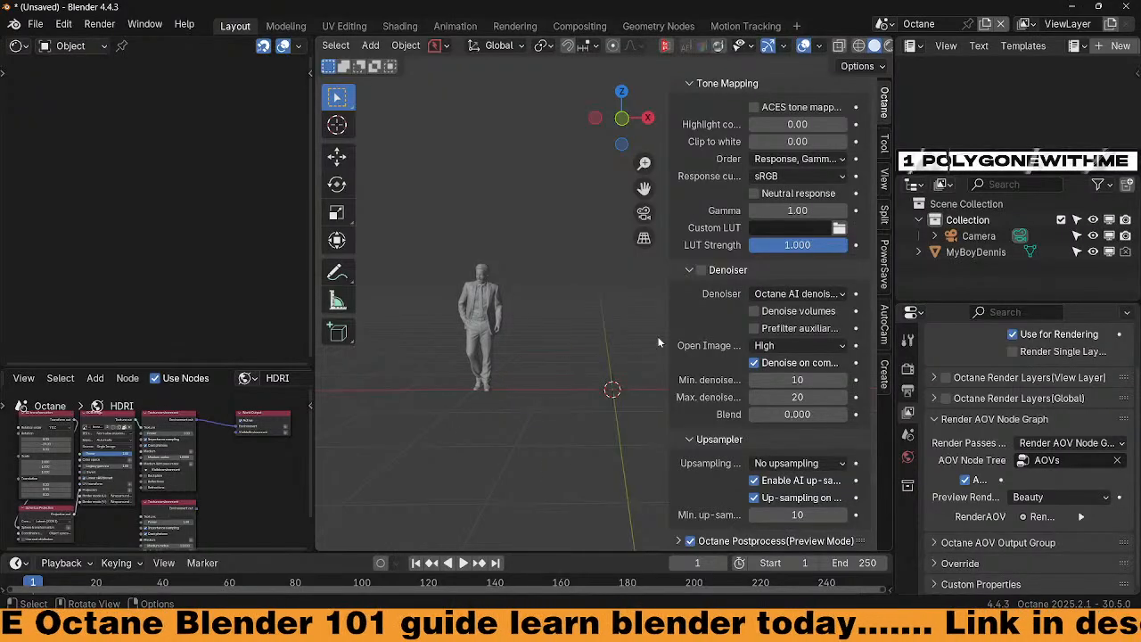
Narrow the Octane settings sidebar, pan the view, then hide the sidebar with N
{"action": "left_click_drag", "start_coordinate": [673, 344], "coordinate": [717, 341]}
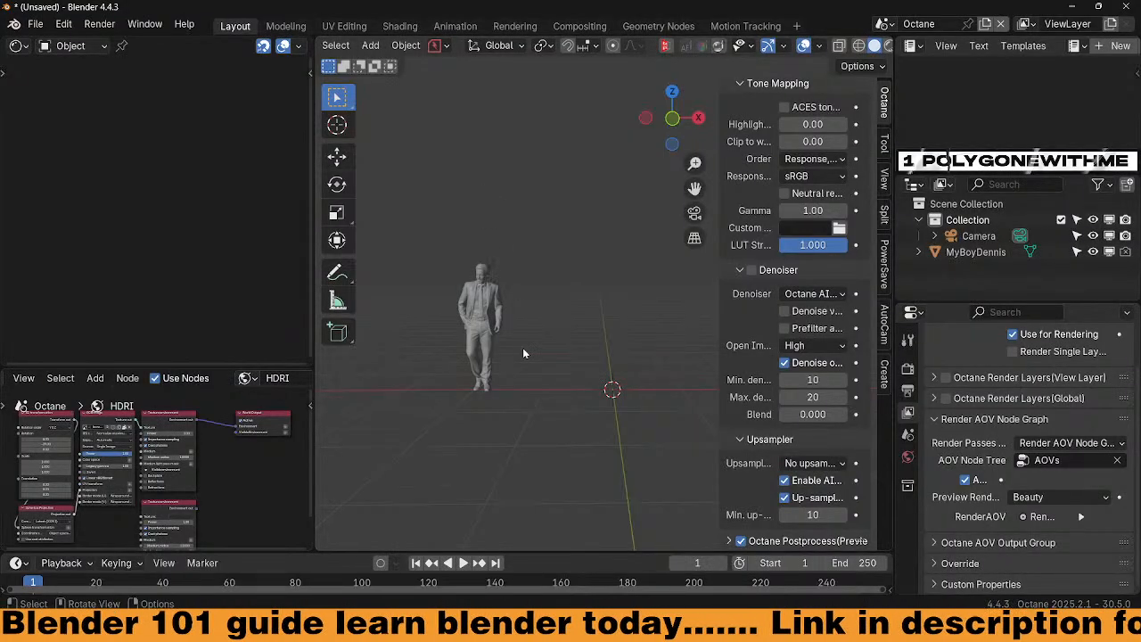
{"action": "middle_click_drag", "start_coordinate": [555, 352], "coordinate": [497, 337], "text": "shift"}
{"action": "key", "text": "n"}
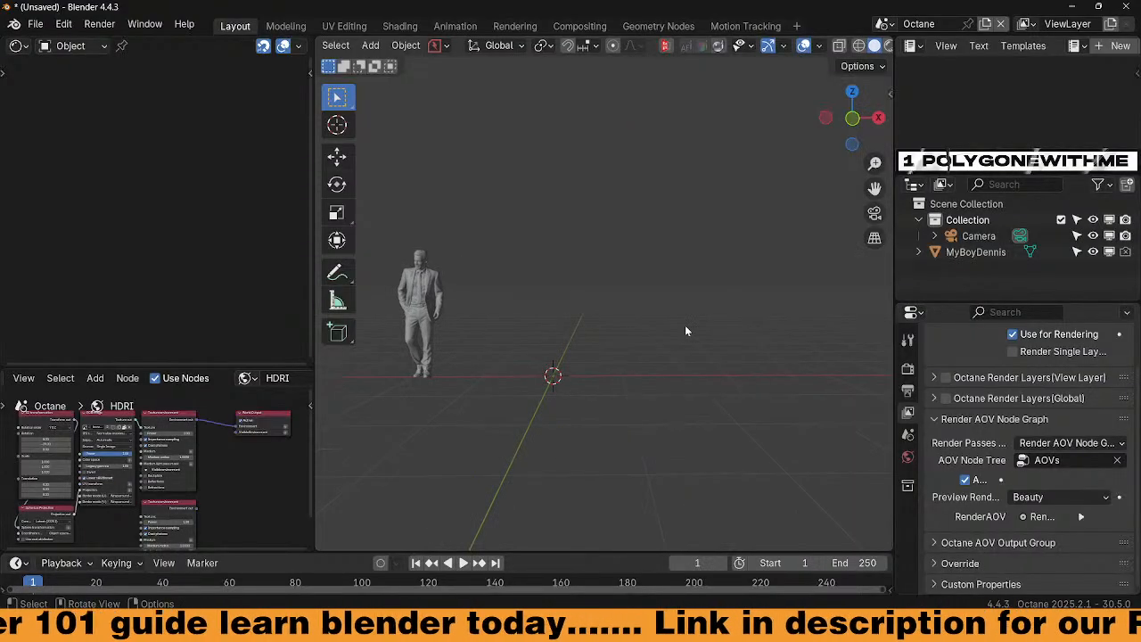
Orbit the viewport around the standing figure until the ground looks level
{"action": "middle_click_drag", "start_coordinate": [617, 304], "coordinate": [618, 354]}
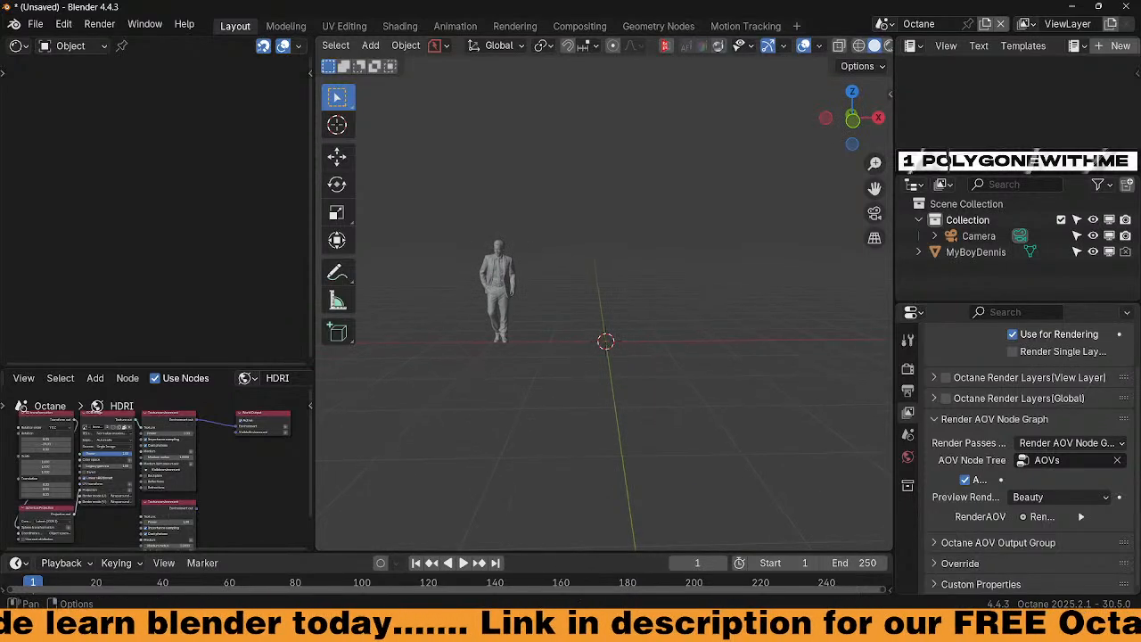
{"action": "mouse_move", "coordinate": [741, 627]}
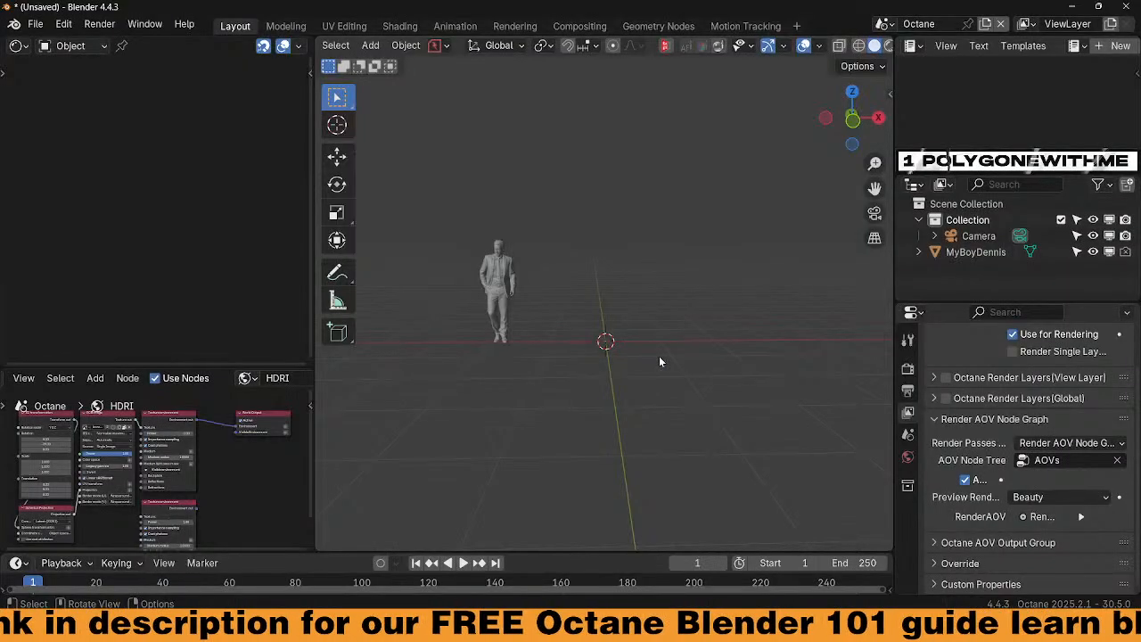
{"action": "middle_click_drag", "start_coordinate": [653, 357], "coordinate": [655, 360]}
Add a mesh plane, scale it up under the figure and apply its scale
{"action": "key", "text": "shift+a"}
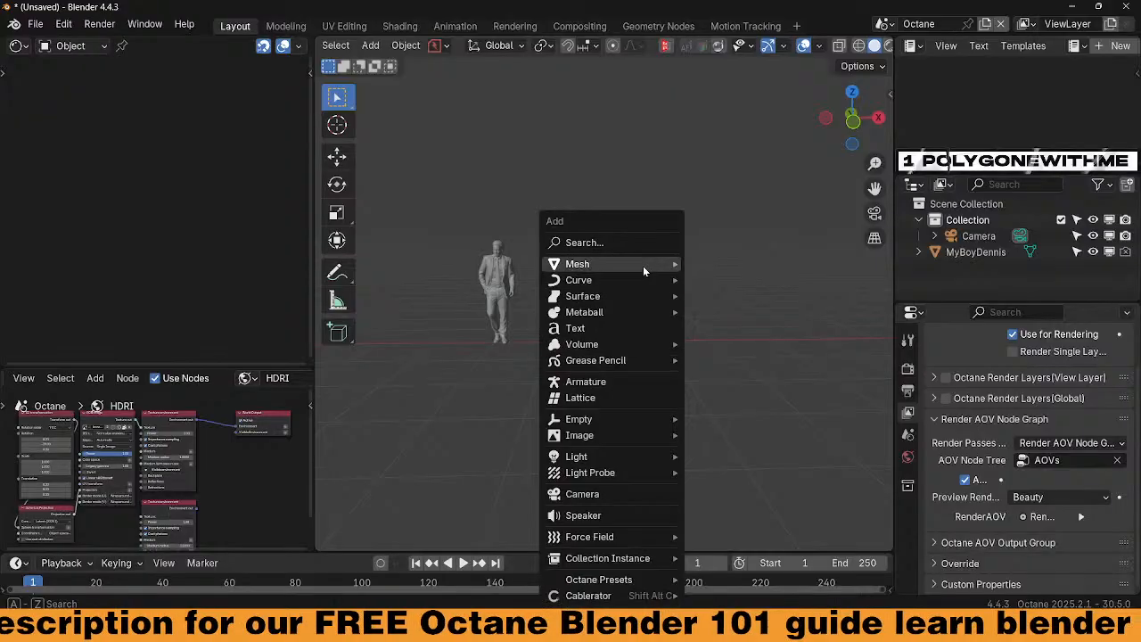
{"action": "mouse_move", "coordinate": [643, 266]}
{"action": "left_click", "coordinate": [734, 280]}
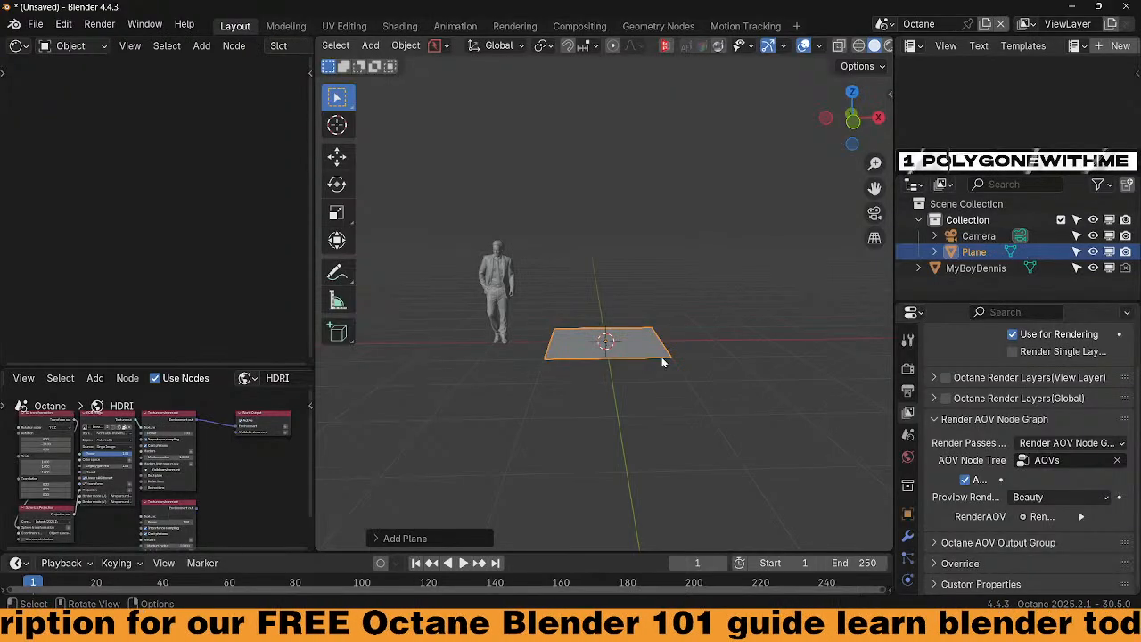
{"action": "key", "text": "s"}
{"action": "left_click", "coordinate": [756, 468]}
{"action": "key", "text": "ctrl+a"}
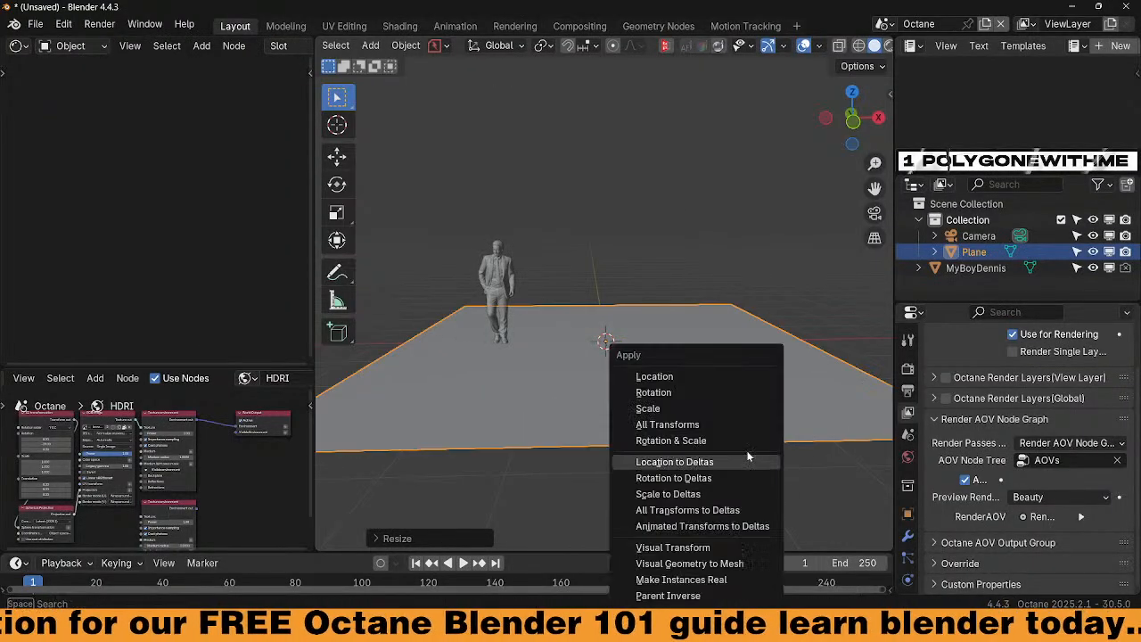
{"action": "left_click", "coordinate": [673, 408]}
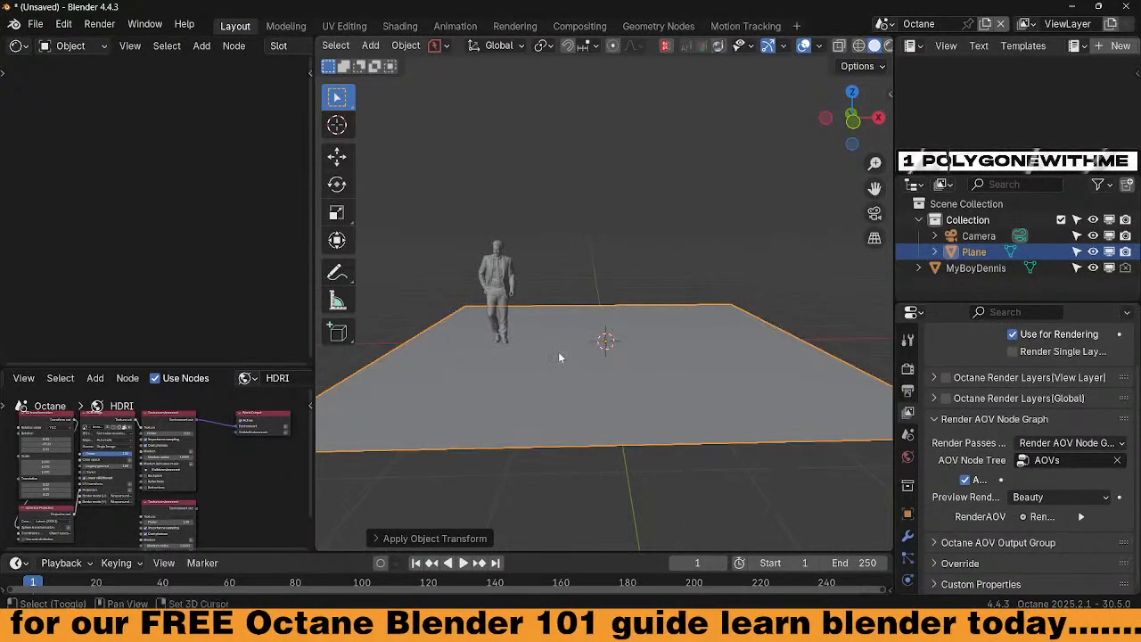
{"action": "middle_click_drag", "start_coordinate": [558, 352], "coordinate": [571, 333]}
{"action": "middle_click_drag", "start_coordinate": [516, 365], "coordinate": [521, 365]}
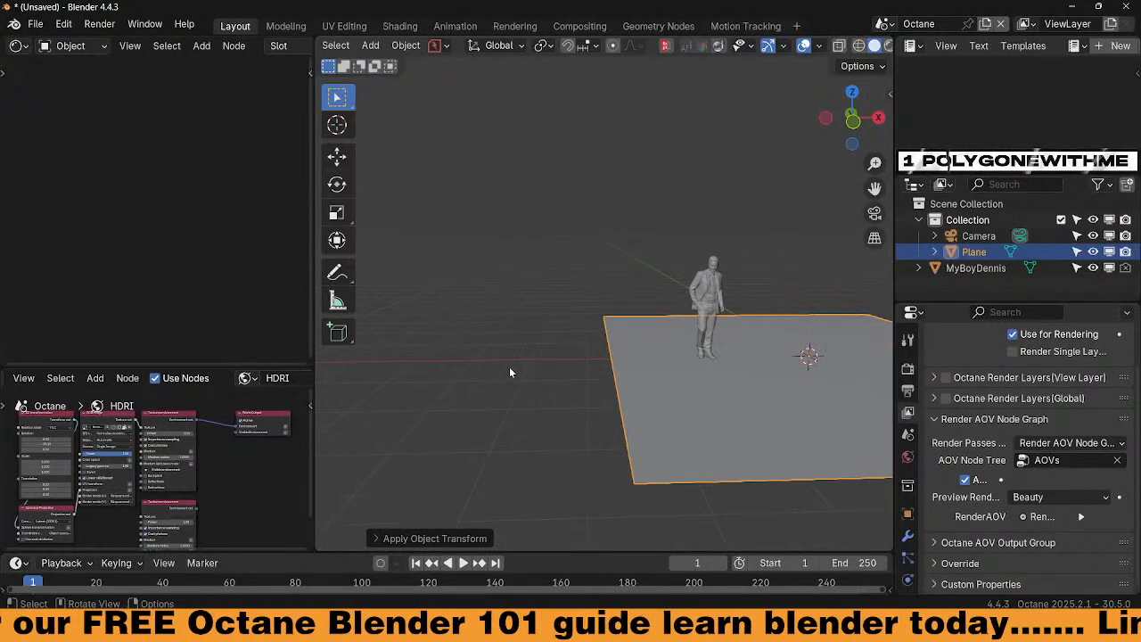
{"action": "key", "text": "shift+a"}
Add a cube, move it left of the figure along X and shrink it to about 0.47
{"action": "mouse_move", "coordinate": [497, 263]}
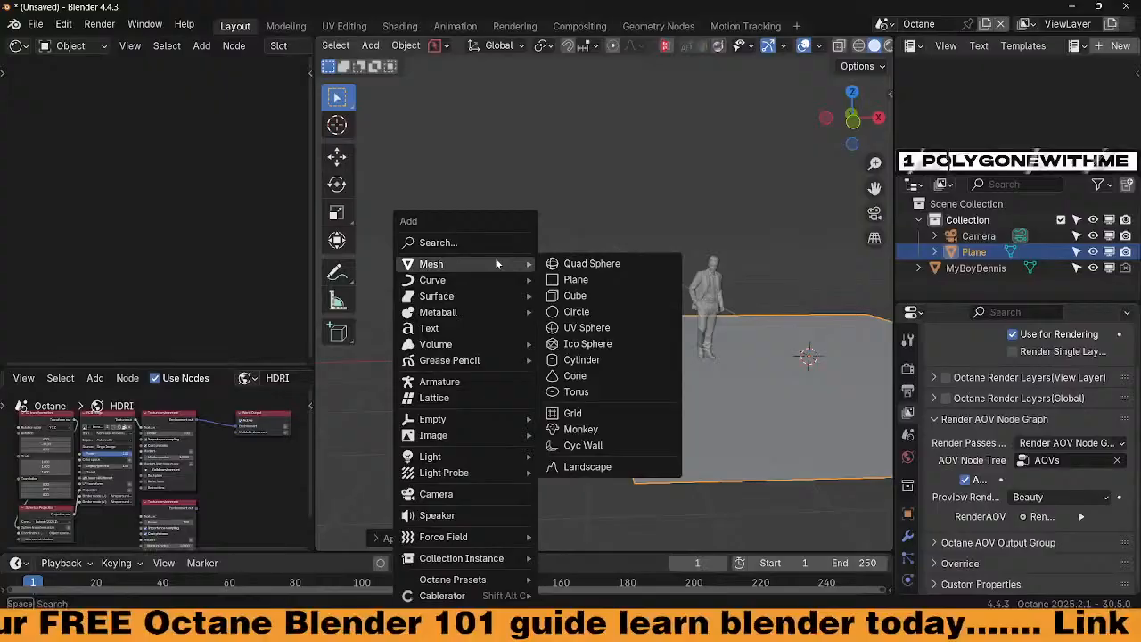
{"action": "left_click", "coordinate": [558, 295]}
{"action": "key", "text": "g"}
{"action": "key", "text": "x"}
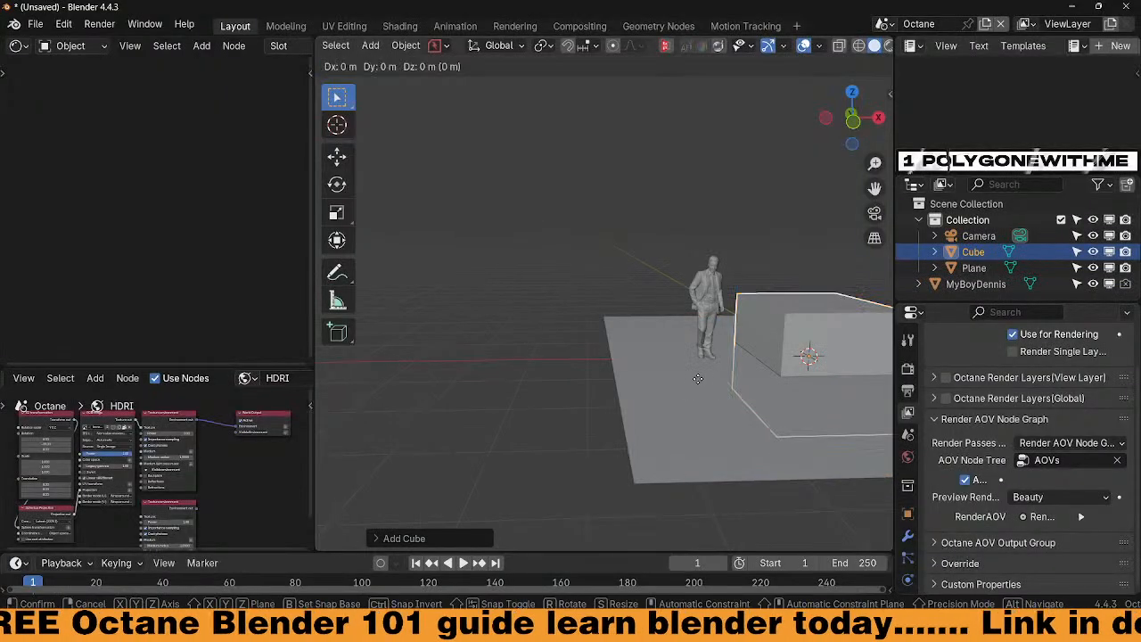
{"action": "left_click", "coordinate": [374, 336]}
{"action": "key", "text": "s"}
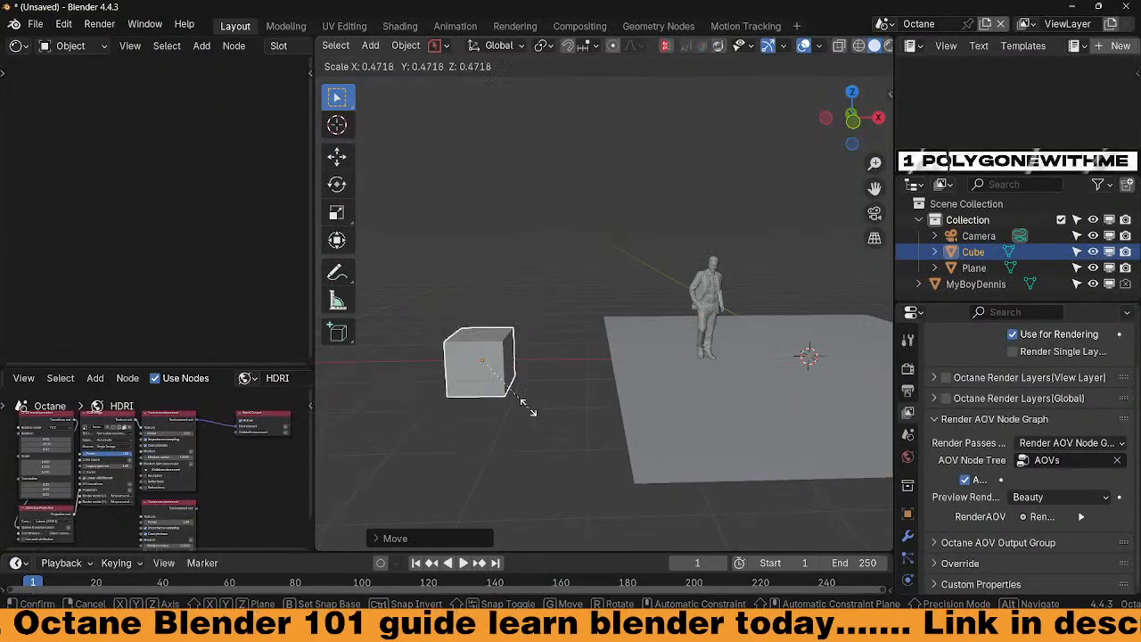
{"action": "left_click", "coordinate": [507, 397]}
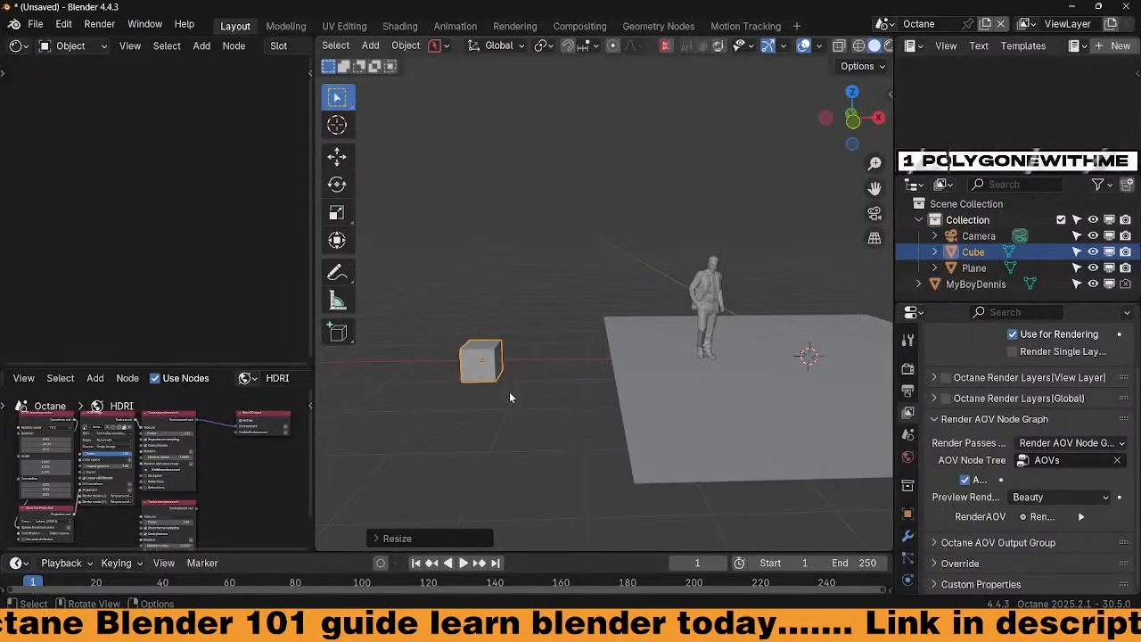
{"action": "key", "text": "KP_1"}
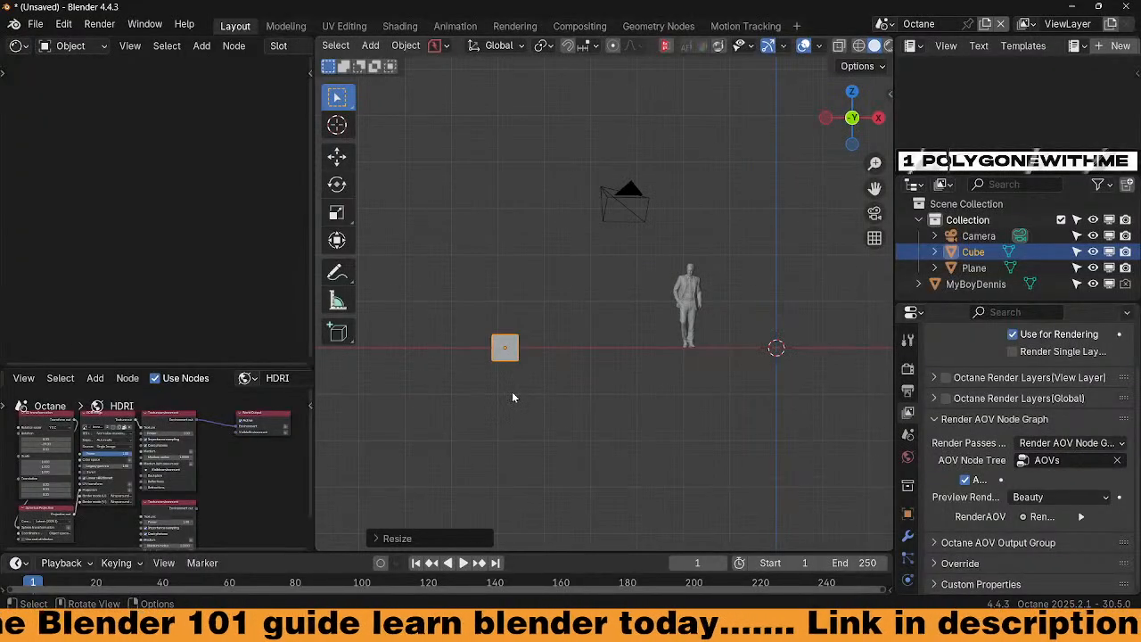
{"action": "key", "text": "KP_Decimal"}
In Edit Mode, raise the cube's mesh along Z so its base rests on the ground
{"action": "key", "text": "Tab"}
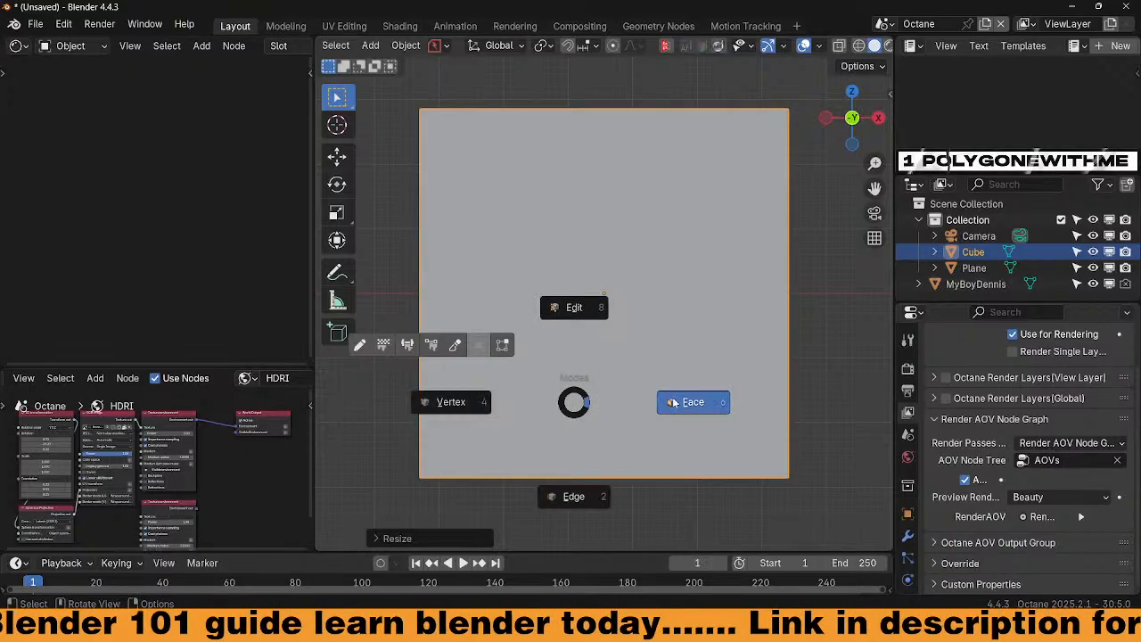
{"action": "left_click", "coordinate": [674, 402]}
{"action": "key", "text": "g"}
{"action": "key", "text": "z"}
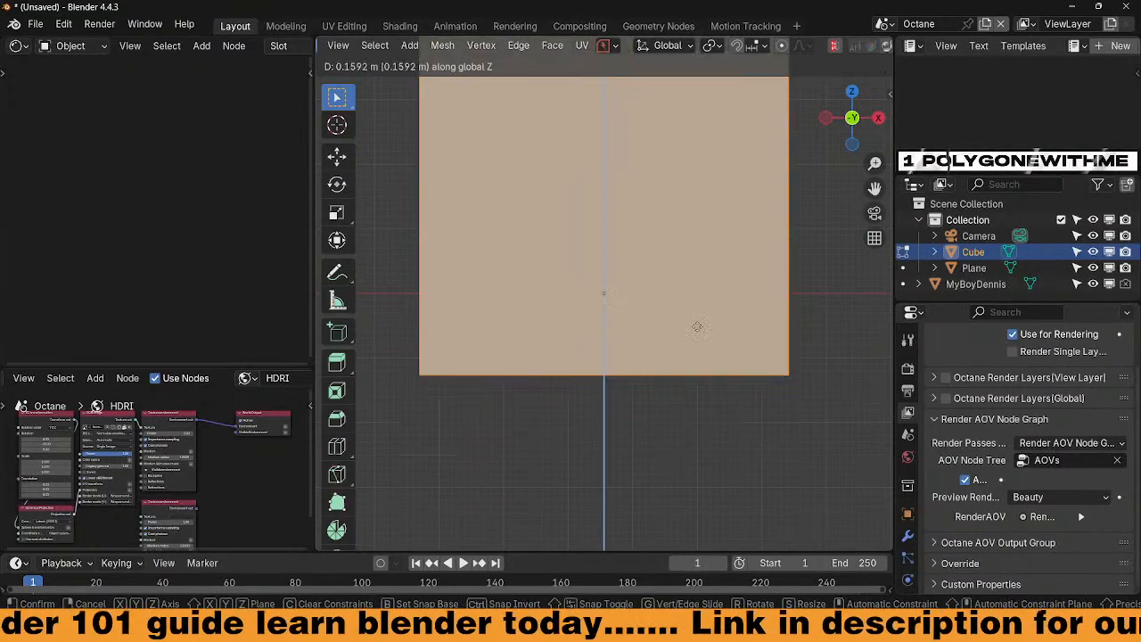
{"action": "left_click", "coordinate": [684, 165]}
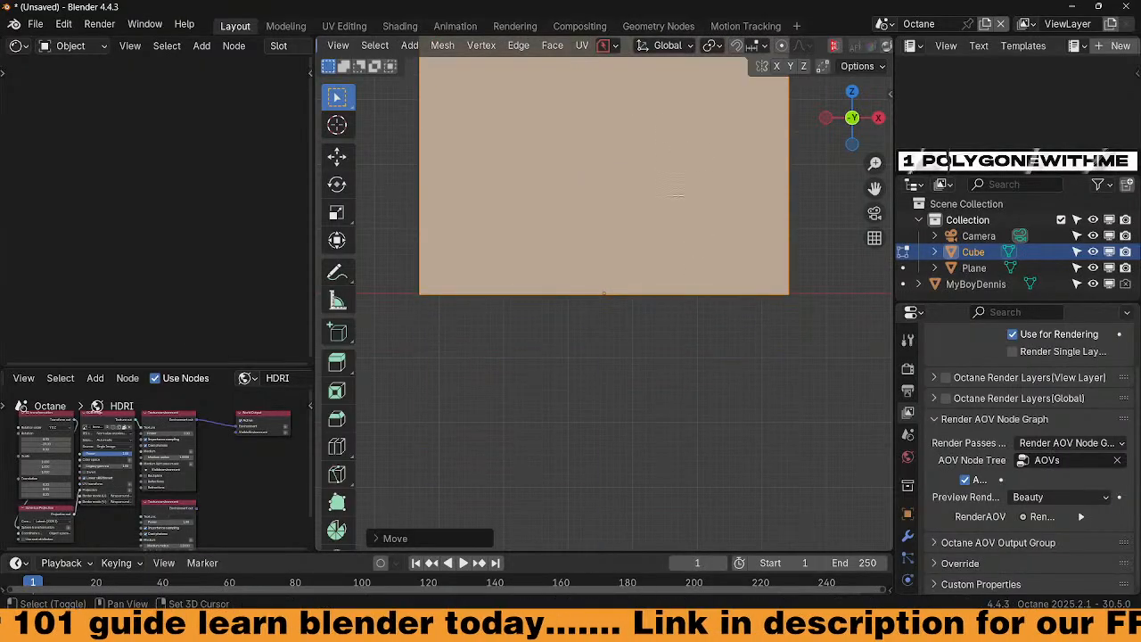
{"action": "scroll", "coordinate": [685, 301], "scroll_direction": "down", "scroll_amount": 5}
{"action": "key", "text": "Tab"}
{"action": "left_click", "coordinate": [688, 227]}
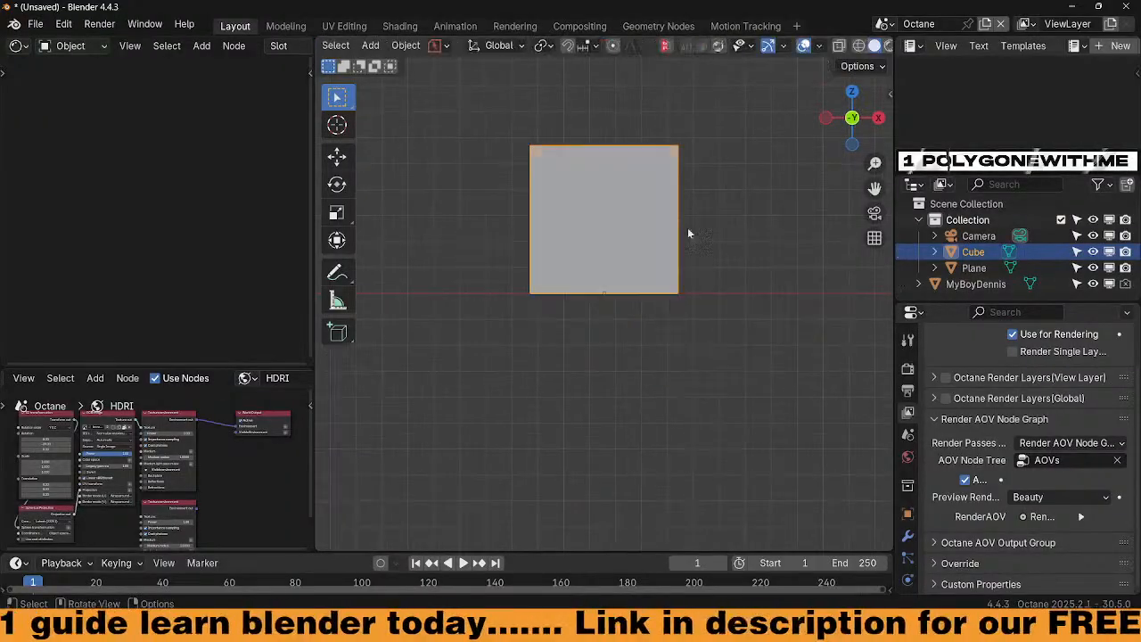
{"action": "scroll", "coordinate": [682, 323], "scroll_direction": "down", "scroll_amount": 4}
{"action": "key", "text": "shift+a"}
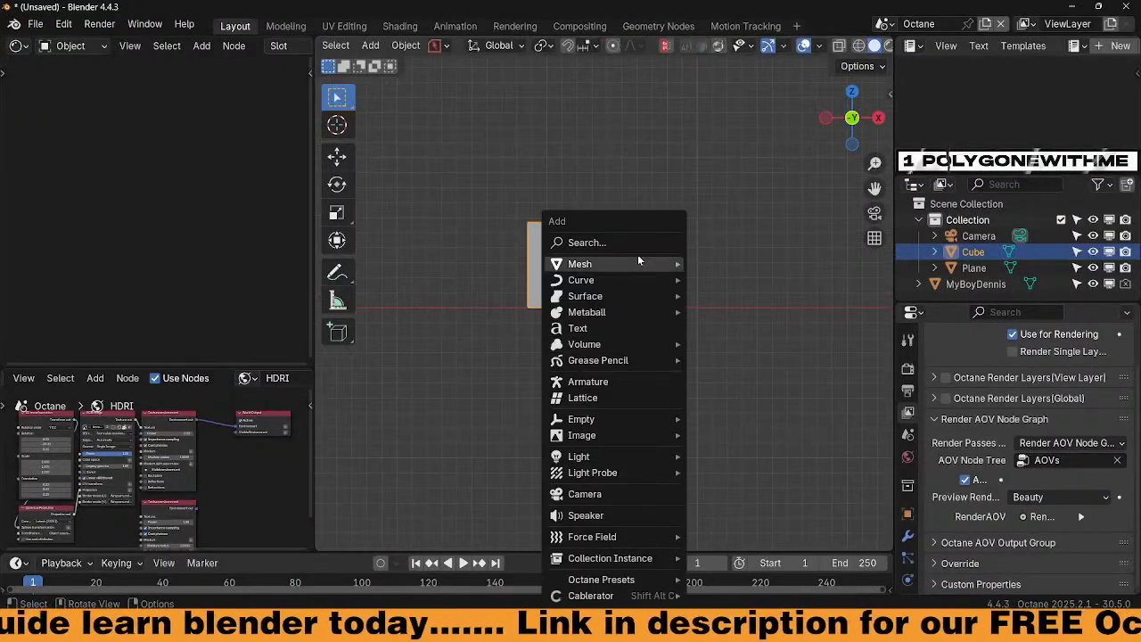
Add a UV sphere beside the cube along X, shrink it and shade it smooth
{"action": "mouse_move", "coordinate": [649, 261]}
{"action": "left_click", "coordinate": [737, 329]}
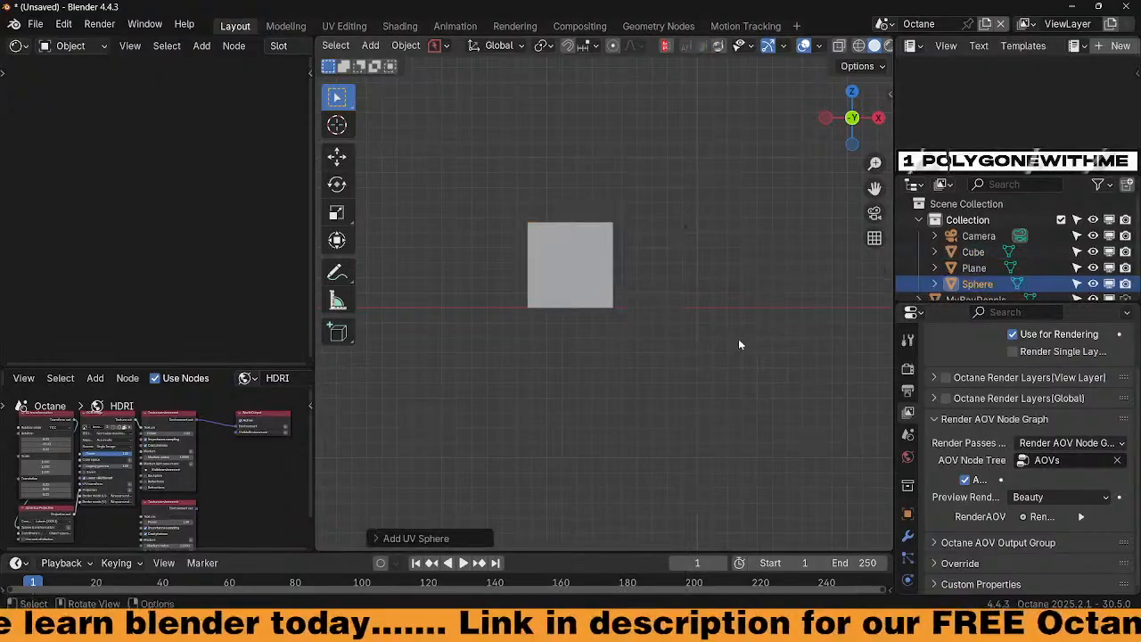
{"action": "scroll", "coordinate": [729, 347], "scroll_direction": "down", "scroll_amount": 5}
{"action": "scroll", "coordinate": [724, 358], "scroll_direction": "down", "scroll_amount": 3}
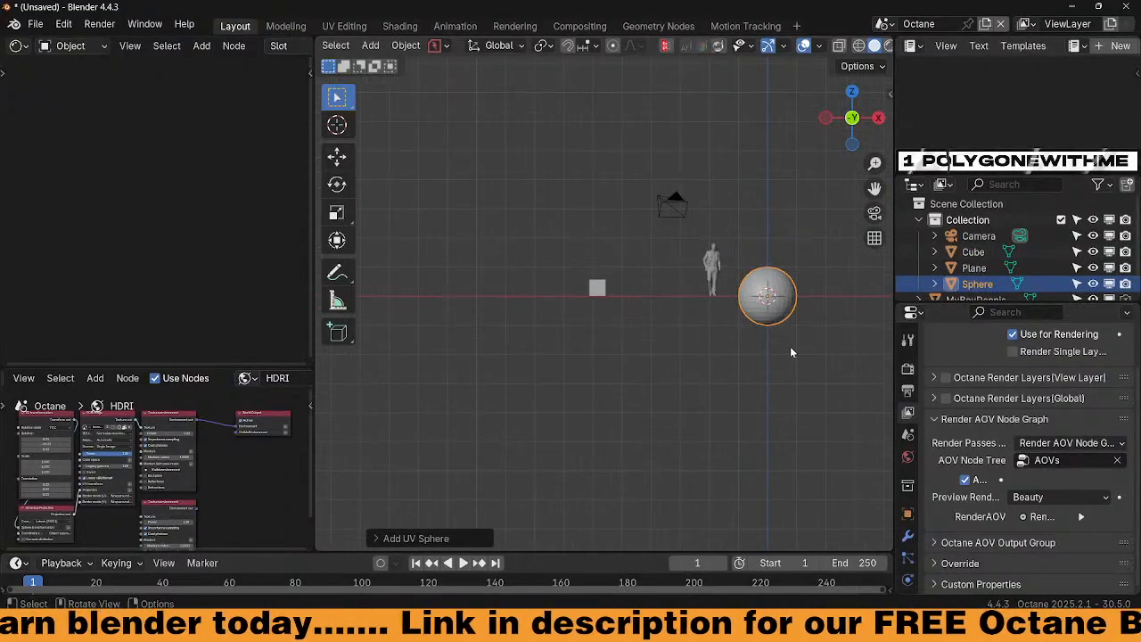
{"action": "key", "text": "g"}
{"action": "key", "text": "x"}
{"action": "left_click", "coordinate": [677, 344]}
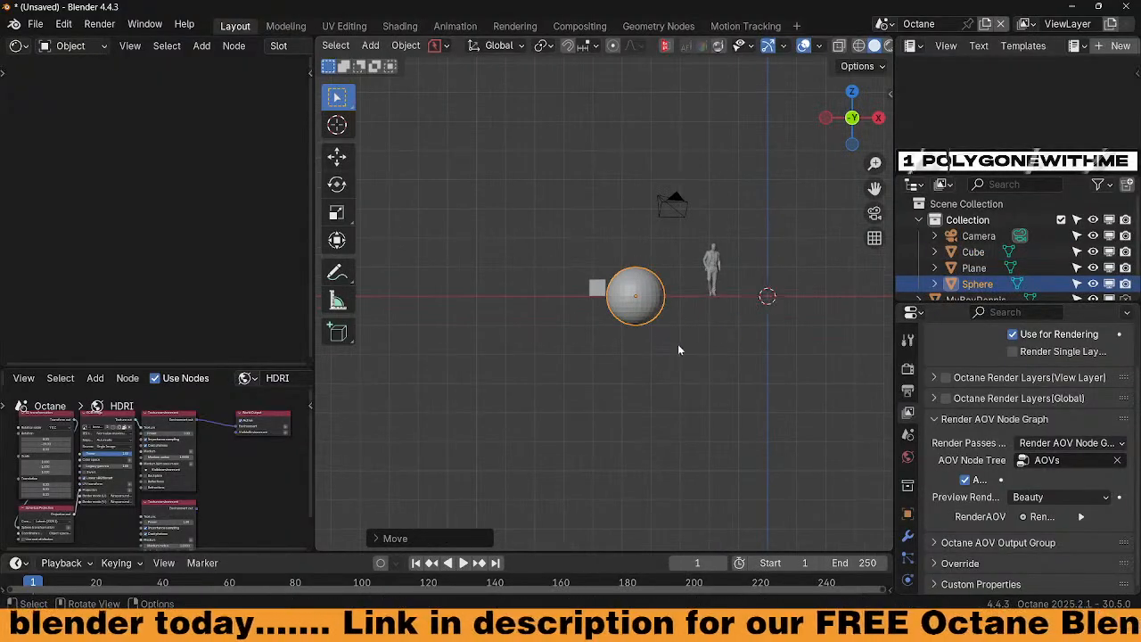
{"action": "scroll", "coordinate": [679, 346], "scroll_direction": "up", "scroll_amount": 6}
{"action": "scroll", "coordinate": [546, 353], "scroll_direction": "down", "scroll_amount": 2}
{"action": "middle_click_drag", "start_coordinate": [545, 355], "coordinate": [588, 359], "text": "shift"}
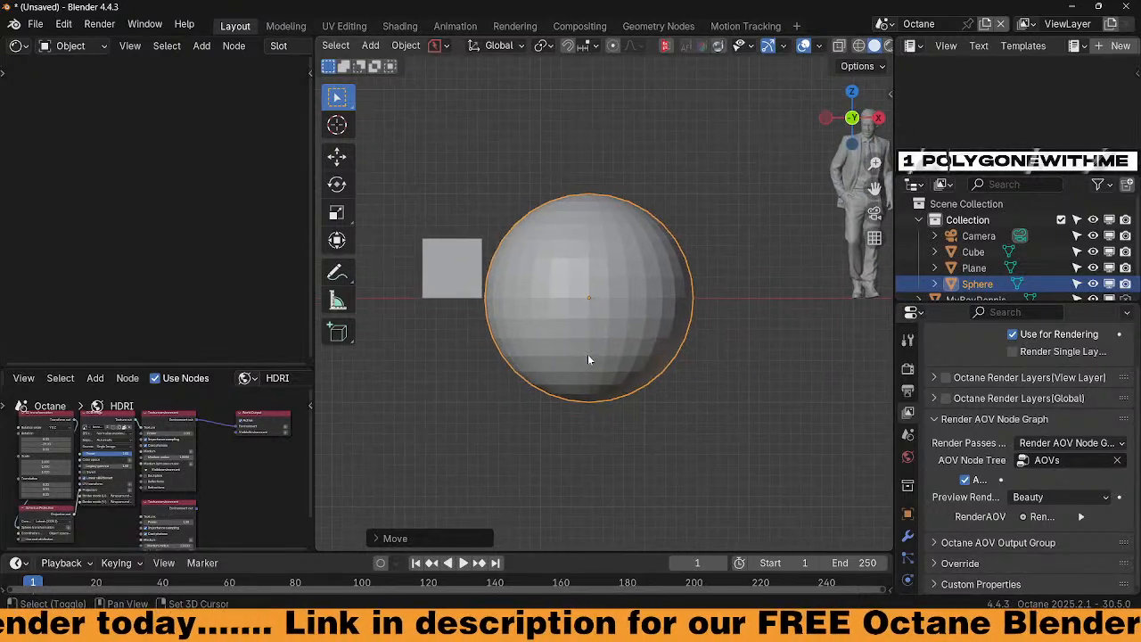
{"action": "key", "text": "s"}
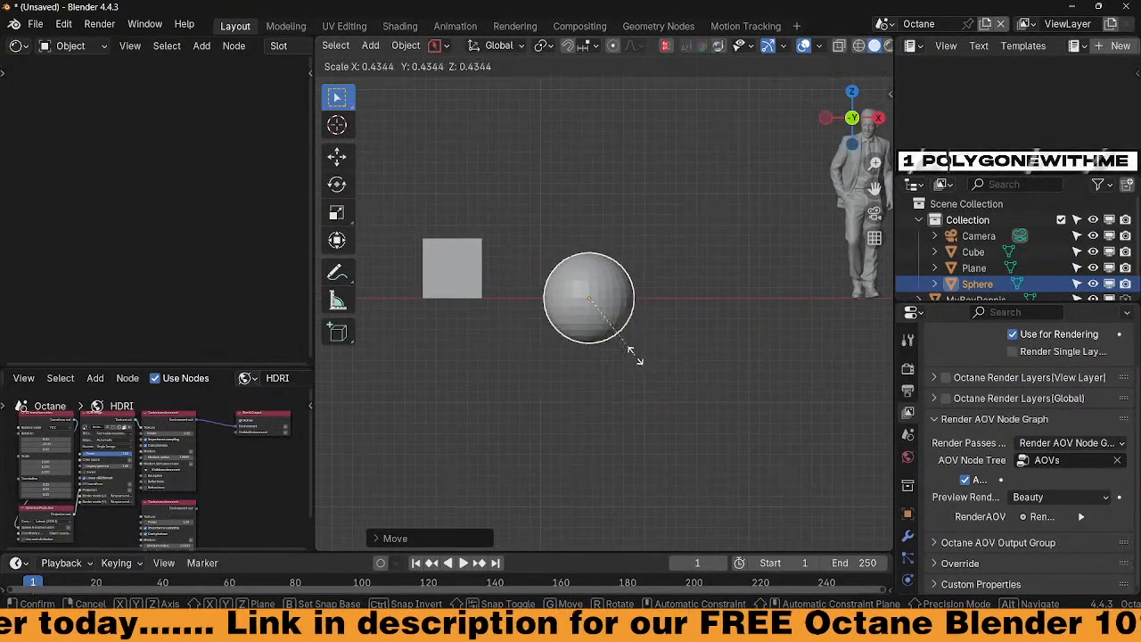
{"action": "left_click", "coordinate": [629, 347]}
{"action": "right_click", "coordinate": [628, 339]}
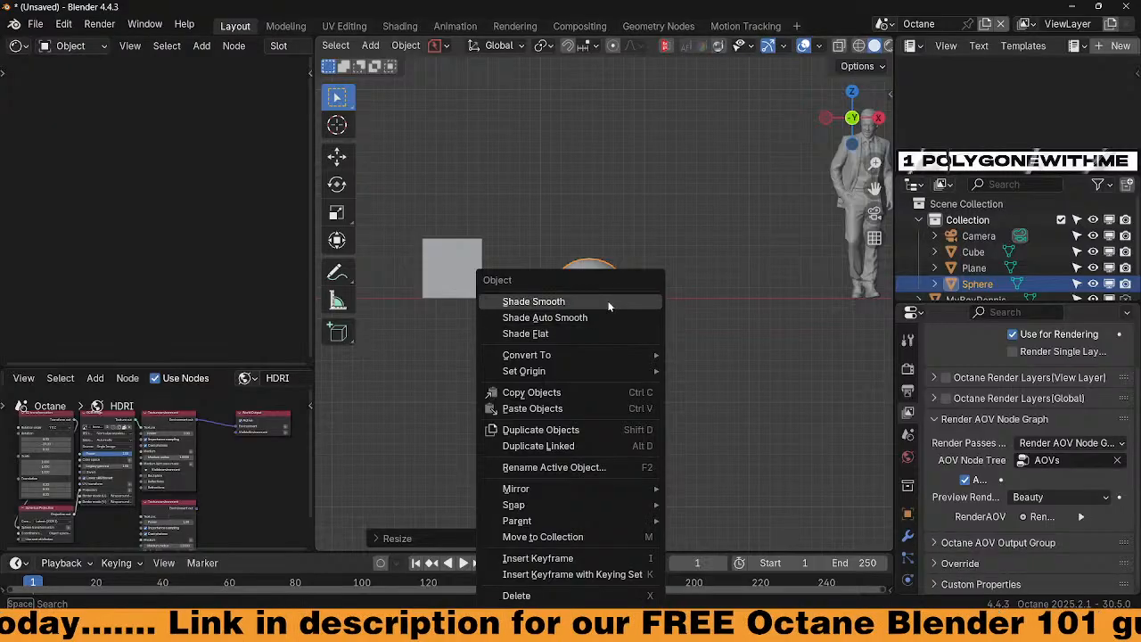
{"action": "left_click", "coordinate": [581, 301]}
In Edit Mode, raise the sphere's mesh along Z so it rests on the ground
{"action": "key", "text": "ctrl+Tab"}
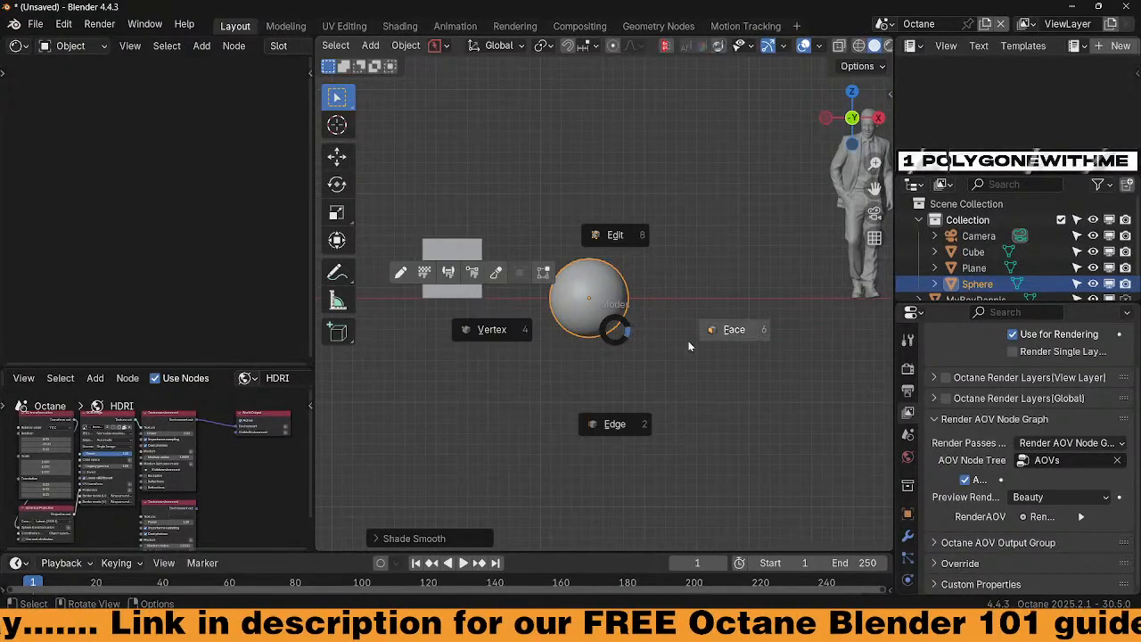
{"action": "left_click", "coordinate": [718, 330]}
{"action": "key", "text": "g"}
{"action": "key", "text": "z"}
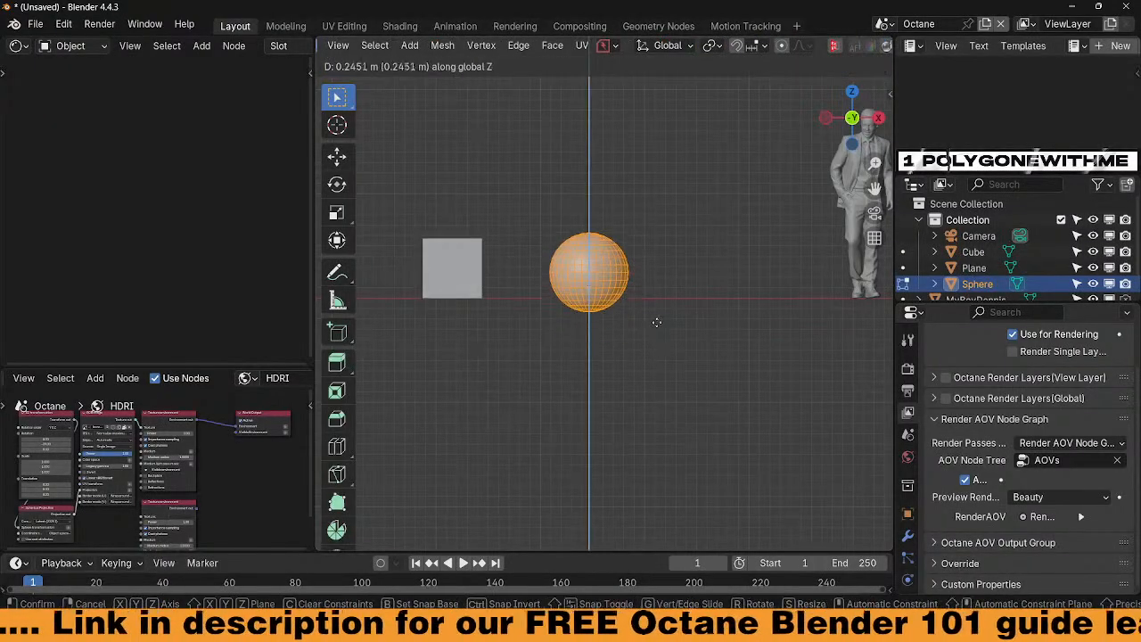
{"action": "left_click", "coordinate": [656, 249]}
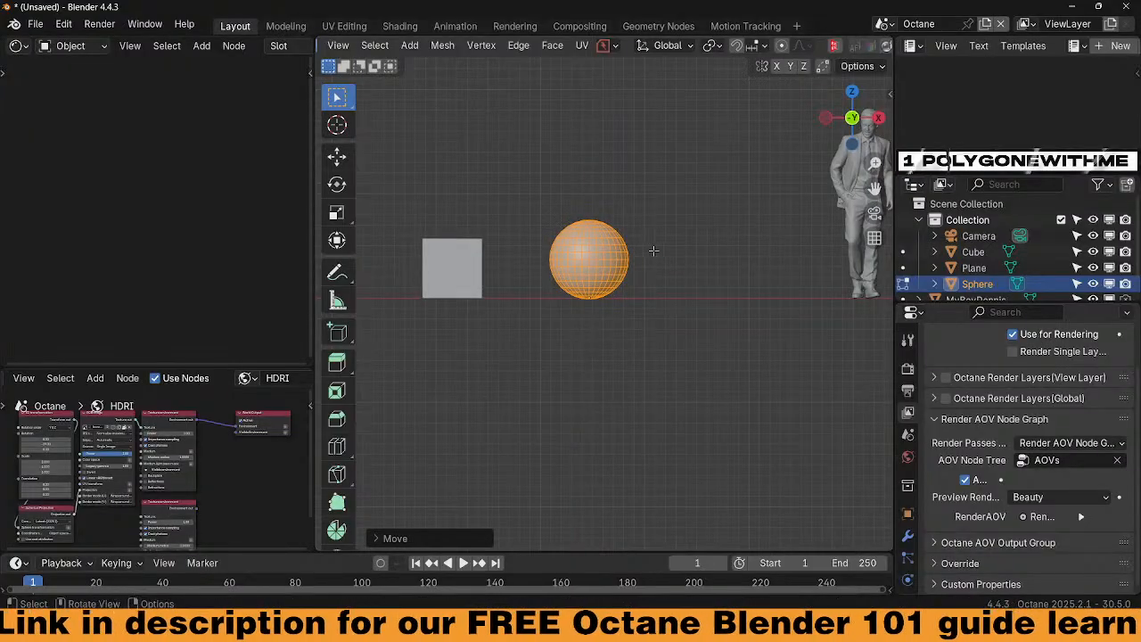
{"action": "key", "text": "KP_Decimal"}
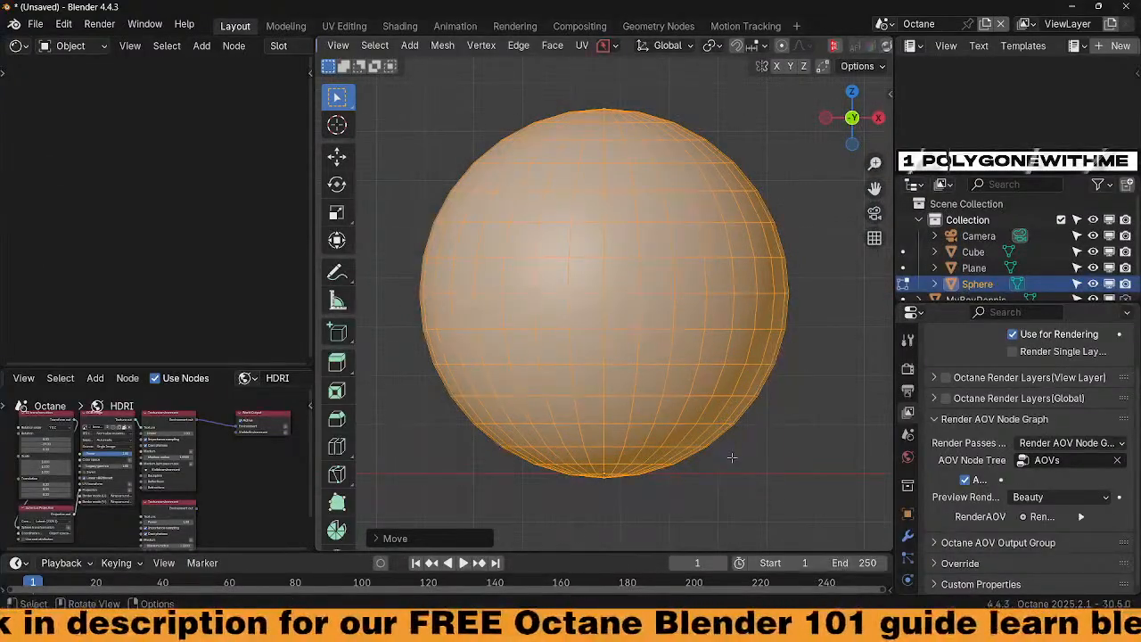
{"action": "key", "text": "g"}
{"action": "key", "text": "z"}
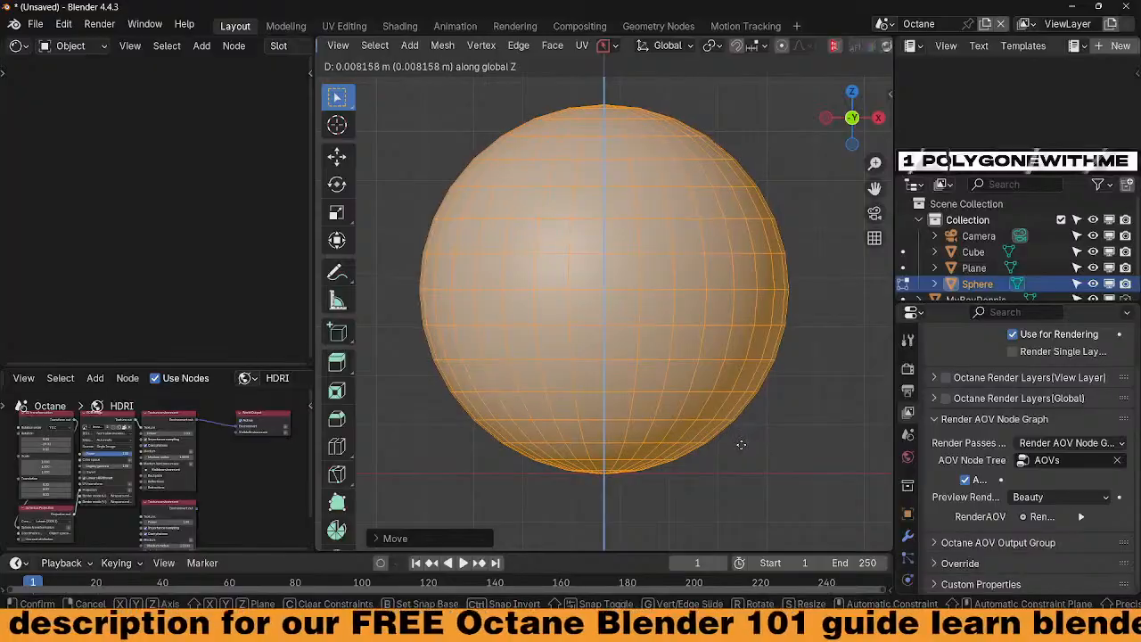
{"action": "left_click", "coordinate": [740, 440]}
{"action": "scroll", "coordinate": [737, 443], "scroll_direction": "down", "scroll_amount": 2}
{"action": "key", "text": "ctrl+Tab"}
{"action": "left_click", "coordinate": [706, 358]}
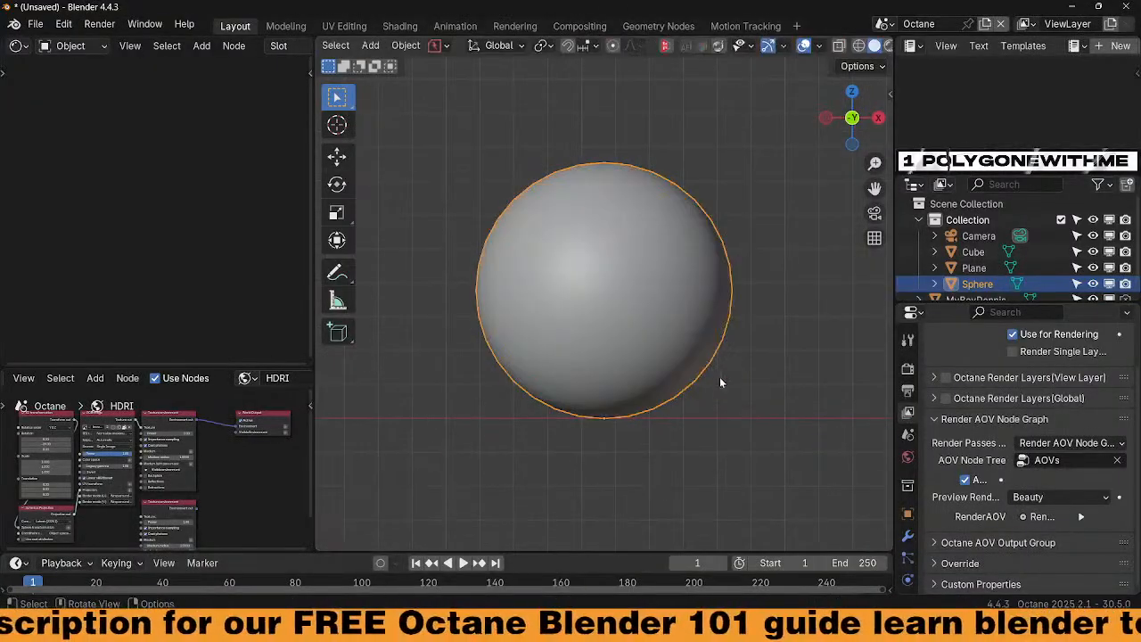
{"action": "scroll", "coordinate": [720, 377], "scroll_direction": "down", "scroll_amount": 3}
{"action": "key", "text": "shift+a"}
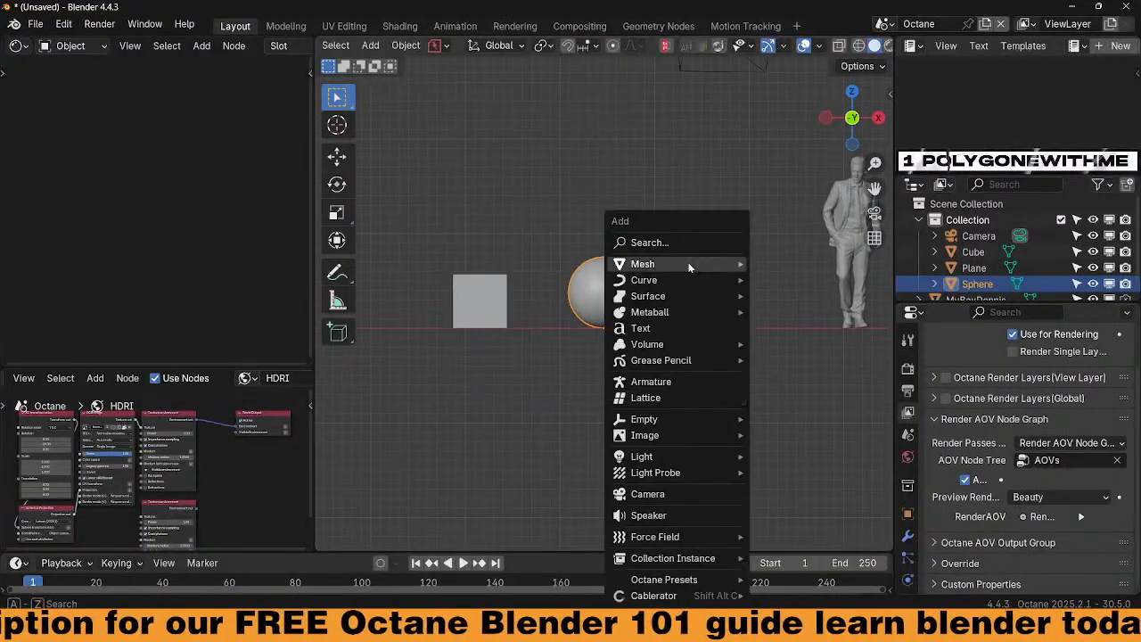
Add a Suzanne monkey head at about half size and move it beside the sphere along X
{"action": "mouse_move", "coordinate": [689, 263]}
{"action": "left_click", "coordinate": [792, 430]}
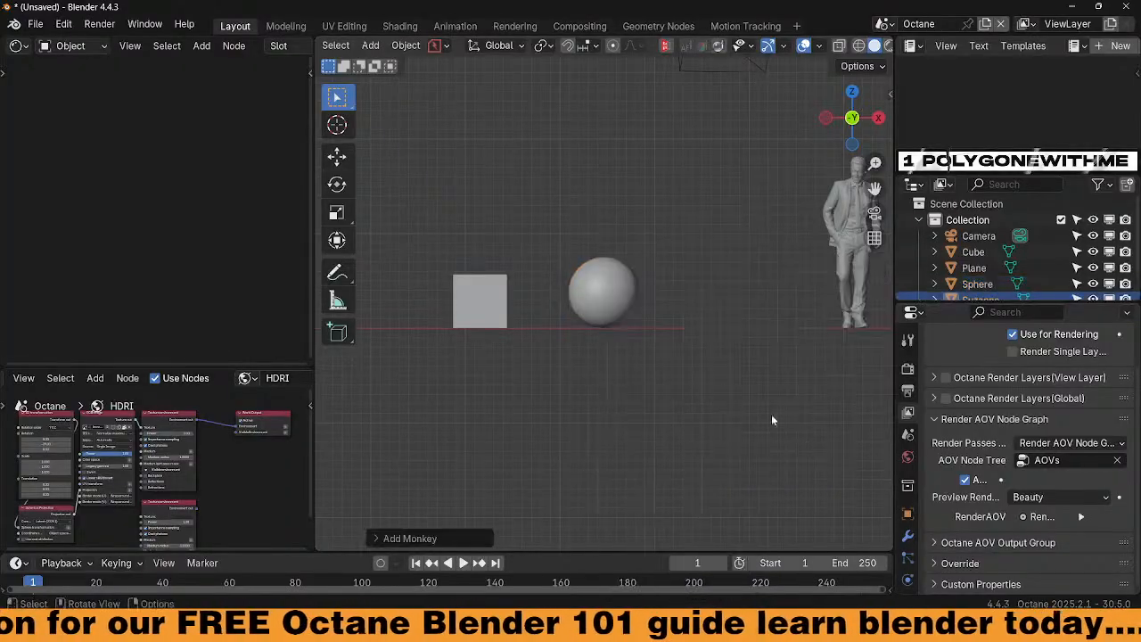
{"action": "scroll", "coordinate": [732, 390], "scroll_direction": "down", "scroll_amount": 5}
{"action": "key", "text": "s"}
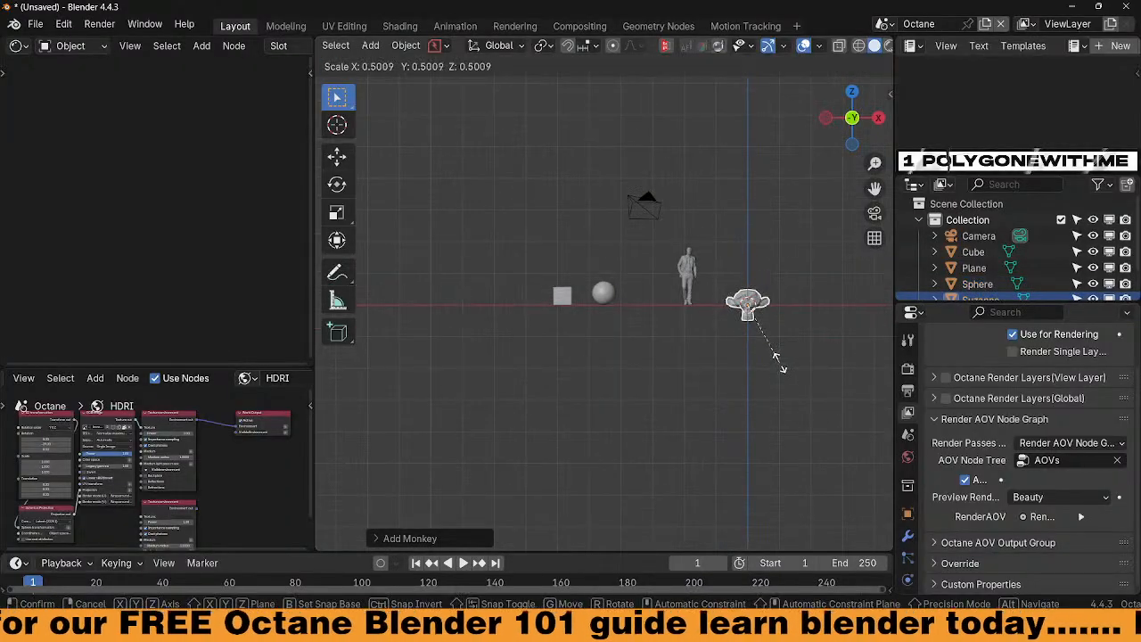
{"action": "left_click", "coordinate": [781, 362]}
{"action": "key", "text": "g"}
{"action": "key", "text": "x"}
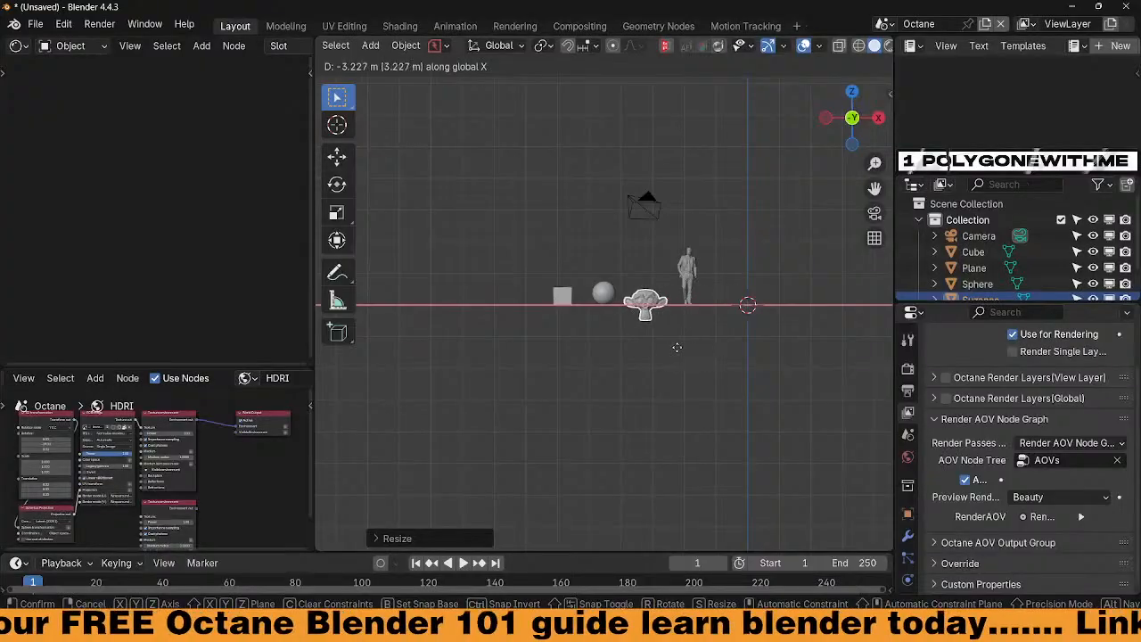
{"action": "left_click", "coordinate": [666, 346]}
{"action": "scroll", "coordinate": [671, 347], "scroll_direction": "up", "scroll_amount": 7}
{"action": "middle_click_drag", "start_coordinate": [734, 371], "coordinate": [685, 428]}
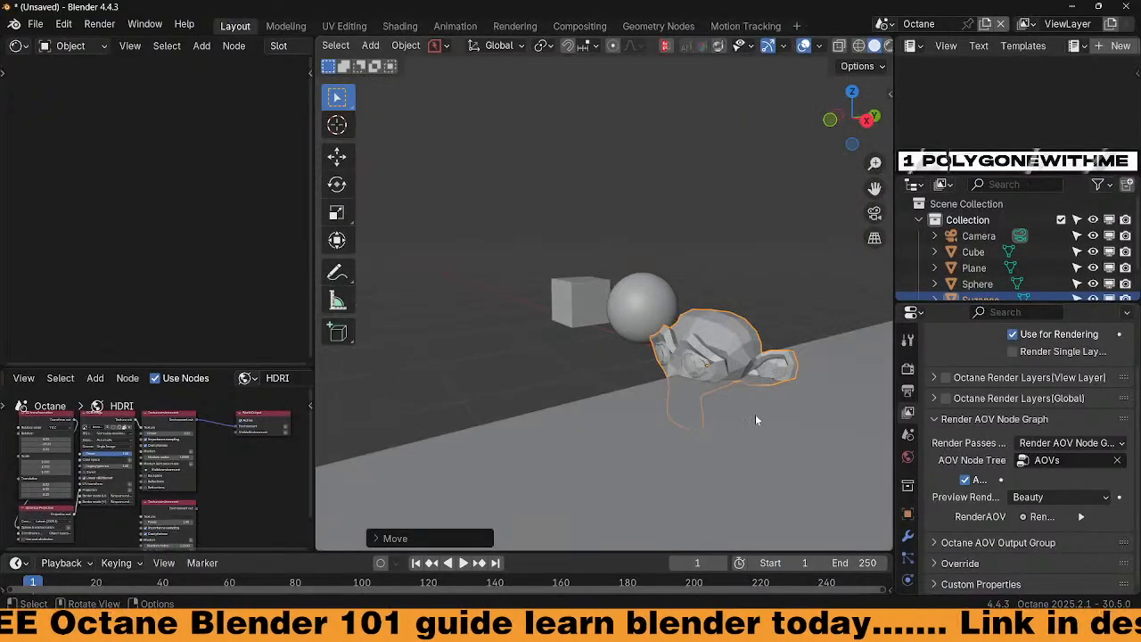
Tilt Suzanne forward on X, shade it smooth and add subdivision level 2
{"action": "key", "text": "r"}
{"action": "key", "text": "x"}
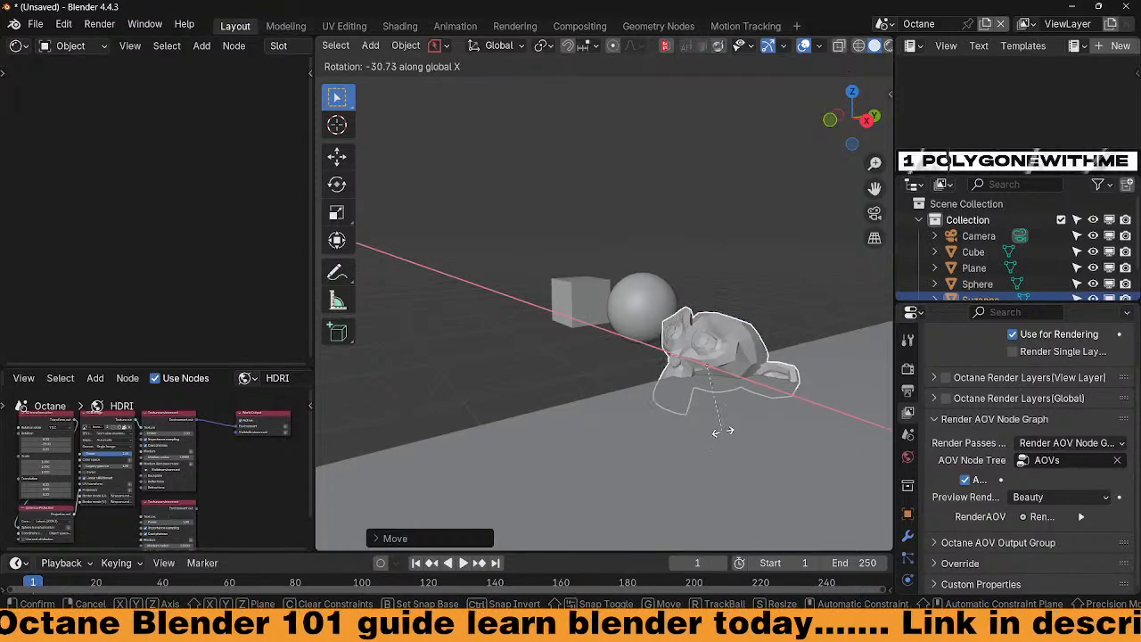
{"action": "left_click", "coordinate": [722, 428]}
{"action": "middle_click_drag", "start_coordinate": [722, 427], "coordinate": [824, 404]}
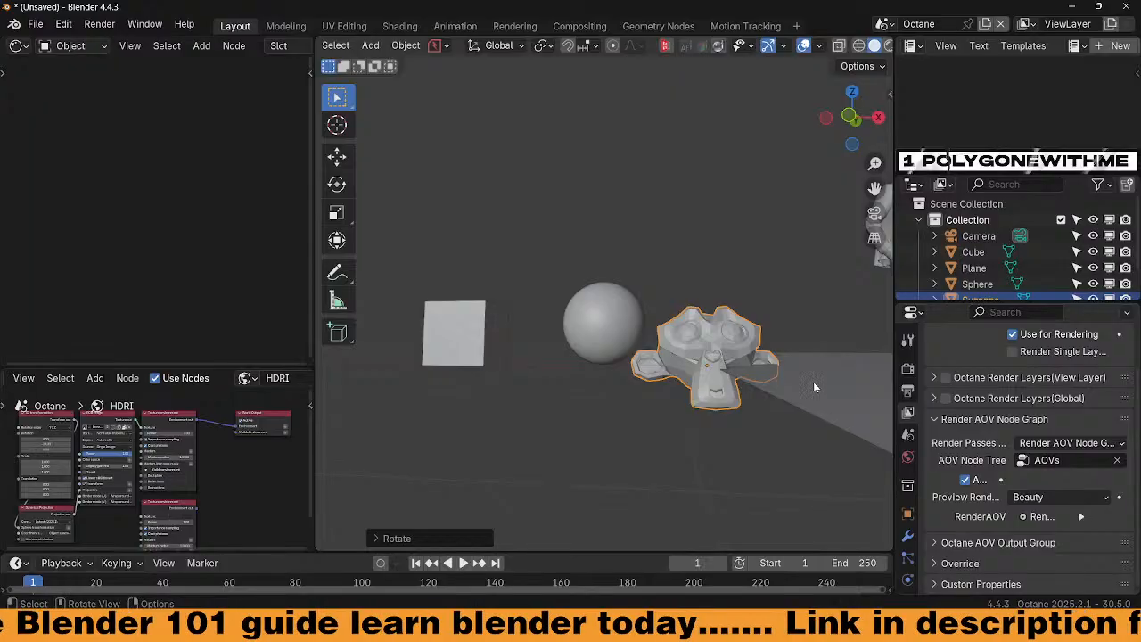
{"action": "key", "text": "KP_1"}
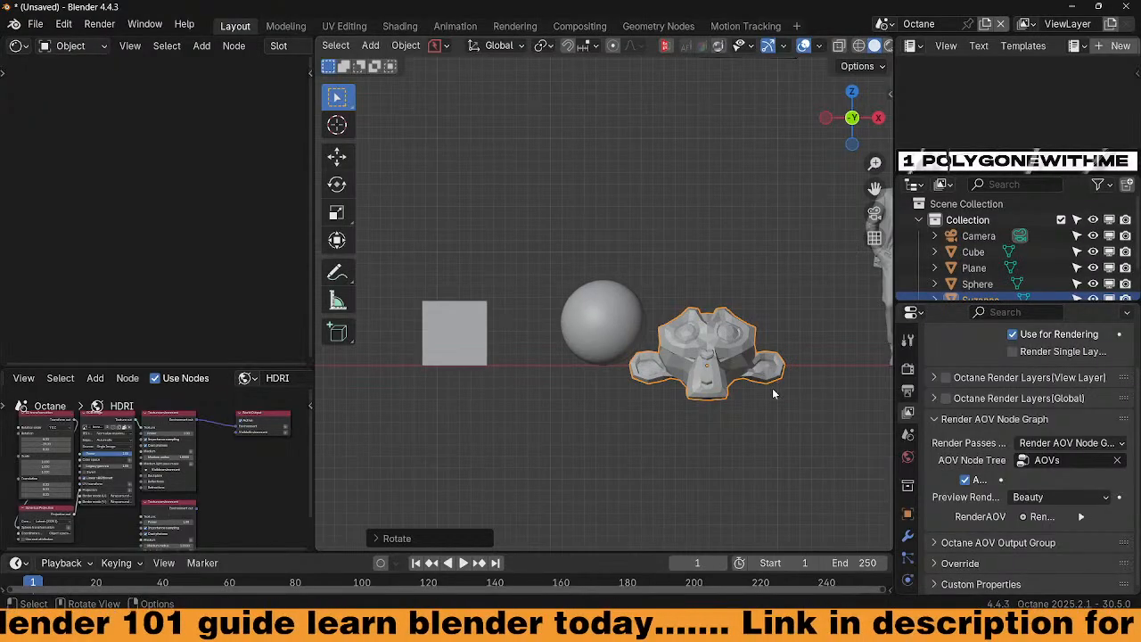
{"action": "right_click", "coordinate": [747, 330]}
{"action": "left_click", "coordinate": [730, 304]}
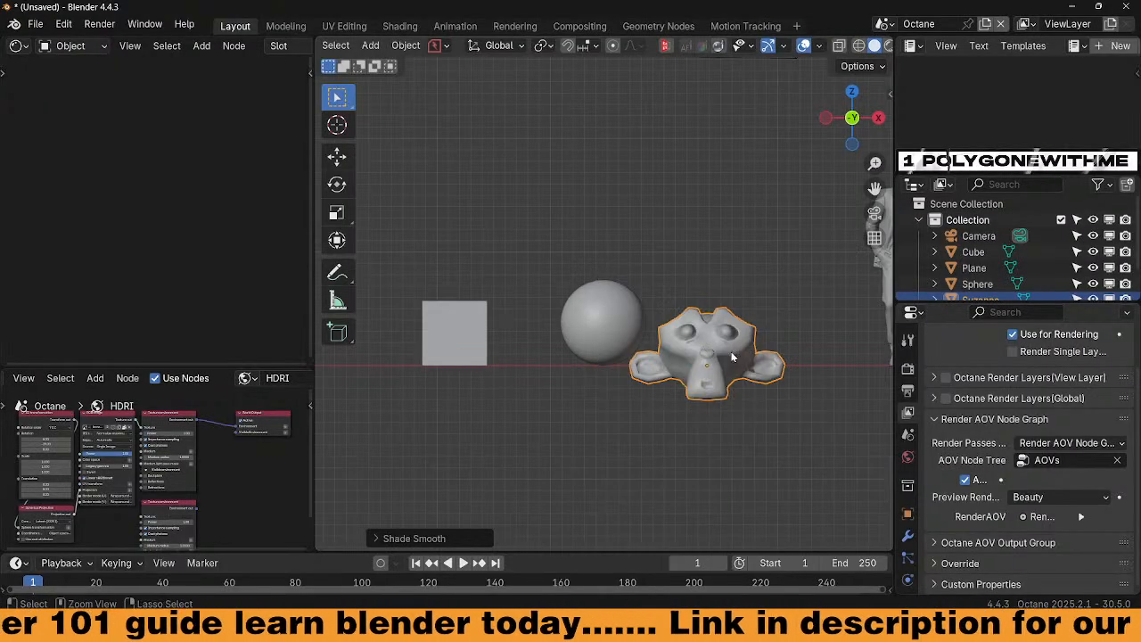
{"action": "key", "text": "ctrl+2"}
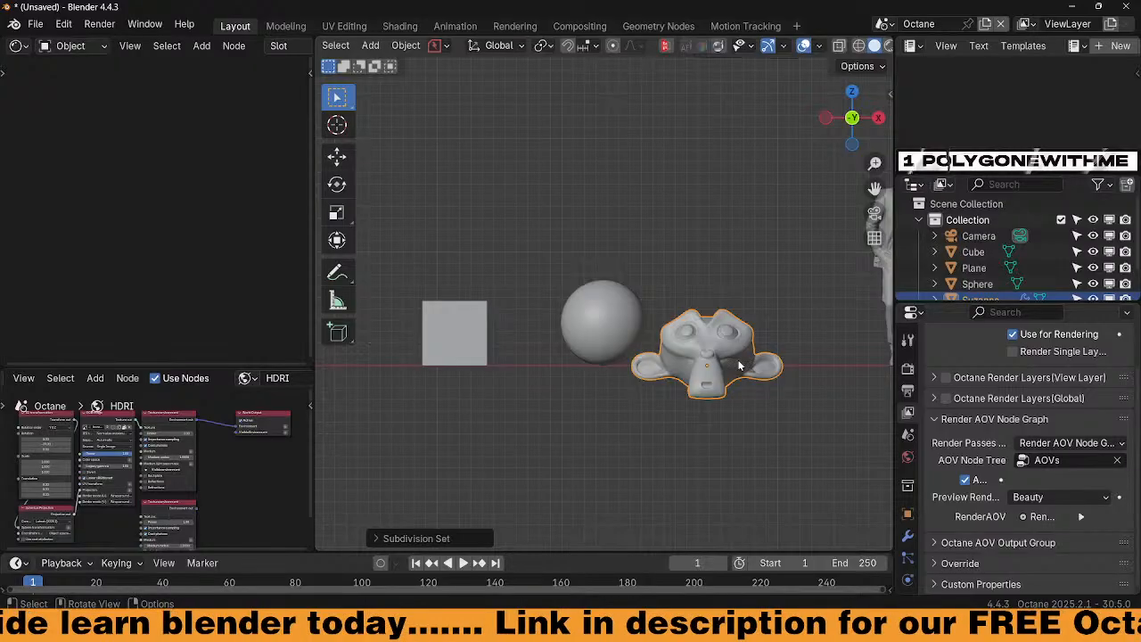
In Edit Mode, raise and slightly tilt Suzanne's mesh so it sits on the ground
{"action": "key", "text": "KP_3"}
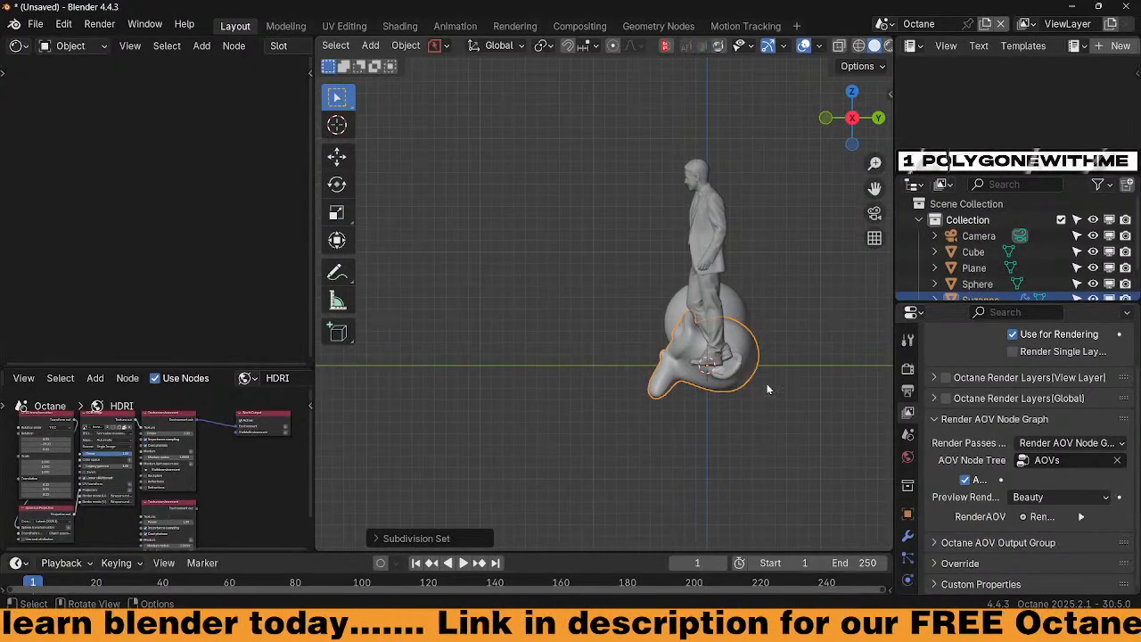
{"action": "key", "text": "g"}
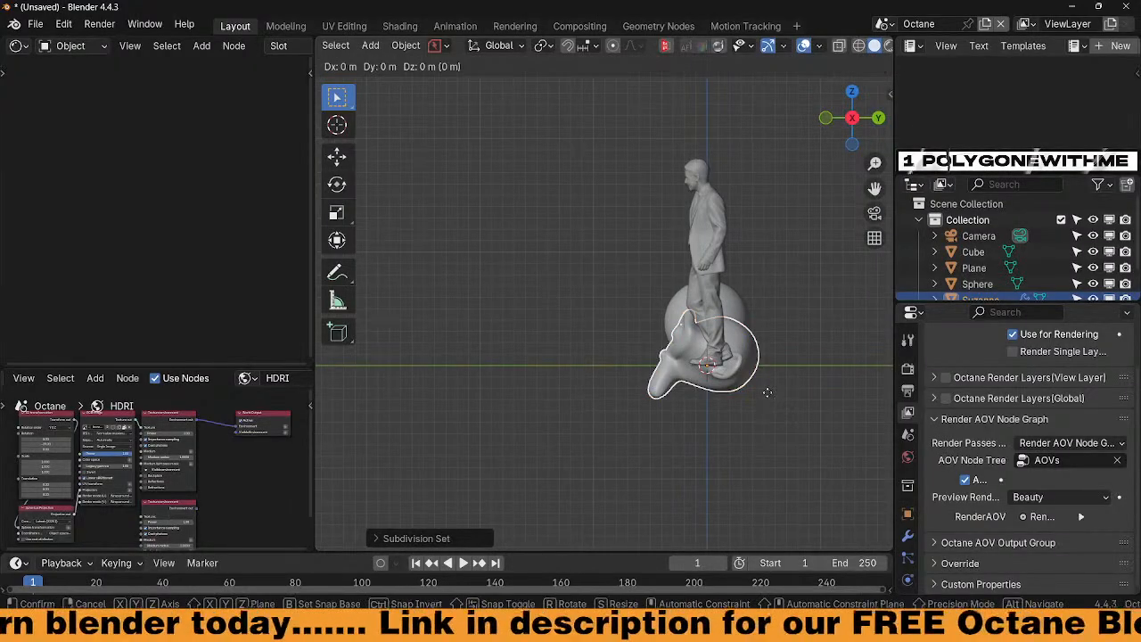
{"action": "right_click", "coordinate": [768, 393]}
{"action": "key", "text": "ctrl+Tab"}
{"action": "left_click", "coordinate": [806, 391]}
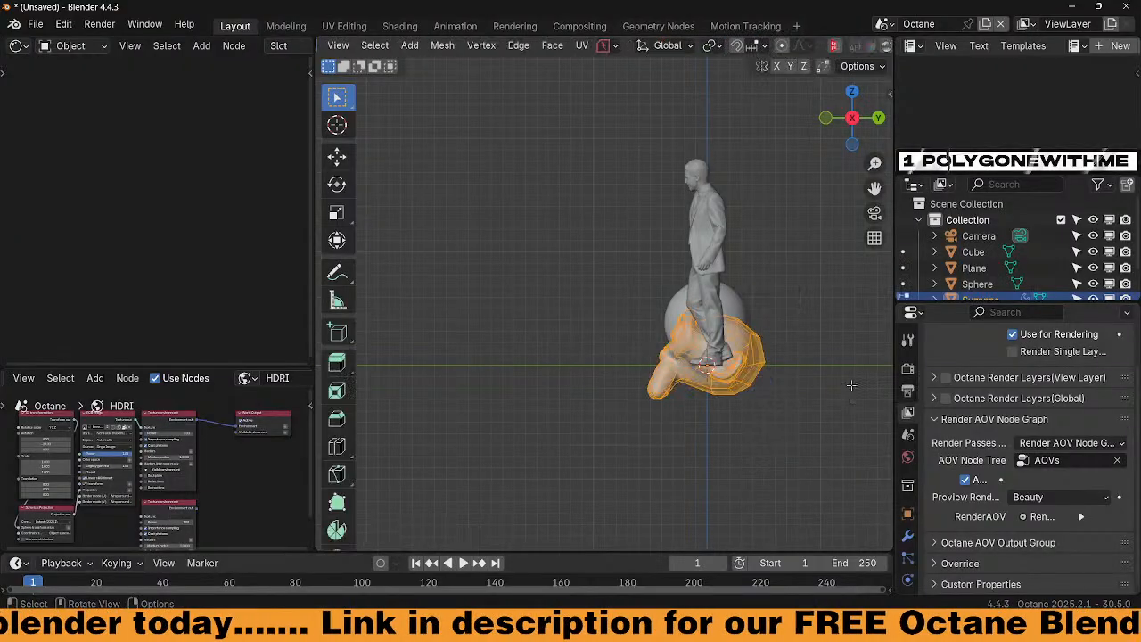
{"action": "key", "text": "g"}
{"action": "key", "text": "z"}
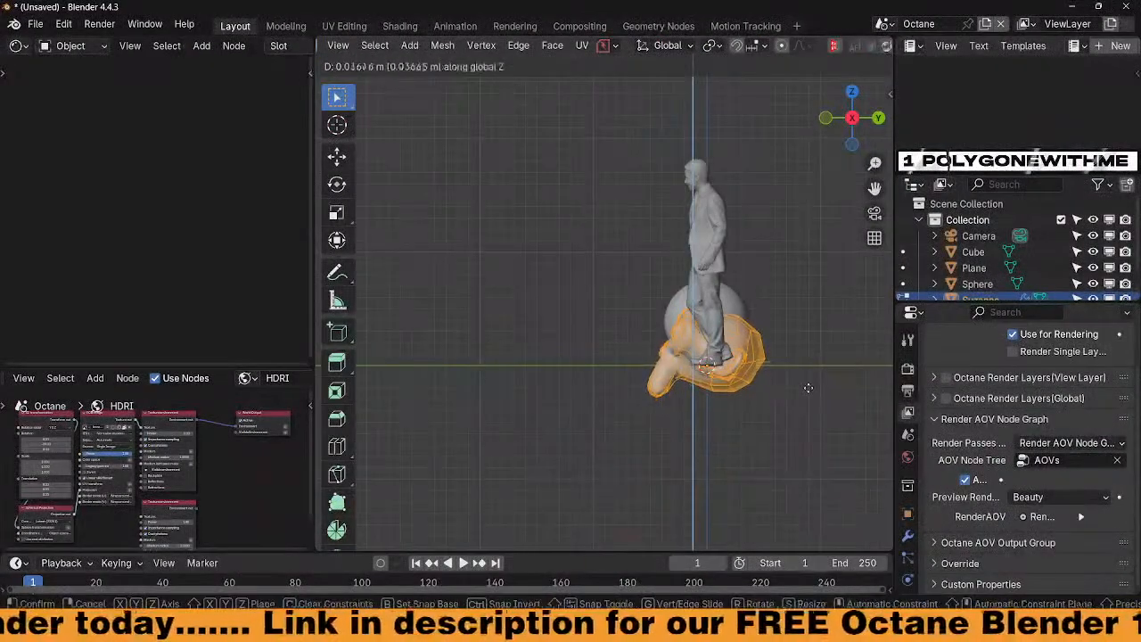
{"action": "left_click", "coordinate": [796, 313]}
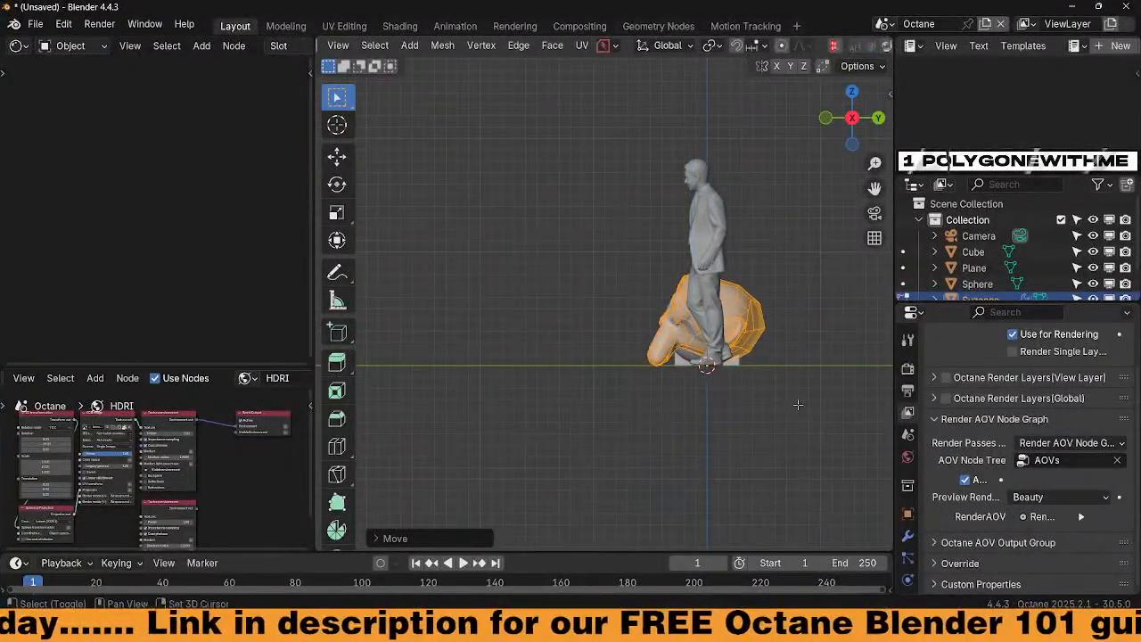
{"action": "key", "text": "r"}
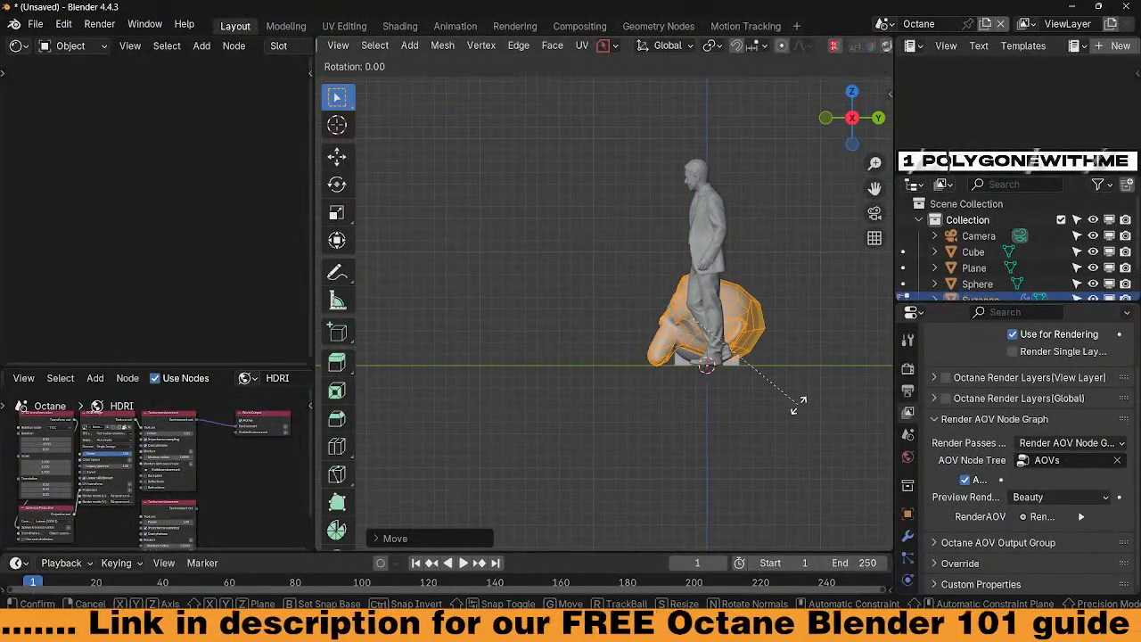
{"action": "key", "text": "x"}
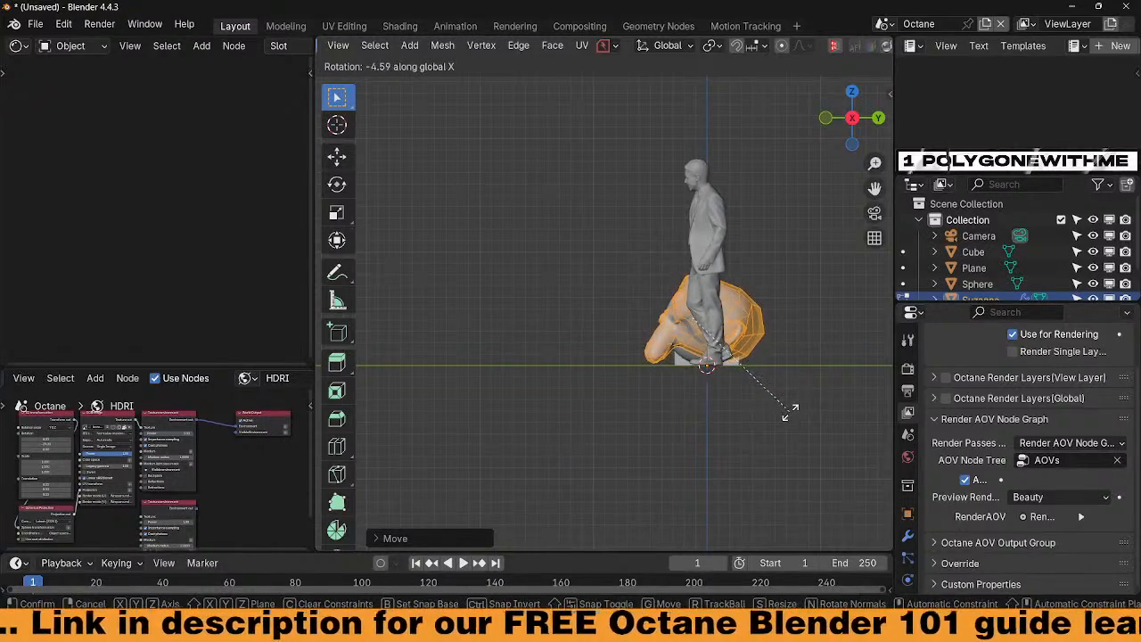
{"action": "left_click", "coordinate": [788, 412]}
{"action": "key", "text": "g"}
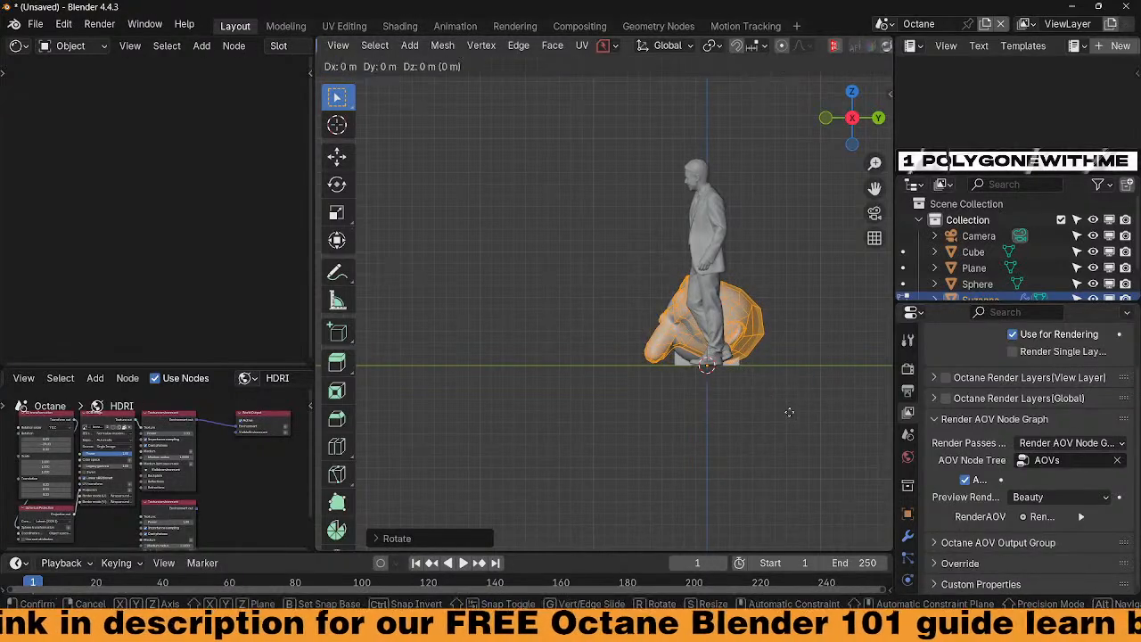
{"action": "key", "text": "z"}
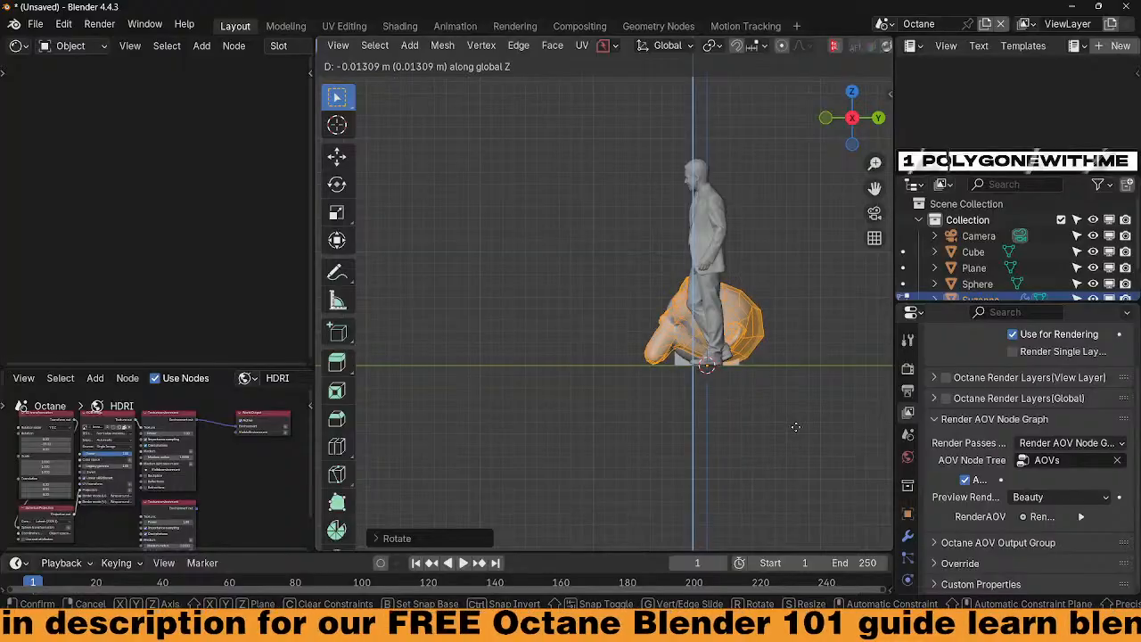
{"action": "left_click", "coordinate": [794, 425]}
{"action": "key", "text": "Tab"}
Nudge Suzanne's mesh vertically once more to settle it on the ground
{"action": "middle_click_drag", "start_coordinate": [778, 380], "coordinate": [816, 358]}
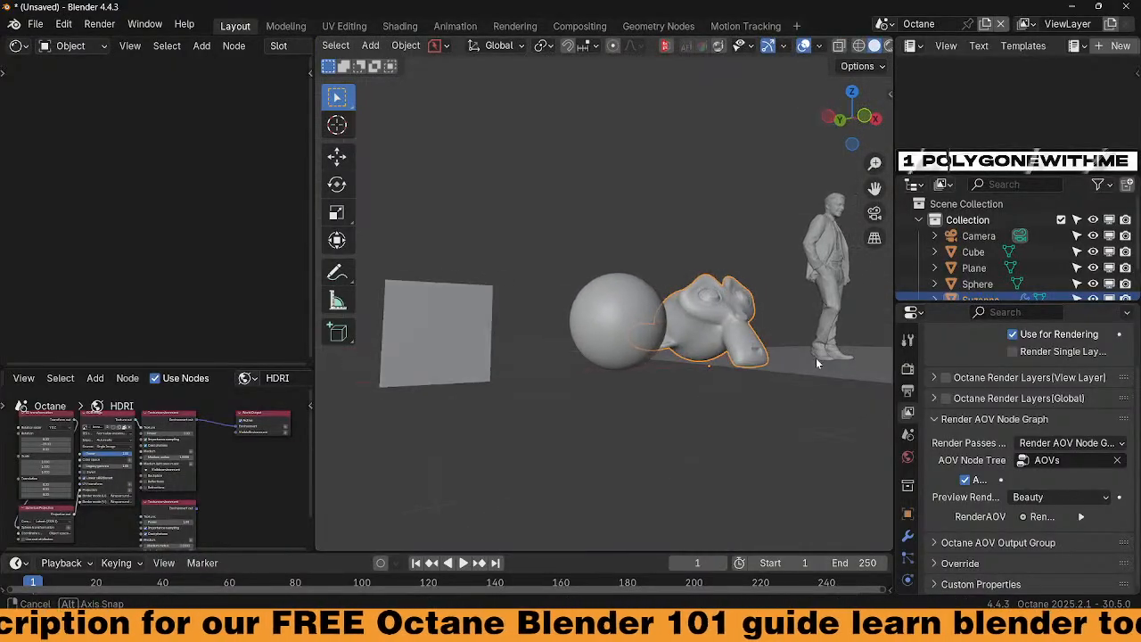
{"action": "key", "text": "ctrl+Tab"}
{"action": "left_click", "coordinate": [890, 368]}
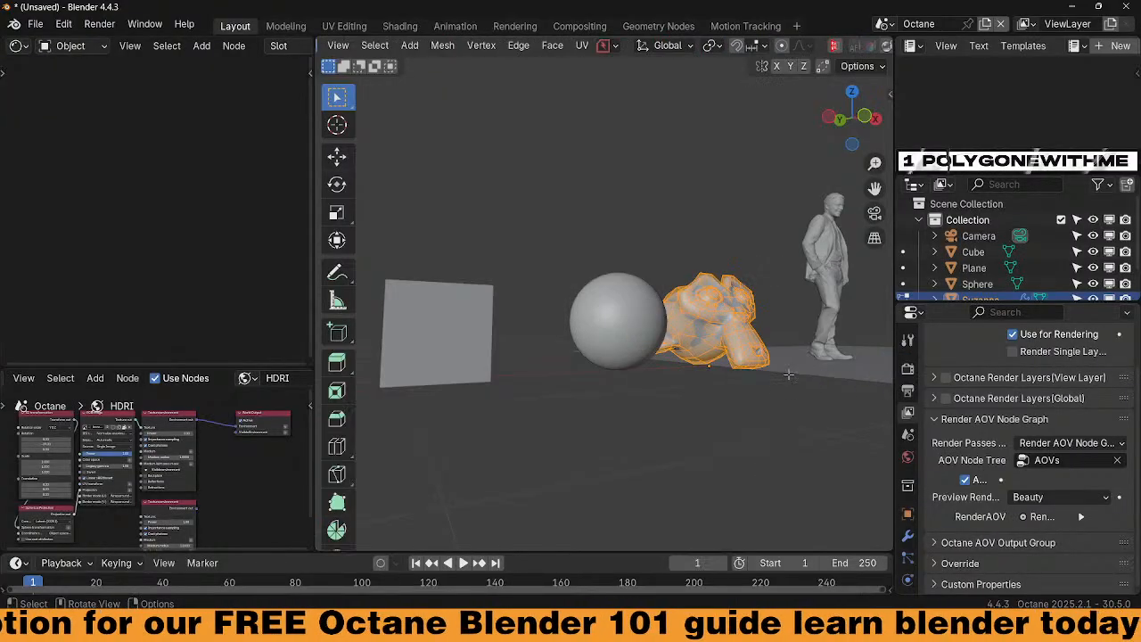
{"action": "key", "text": "g"}
{"action": "key", "text": "z"}
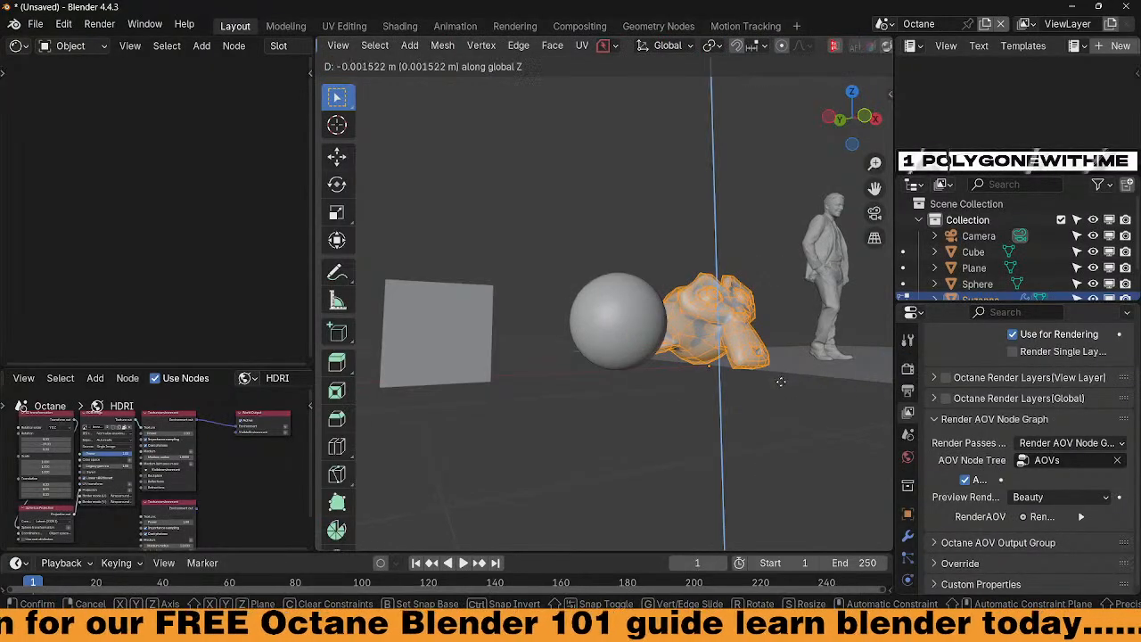
{"action": "left_click", "coordinate": [780, 404]}
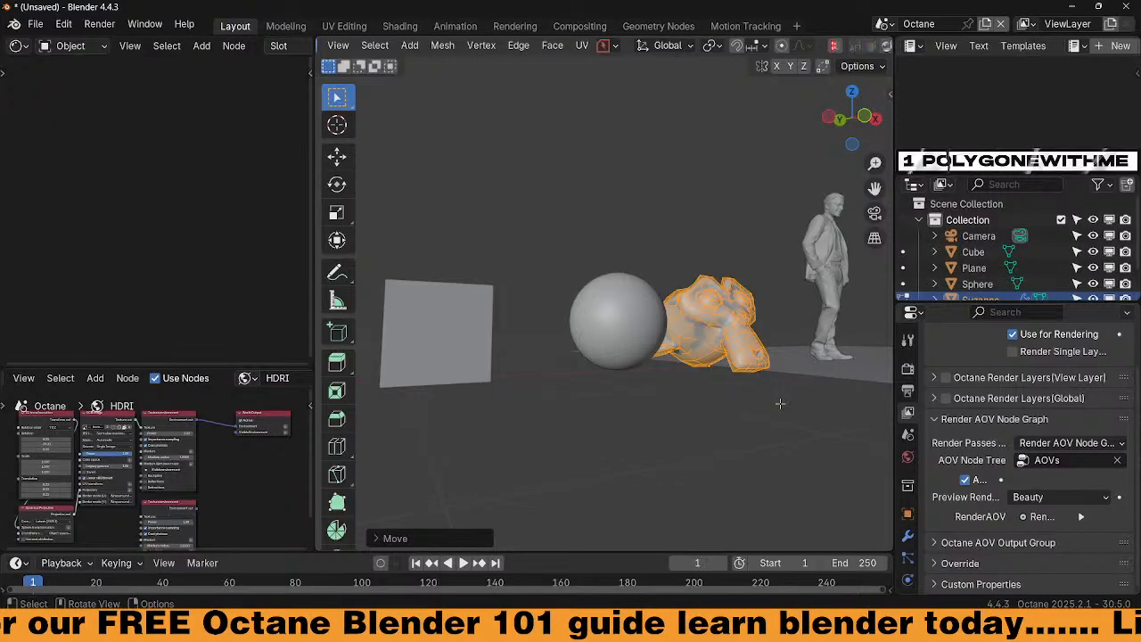
{"action": "key", "text": "grave"}
{"action": "left_click", "coordinate": [701, 340]}
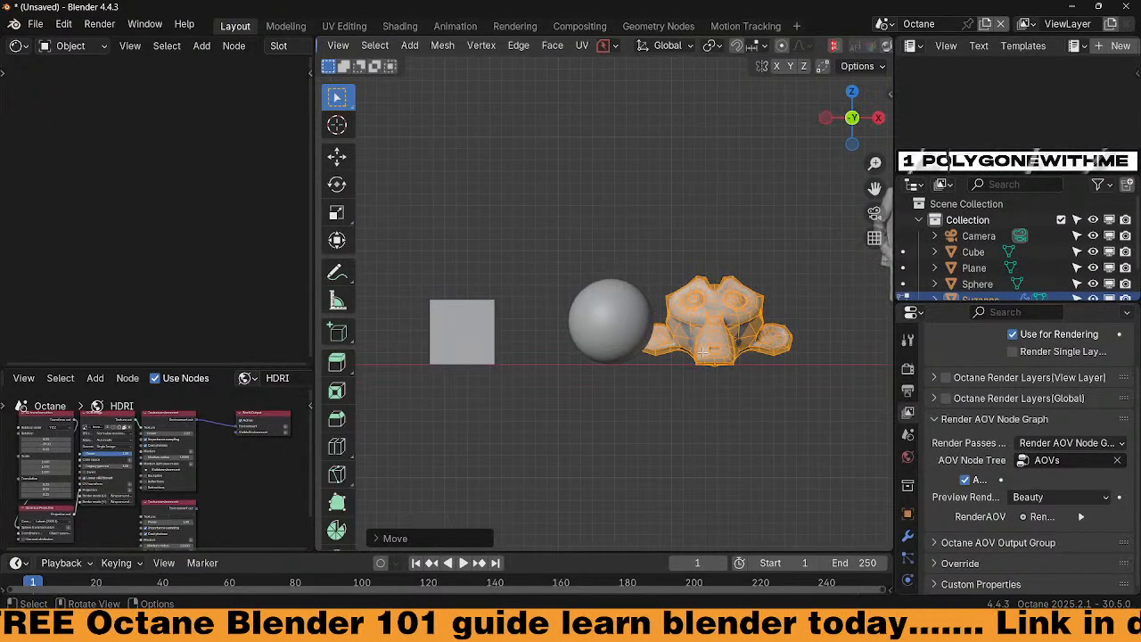
{"action": "key", "text": "ctrl+Tab"}
{"action": "left_click", "coordinate": [705, 257]}
Move Suzanne along X to sit left of the cube
{"action": "middle_click_drag", "start_coordinate": [715, 267], "coordinate": [737, 407]}
{"action": "key", "text": "g"}
{"action": "key", "text": "x"}
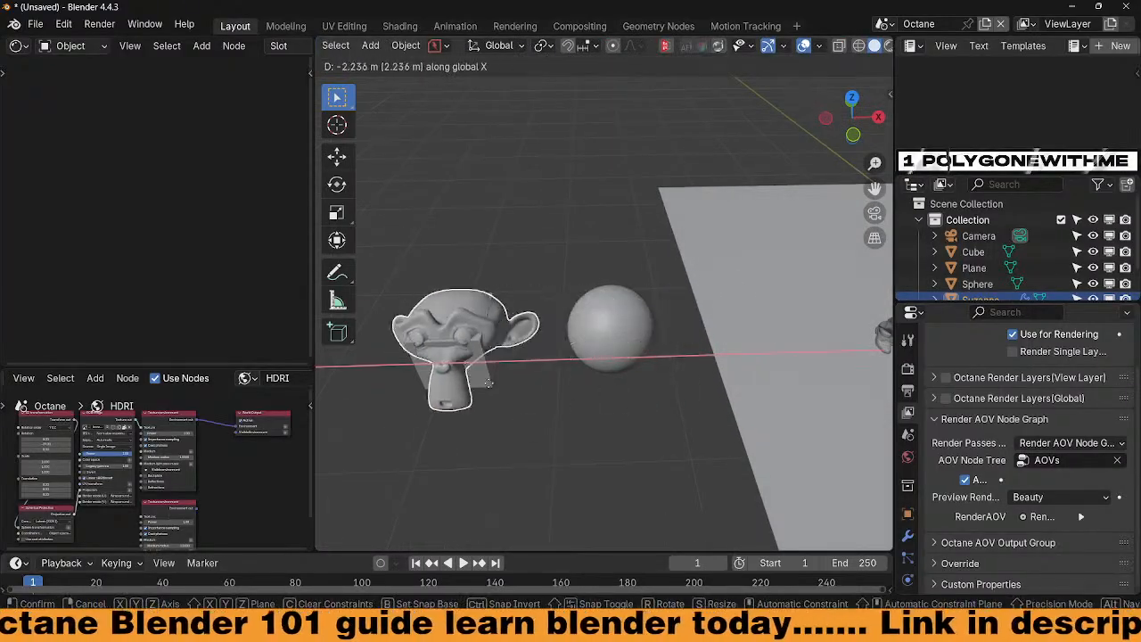
{"action": "left_click", "coordinate": [410, 383]}
{"action": "scroll", "coordinate": [501, 403], "scroll_direction": "down", "scroll_amount": 5}
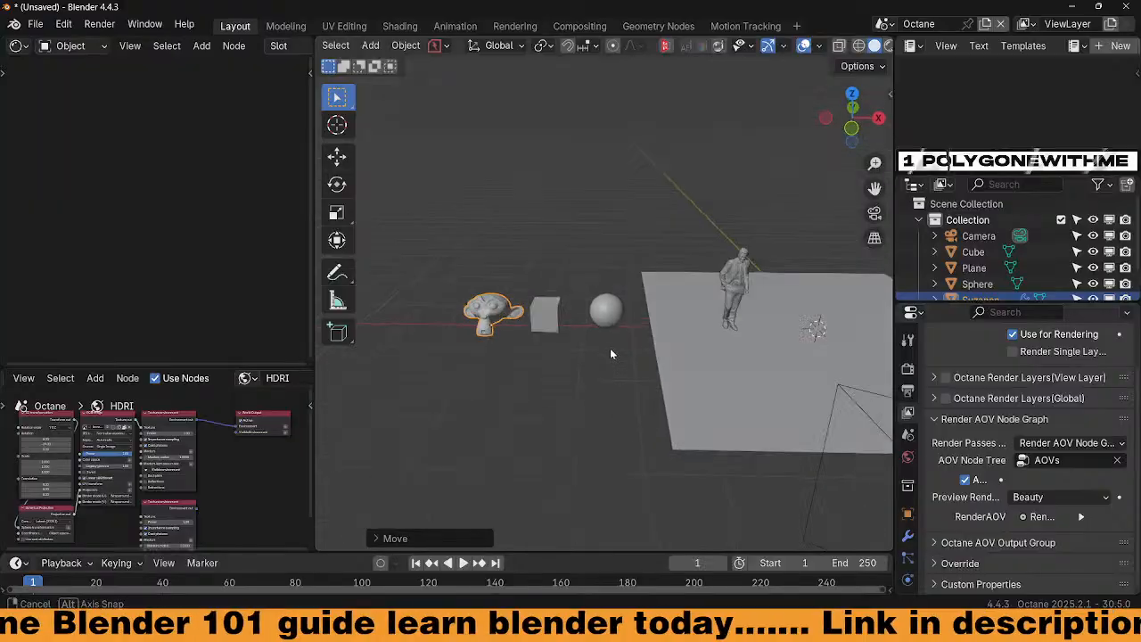
{"action": "middle_click_drag", "start_coordinate": [611, 354], "coordinate": [446, 323]}
Apply the scale on Suzanne, the cube and the sphere
{"action": "key", "text": "ctrl+a"}
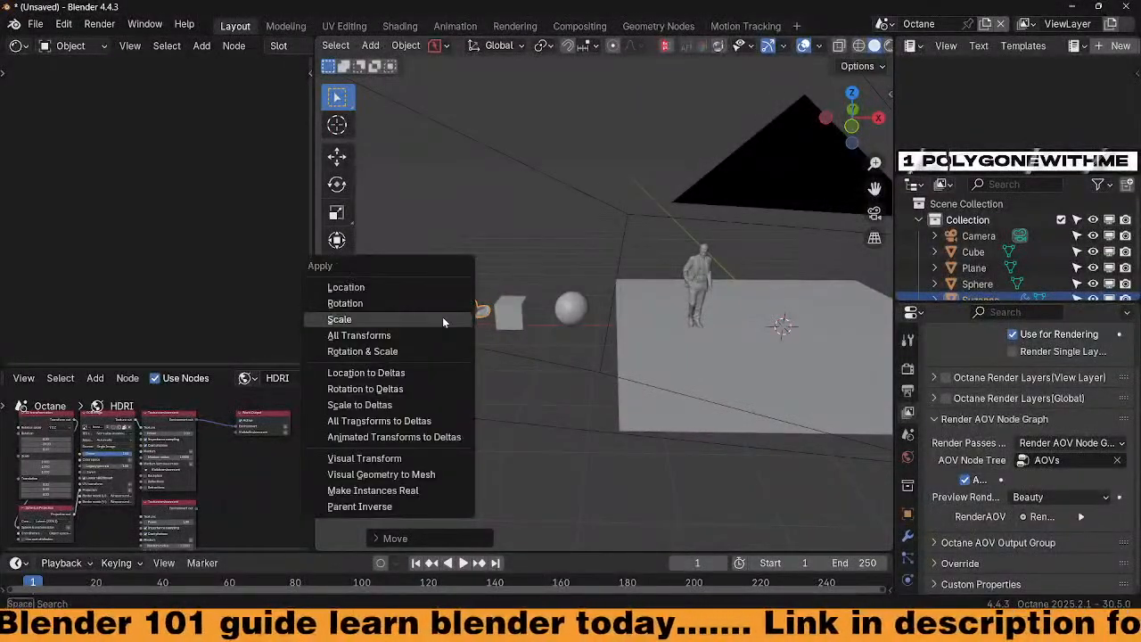
{"action": "left_click", "coordinate": [443, 319]}
{"action": "left_click", "coordinate": [510, 314]}
{"action": "key", "text": "ctrl+a"}
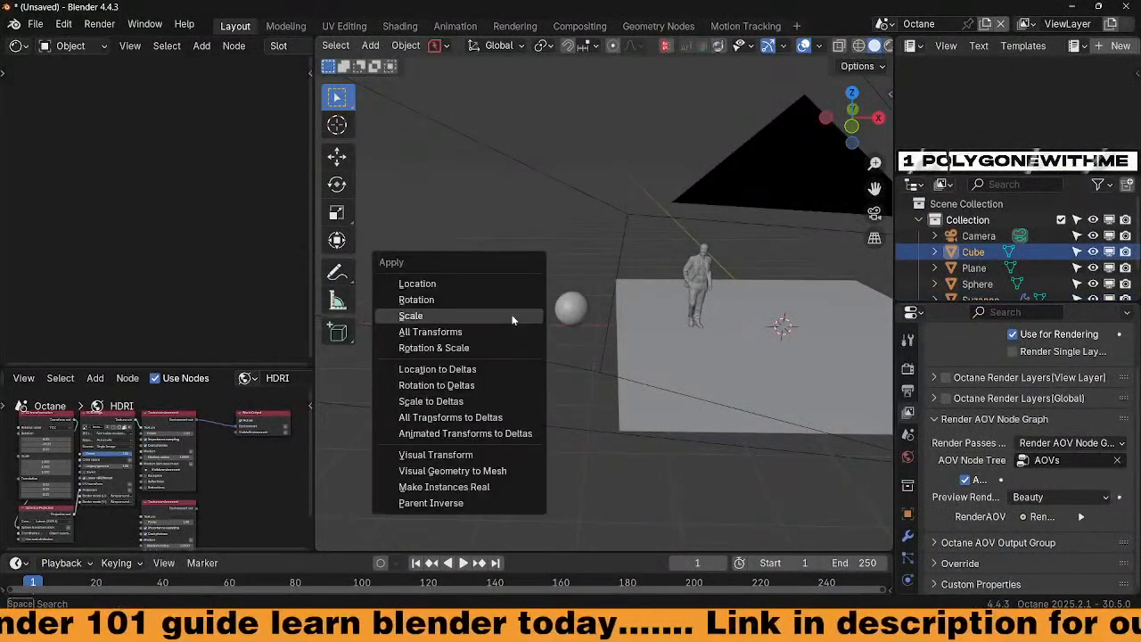
{"action": "left_click", "coordinate": [513, 318]}
{"action": "left_click", "coordinate": [578, 316]}
{"action": "key", "text": "ctrl+a"}
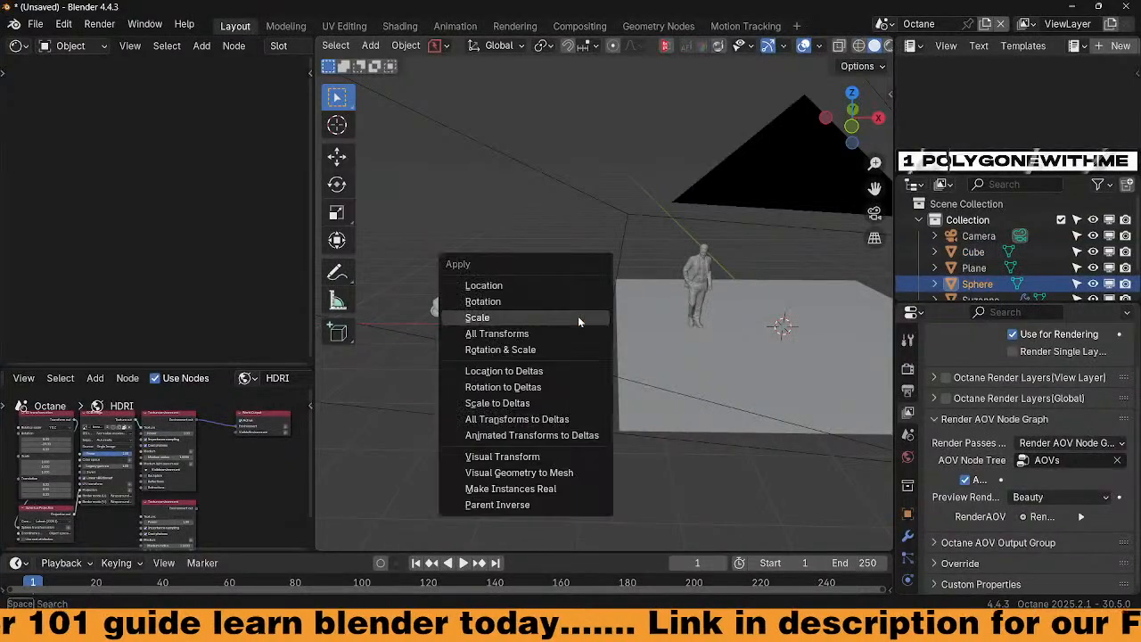
{"action": "left_click", "coordinate": [578, 315]}
Select the ground plane and widen the left-hand shader editor to reveal its material slot
{"action": "left_click", "coordinate": [725, 355]}
{"action": "middle_click_drag", "start_coordinate": [725, 355], "coordinate": [428, 260]}
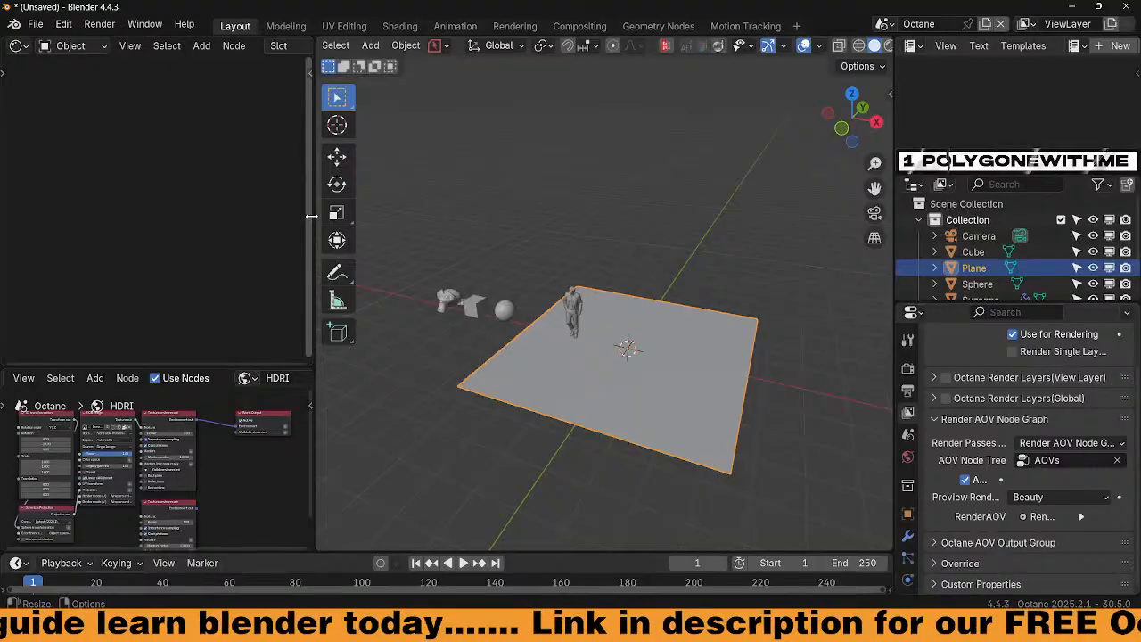
{"action": "left_click_drag", "start_coordinate": [312, 216], "coordinate": [400, 217]}
{"action": "scroll", "coordinate": [651, 361], "scroll_direction": "up", "scroll_amount": 4}
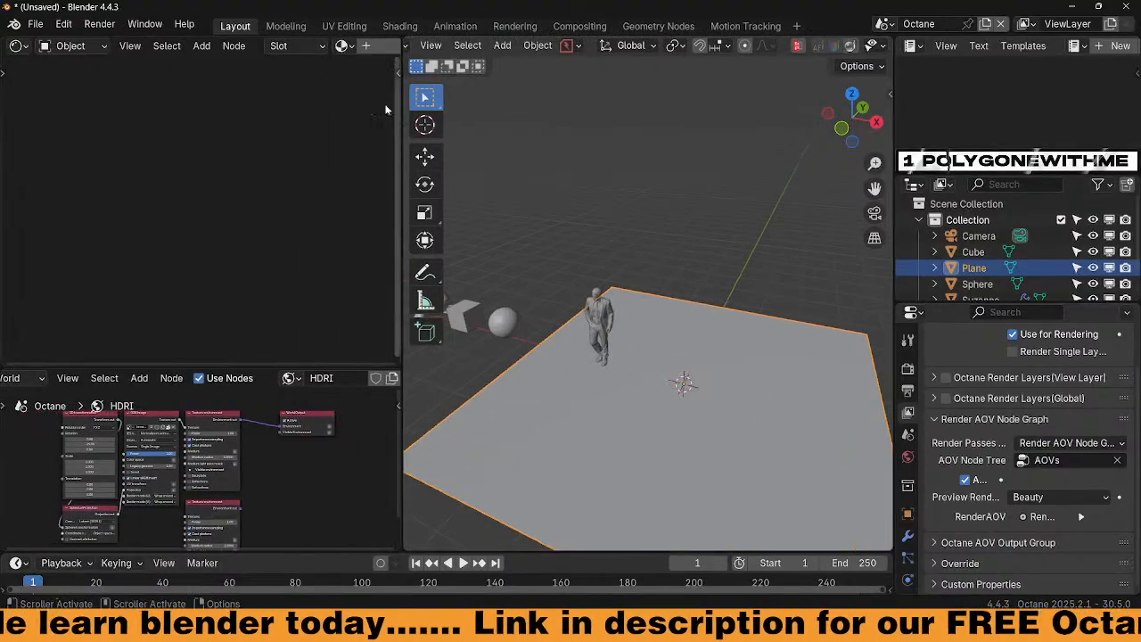
{"action": "scroll", "coordinate": [326, 46], "scroll_direction": "down", "scroll_amount": 3}
Create a new material for the plane and name it 'scatt'
{"action": "left_click", "coordinate": [283, 46]}
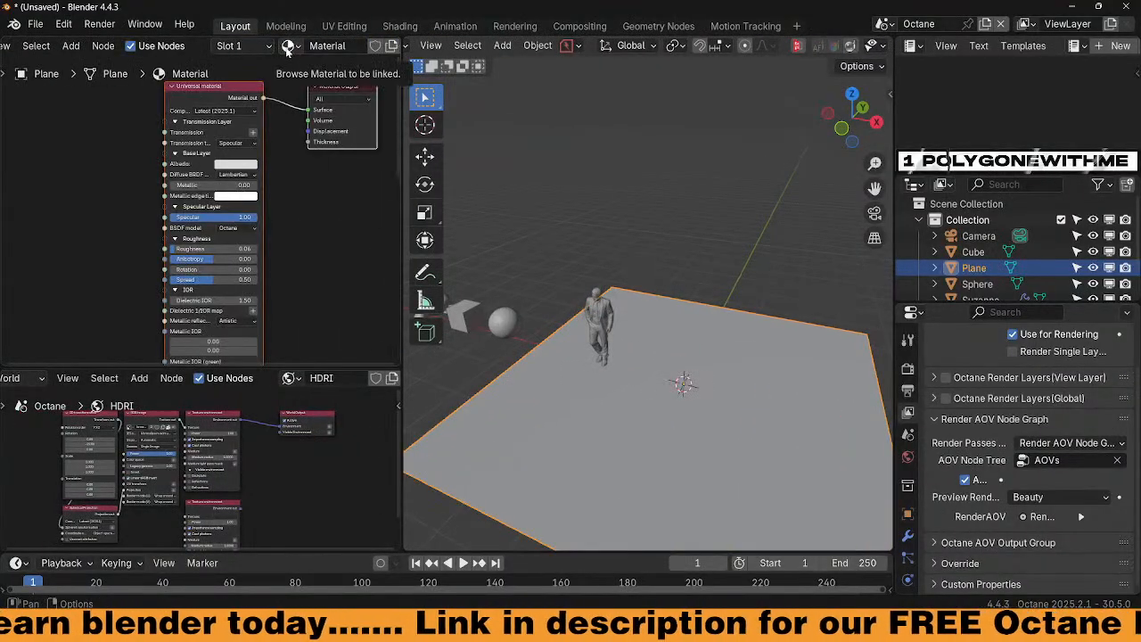
{"action": "double_click", "coordinate": [330, 46]}
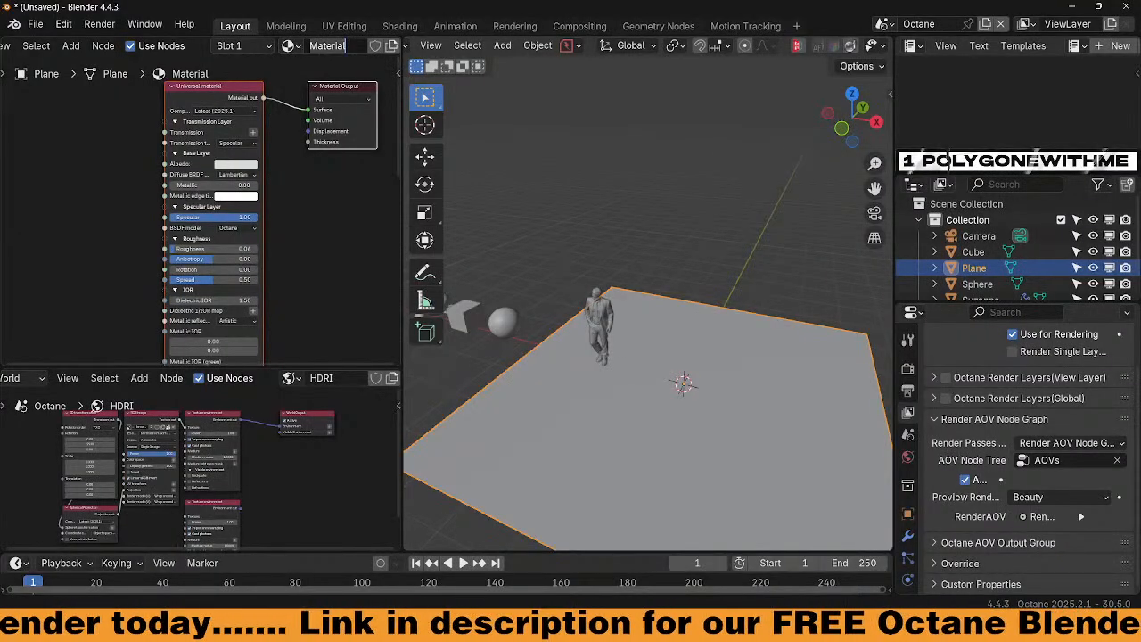
{"action": "type", "text": "scatt"}
{"action": "key", "text": "Return"}
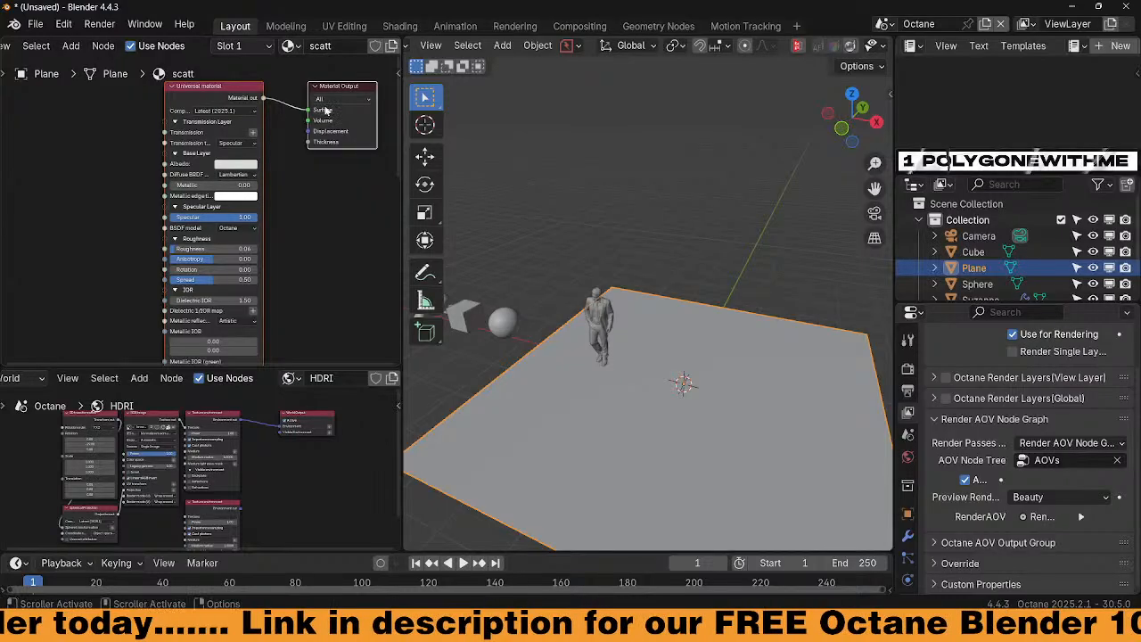
Replace the Universal material node with a Scatter on surface node wired to Displacement
{"action": "left_click", "coordinate": [228, 99]}
{"action": "key", "text": "x"}
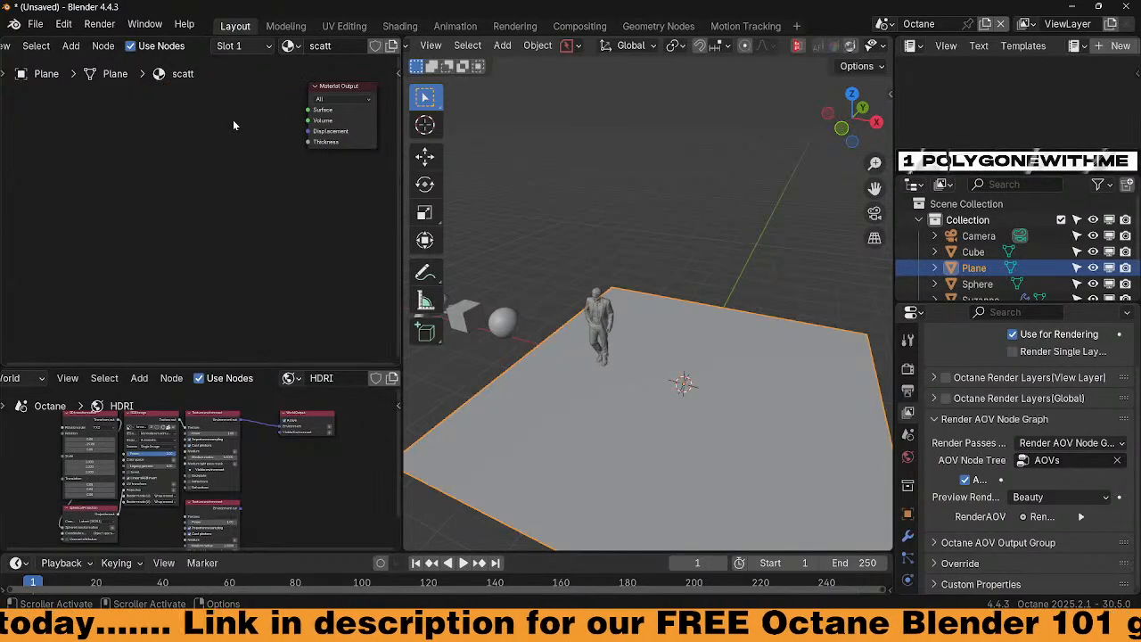
{"action": "key", "text": "shift+a"}
{"action": "type", "text": "sc"}
{"action": "key", "text": "Down"}
{"action": "key", "text": "Down"}
{"action": "key", "text": "Down"}
{"action": "key", "text": "Down"}
{"action": "key", "text": "Down"}
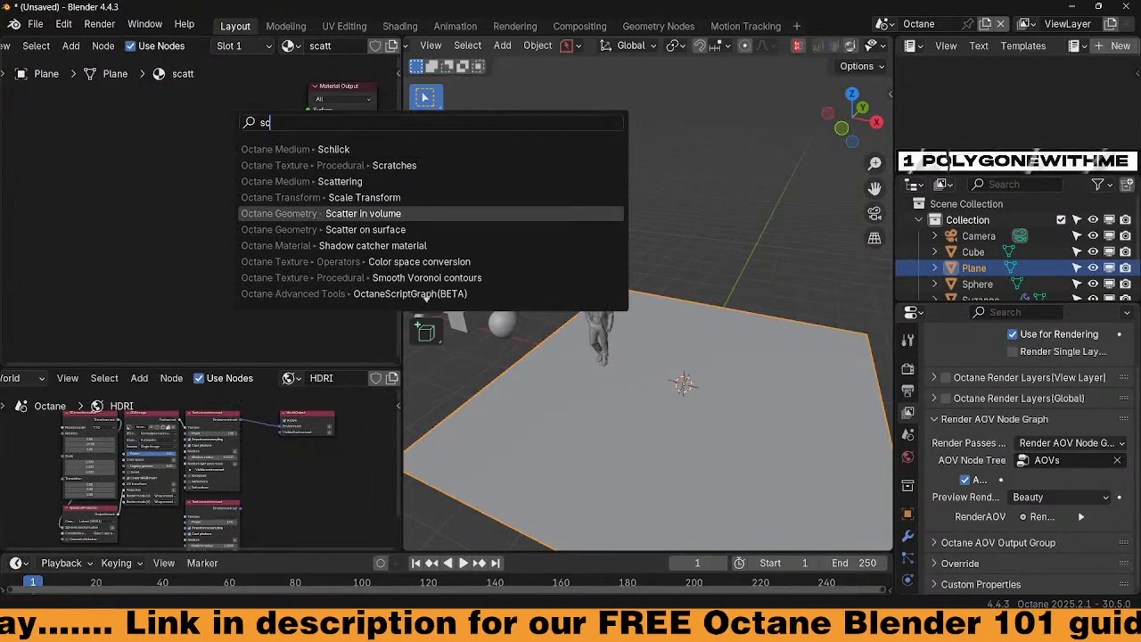
{"action": "key", "text": "Return"}
{"action": "left_click", "coordinate": [222, 127]}
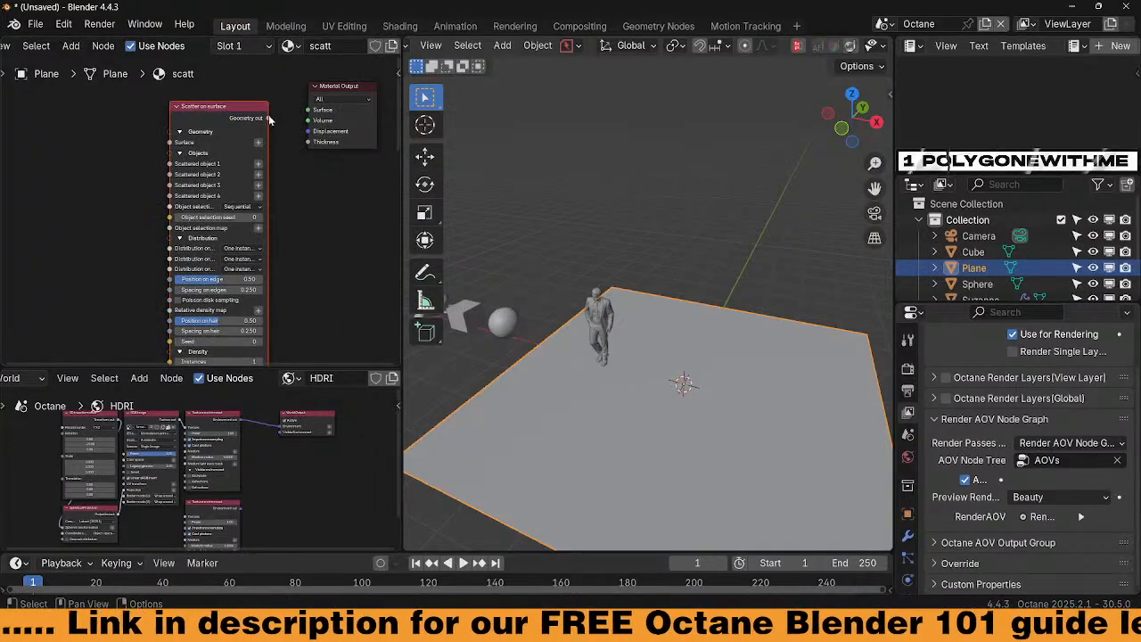
{"action": "mouse_move", "coordinate": [268, 118]}
{"action": "left_mouse_down"}
{"action": "mouse_move", "coordinate": [310, 139]}
{"action": "mouse_move", "coordinate": [252, 97]}
{"action": "mouse_move", "coordinate": [263, 97]}
{"action": "left_mouse_up"}
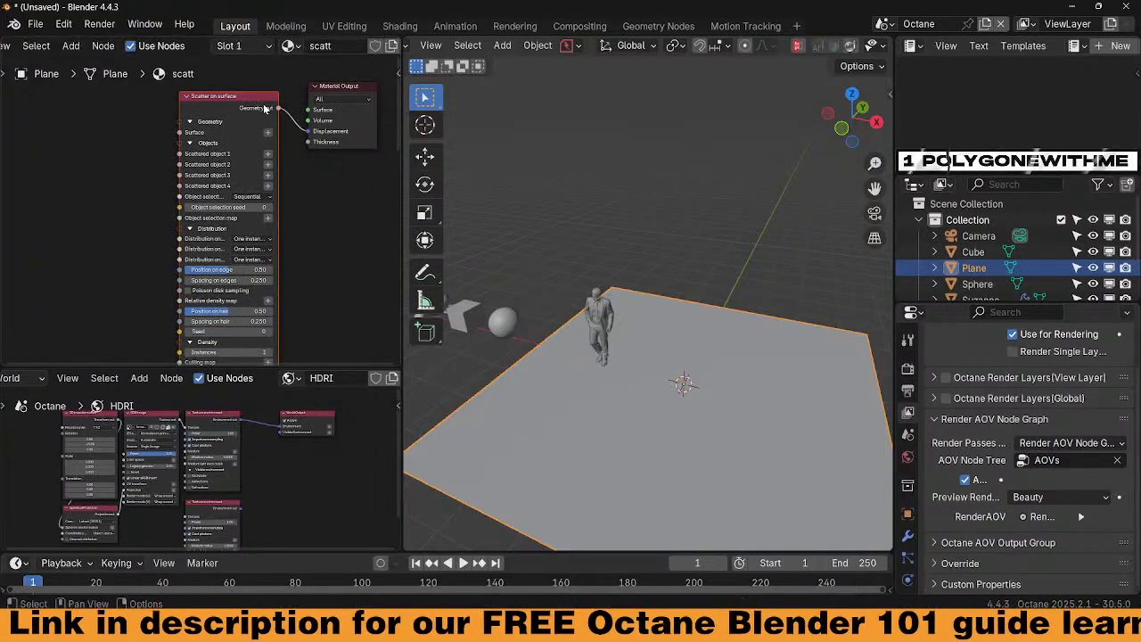
Add an Object Data input set to the Plane as the scatter surface
{"action": "left_click", "coordinate": [268, 133]}
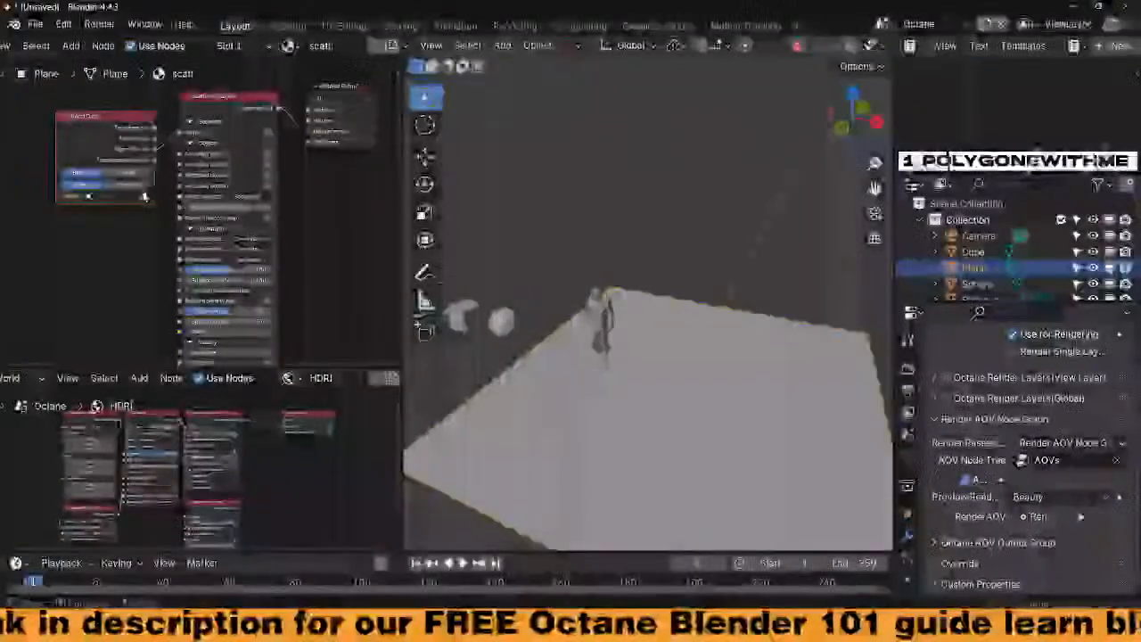
{"action": "left_click", "coordinate": [143, 196]}
{"action": "left_click", "coordinate": [527, 420]}
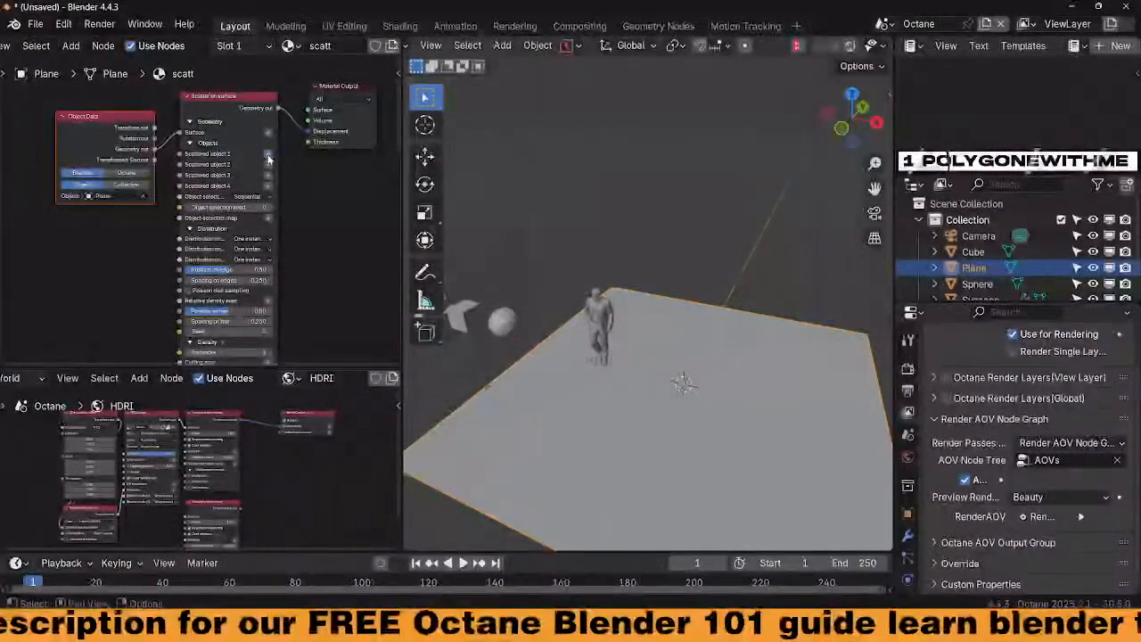
Add Object Data inputs for the Sphere, Cube and Suzanne as scattered objects 1–3
{"action": "key", "text": "shift+d"}
{"action": "left_click", "coordinate": [142, 208]}
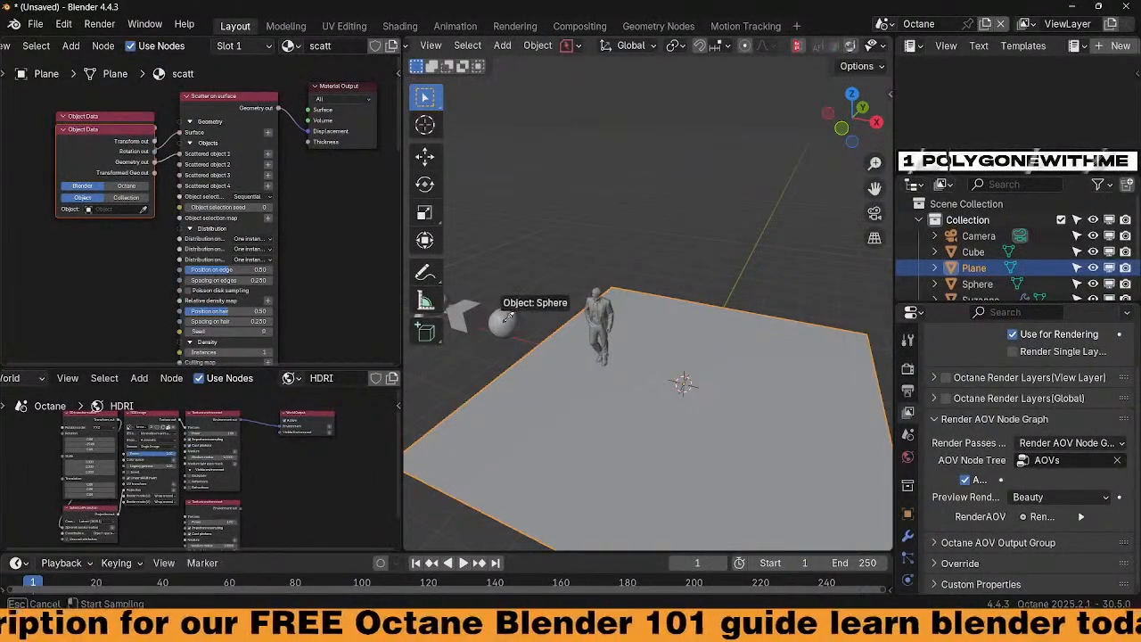
{"action": "left_click", "coordinate": [502, 321]}
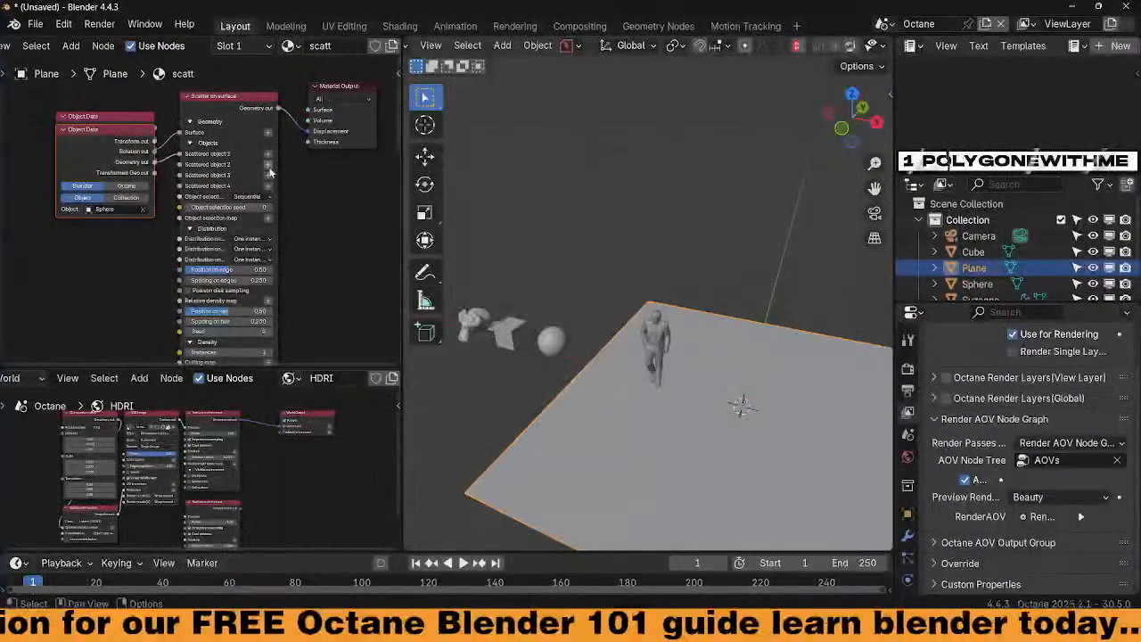
{"action": "key", "text": "shift+d"}
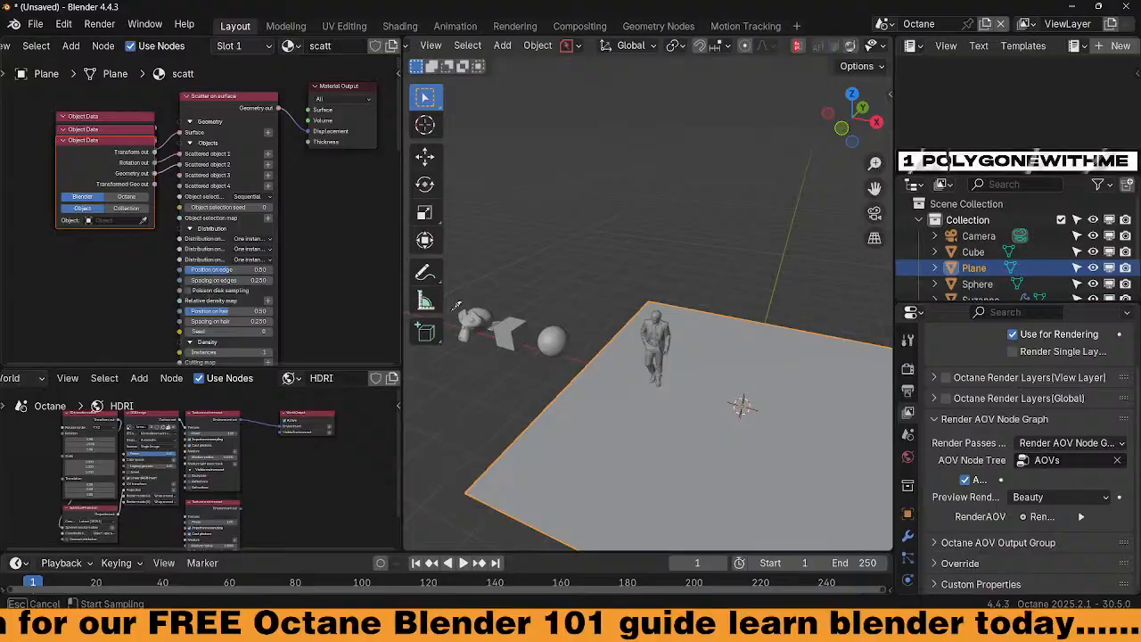
{"action": "left_click", "coordinate": [505, 328]}
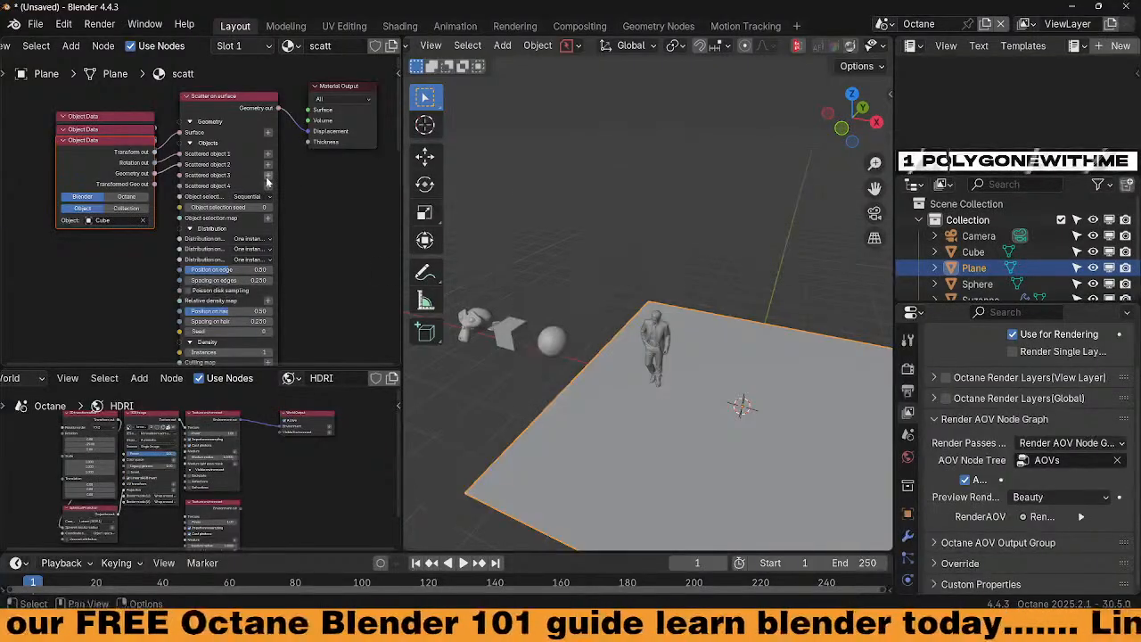
{"action": "key", "text": "shift+d"}
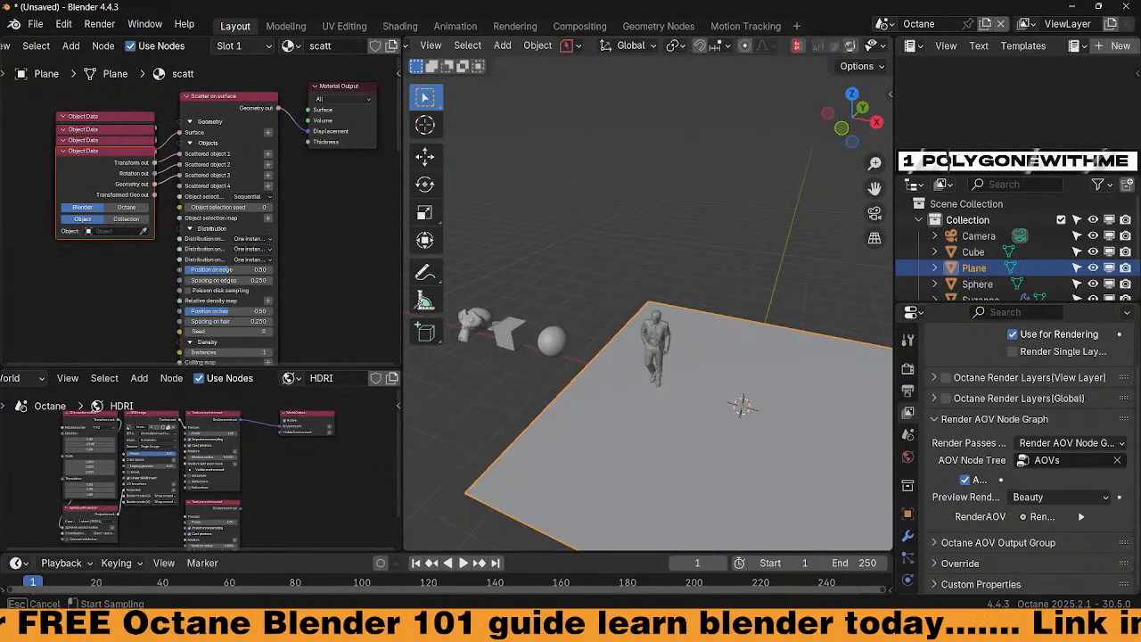
{"action": "left_click", "coordinate": [480, 323]}
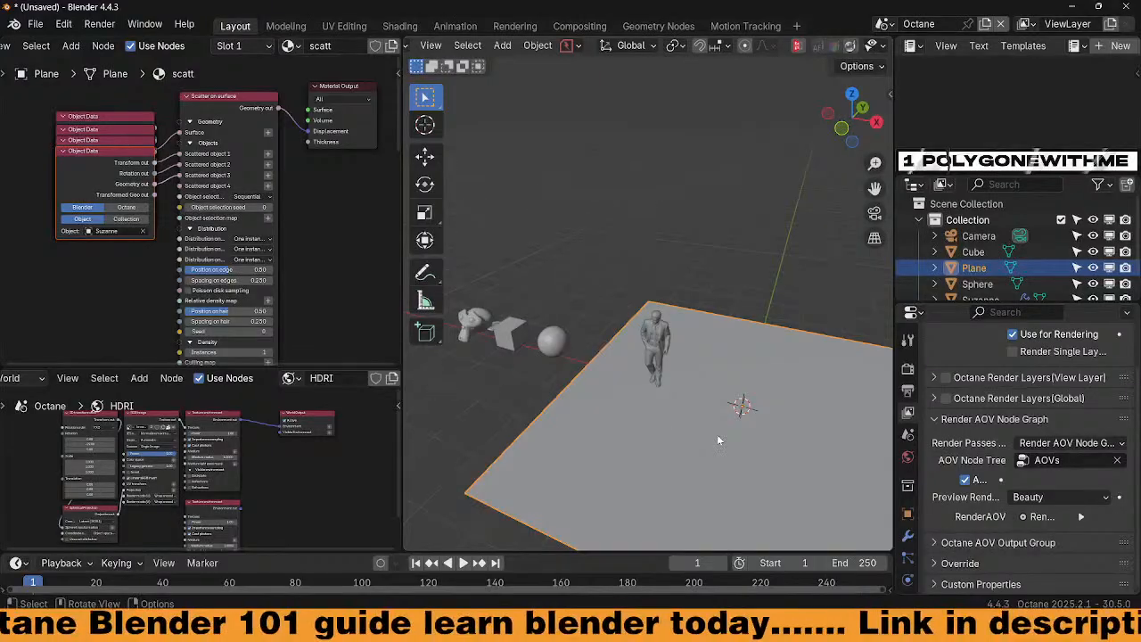
{"action": "middle_click_drag", "start_coordinate": [717, 434], "coordinate": [696, 390], "text": "shift"}
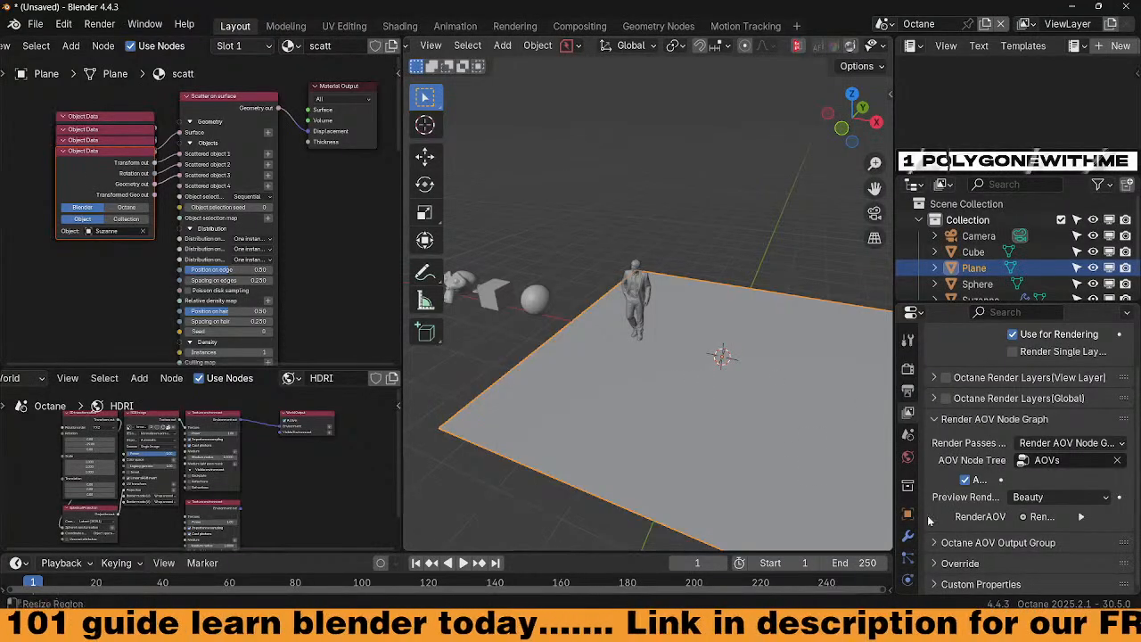
In the plane's Object Data properties, set Node Group to scatt and Octane node to Scatter on surface
{"action": "scroll", "coordinate": [909, 535], "scroll_direction": "down", "scroll_amount": 2}
{"action": "left_click", "coordinate": [908, 549]}
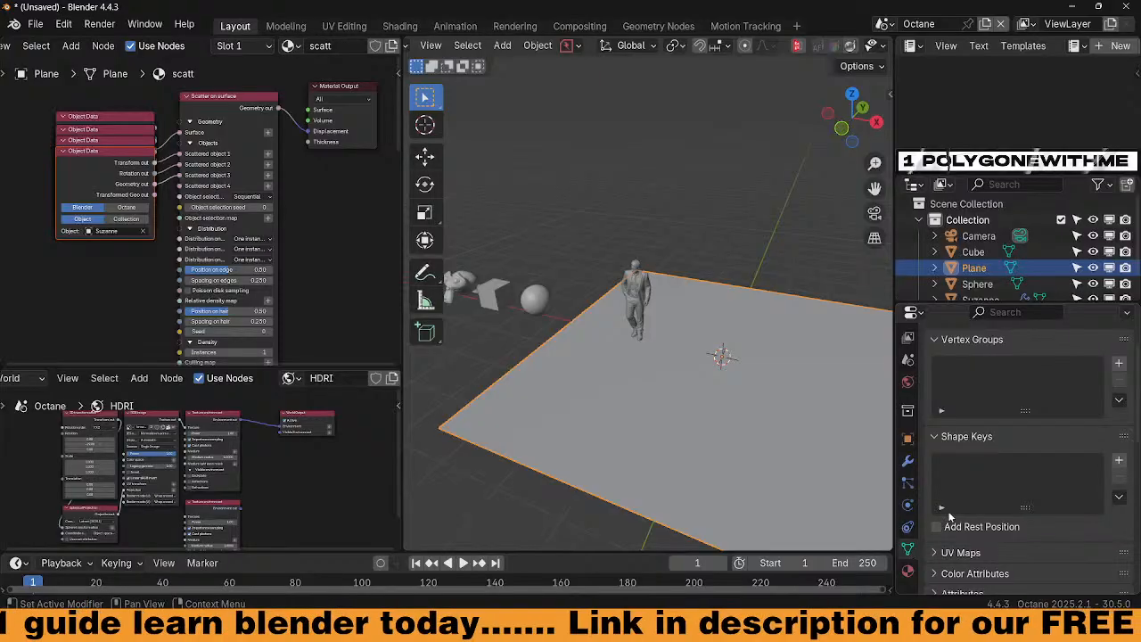
{"action": "scroll", "coordinate": [950, 518], "scroll_direction": "down", "scroll_amount": 12}
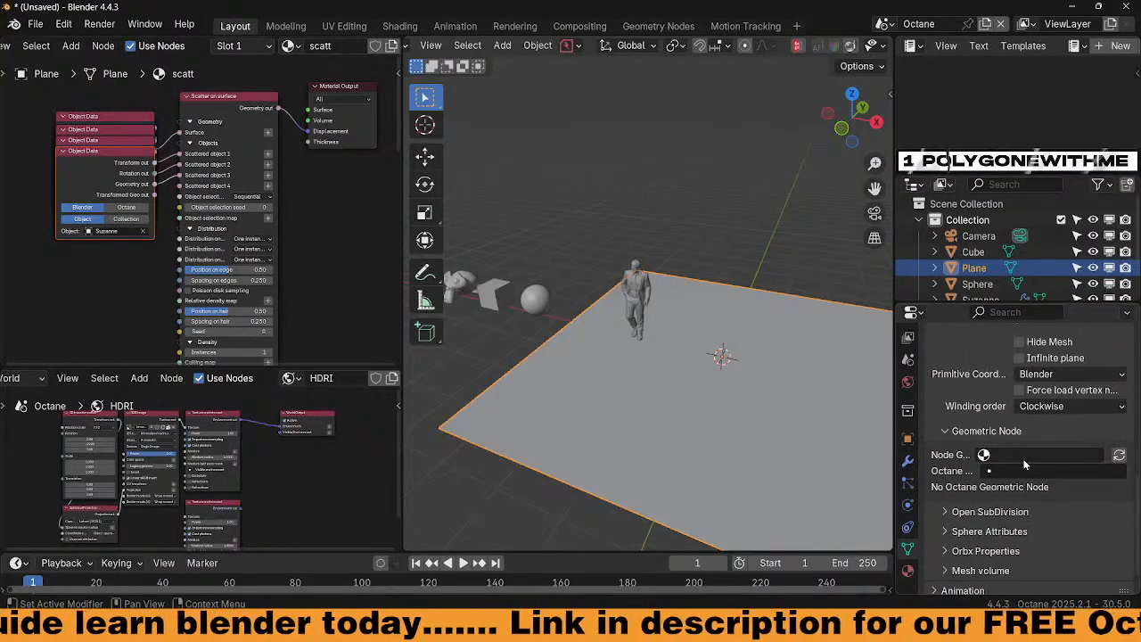
{"action": "left_click", "coordinate": [1024, 460]}
{"action": "left_click", "coordinate": [947, 352]}
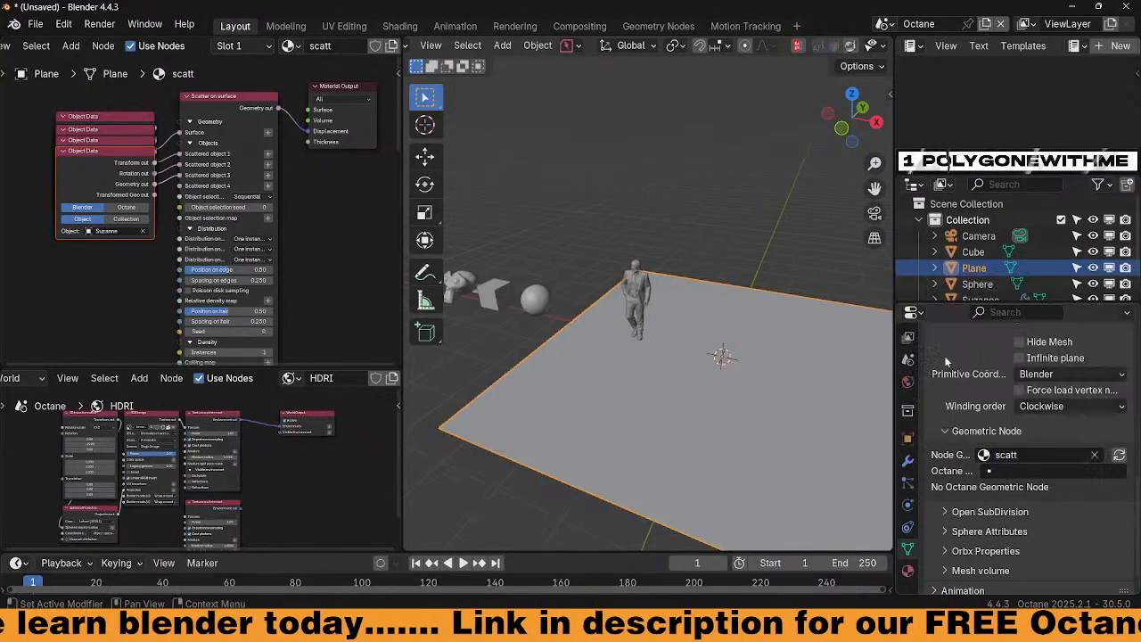
{"action": "left_click", "coordinate": [1038, 470]}
{"action": "left_click", "coordinate": [935, 304]}
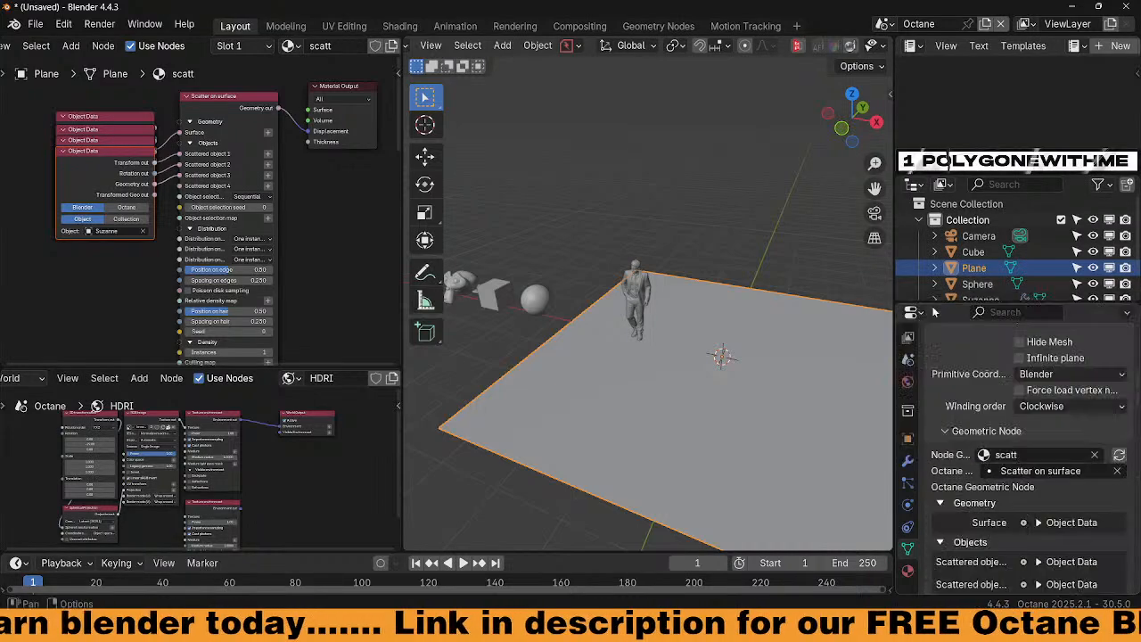
Switch the viewport to Rendered shading to preview the scatter
{"action": "middle_click_drag", "start_coordinate": [346, 269], "coordinate": [335, 231]}
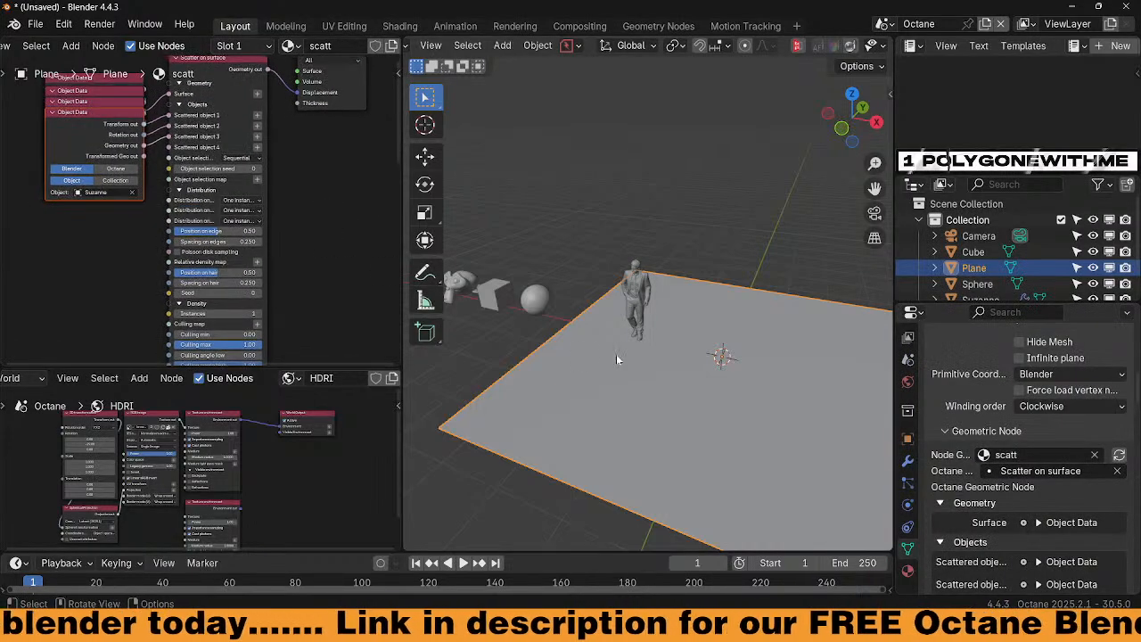
{"action": "middle_click_drag", "start_coordinate": [616, 354], "coordinate": [661, 195]}
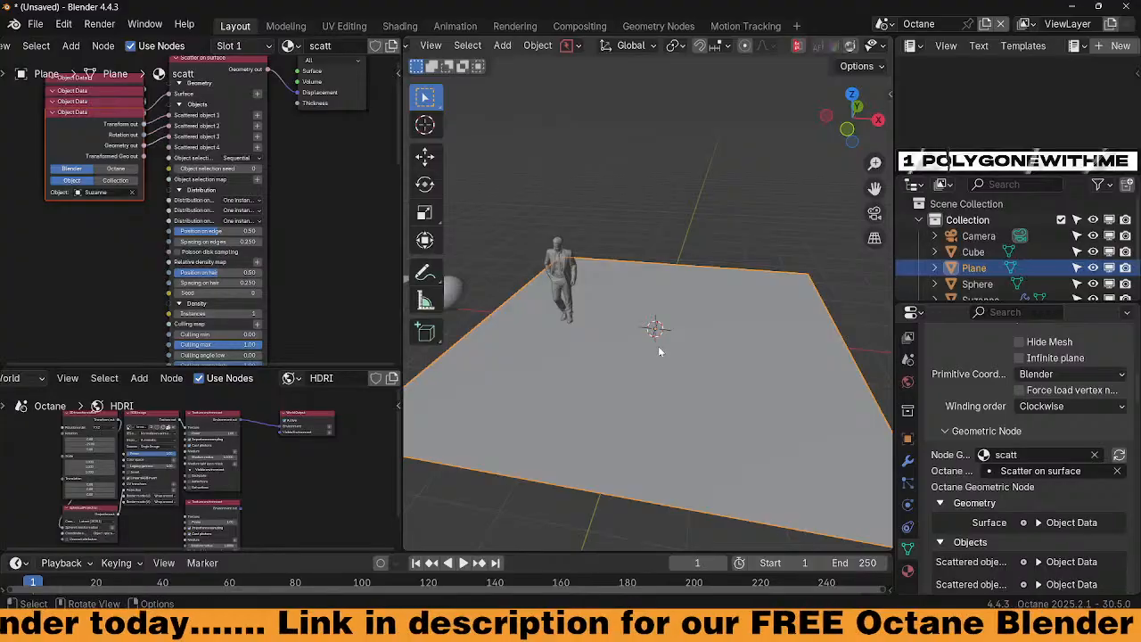
{"action": "key", "text": "z"}
{"action": "left_click", "coordinate": [660, 318]}
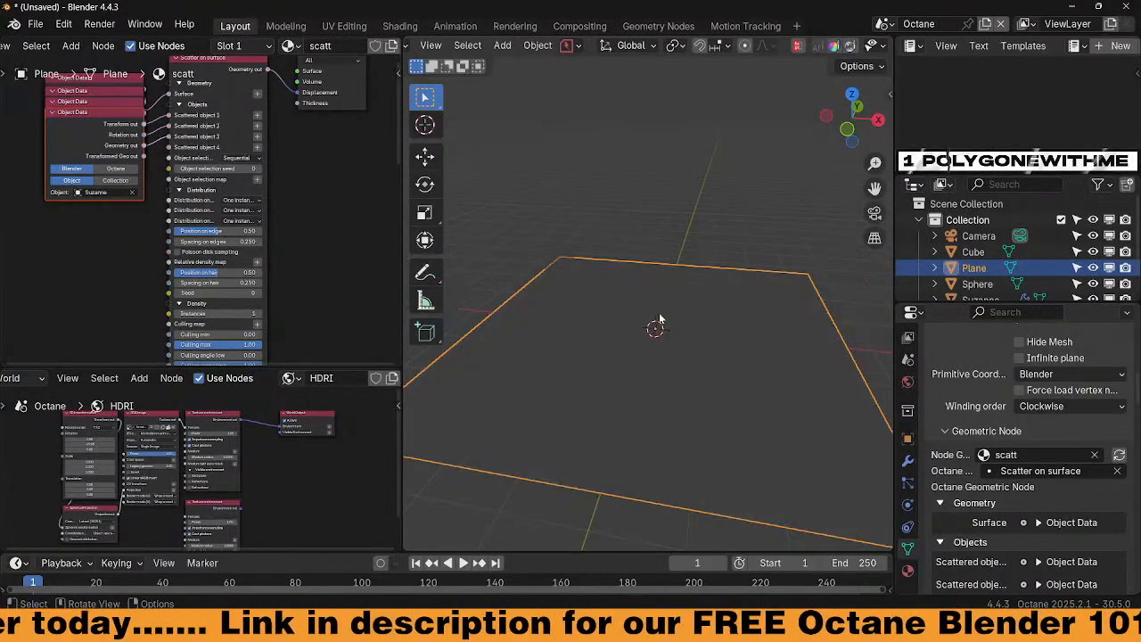
Subdivide the plane's face with 3 cuts to multiply the scattered instances
{"action": "scroll", "coordinate": [679, 308], "scroll_direction": "down", "scroll_amount": 1}
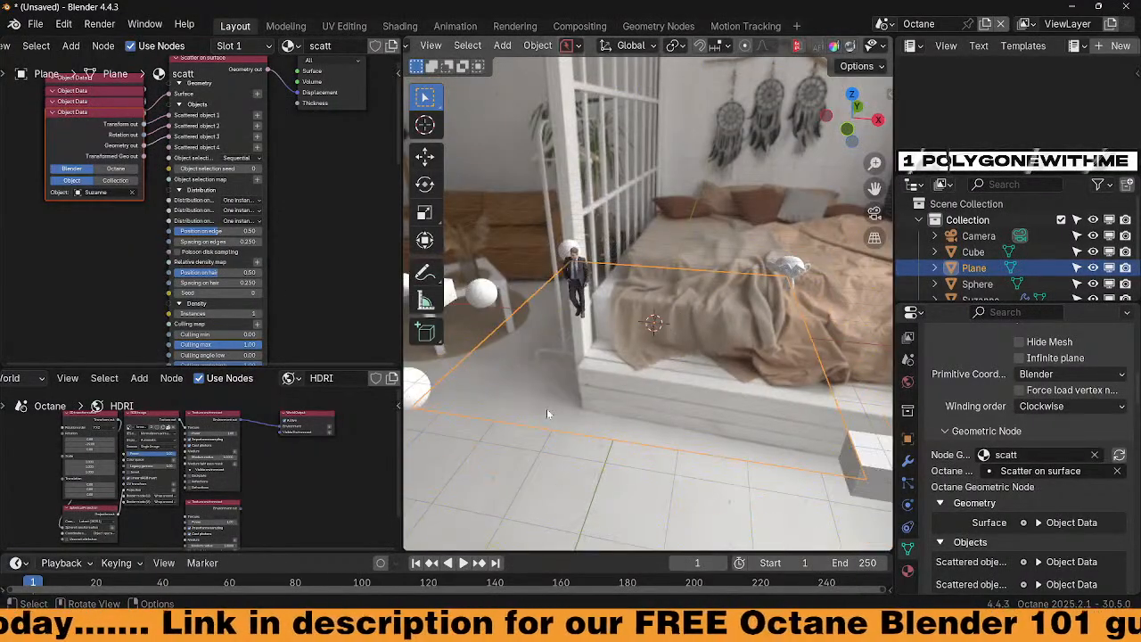
{"action": "mouse_move", "coordinate": [760, 423]}
{"action": "middle_mouse_down"}
{"action": "mouse_move", "coordinate": [815, 428]}
{"action": "mouse_move", "coordinate": [742, 424]}
{"action": "middle_mouse_up"}
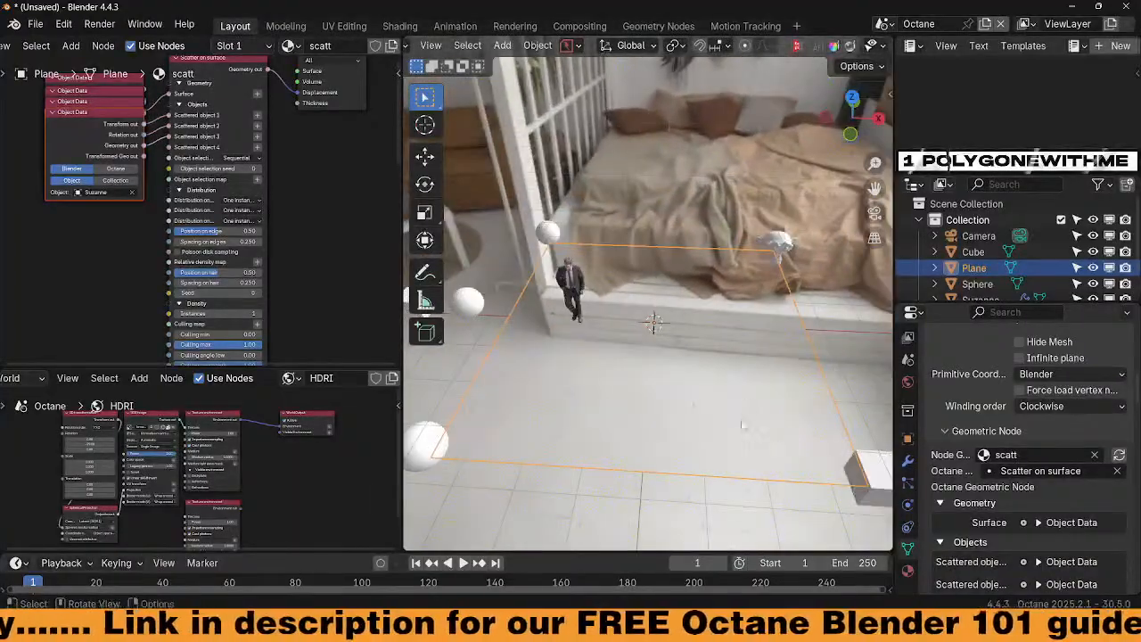
{"action": "key", "text": "Tab"}
{"action": "key", "text": "Tab"}
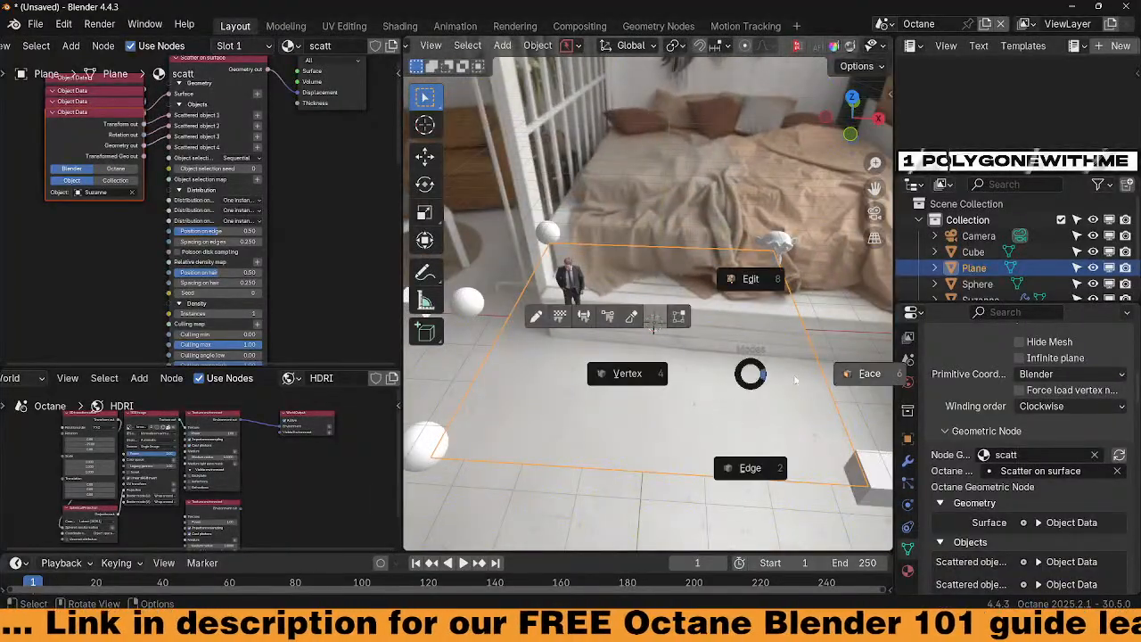
{"action": "left_click", "coordinate": [845, 380]}
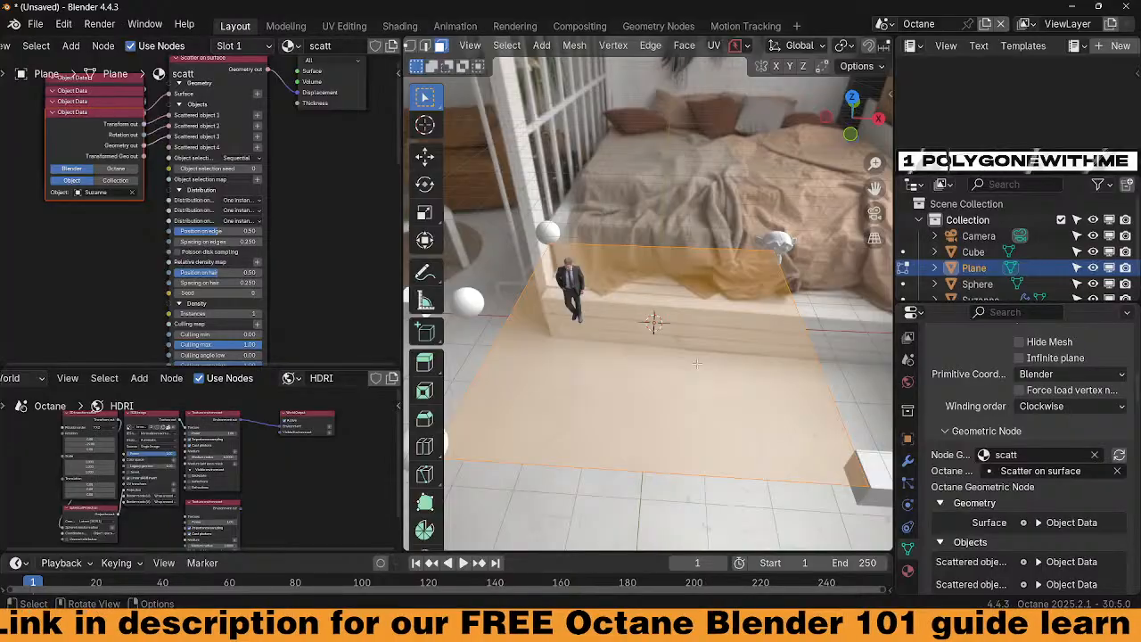
{"action": "right_click", "coordinate": [696, 363]}
{"action": "left_click", "coordinate": [647, 325]}
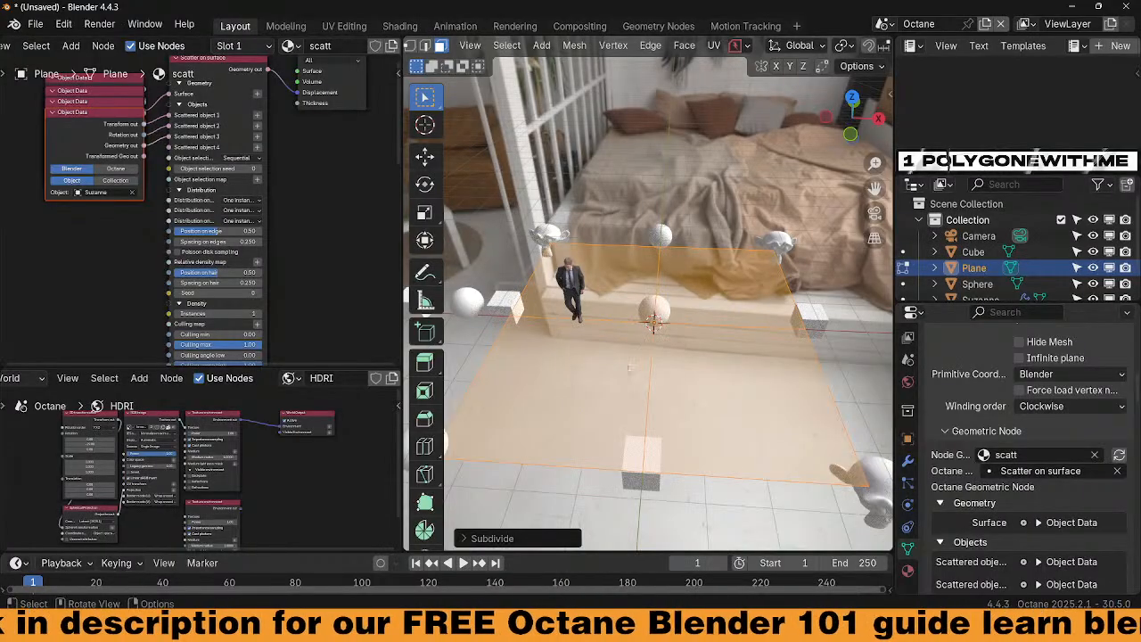
{"action": "left_click", "coordinate": [479, 537]}
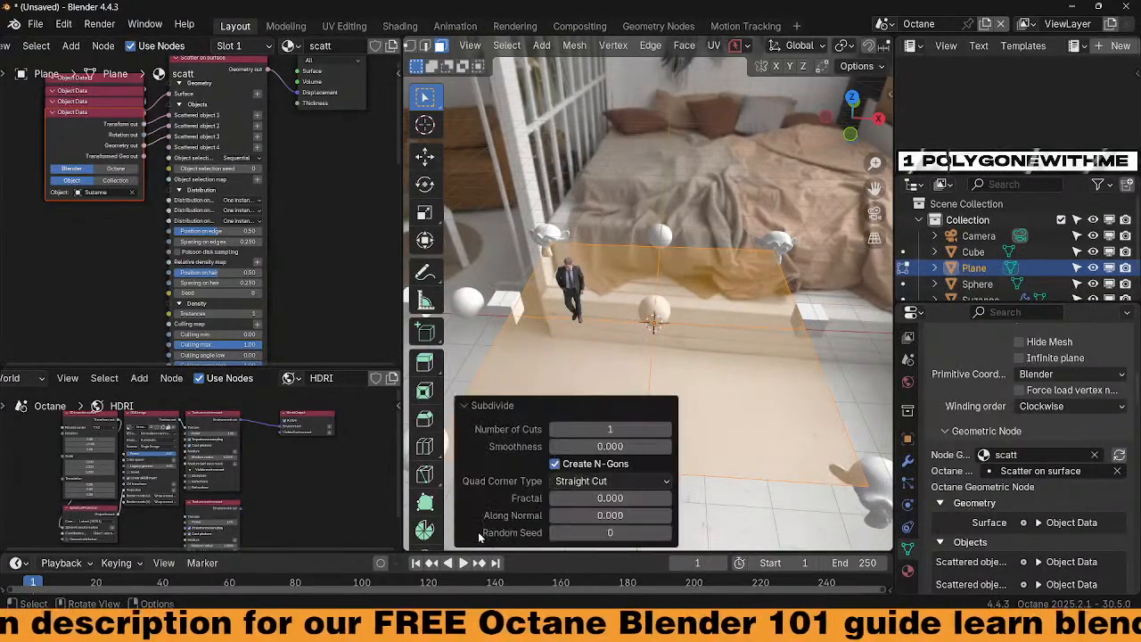
{"action": "left_click", "coordinate": [667, 429]}
{"action": "left_click", "coordinate": [667, 430]}
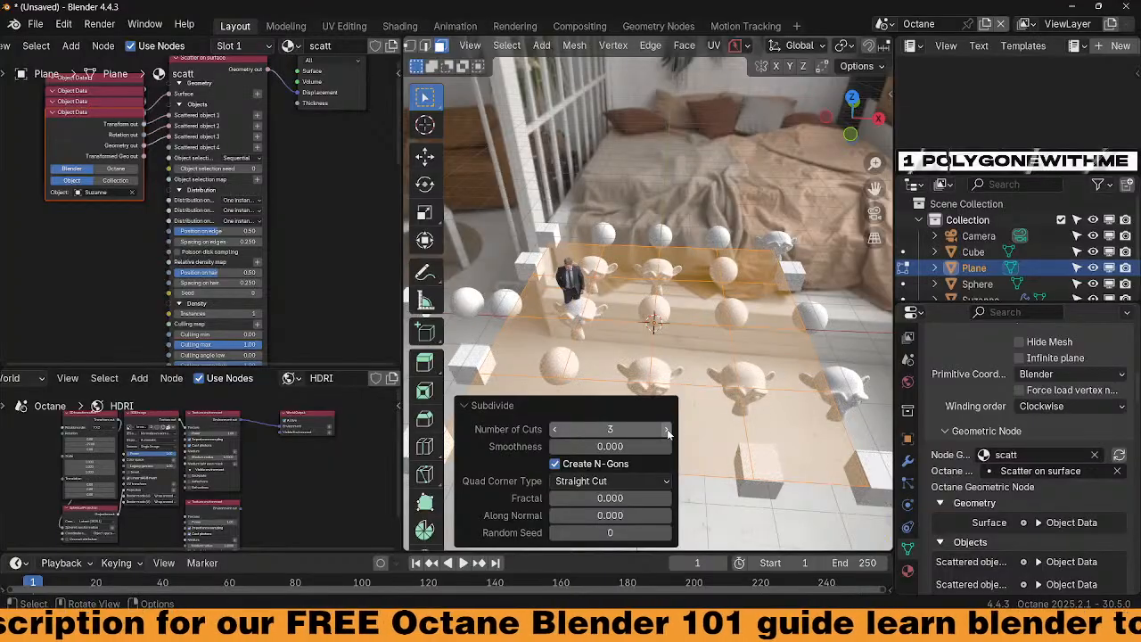
{"action": "key", "text": "Tab"}
{"action": "middle_click_drag", "start_coordinate": [529, 403], "coordinate": [625, 377]}
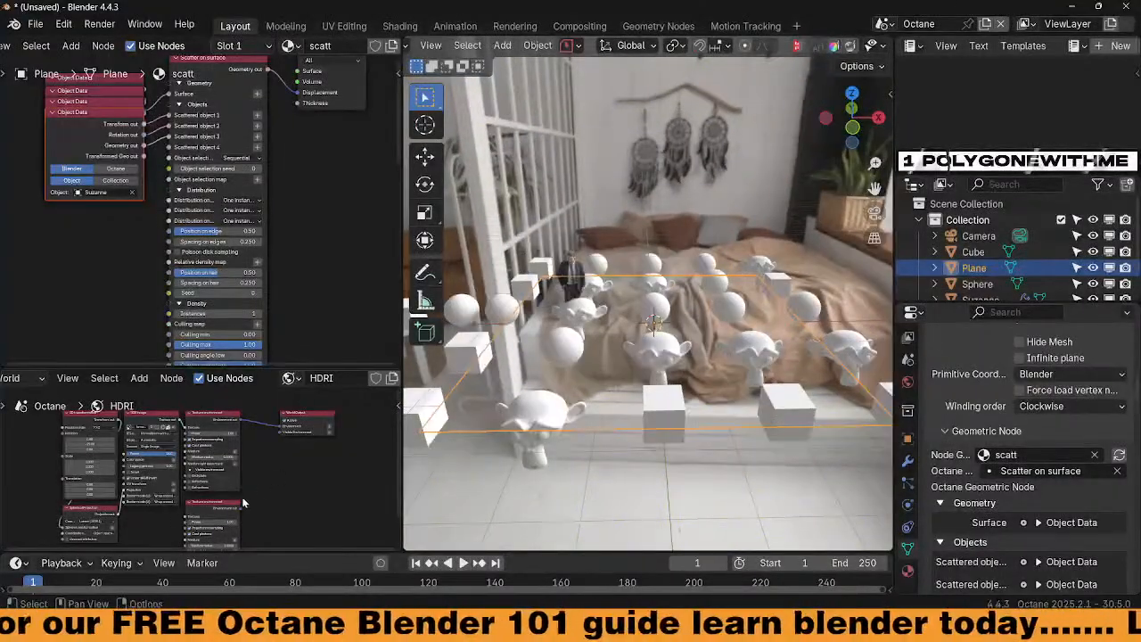
Link the HDRI to VisibleEnvironment for a dark backdrop and widen the Scatter node
{"action": "left_click_drag", "start_coordinate": [283, 438], "coordinate": [283, 436]}
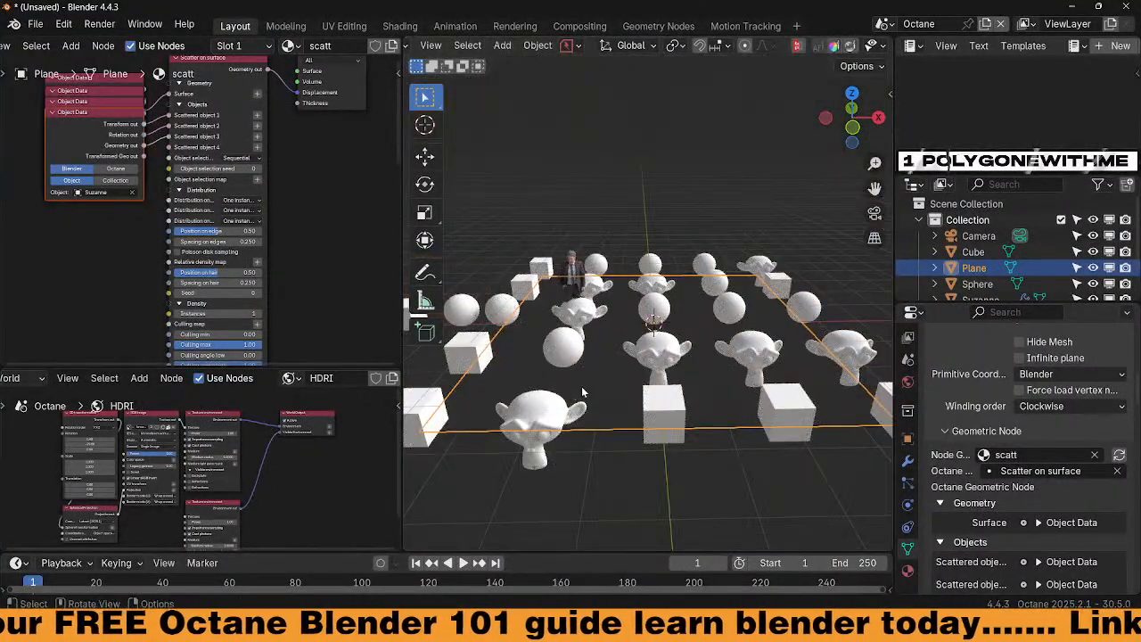
{"action": "middle_click_drag", "start_coordinate": [638, 390], "coordinate": [650, 376]}
{"action": "scroll", "coordinate": [650, 377], "scroll_direction": "up", "scroll_amount": 2}
{"action": "scroll", "coordinate": [634, 383], "scroll_direction": "up", "scroll_amount": 2}
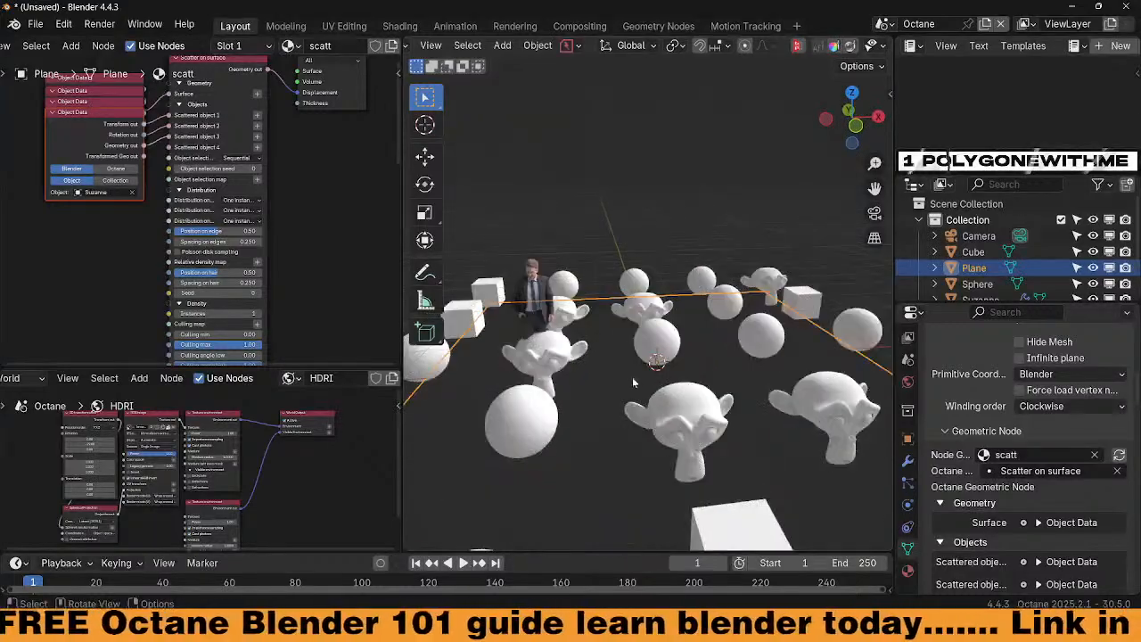
{"action": "scroll", "coordinate": [248, 197], "scroll_direction": "up", "scroll_amount": 3}
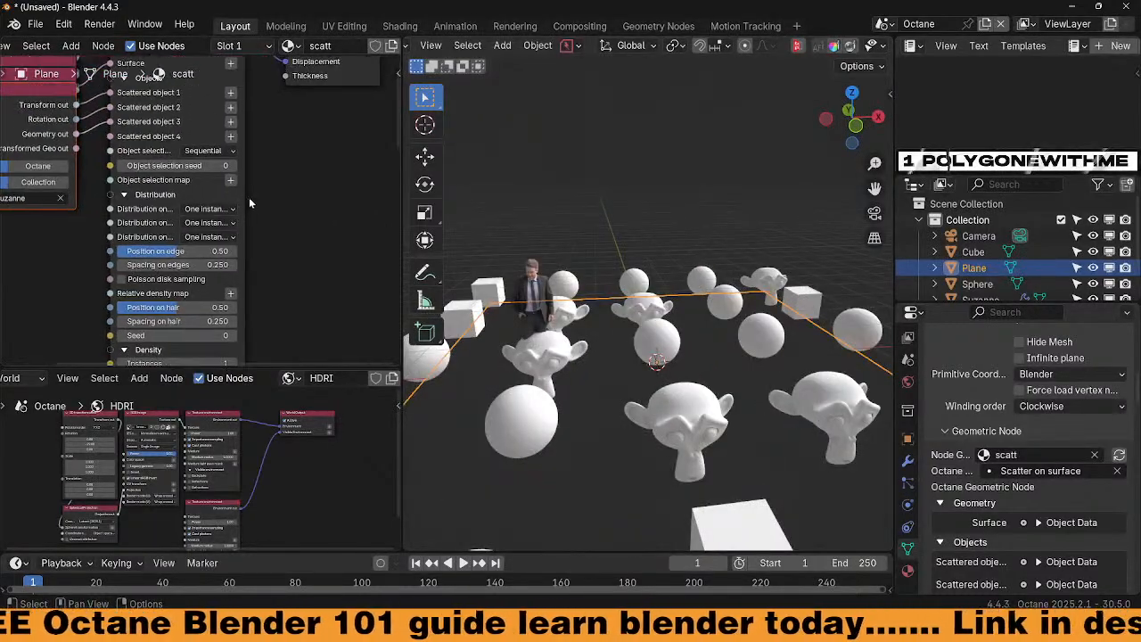
{"action": "left_click_drag", "start_coordinate": [244, 197], "coordinate": [337, 207]}
{"action": "middle_click_drag", "start_coordinate": [337, 195], "coordinate": [301, 187]}
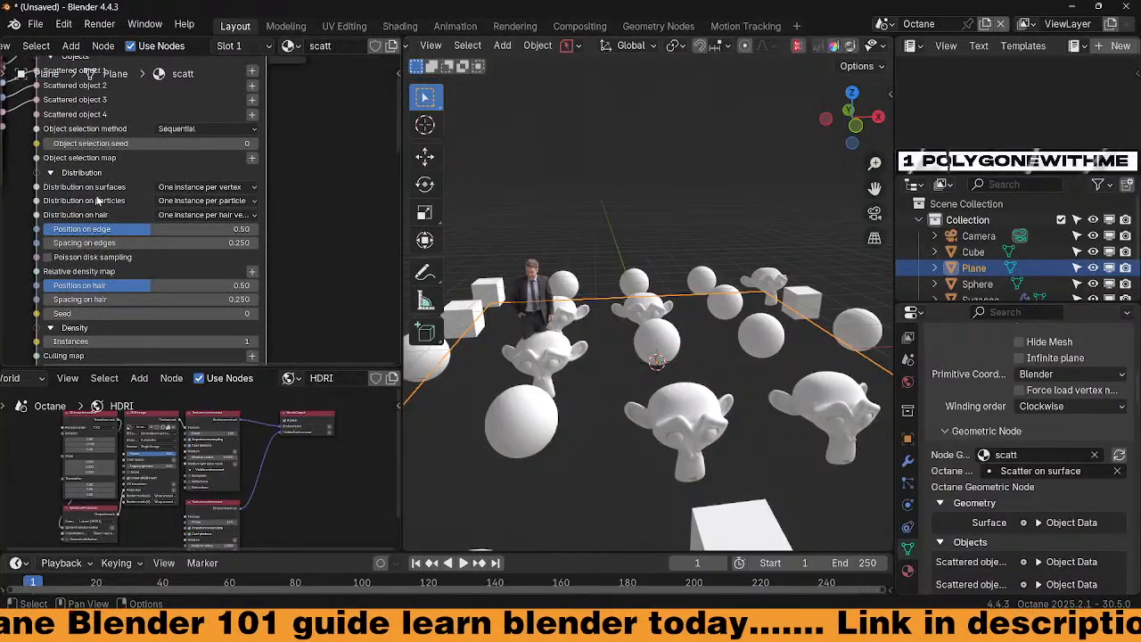
Try per-edge, evenly-spaced-on-edges and per-polygon surface distribution modes in the Scatter node
{"action": "left_click", "coordinate": [204, 188]}
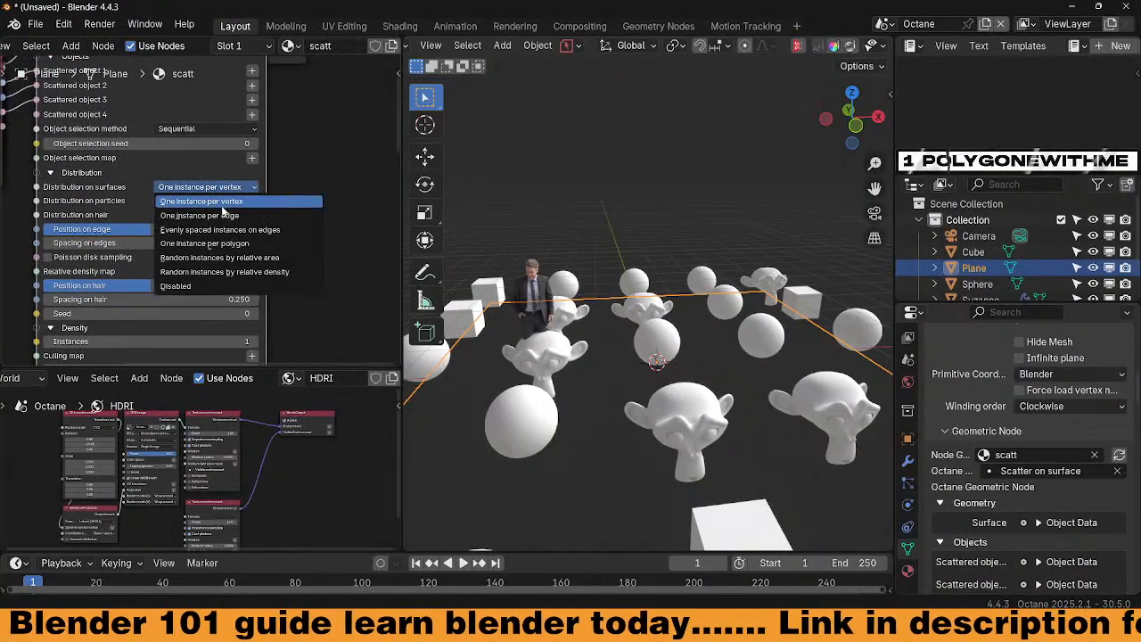
{"action": "left_click", "coordinate": [203, 216]}
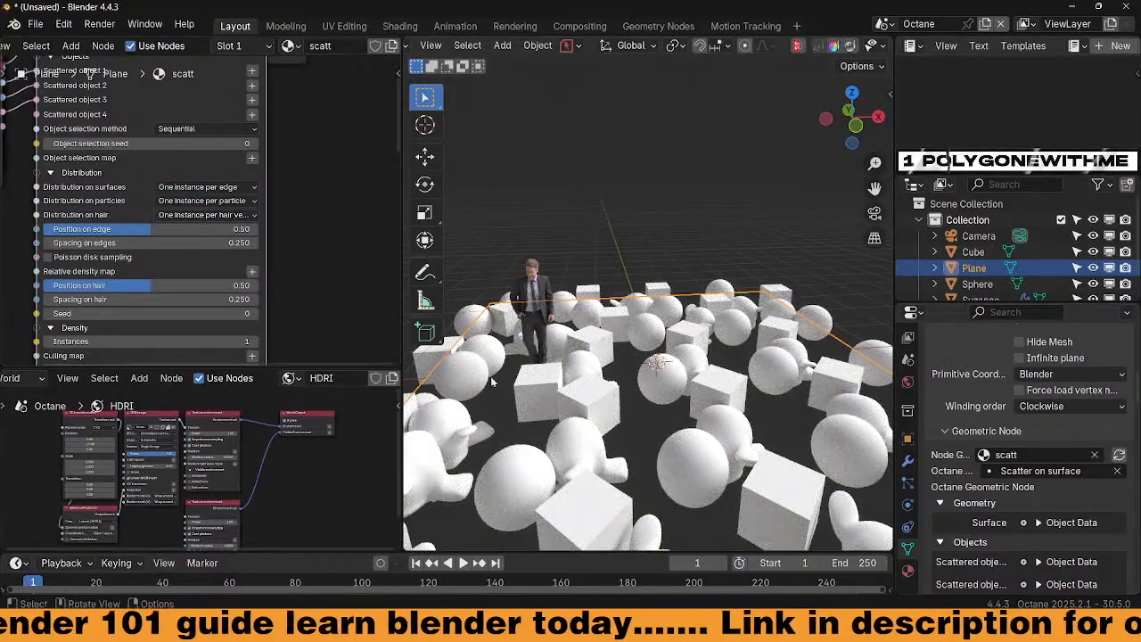
{"action": "middle_click_drag", "start_coordinate": [612, 422], "coordinate": [627, 456]}
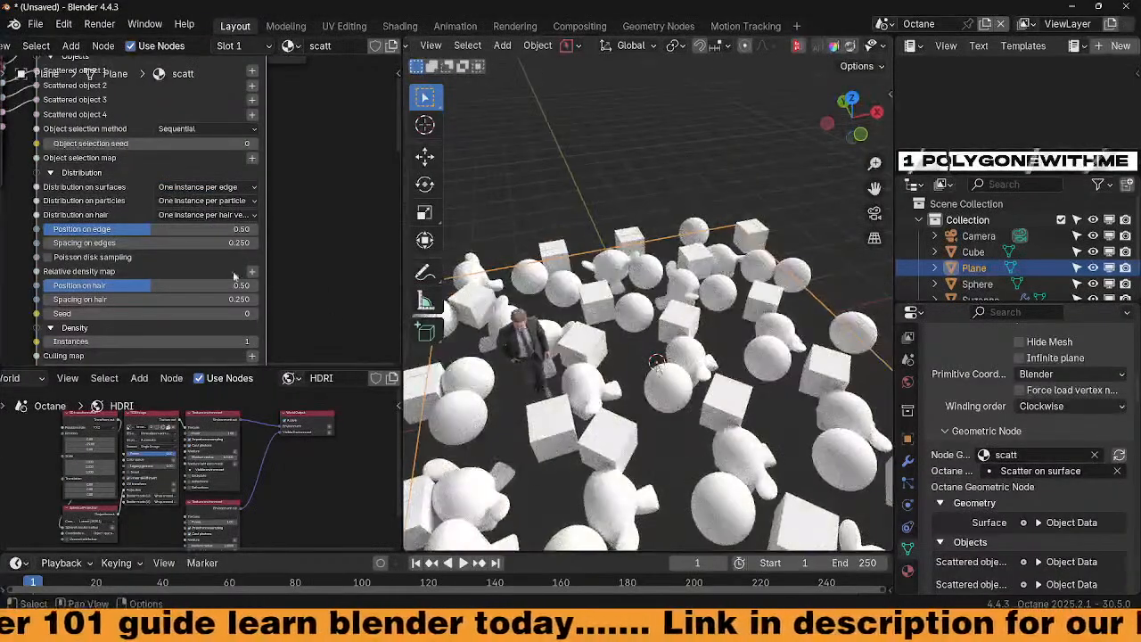
{"action": "left_click", "coordinate": [233, 188]}
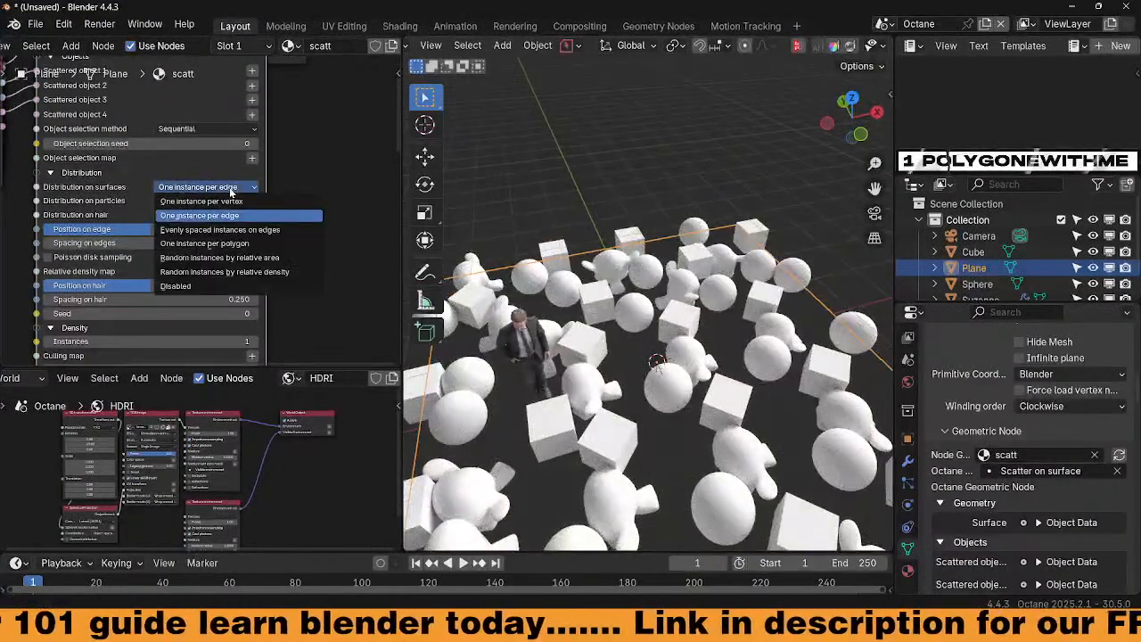
{"action": "left_click", "coordinate": [250, 230]}
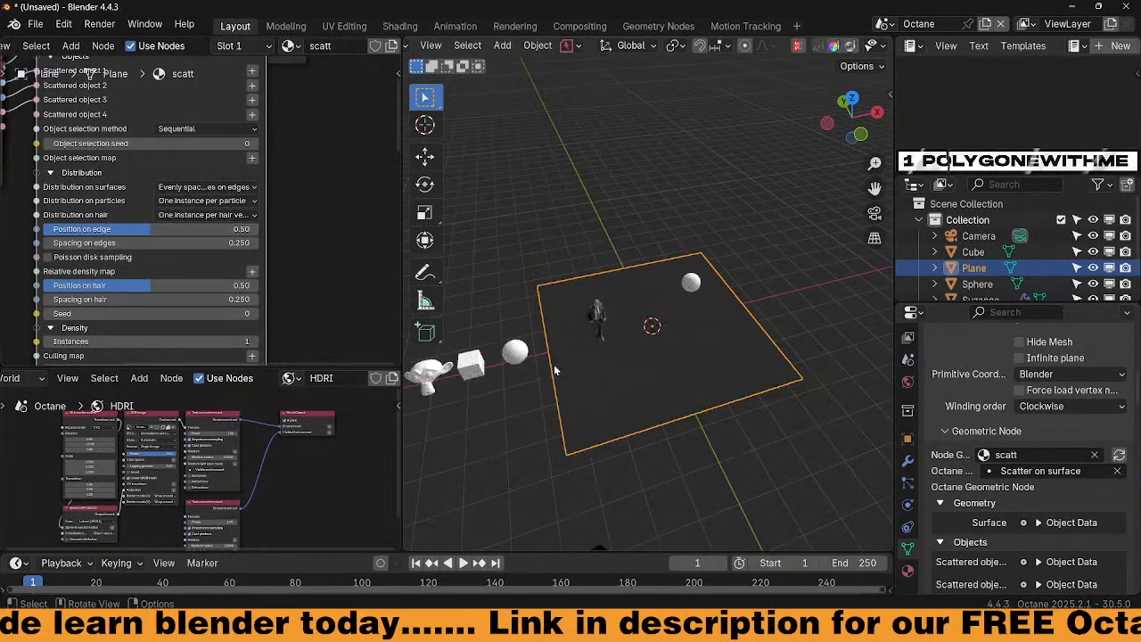
{"action": "left_click", "coordinate": [236, 190]}
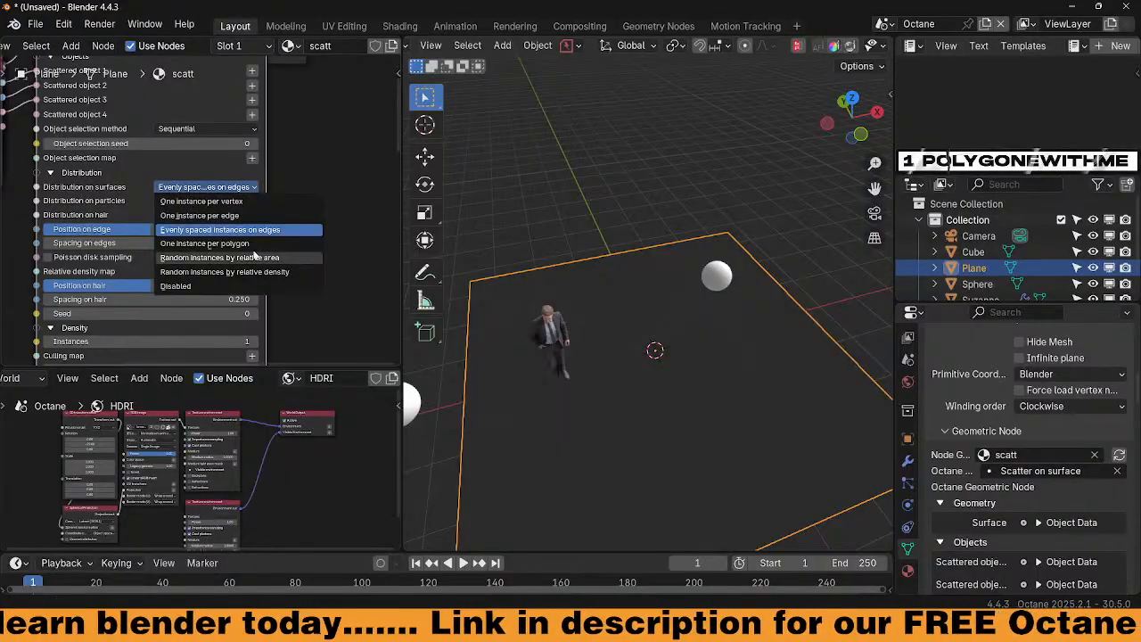
{"action": "left_click", "coordinate": [251, 246]}
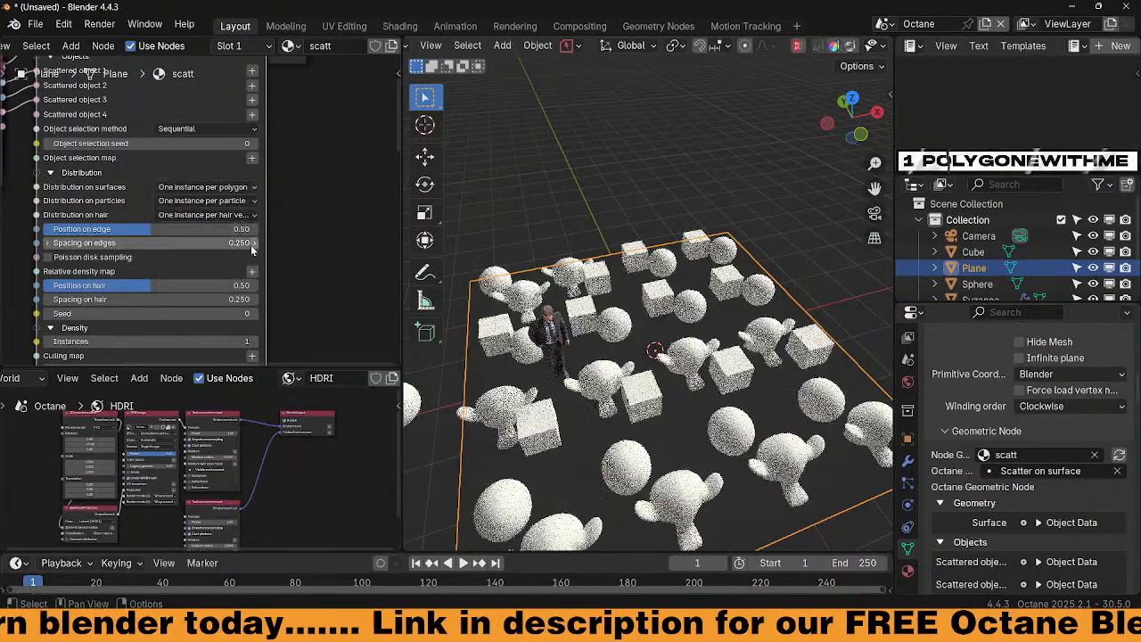
{"action": "middle_click_drag", "start_coordinate": [621, 432], "coordinate": [577, 476]}
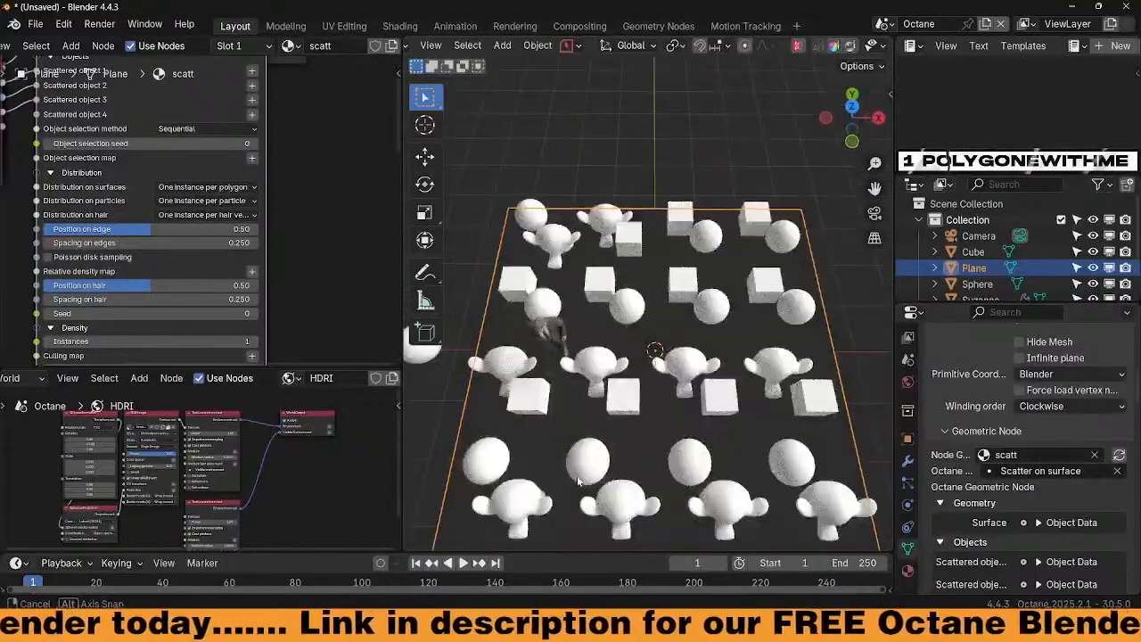
Try random by relative area and relative density, ending on random instances by relative area
{"action": "left_click", "coordinate": [245, 187]}
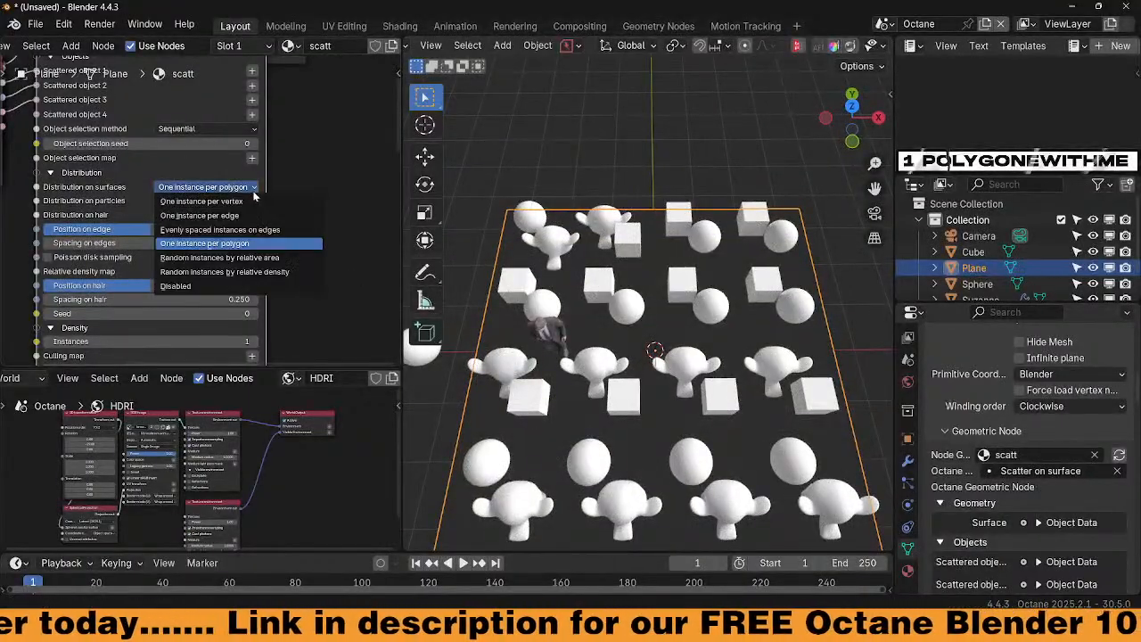
{"action": "left_click", "coordinate": [264, 259]}
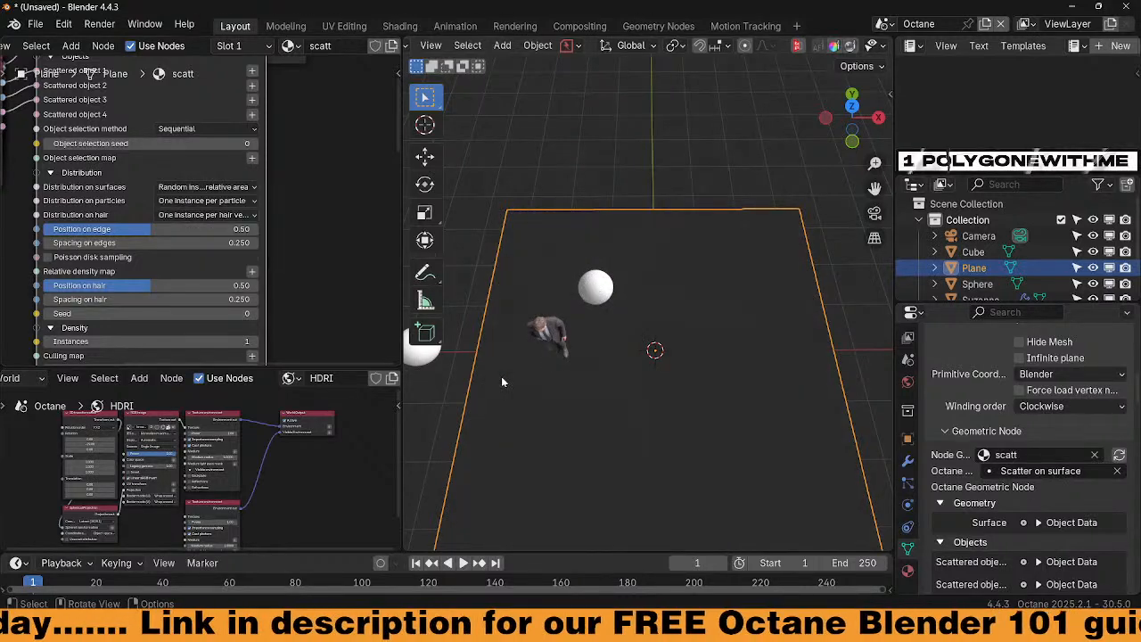
{"action": "middle_click_drag", "start_coordinate": [502, 377], "coordinate": [560, 355]}
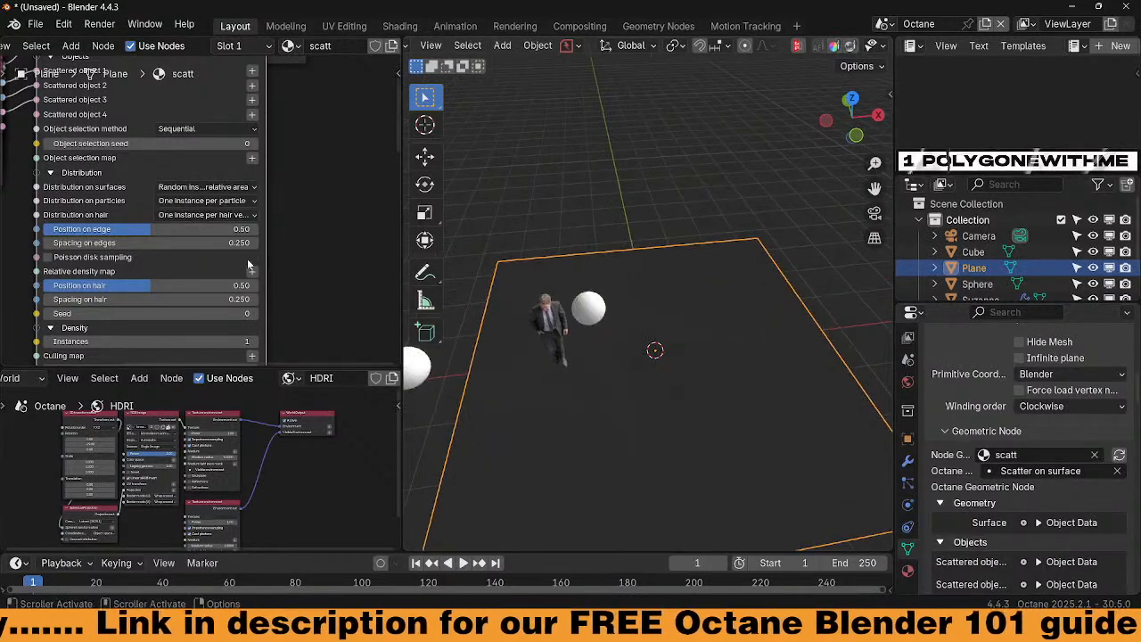
{"action": "left_click", "coordinate": [250, 200]}
{"action": "left_click", "coordinate": [245, 187]}
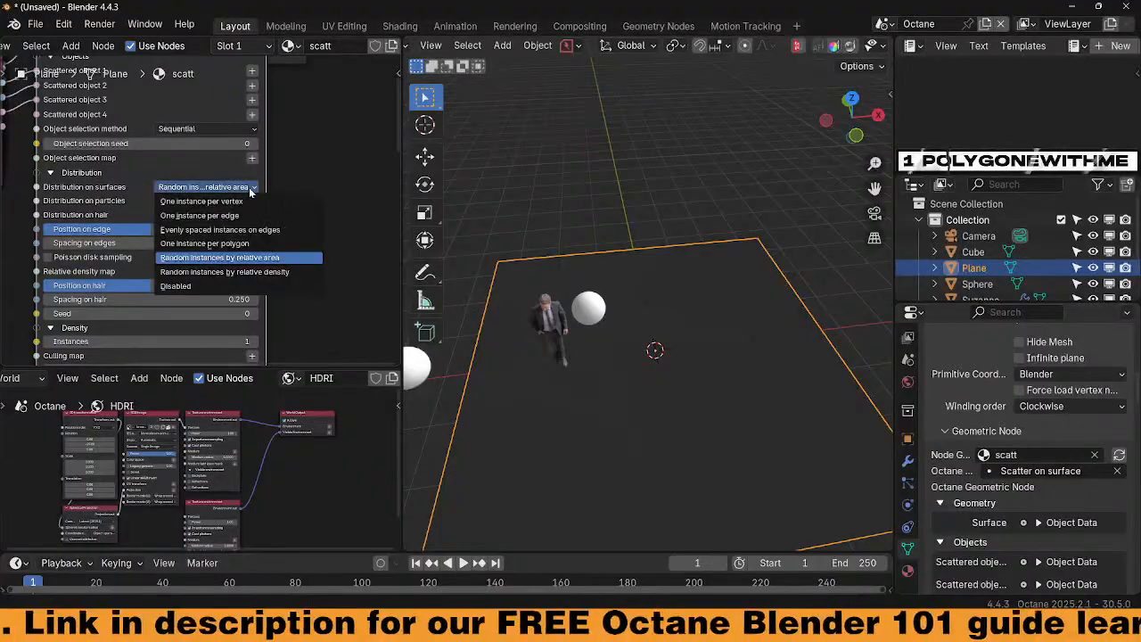
{"action": "left_click", "coordinate": [264, 275]}
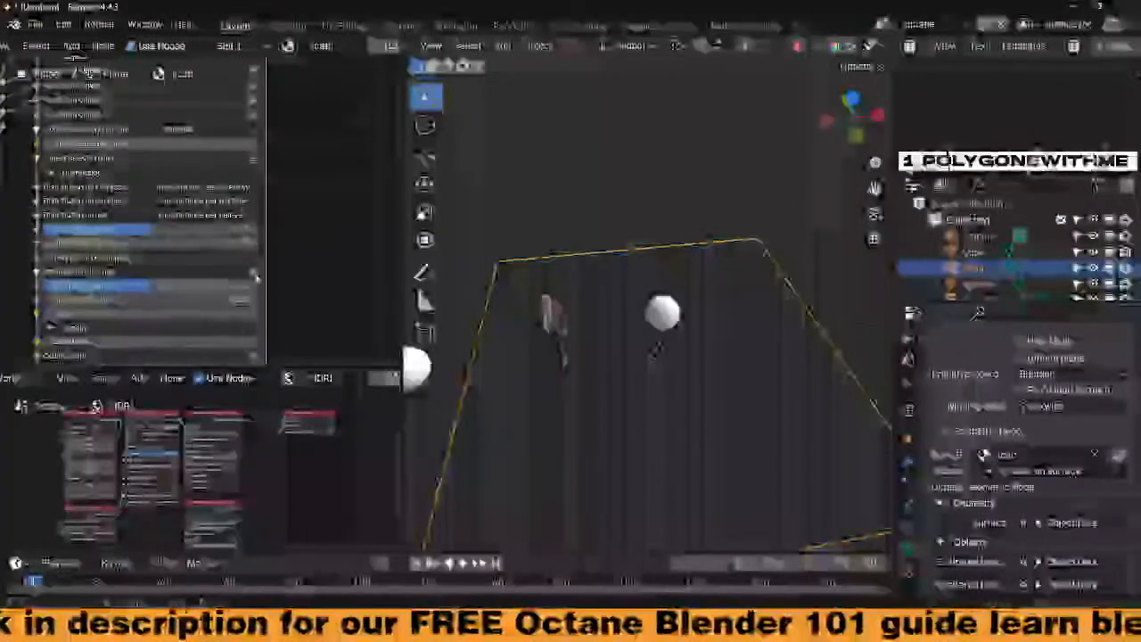
{"action": "left_click", "coordinate": [236, 188]}
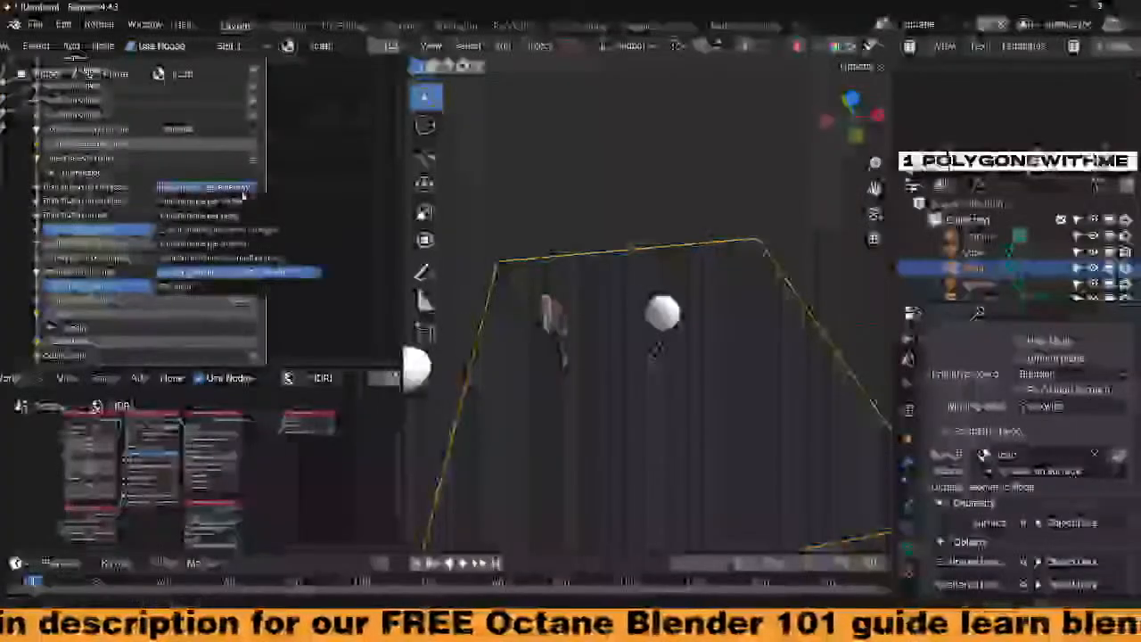
{"action": "left_click", "coordinate": [252, 270]}
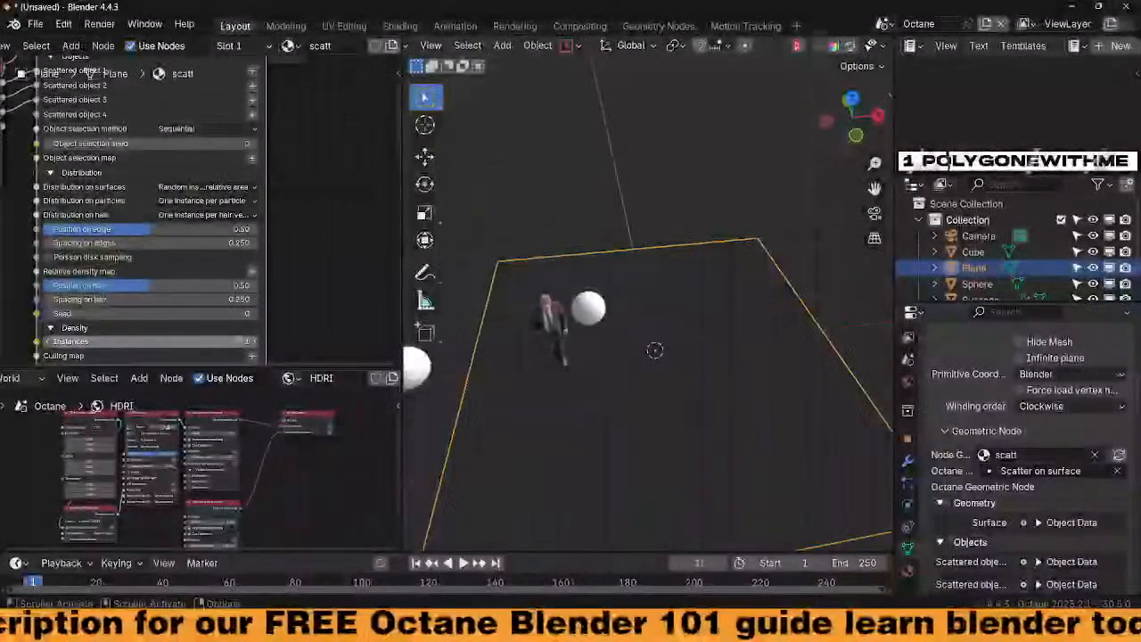
{"action": "middle_click_drag", "start_coordinate": [295, 294], "coordinate": [335, 304], "text": "ctrl"}
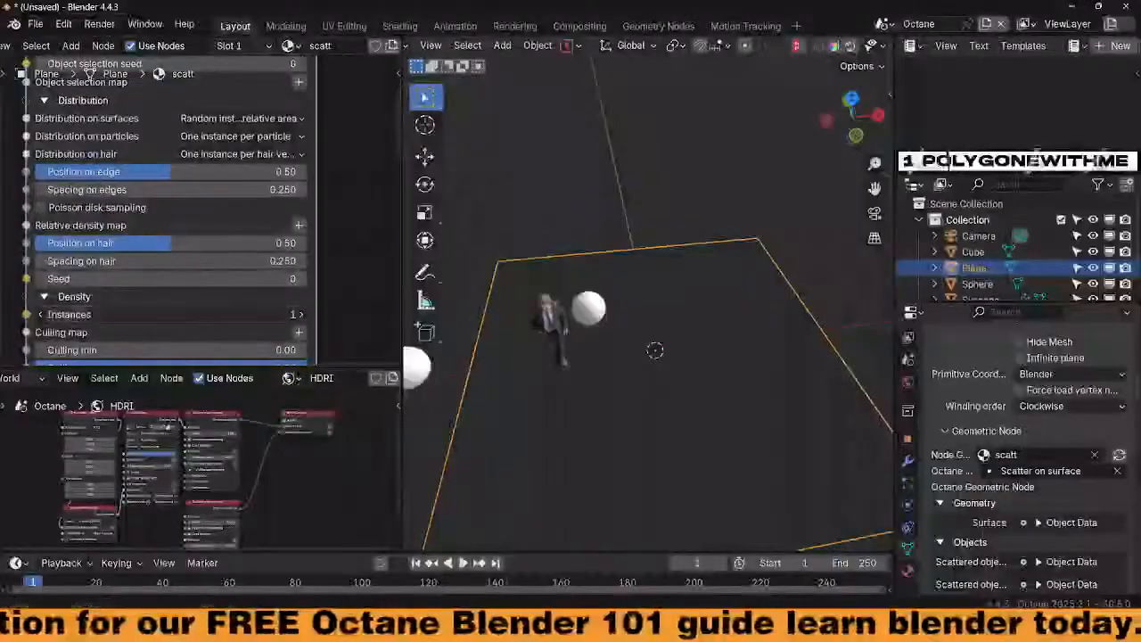
Set the scatter Instances count to 200, then to 50
{"action": "left_click", "coordinate": [197, 312]}
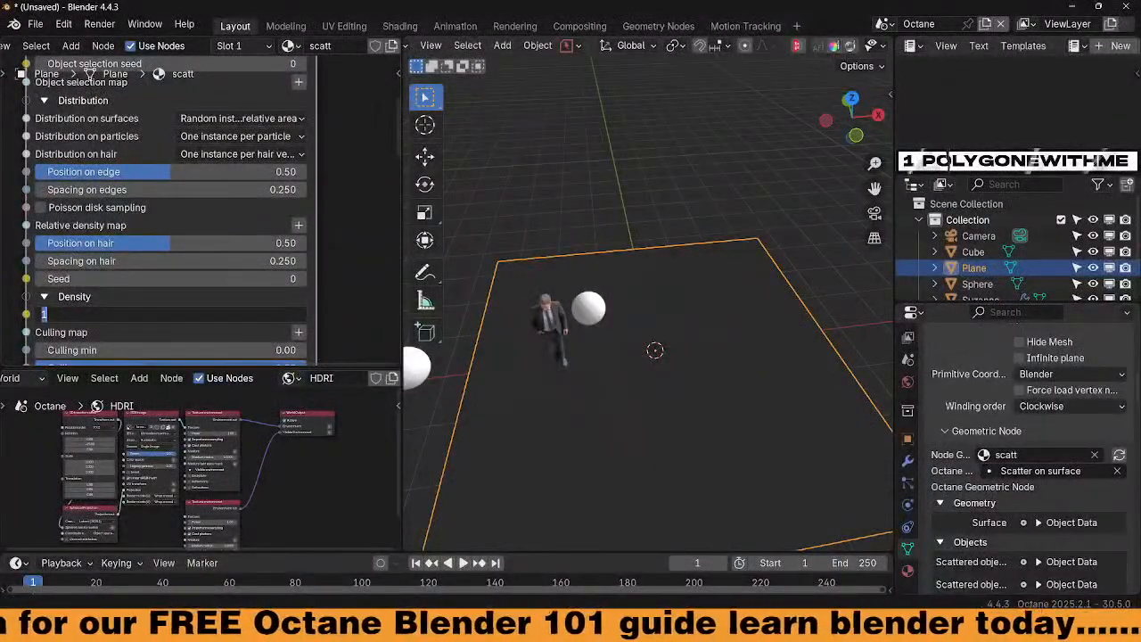
{"action": "key", "text": "Return"}
{"action": "middle_click_drag", "start_coordinate": [620, 430], "coordinate": [590, 395]}
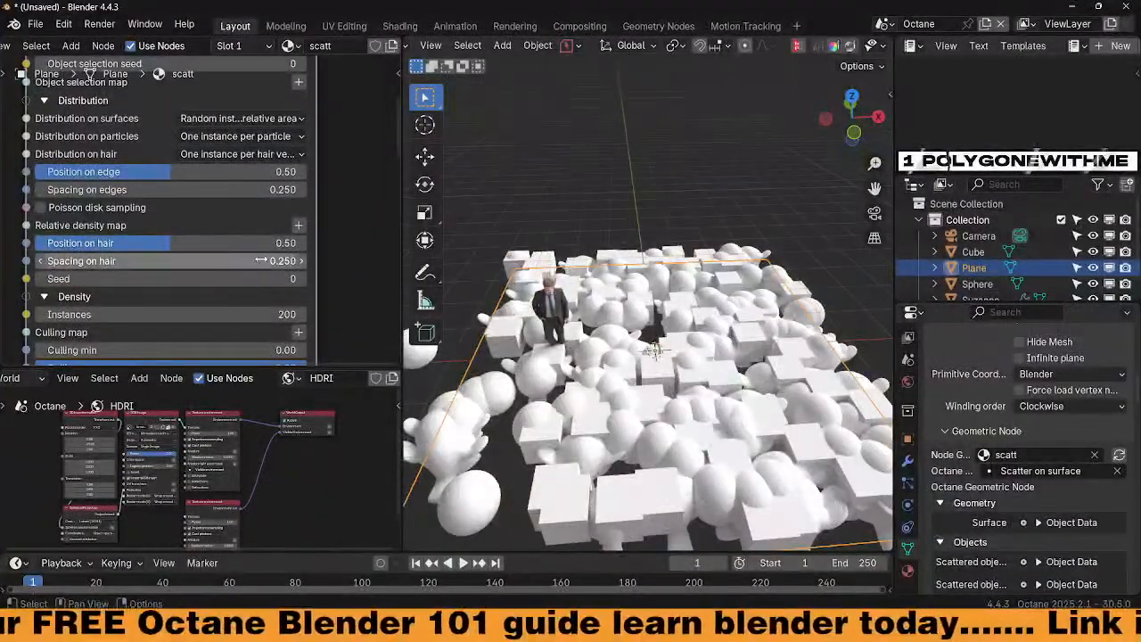
{"action": "left_click", "coordinate": [223, 261]}
{"action": "left_click", "coordinate": [259, 214]}
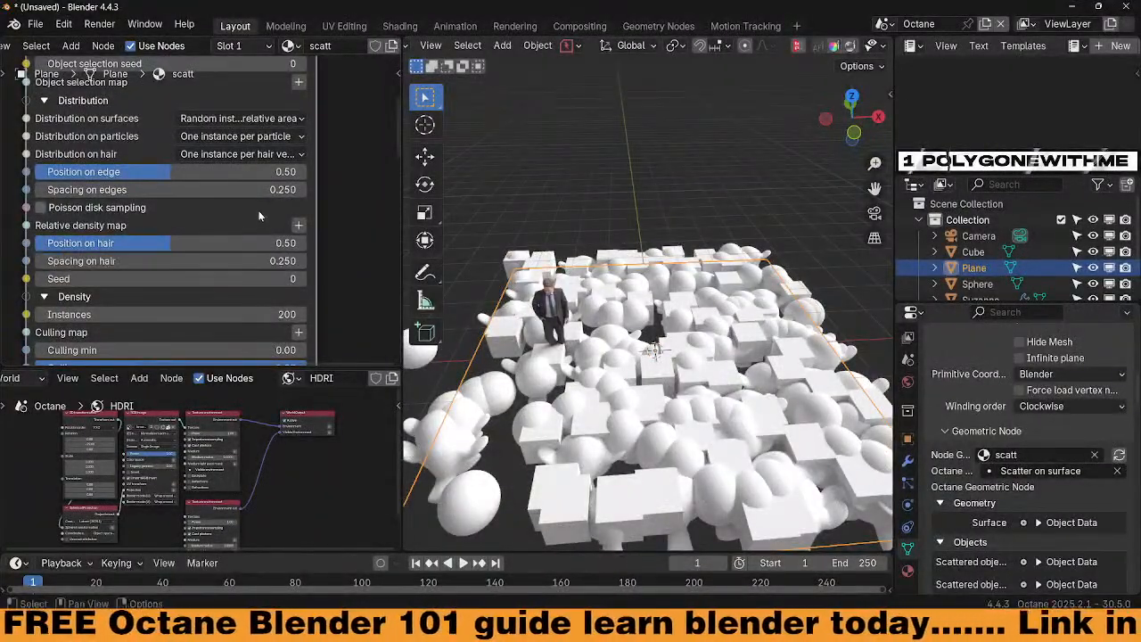
{"action": "left_click", "coordinate": [251, 314]}
{"action": "type", "text": "50"}
{"action": "key", "text": "Return"}
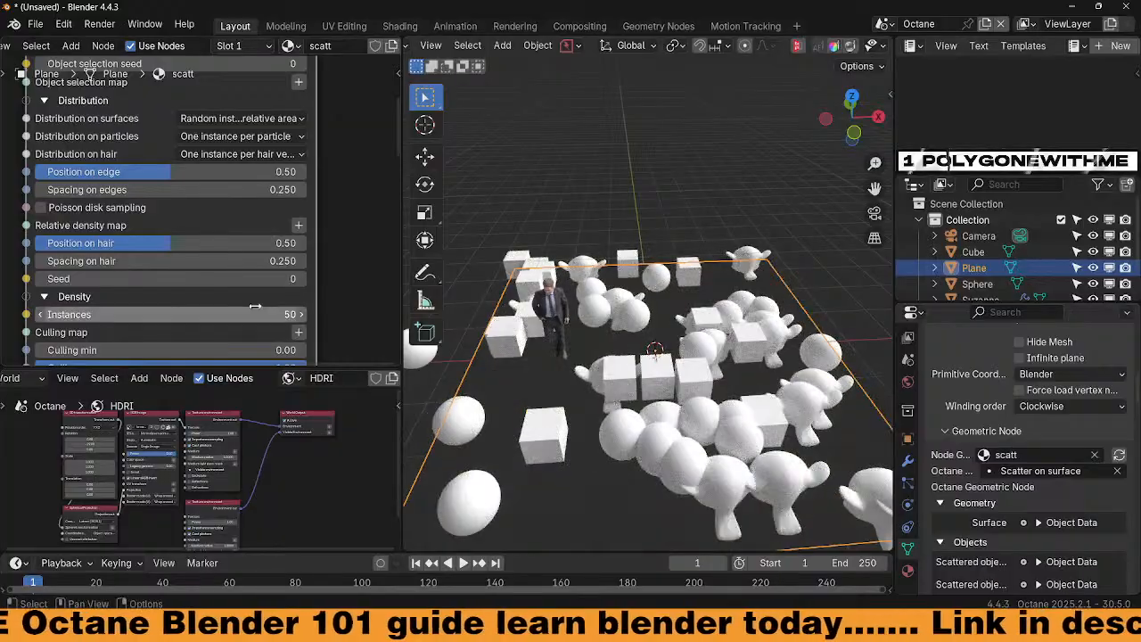
Compare random by relative density and random by relative area distributions
{"action": "left_click", "coordinate": [241, 136]}
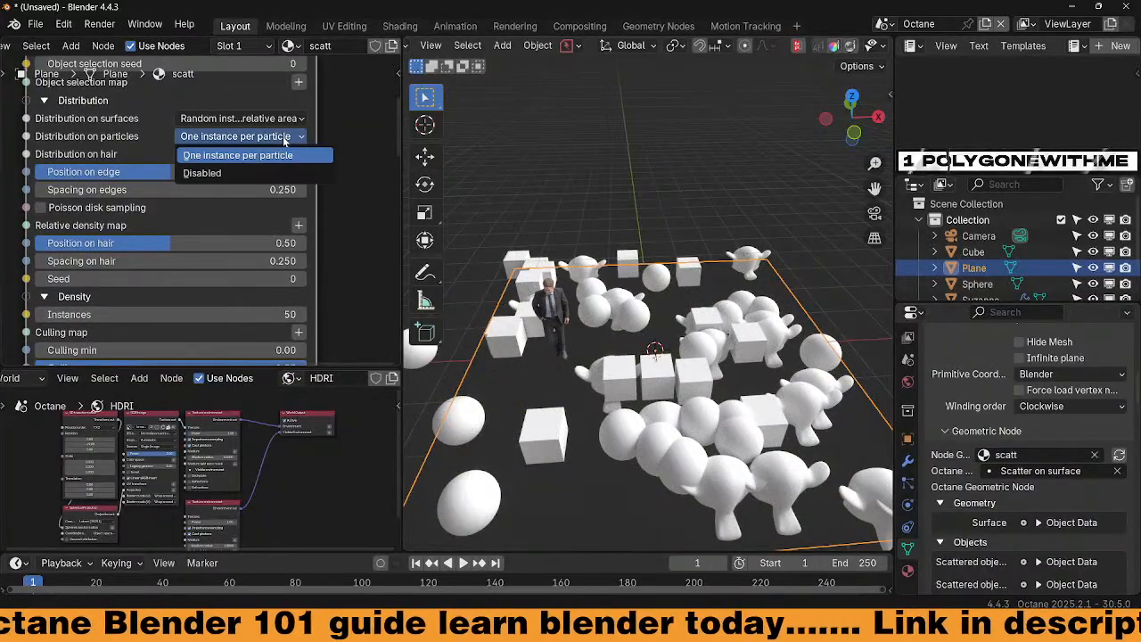
{"action": "left_click", "coordinate": [240, 118]}
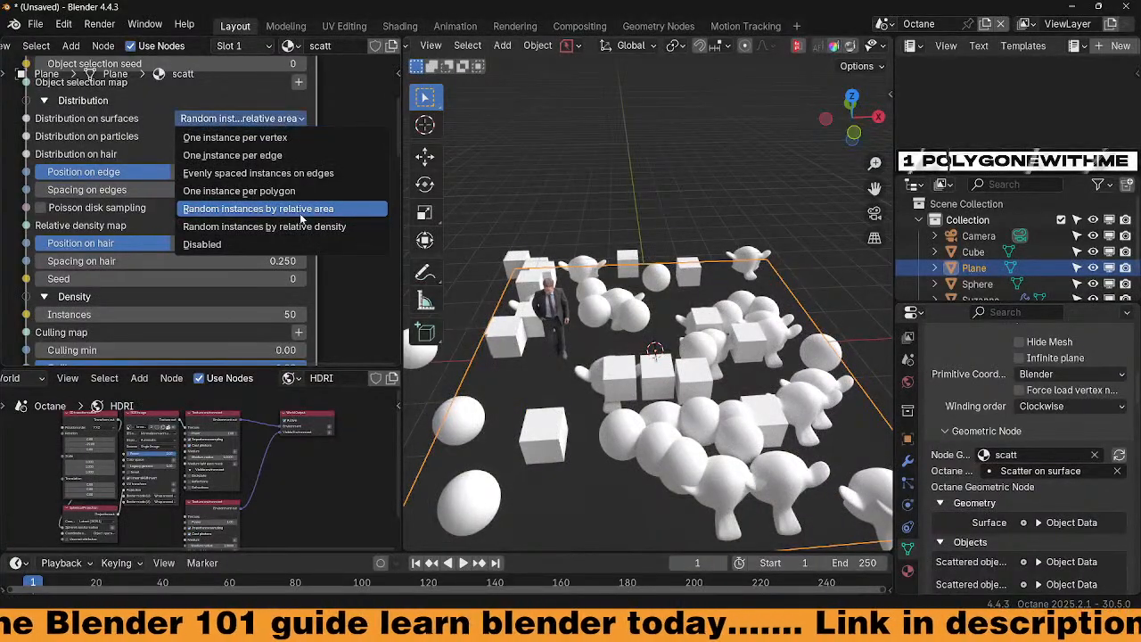
{"action": "left_click", "coordinate": [307, 227]}
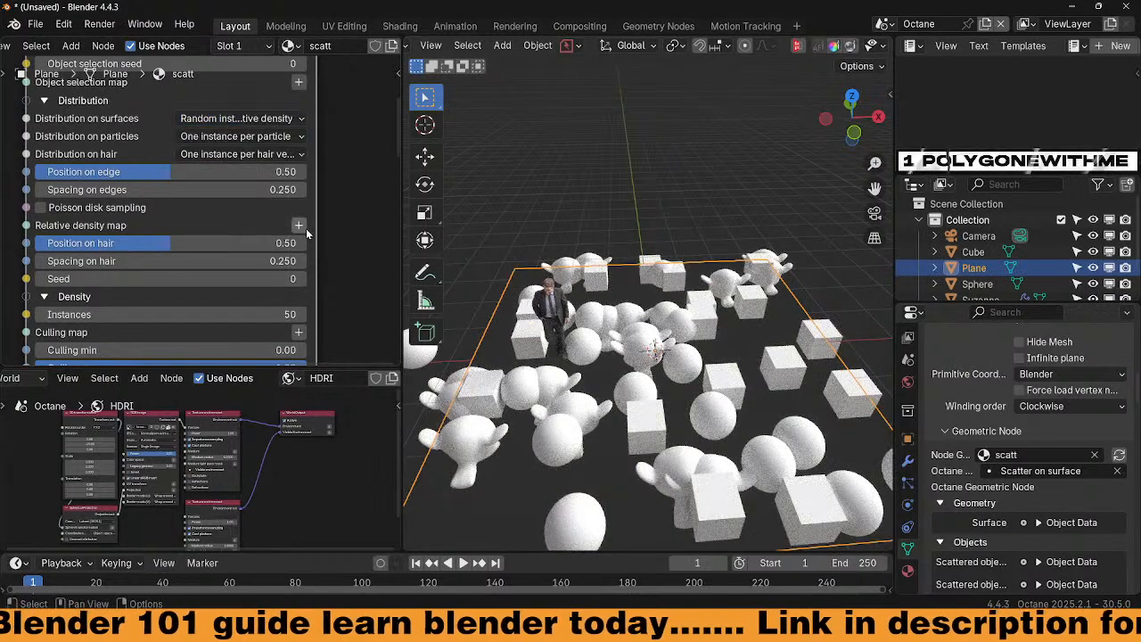
{"action": "left_click", "coordinate": [290, 119]}
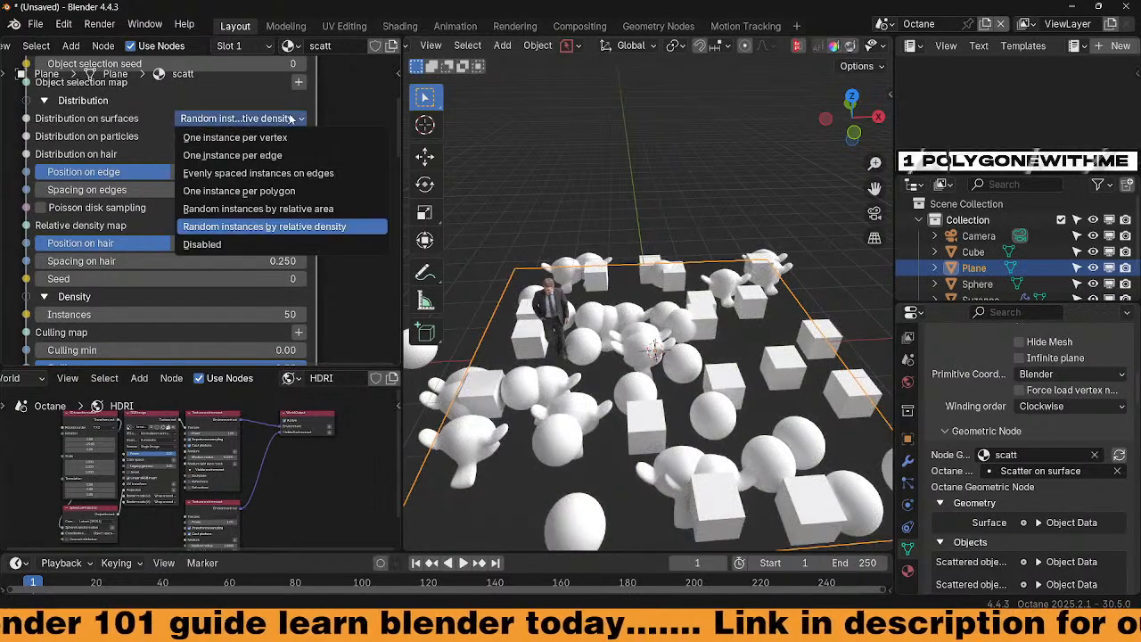
{"action": "left_click", "coordinate": [320, 211]}
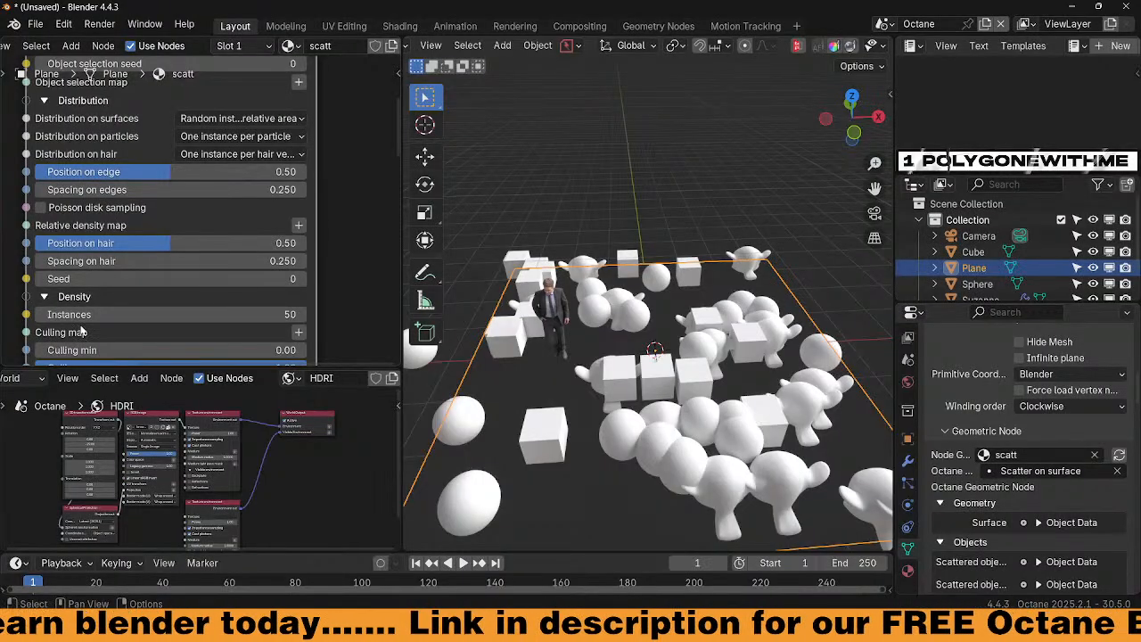
{"action": "left_click", "coordinate": [299, 138]}
{"action": "left_click", "coordinate": [299, 118]}
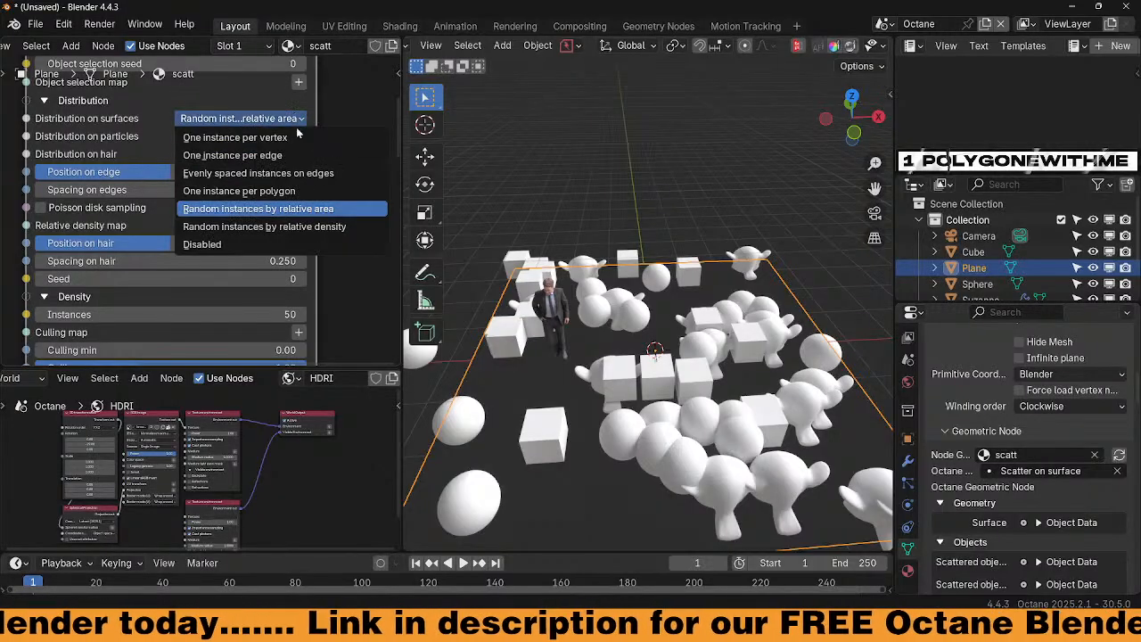
{"action": "left_click", "coordinate": [322, 229]}
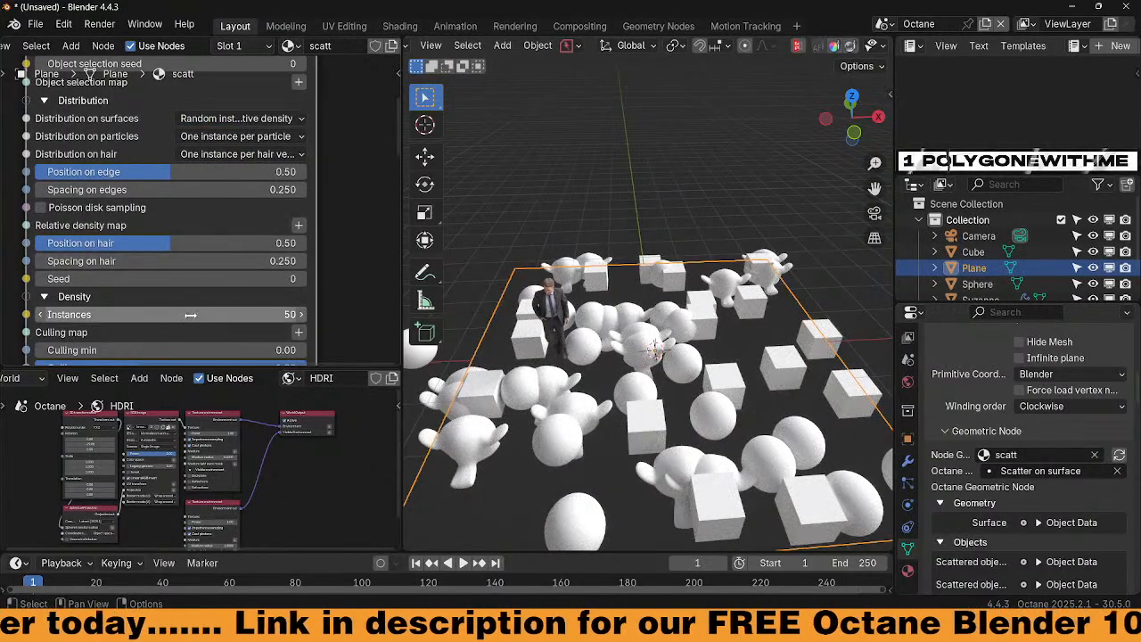
Switch distribution to random by relative area and settle Instances at 45
{"action": "mouse_move", "coordinate": [182, 315]}
{"action": "left_mouse_down"}
{"action": "mouse_move", "coordinate": [294, 315]}
{"action": "mouse_move", "coordinate": [194, 315]}
{"action": "left_mouse_up"}
{"action": "left_click", "coordinate": [240, 119]}
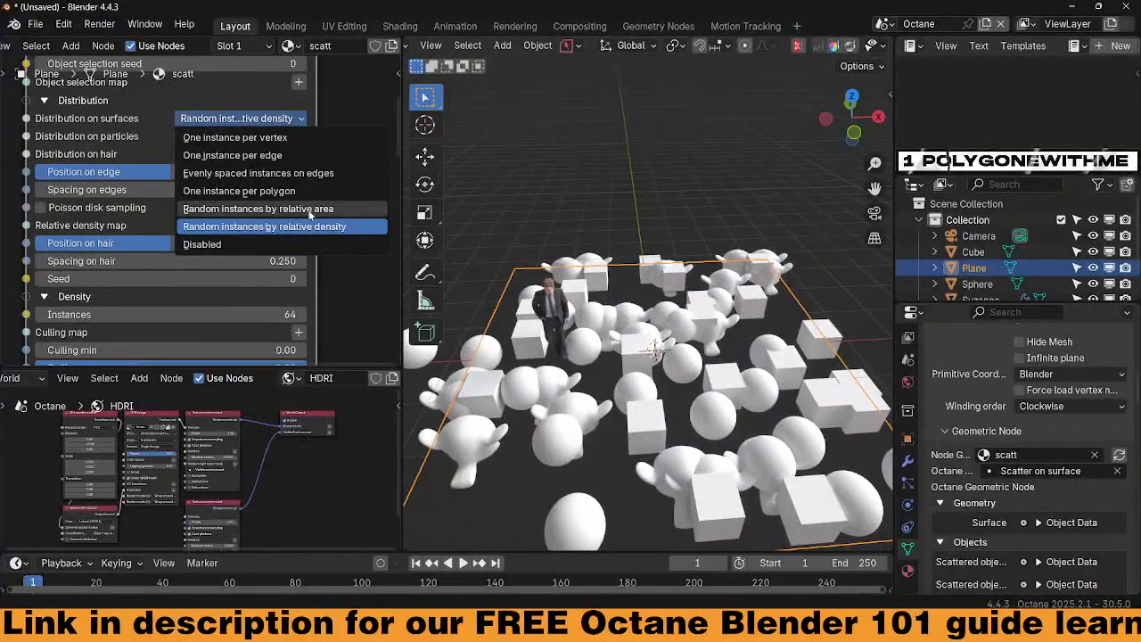
{"action": "left_click", "coordinate": [250, 206]}
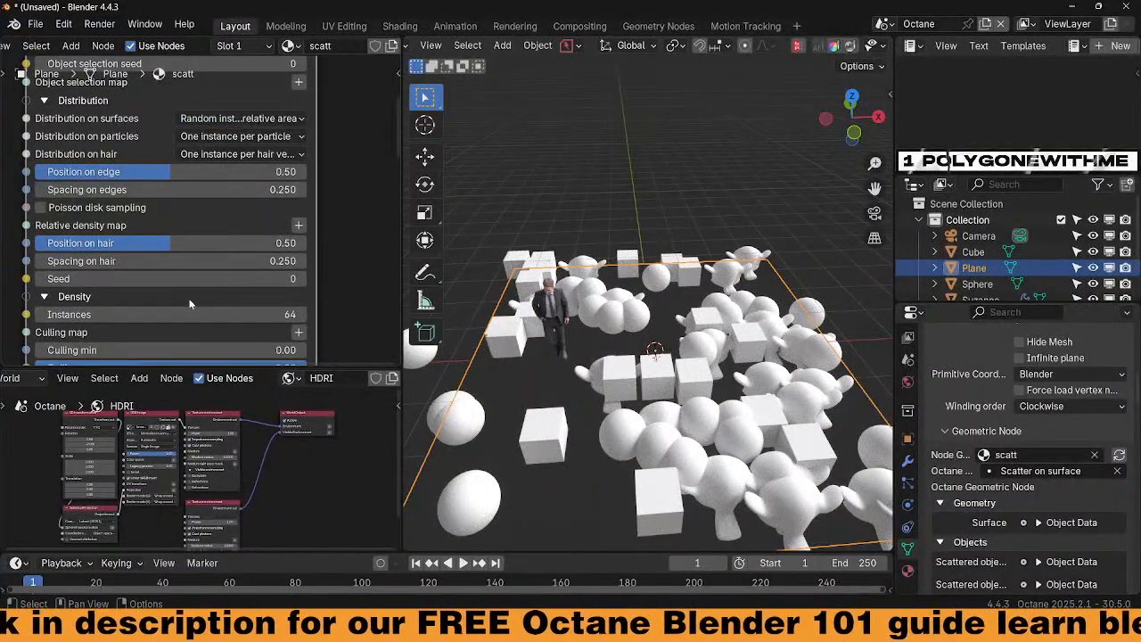
{"action": "mouse_move", "coordinate": [189, 314]}
{"action": "left_mouse_down"}
{"action": "mouse_move", "coordinate": [234, 314]}
{"action": "mouse_move", "coordinate": [165, 314]}
{"action": "mouse_move", "coordinate": [214, 314]}
{"action": "mouse_move", "coordinate": [195, 314]}
{"action": "left_mouse_up"}
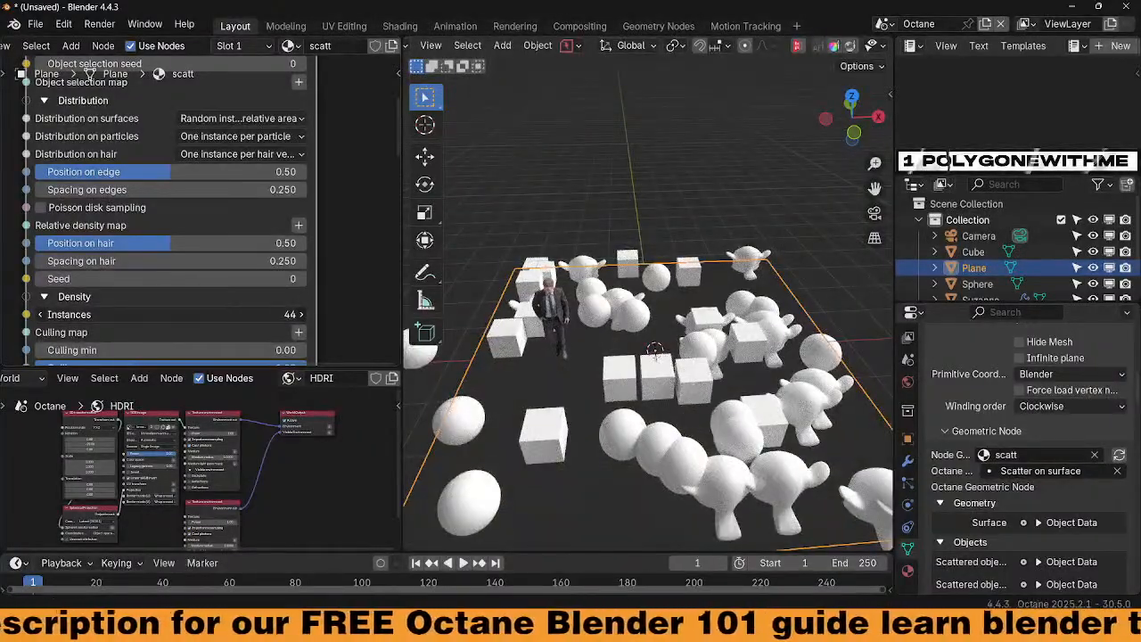
{"action": "middle_click_drag", "start_coordinate": [564, 364], "coordinate": [428, 362]}
Change Orientation priority from Up to Front and orbit to inspect the re-oriented instances
{"action": "middle_click_drag", "start_coordinate": [355, 292], "coordinate": [345, 250], "text": "ctrl"}
{"action": "scroll", "coordinate": [344, 251], "scroll_direction": "down", "scroll_amount": 4}
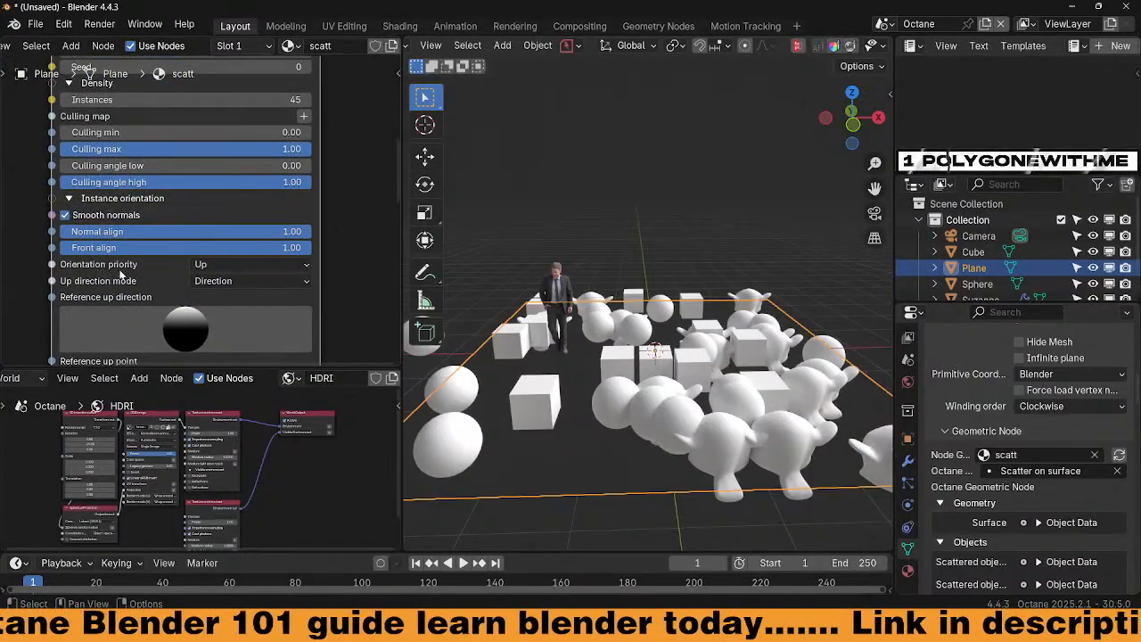
{"action": "left_click", "coordinate": [204, 266]}
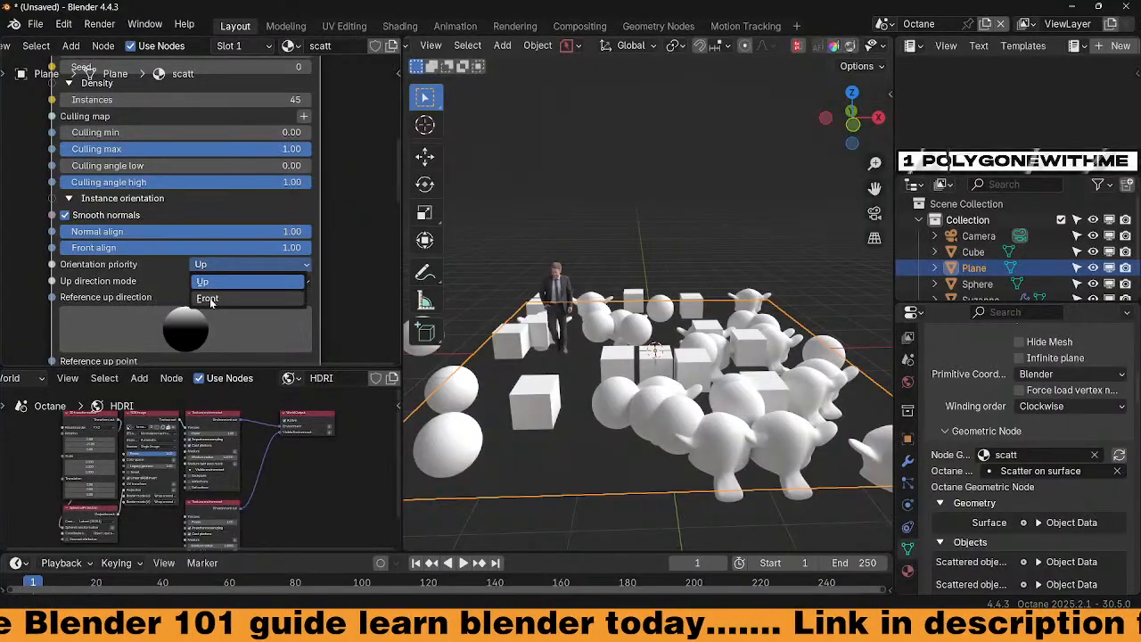
{"action": "left_click", "coordinate": [208, 299]}
{"action": "middle_click_drag", "start_coordinate": [655, 443], "coordinate": [686, 410]}
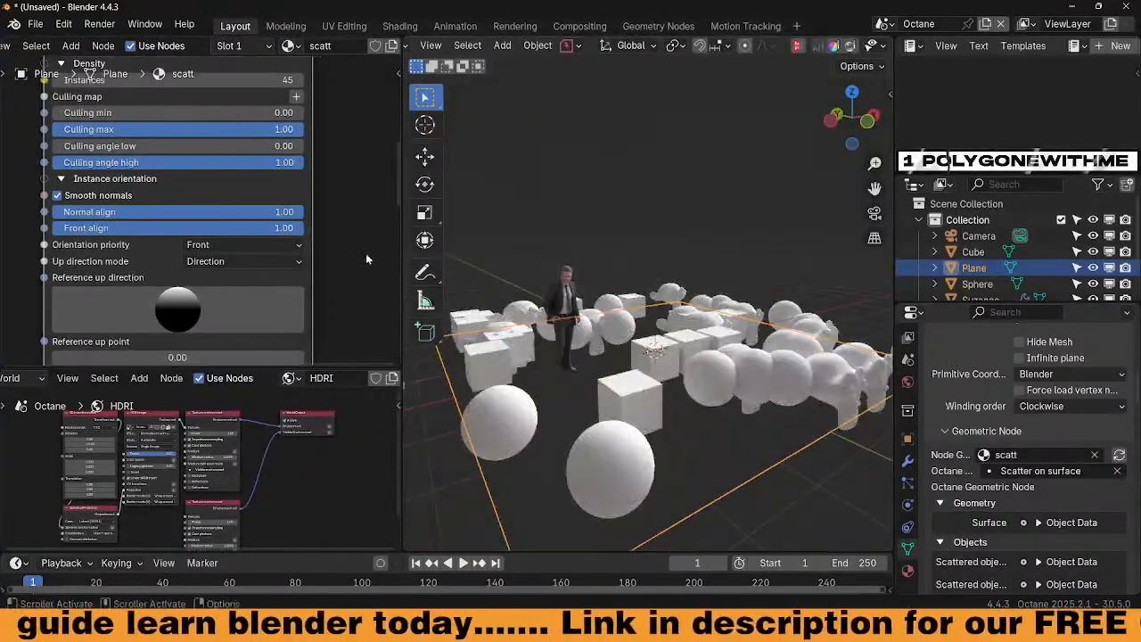
{"action": "scroll", "coordinate": [365, 253], "scroll_direction": "down", "scroll_amount": 1}
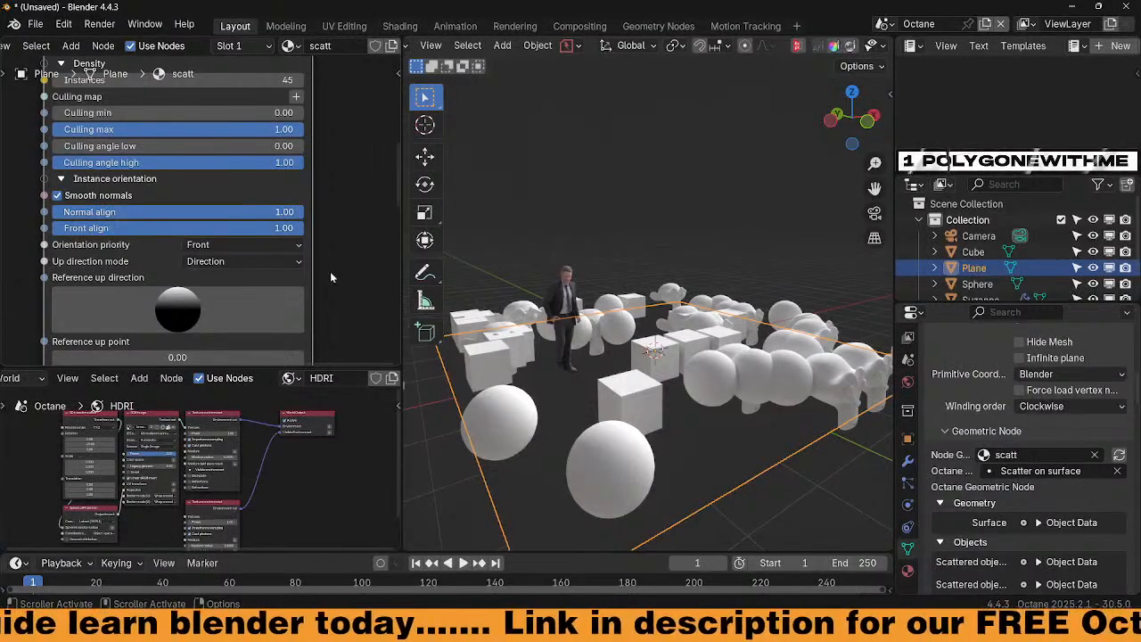
{"action": "middle_click_drag", "start_coordinate": [331, 274], "coordinate": [324, 277]}
{"action": "middle_click_drag", "start_coordinate": [695, 407], "coordinate": [672, 432]}
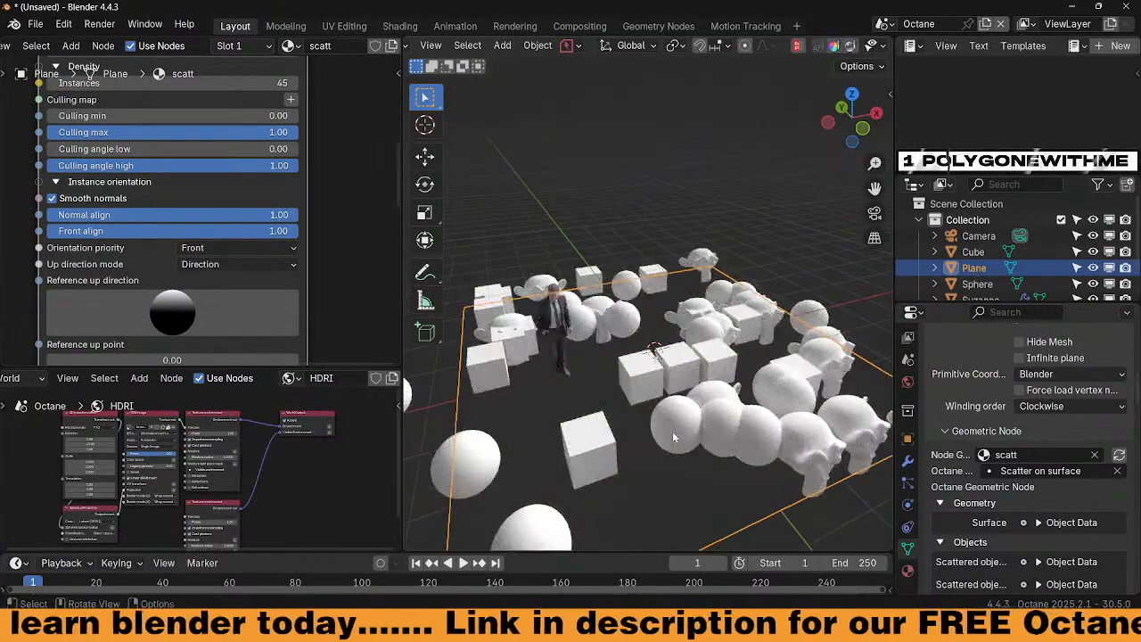
Enter Edit Mode on the plane in vertex select and trial-move vertices along Z
{"action": "key", "text": "ctrl+Tab"}
{"action": "left_click", "coordinate": [722, 424]}
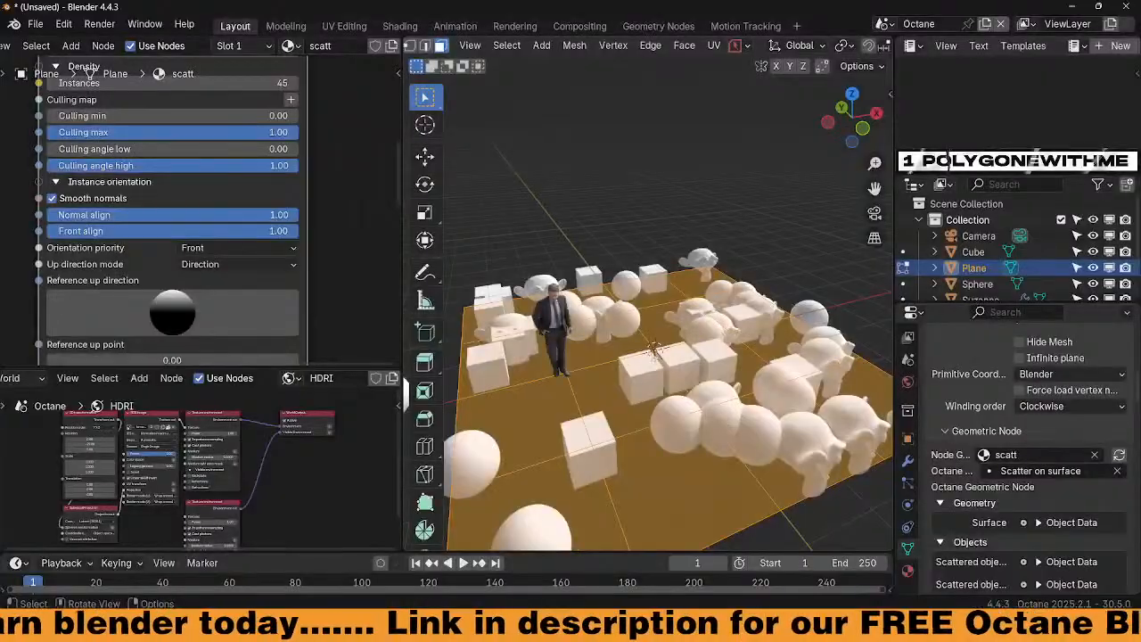
{"action": "left_click", "coordinate": [654, 351]}
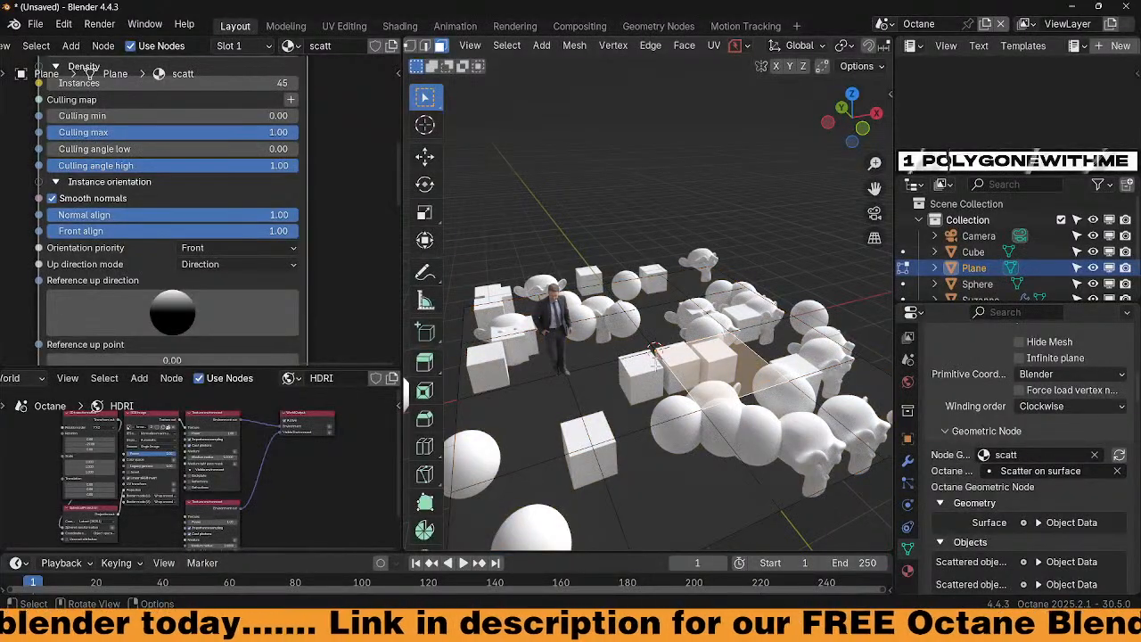
{"action": "left_click", "coordinate": [411, 46]}
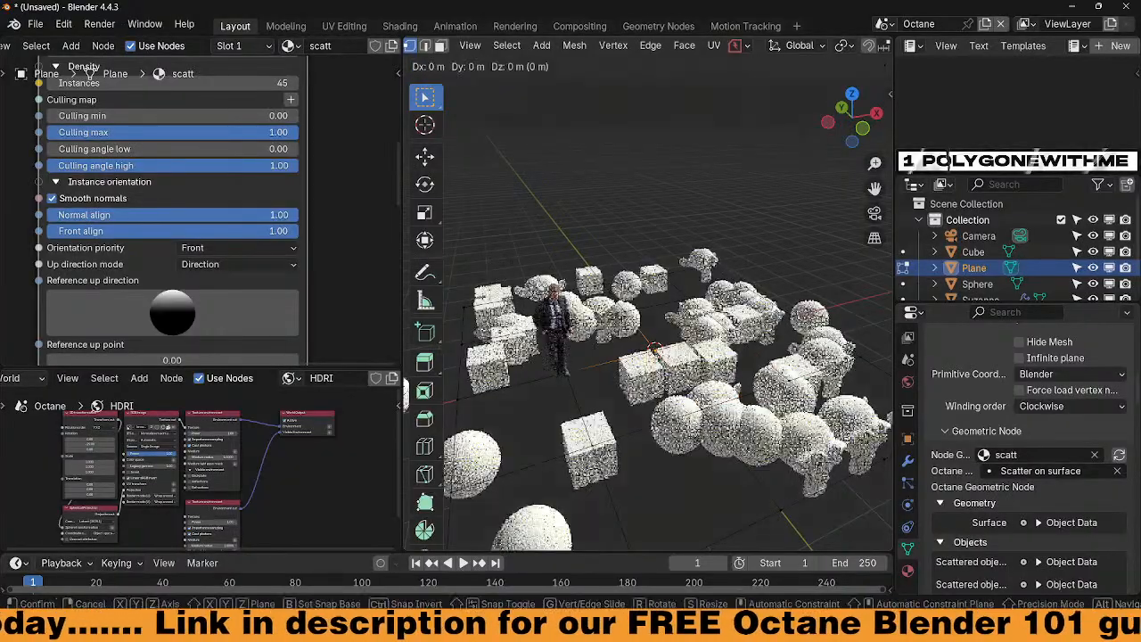
{"action": "key", "text": "g"}
{"action": "key", "text": "z"}
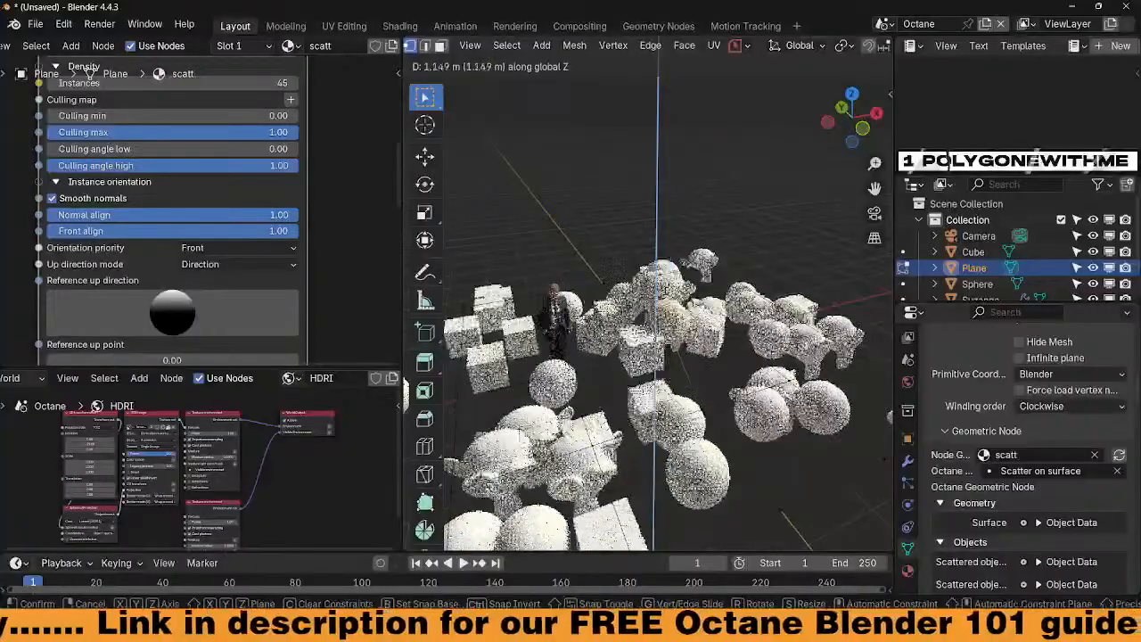
{"action": "left_click", "coordinate": [682, 355]}
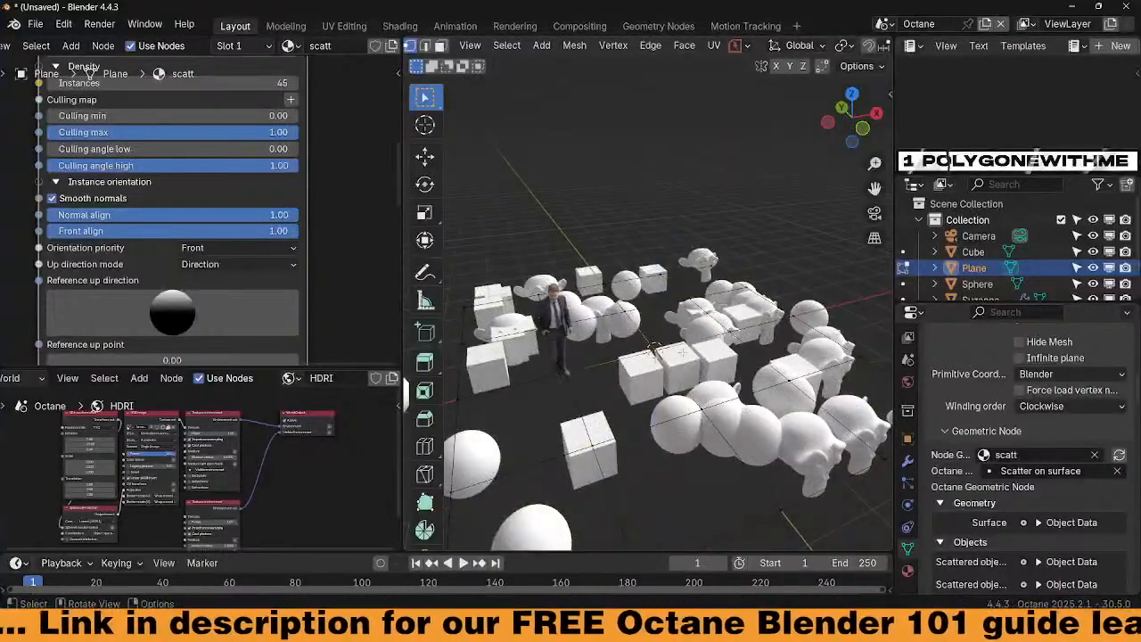
{"action": "key", "text": "g"}
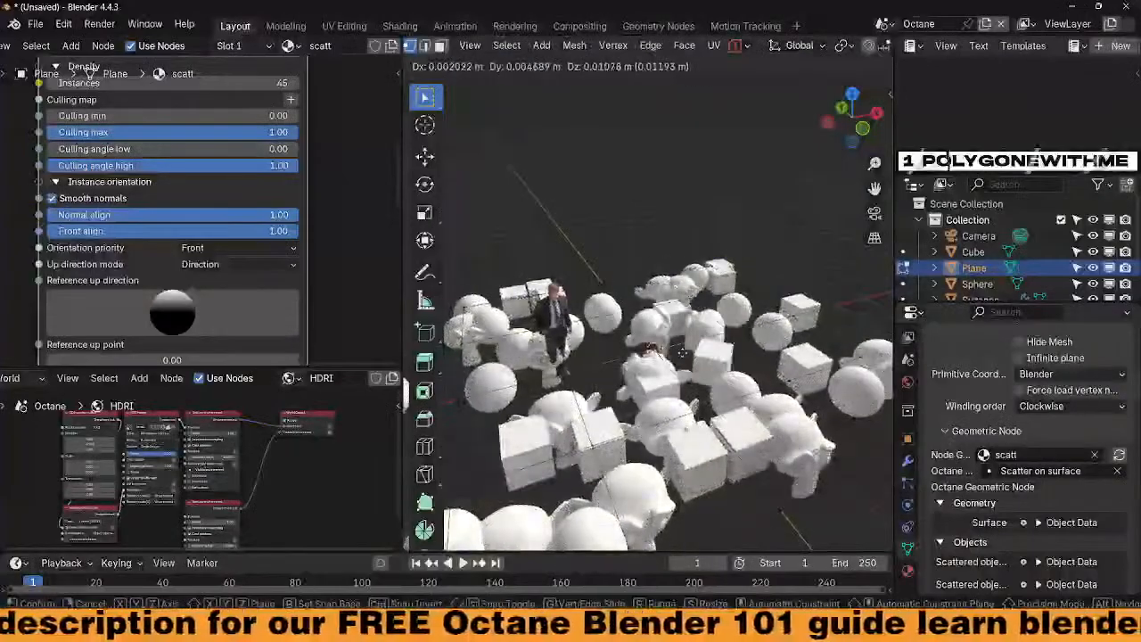
{"action": "left_click", "coordinate": [681, 353]}
Raise the vertices about 0.59 m with smooth proportional falloff and return to Object Mode
{"action": "scroll", "coordinate": [732, 52], "scroll_direction": "down", "scroll_amount": 5}
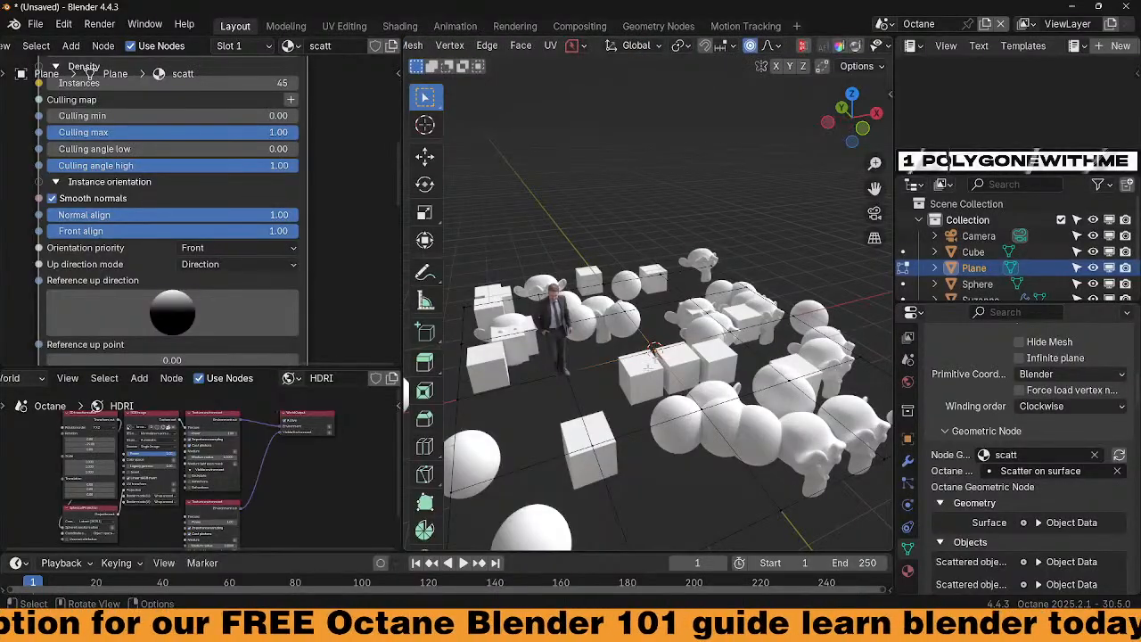
{"action": "key", "text": "g"}
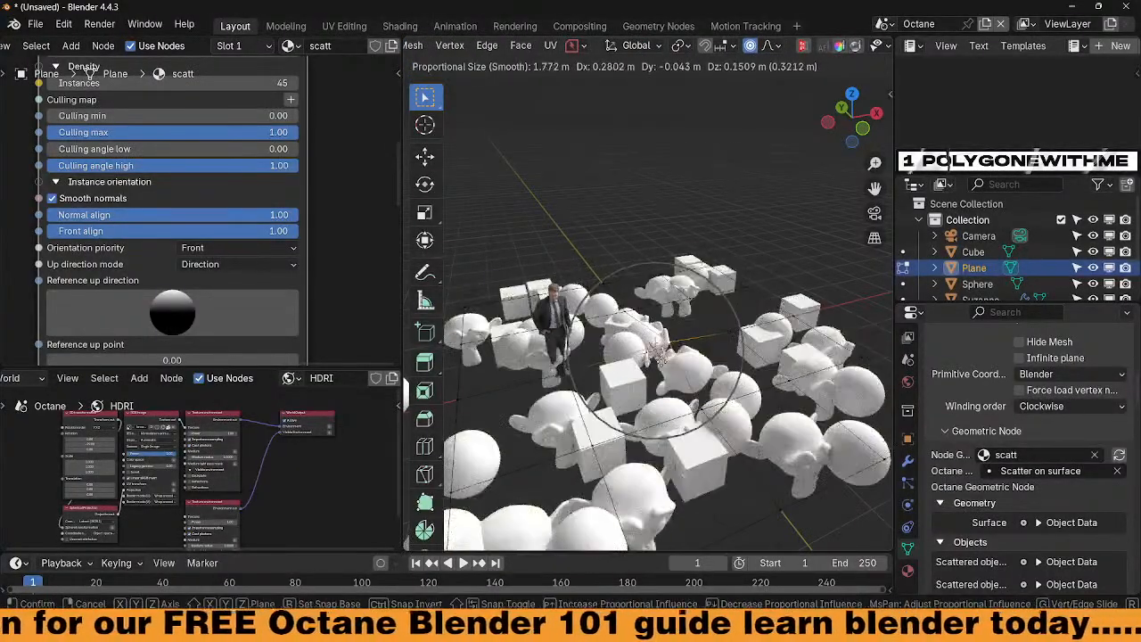
{"action": "scroll", "coordinate": [660, 357], "scroll_direction": "down", "scroll_amount": 4}
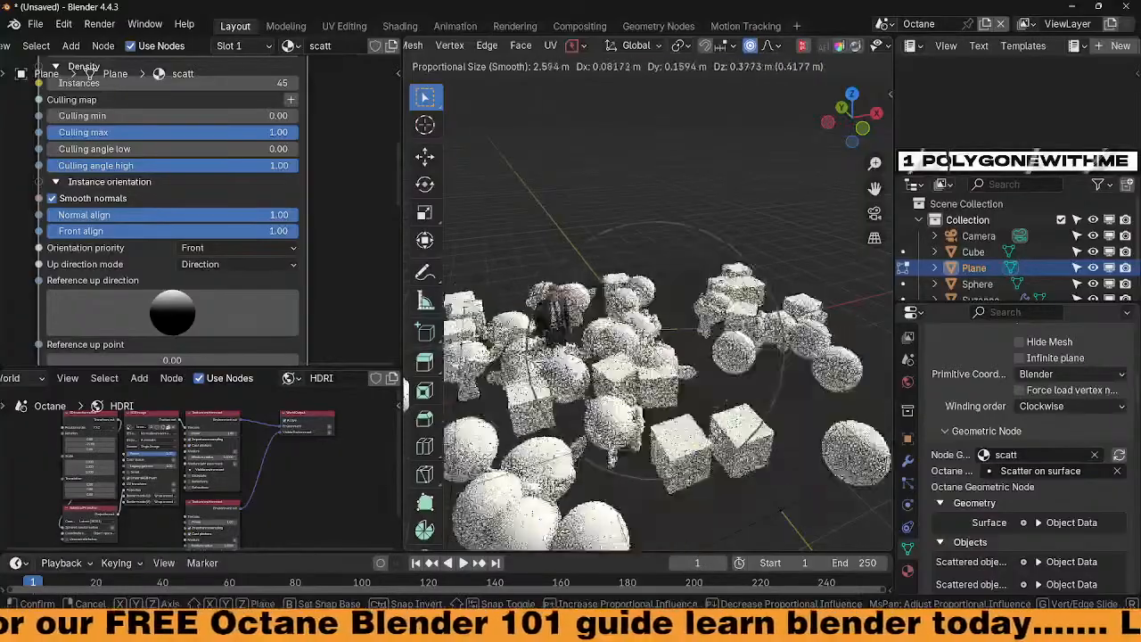
{"action": "scroll", "coordinate": [655, 359], "scroll_direction": "down", "scroll_amount": 3}
{"action": "left_click", "coordinate": [651, 361]}
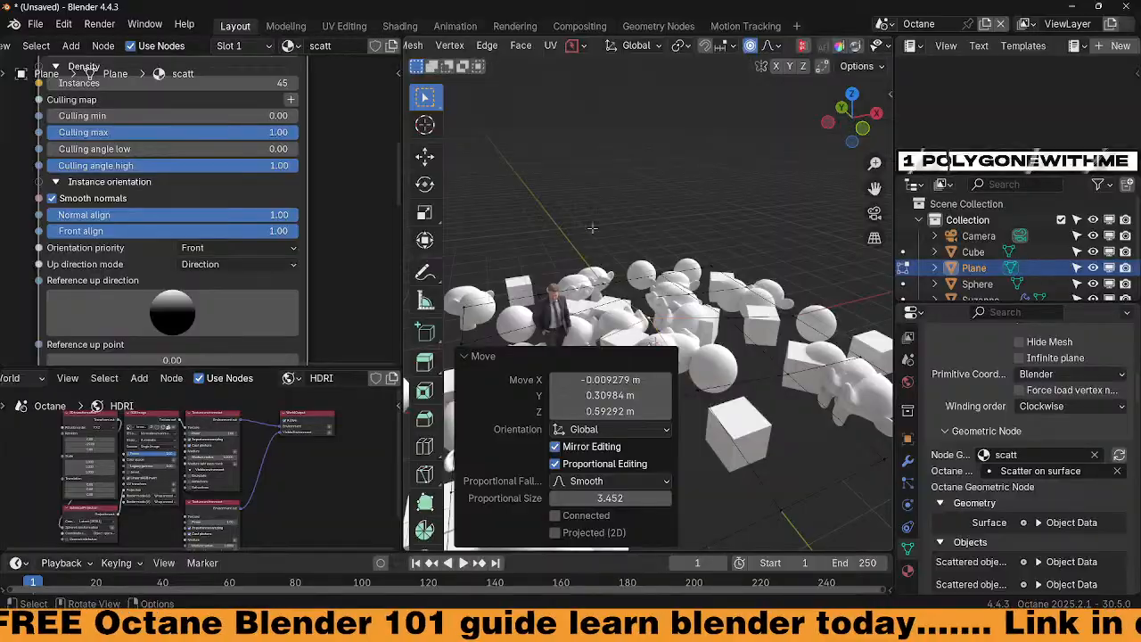
{"action": "key", "text": "Tab"}
{"action": "middle_click_drag", "start_coordinate": [653, 365], "coordinate": [660, 343]}
{"action": "middle_click_drag", "start_coordinate": [662, 397], "coordinate": [634, 410]}
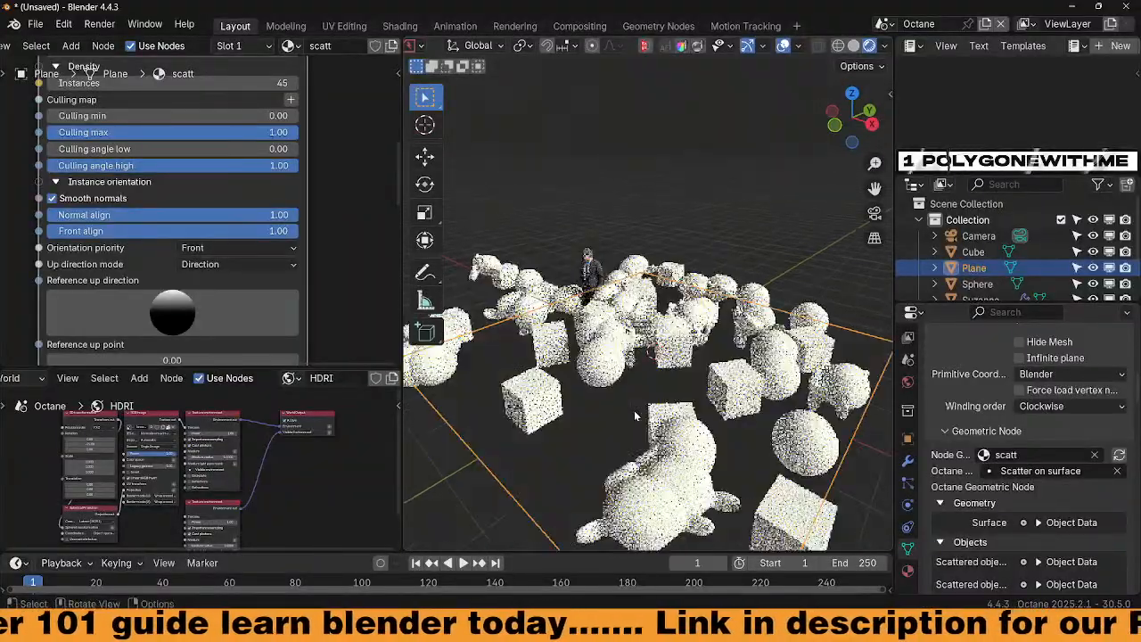
{"action": "scroll", "coordinate": [634, 410], "scroll_direction": "up", "scroll_amount": 4}
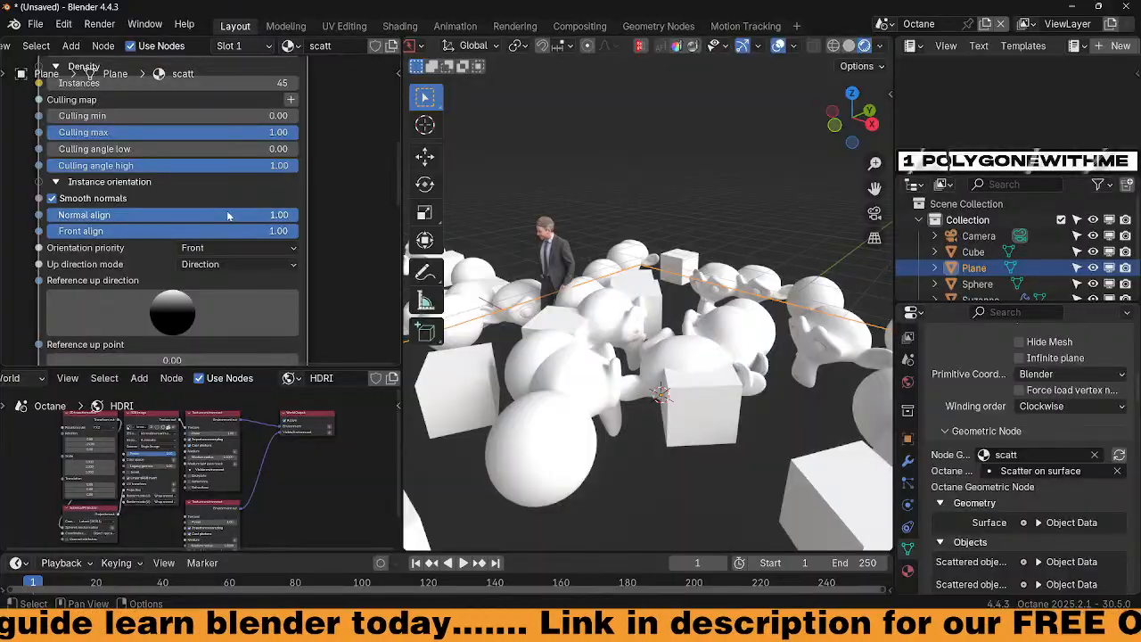
{"action": "left_click_drag", "start_coordinate": [228, 216], "coordinate": [299, 216]}
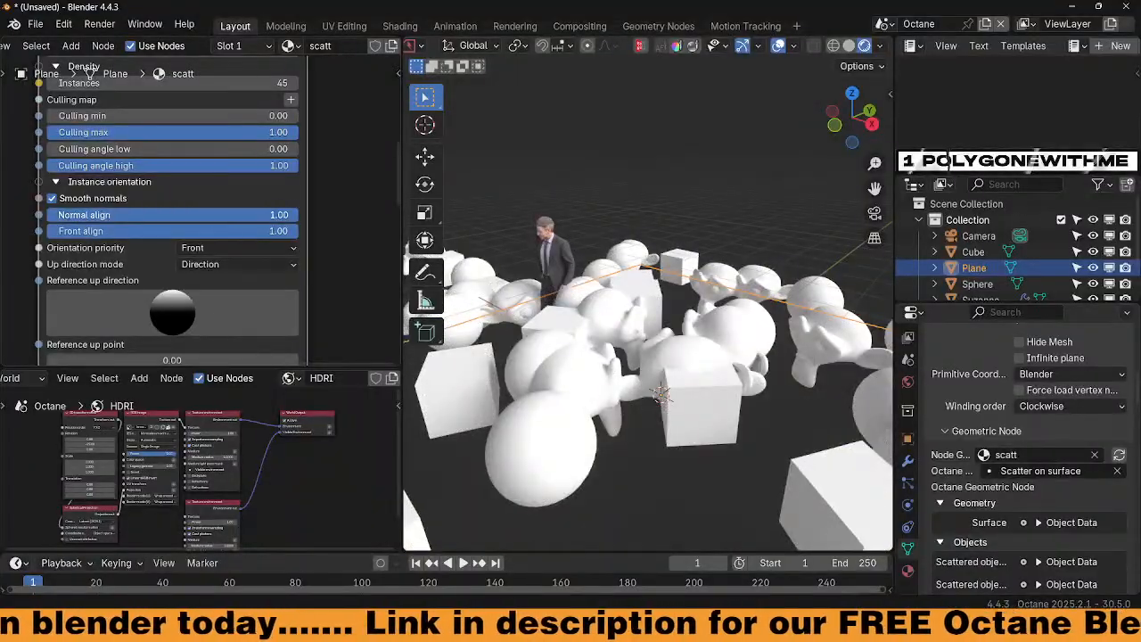
{"action": "left_click_drag", "start_coordinate": [299, 216], "coordinate": [76, 217]}
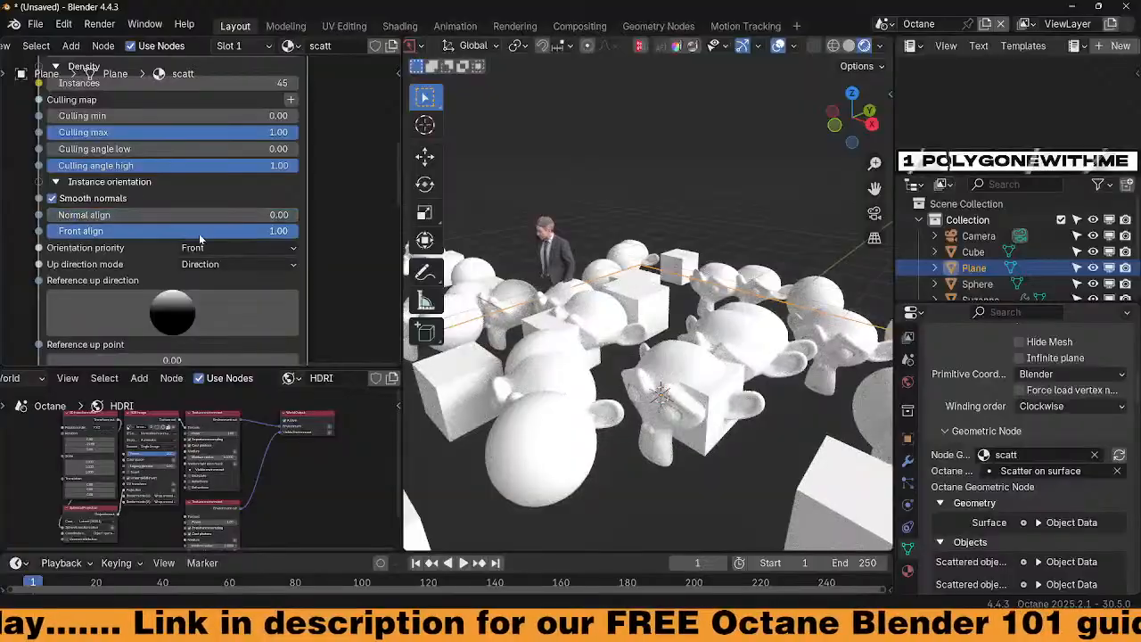
{"action": "mouse_move", "coordinate": [201, 236]}
{"action": "left_mouse_down"}
{"action": "mouse_move", "coordinate": [64, 236]}
{"action": "mouse_move", "coordinate": [205, 233]}
{"action": "left_mouse_up"}
{"action": "left_click_drag", "start_coordinate": [77, 216], "coordinate": [299, 215]}
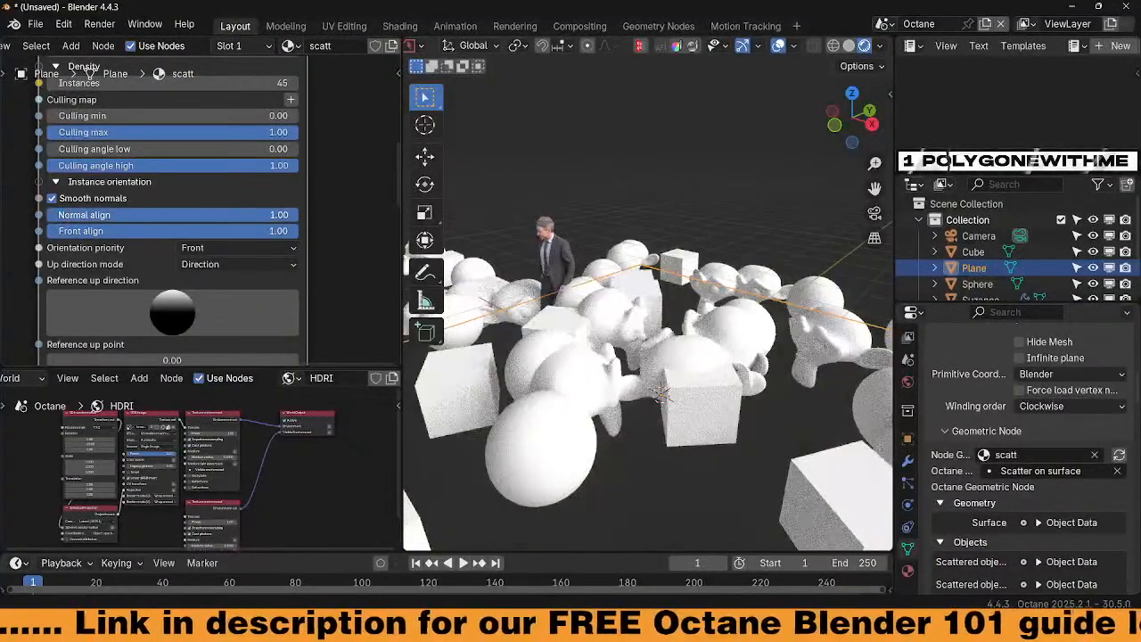
{"action": "left_click", "coordinate": [52, 199]}
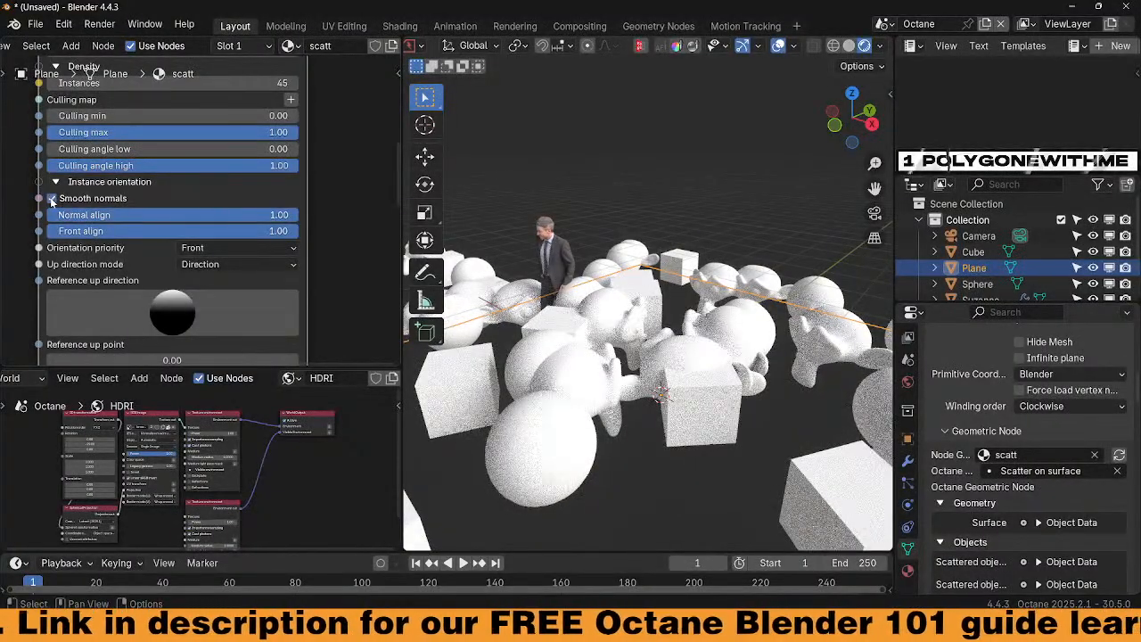
{"action": "middle_click_drag", "start_coordinate": [538, 332], "coordinate": [562, 352]}
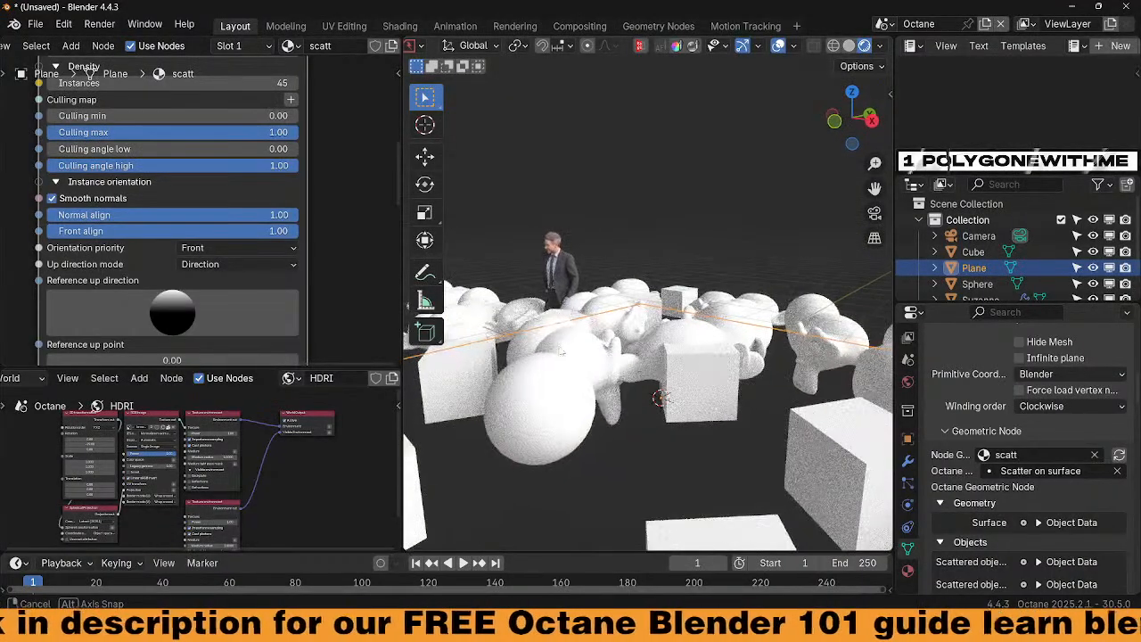
{"action": "left_click", "coordinate": [262, 266]}
{"action": "left_click", "coordinate": [235, 298]}
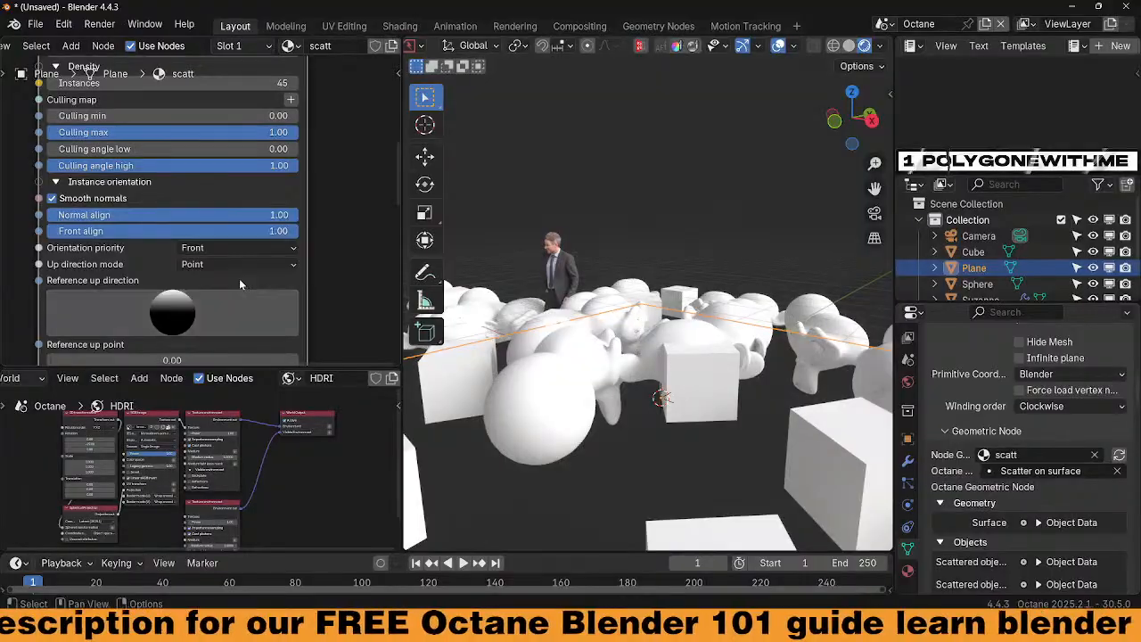
{"action": "left_click", "coordinate": [239, 266]}
{"action": "left_click", "coordinate": [234, 280]}
{"action": "mouse_move", "coordinate": [606, 393]}
{"action": "middle_mouse_down"}
{"action": "mouse_move", "coordinate": [679, 415]}
{"action": "mouse_move", "coordinate": [592, 394]}
{"action": "mouse_move", "coordinate": [718, 370]}
{"action": "middle_mouse_up"}
{"action": "middle_click_drag", "start_coordinate": [566, 371], "coordinate": [727, 340], "text": "shift"}
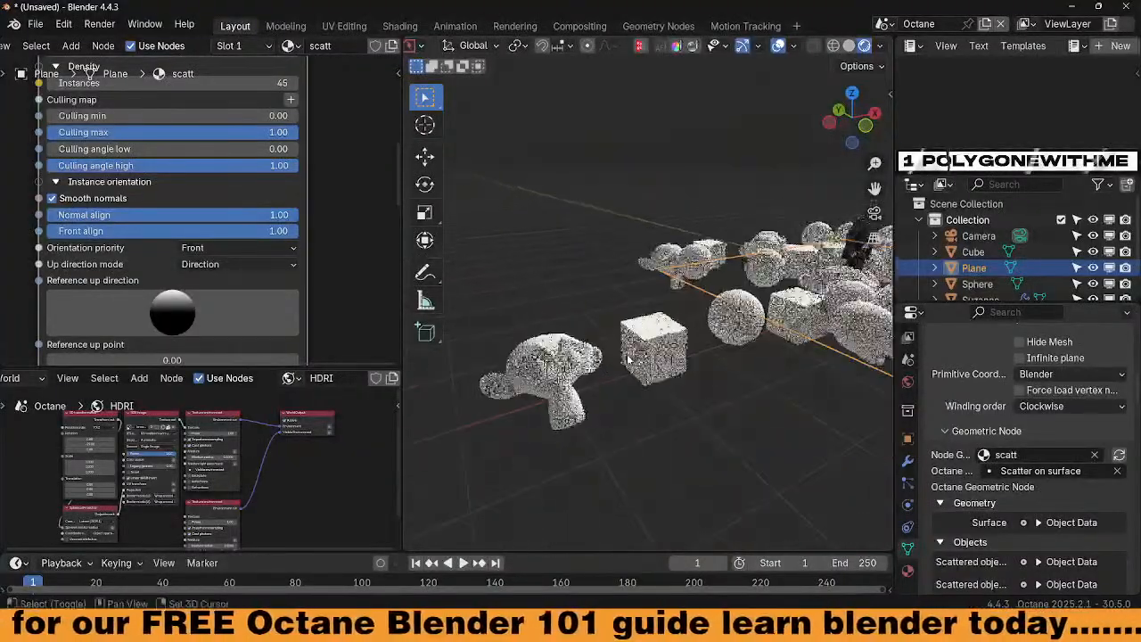
Give the Suzanne a new material with a green base colour
{"action": "left_click", "coordinate": [552, 366]}
{"action": "left_click", "coordinate": [282, 46]}
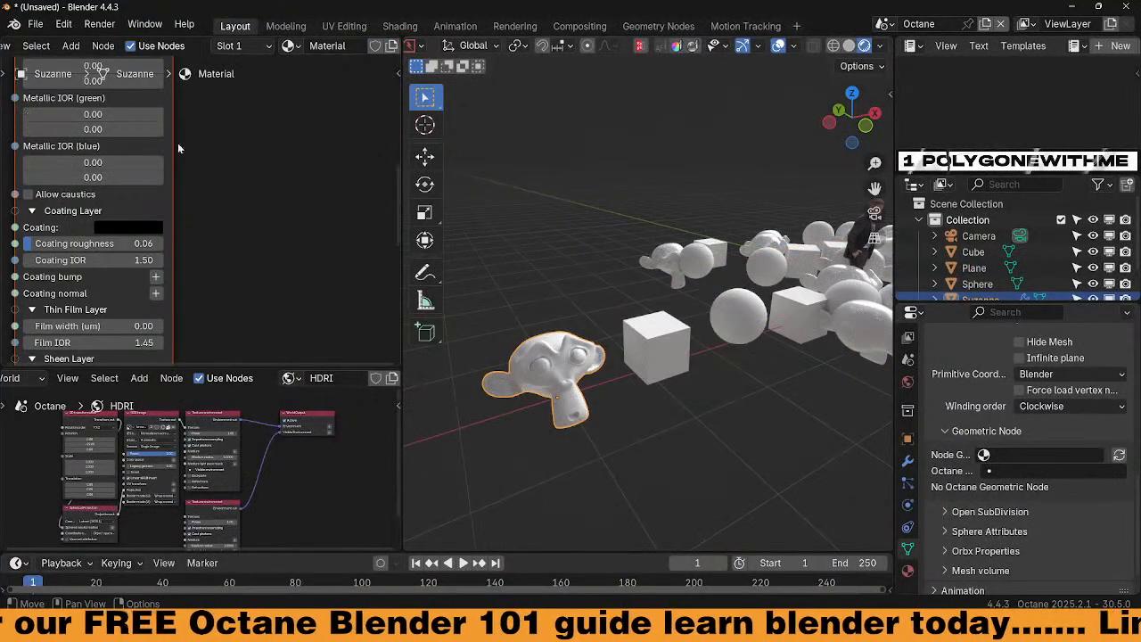
{"action": "middle_click_drag", "start_coordinate": [178, 142], "coordinate": [238, 349]}
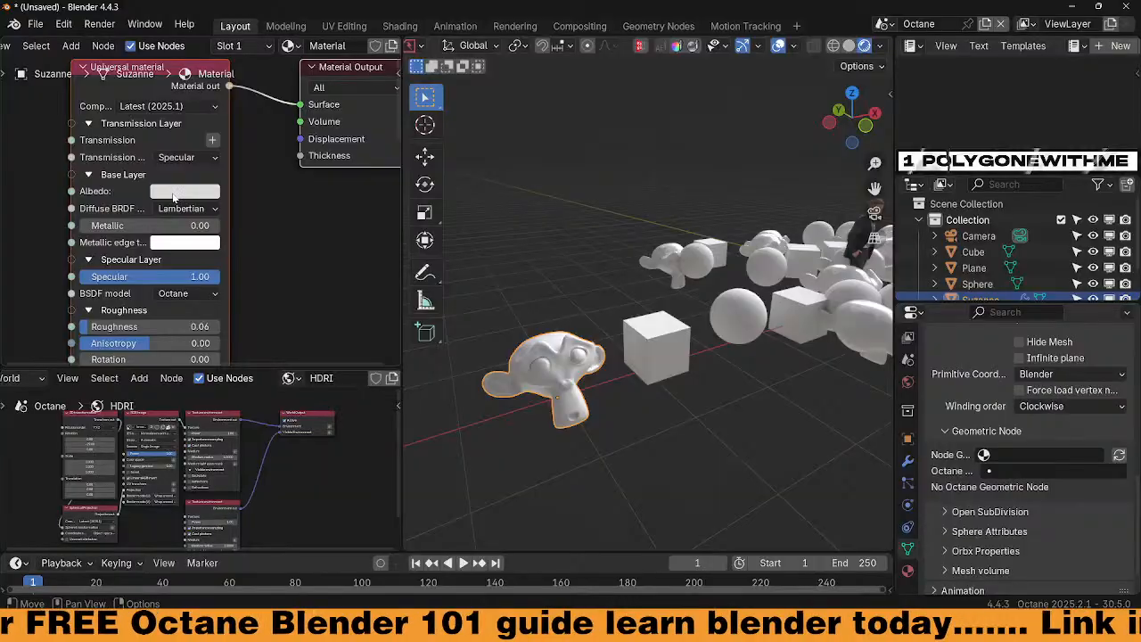
{"action": "left_click", "coordinate": [174, 197]}
{"action": "left_click_drag", "start_coordinate": [202, 247], "coordinate": [174, 246]}
Give the cube a new material with blue albedo and roughness 0.45
{"action": "left_click", "coordinate": [649, 364]}
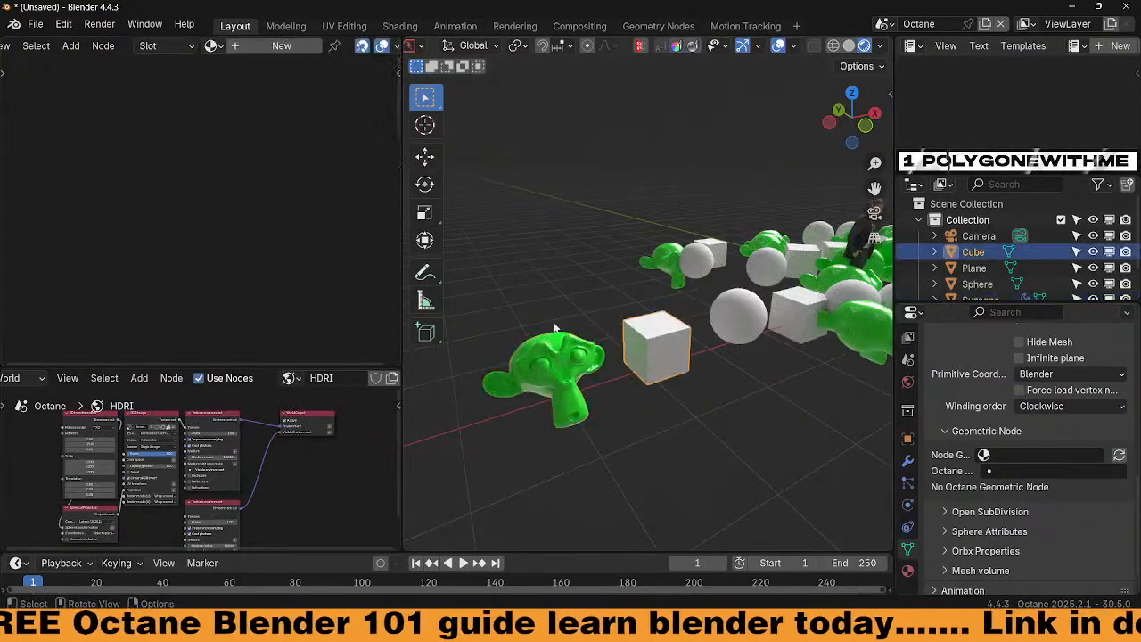
{"action": "left_click", "coordinate": [276, 50]}
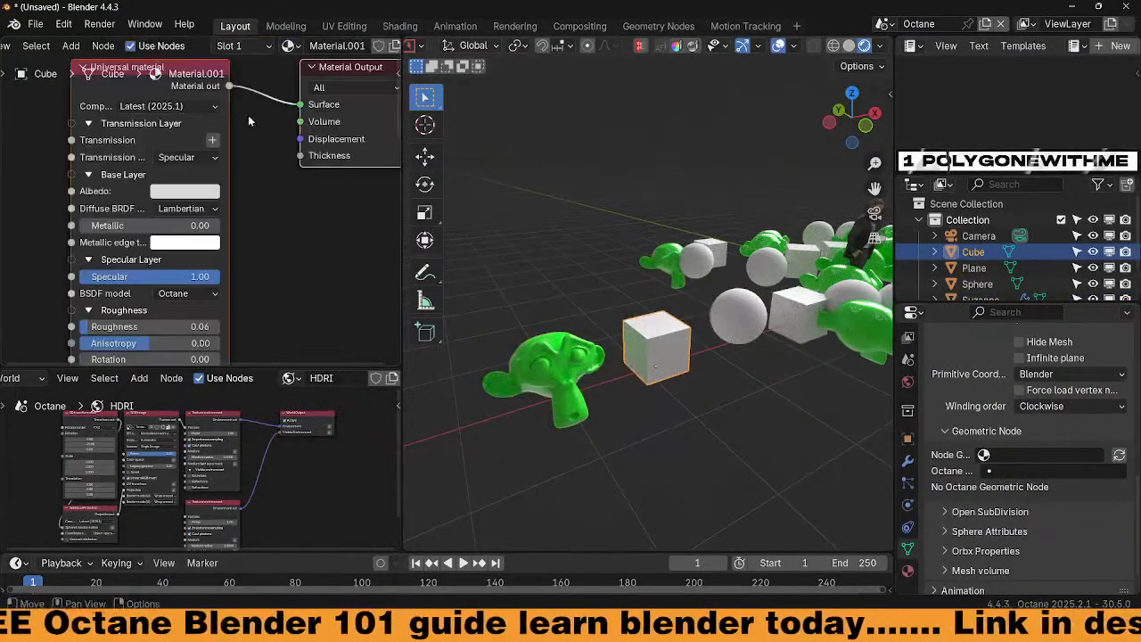
{"action": "left_click", "coordinate": [177, 197]}
{"action": "left_click_drag", "start_coordinate": [229, 257], "coordinate": [264, 225]}
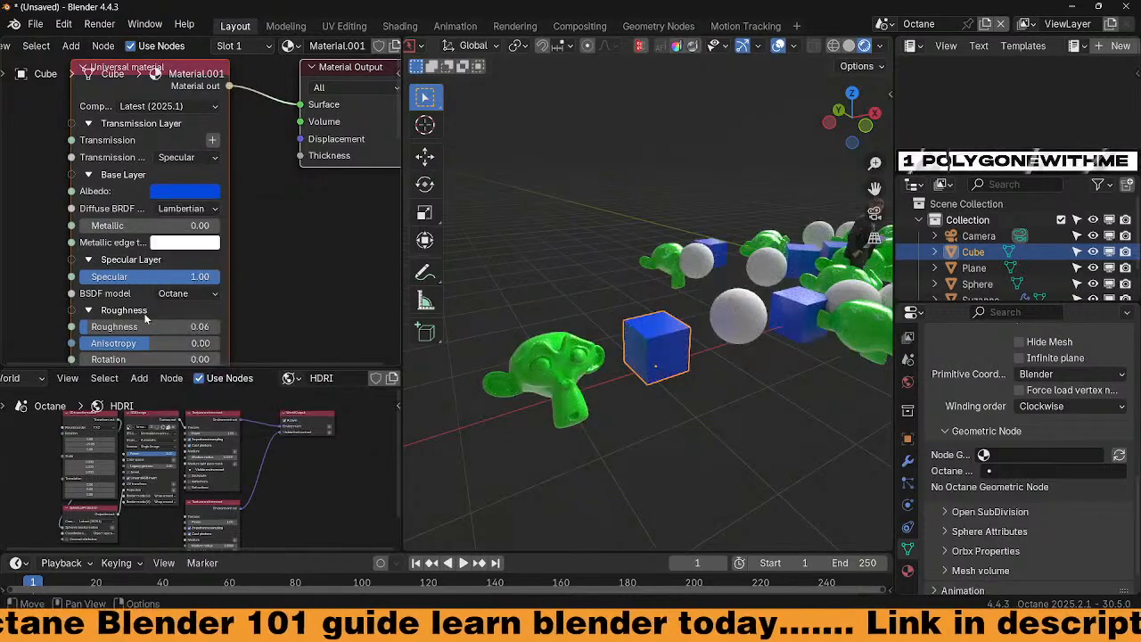
{"action": "left_click_drag", "start_coordinate": [144, 314], "coordinate": [211, 311]}
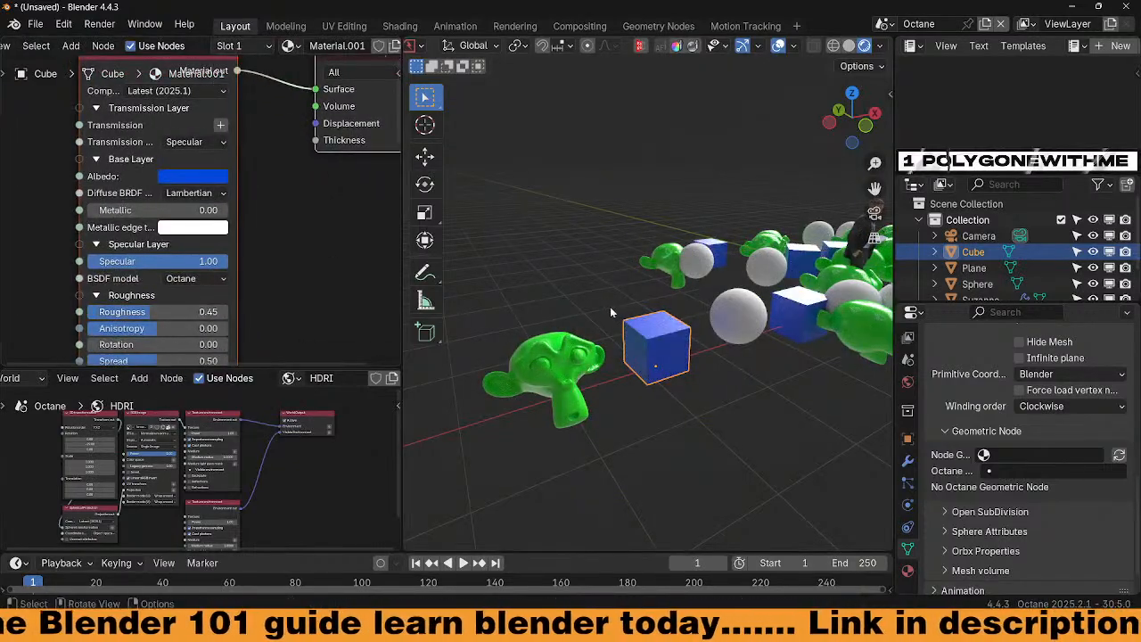
Give the sphere a new material with red albedo #DA695C
{"action": "left_click", "coordinate": [735, 328]}
{"action": "left_click", "coordinate": [268, 47]}
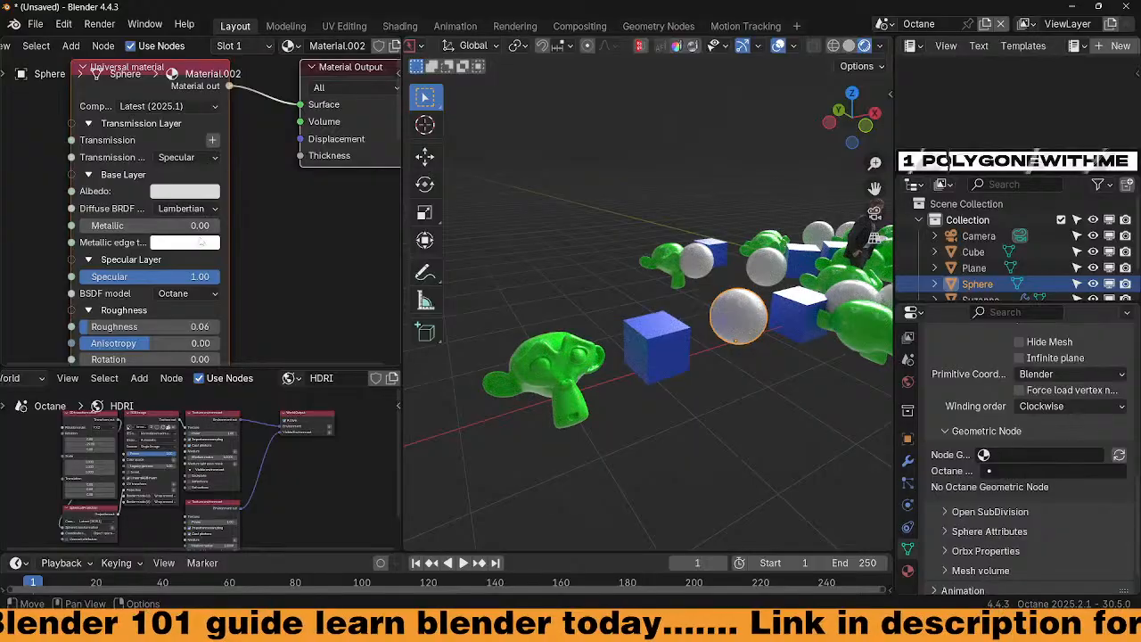
{"action": "left_click", "coordinate": [194, 192]}
{"action": "left_click", "coordinate": [235, 305]}
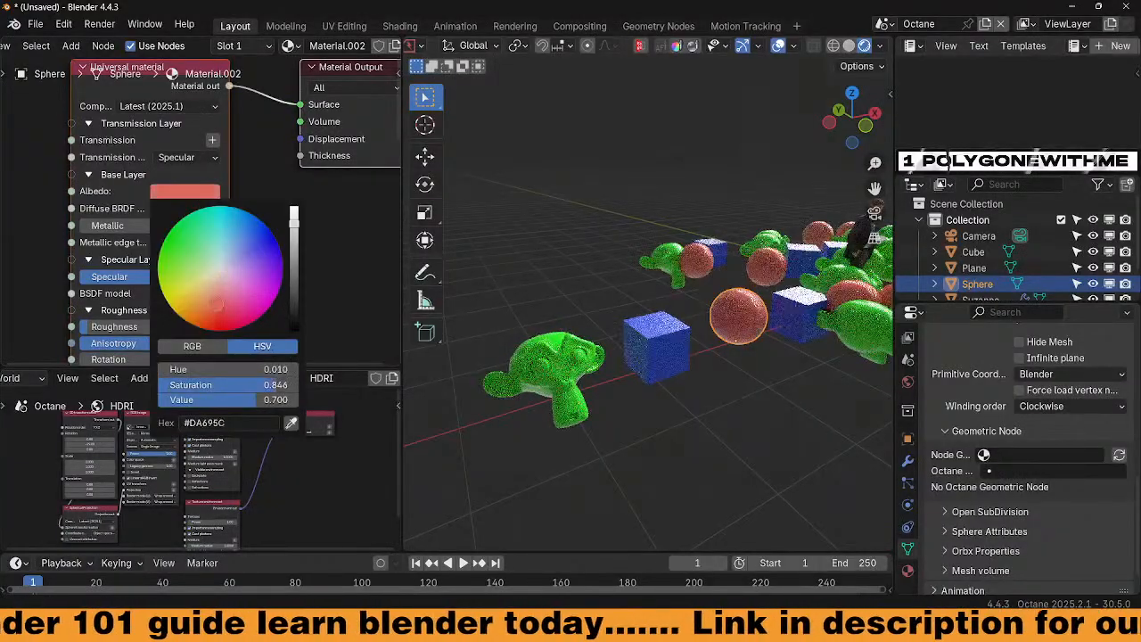
{"action": "middle_click_drag", "start_coordinate": [571, 384], "coordinate": [683, 388]}
Select the Plane and bring its Scatter on surface settings into view
{"action": "left_click", "coordinate": [682, 388]}
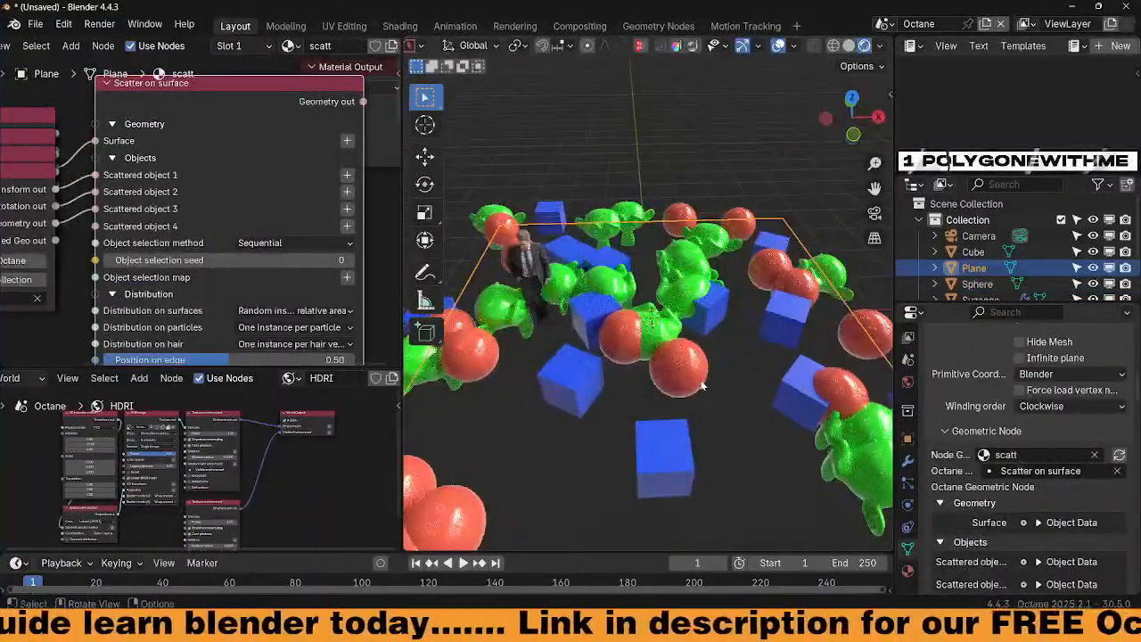
{"action": "scroll", "coordinate": [692, 386], "scroll_direction": "up", "scroll_amount": 4}
{"action": "scroll", "coordinate": [689, 389], "scroll_direction": "down", "scroll_amount": 3}
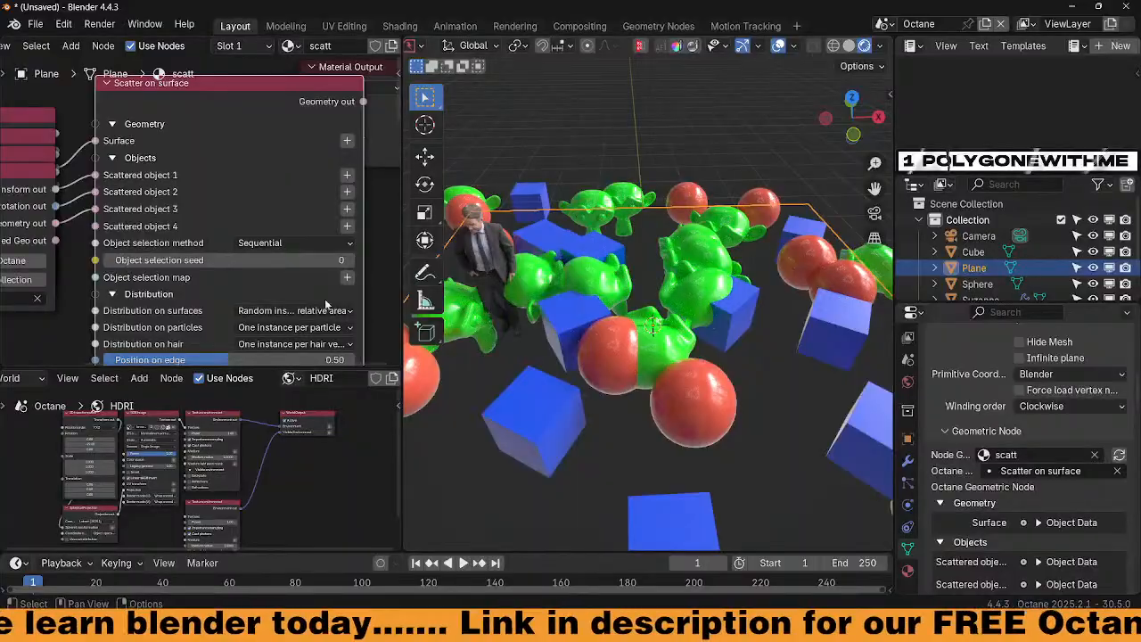
{"action": "scroll", "coordinate": [288, 253], "scroll_direction": "down", "scroll_amount": 1}
{"action": "middle_click_drag", "start_coordinate": [319, 322], "coordinate": [314, 238]}
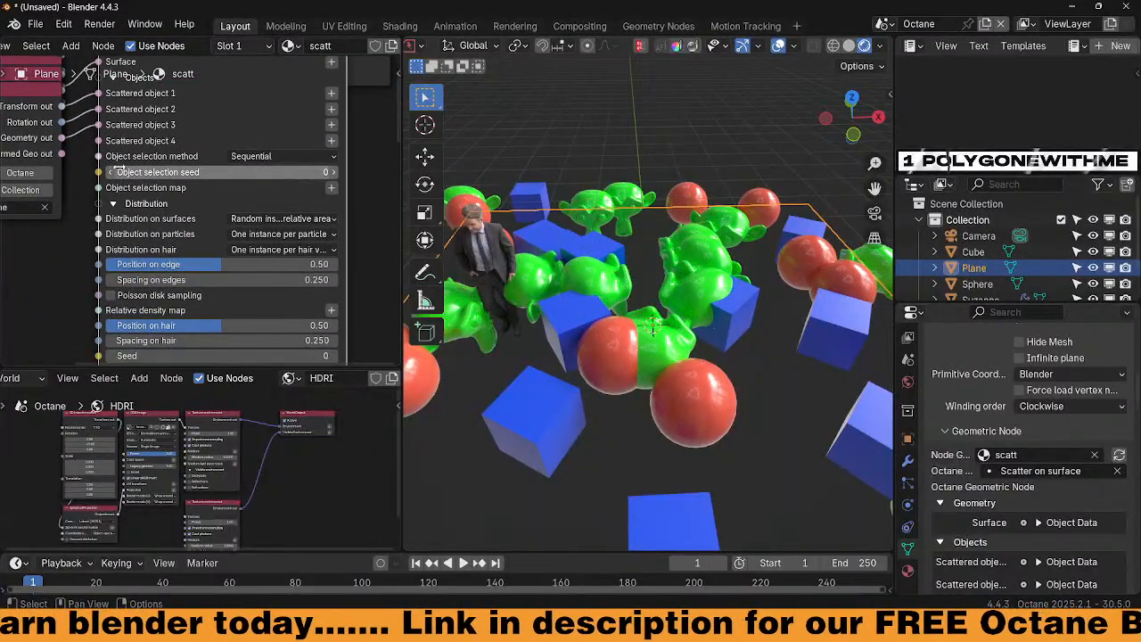
Set Object selection method to Random after briefly trying Selection map
{"action": "left_click", "coordinate": [250, 157]}
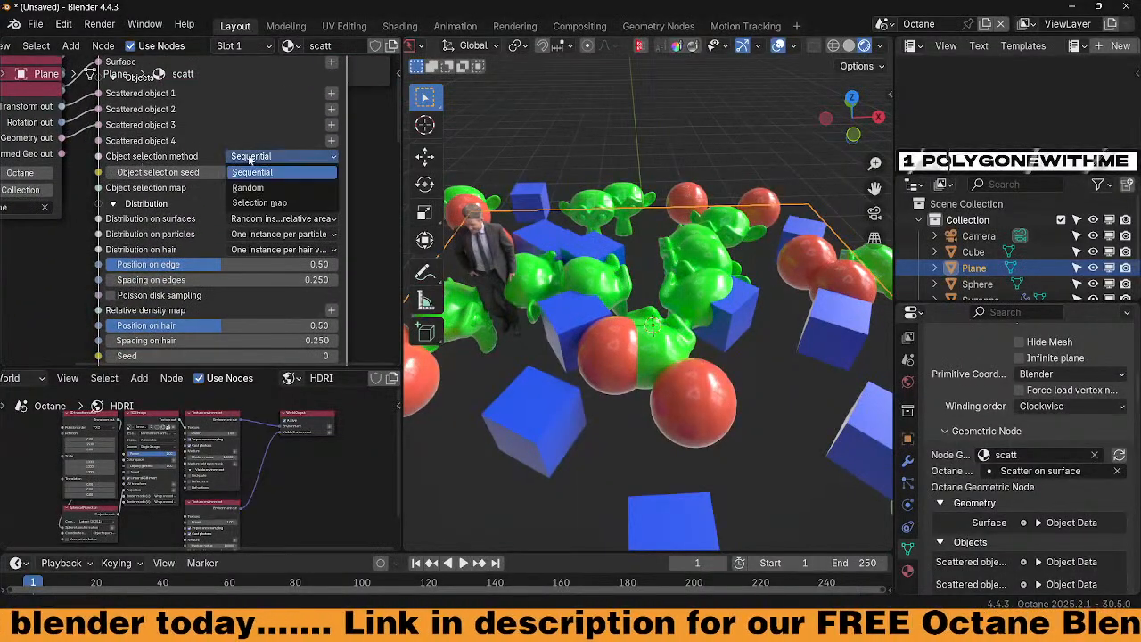
{"action": "left_click", "coordinate": [250, 189]}
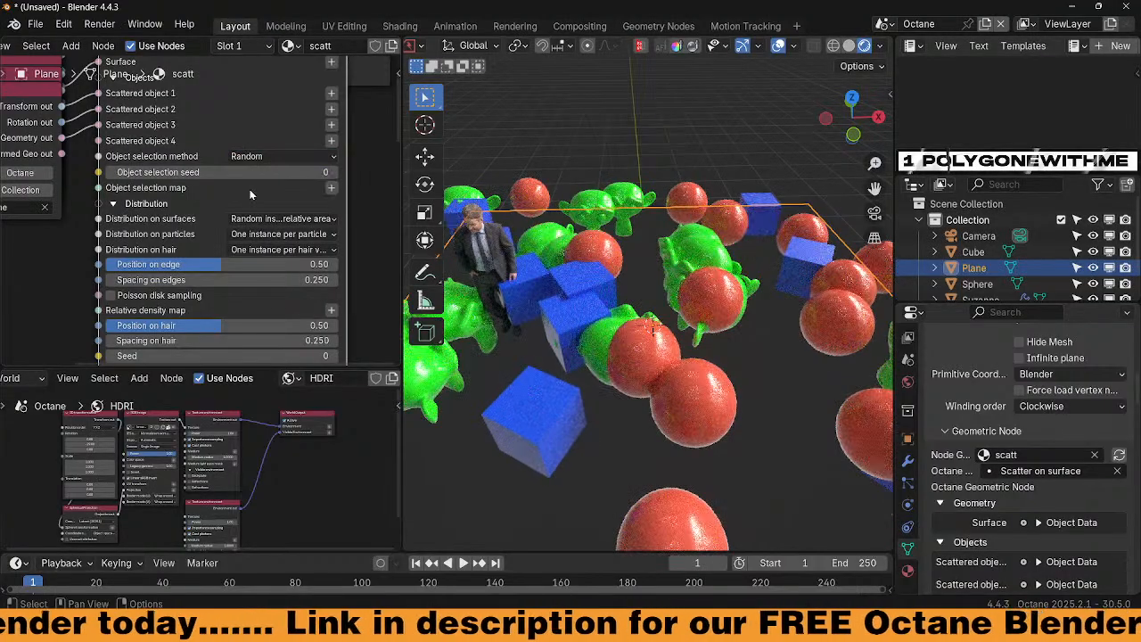
{"action": "left_click", "coordinate": [272, 156]}
{"action": "left_click", "coordinate": [258, 201]}
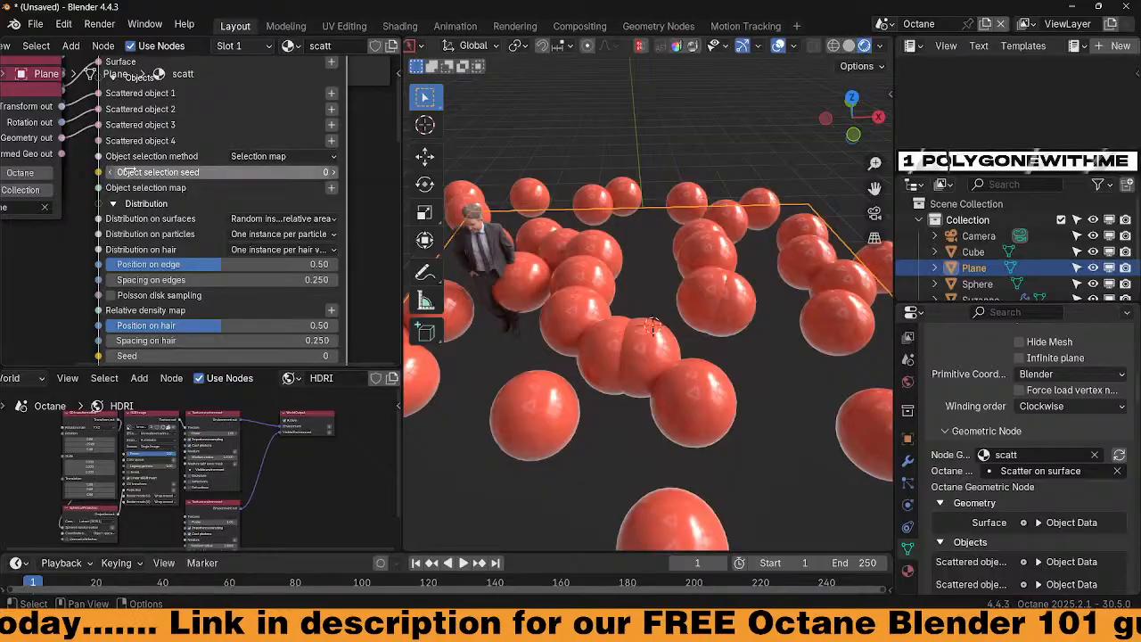
{"action": "left_click", "coordinate": [297, 158]}
{"action": "left_click", "coordinate": [286, 187]}
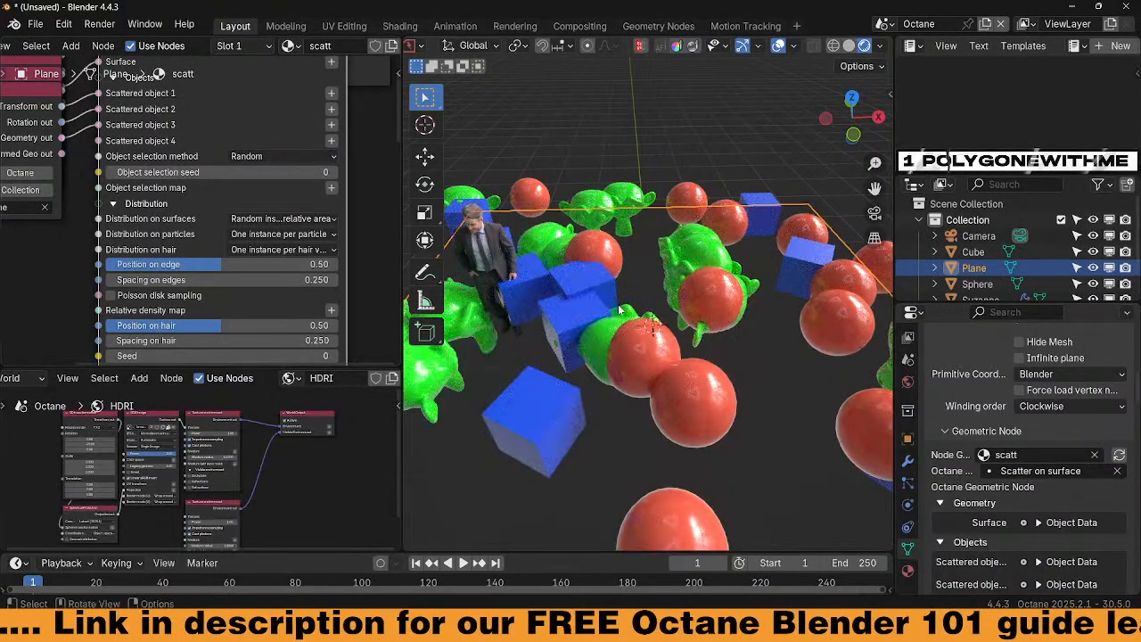
{"action": "mouse_move", "coordinate": [635, 318]}
{"action": "middle_mouse_down"}
{"action": "mouse_move", "coordinate": [653, 365]}
{"action": "mouse_move", "coordinate": [662, 351]}
{"action": "mouse_move", "coordinate": [638, 330]}
{"action": "middle_mouse_up"}
{"action": "scroll", "coordinate": [661, 355], "scroll_direction": "down", "scroll_amount": 3}
{"action": "scroll", "coordinate": [239, 264], "scroll_direction": "down", "scroll_amount": 6}
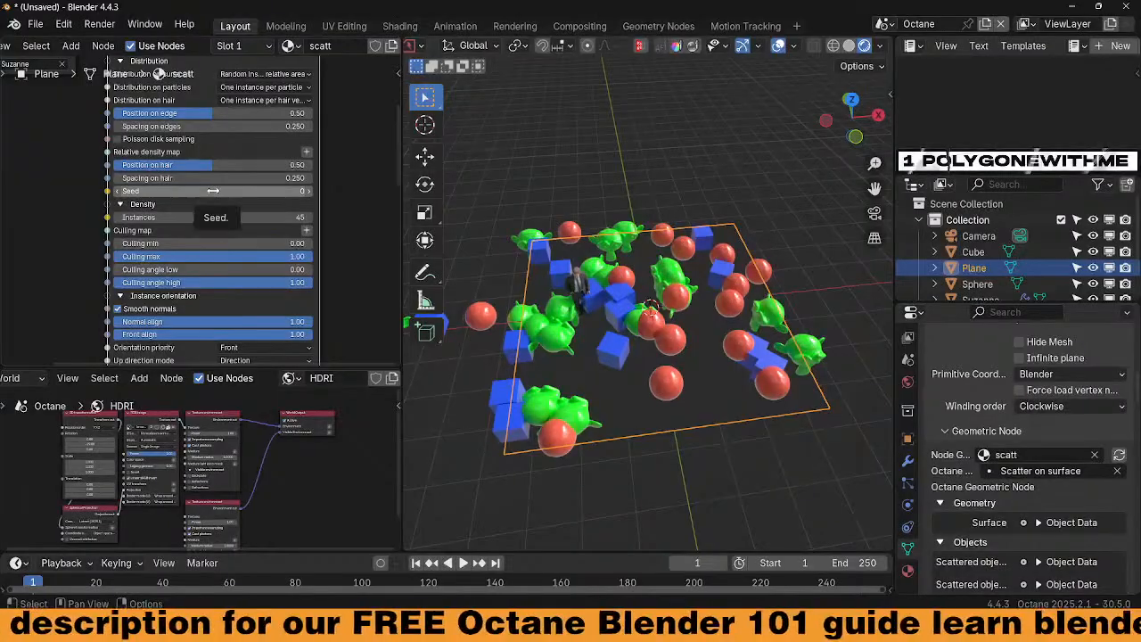
Test changing the culling maximum value in the scatter settings
{"action": "middle_click_drag", "start_coordinate": [214, 203], "coordinate": [220, 164]}
{"action": "scroll", "coordinate": [223, 190], "scroll_direction": "up", "scroll_amount": 3}
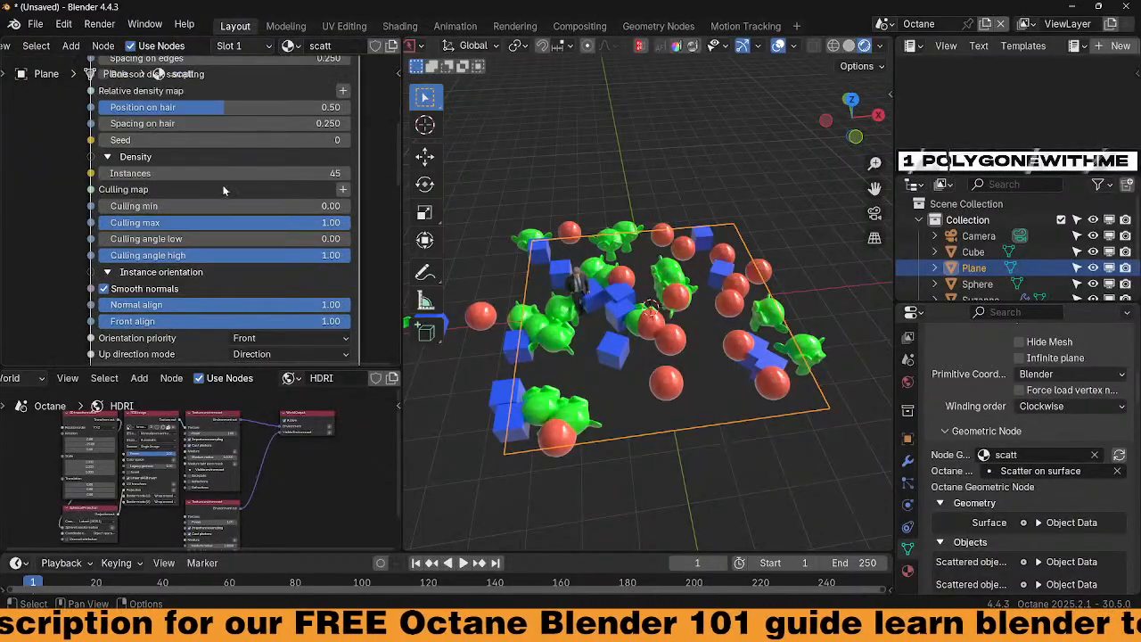
{"action": "scroll", "coordinate": [223, 190], "scroll_direction": "down", "scroll_amount": 4}
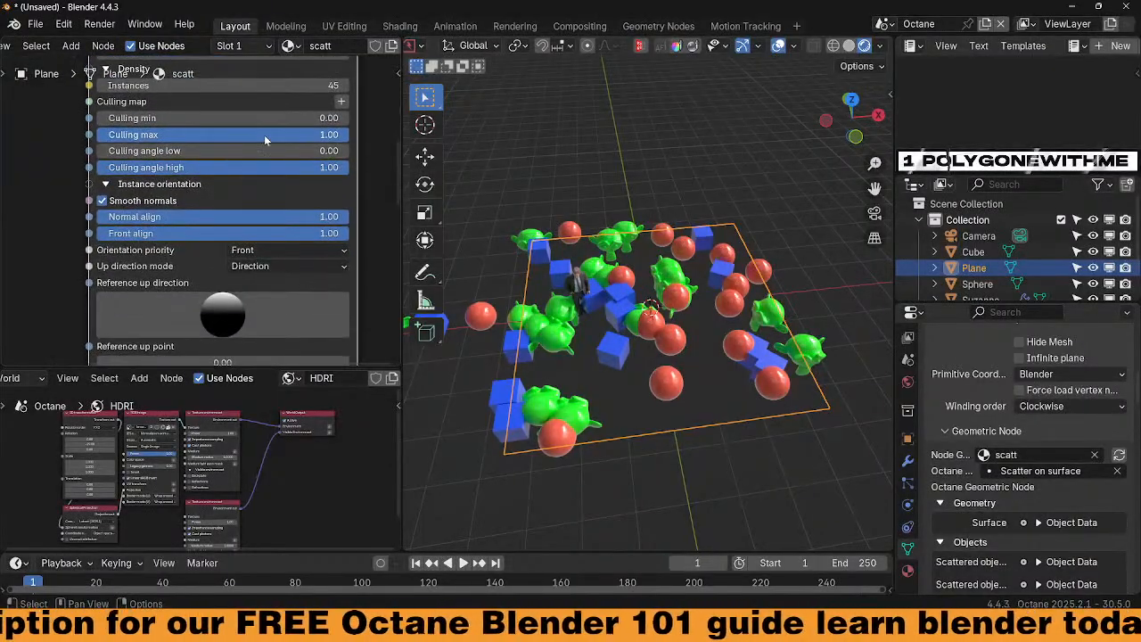
{"action": "left_click_drag", "start_coordinate": [265, 136], "coordinate": [317, 136]}
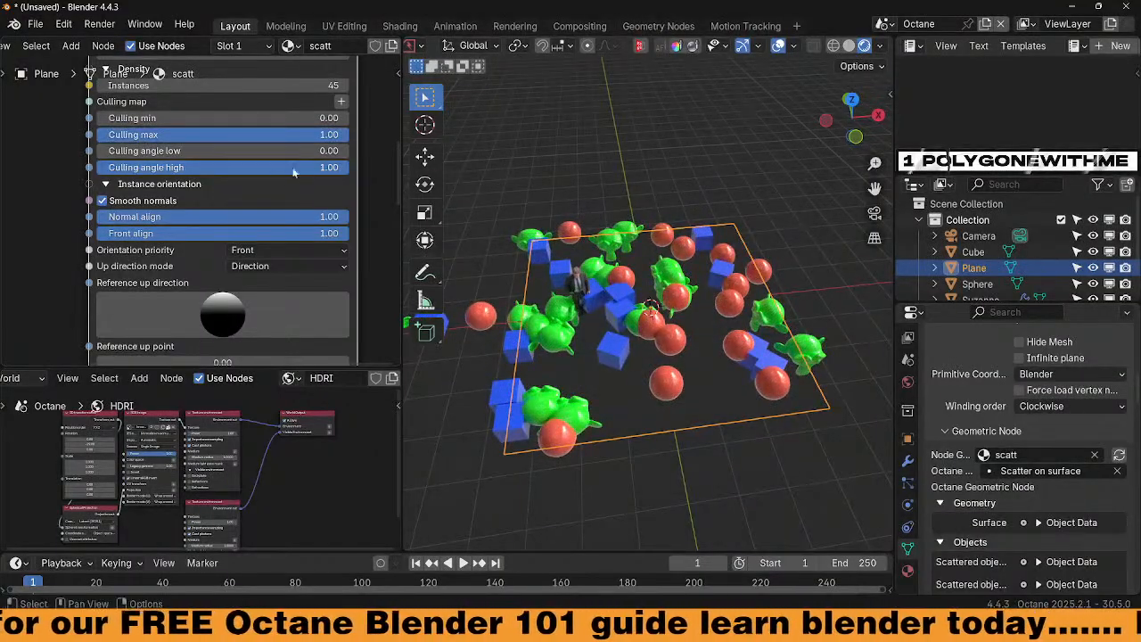
{"action": "scroll", "coordinate": [262, 192], "scroll_direction": "down", "scroll_amount": 5}
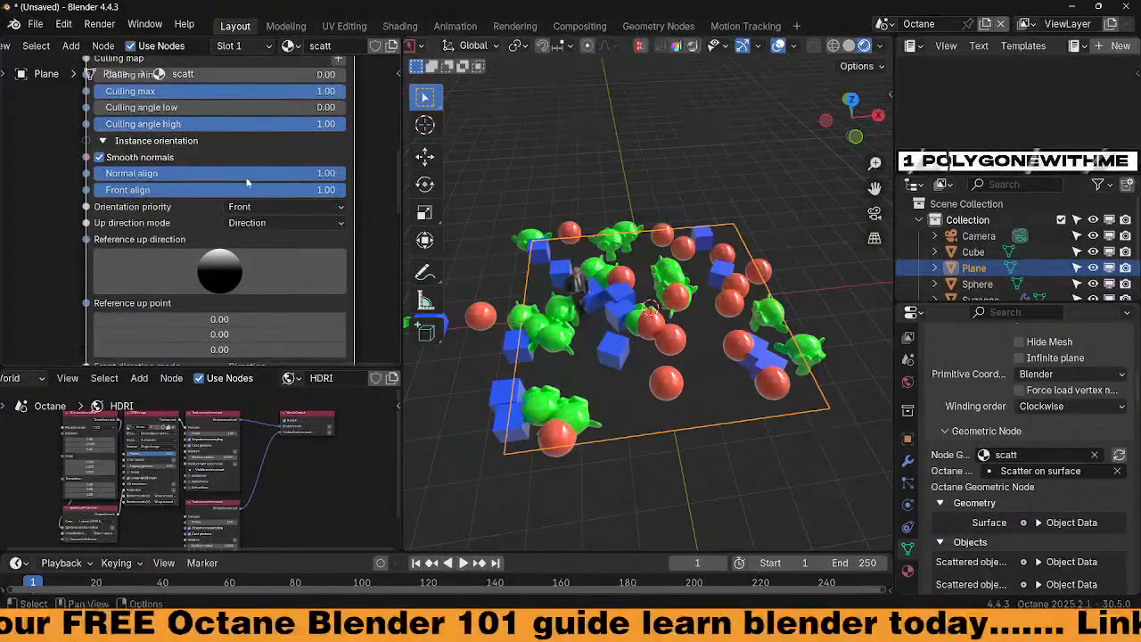
{"action": "scroll", "coordinate": [226, 214], "scroll_direction": "up", "scroll_amount": 2}
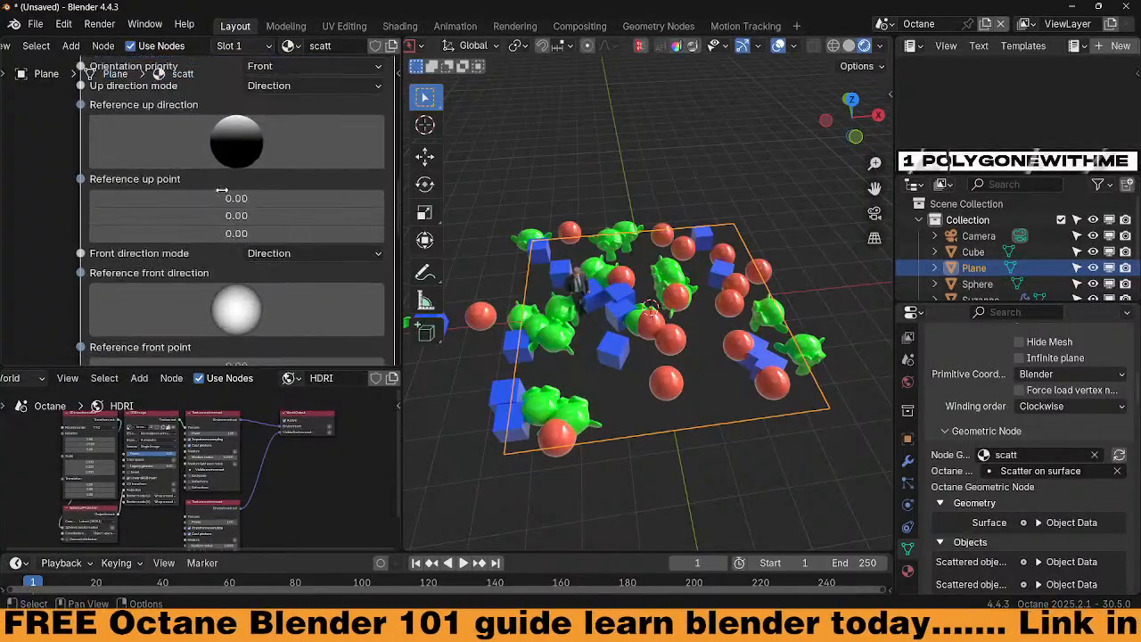
Adjust the reference up and front directions, then view the scatter up close
{"action": "mouse_move", "coordinate": [252, 130]}
{"action": "left_mouse_down"}
{"action": "mouse_move", "coordinate": [245, 123]}
{"action": "mouse_move", "coordinate": [239, 144]}
{"action": "mouse_move", "coordinate": [236, 113]}
{"action": "mouse_move", "coordinate": [239, 150]}
{"action": "left_mouse_up"}
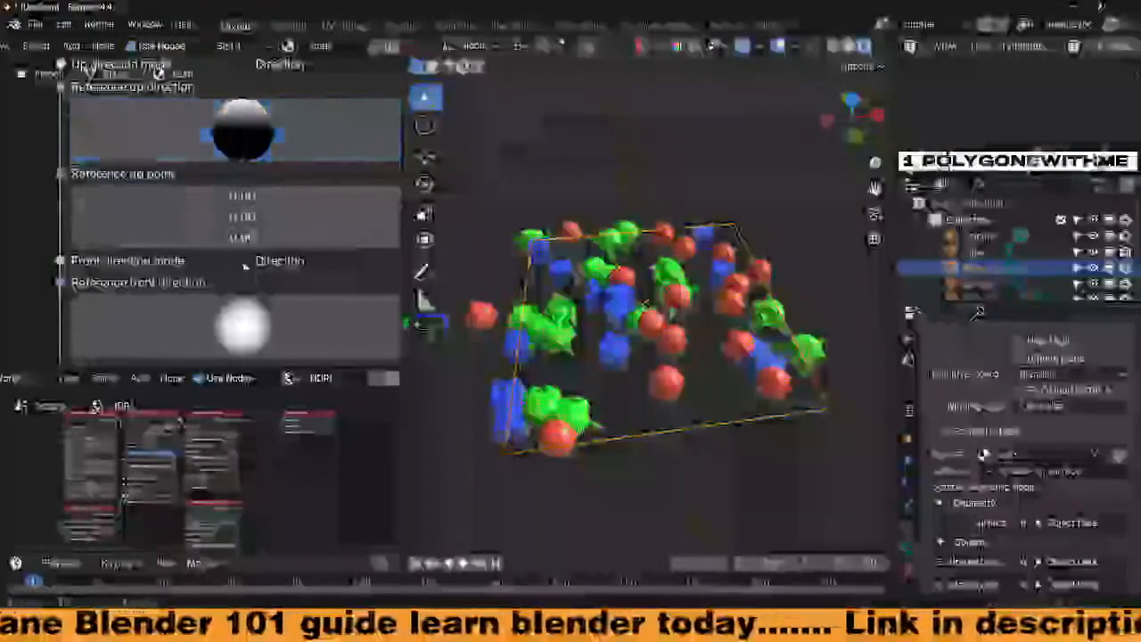
{"action": "left_click_drag", "start_coordinate": [243, 325], "coordinate": [280, 317]}
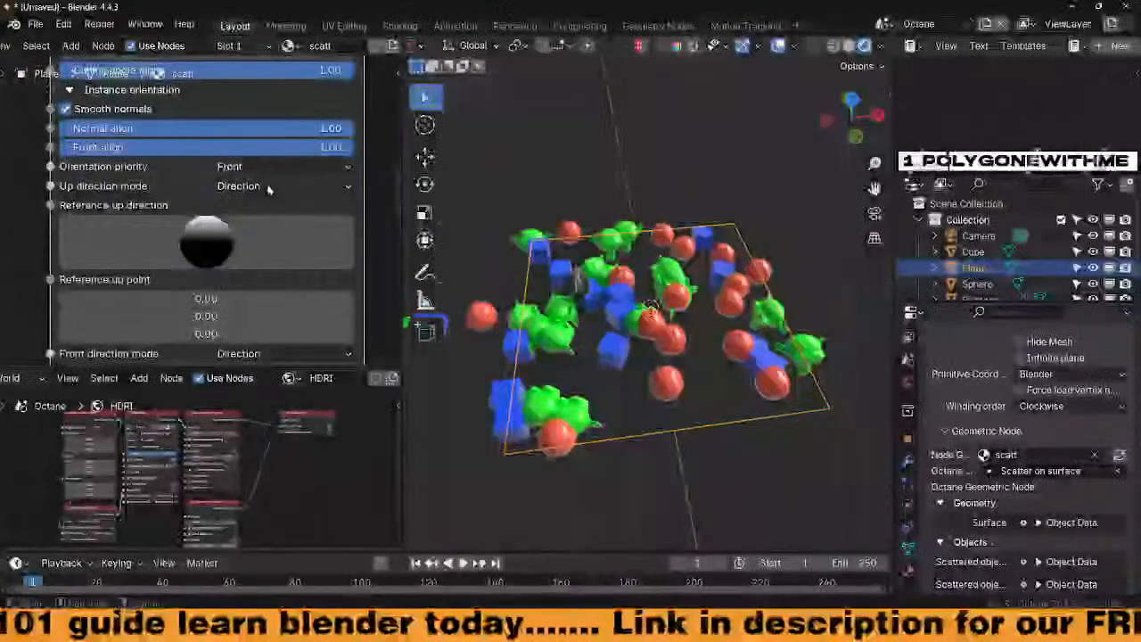
{"action": "left_click", "coordinate": [266, 185]}
{"action": "left_click", "coordinate": [266, 184]}
{"action": "scroll", "coordinate": [305, 265], "scroll_direction": "up", "scroll_amount": 1}
{"action": "scroll", "coordinate": [305, 265], "scroll_direction": "down", "scroll_amount": 7}
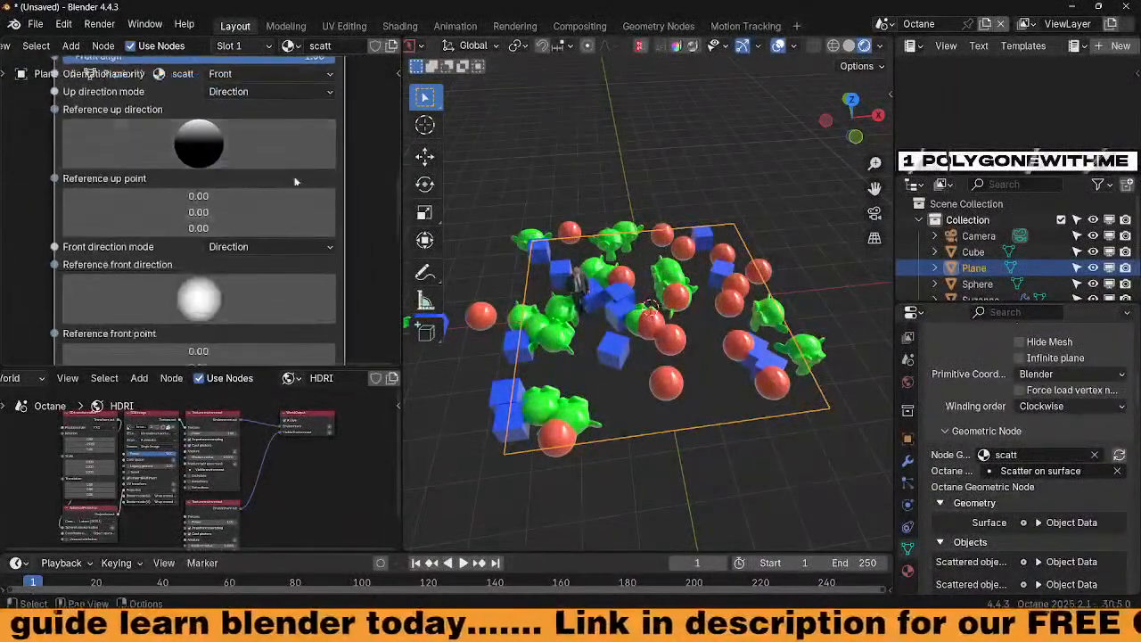
{"action": "middle_click_drag", "start_coordinate": [269, 195], "coordinate": [270, 178]}
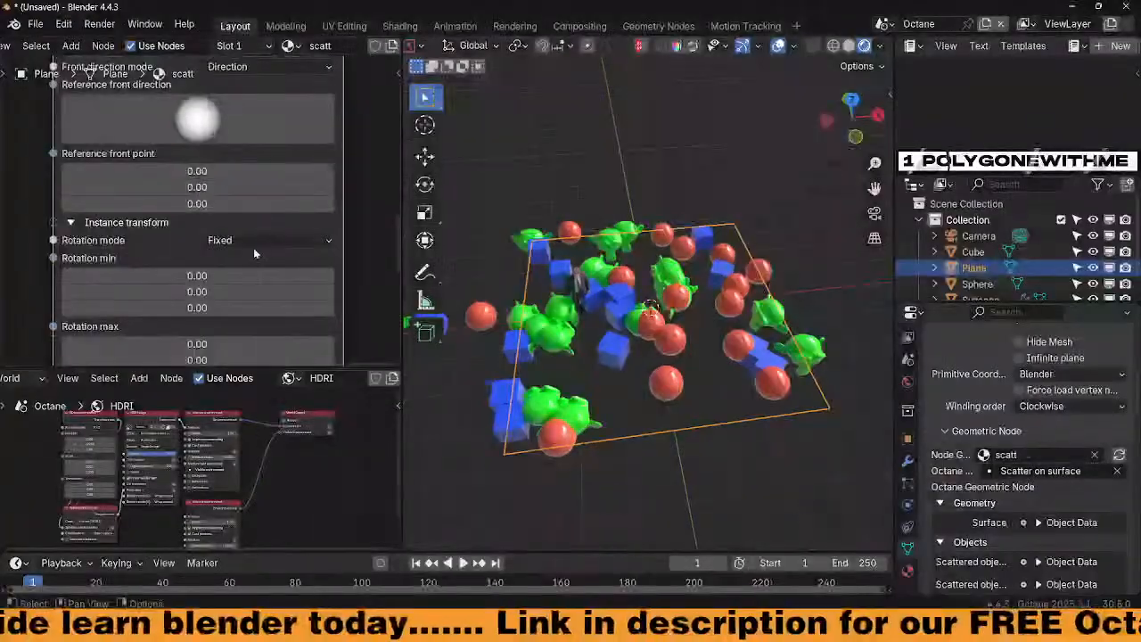
{"action": "middle_click_drag", "start_coordinate": [630, 356], "coordinate": [656, 335]}
{"action": "scroll", "coordinate": [621, 317], "scroll_direction": "up", "scroll_amount": 4}
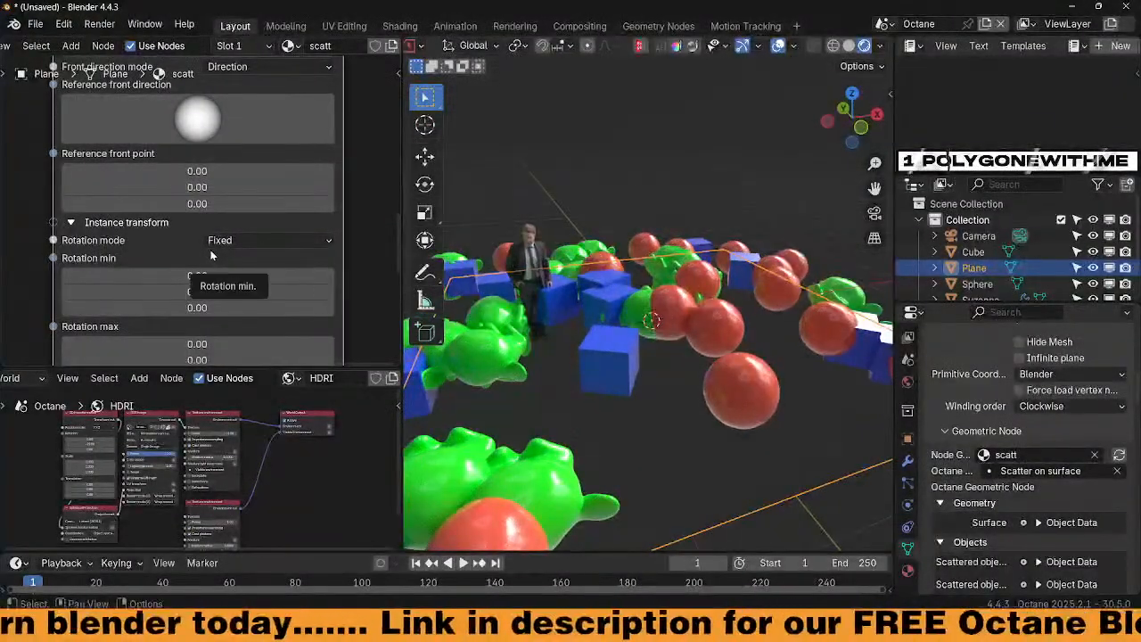
{"action": "middle_click_drag", "start_coordinate": [586, 354], "coordinate": [585, 384]}
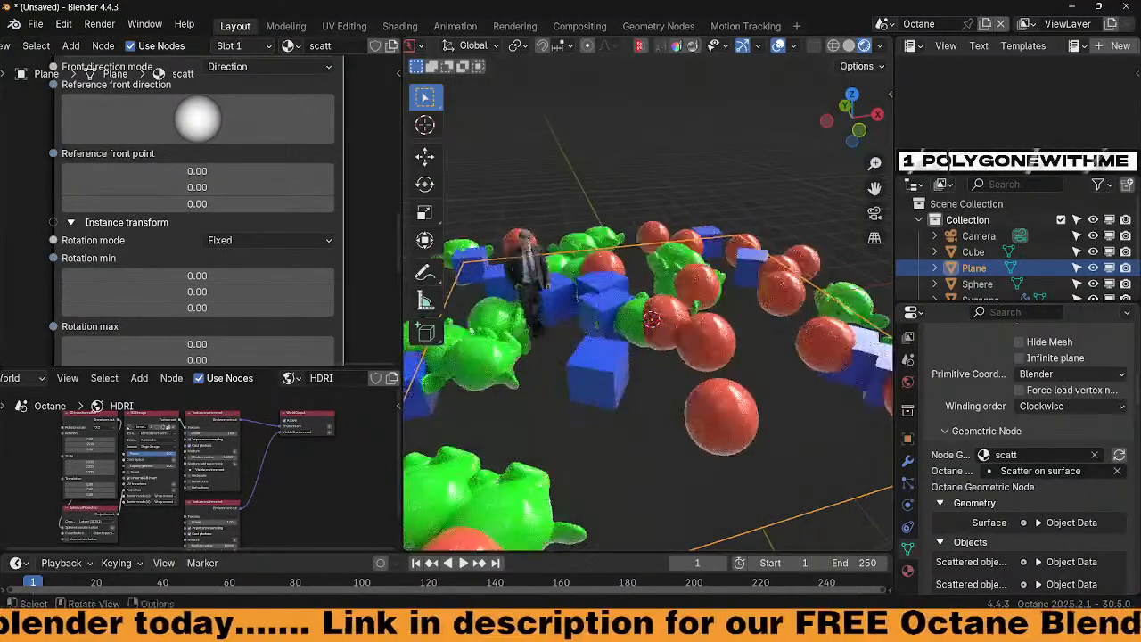
With Fixed rotation, try rotation max values such as Z 360, then reset them to zero
{"action": "left_click", "coordinate": [271, 241]}
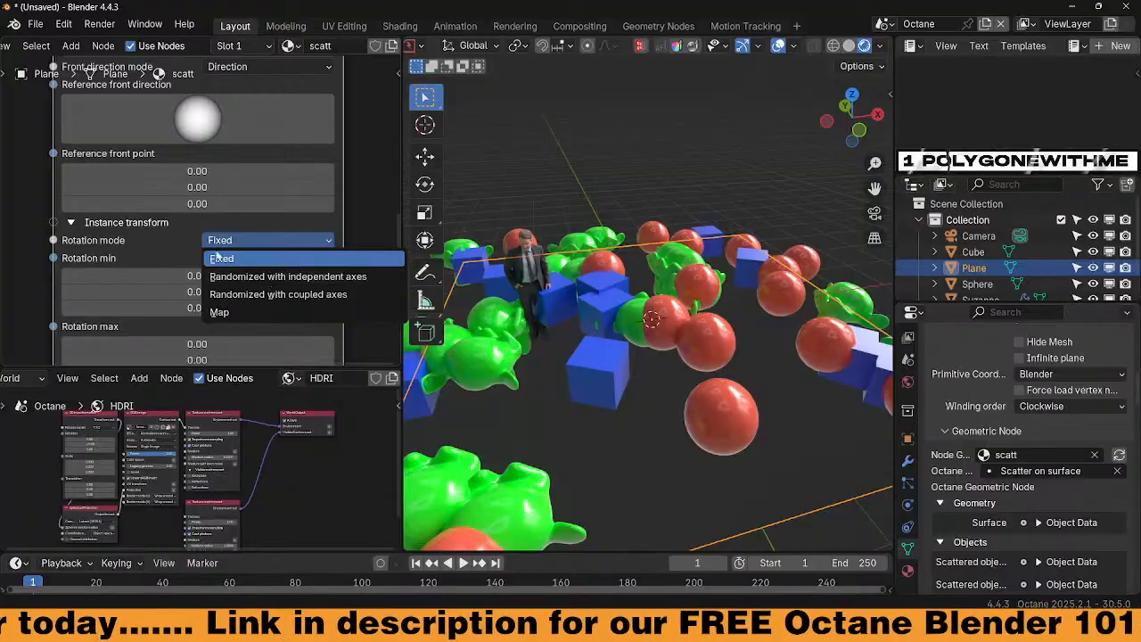
{"action": "left_click", "coordinate": [266, 259]}
{"action": "scroll", "coordinate": [181, 312], "scroll_direction": "down", "scroll_amount": 3}
{"action": "left_click_drag", "start_coordinate": [181, 314], "coordinate": [235, 314]}
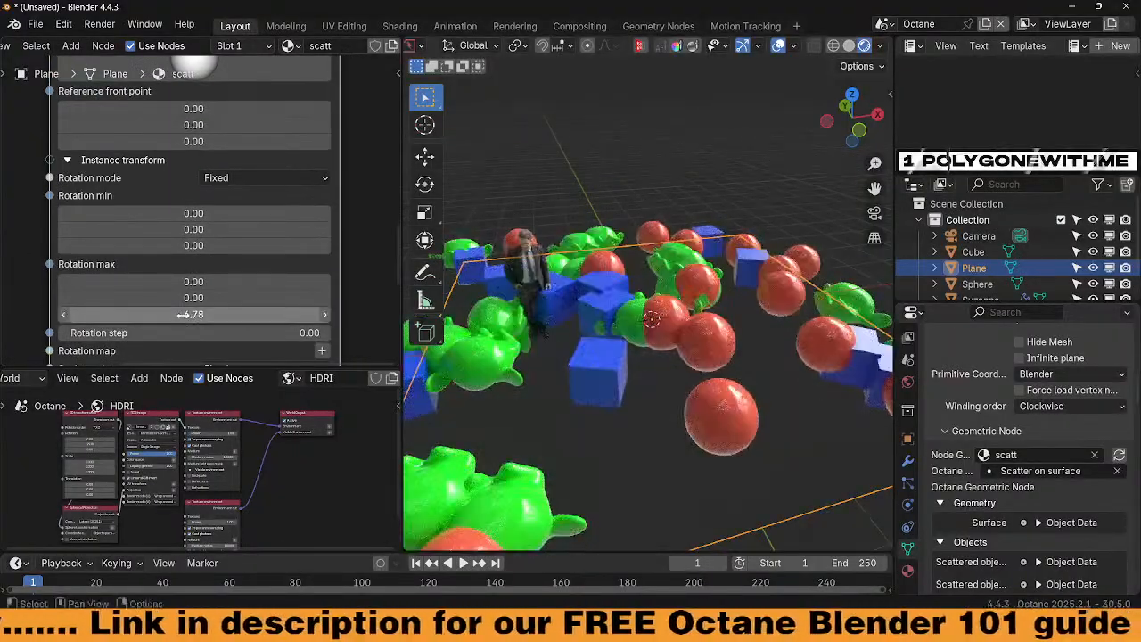
{"action": "left_click", "coordinate": [234, 314]}
{"action": "type", "text": "360"}
{"action": "key", "text": "Return"}
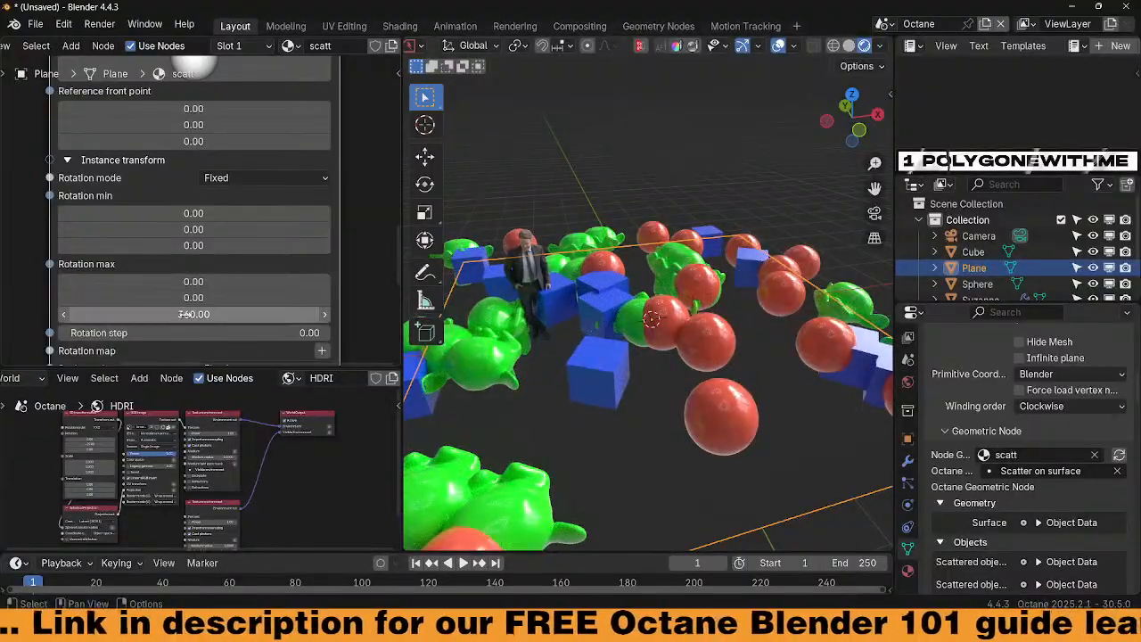
{"action": "left_click_drag", "start_coordinate": [182, 314], "coordinate": [131, 314]}
{"action": "left_click_drag", "start_coordinate": [211, 296], "coordinate": [205, 296]}
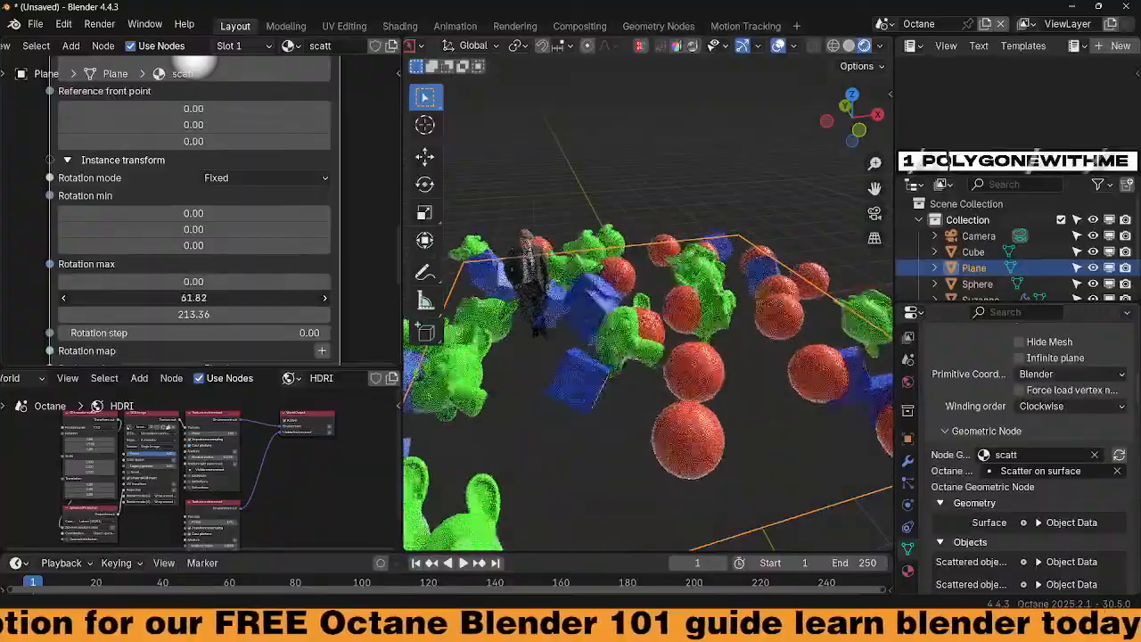
{"action": "mouse_move", "coordinate": [198, 298]}
{"action": "left_mouse_down"}
{"action": "mouse_move", "coordinate": [208, 298]}
{"action": "mouse_move", "coordinate": [198, 282]}
{"action": "left_mouse_up"}
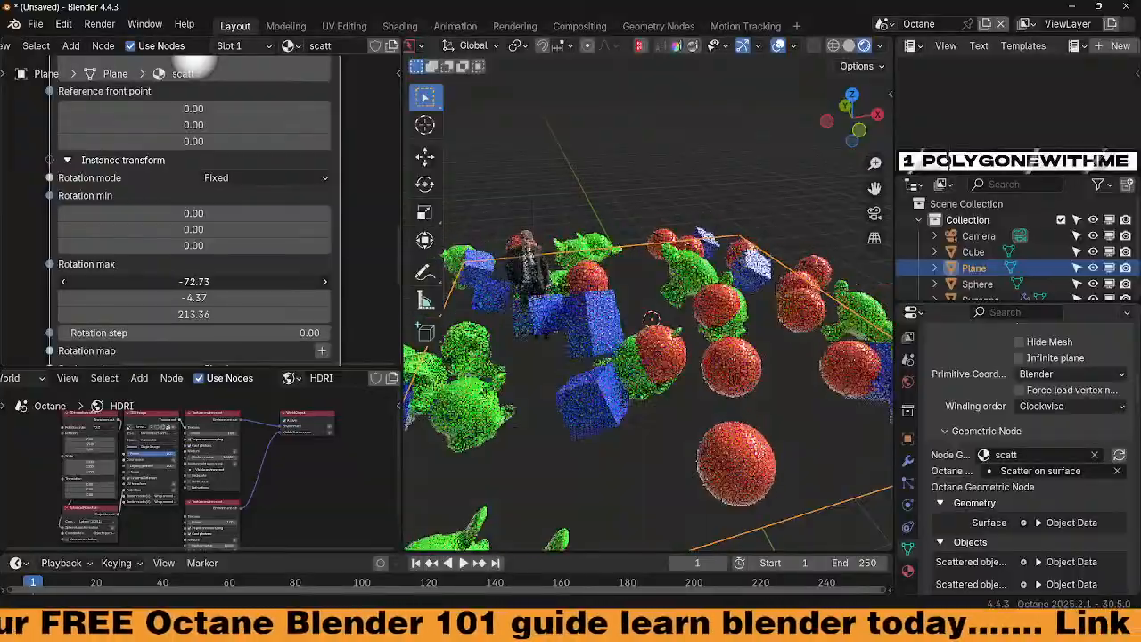
{"action": "left_click_drag", "start_coordinate": [198, 281], "coordinate": [203, 281]}
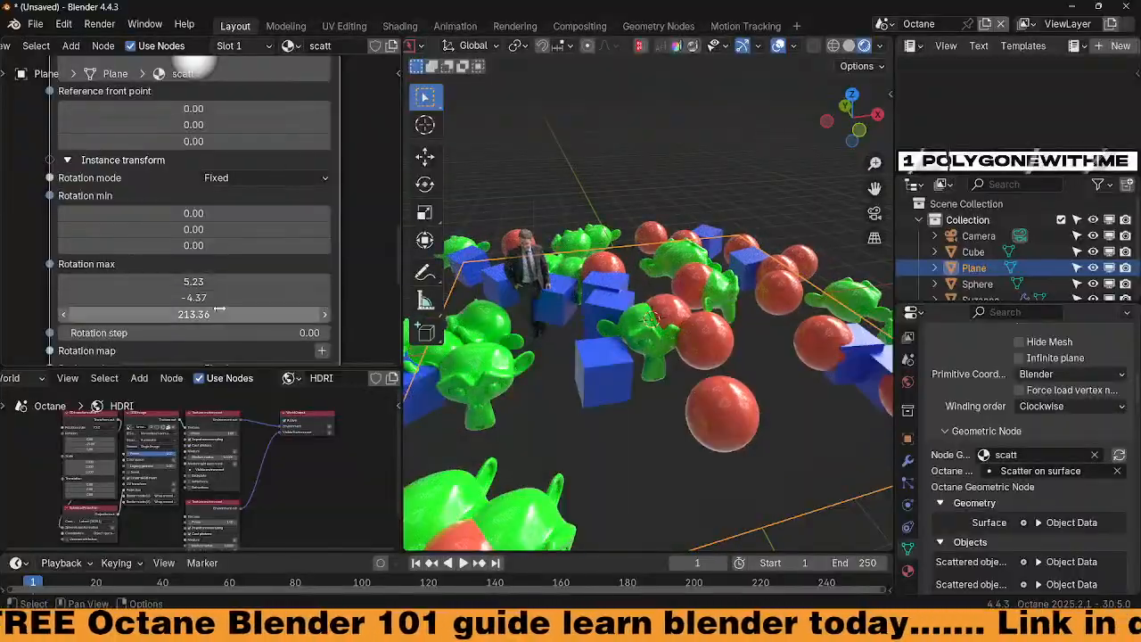
{"action": "key", "text": "Return"}
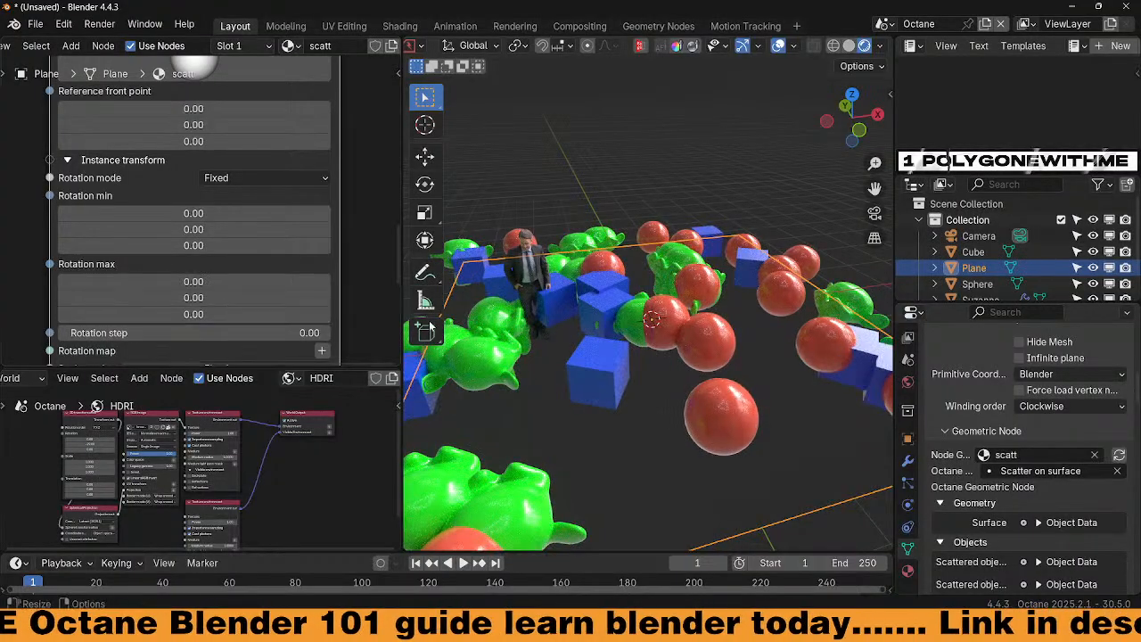
Set rotation mode to Randomized with independent axes and rotation max X to -11.83
{"action": "left_click", "coordinate": [284, 174]}
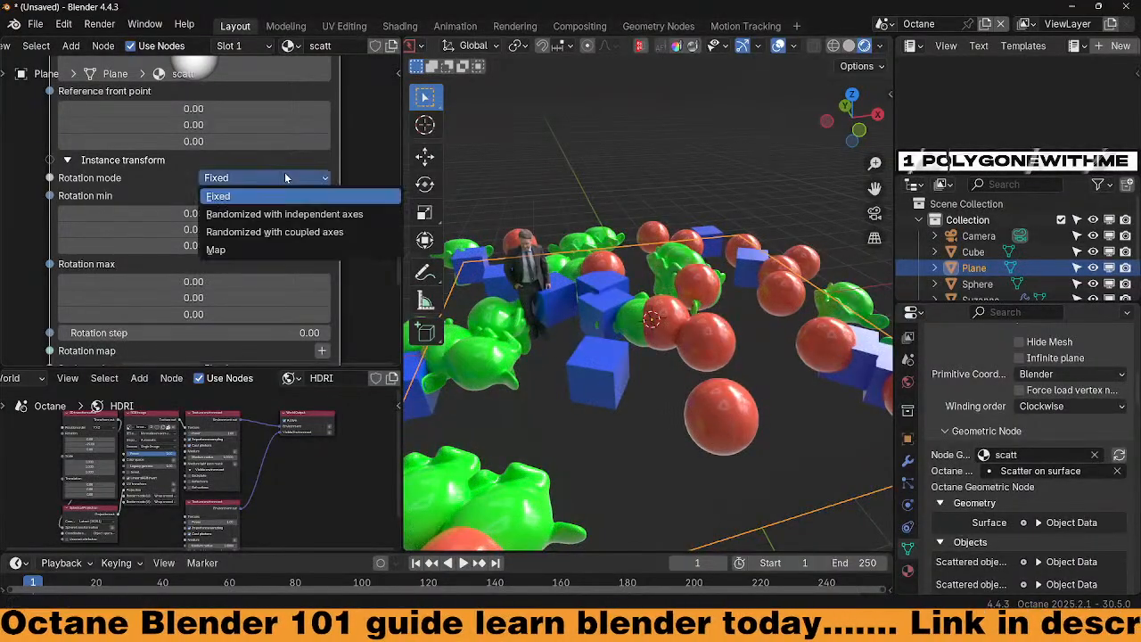
{"action": "left_click", "coordinate": [264, 216]}
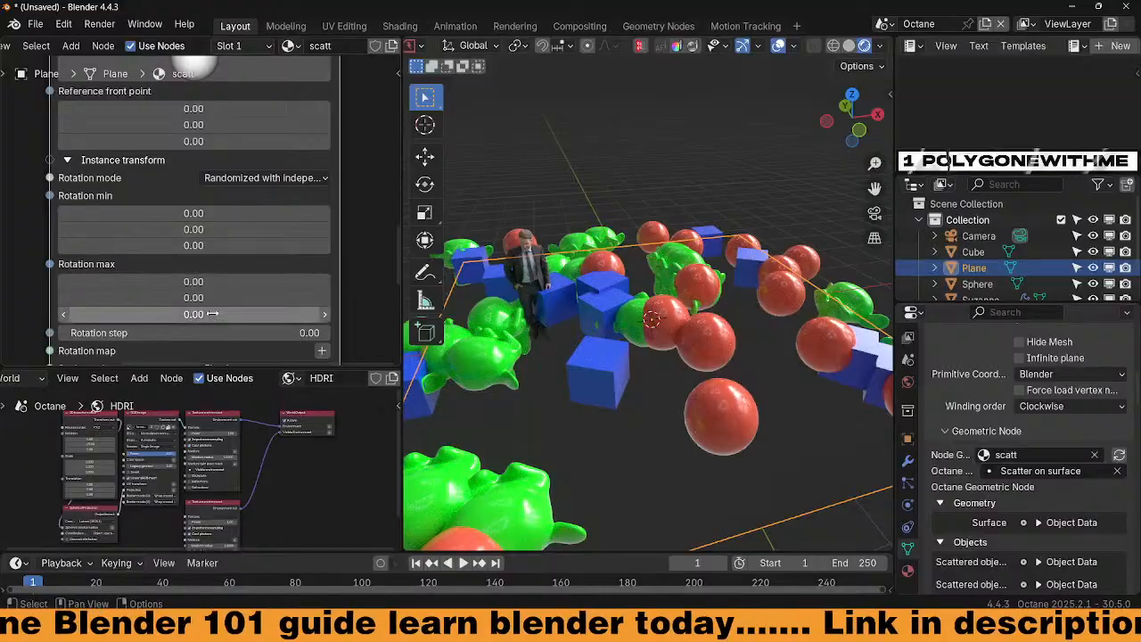
{"action": "left_click_drag", "start_coordinate": [214, 316], "coordinate": [214, 282]}
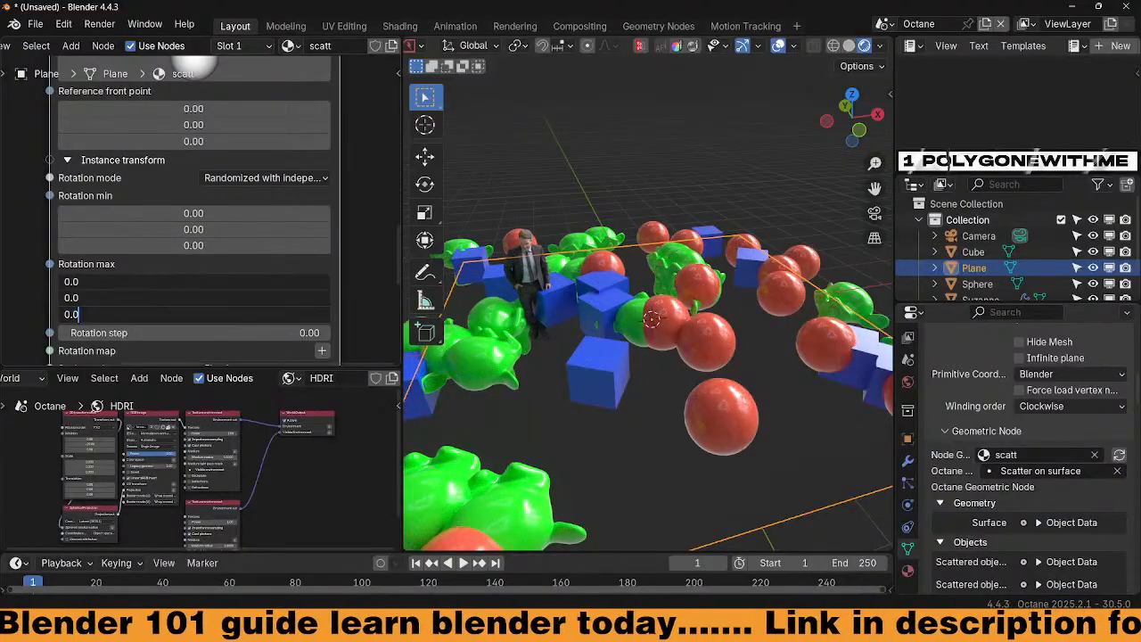
{"action": "key", "text": "Return"}
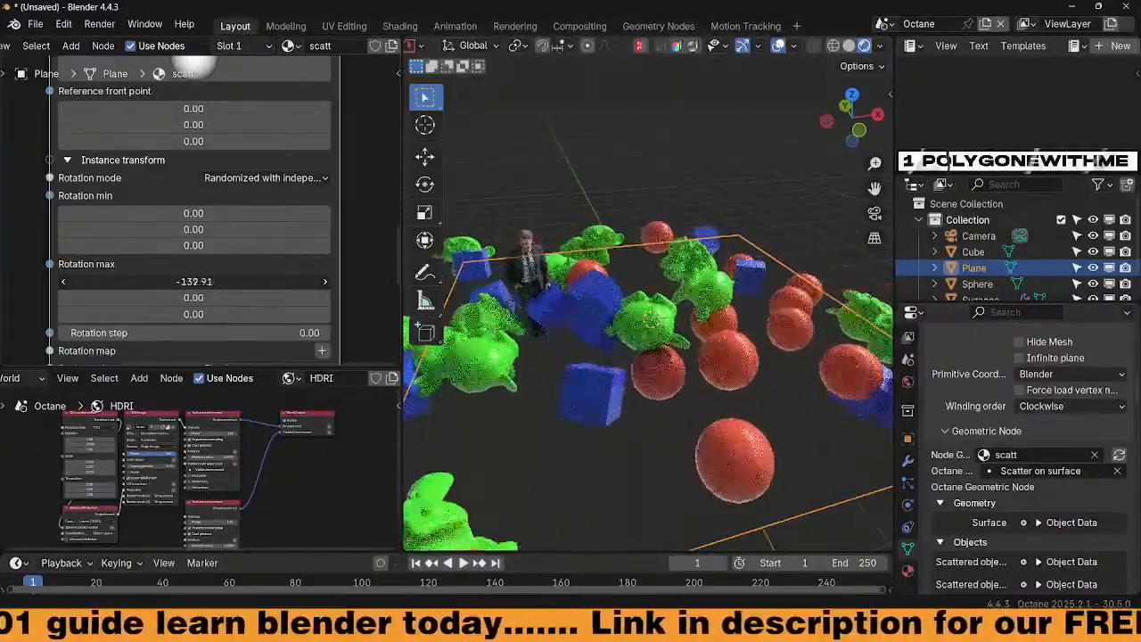
{"action": "mouse_move", "coordinate": [193, 281]}
{"action": "left_mouse_down"}
{"action": "mouse_move", "coordinate": [151, 281]}
{"action": "mouse_move", "coordinate": [178, 282]}
{"action": "left_mouse_up"}
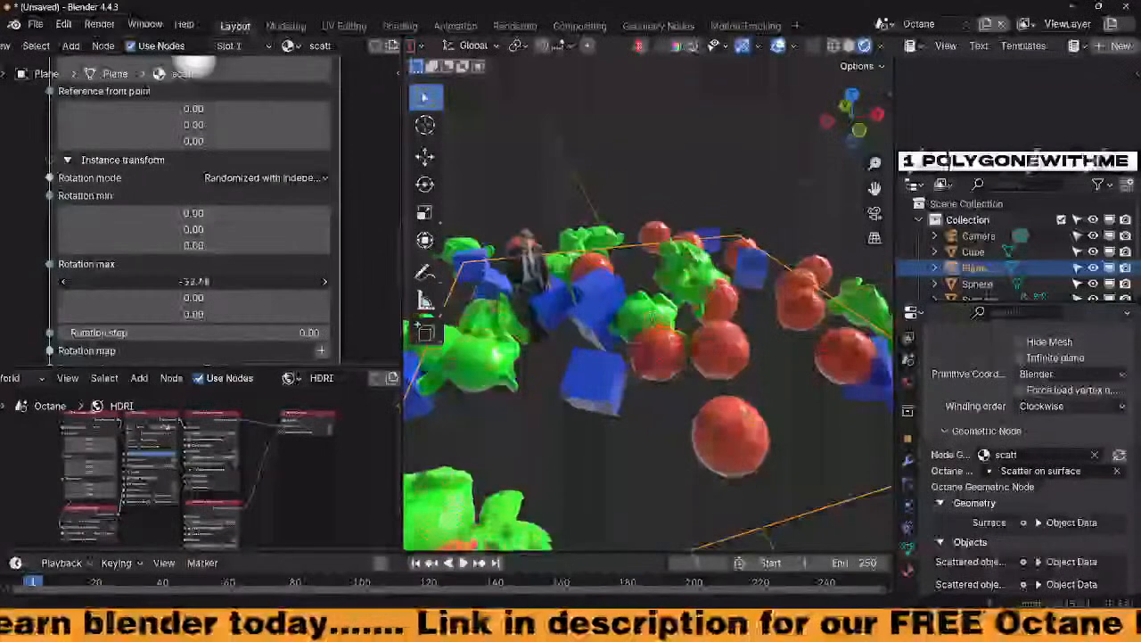
{"action": "mouse_move", "coordinate": [193, 282]}
{"action": "left_mouse_down"}
{"action": "mouse_move", "coordinate": [137, 281]}
{"action": "mouse_move", "coordinate": [240, 282]}
{"action": "mouse_move", "coordinate": [213, 282]}
{"action": "left_mouse_up"}
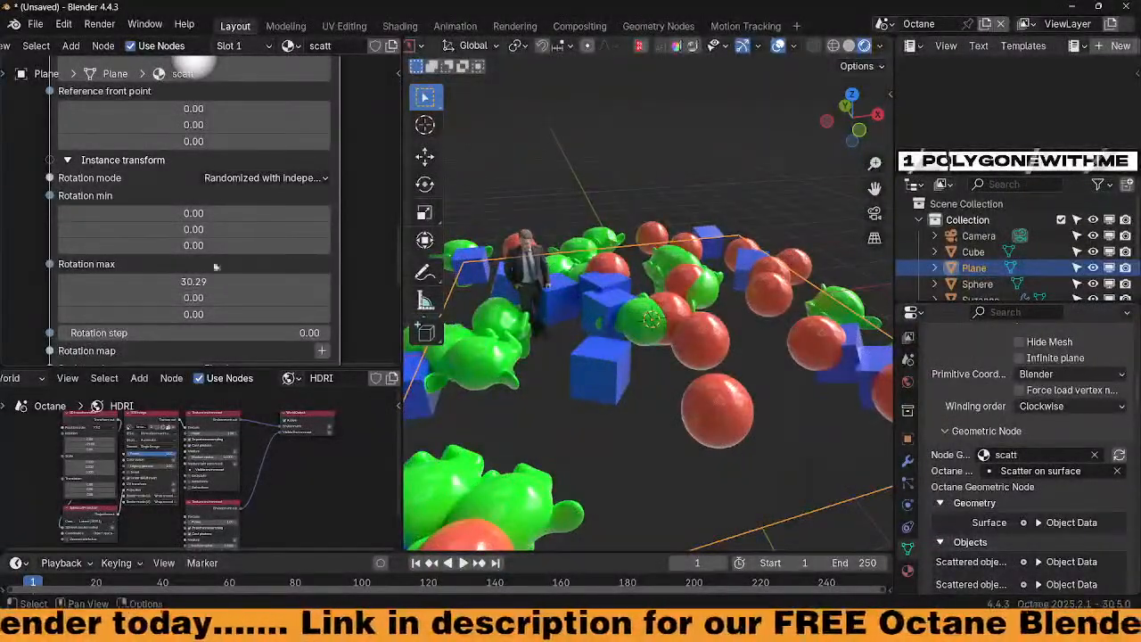
{"action": "left_click_drag", "start_coordinate": [194, 214], "coordinate": [232, 214]}
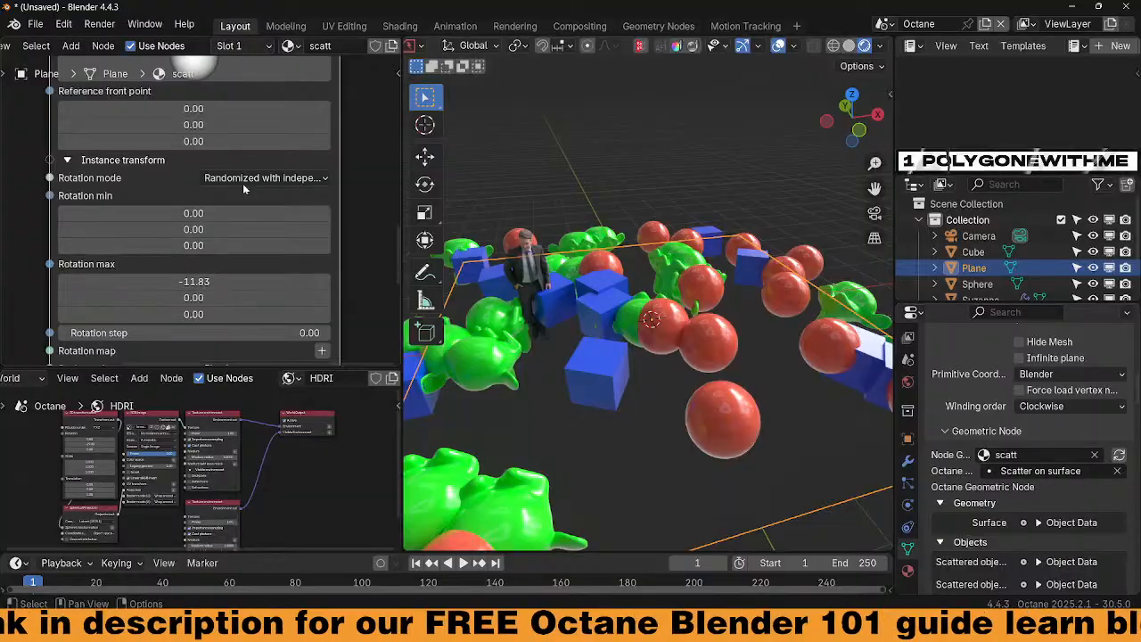
Use coupled-axes random rotation with min X -12.68 and max -35.48, -9.58, -9.58
{"action": "left_click", "coordinate": [300, 178]}
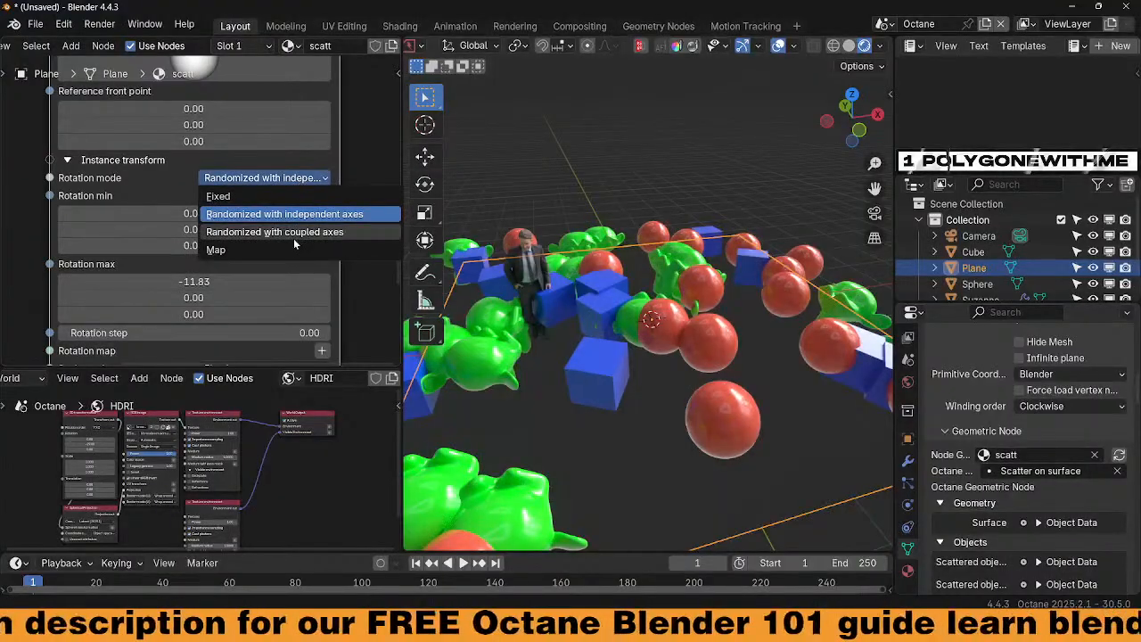
{"action": "left_click", "coordinate": [294, 234]}
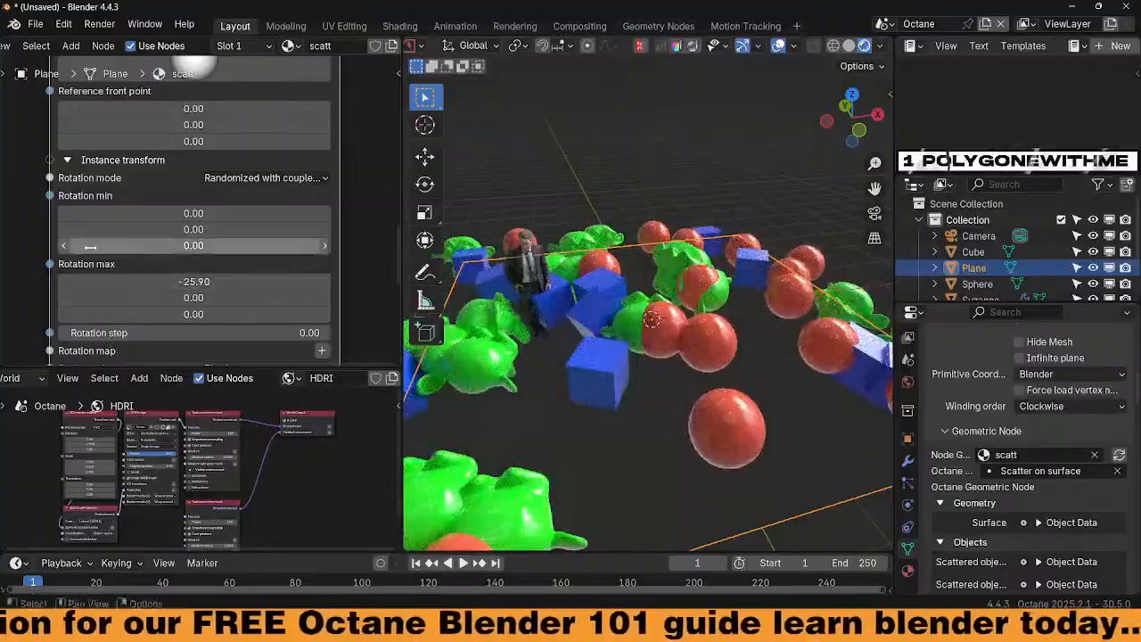
{"action": "left_click_drag", "start_coordinate": [194, 213], "coordinate": [190, 213]}
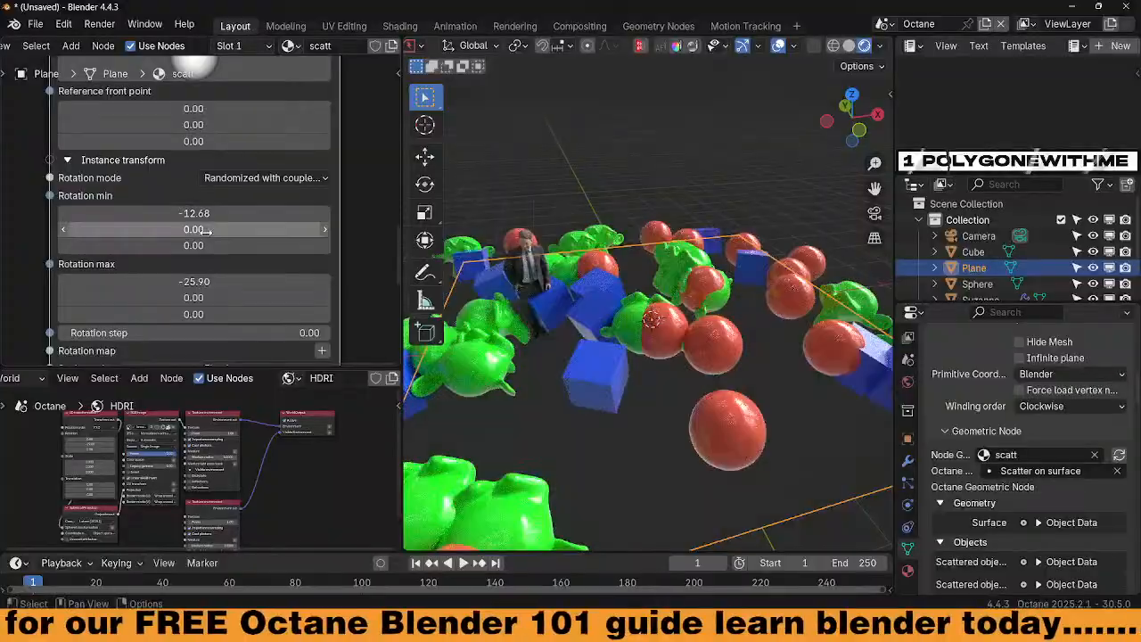
{"action": "left_click_drag", "start_coordinate": [191, 314], "coordinate": [178, 283]}
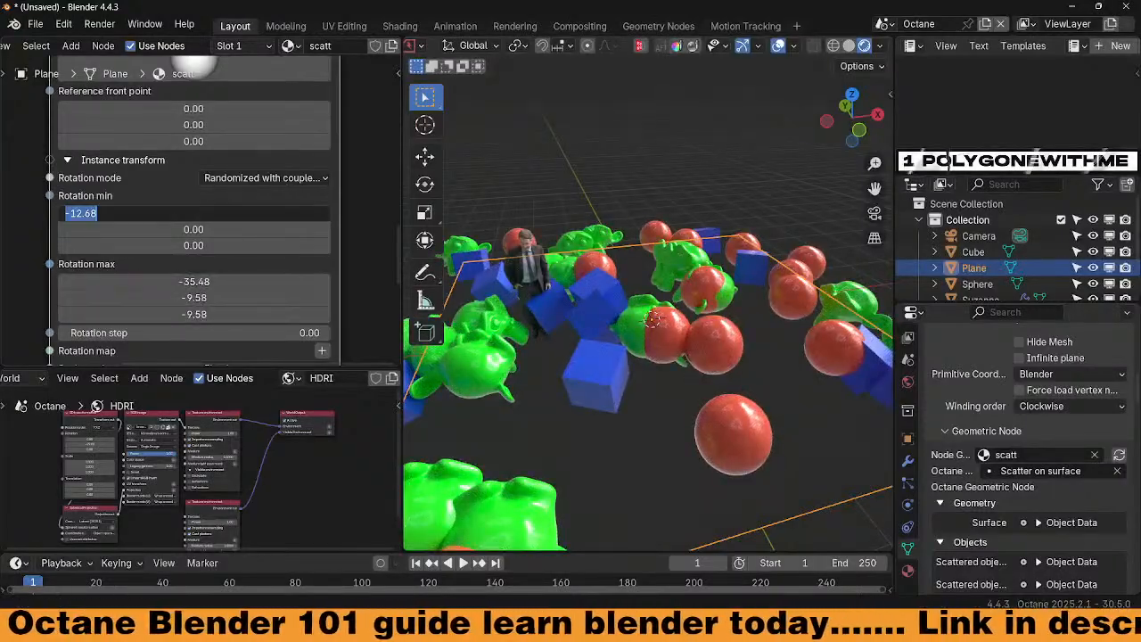
{"action": "left_click", "coordinate": [290, 178]}
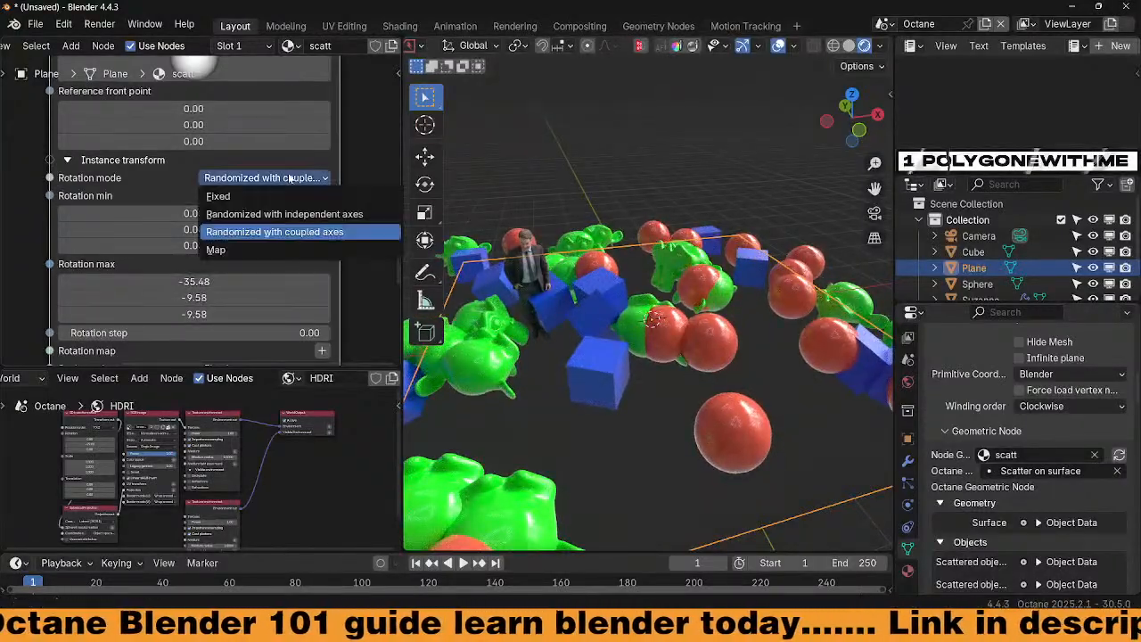
Set rotation mode to Map and connect an Octane Noise texture into the Rotation map
{"action": "left_click", "coordinate": [269, 247]}
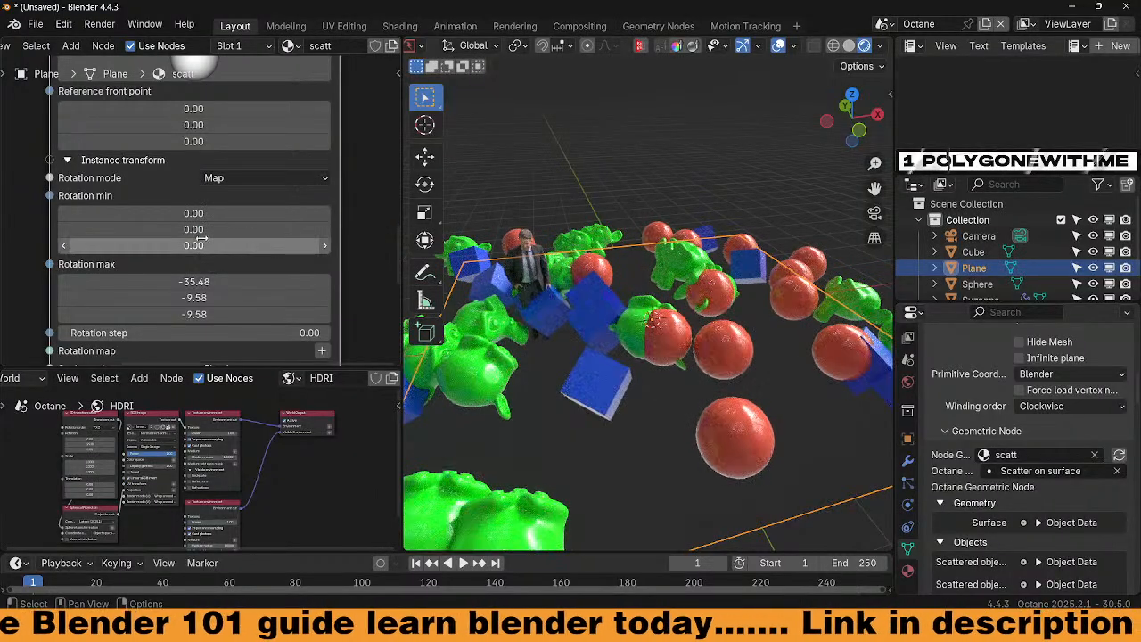
{"action": "scroll", "coordinate": [204, 214], "scroll_direction": "down", "scroll_amount": 2}
{"action": "middle_click_drag", "start_coordinate": [221, 238], "coordinate": [252, 199]}
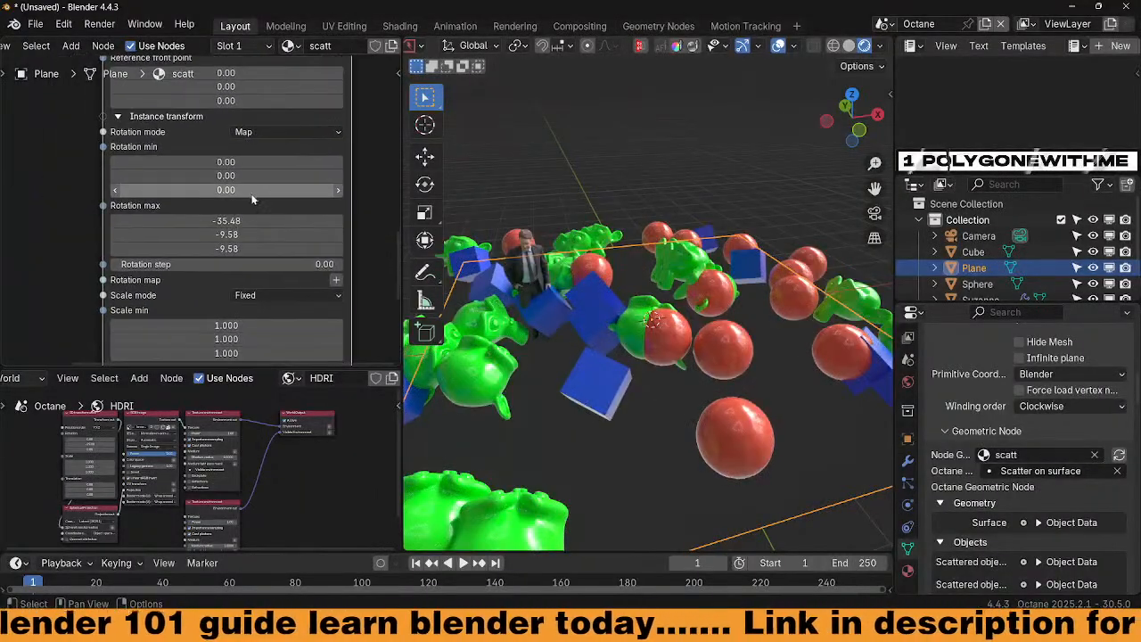
{"action": "left_click", "coordinate": [335, 282]}
{"action": "mouse_move", "coordinate": [317, 306]}
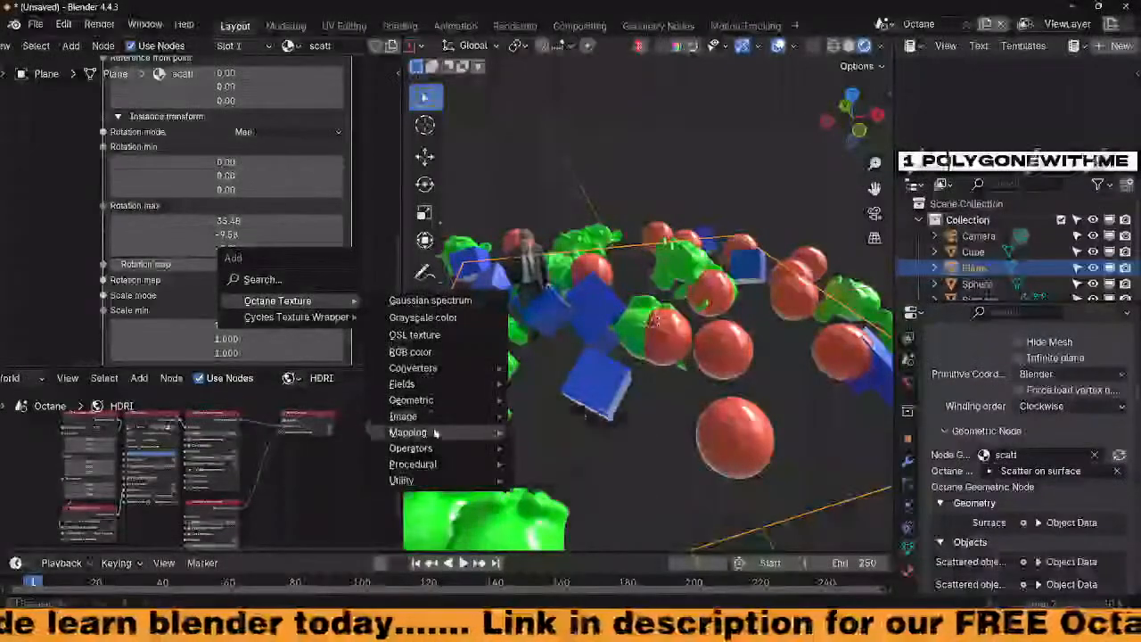
{"action": "mouse_move", "coordinate": [435, 465]}
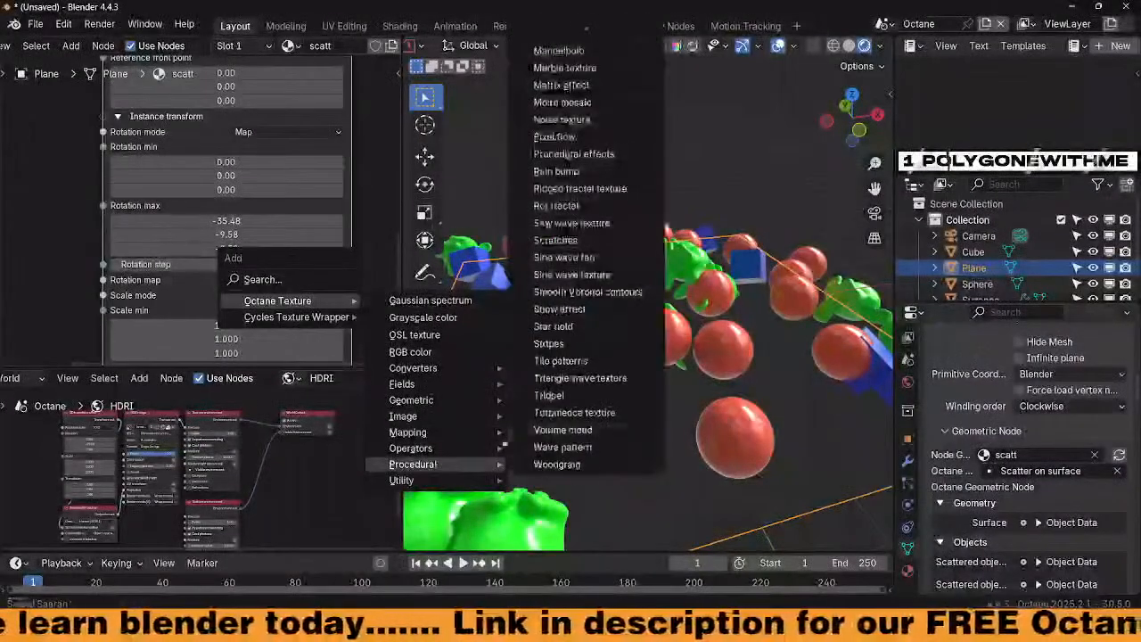
{"action": "left_click", "coordinate": [571, 120]}
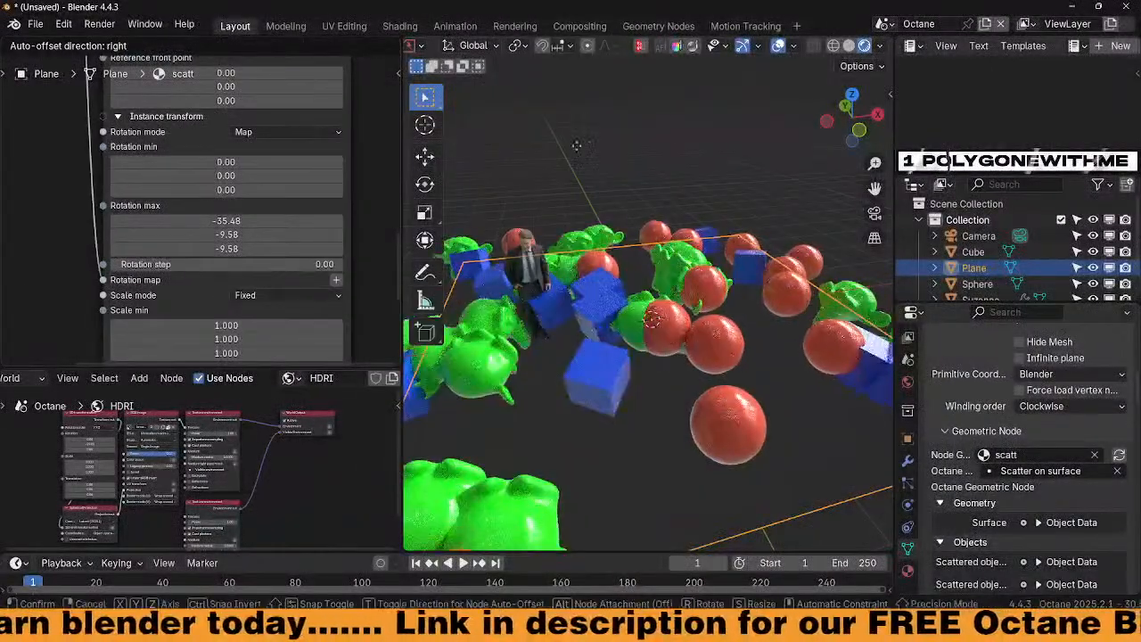
{"action": "left_click", "coordinate": [101, 132]}
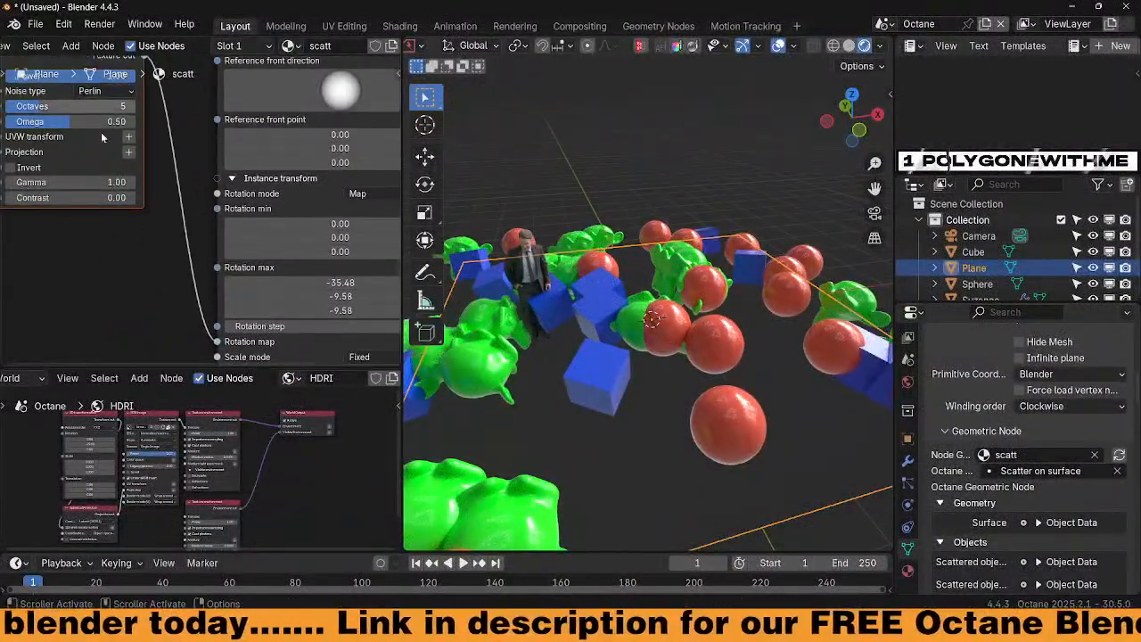
Tweak the Noise texture to Octaves 16, Omega 0.88 and Gamma 2.68
{"action": "left_click_drag", "start_coordinate": [131, 118], "coordinate": [130, 249]}
{"action": "middle_click_drag", "start_coordinate": [135, 288], "coordinate": [136, 174]}
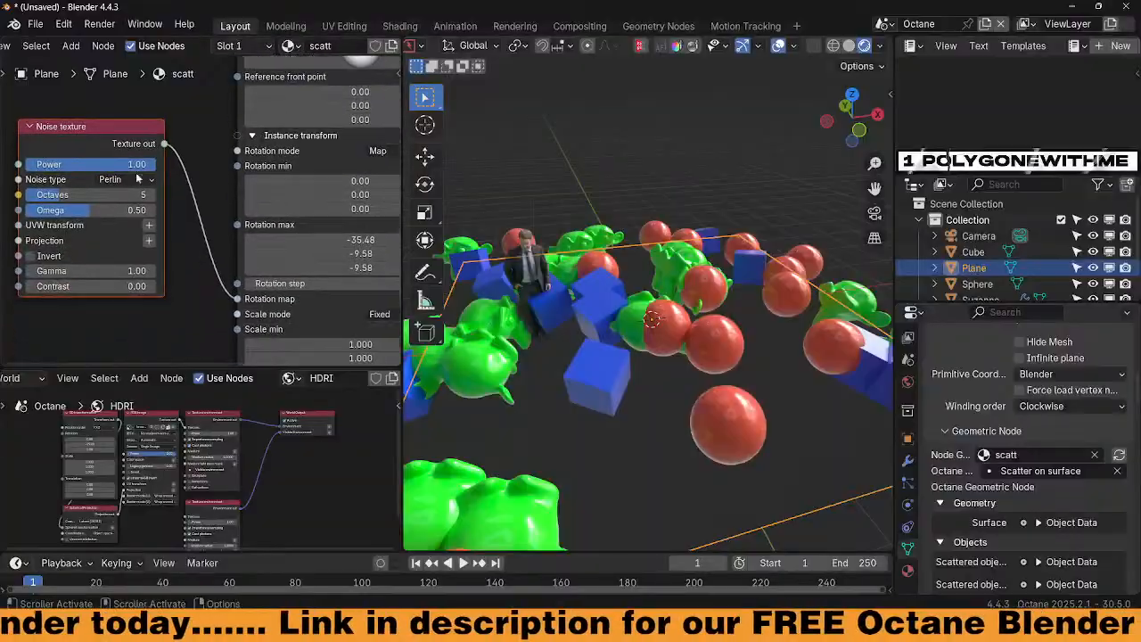
{"action": "left_click_drag", "start_coordinate": [78, 273], "coordinate": [44, 273]}
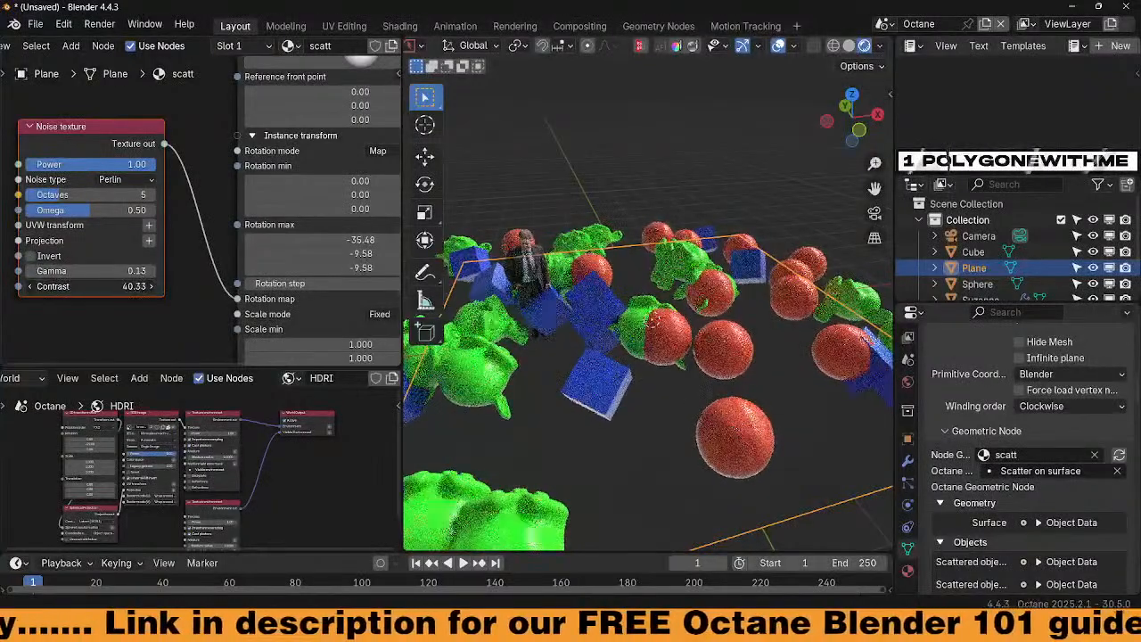
{"action": "left_click_drag", "start_coordinate": [82, 213], "coordinate": [169, 213]}
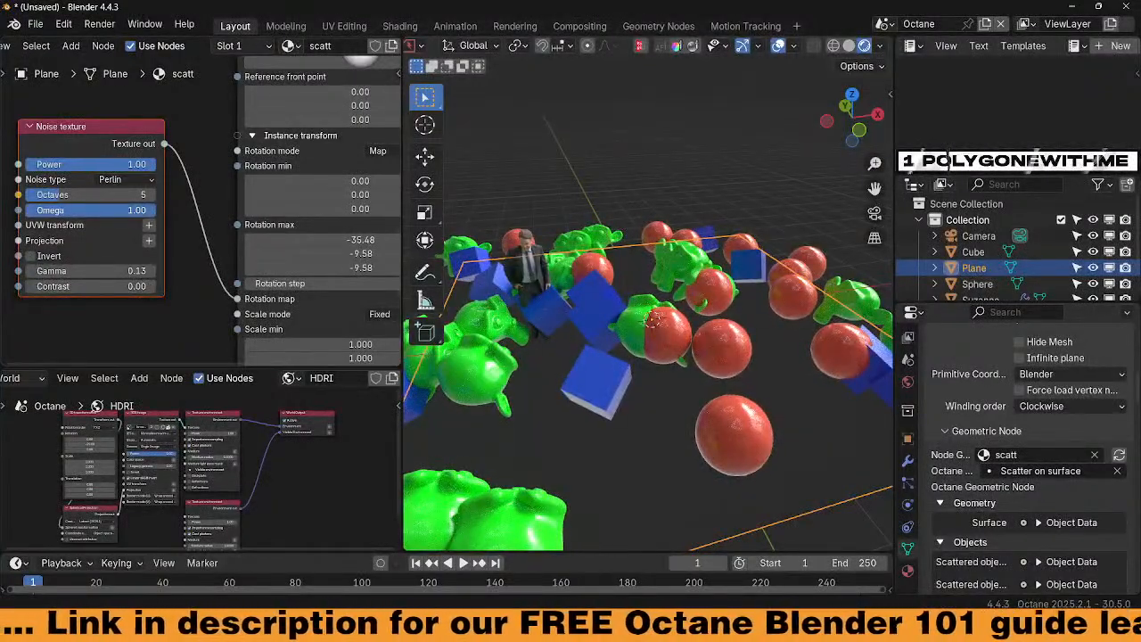
{"action": "left_click_drag", "start_coordinate": [18, 194], "coordinate": [159, 199]}
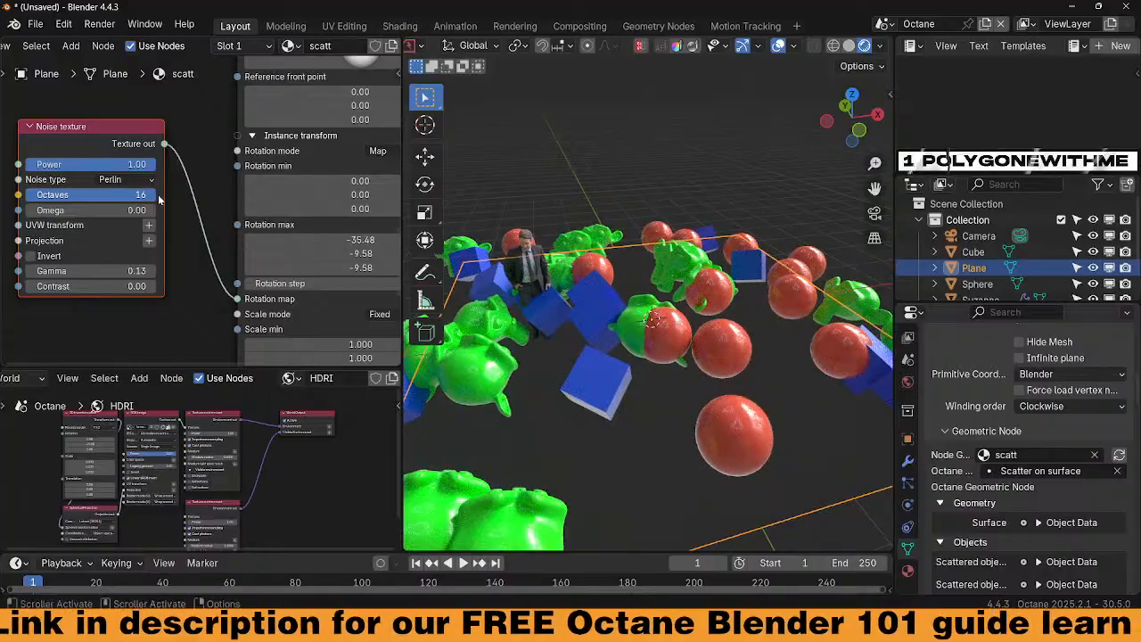
{"action": "left_click_drag", "start_coordinate": [25, 210], "coordinate": [140, 211]}
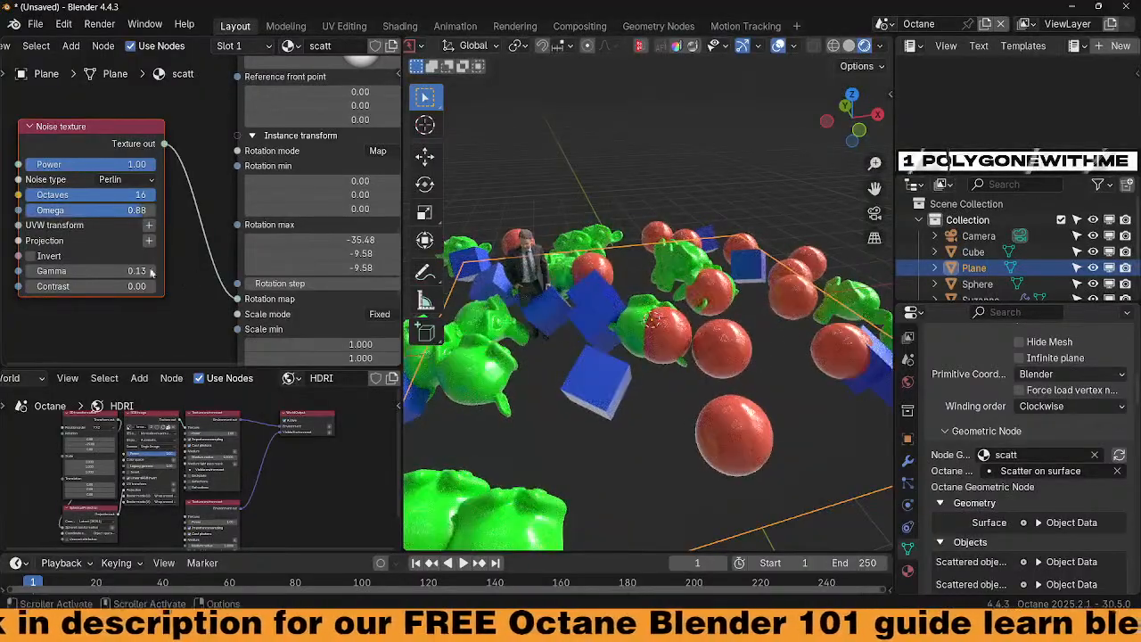
{"action": "left_click_drag", "start_coordinate": [85, 271], "coordinate": [147, 271]}
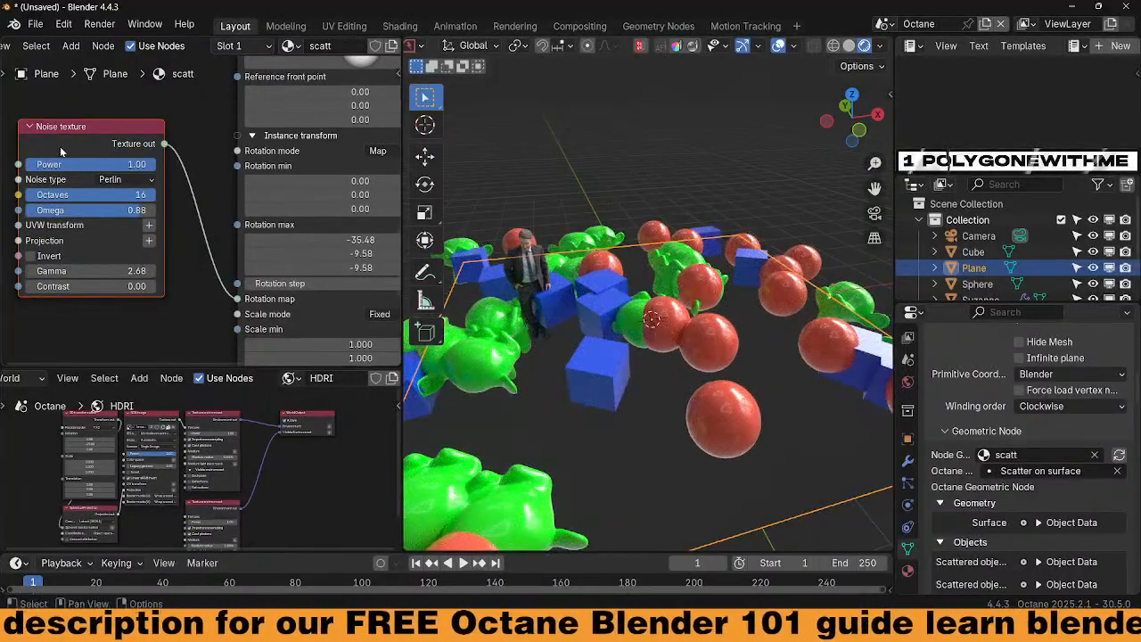
Delete the Noise texture and set all three rotation max values to 0
{"action": "key", "text": "x"}
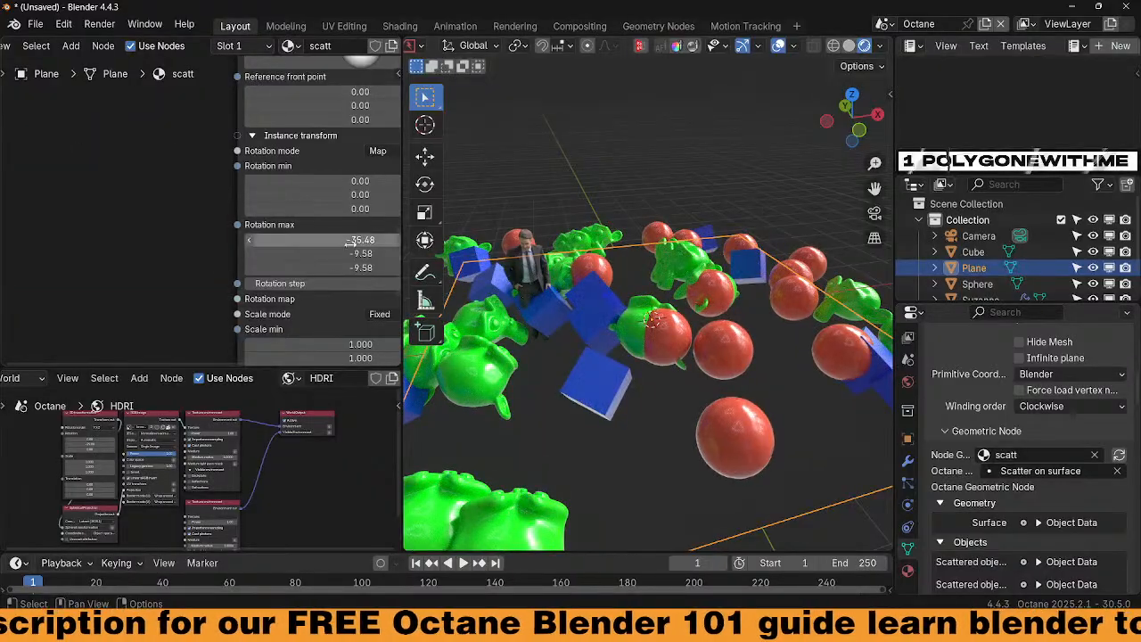
{"action": "middle_click_drag", "start_coordinate": [342, 253], "coordinate": [161, 183]}
{"action": "middle_click_drag", "start_coordinate": [341, 230], "coordinate": [345, 284]}
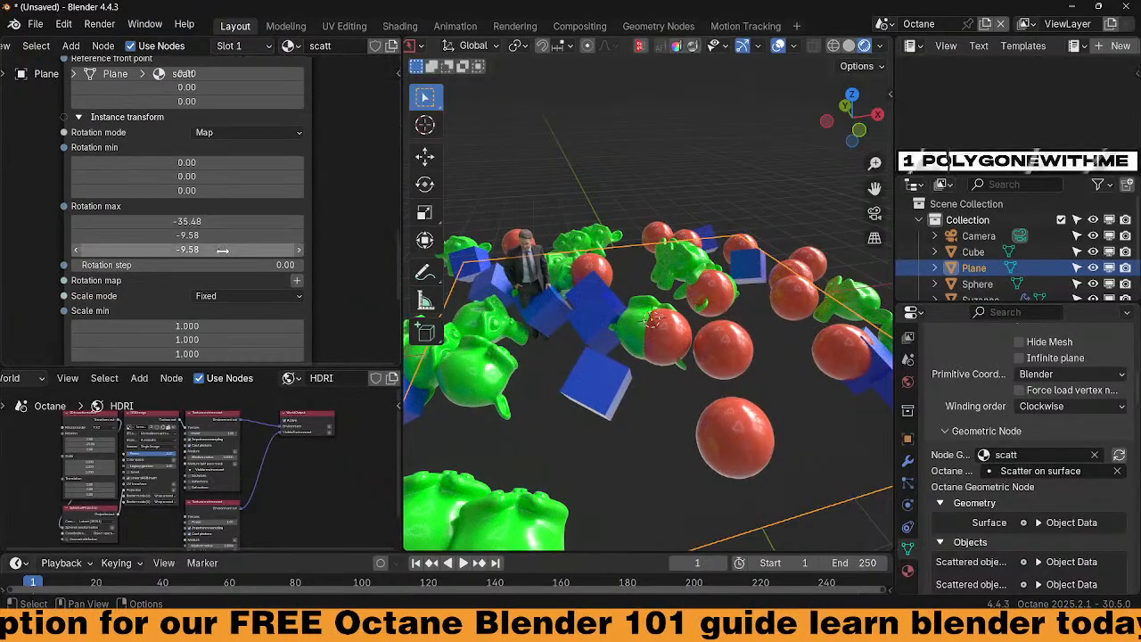
{"action": "left_click_drag", "start_coordinate": [221, 250], "coordinate": [222, 222]}
{"action": "type", "text": "0"}
{"action": "key", "text": "Return"}
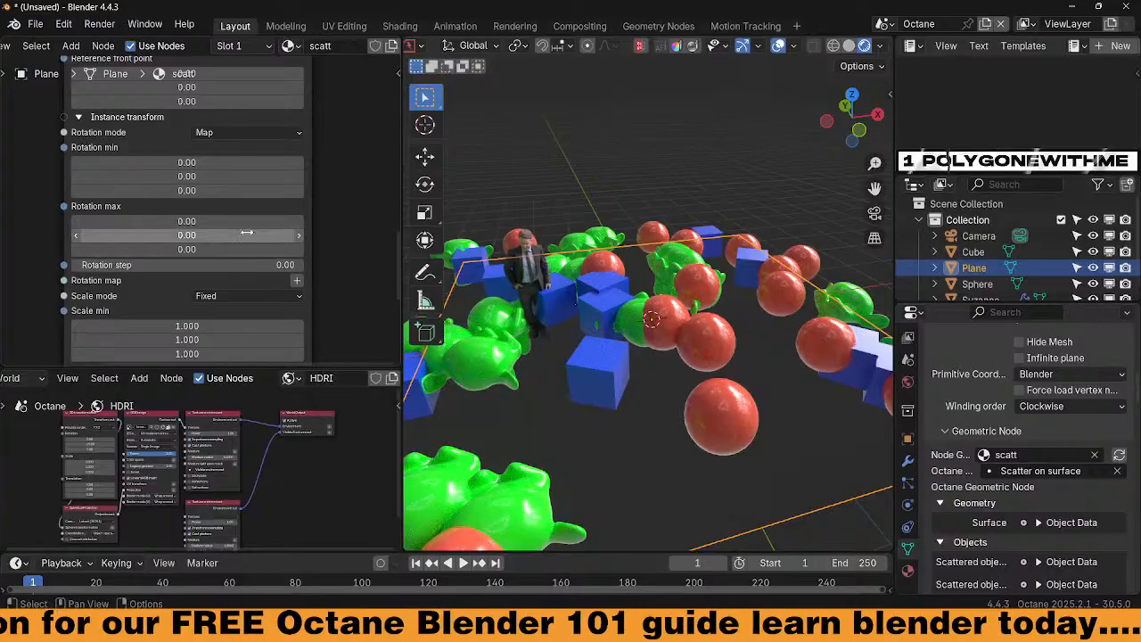
Return rotation mode to Randomized with independent axes and nudge scale max upward
{"action": "mouse_move", "coordinate": [319, 178]}
{"action": "middle_mouse_down"}
{"action": "mouse_move", "coordinate": [313, 250]}
{"action": "mouse_move", "coordinate": [316, 176]}
{"action": "middle_mouse_up"}
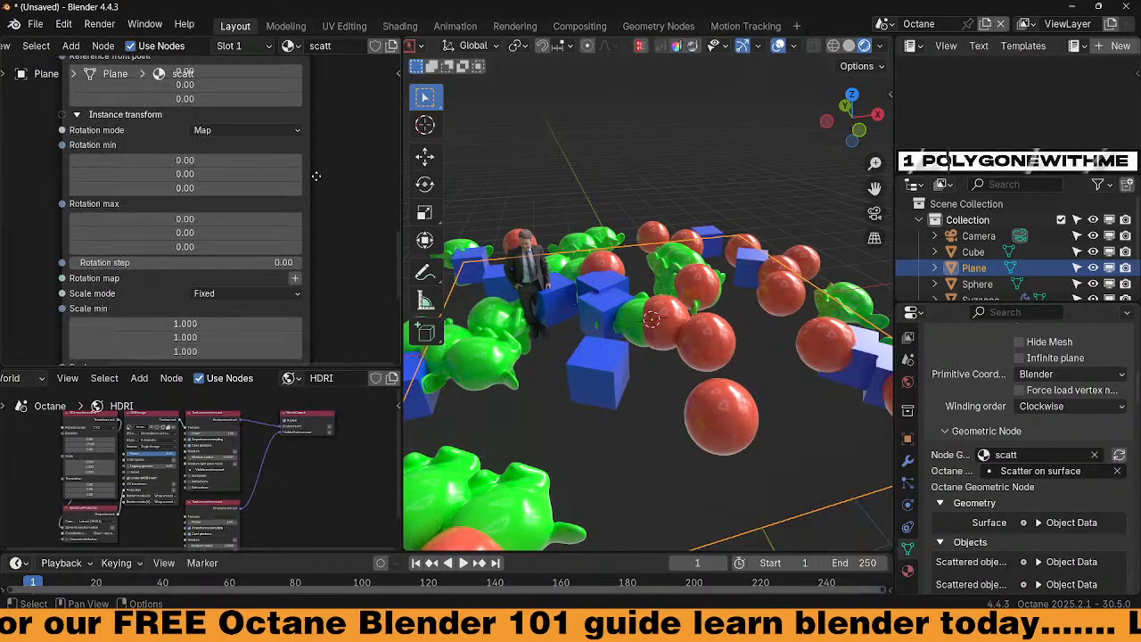
{"action": "middle_click_drag", "start_coordinate": [333, 257], "coordinate": [329, 247]}
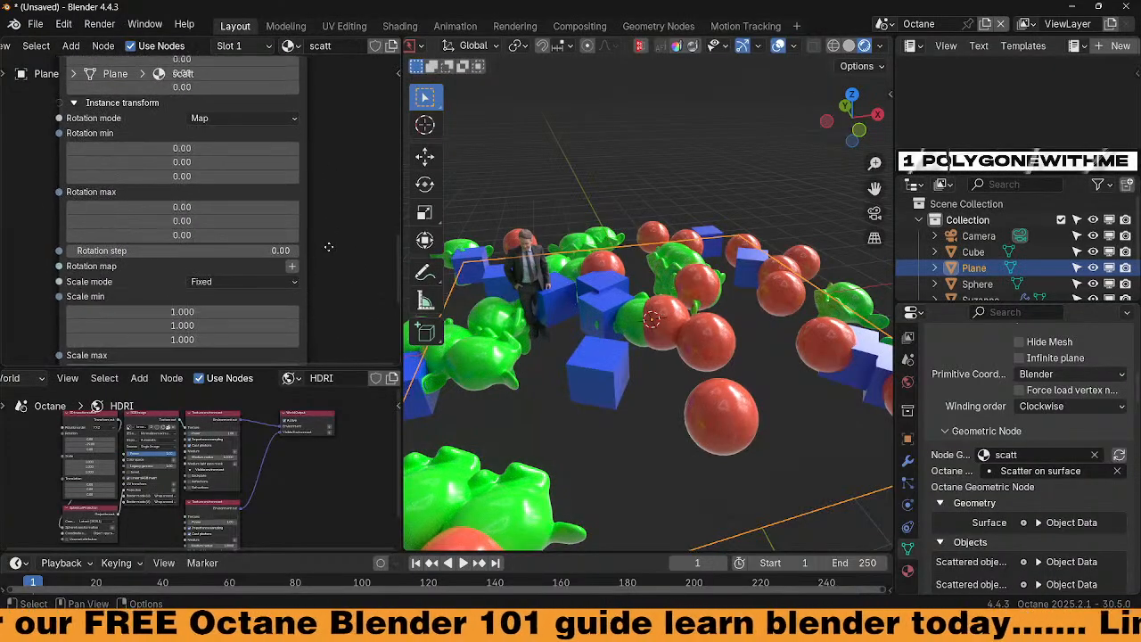
{"action": "left_click", "coordinate": [263, 121]}
{"action": "left_click", "coordinate": [257, 163]}
{"action": "middle_click_drag", "start_coordinate": [308, 307], "coordinate": [316, 180]}
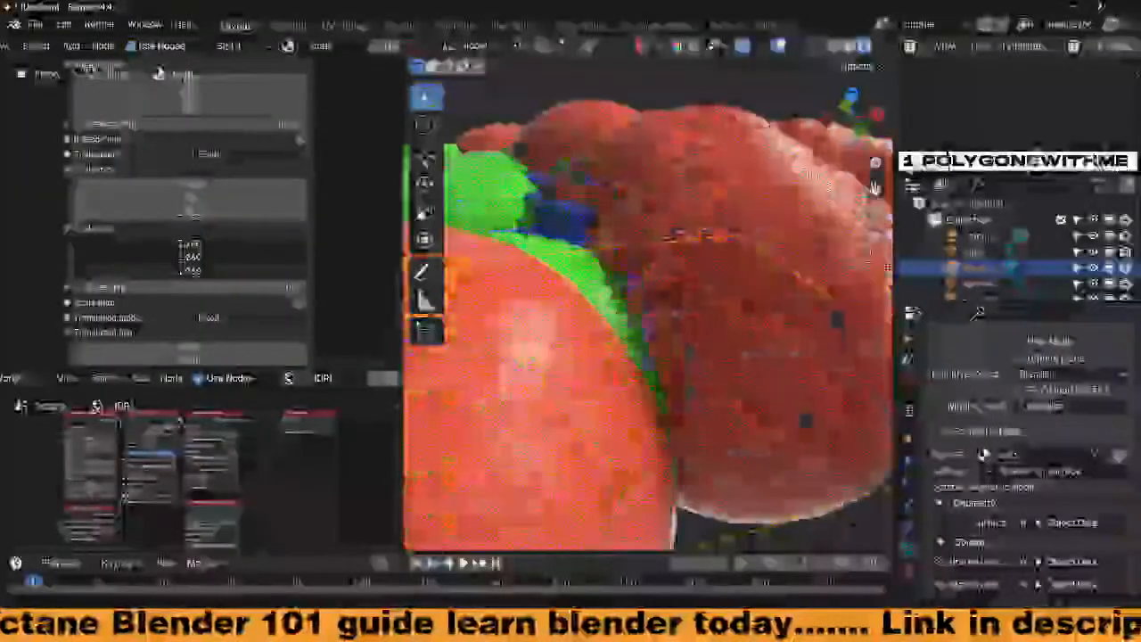
{"action": "mouse_move", "coordinate": [189, 257]}
{"action": "left_mouse_down"}
{"action": "mouse_move", "coordinate": [169, 257]}
{"action": "mouse_move", "coordinate": [180, 257]}
{"action": "left_mouse_up"}
Set scale mode to Randomized with independent axes, trying scale max 3.560
{"action": "left_click", "coordinate": [219, 155]}
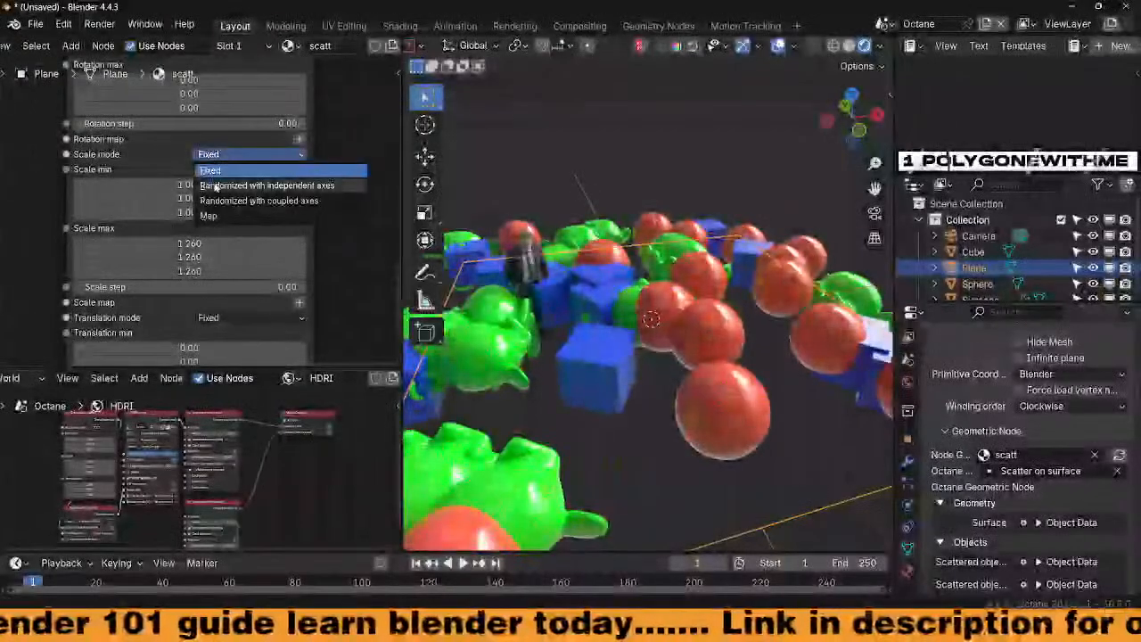
{"action": "left_click", "coordinate": [217, 185]}
{"action": "left_click_drag", "start_coordinate": [178, 271], "coordinate": [214, 271]}
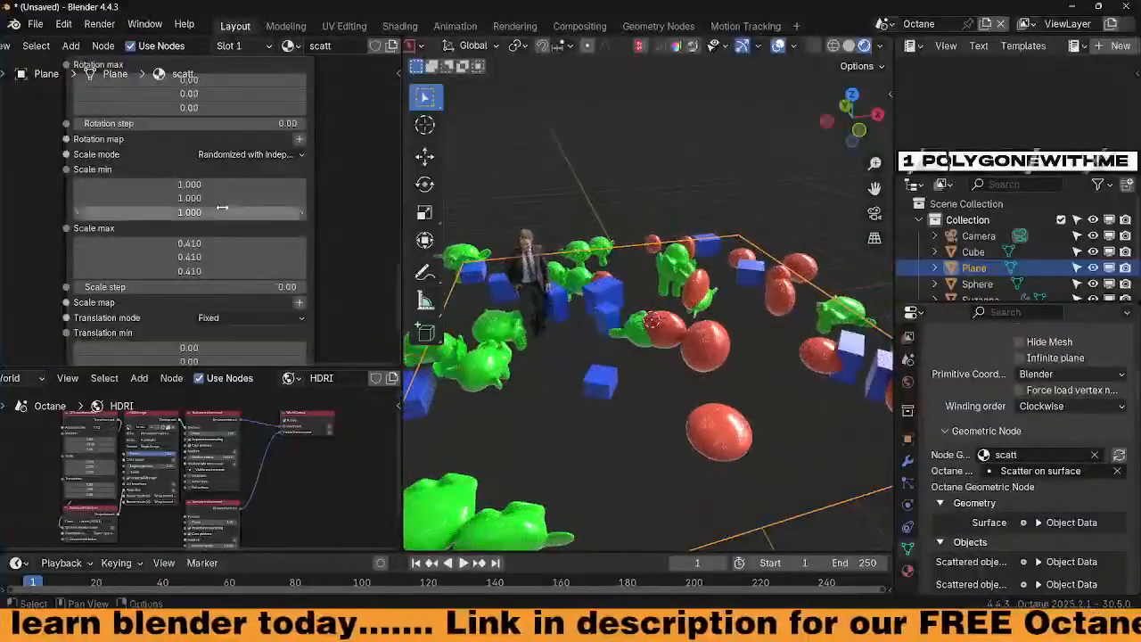
Switch scale to coupled-axes randomization with max 0.860 and min 0.100, 0.200, 0.200
{"action": "left_click", "coordinate": [278, 155]}
{"action": "left_click", "coordinate": [289, 202]}
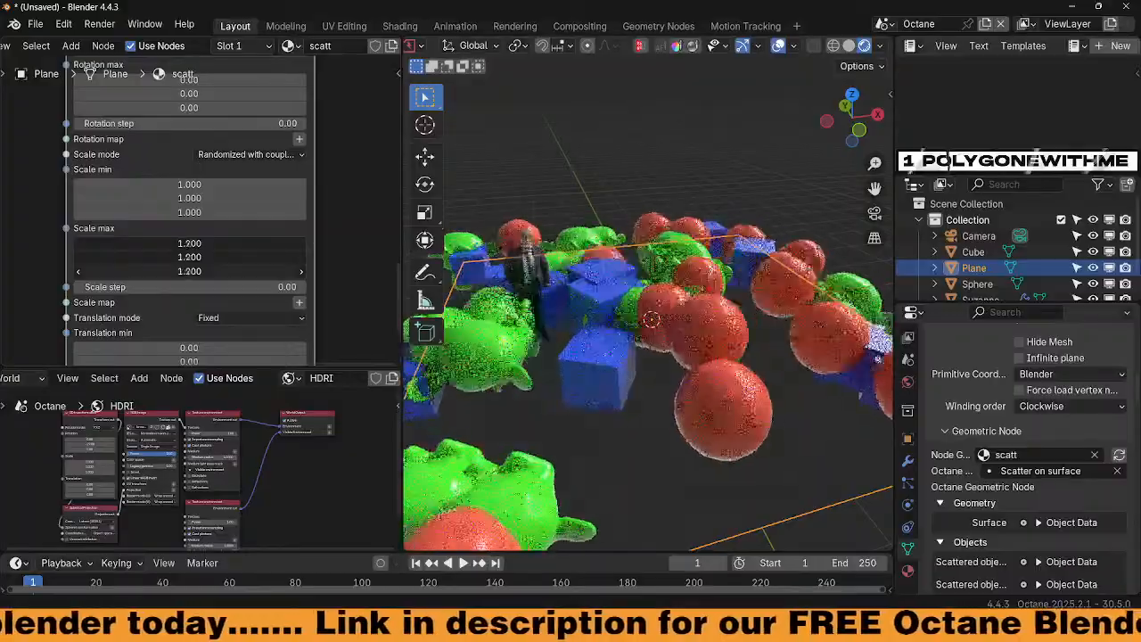
{"action": "left_click_drag", "start_coordinate": [189, 271], "coordinate": [80, 271]}
{"action": "left_click_drag", "start_coordinate": [189, 271], "coordinate": [223, 271]}
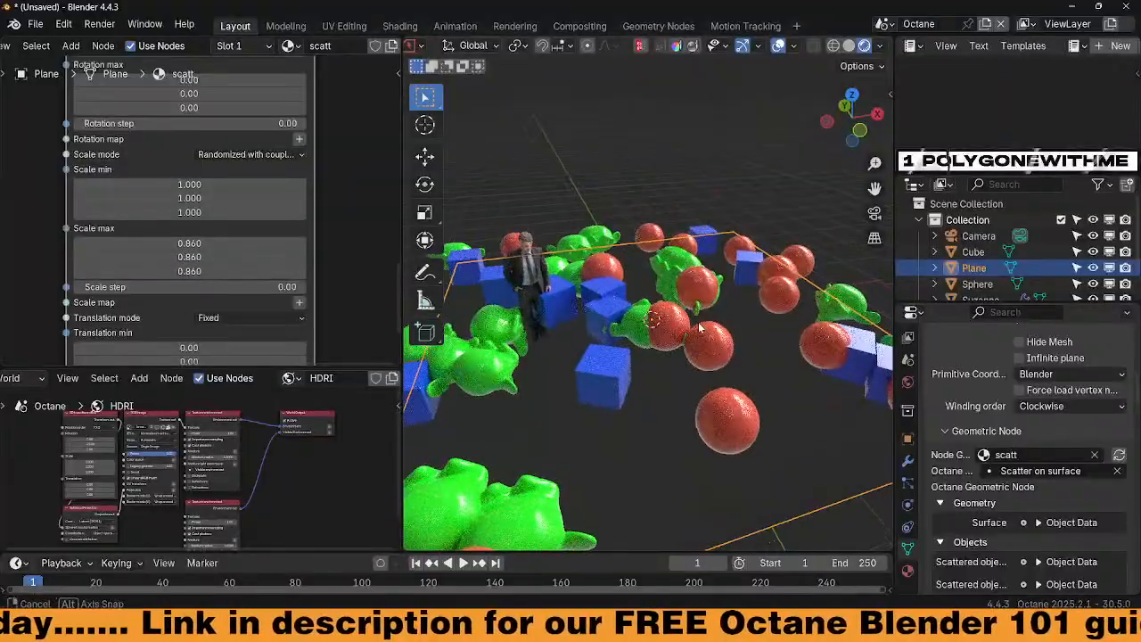
{"action": "middle_click_drag", "start_coordinate": [700, 328], "coordinate": [707, 313]}
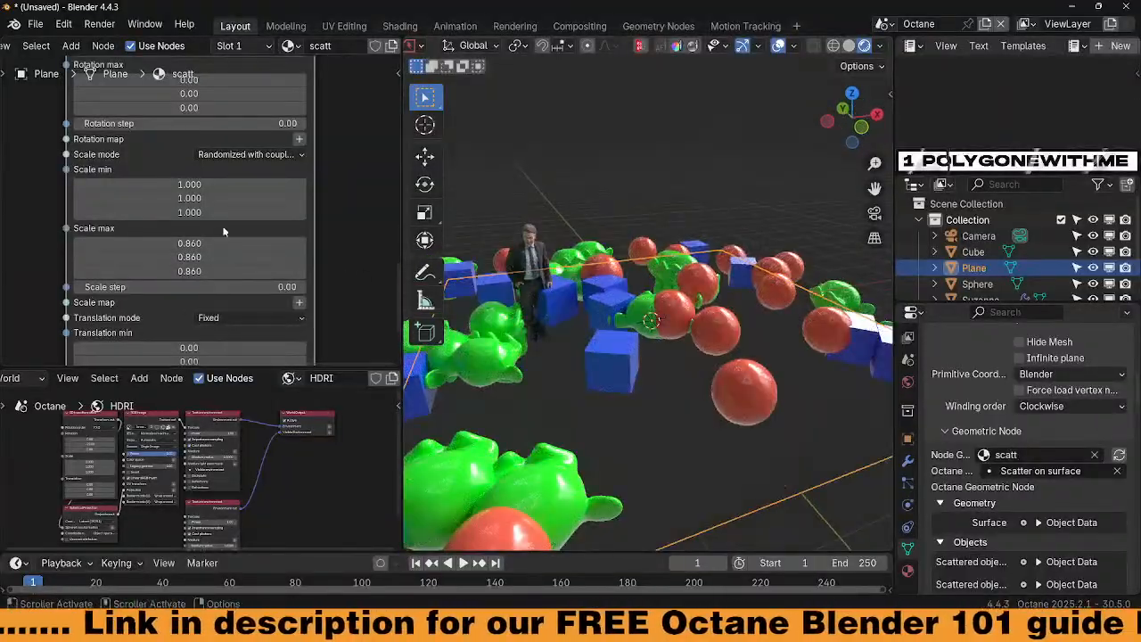
{"action": "left_click_drag", "start_coordinate": [224, 216], "coordinate": [142, 176]}
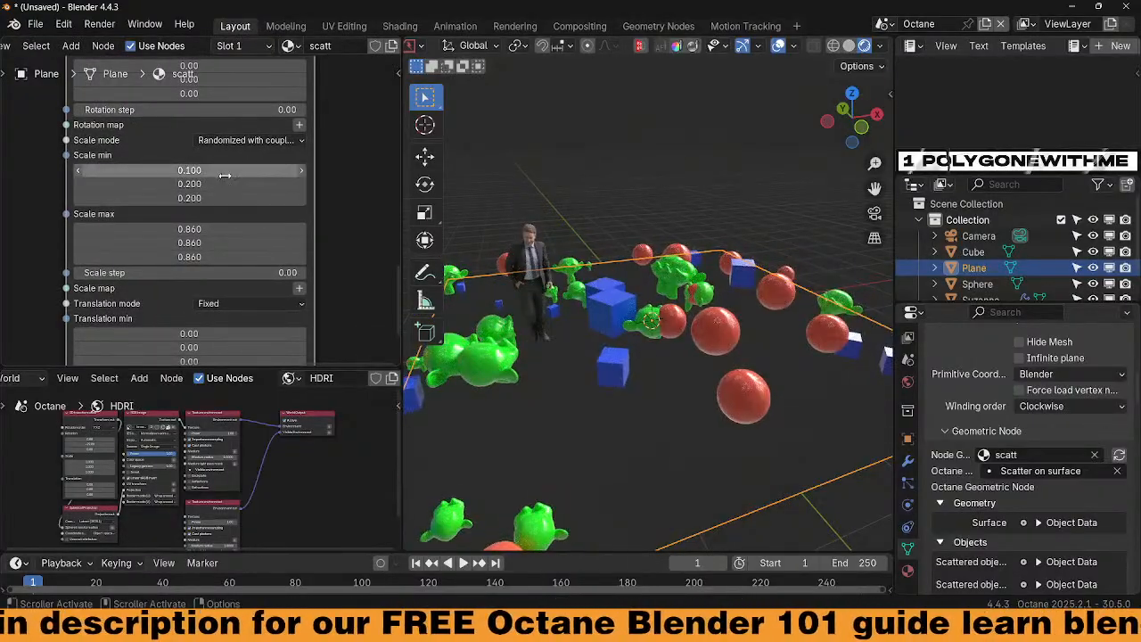
Locate the scale fields in the node and set scale min to 0.100 on all axes
{"action": "key", "text": "Home"}
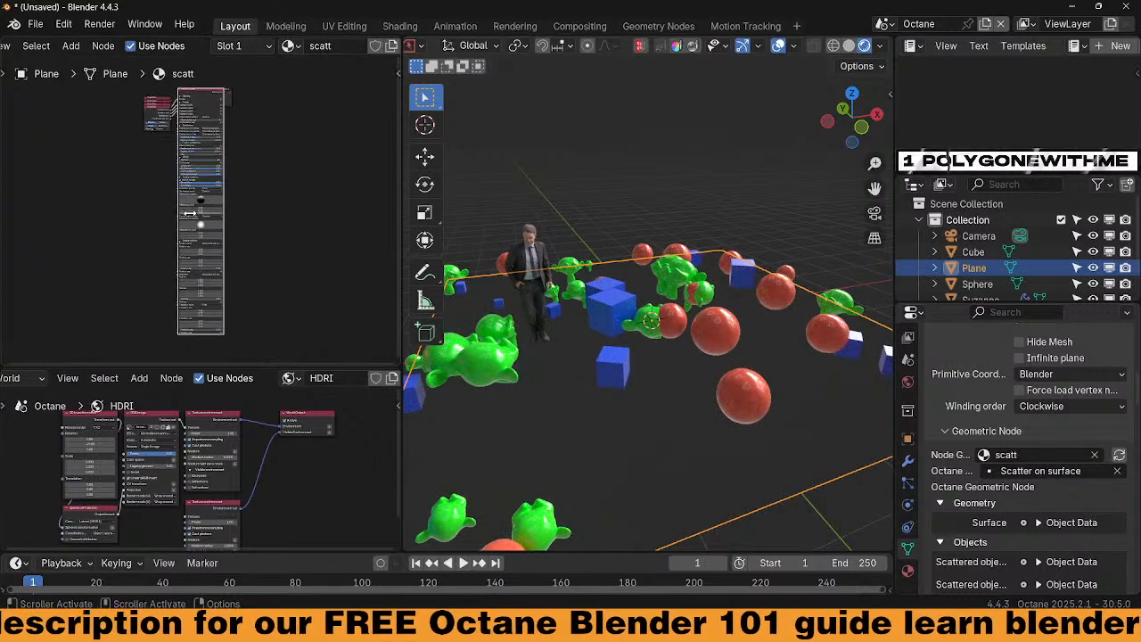
{"action": "scroll", "coordinate": [375, 272], "scroll_direction": "up", "scroll_amount": 10}
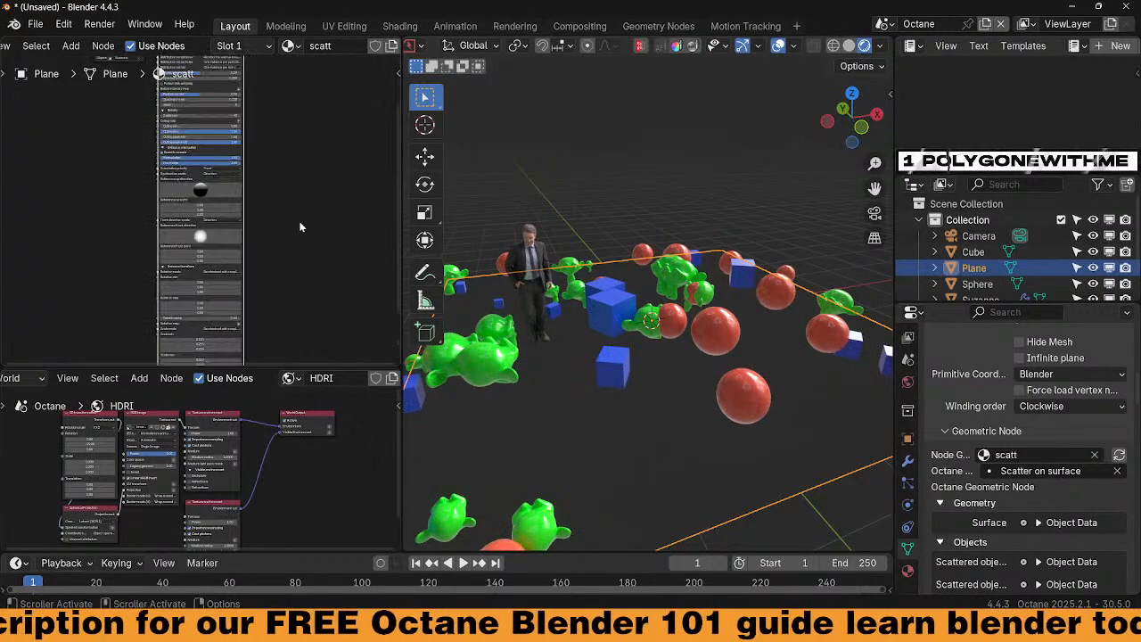
{"action": "middle_click_drag", "start_coordinate": [375, 273], "coordinate": [352, 356]}
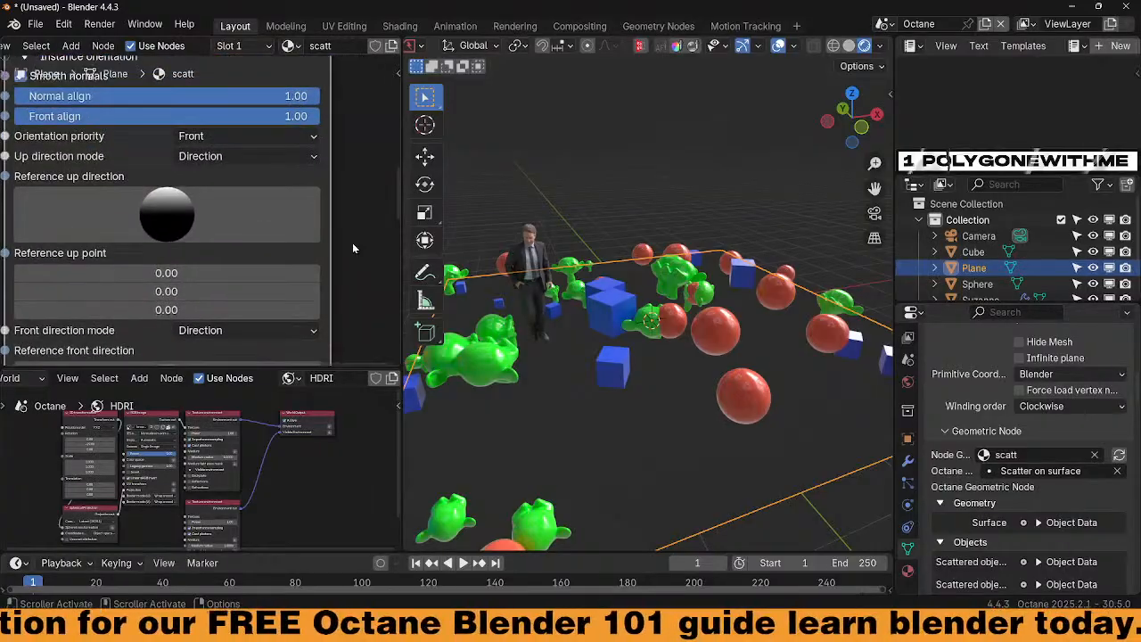
{"action": "middle_click_drag", "start_coordinate": [353, 226], "coordinate": [355, 142]}
{"action": "middle_click_drag", "start_coordinate": [365, 266], "coordinate": [367, 158]}
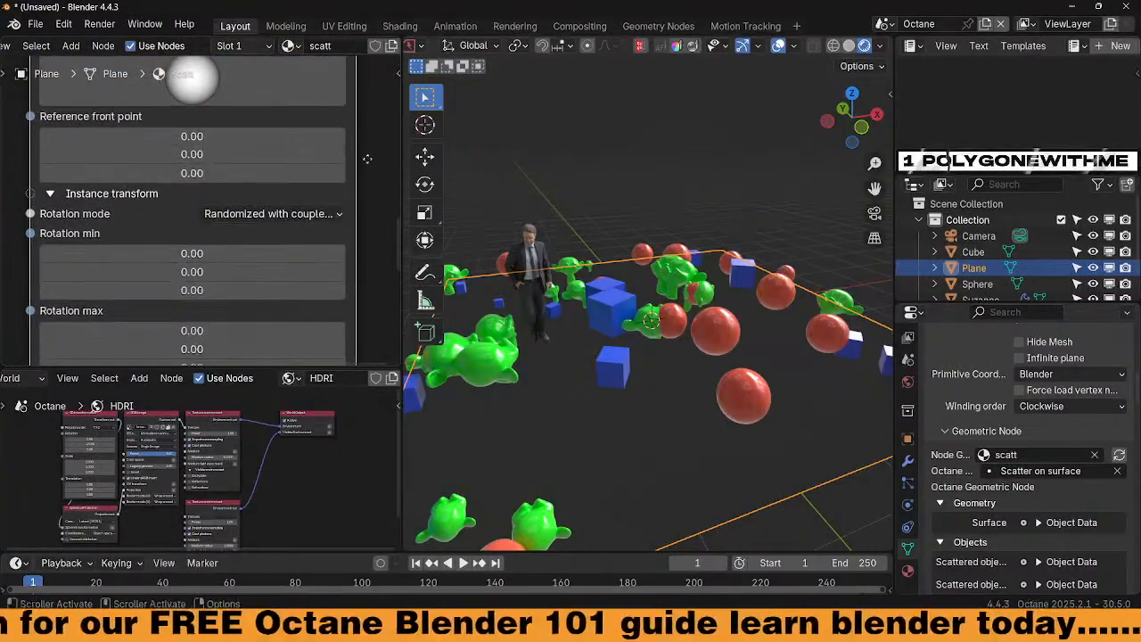
{"action": "scroll", "coordinate": [374, 229], "scroll_direction": "down", "scroll_amount": 4}
{"action": "middle_click_drag", "start_coordinate": [361, 235], "coordinate": [346, 305]}
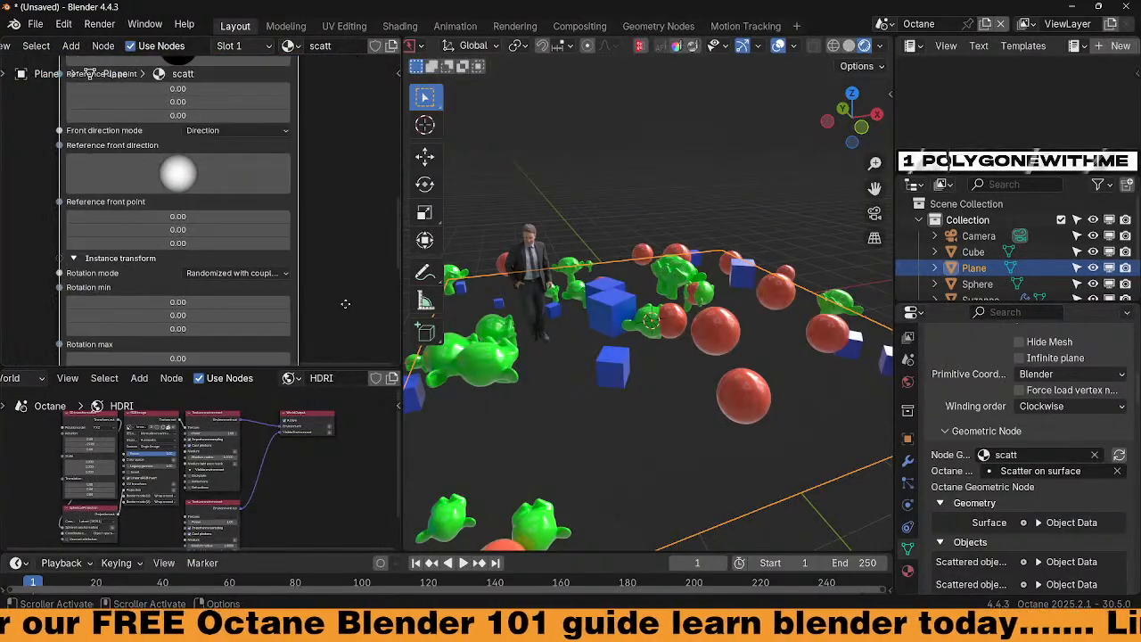
{"action": "middle_click_drag", "start_coordinate": [346, 215], "coordinate": [332, 166]}
{"action": "middle_click_drag", "start_coordinate": [308, 330], "coordinate": [315, 133]}
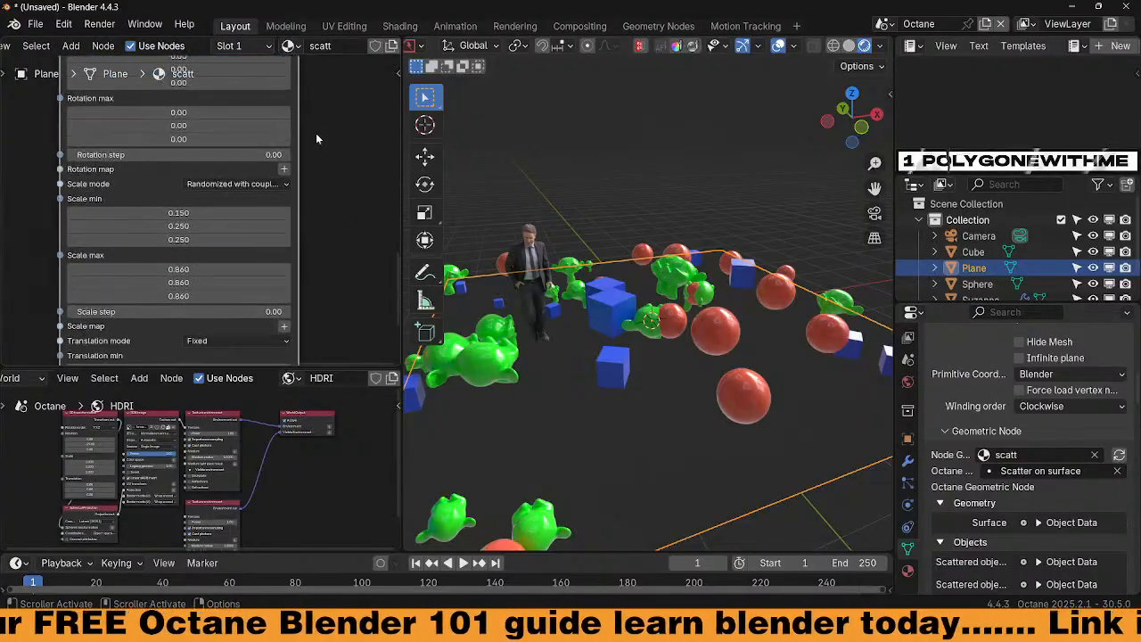
{"action": "middle_click_drag", "start_coordinate": [322, 273], "coordinate": [320, 244]}
{"action": "scroll", "coordinate": [309, 196], "scroll_direction": "up", "scroll_amount": 4}
{"action": "left_click_drag", "start_coordinate": [172, 183], "coordinate": [172, 147]}
{"action": "key", "text": "Return"}
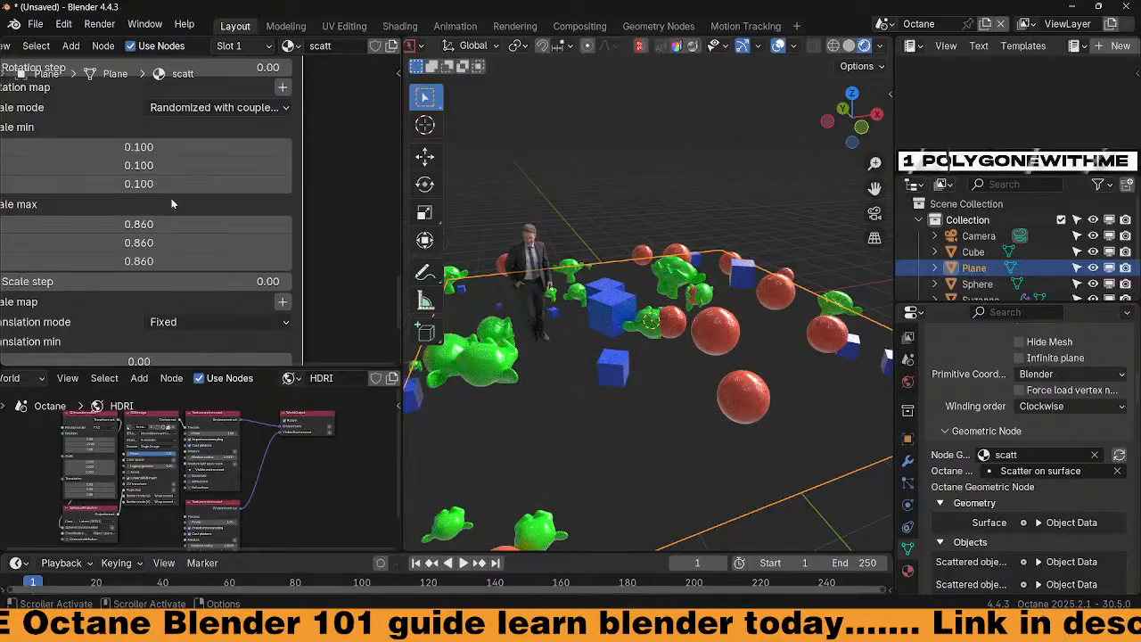
Set scale max to 1.010 on every axis
{"action": "middle_click_drag", "start_coordinate": [328, 255], "coordinate": [387, 267]}
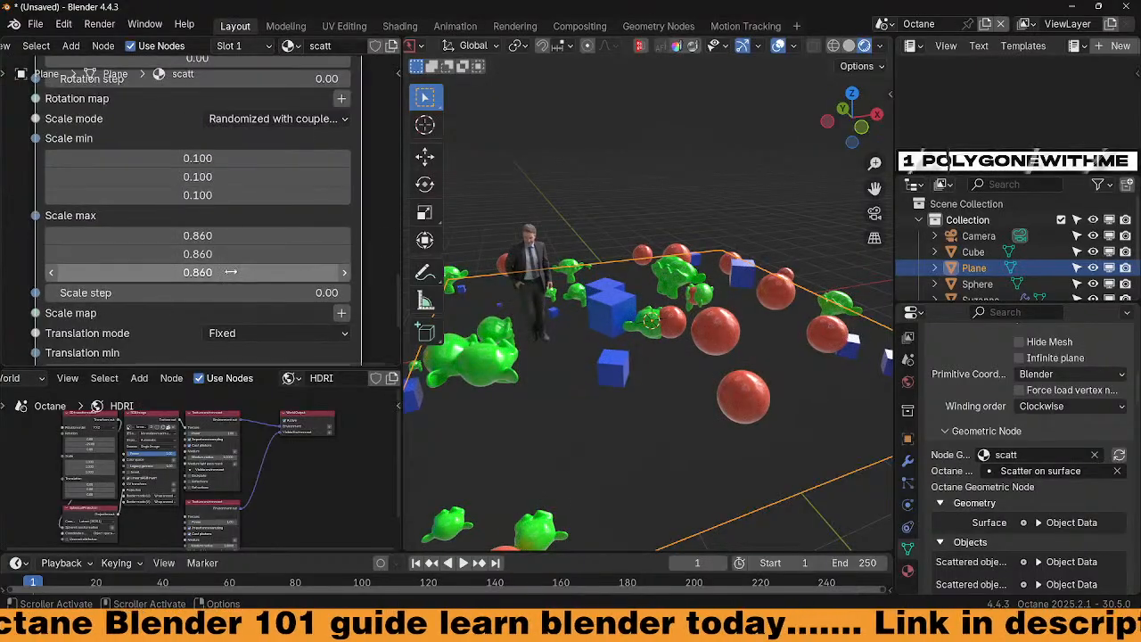
{"action": "mouse_move", "coordinate": [197, 272]}
{"action": "left_mouse_down"}
{"action": "mouse_move", "coordinate": [170, 272]}
{"action": "mouse_move", "coordinate": [303, 272]}
{"action": "mouse_move", "coordinate": [184, 272]}
{"action": "left_mouse_up"}
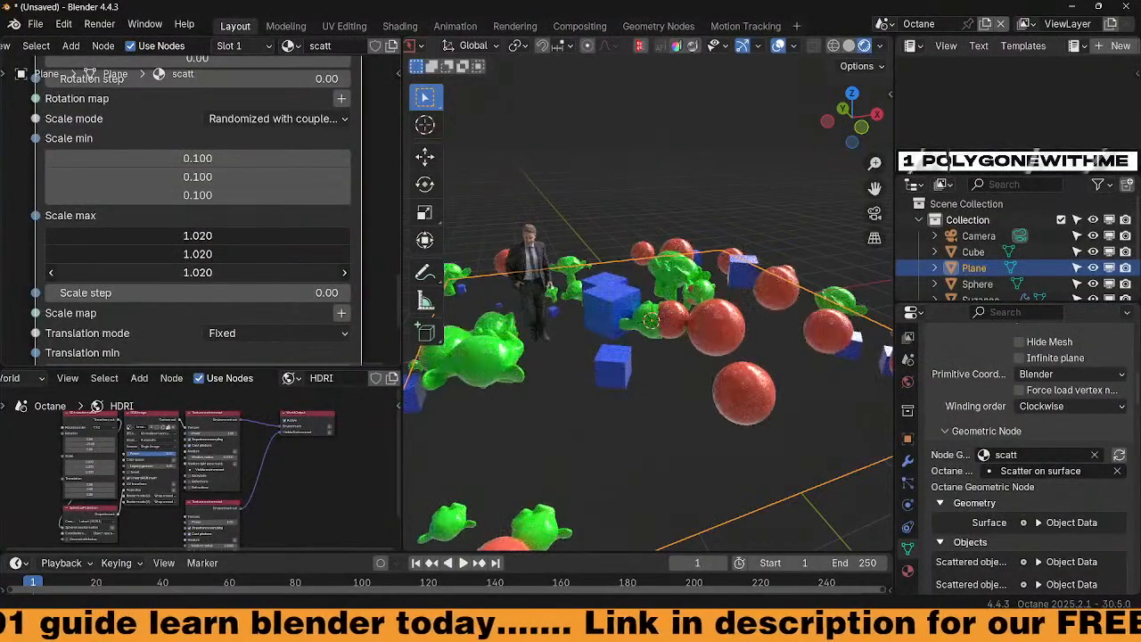
{"action": "left_click_drag", "start_coordinate": [261, 270], "coordinate": [260, 270]}
{"action": "middle_click_drag", "start_coordinate": [335, 271], "coordinate": [332, 237]}
{"action": "middle_click_drag", "start_coordinate": [350, 294], "coordinate": [347, 185]}
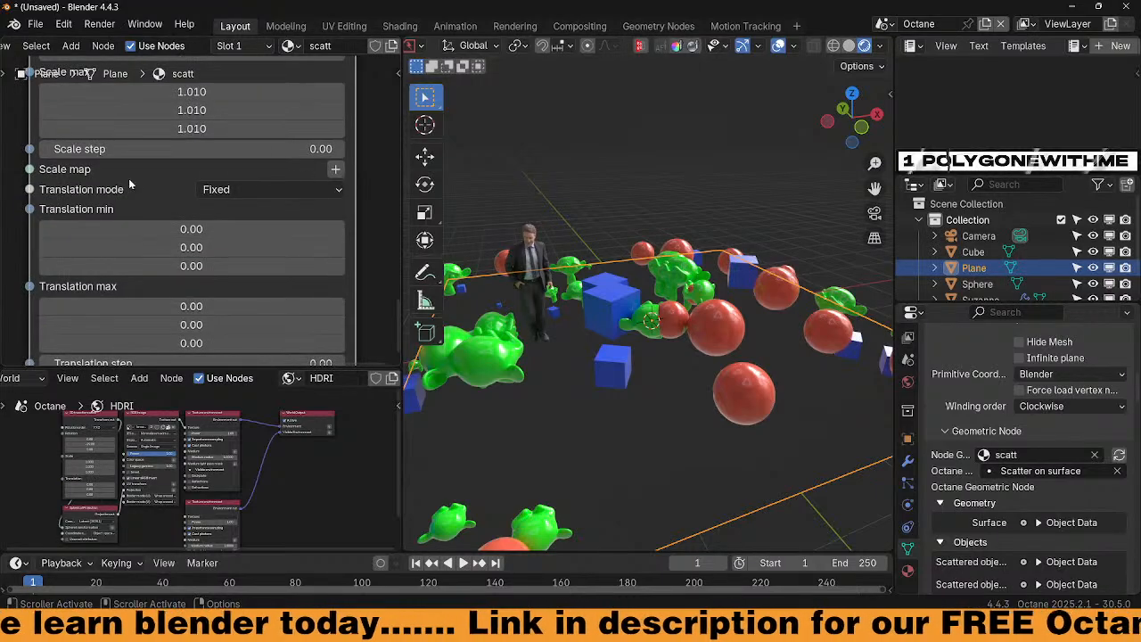
Try translation offsets on X, Y and Z, then reset translation min and max to 0
{"action": "middle_click_drag", "start_coordinate": [128, 179], "coordinate": [79, 266]}
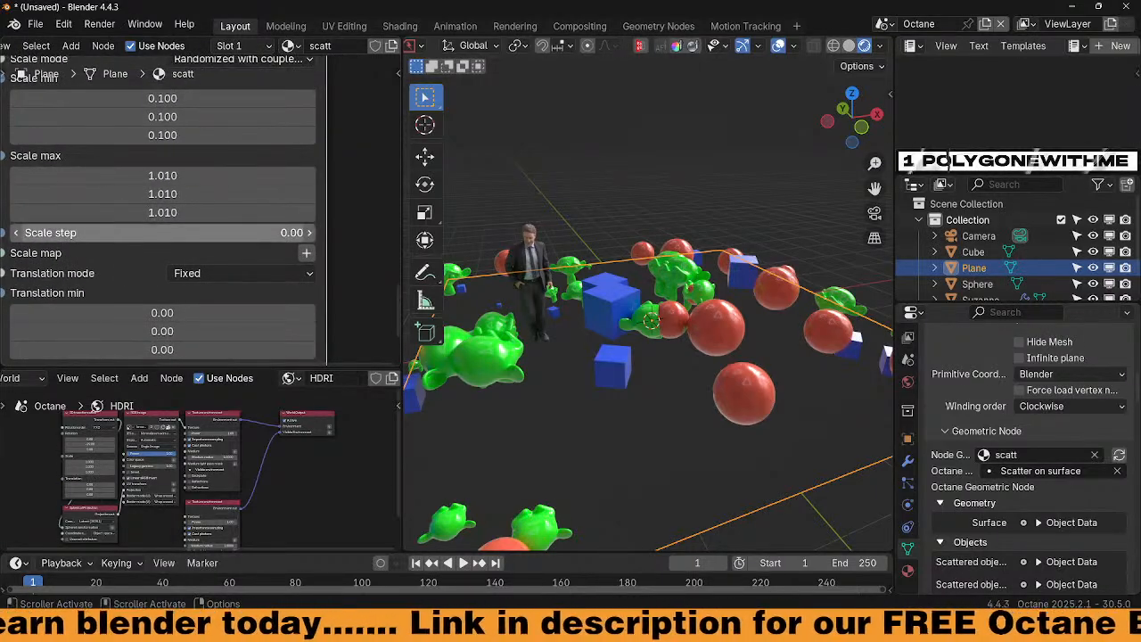
{"action": "middle_click_drag", "start_coordinate": [353, 275], "coordinate": [394, 154]}
{"action": "left_click_drag", "start_coordinate": [187, 230], "coordinate": [241, 230]}
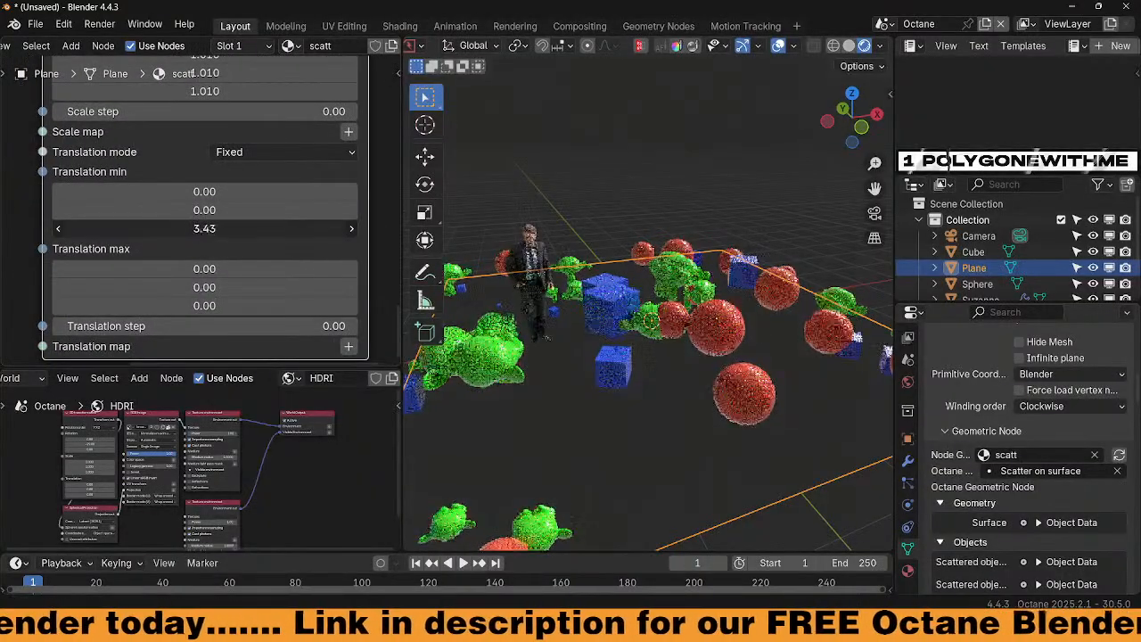
{"action": "left_click_drag", "start_coordinate": [134, 229], "coordinate": [184, 210]}
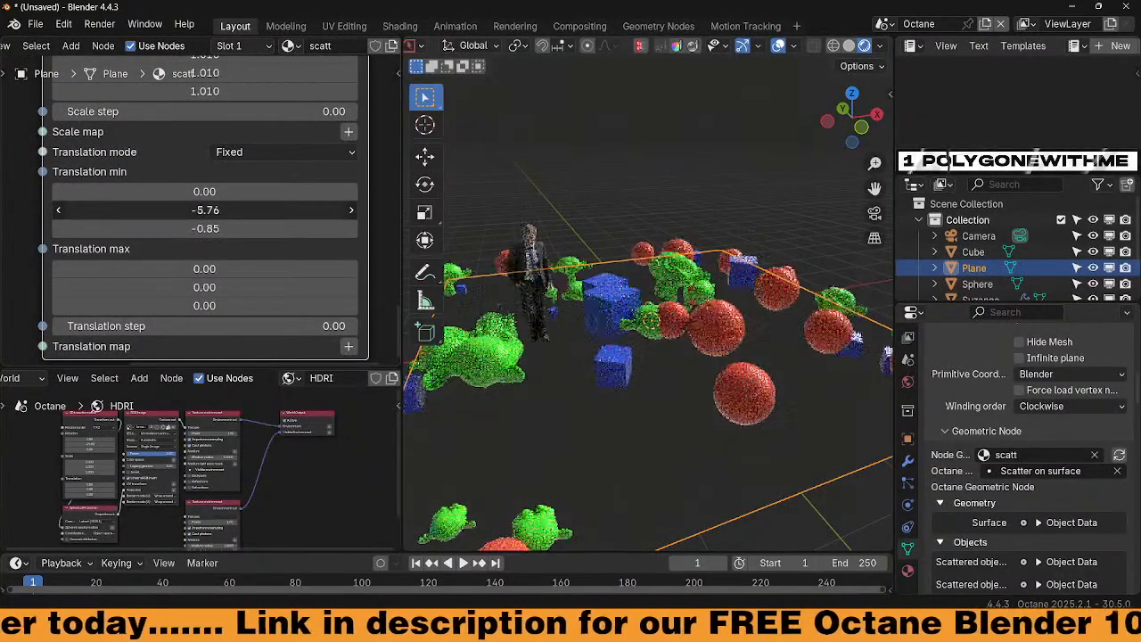
{"action": "left_click_drag", "start_coordinate": [55, 211], "coordinate": [205, 211]}
{"action": "left_click_drag", "start_coordinate": [116, 197], "coordinate": [116, 230]}
{"action": "type", "text": "0"}
{"action": "key", "text": "Return"}
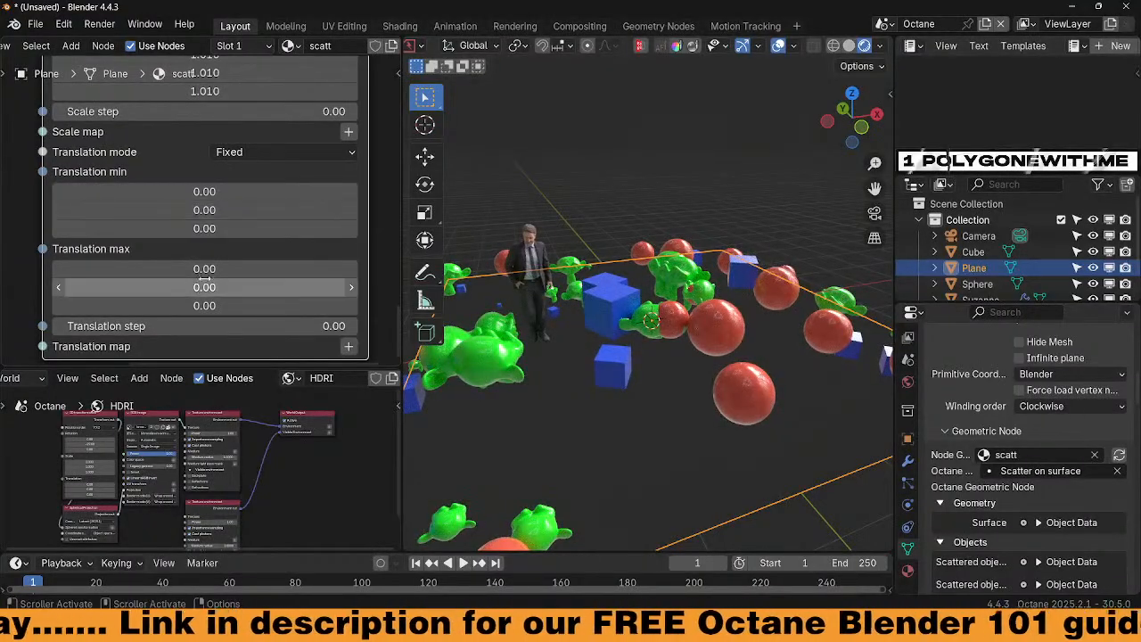
{"action": "left_click_drag", "start_coordinate": [204, 269], "coordinate": [240, 269]}
{"action": "type", "text": "0"}
{"action": "key", "text": "Return"}
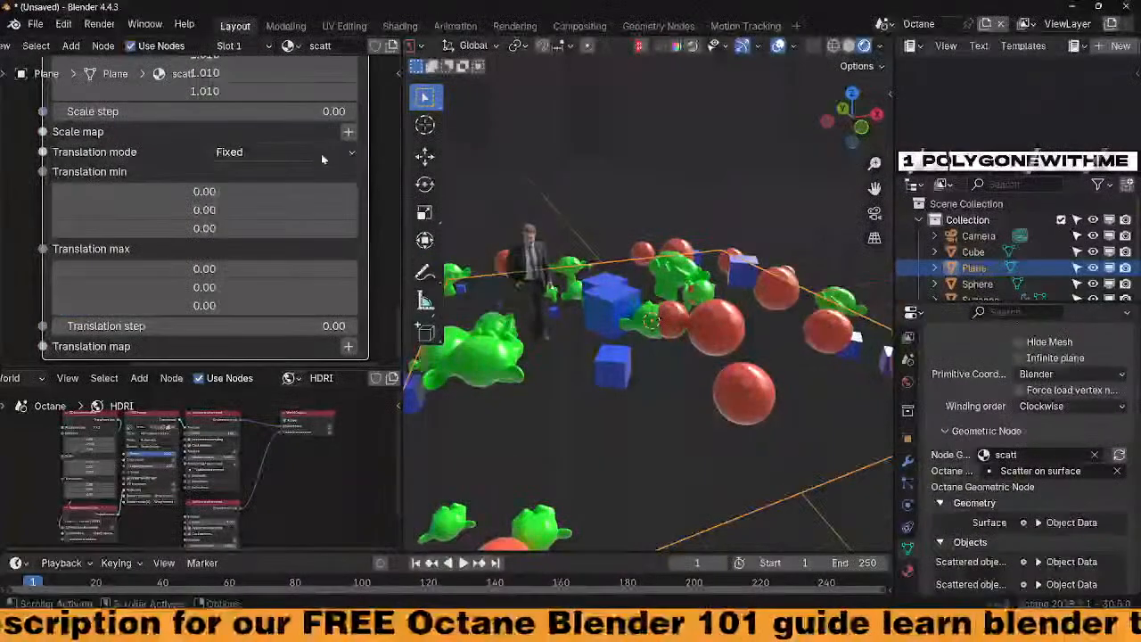
Set translation mode to Randomized with coupled axes, keeping translation max at 0
{"action": "left_click", "coordinate": [284, 152]}
{"action": "left_click", "coordinate": [272, 209]}
{"action": "left_click_drag", "start_coordinate": [240, 305], "coordinate": [187, 269]}
{"action": "middle_click_drag", "start_coordinate": [677, 353], "coordinate": [675, 398]}
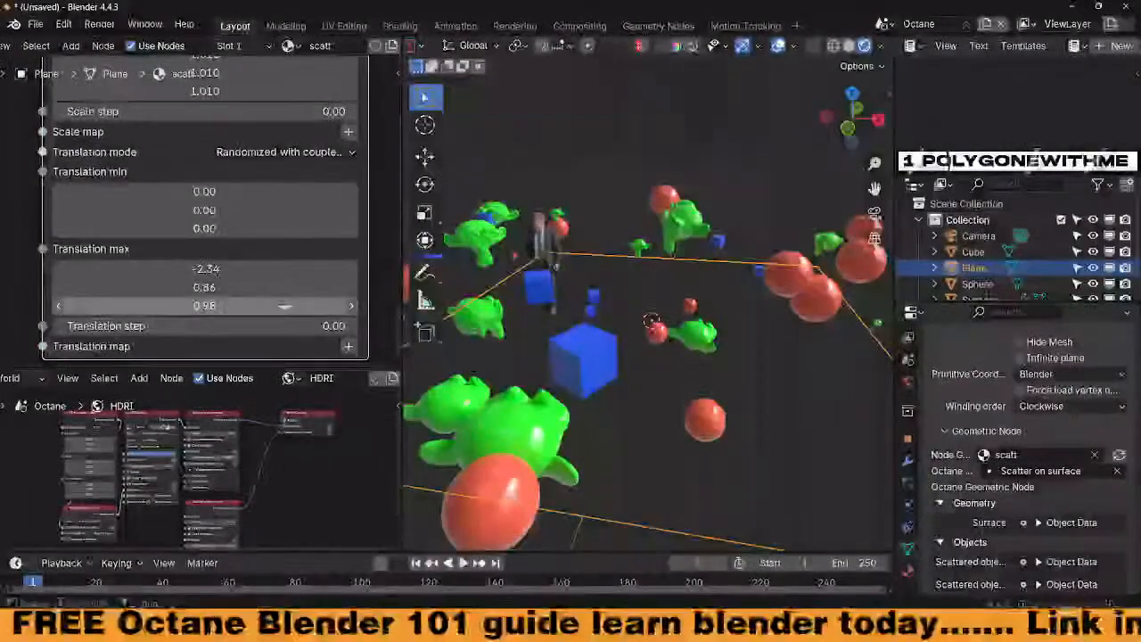
{"action": "left_click_drag", "start_coordinate": [285, 306], "coordinate": [286, 288]}
{"action": "type", "text": "0"}
{"action": "key", "text": "Return"}
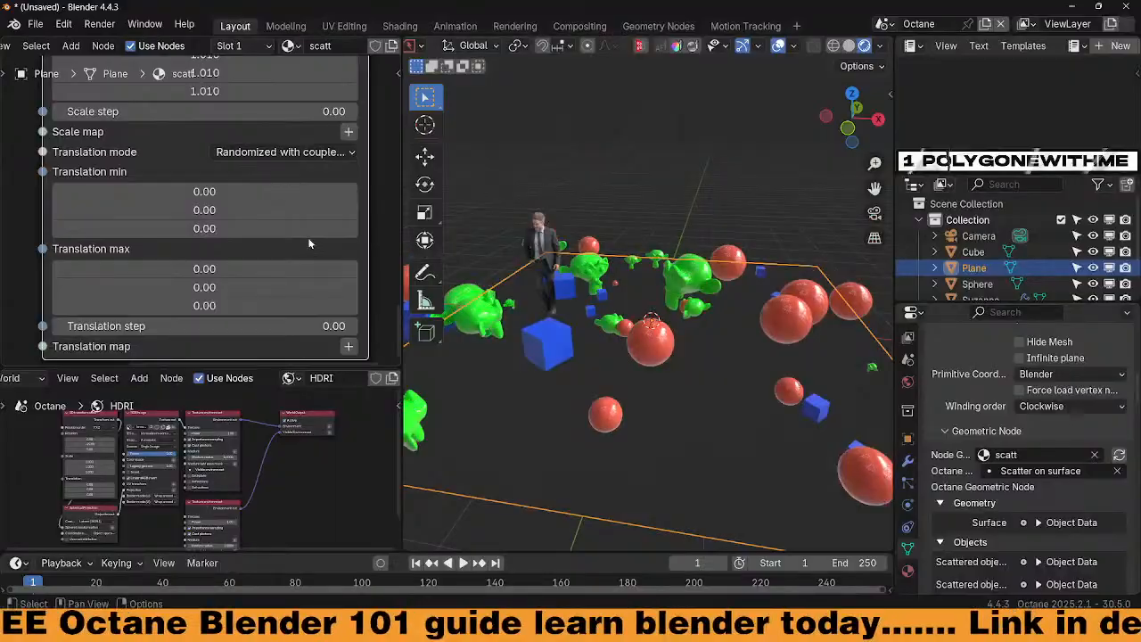
{"action": "middle_click_drag", "start_coordinate": [580, 357], "coordinate": [834, 290]}
{"action": "scroll", "coordinate": [338, 286], "scroll_direction": "down", "scroll_amount": 2}
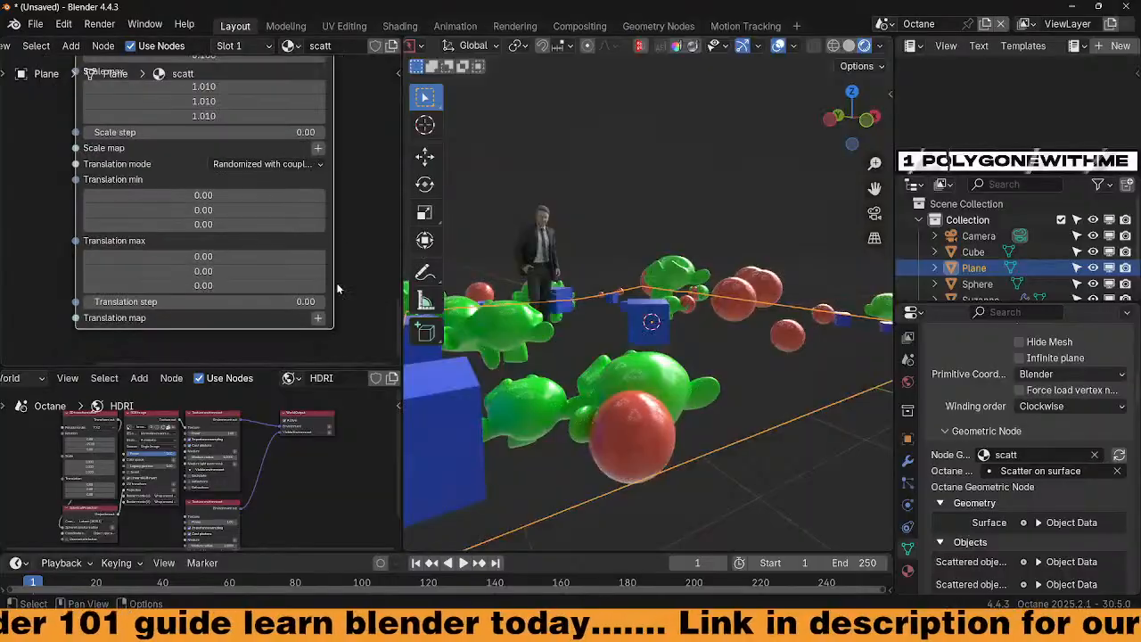
Scroll through the Scatter on surface node's scale, rotation, culling and orientation settings
{"action": "middle_click_drag", "start_coordinate": [345, 164], "coordinate": [300, 294]}
{"action": "scroll", "coordinate": [315, 206], "scroll_direction": "down", "scroll_amount": 2}
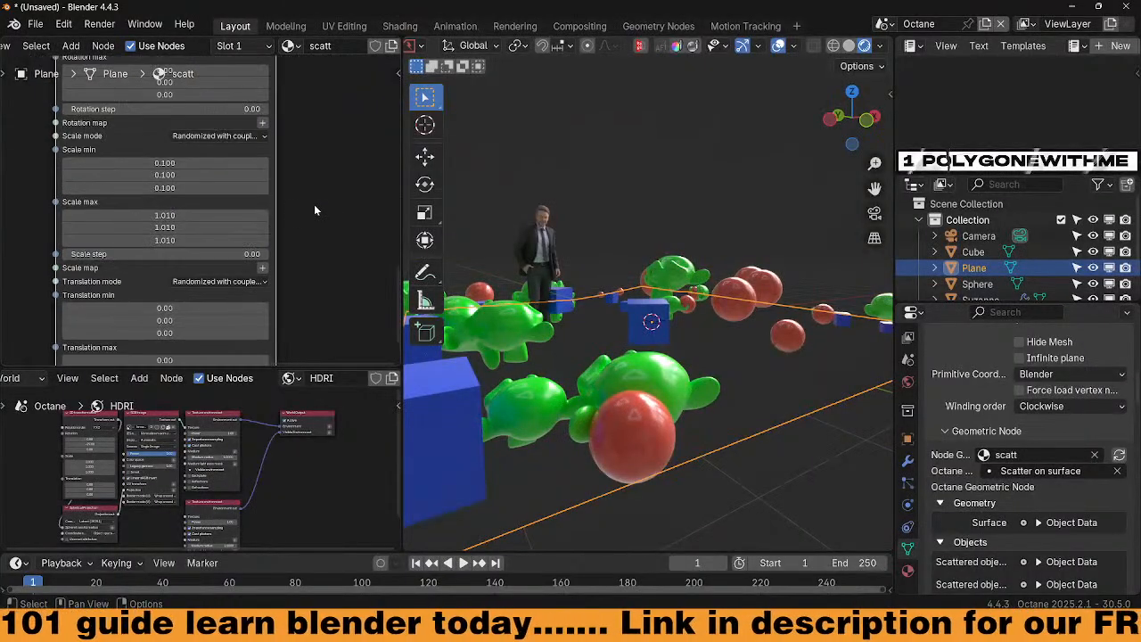
{"action": "middle_click_drag", "start_coordinate": [315, 205], "coordinate": [324, 273]}
{"action": "mouse_move", "coordinate": [318, 157]}
{"action": "middle_mouse_down"}
{"action": "mouse_move", "coordinate": [304, 281]}
{"action": "mouse_move", "coordinate": [312, 230]}
{"action": "mouse_move", "coordinate": [312, 314]}
{"action": "middle_mouse_up"}
{"action": "middle_click_drag", "start_coordinate": [312, 200], "coordinate": [310, 281]}
{"action": "middle_click_drag", "start_coordinate": [567, 379], "coordinate": [562, 410]}
{"action": "scroll", "coordinate": [303, 212], "scroll_direction": "down", "scroll_amount": 2}
Drag the stacked Object Data nodes upward, next to the Scatter node's inputs
{"action": "middle_click_drag", "start_coordinate": [305, 209], "coordinate": [305, 242]}
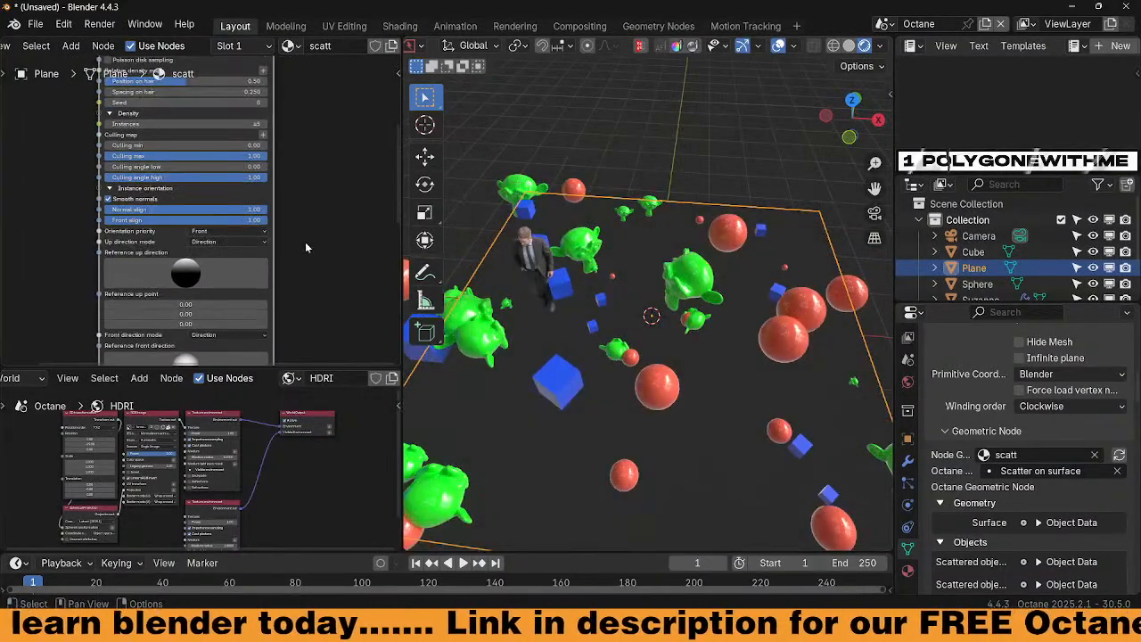
{"action": "middle_click_drag", "start_coordinate": [321, 214], "coordinate": [367, 267]}
{"action": "scroll", "coordinate": [350, 223], "scroll_direction": "up", "scroll_amount": 3}
{"action": "scroll", "coordinate": [338, 260], "scroll_direction": "down", "scroll_amount": 2}
{"action": "middle_click_drag", "start_coordinate": [92, 255], "coordinate": [167, 307]}
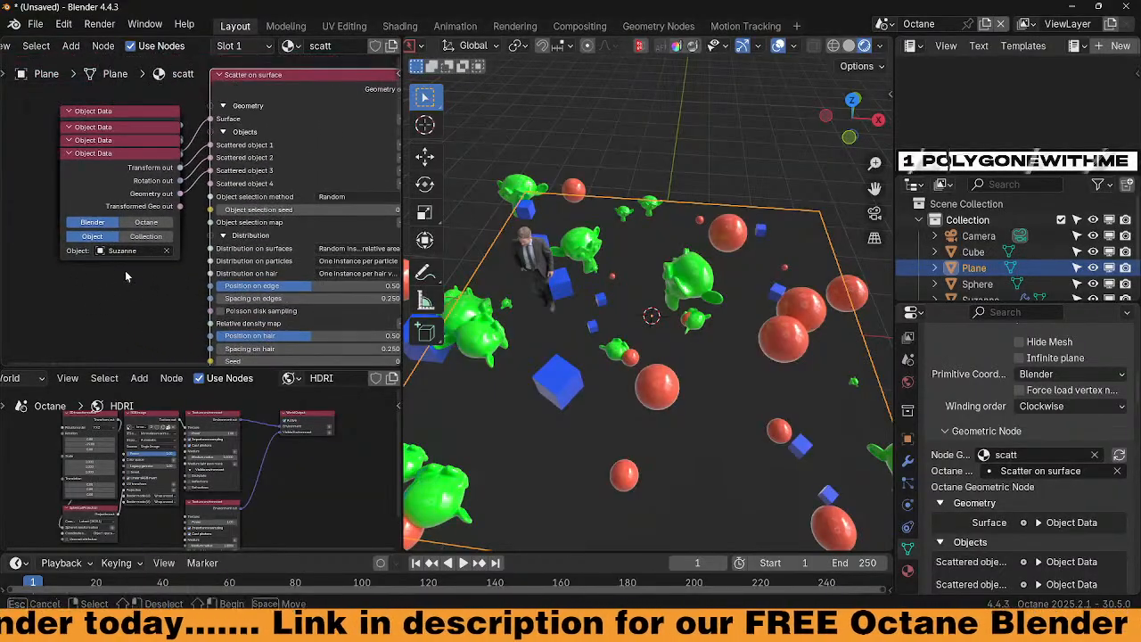
{"action": "left_click_drag", "start_coordinate": [87, 166], "coordinate": [82, 118]}
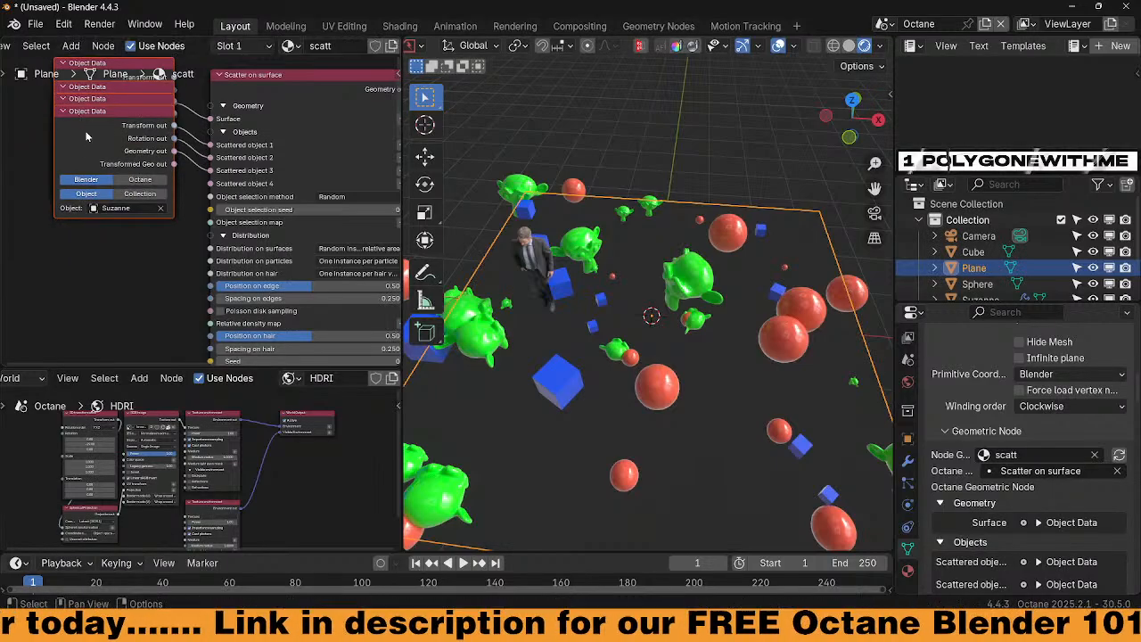
{"action": "middle_click_drag", "start_coordinate": [82, 244], "coordinate": [52, 233]}
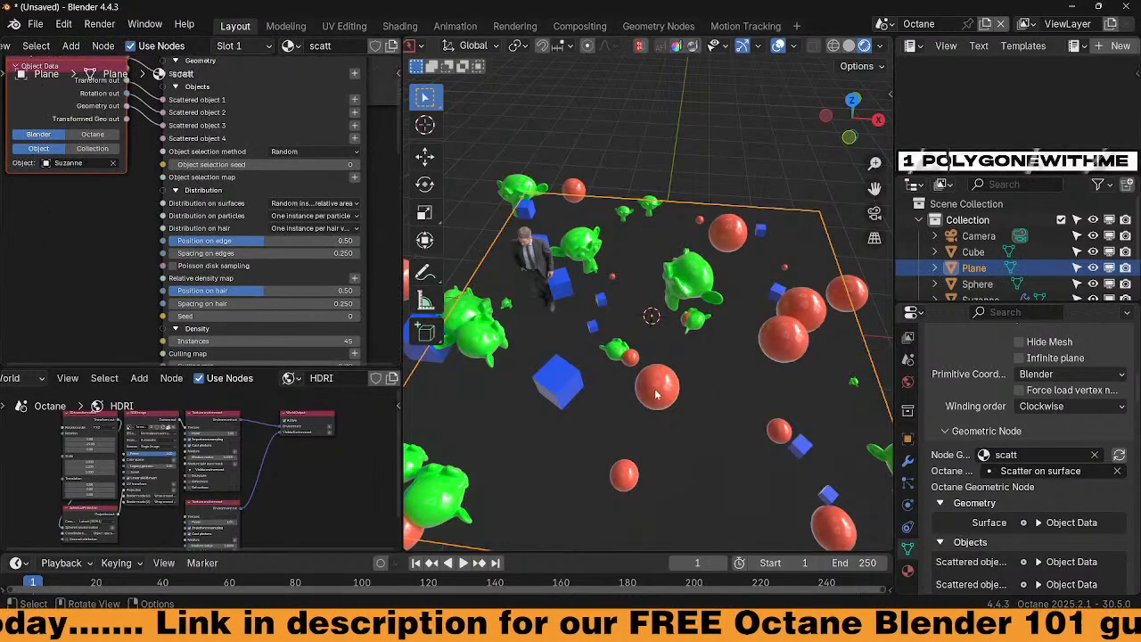
{"action": "middle_click_drag", "start_coordinate": [682, 383], "coordinate": [683, 359]}
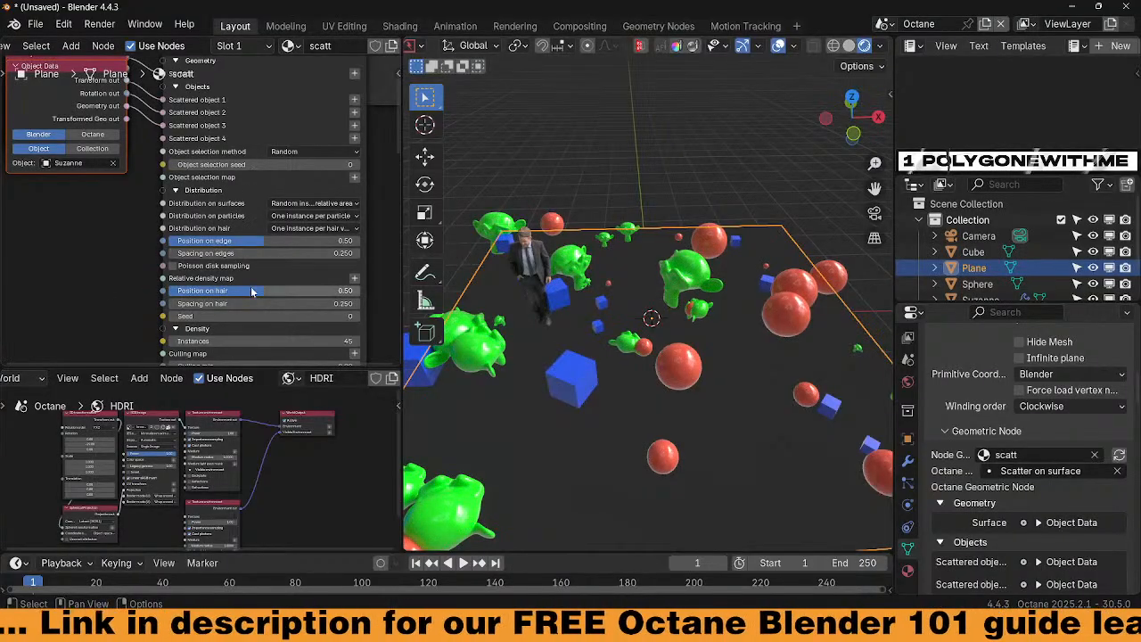
Set the scatter's instance count to 100
{"action": "left_click", "coordinate": [250, 341]}
{"action": "type", "text": "100"}
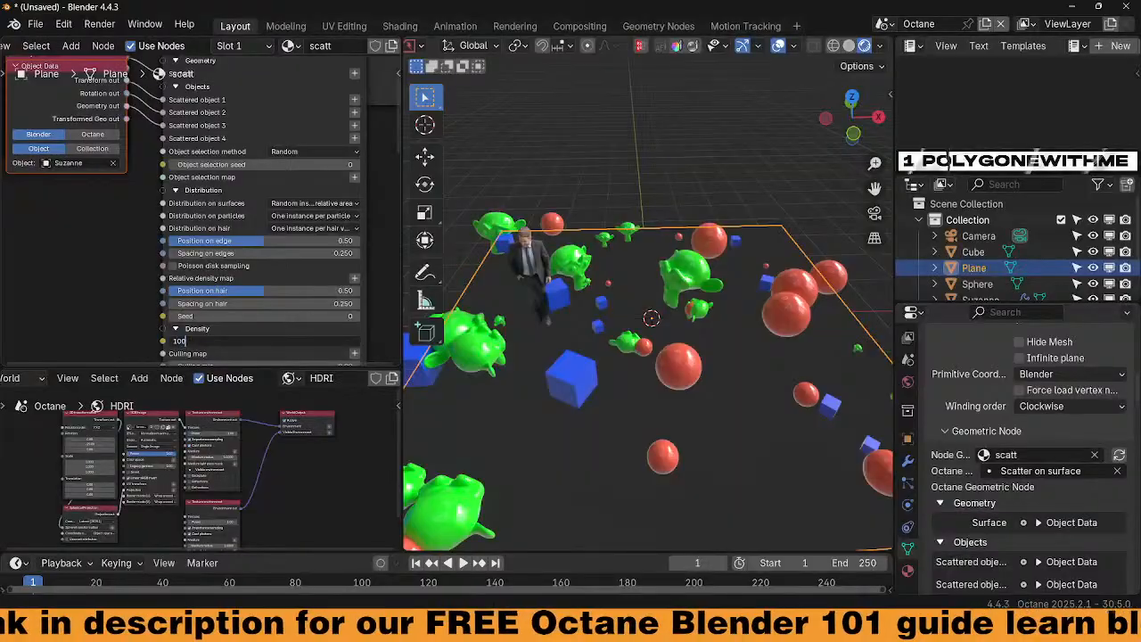
{"action": "key", "text": "Return"}
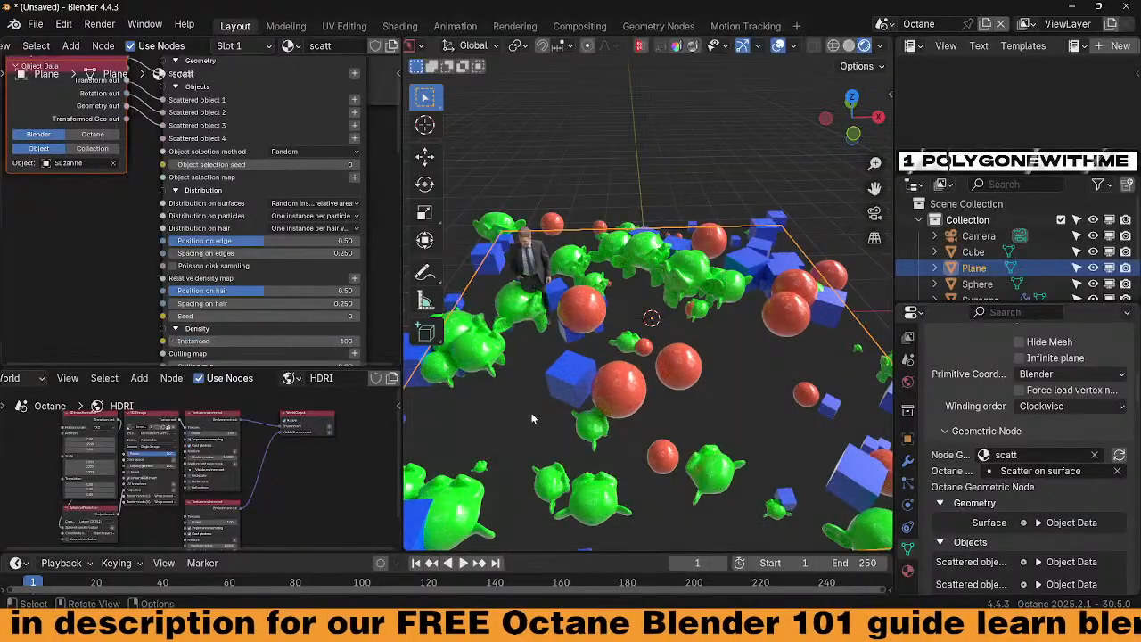
{"action": "middle_click_drag", "start_coordinate": [632, 407], "coordinate": [627, 487]}
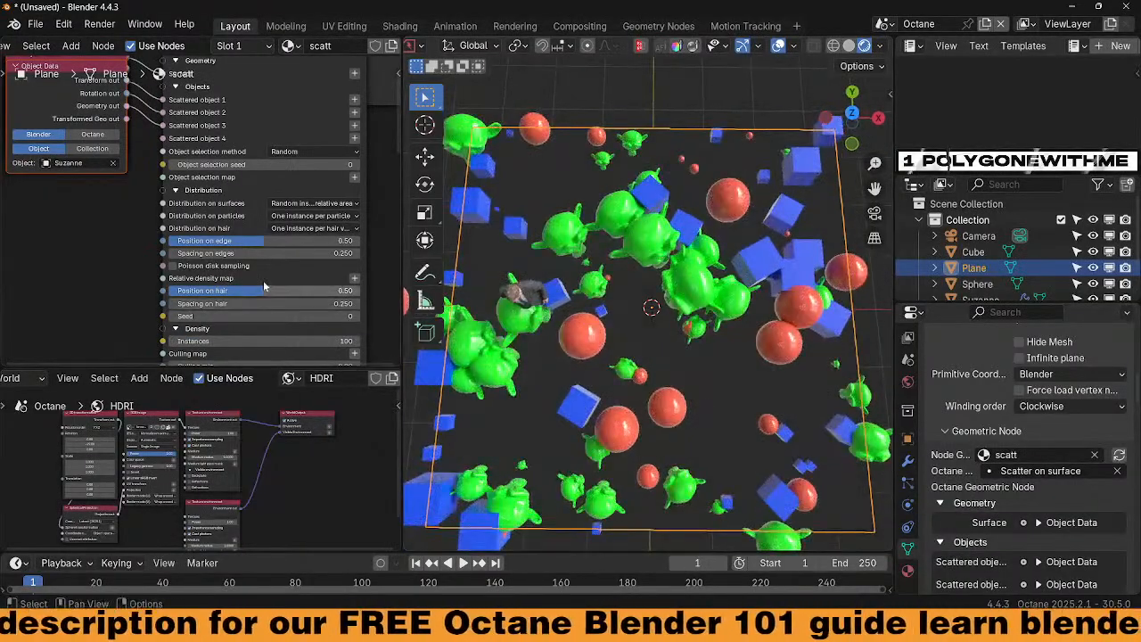
Raise the instance count to 689 to densely pack the plane with objects
{"action": "left_click_drag", "start_coordinate": [253, 340], "coordinate": [348, 340]}
{"action": "middle_click_drag", "start_coordinate": [571, 361], "coordinate": [571, 310]}
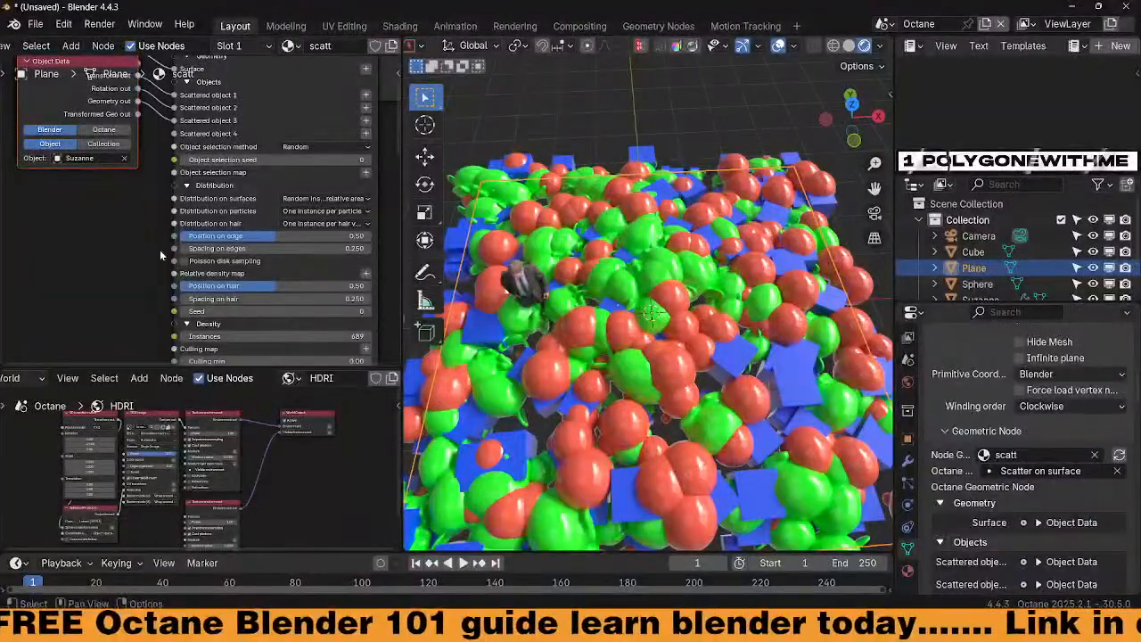
{"action": "middle_click_drag", "start_coordinate": [159, 250], "coordinate": [139, 218]}
{"action": "mouse_move", "coordinate": [123, 256]}
{"action": "middle_mouse_down"}
{"action": "mouse_move", "coordinate": [126, 242]}
{"action": "mouse_move", "coordinate": [150, 256]}
{"action": "mouse_move", "coordinate": [116, 249]}
{"action": "middle_mouse_up"}
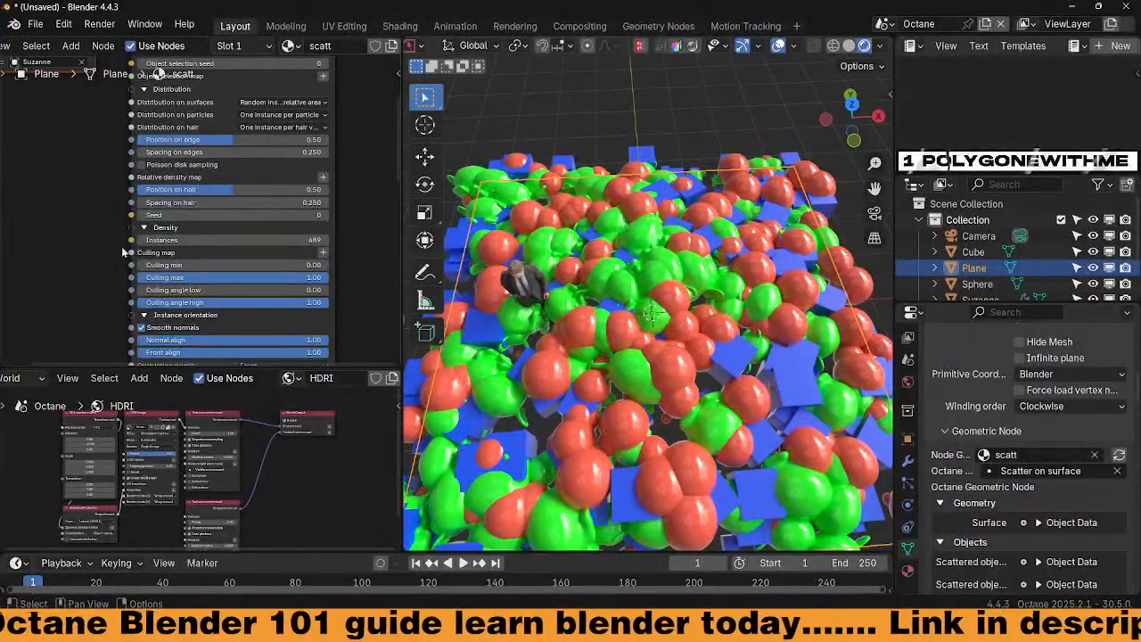
Add an Octane RGB image texture node as the scatter's culling map, beside the Scatter node
{"action": "left_click", "coordinate": [325, 256]}
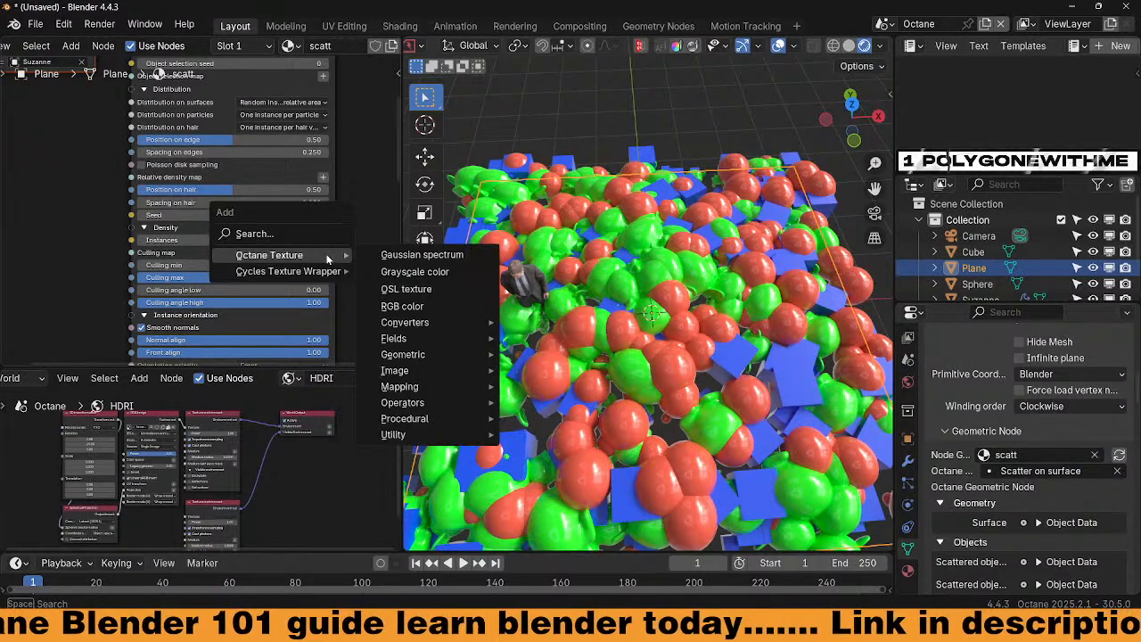
{"action": "mouse_move", "coordinate": [400, 374]}
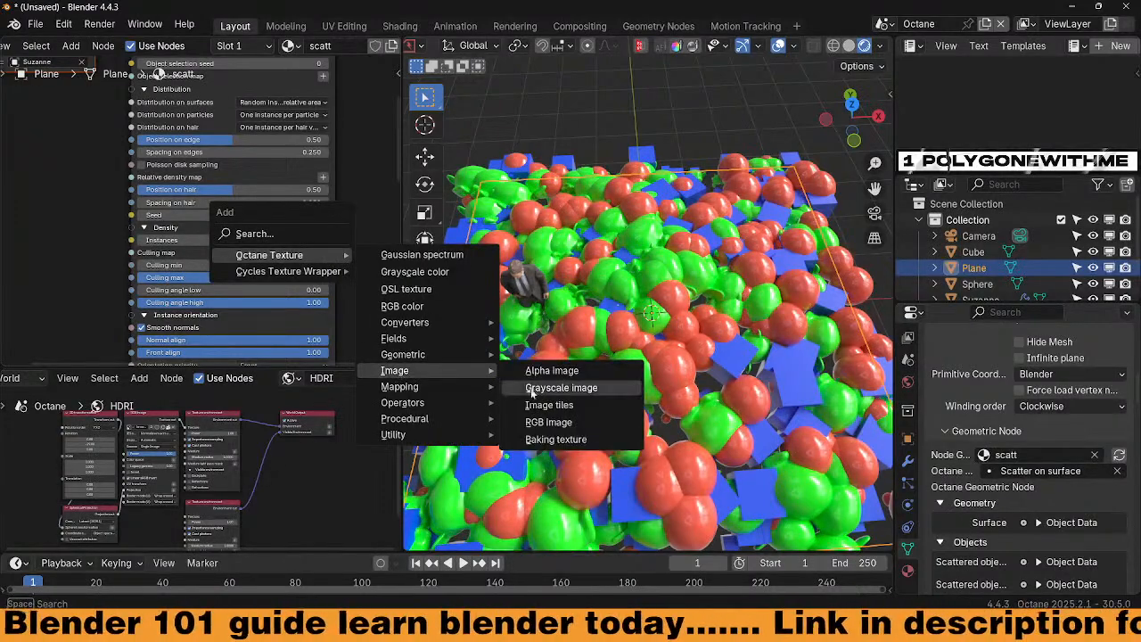
{"action": "left_click", "coordinate": [549, 423]}
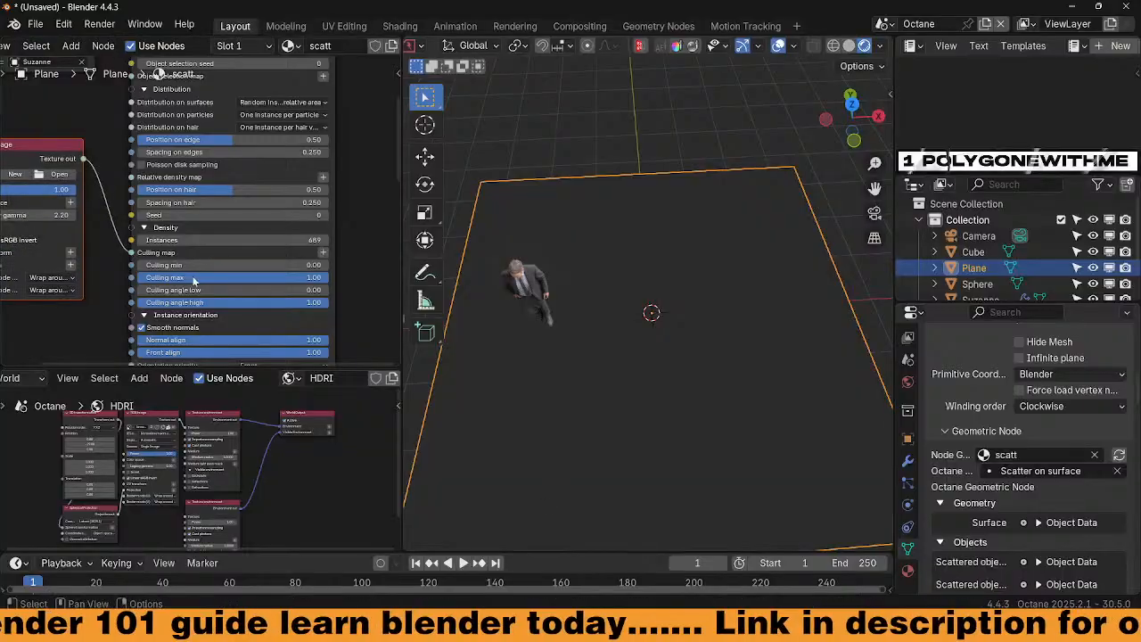
{"action": "left_click_drag", "start_coordinate": [56, 149], "coordinate": [46, 221]}
{"action": "middle_click_drag", "start_coordinate": [64, 215], "coordinate": [164, 177]}
Create a new blank 1024 px Untitled image and mark it Used in the Viewport Paint
{"action": "left_click", "coordinate": [100, 207]}
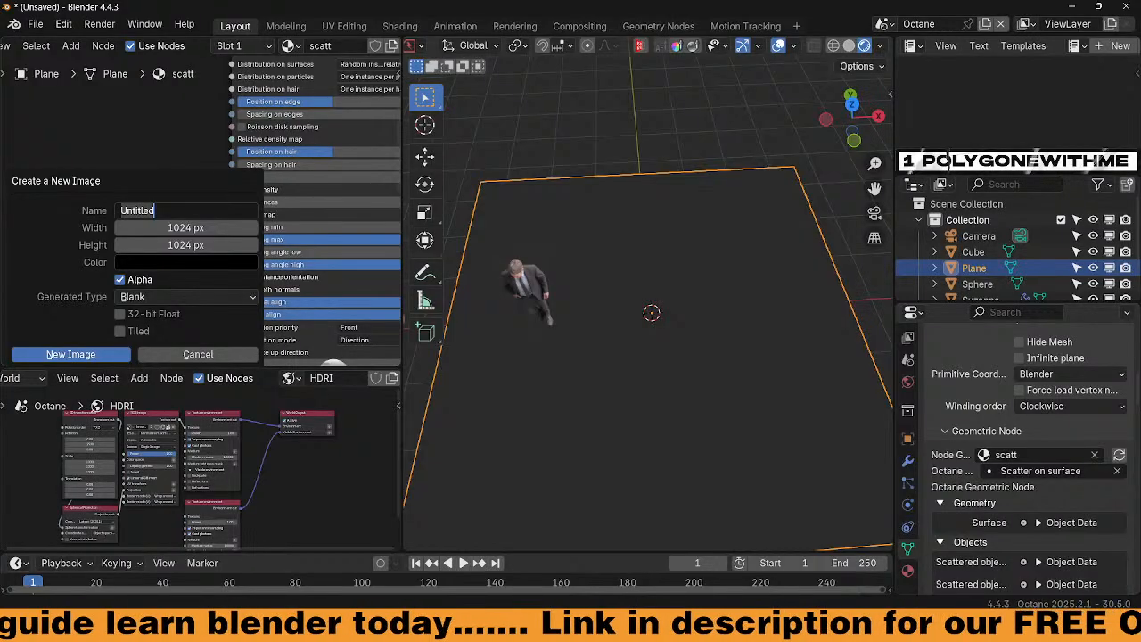
{"action": "left_click", "coordinate": [71, 354]}
{"action": "middle_click_drag", "start_coordinate": [16, 293], "coordinate": [27, 243]}
{"action": "scroll", "coordinate": [194, 271], "scroll_direction": "up", "scroll_amount": 2}
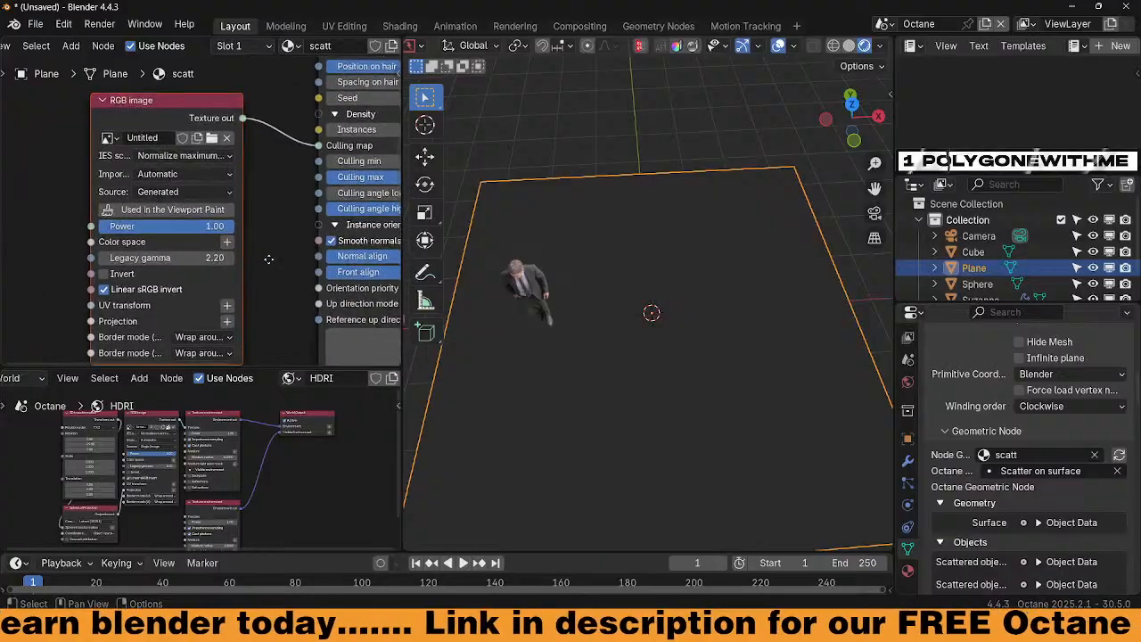
{"action": "middle_click_drag", "start_coordinate": [247, 256], "coordinate": [261, 237]}
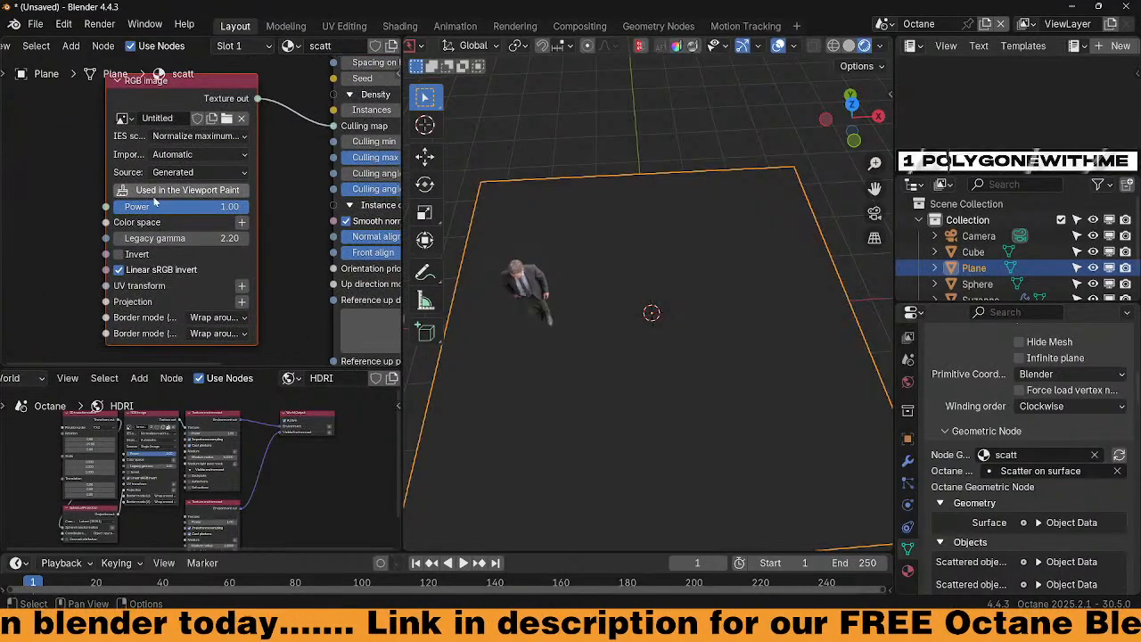
{"action": "left_click", "coordinate": [200, 191]}
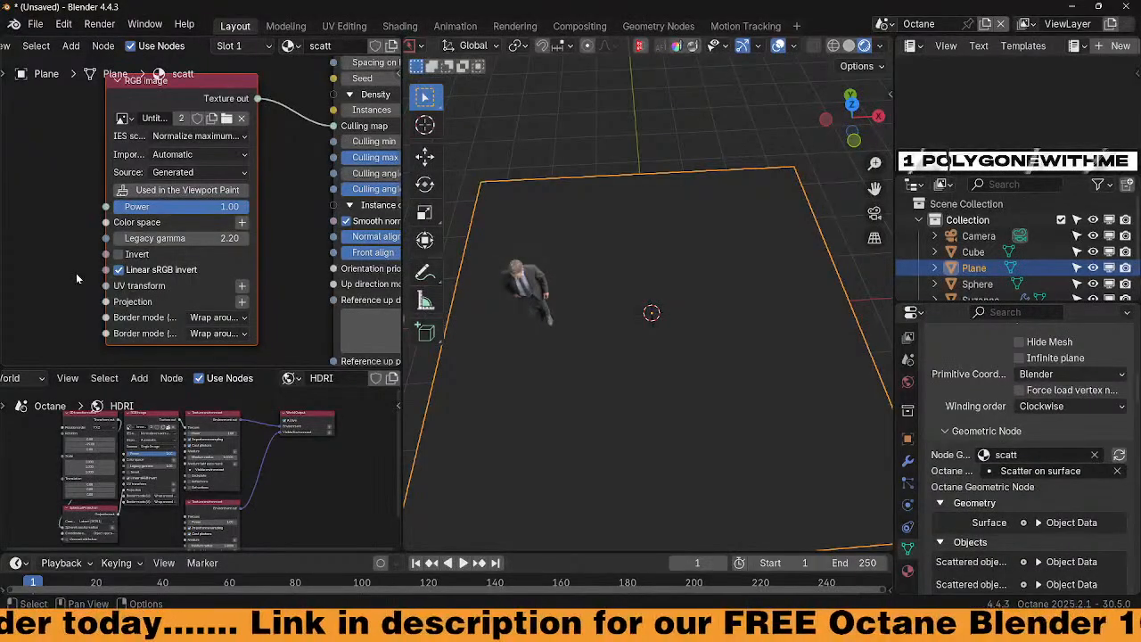
{"action": "scroll", "coordinate": [456, 52], "scroll_direction": "up", "scroll_amount": 3}
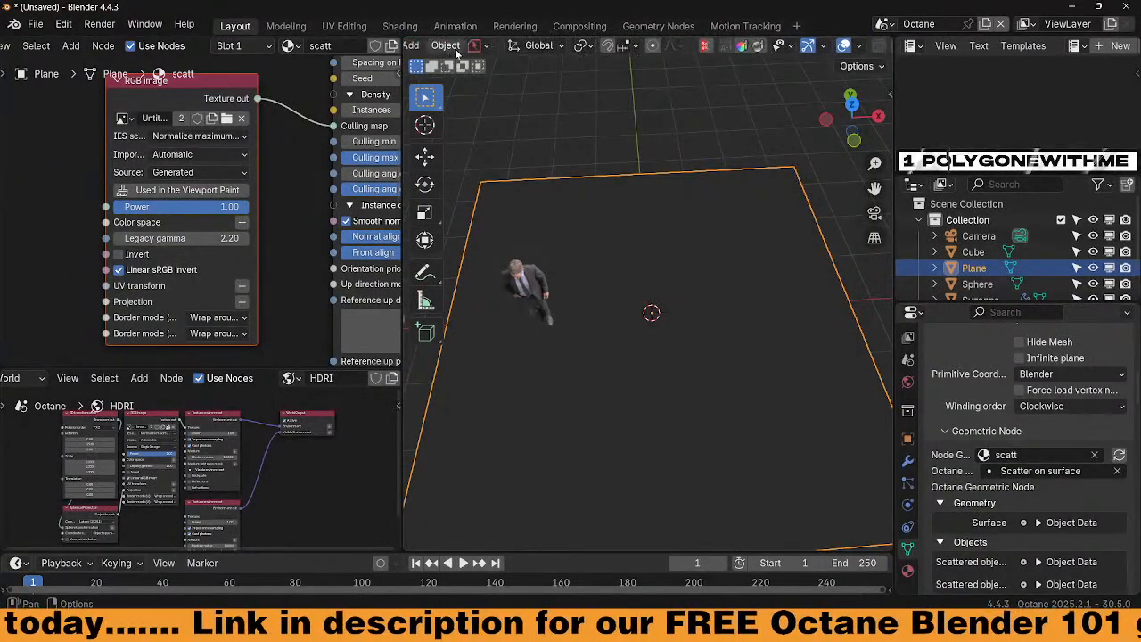
{"action": "scroll", "coordinate": [456, 52], "scroll_direction": "up", "scroll_amount": 8}
Enter Texture Paint mode in top view with the brush colour set to white
{"action": "left_click", "coordinate": [453, 48]}
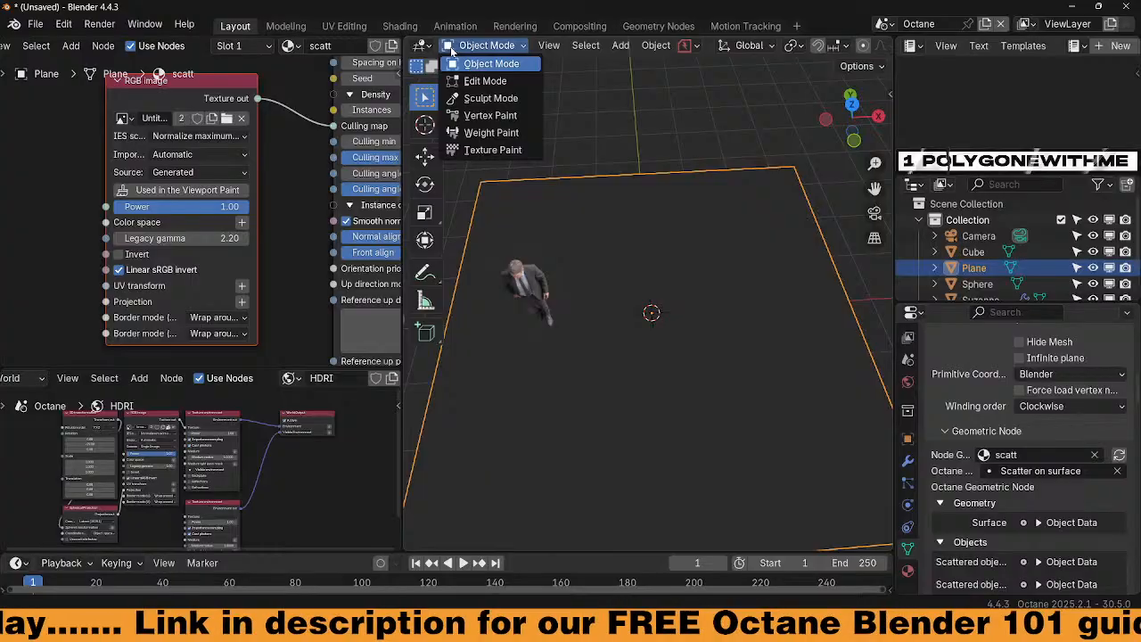
{"action": "left_click", "coordinate": [486, 150]}
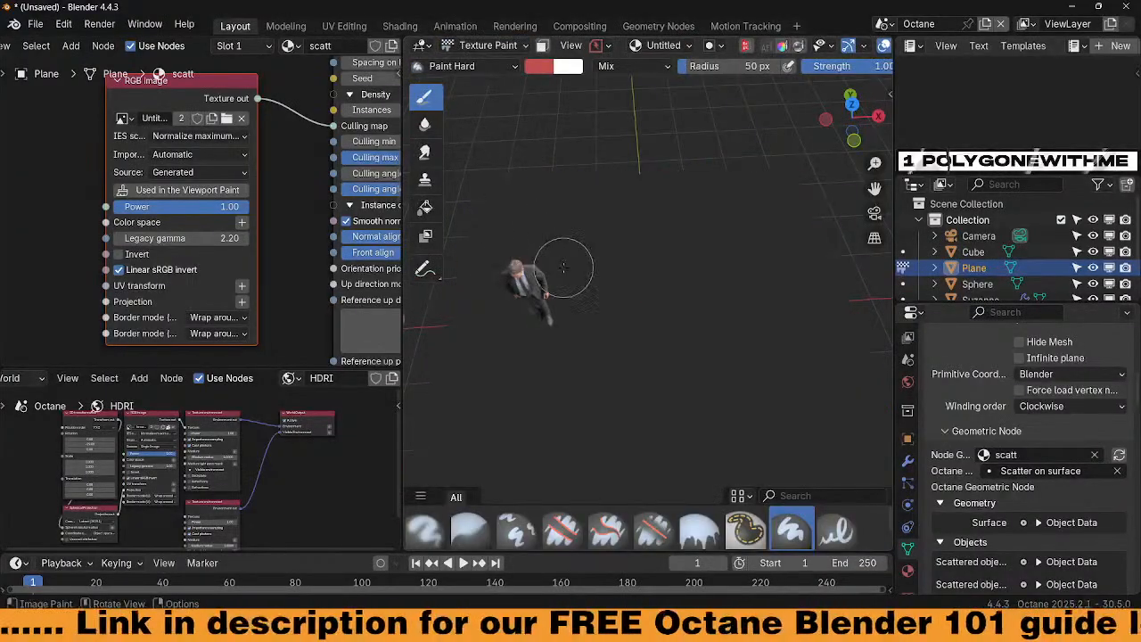
{"action": "key", "text": "KP_7"}
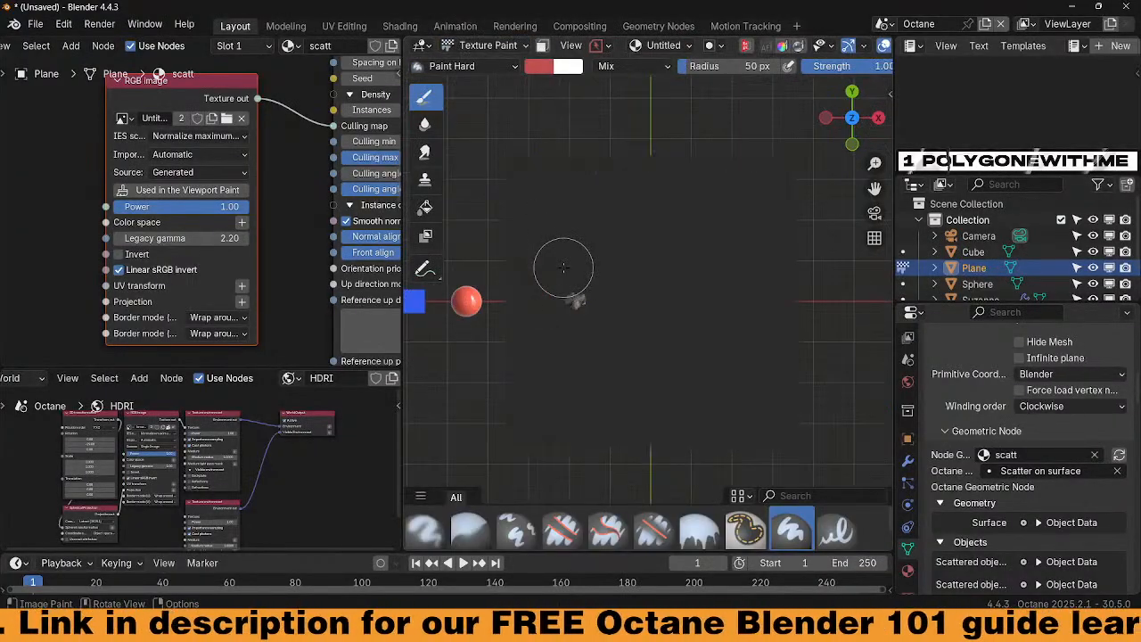
{"action": "left_click", "coordinate": [543, 67]}
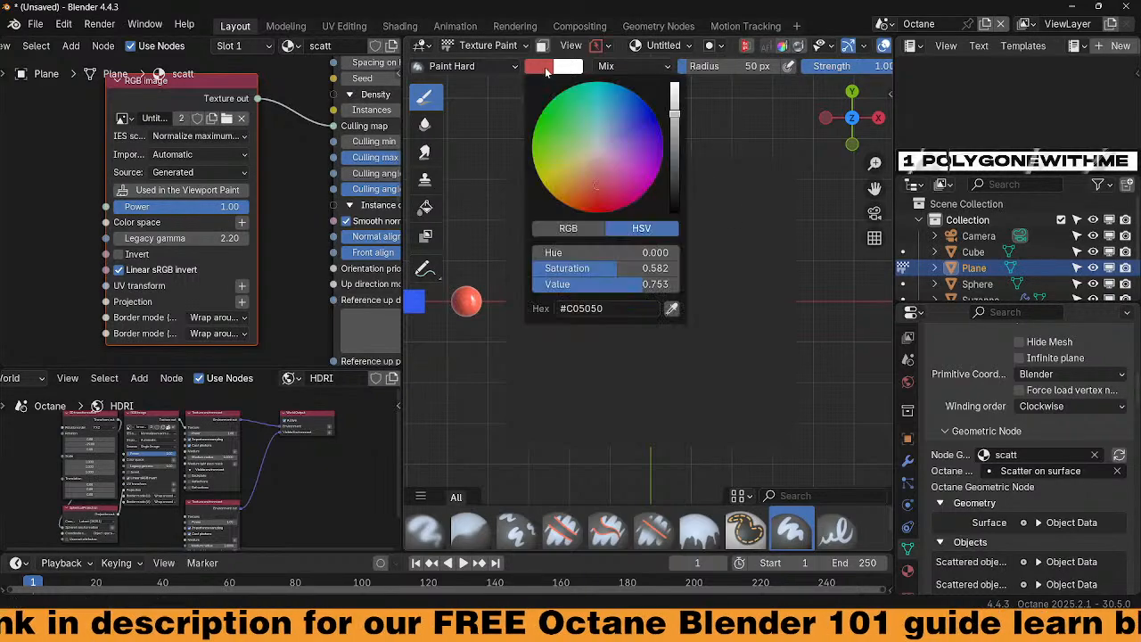
{"action": "left_click_drag", "start_coordinate": [674, 111], "coordinate": [674, 210]}
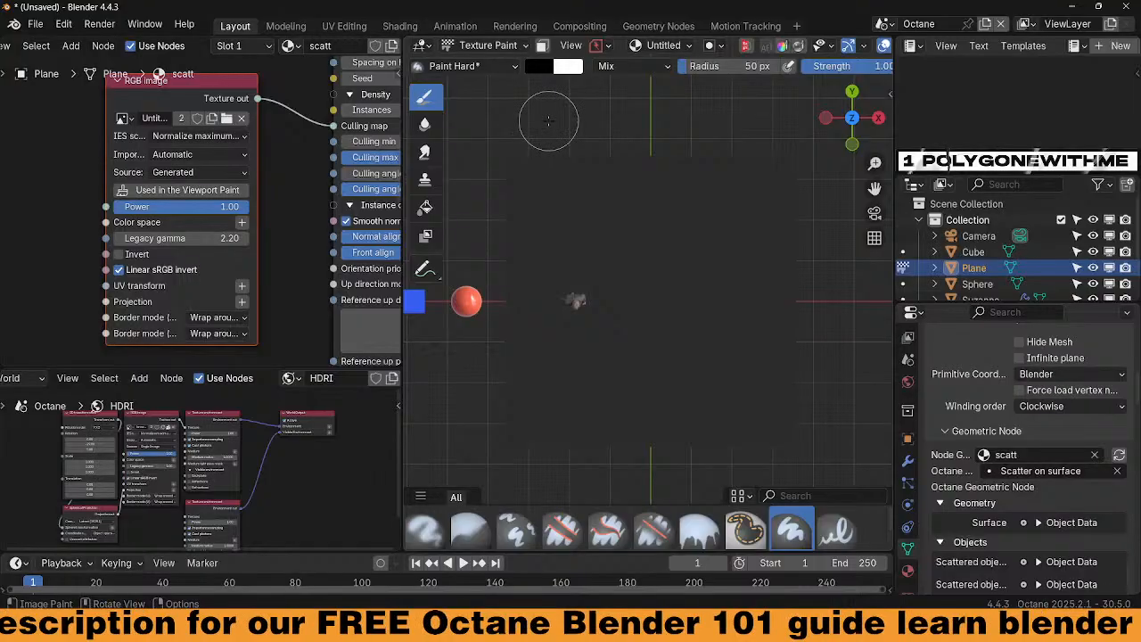
{"action": "key", "text": "x"}
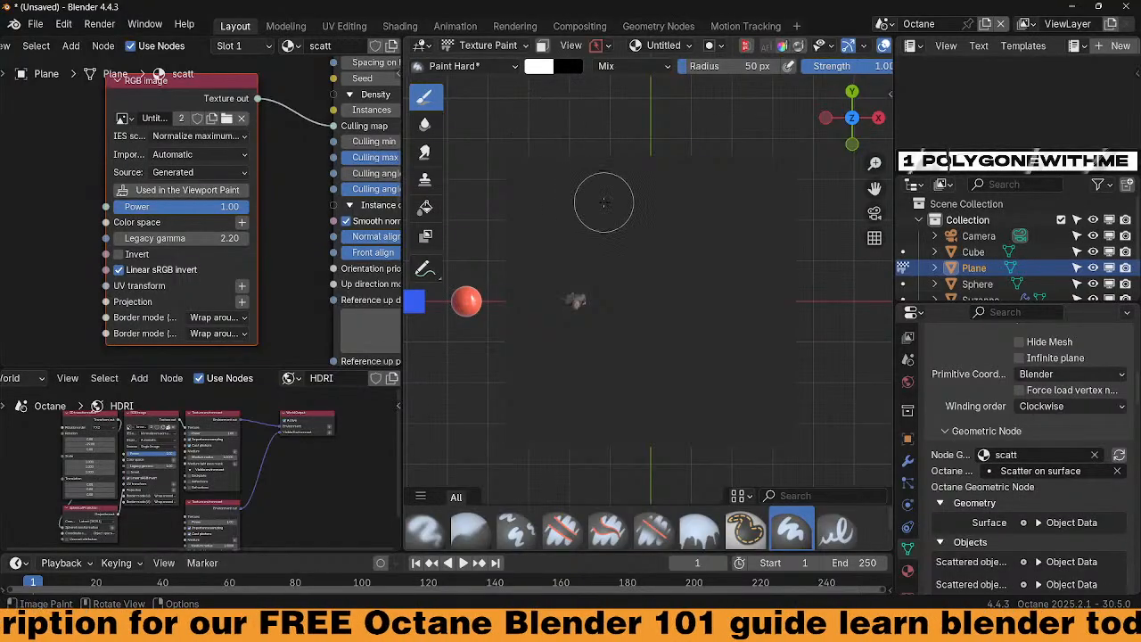
Paint white strokes along the right side and middle of the plane to reveal objects
{"action": "mouse_move", "coordinate": [578, 220]}
{"action": "left_mouse_down"}
{"action": "mouse_move", "coordinate": [553, 311]}
{"action": "mouse_move", "coordinate": [723, 379]}
{"action": "mouse_move", "coordinate": [724, 393]}
{"action": "left_mouse_up"}
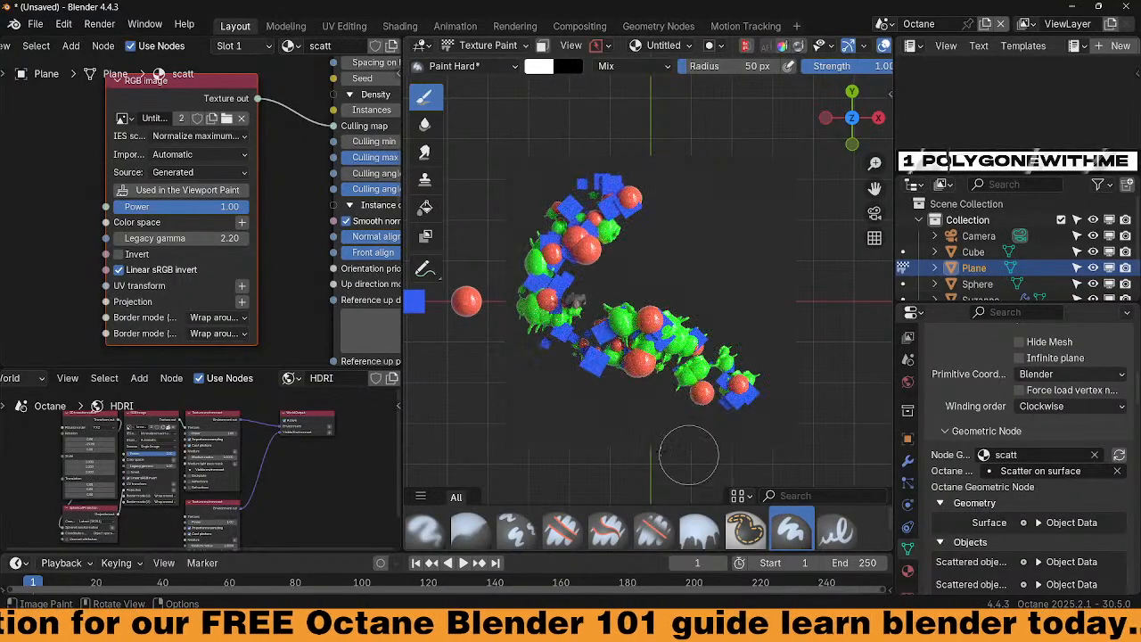
{"action": "mouse_move", "coordinate": [626, 436]}
{"action": "left_mouse_down"}
{"action": "mouse_move", "coordinate": [744, 387]}
{"action": "mouse_move", "coordinate": [747, 165]}
{"action": "left_mouse_up"}
{"action": "mouse_move", "coordinate": [661, 392]}
{"action": "middle_mouse_down"}
{"action": "mouse_move", "coordinate": [632, 287]}
{"action": "mouse_move", "coordinate": [638, 322]}
{"action": "mouse_move", "coordinate": [624, 357]}
{"action": "middle_mouse_up"}
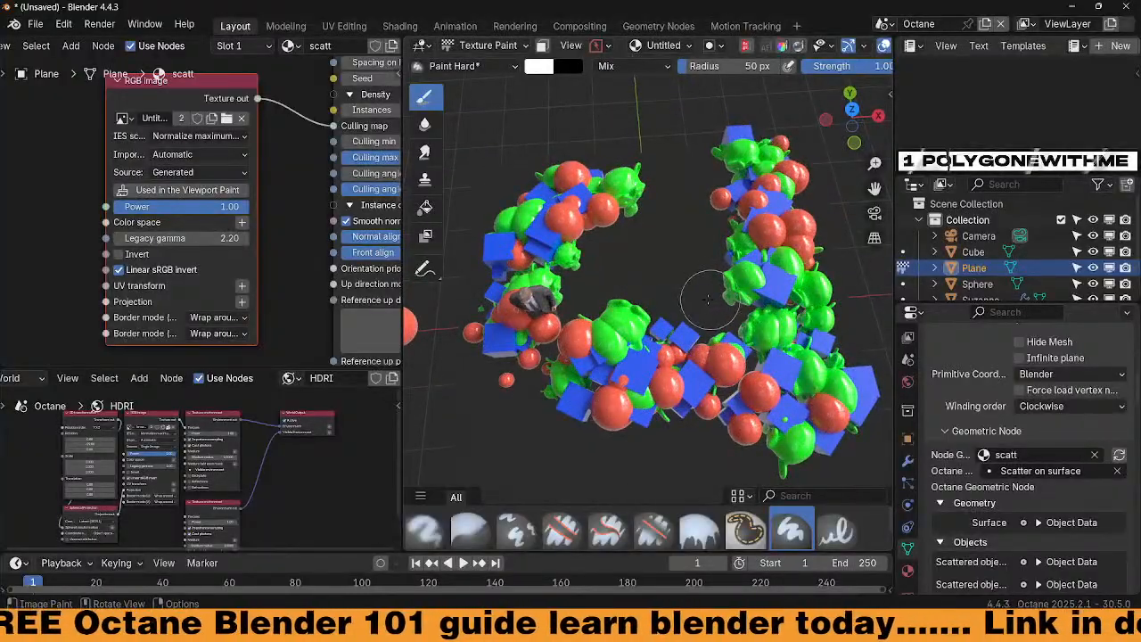
{"action": "key", "text": "KP_7"}
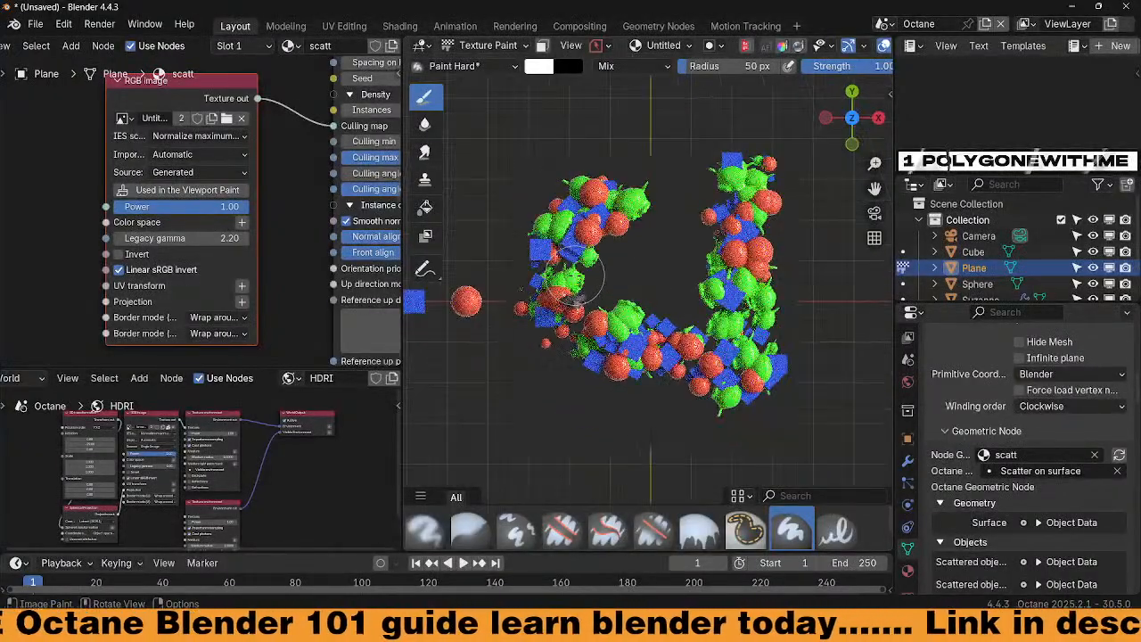
{"action": "mouse_move", "coordinate": [698, 163]}
{"action": "left_mouse_down"}
{"action": "mouse_move", "coordinate": [624, 229]}
{"action": "mouse_move", "coordinate": [788, 246]}
{"action": "mouse_move", "coordinate": [551, 274]}
{"action": "mouse_move", "coordinate": [691, 308]}
{"action": "left_mouse_up"}
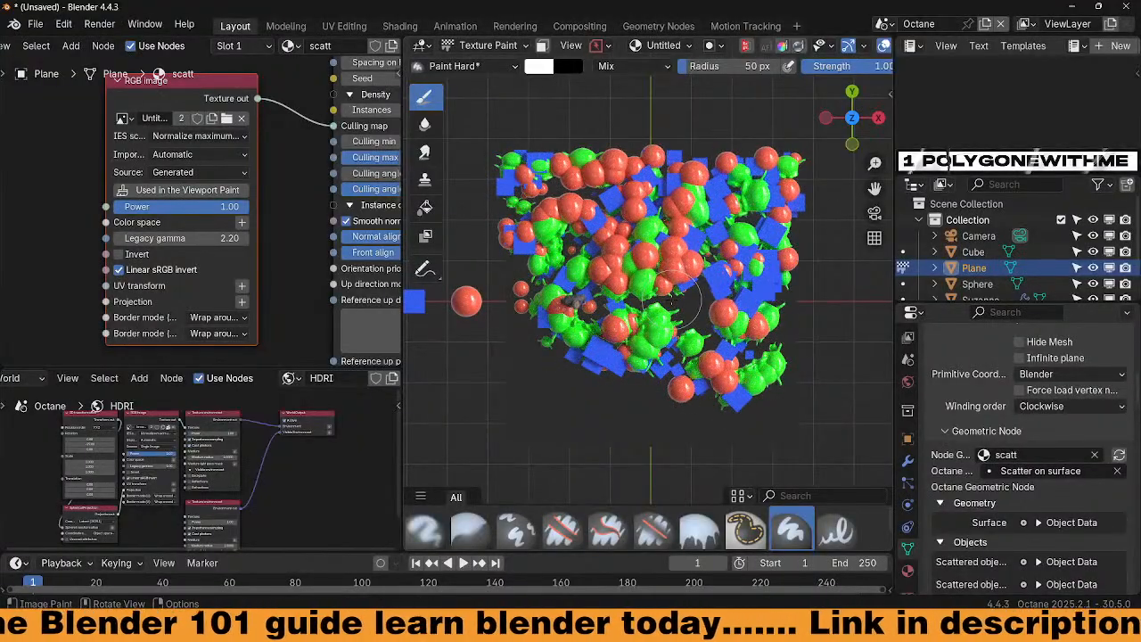
Paint the remaining edges with a 95 px brush, then shrink the brush to 33 px
{"action": "key", "text": "f"}
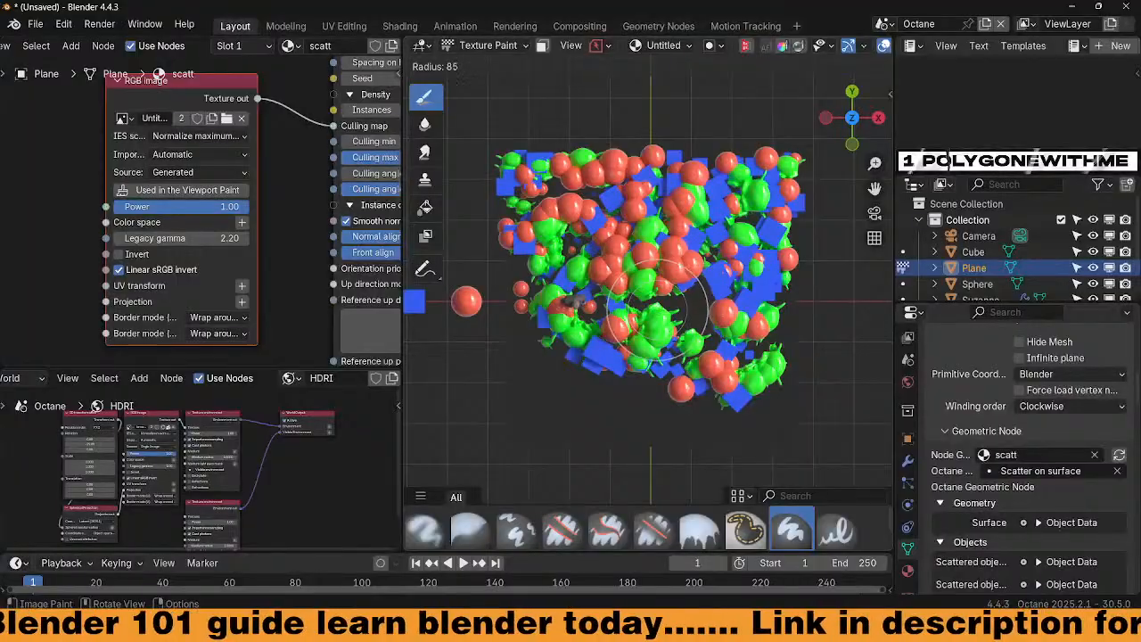
{"action": "left_click", "coordinate": [685, 312]}
{"action": "mouse_move", "coordinate": [713, 285]}
{"action": "left_mouse_down"}
{"action": "mouse_move", "coordinate": [698, 419]}
{"action": "mouse_move", "coordinate": [508, 268]}
{"action": "mouse_move", "coordinate": [678, 357]}
{"action": "mouse_move", "coordinate": [743, 282]}
{"action": "mouse_move", "coordinate": [764, 181]}
{"action": "mouse_move", "coordinate": [538, 245]}
{"action": "mouse_move", "coordinate": [536, 354]}
{"action": "mouse_move", "coordinate": [615, 393]}
{"action": "mouse_move", "coordinate": [542, 387]}
{"action": "mouse_move", "coordinate": [527, 303]}
{"action": "left_mouse_up"}
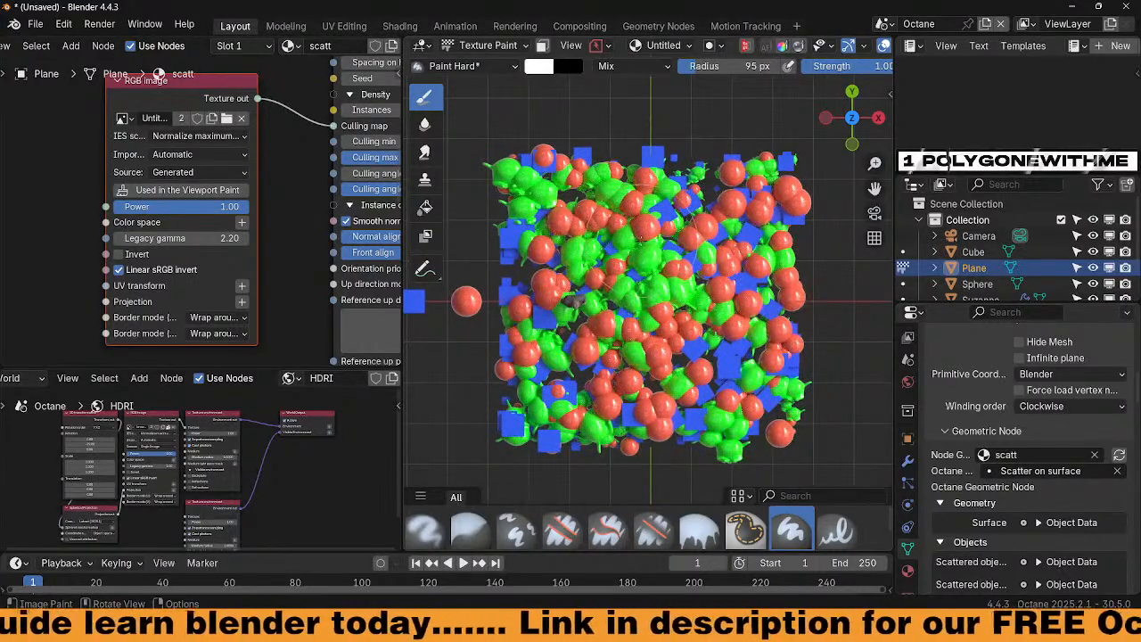
{"action": "key", "text": "f"}
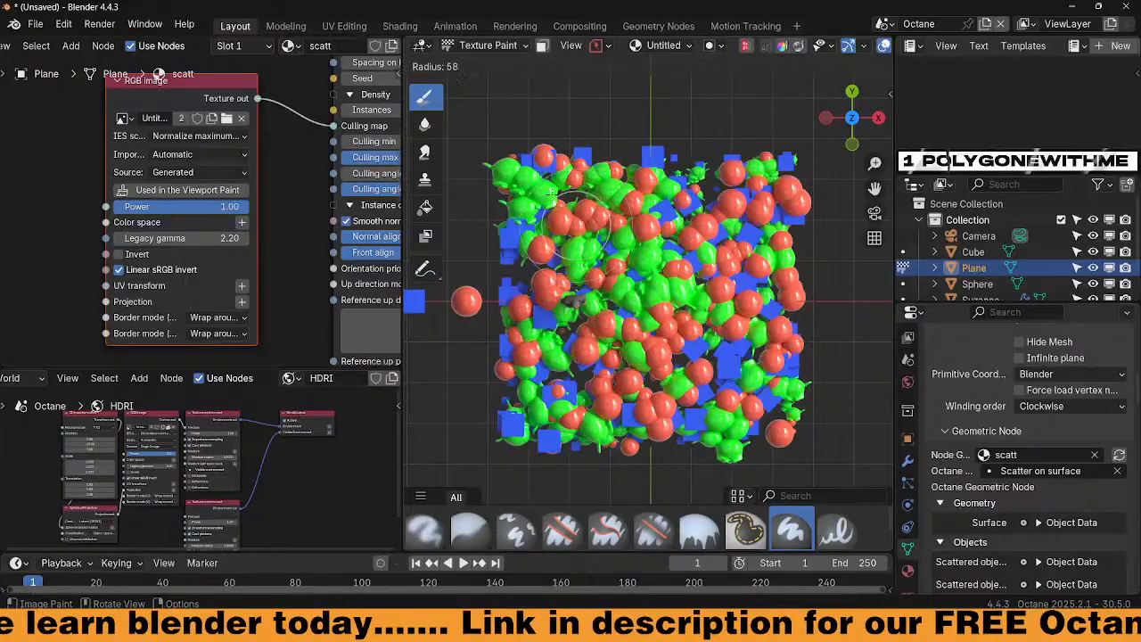
{"action": "left_click", "coordinate": [541, 189]}
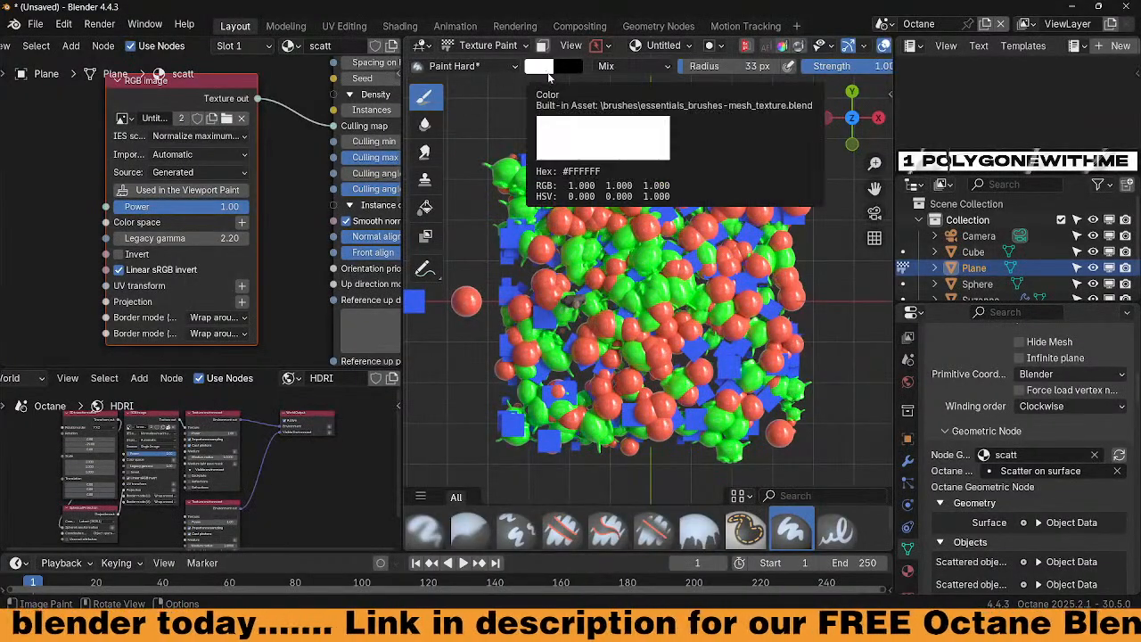
Switch the brush to black and orbit around the carved empty paths through the scatter
{"action": "key", "text": "x"}
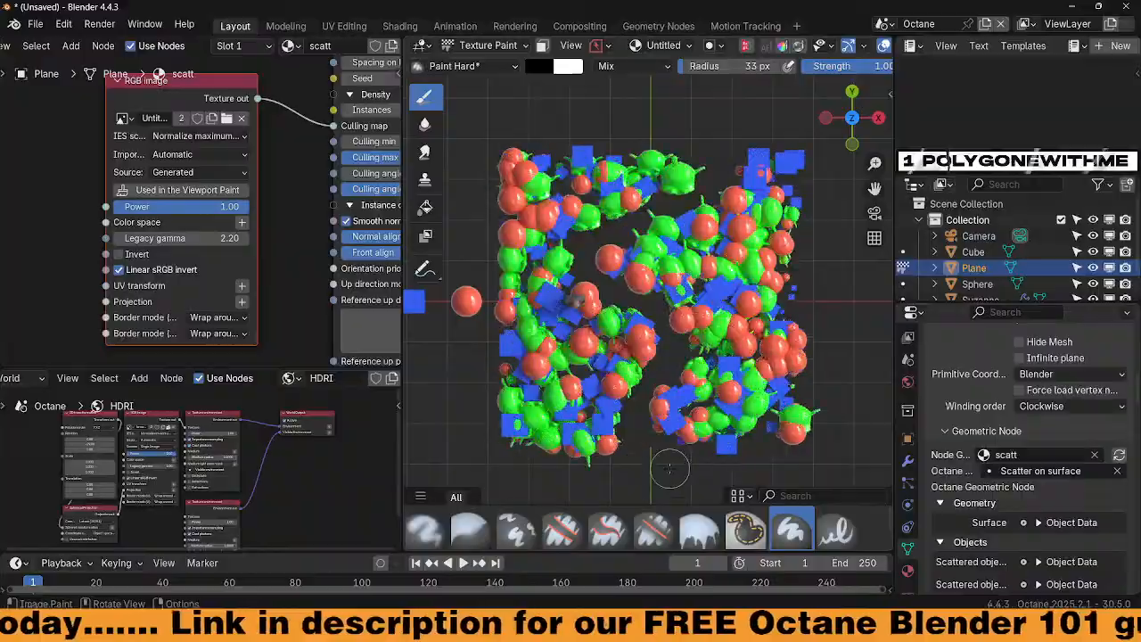
{"action": "middle_click_drag", "start_coordinate": [659, 475], "coordinate": [700, 456]}
{"action": "mouse_move", "coordinate": [582, 337]}
{"action": "middle_mouse_down"}
{"action": "mouse_move", "coordinate": [554, 251]}
{"action": "mouse_move", "coordinate": [567, 306]}
{"action": "middle_mouse_up"}
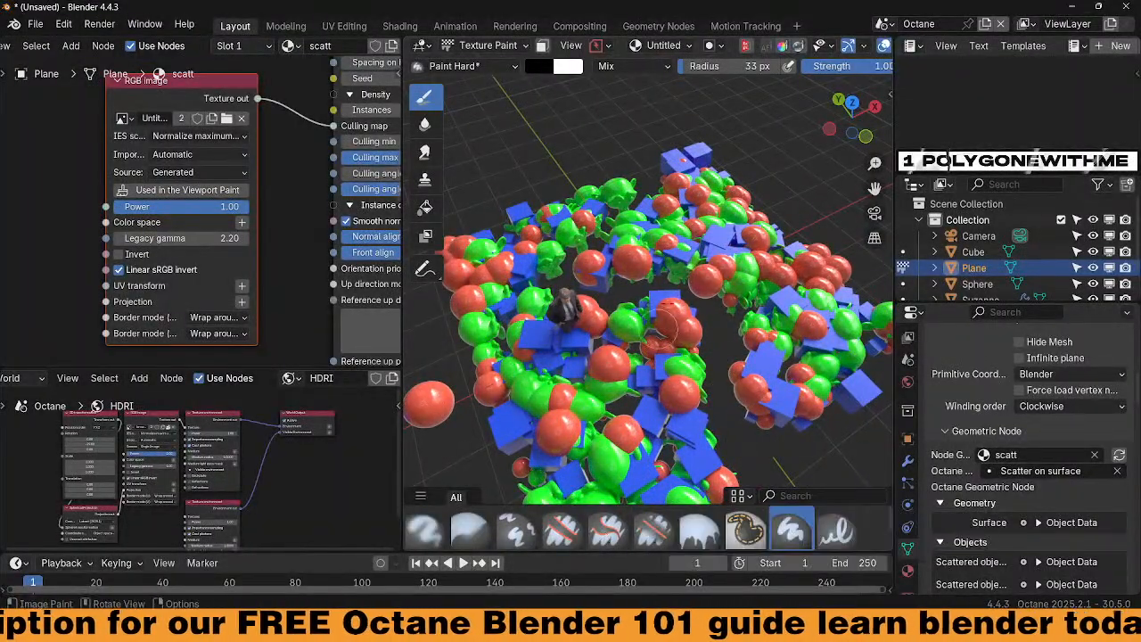
{"action": "middle_click_drag", "start_coordinate": [624, 384], "coordinate": [653, 357]}
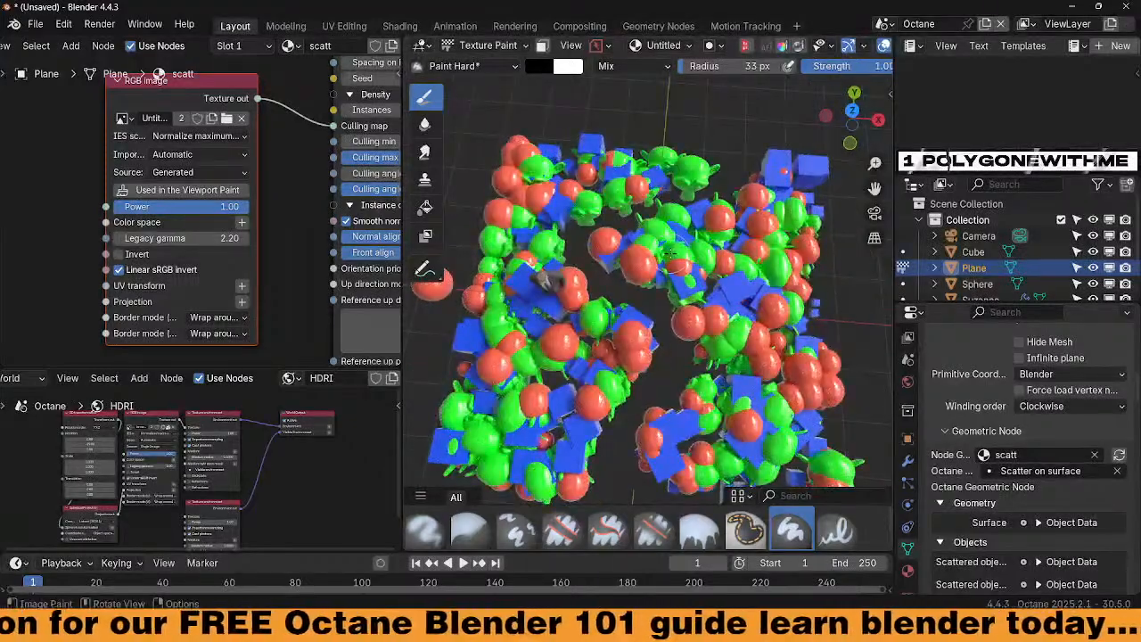
{"action": "key", "text": "KP_7"}
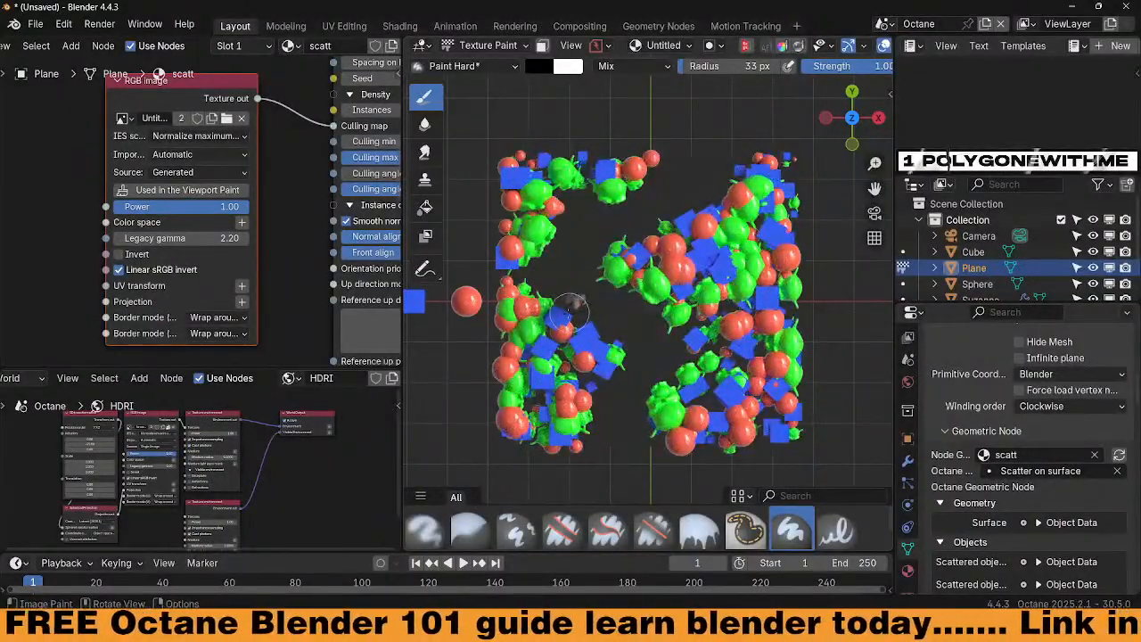
{"action": "mouse_move", "coordinate": [589, 401]}
{"action": "middle_mouse_down"}
{"action": "mouse_move", "coordinate": [669, 290]}
{"action": "mouse_move", "coordinate": [644, 330]}
{"action": "middle_mouse_up"}
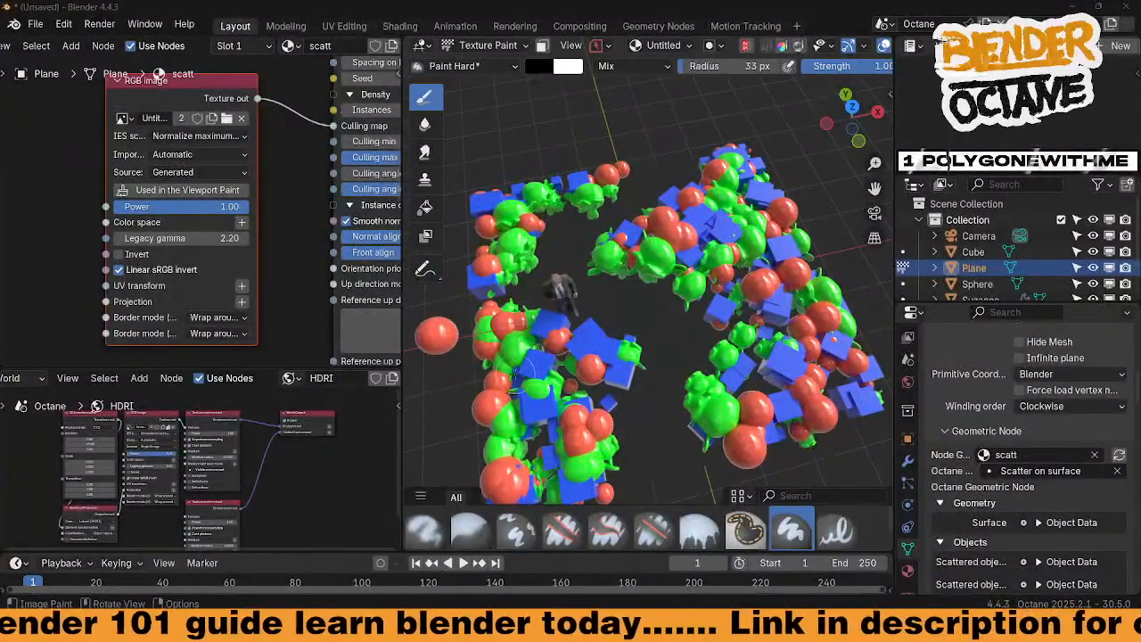
{"action": "middle_click_drag", "start_coordinate": [643, 414], "coordinate": [650, 379]}
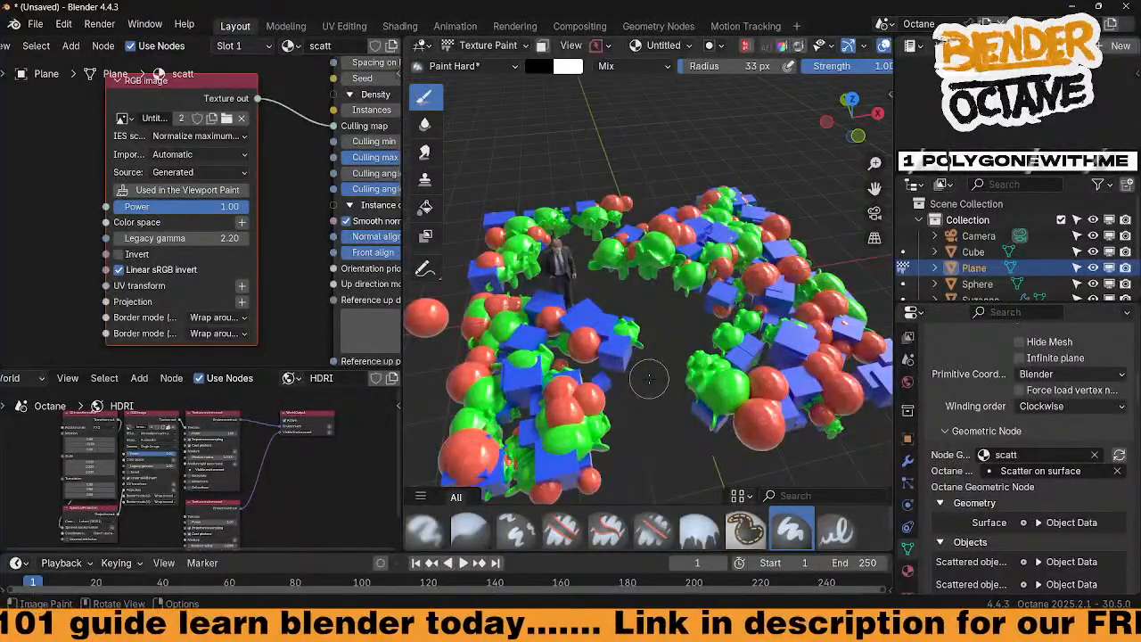
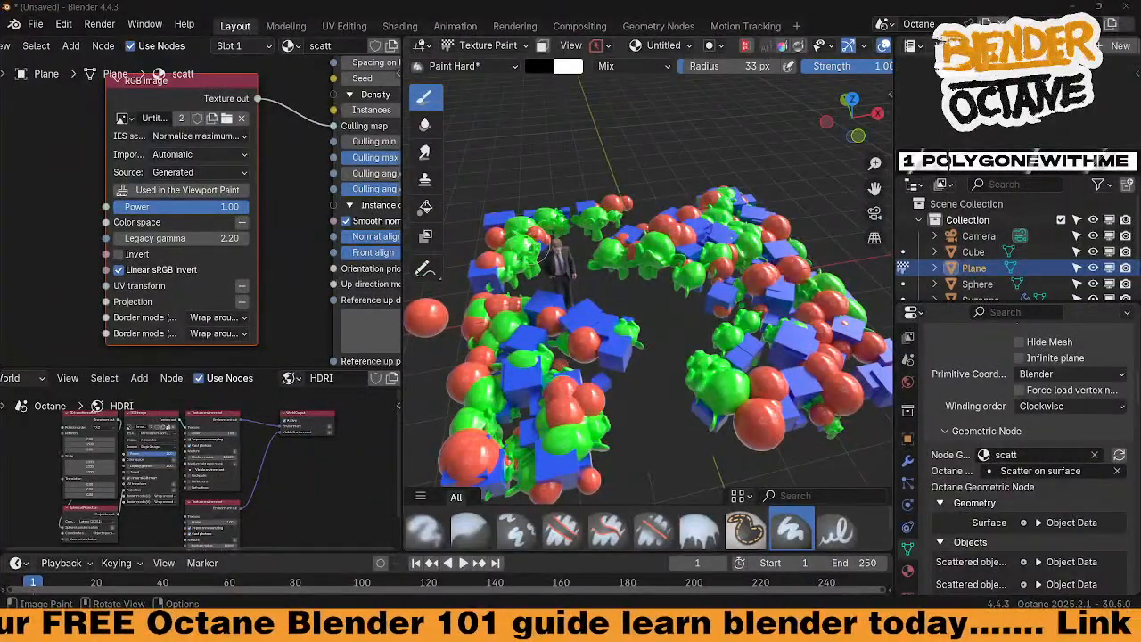
Orbit the view low around the painted scatter ring to inspect the result
{"action": "middle_click_drag", "start_coordinate": [553, 256], "coordinate": [419, 280]}
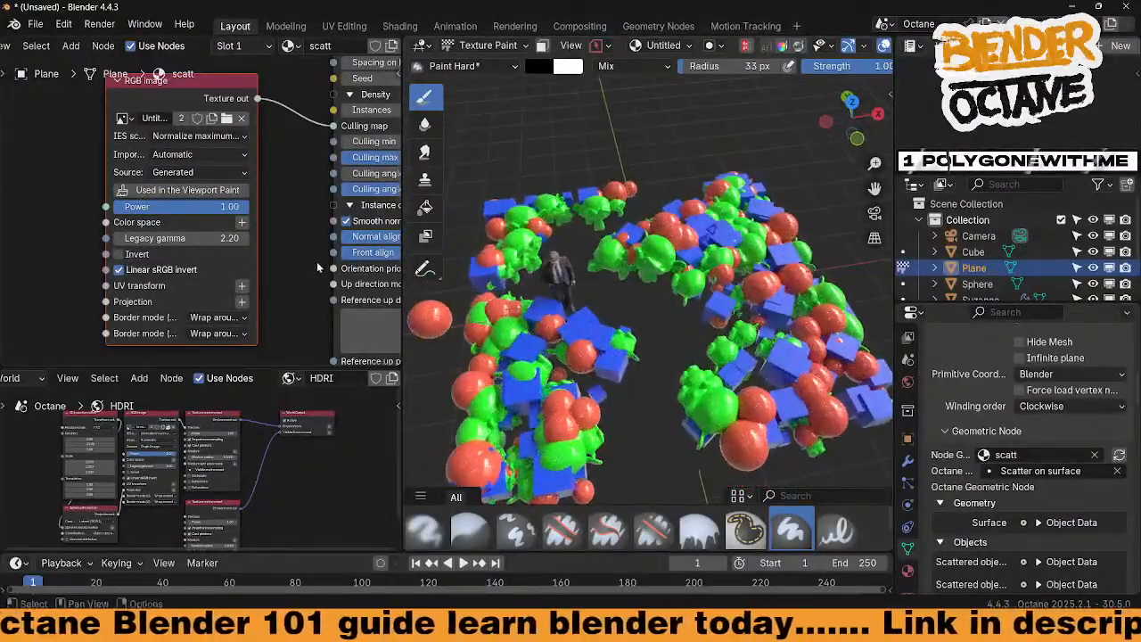
{"action": "scroll", "coordinate": [318, 267], "scroll_direction": "down", "scroll_amount": 1}
{"action": "middle_click_drag", "start_coordinate": [596, 374], "coordinate": [596, 339]}
{"action": "scroll", "coordinate": [264, 249], "scroll_direction": "down", "scroll_amount": 2}
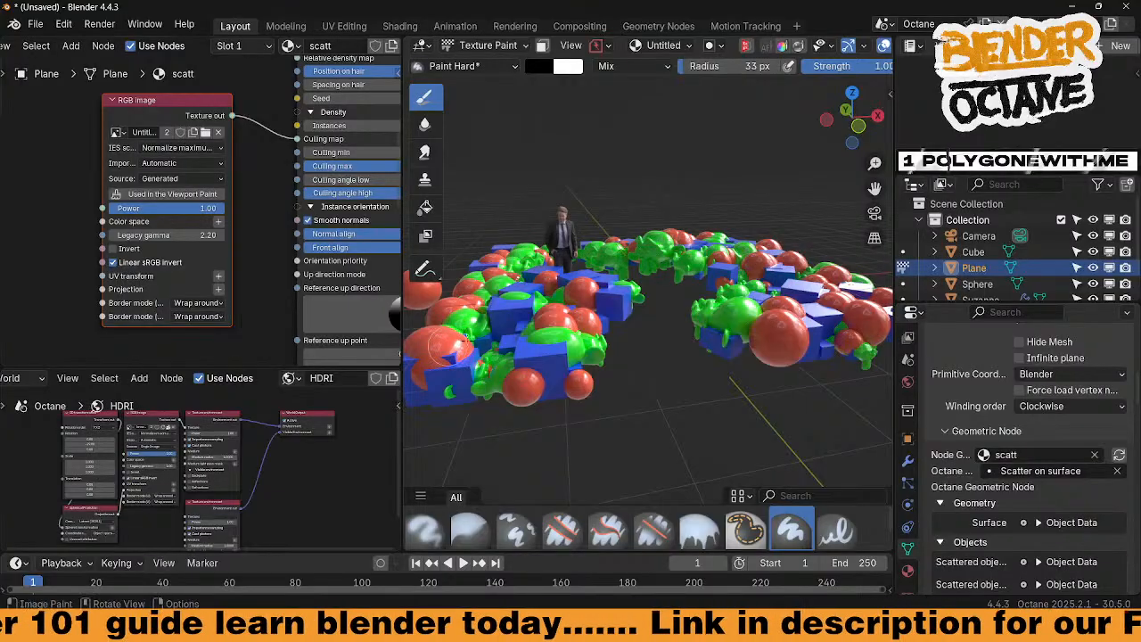
{"action": "middle_click_drag", "start_coordinate": [675, 282], "coordinate": [666, 304]}
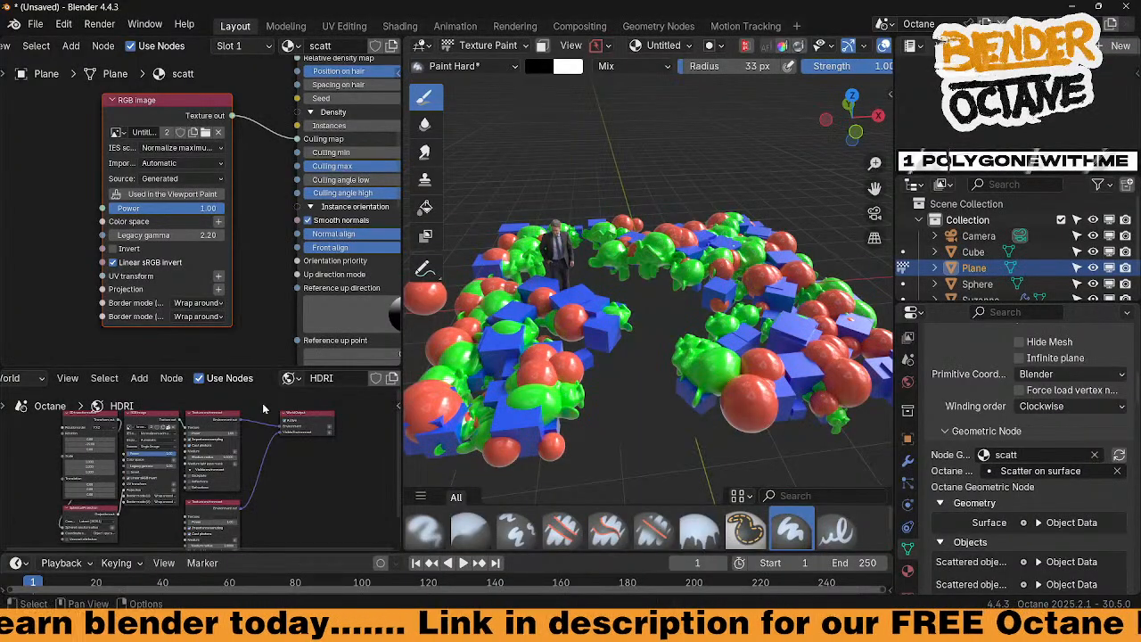
{"action": "mouse_move", "coordinate": [662, 273]}
{"action": "middle_mouse_down"}
{"action": "mouse_move", "coordinate": [650, 286]}
{"action": "mouse_move", "coordinate": [668, 264]}
{"action": "middle_mouse_up"}
{"action": "scroll", "coordinate": [218, 178], "scroll_direction": "down", "scroll_amount": 4}
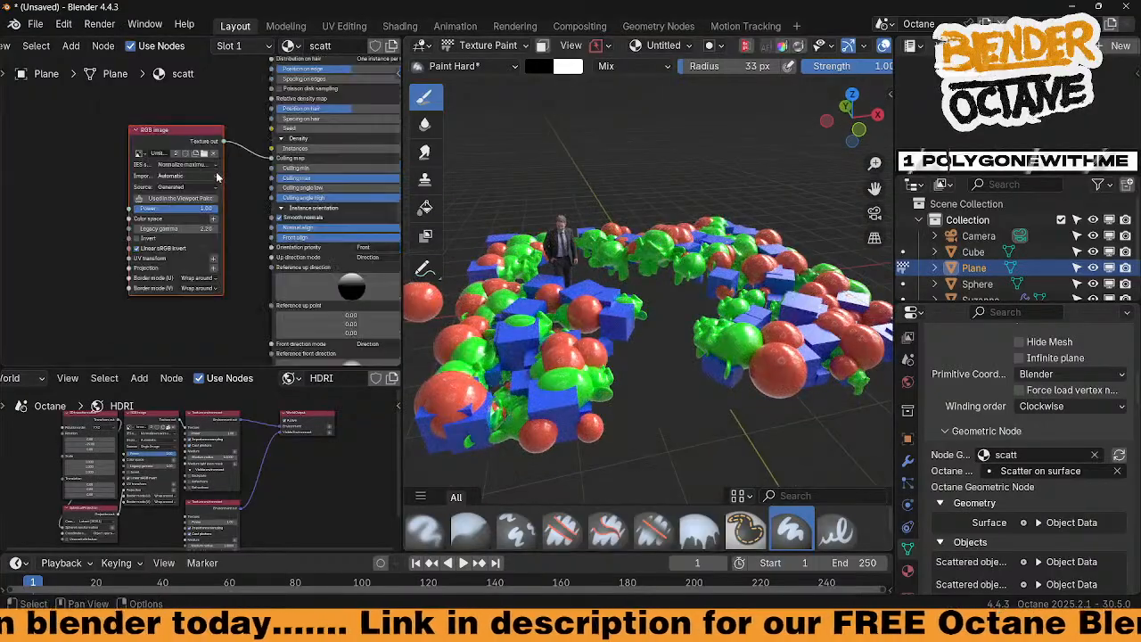
{"action": "scroll", "coordinate": [217, 177], "scroll_direction": "down", "scroll_amount": 5}
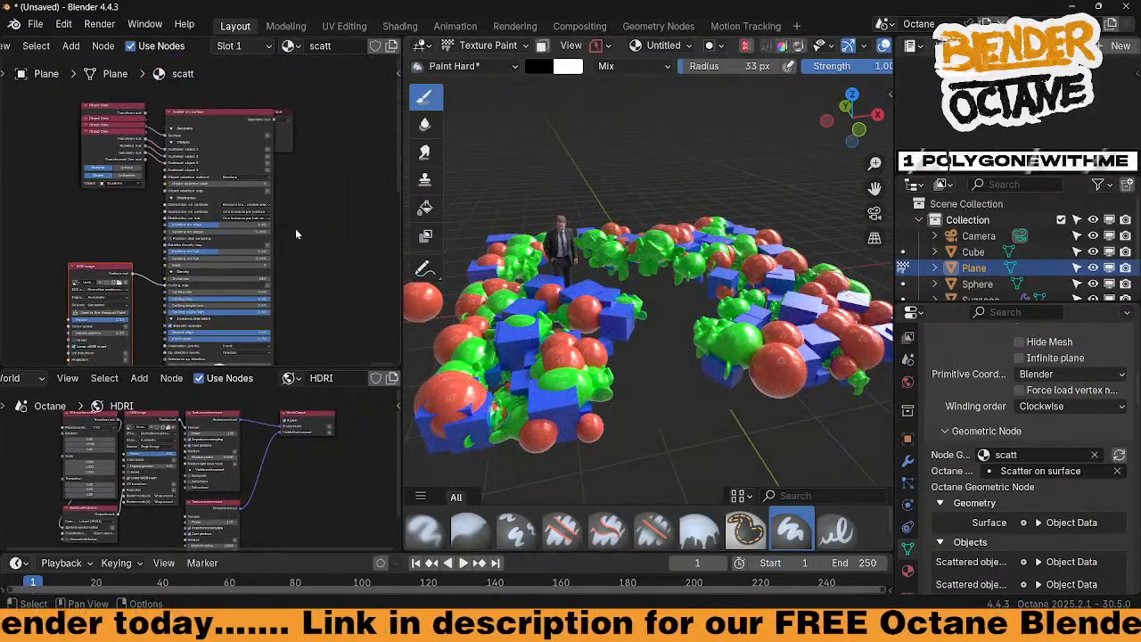
{"action": "middle_click_drag", "start_coordinate": [293, 218], "coordinate": [300, 198]}
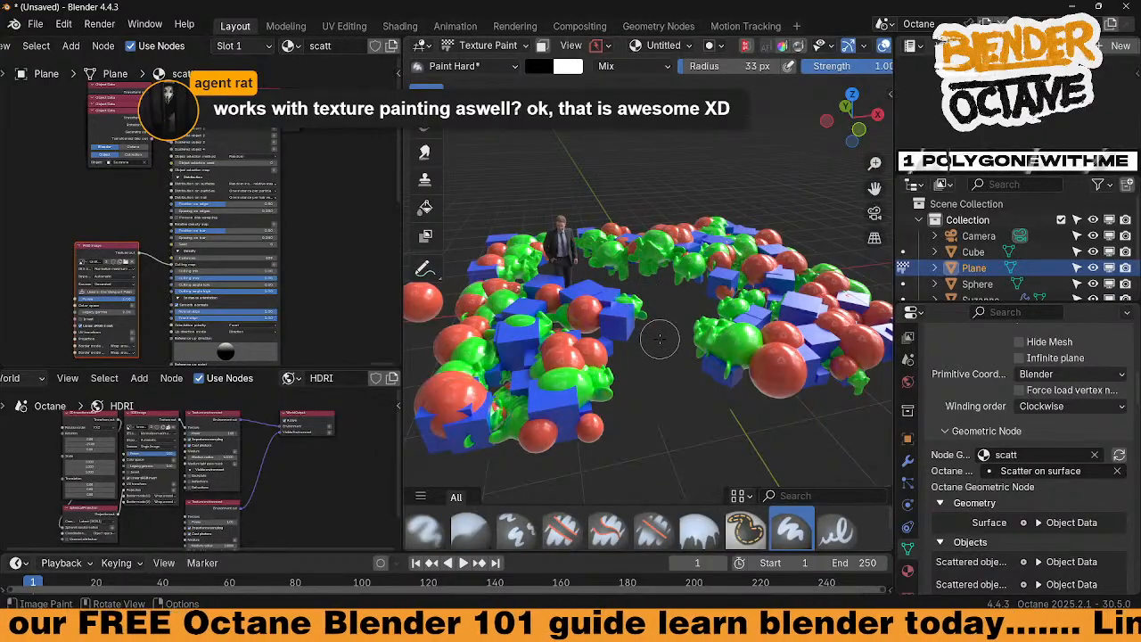
Rename the duplicated material scatt.001 to scatt.v2
{"action": "middle_click_drag", "start_coordinate": [312, 170], "coordinate": [326, 200]}
{"action": "scroll", "coordinate": [326, 200], "scroll_direction": "up", "scroll_amount": 5}
{"action": "middle_click_drag", "start_coordinate": [152, 223], "coordinate": [141, 252]}
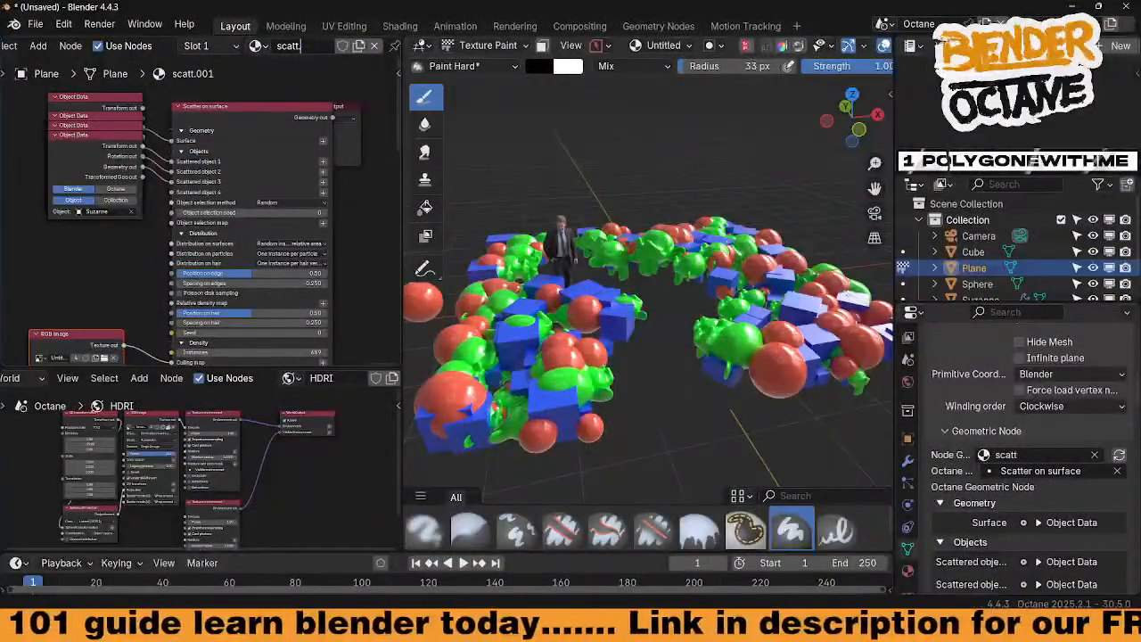
{"action": "type", "text": "v"}
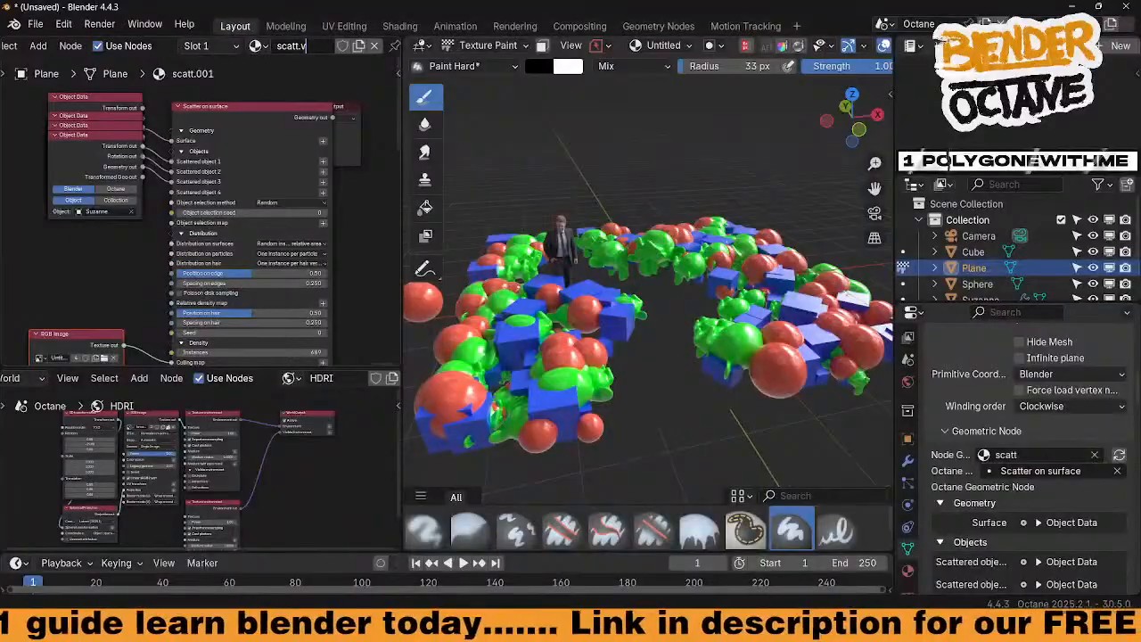
{"action": "type", "text": "2"}
{"action": "key", "text": "Return"}
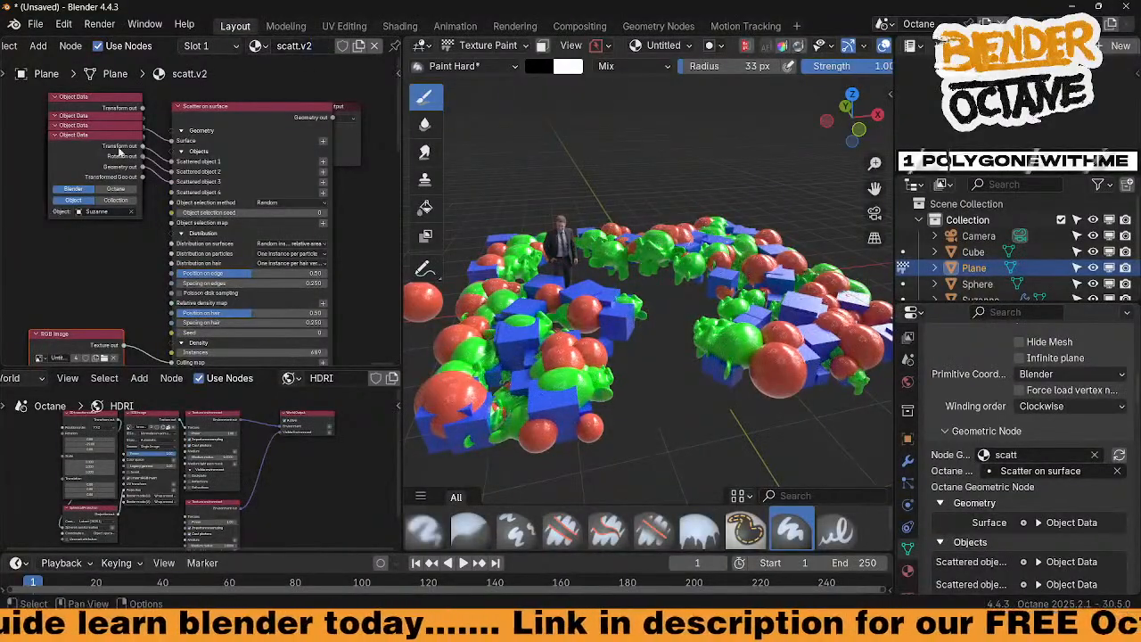
Delete the stacked Object Data nodes from the scatt.v2 node graph
{"action": "middle_click_drag", "start_coordinate": [359, 221], "coordinate": [355, 222]}
{"action": "scroll", "coordinate": [354, 221], "scroll_direction": "up", "scroll_amount": 3}
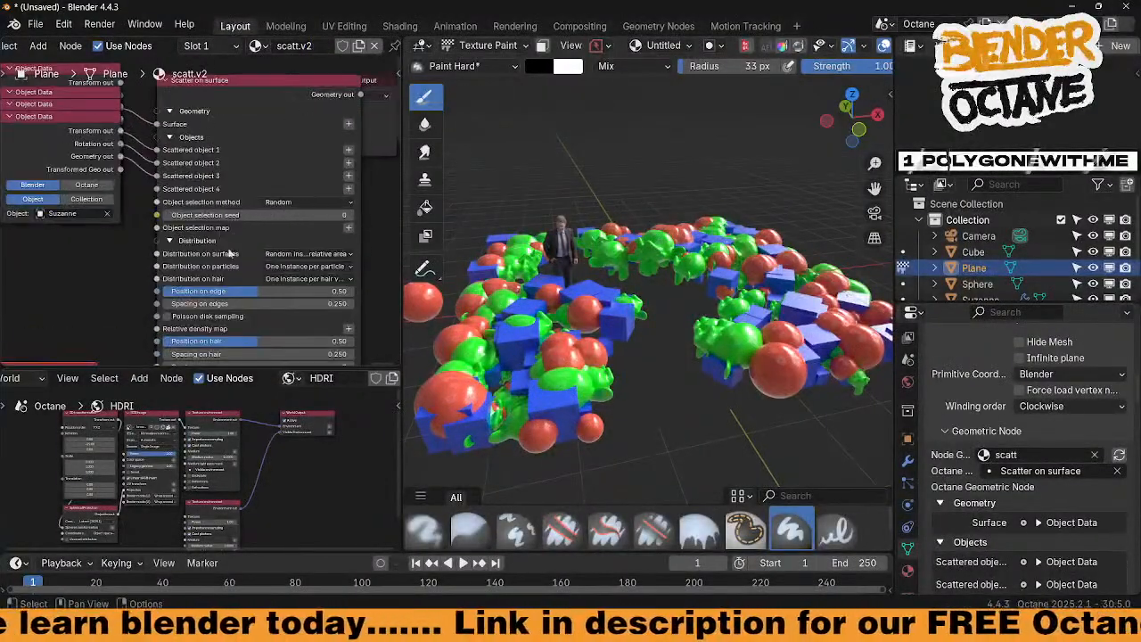
{"action": "middle_click_drag", "start_coordinate": [139, 279], "coordinate": [147, 309]}
{"action": "left_click_drag", "start_coordinate": [112, 288], "coordinate": [43, 121]}
{"action": "key", "text": "x"}
Enlarge the material node editor area and re-centre on the Scatter node
{"action": "middle_click_drag", "start_coordinate": [111, 230], "coordinate": [134, 214]}
{"action": "left_click_drag", "start_coordinate": [286, 371], "coordinate": [277, 483]}
{"action": "middle_click_drag", "start_coordinate": [151, 309], "coordinate": [160, 261]}
{"action": "scroll", "coordinate": [589, 344], "scroll_direction": "down", "scroll_amount": 2}
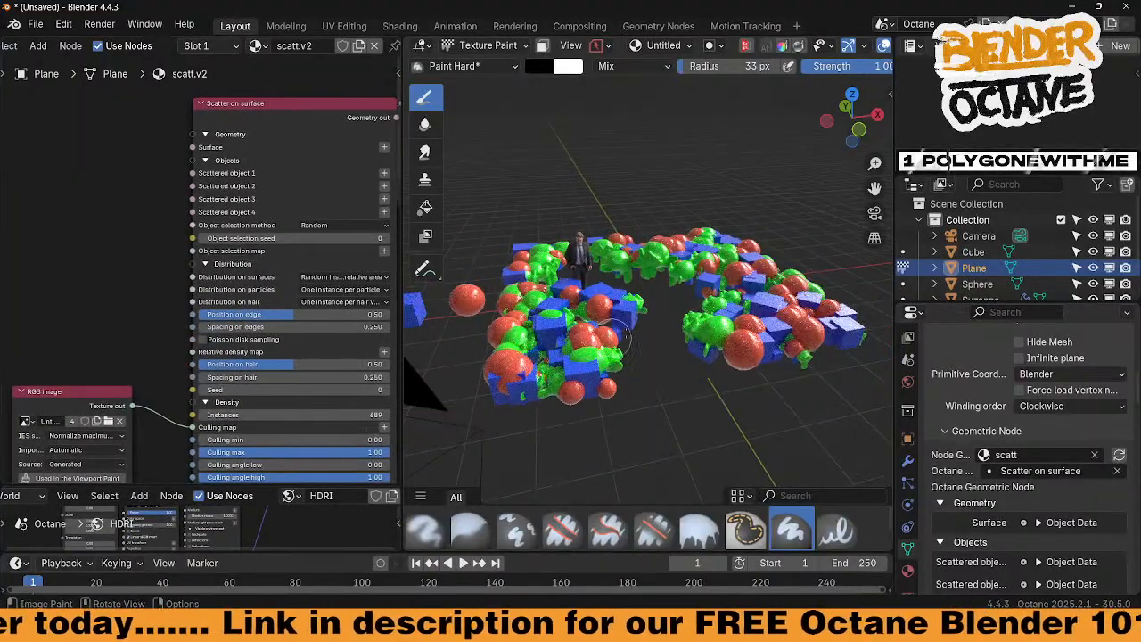
{"action": "scroll", "coordinate": [818, 39], "scroll_direction": "down", "scroll_amount": 3}
Show the plane in solid shading in the Shading workspace with the Quixel asset library
{"action": "left_click", "coordinate": [849, 46]}
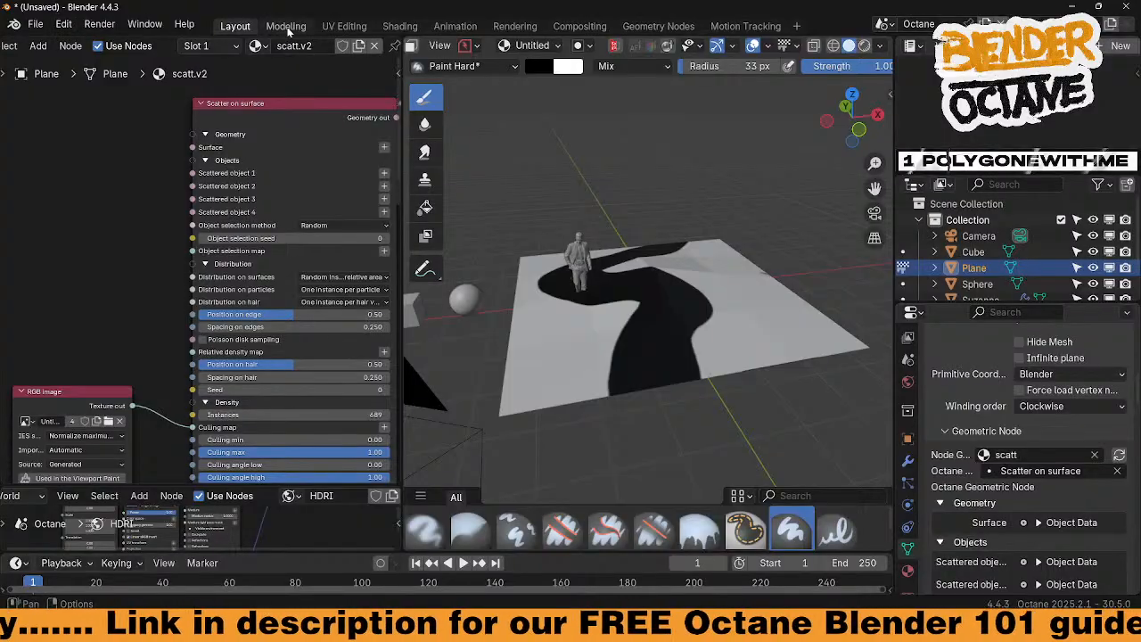
{"action": "left_click", "coordinate": [400, 27]}
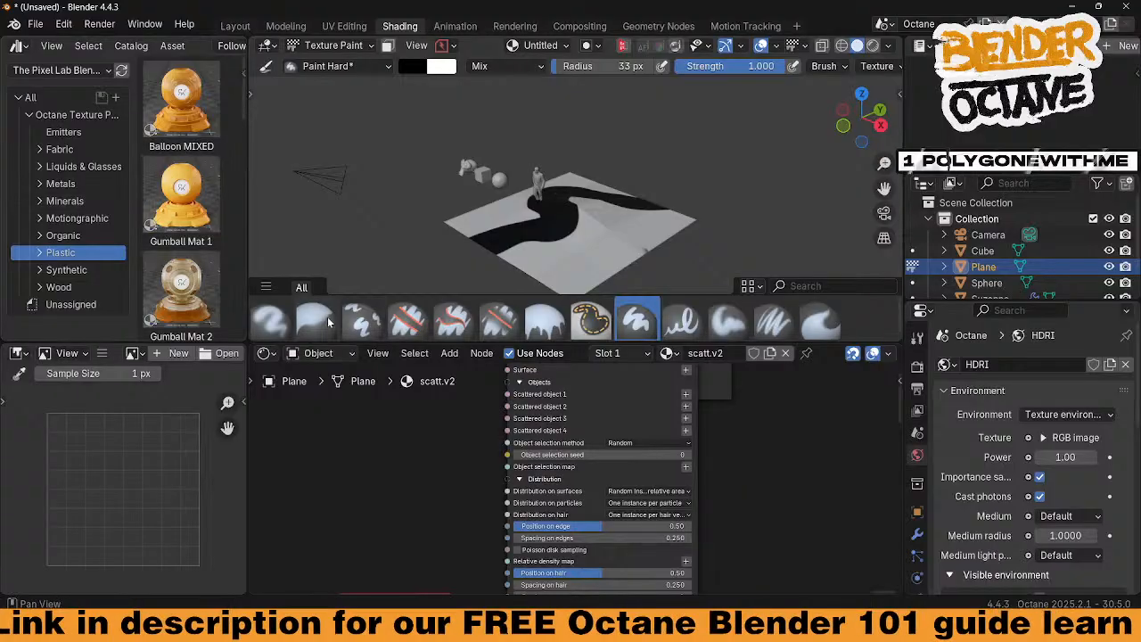
{"action": "left_click", "coordinate": [70, 71]}
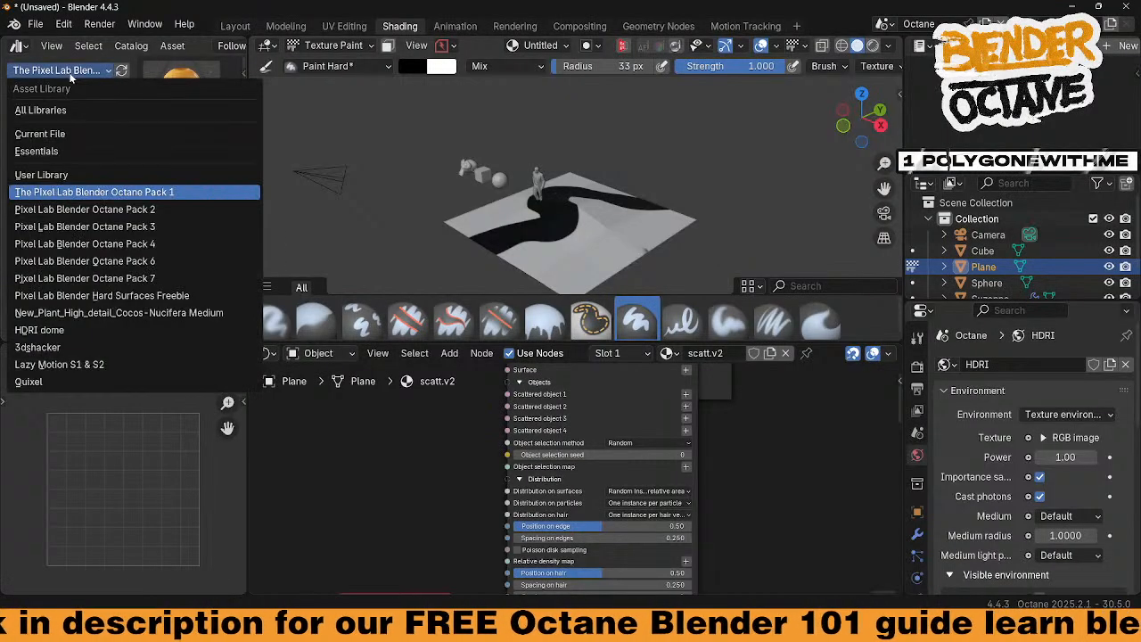
{"action": "left_click", "coordinate": [55, 382]}
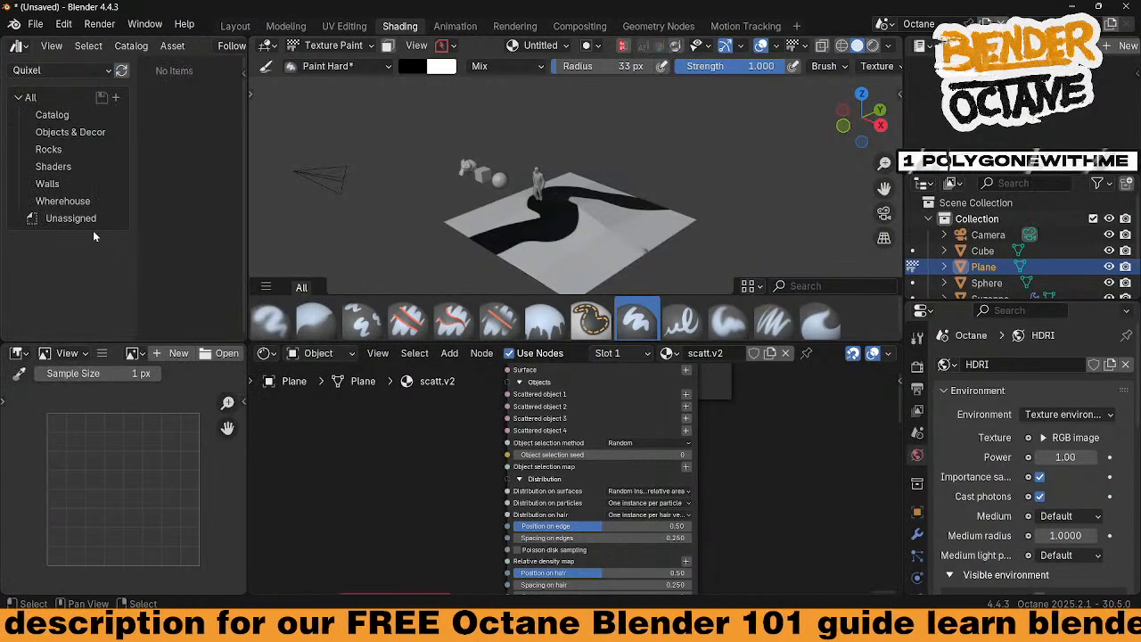
Browse the Quixel Rocks catalog and drag Quarry Rock_1 toward the viewport
{"action": "left_click", "coordinate": [52, 168]}
{"action": "left_click", "coordinate": [48, 149]}
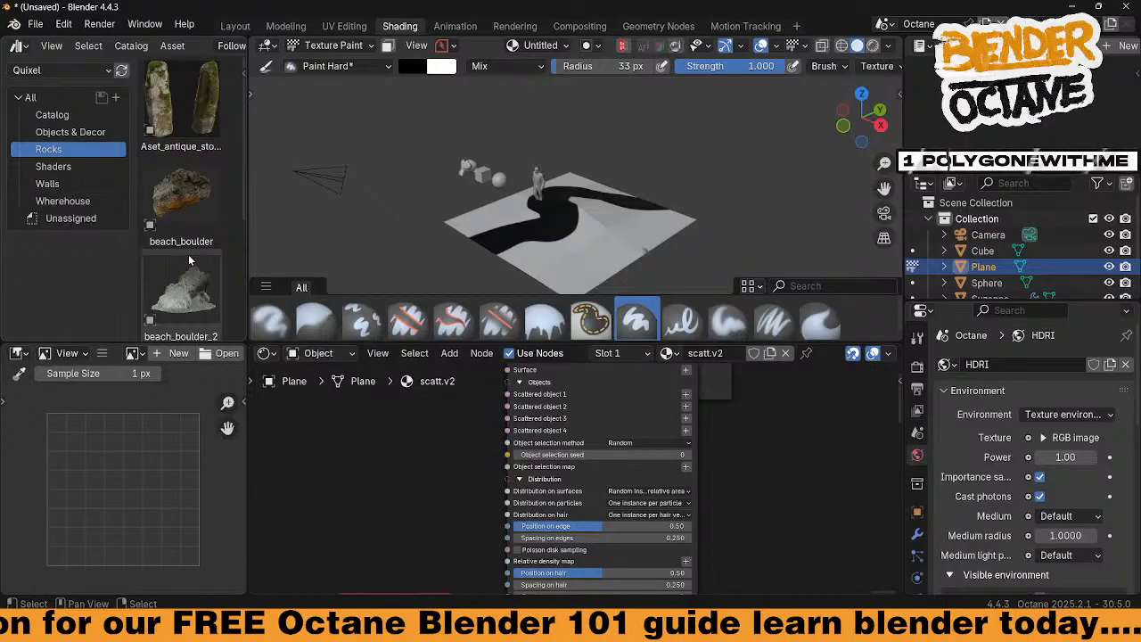
{"action": "scroll", "coordinate": [192, 260], "scroll_direction": "down", "scroll_amount": 5}
{"action": "scroll", "coordinate": [192, 261], "scroll_direction": "down", "scroll_amount": 2}
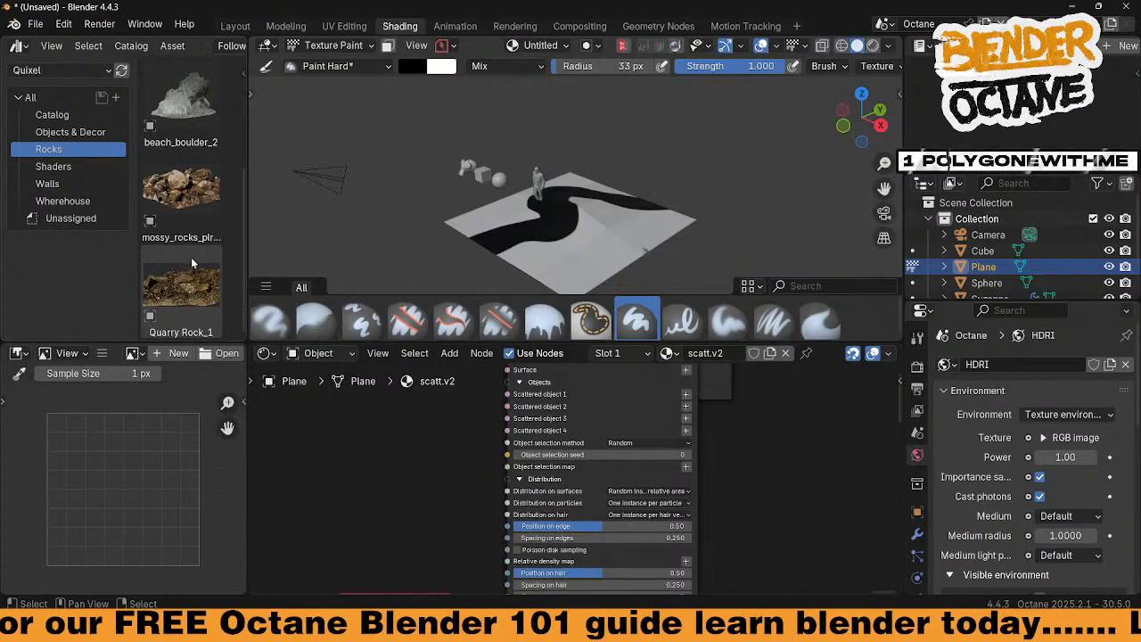
{"action": "scroll", "coordinate": [192, 264], "scroll_direction": "up", "scroll_amount": 1}
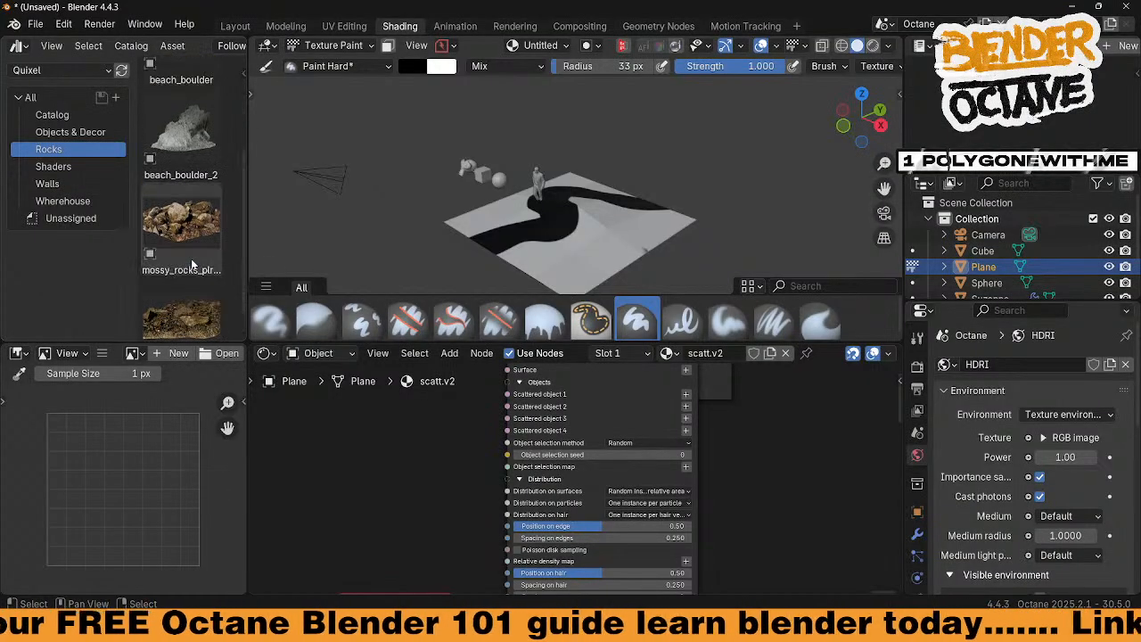
{"action": "scroll", "coordinate": [191, 264], "scroll_direction": "down", "scroll_amount": 1}
{"action": "left_click_drag", "start_coordinate": [196, 296], "coordinate": [428, 264]}
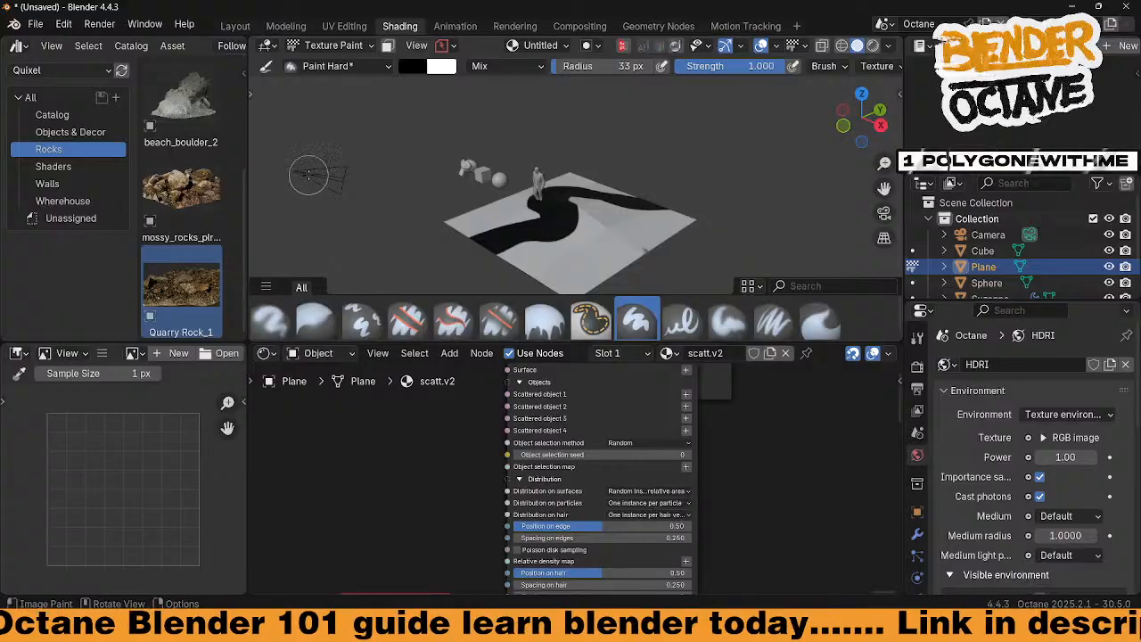
Open an extra asset browser above the viewport, then merge it back into the viewport
{"action": "key", "text": "t"}
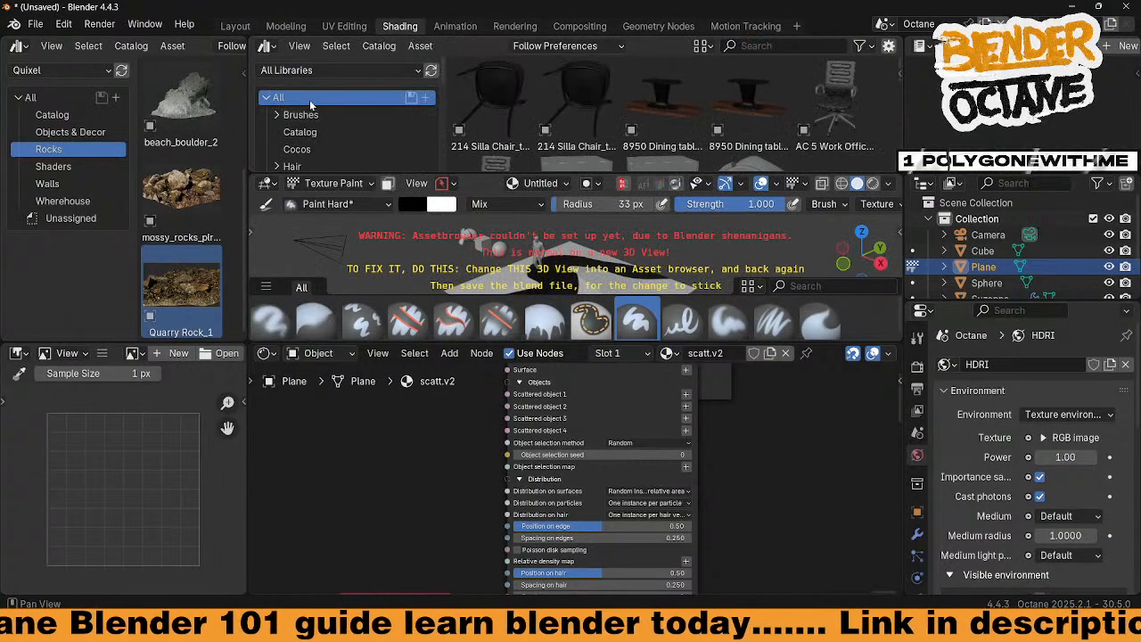
{"action": "key", "text": "t"}
{"action": "key", "text": "t"}
{"action": "key", "text": "t"}
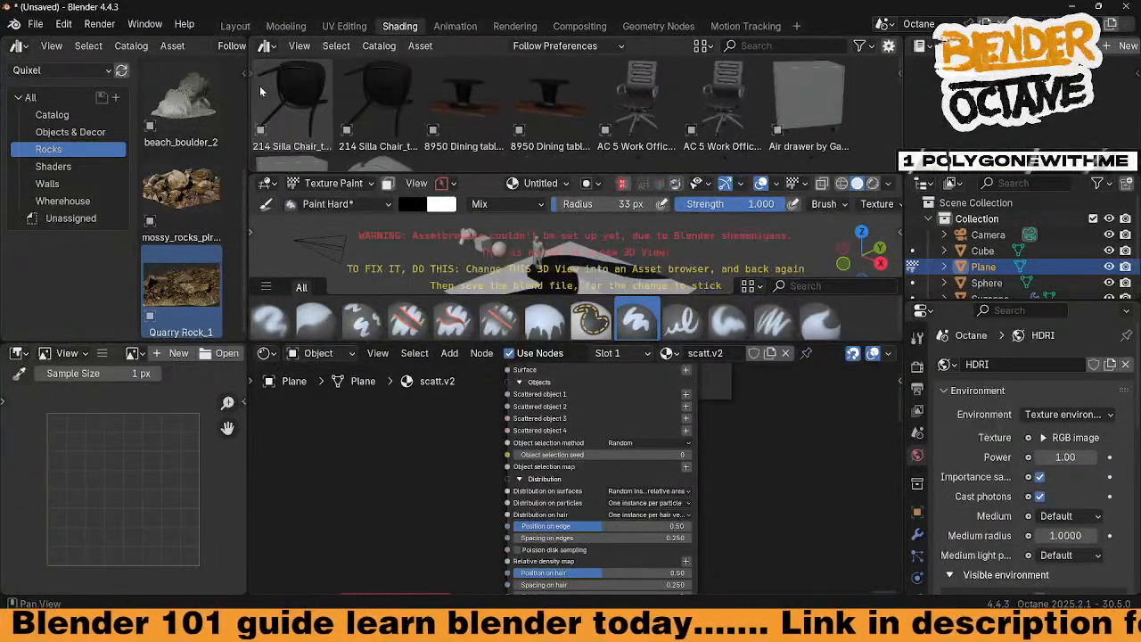
{"action": "key", "text": "t"}
{"action": "key", "text": "t"}
{"action": "key", "text": "t"}
{"action": "key", "text": "t"}
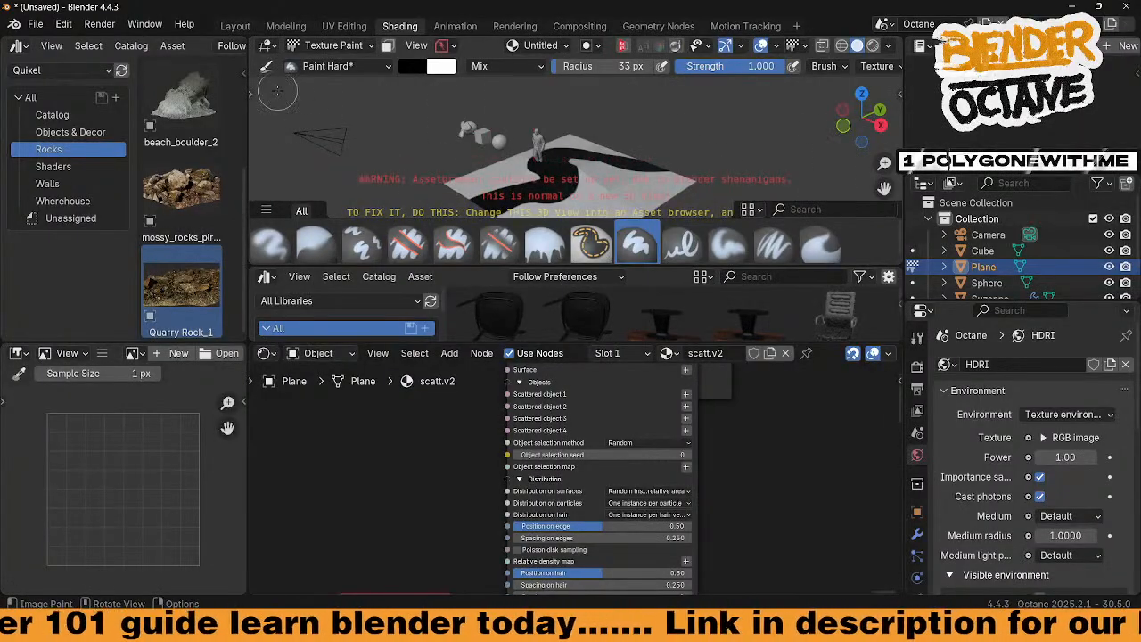
{"action": "right_click", "coordinate": [284, 264]}
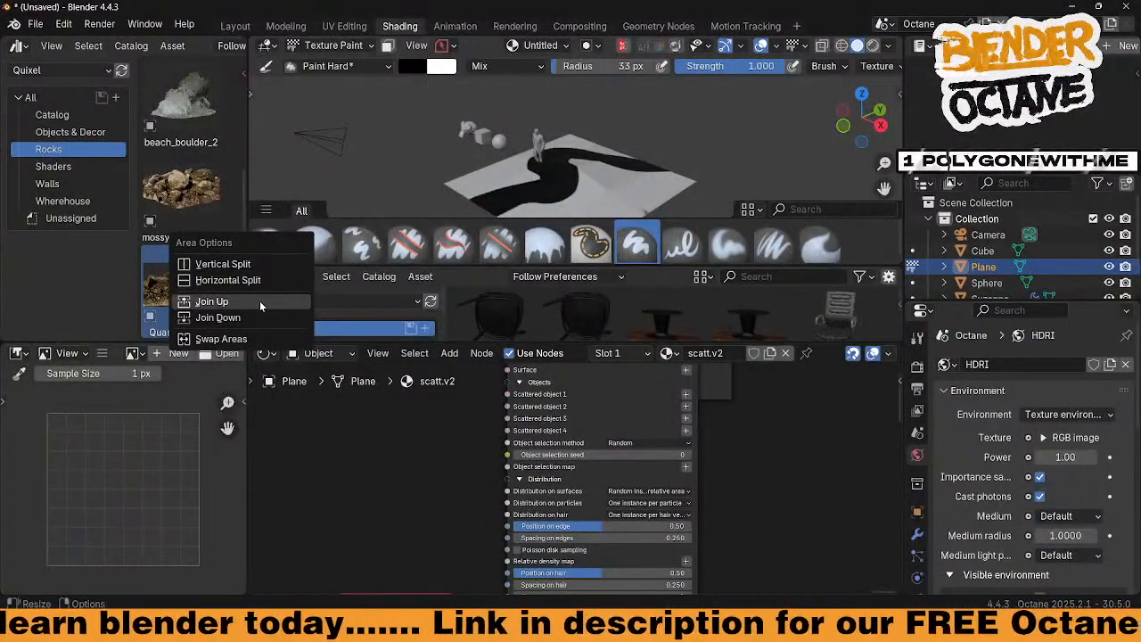
{"action": "left_click", "coordinate": [263, 315]}
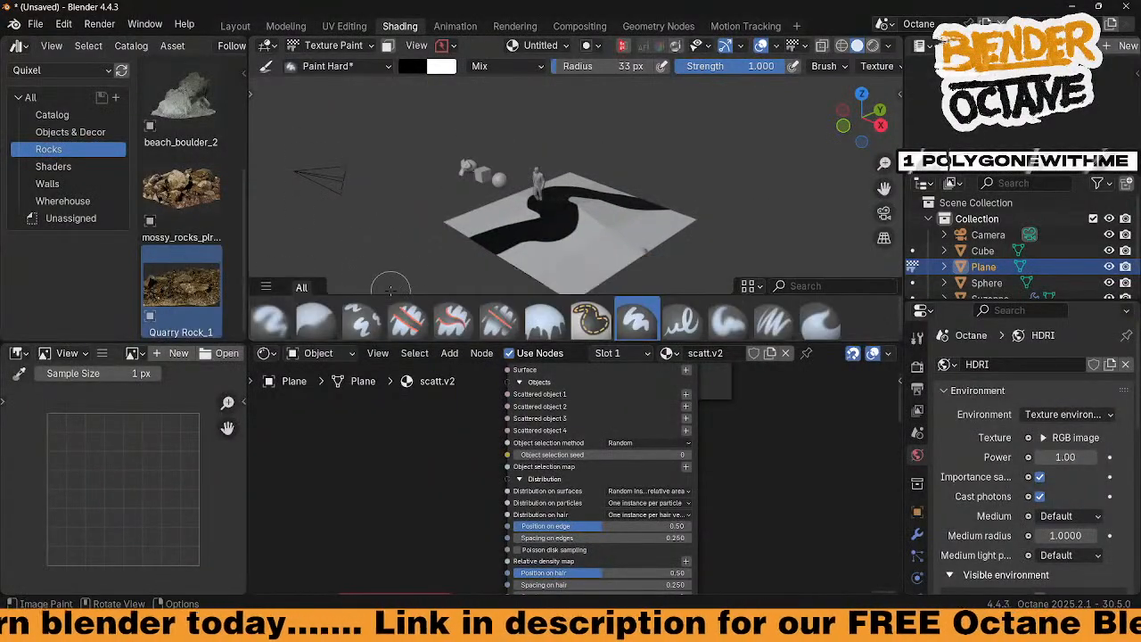
Collapse the brush shelf and merge the reopened asset browser over the 3D view
{"action": "left_click_drag", "start_coordinate": [374, 299], "coordinate": [375, 337]}
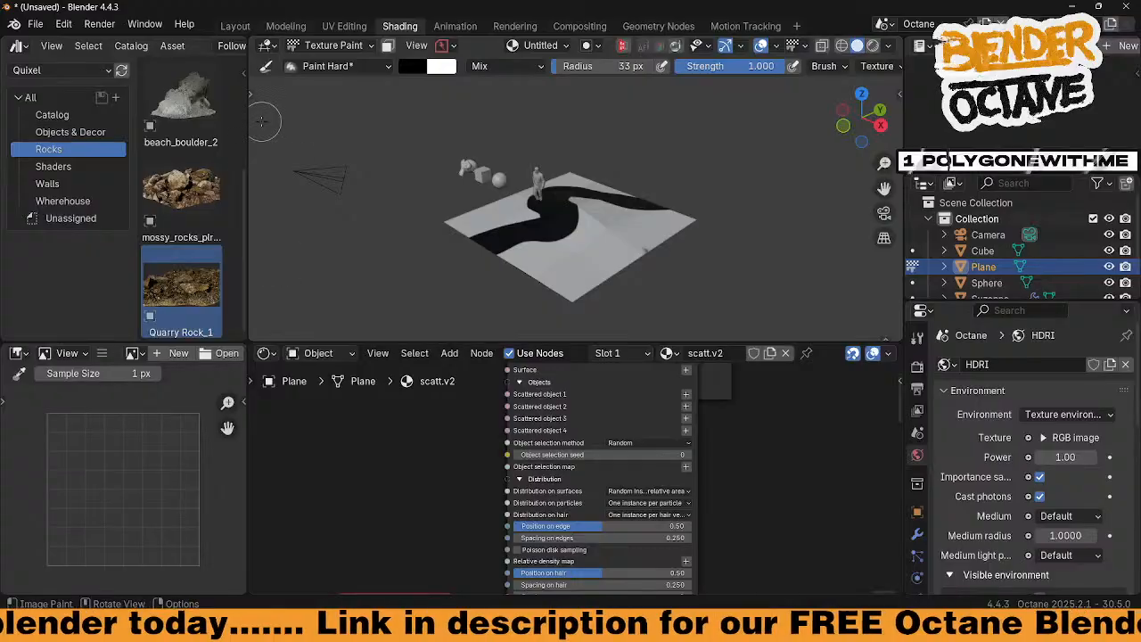
{"action": "key", "text": "t"}
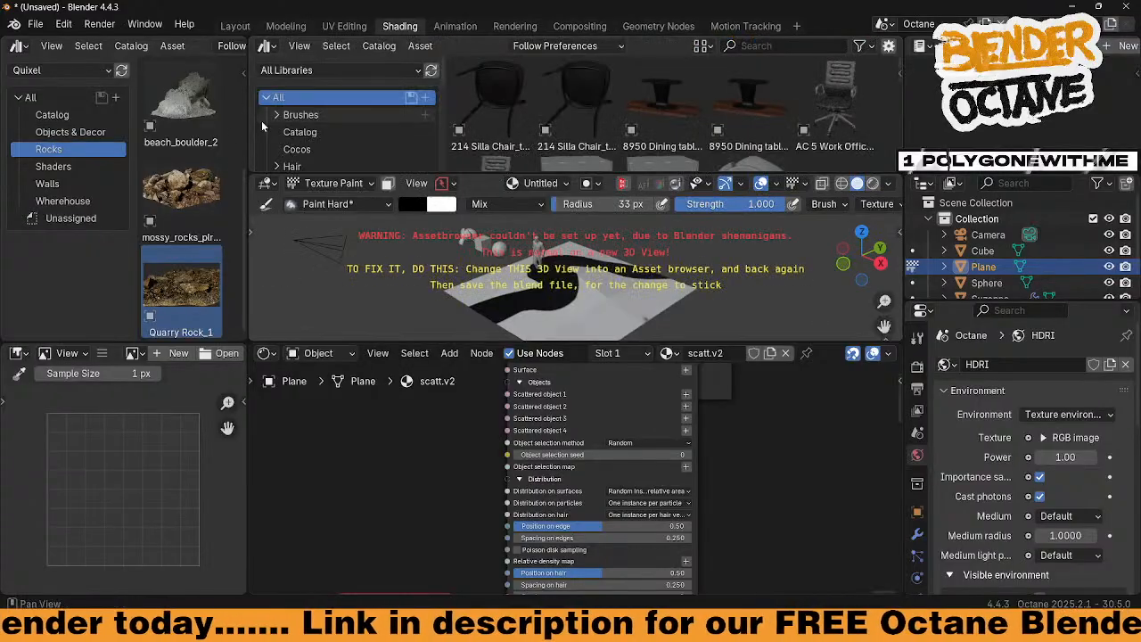
{"action": "right_click", "coordinate": [365, 172]}
{"action": "left_click", "coordinate": [364, 174]}
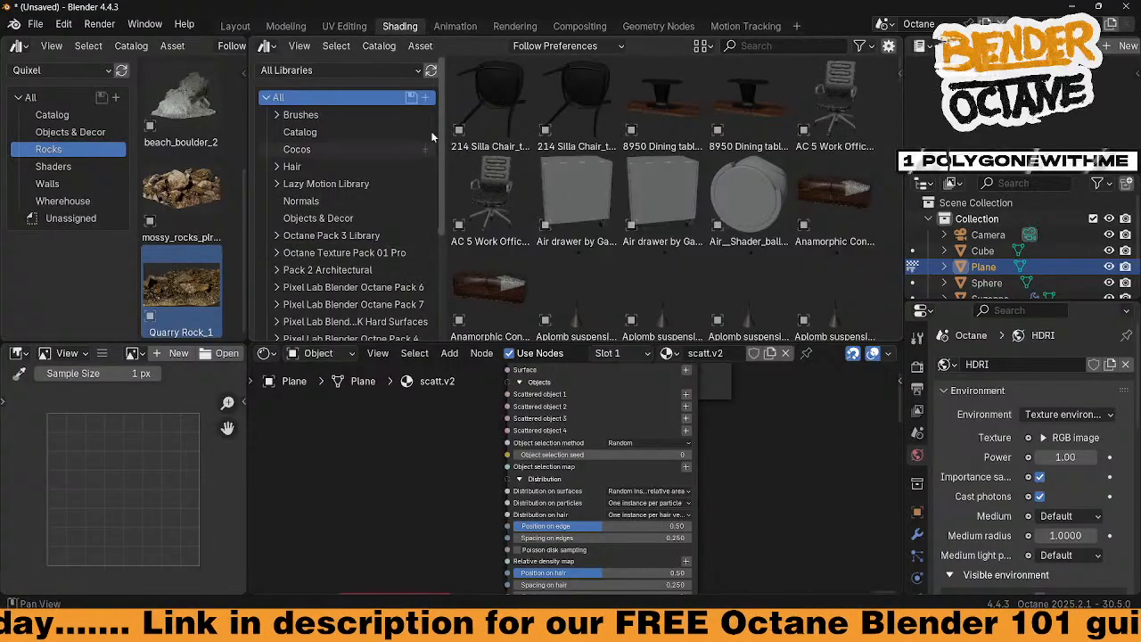
Switch the top area to the node editor, then back to the 3D Viewport
{"action": "left_click", "coordinate": [267, 46]}
{"action": "left_click", "coordinate": [303, 174]}
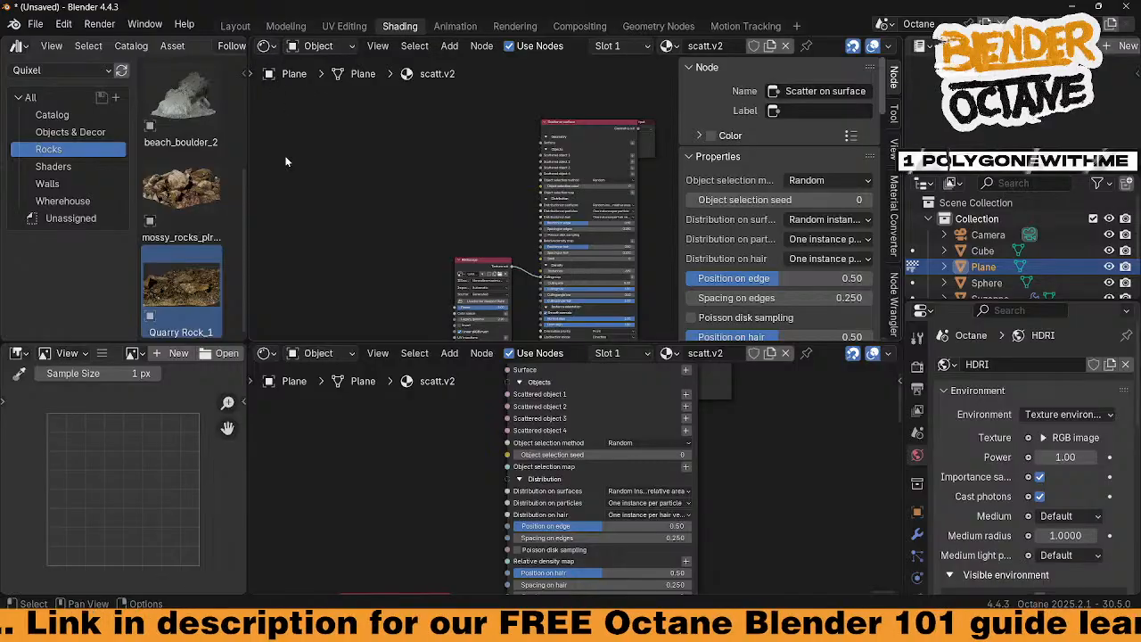
{"action": "scroll", "coordinate": [392, 252], "scroll_direction": "down", "scroll_amount": 2}
{"action": "left_click", "coordinate": [267, 45]}
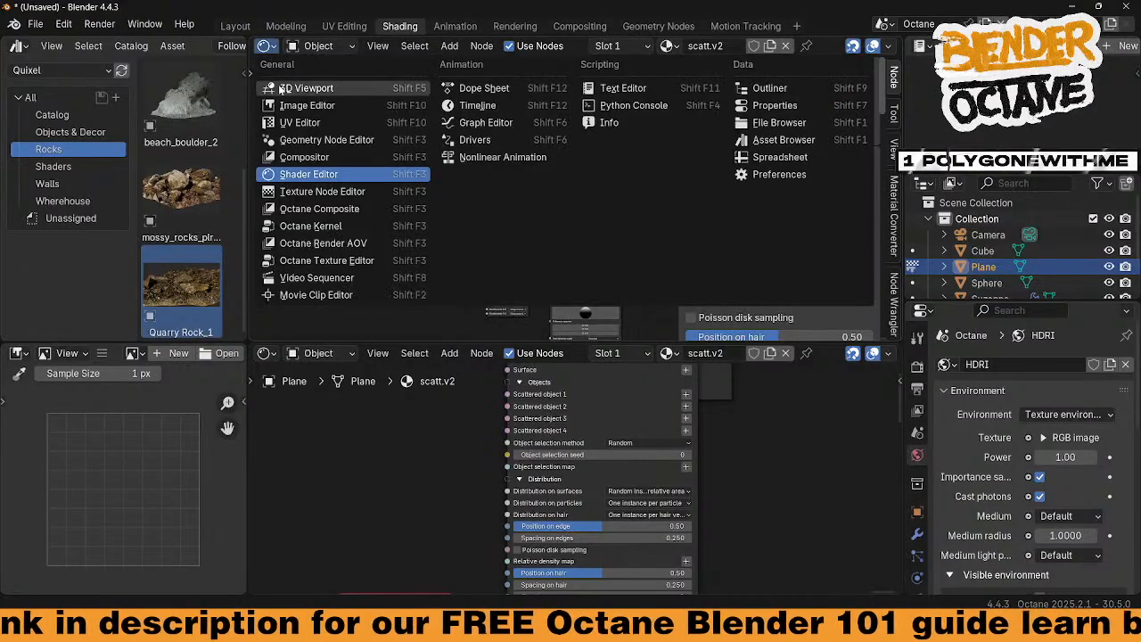
{"action": "left_click", "coordinate": [286, 86]}
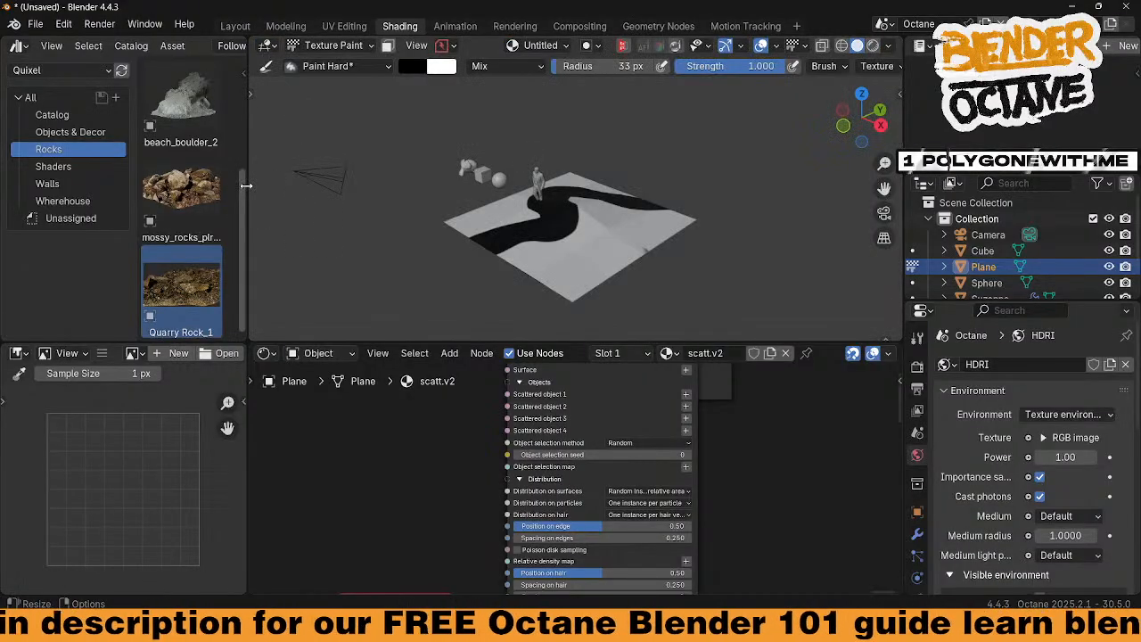
Widen the 3D view, show the toolbar, and switch to Object Mode
{"action": "left_click_drag", "start_coordinate": [246, 186], "coordinate": [214, 187]}
{"action": "middle_click_drag", "start_coordinate": [344, 223], "coordinate": [313, 203]}
{"action": "left_click", "coordinate": [219, 92]}
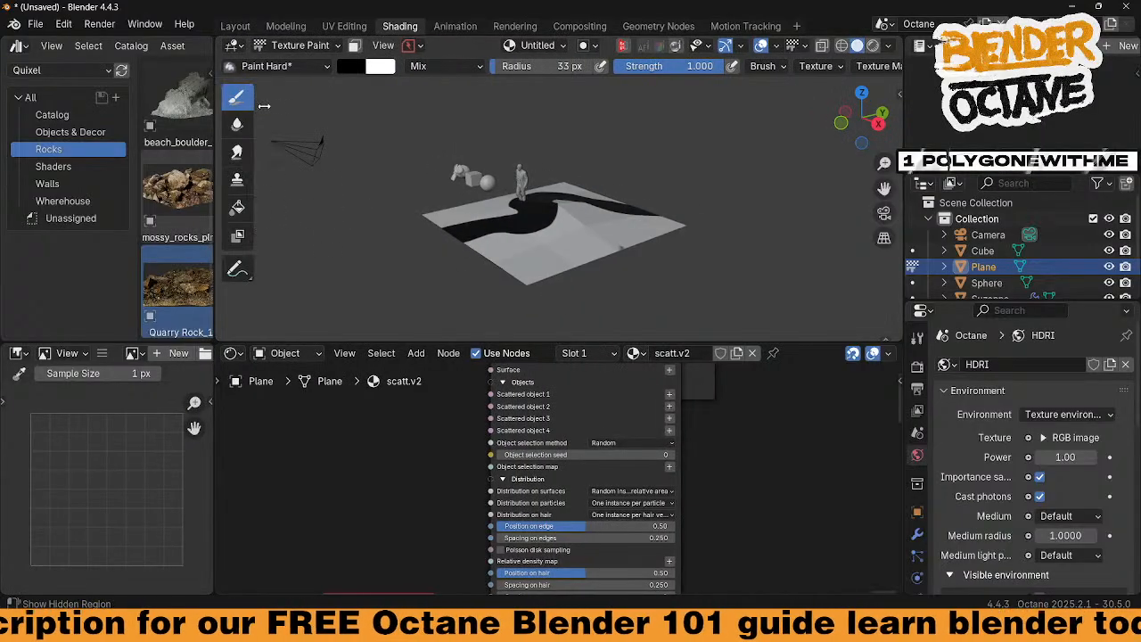
{"action": "left_click", "coordinate": [290, 45]}
{"action": "left_click", "coordinate": [292, 64]}
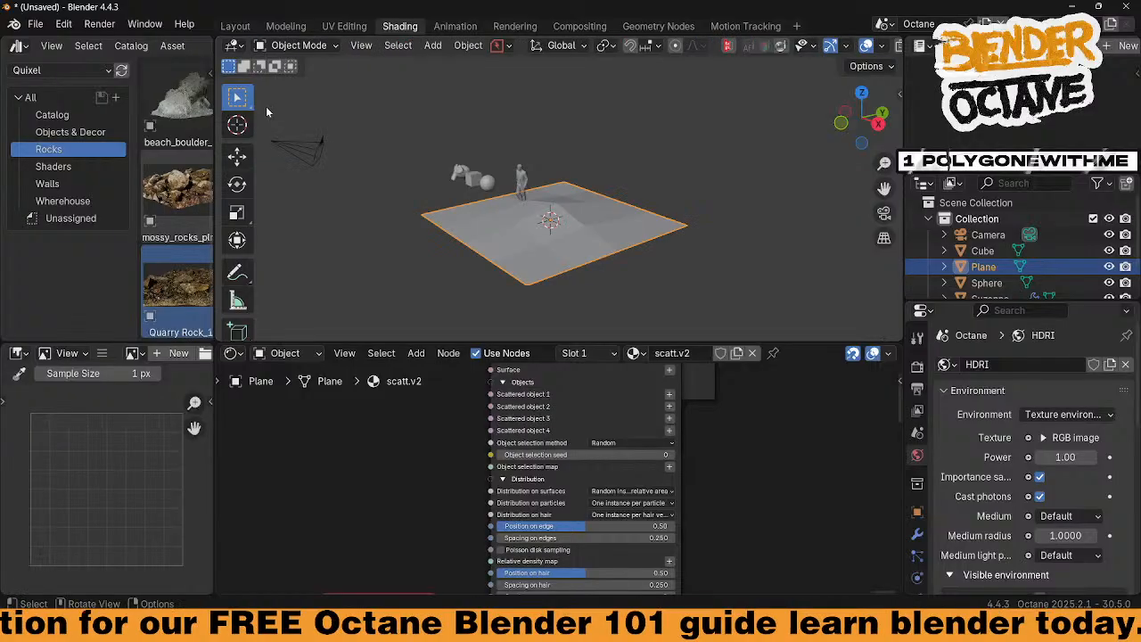
Drag Quarry Rock_1 from the asset browser into the scene beside the plane
{"action": "middle_click_drag", "start_coordinate": [500, 259], "coordinate": [517, 230]}
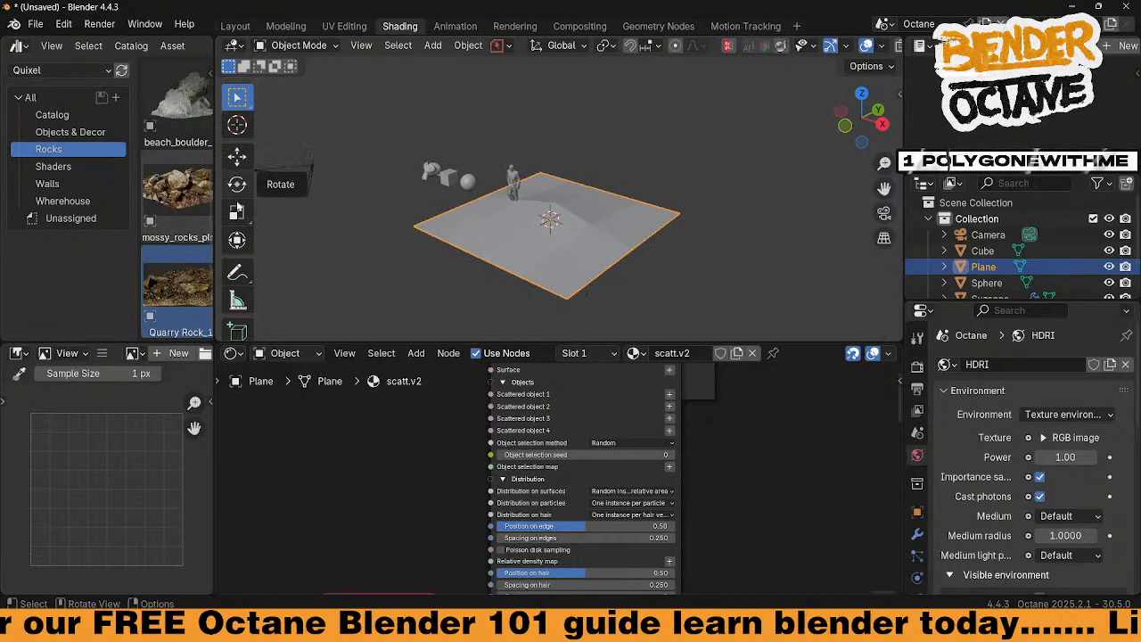
{"action": "mouse_move", "coordinate": [443, 226]}
{"action": "middle_mouse_down"}
{"action": "mouse_move", "coordinate": [482, 228]}
{"action": "mouse_move", "coordinate": [464, 233]}
{"action": "middle_mouse_up"}
{"action": "left_click_drag", "start_coordinate": [202, 285], "coordinate": [480, 175]}
Frame Quarry Rock_1 and rotate its mesh 90° around X in Edit Mode
{"action": "mouse_move", "coordinate": [438, 235]}
{"action": "middle_mouse_down"}
{"action": "mouse_move", "coordinate": [510, 201]}
{"action": "mouse_move", "coordinate": [446, 245]}
{"action": "mouse_move", "coordinate": [475, 242]}
{"action": "mouse_move", "coordinate": [543, 206]}
{"action": "mouse_move", "coordinate": [417, 207]}
{"action": "mouse_move", "coordinate": [442, 217]}
{"action": "mouse_move", "coordinate": [446, 207]}
{"action": "mouse_move", "coordinate": [409, 230]}
{"action": "mouse_move", "coordinate": [446, 216]}
{"action": "middle_mouse_up"}
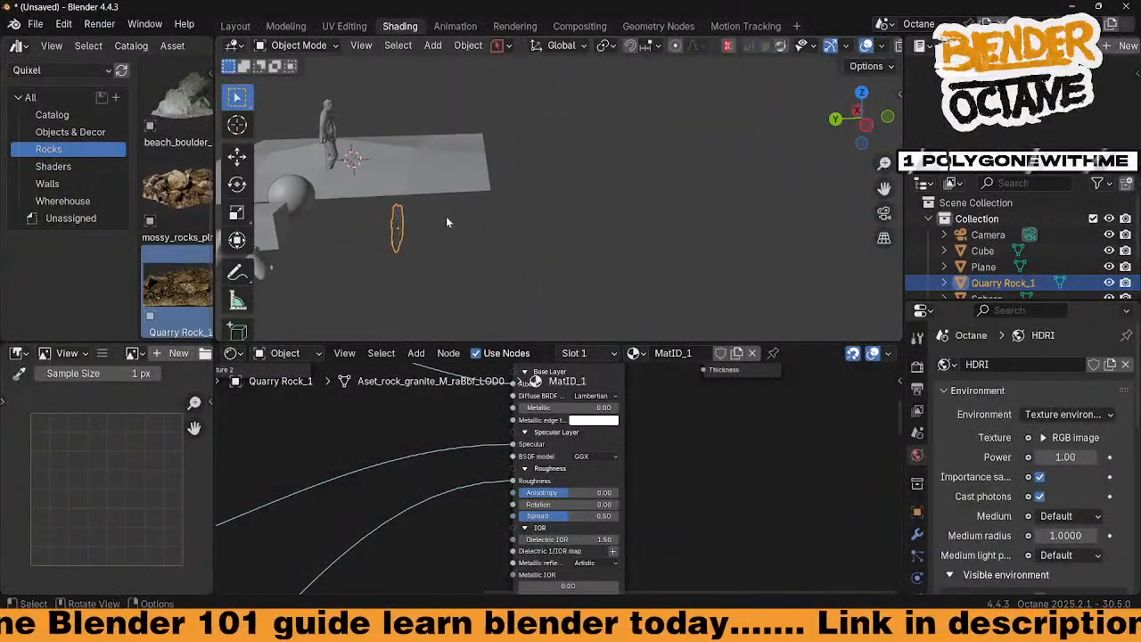
{"action": "key", "text": "KP_Decimal"}
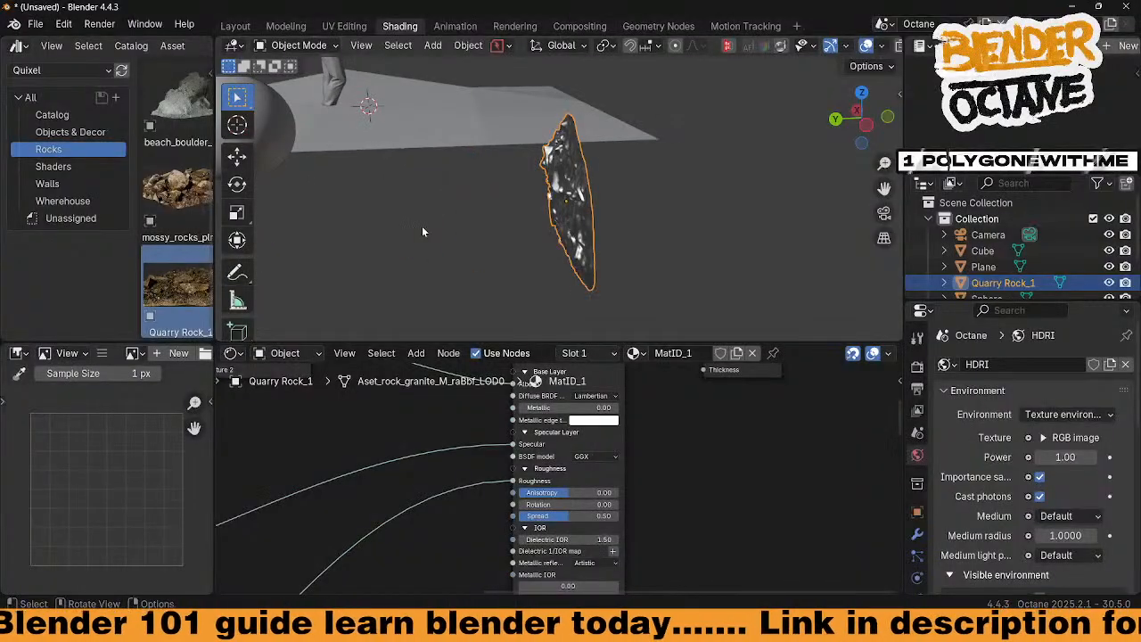
{"action": "key", "text": "Tab"}
{"action": "left_click", "coordinate": [644, 189]}
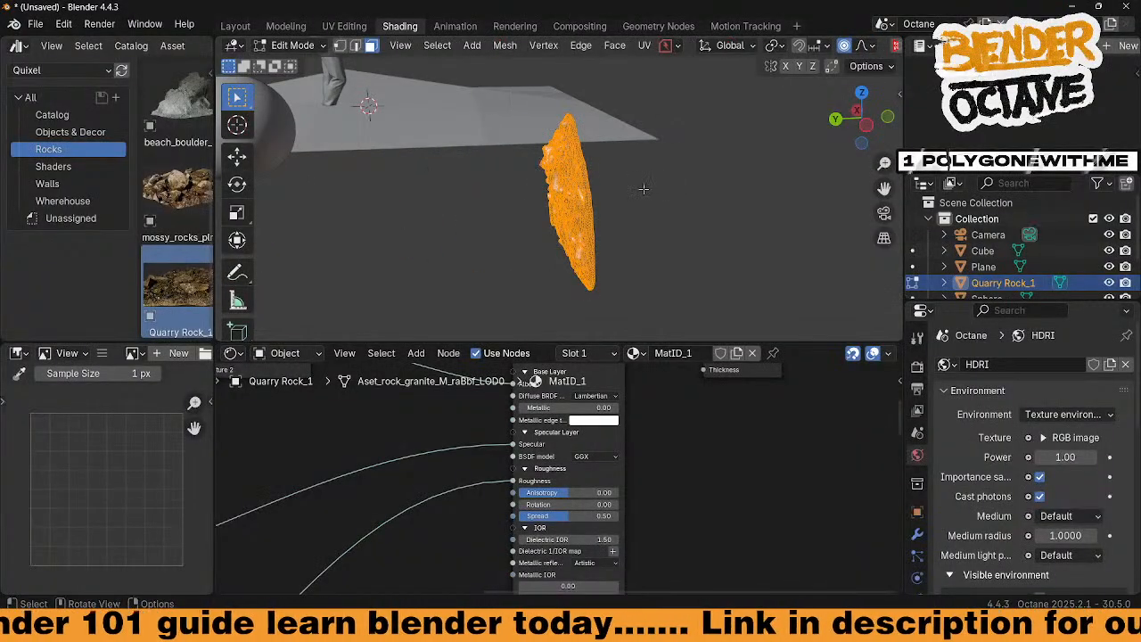
{"action": "type", "text": "rx"}
{"action": "type", "text": "90"}
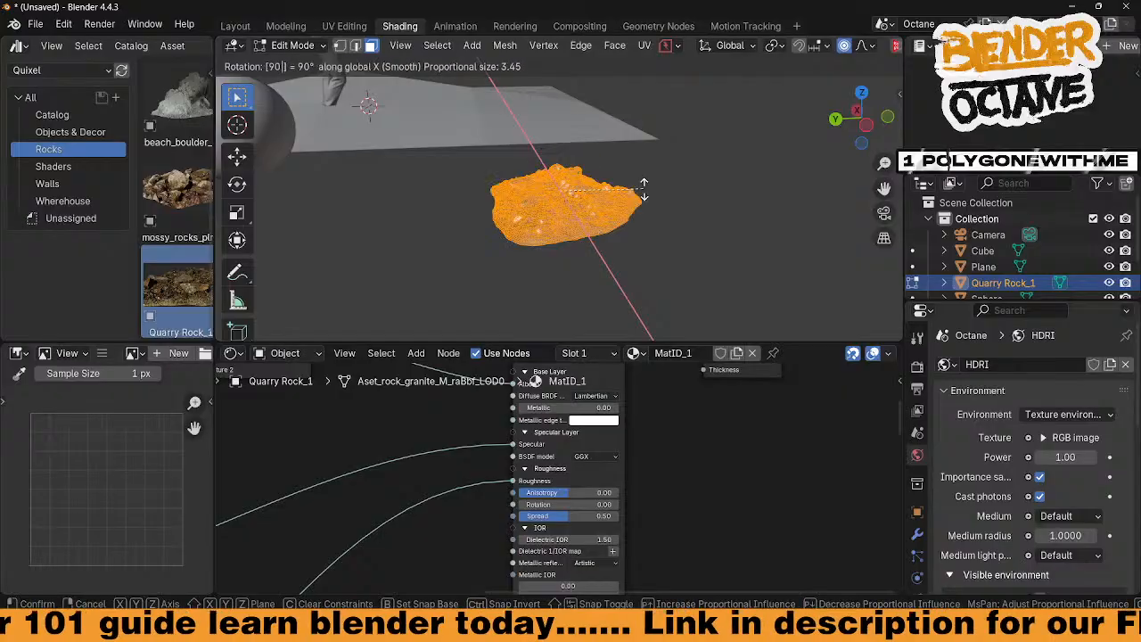
{"action": "key", "text": "Return"}
Return the rock to Object Mode and check it from the front view
{"action": "middle_click_drag", "start_coordinate": [655, 208], "coordinate": [566, 201]}
{"action": "key", "text": "Tab"}
{"action": "left_click", "coordinate": [655, 232]}
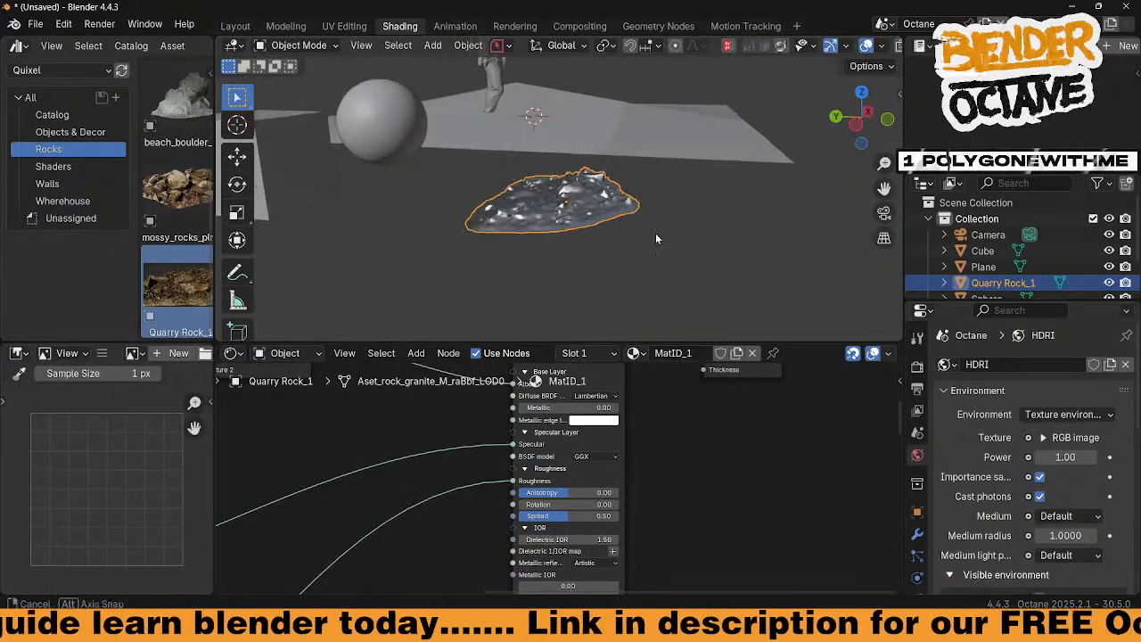
{"action": "middle_click_drag", "start_coordinate": [656, 232], "coordinate": [546, 187]}
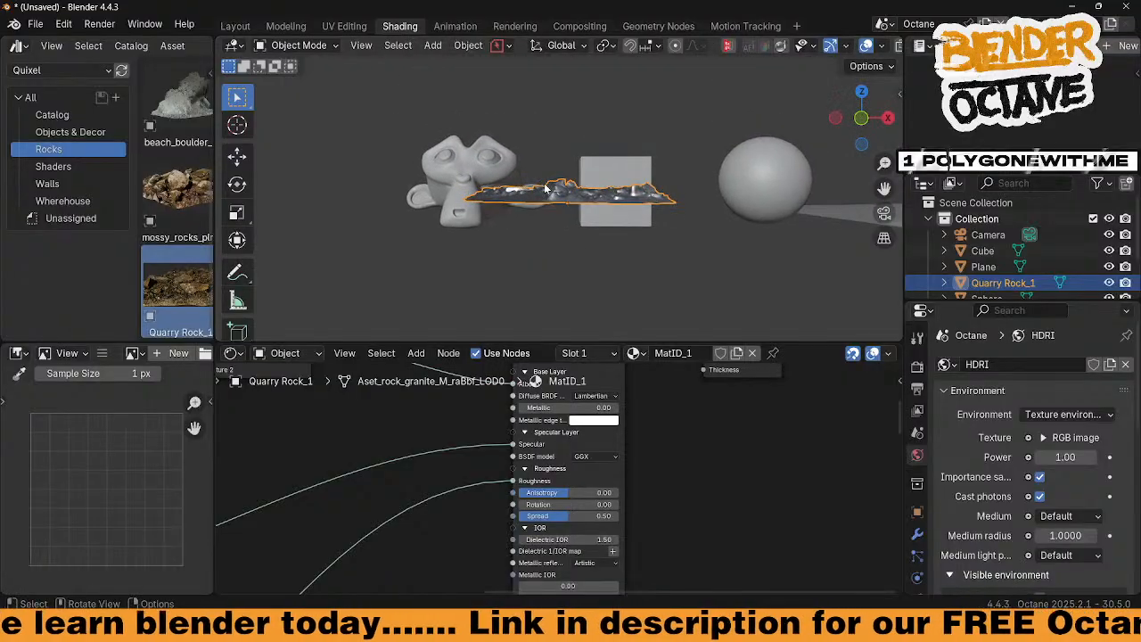
{"action": "key", "text": "KP_1"}
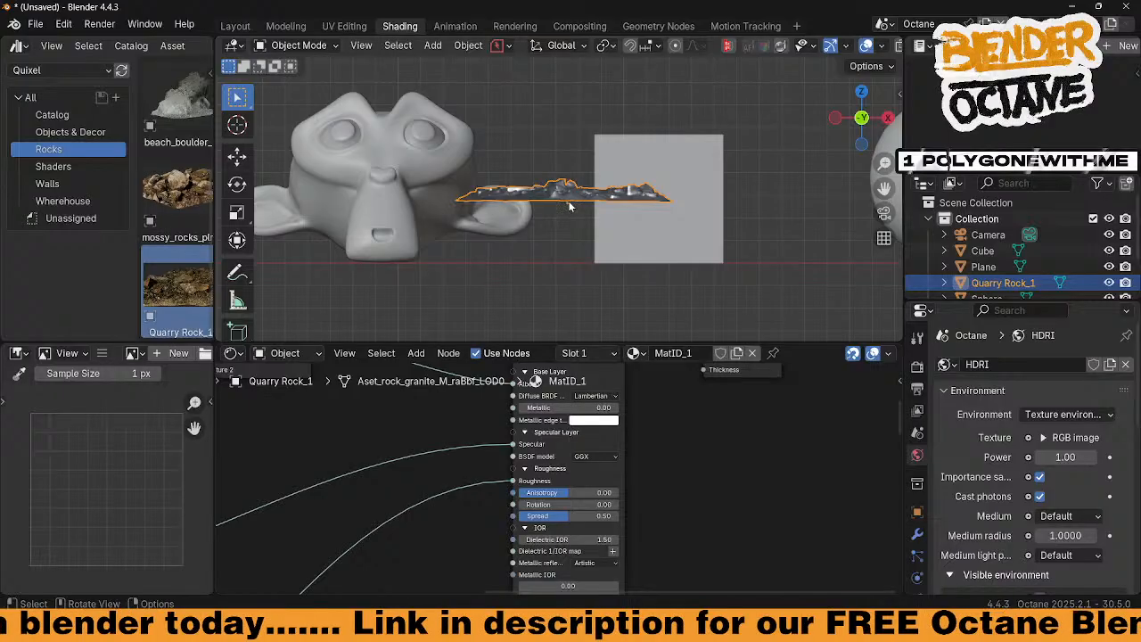
{"action": "scroll", "coordinate": [615, 217], "scroll_direction": "down", "scroll_amount": 8}
{"action": "middle_click_drag", "start_coordinate": [615, 216], "coordinate": [725, 267]}
Select the Plane and clear scatt from its Octane Geometric Node in Object Data properties
{"action": "left_click", "coordinate": [727, 264]}
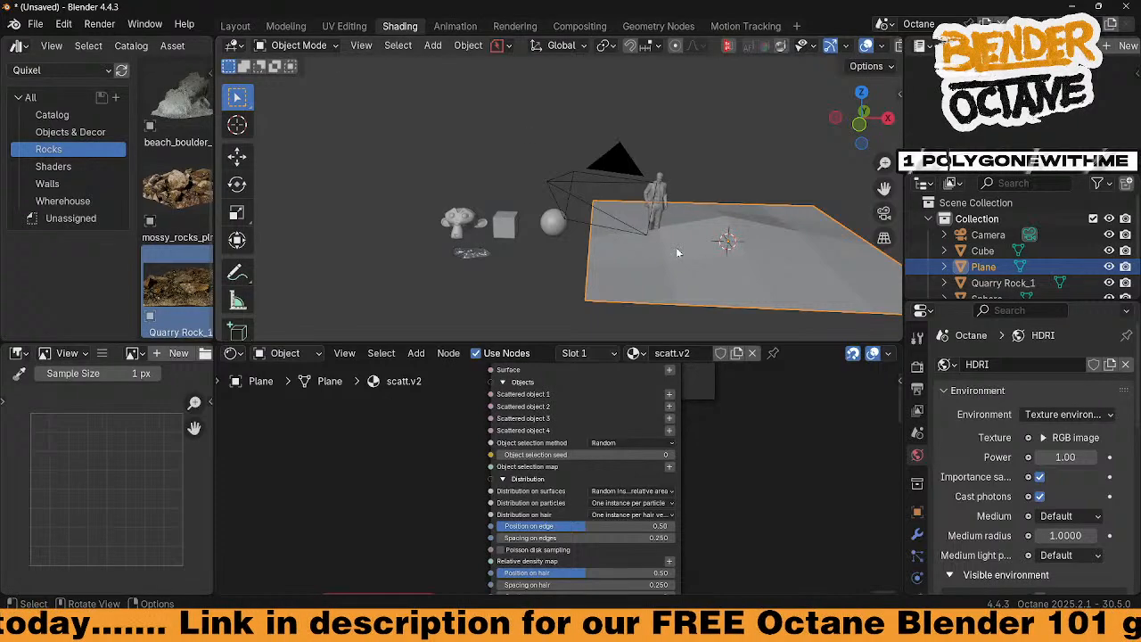
{"action": "scroll", "coordinate": [920, 535], "scroll_direction": "down", "scroll_amount": 4}
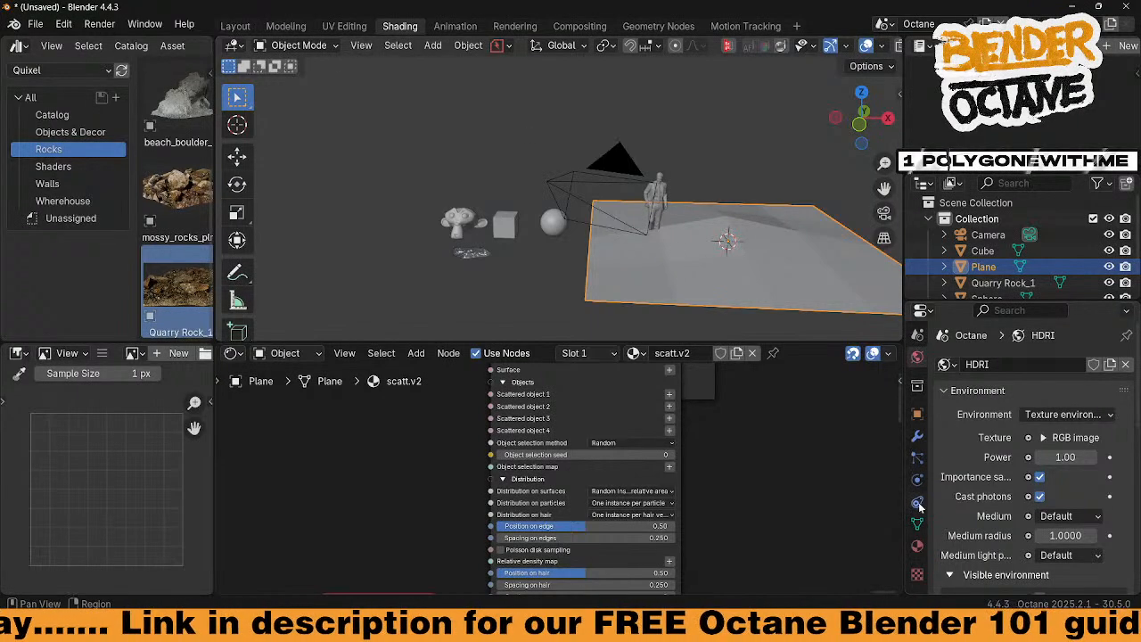
{"action": "left_click", "coordinate": [918, 541]}
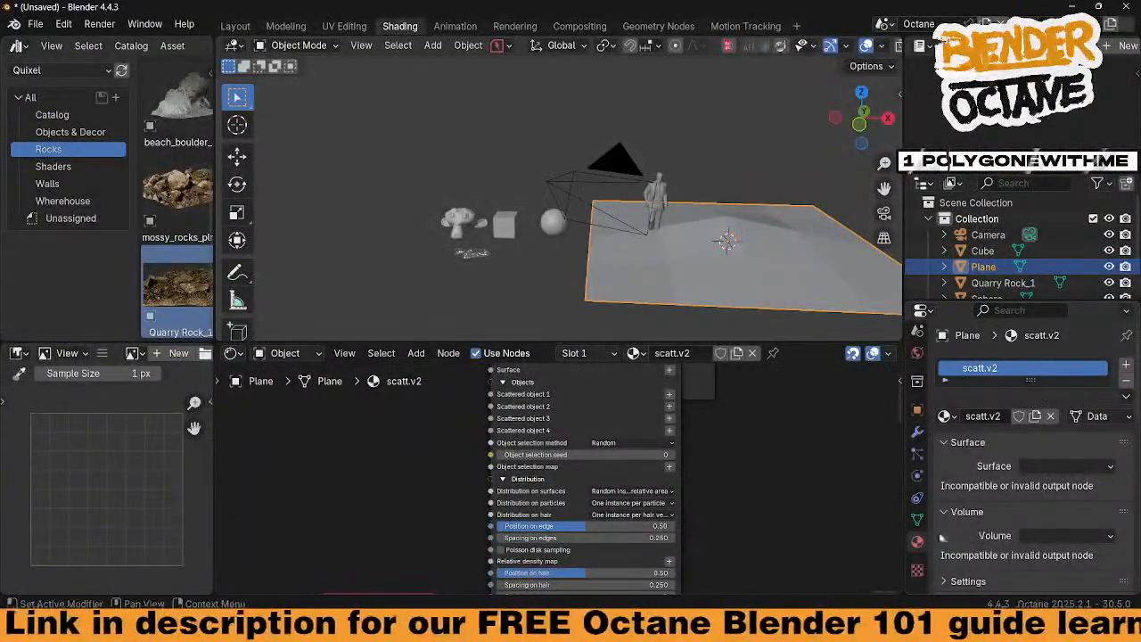
{"action": "left_click", "coordinate": [918, 520]}
{"action": "scroll", "coordinate": [1058, 451], "scroll_direction": "down", "scroll_amount": 10}
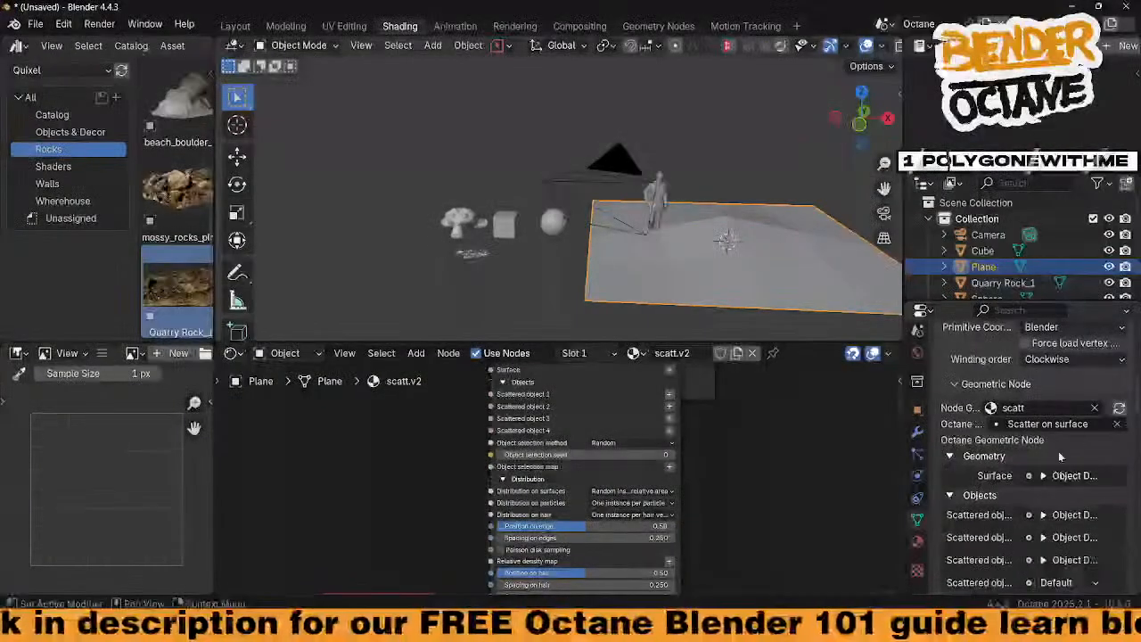
{"action": "left_click", "coordinate": [1097, 407]}
{"action": "left_click", "coordinate": [1041, 407]}
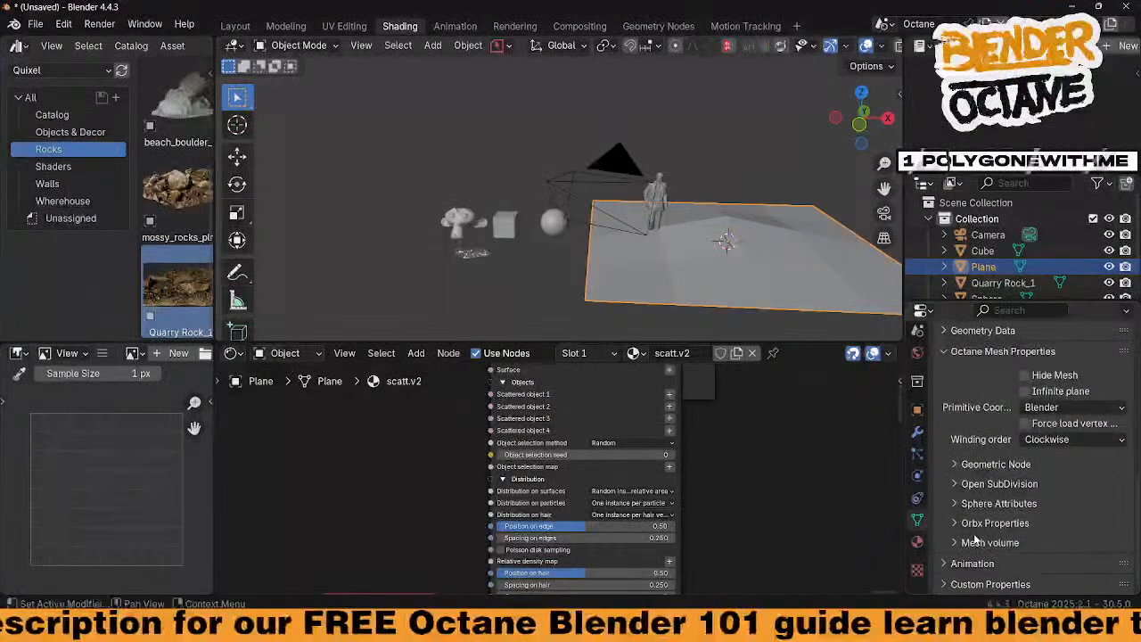
Assign scatt.v2 as the Plane's Geometric Node group and return to Layout
{"action": "left_click", "coordinate": [956, 465]}
{"action": "left_click", "coordinate": [990, 488]}
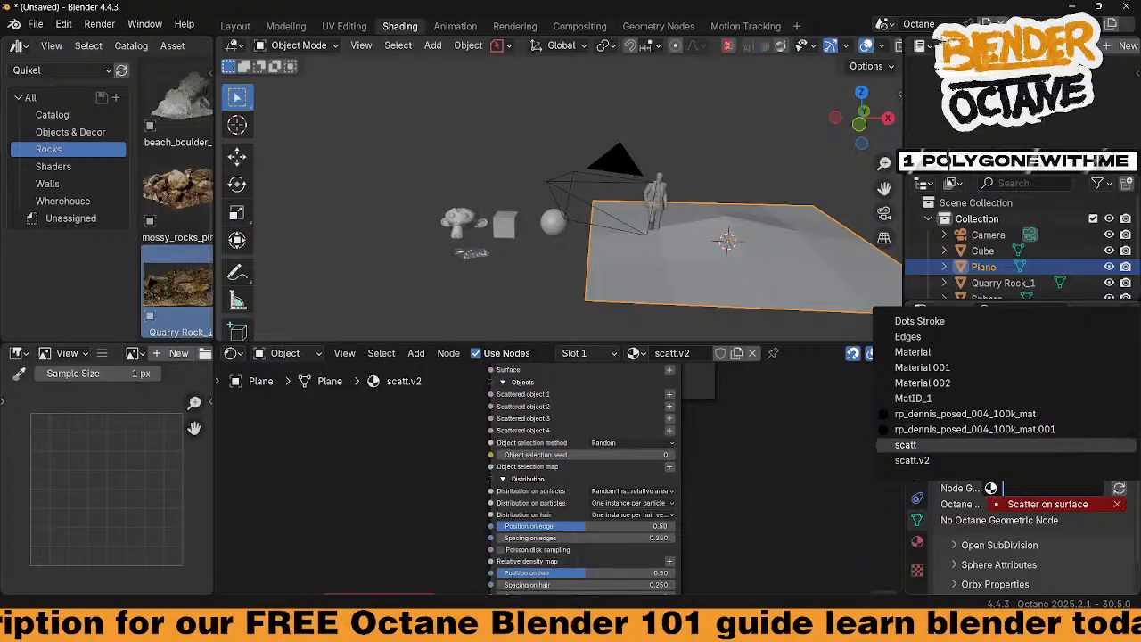
{"action": "left_click", "coordinate": [912, 460]}
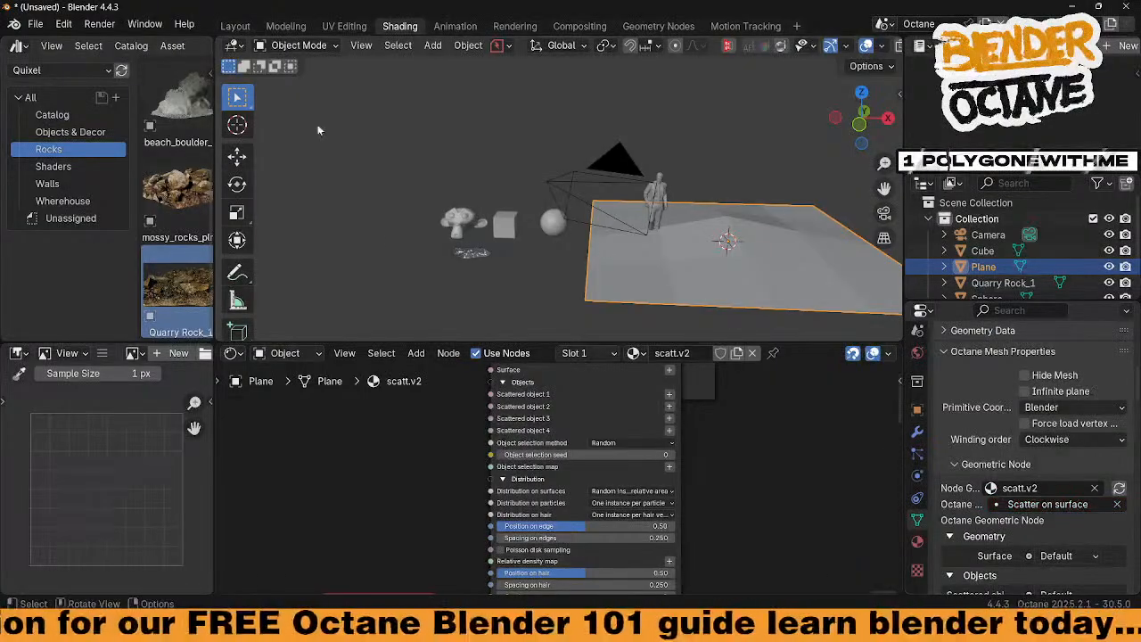
{"action": "left_click", "coordinate": [235, 25]}
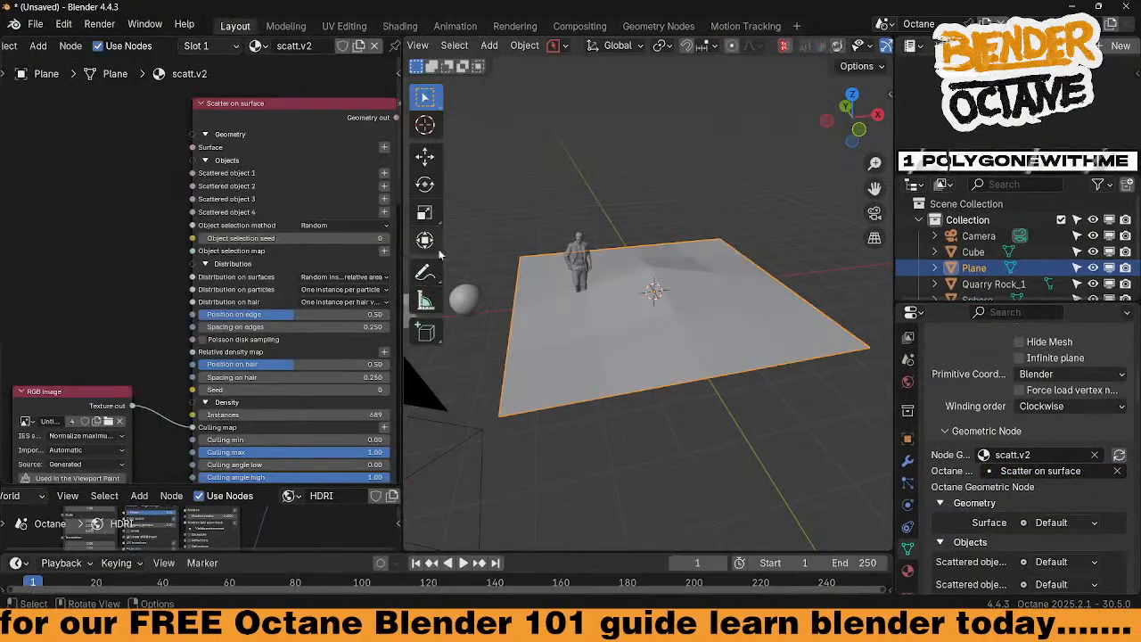
Look around the scene objects, then select the Plane to show its scatter node
{"action": "mouse_move", "coordinate": [155, 293]}
{"action": "middle_mouse_down"}
{"action": "mouse_move", "coordinate": [128, 234]}
{"action": "mouse_move", "coordinate": [84, 306]}
{"action": "mouse_move", "coordinate": [72, 288]}
{"action": "middle_mouse_up"}
{"action": "scroll", "coordinate": [128, 234], "scroll_direction": "up", "scroll_amount": 2}
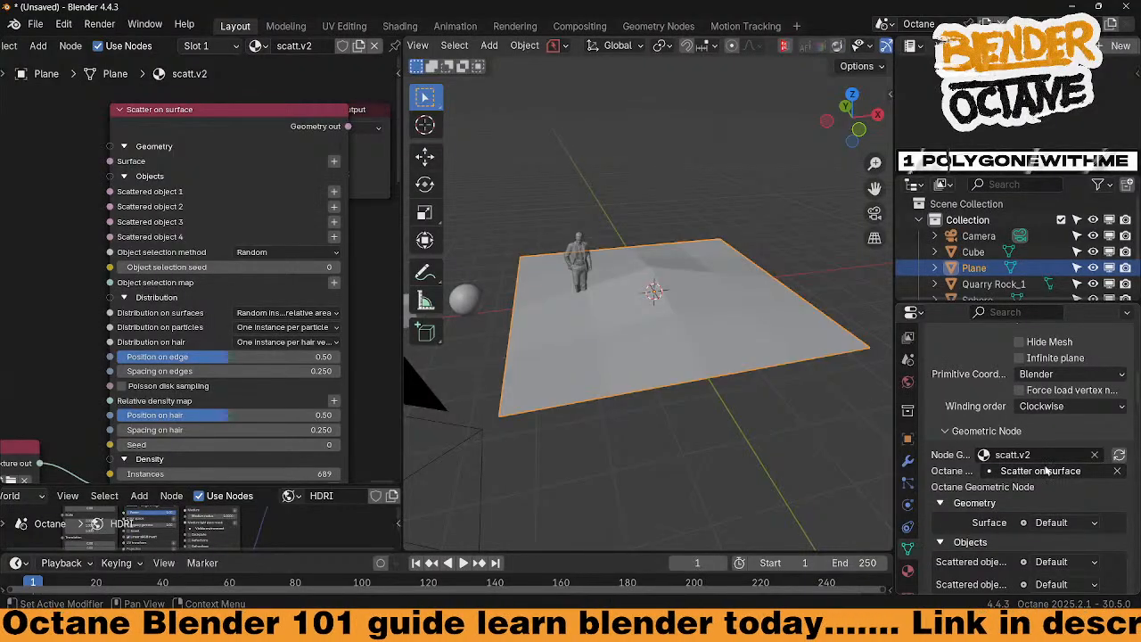
{"action": "middle_click_drag", "start_coordinate": [687, 317], "coordinate": [665, 312]}
{"action": "scroll", "coordinate": [835, 48], "scroll_direction": "down", "scroll_amount": 6}
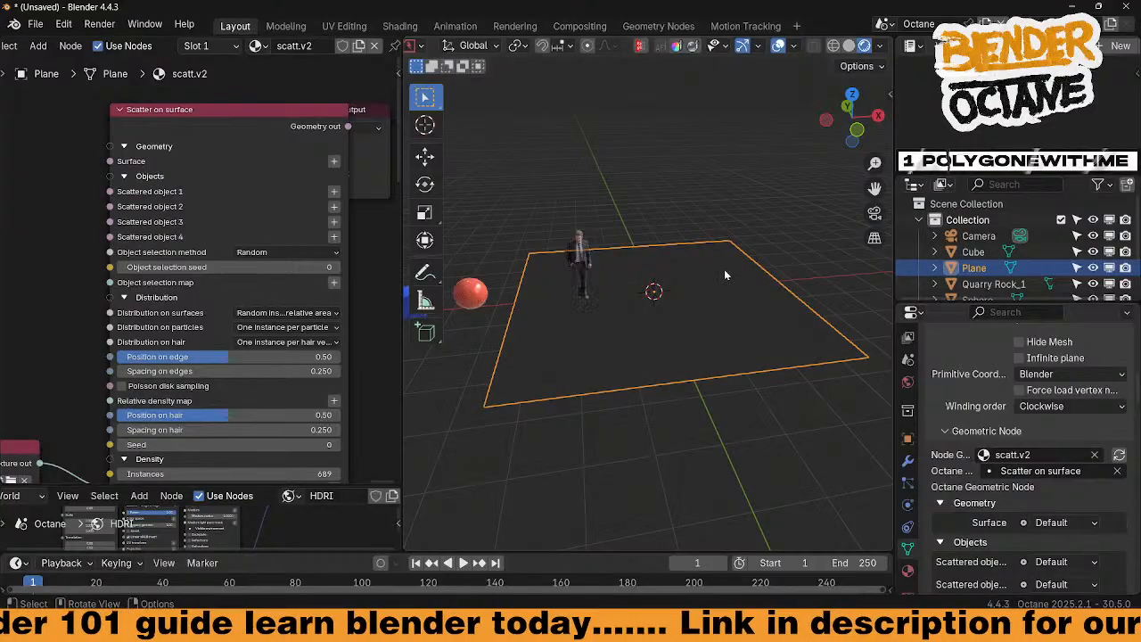
{"action": "middle_click_drag", "start_coordinate": [665, 314], "coordinate": [653, 315]}
{"action": "middle_click_drag", "start_coordinate": [578, 326], "coordinate": [605, 337]}
{"action": "left_click", "coordinate": [571, 312]}
{"action": "scroll", "coordinate": [606, 337], "scroll_direction": "up", "scroll_amount": 4}
{"action": "middle_click_drag", "start_coordinate": [777, 367], "coordinate": [621, 339], "text": "shift"}
{"action": "scroll", "coordinate": [691, 357], "scroll_direction": "down", "scroll_amount": 5}
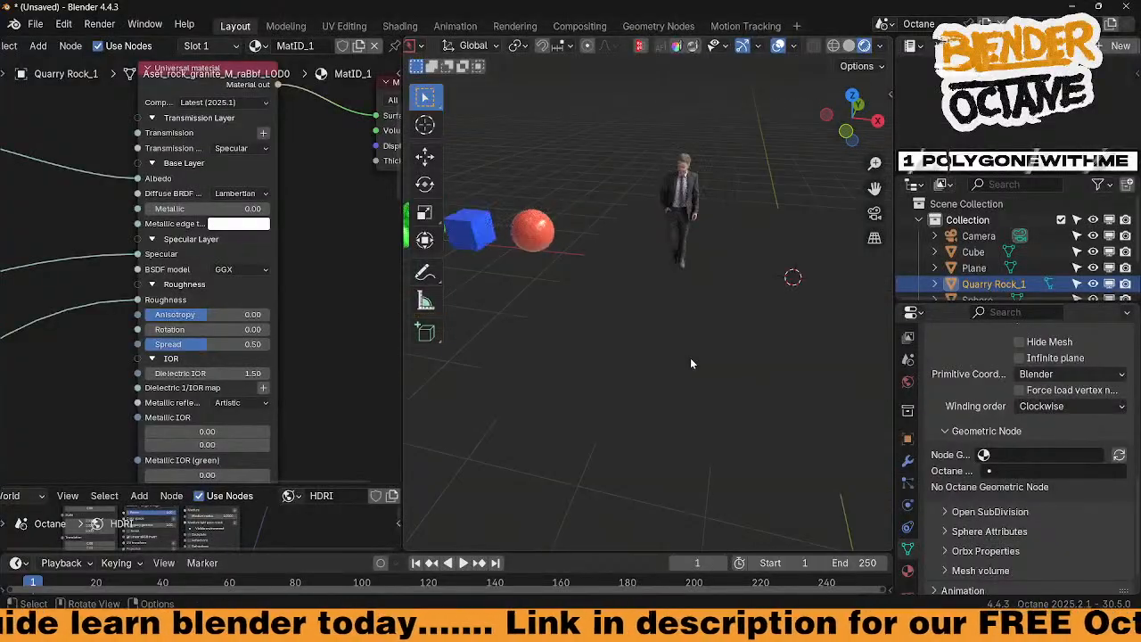
{"action": "left_click", "coordinate": [715, 329]}
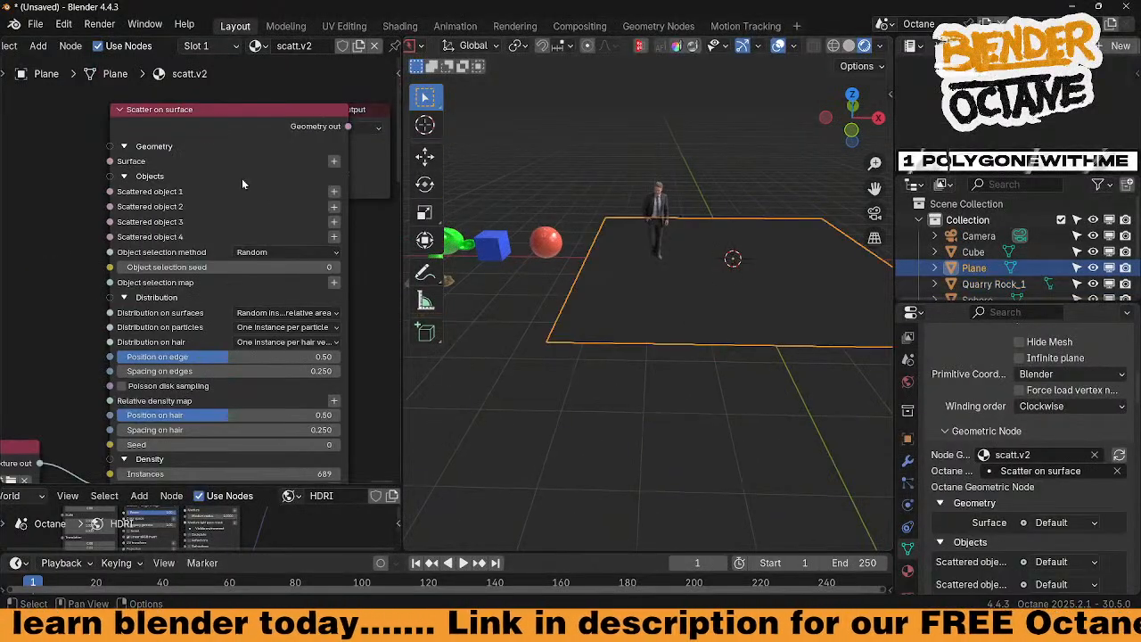
Connect an object input to Surface and pick the Plane as the surface
{"action": "middle_click_drag", "start_coordinate": [68, 204], "coordinate": [70, 204]}
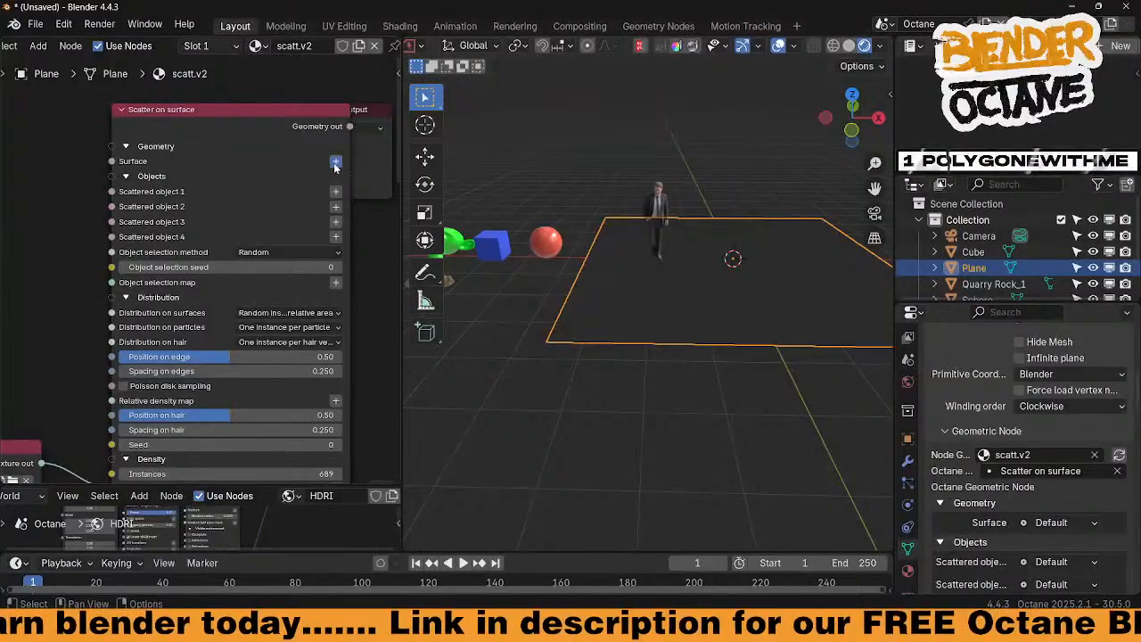
{"action": "left_click", "coordinate": [335, 166]}
{"action": "middle_click_drag", "start_coordinate": [62, 290], "coordinate": [172, 260]}
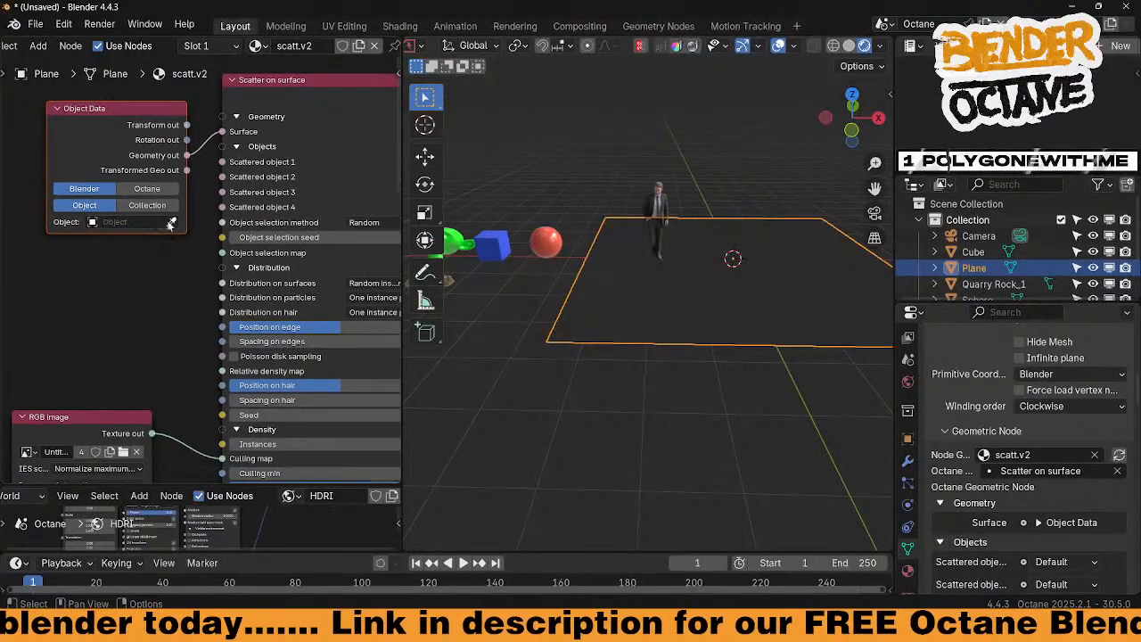
{"action": "left_click", "coordinate": [637, 283]}
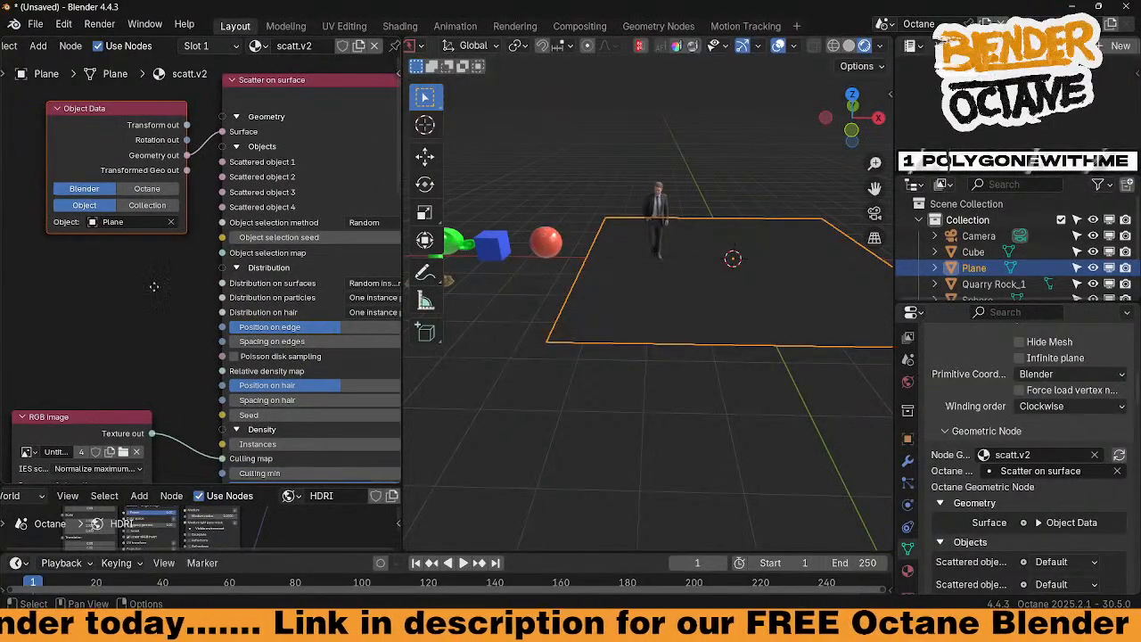
Connect an object input to Scattered object 1 and pick Quarry Rock_1
{"action": "middle_click_drag", "start_coordinate": [154, 286], "coordinate": [56, 308]}
{"action": "left_click", "coordinate": [347, 182]}
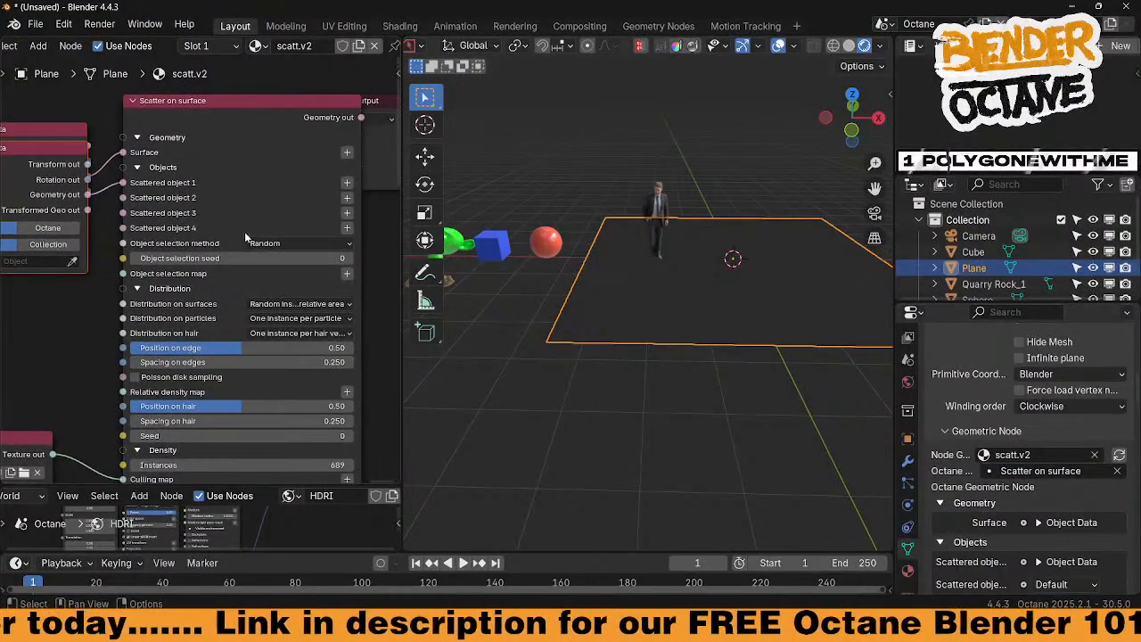
{"action": "middle_click_drag", "start_coordinate": [571, 357], "coordinate": [624, 352]}
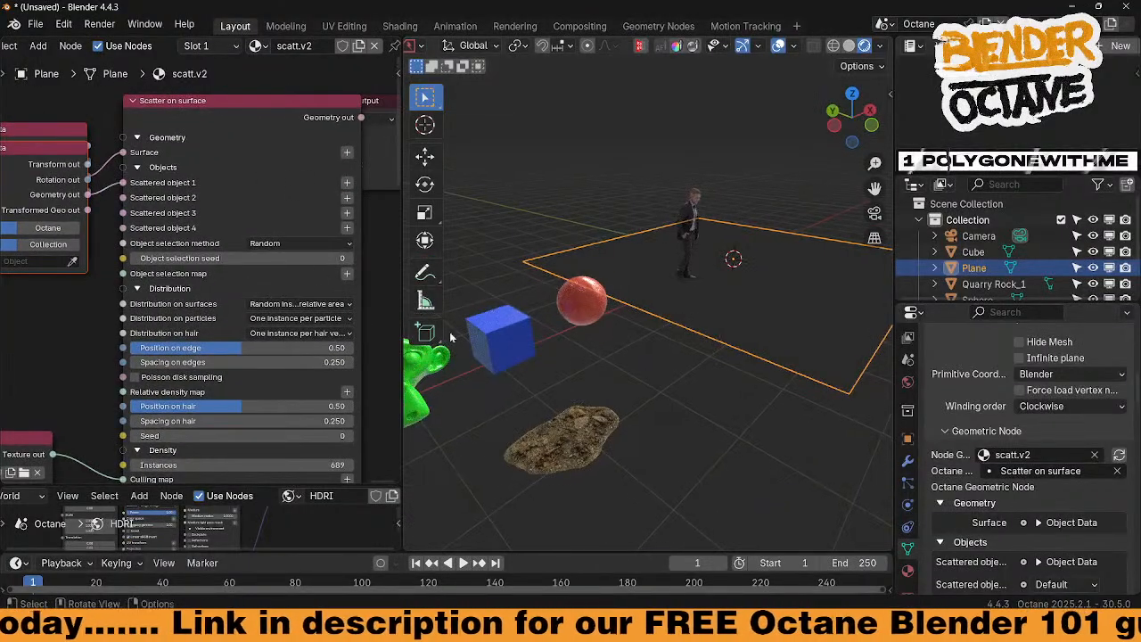
{"action": "left_click", "coordinate": [74, 262]}
{"action": "left_click", "coordinate": [544, 435]}
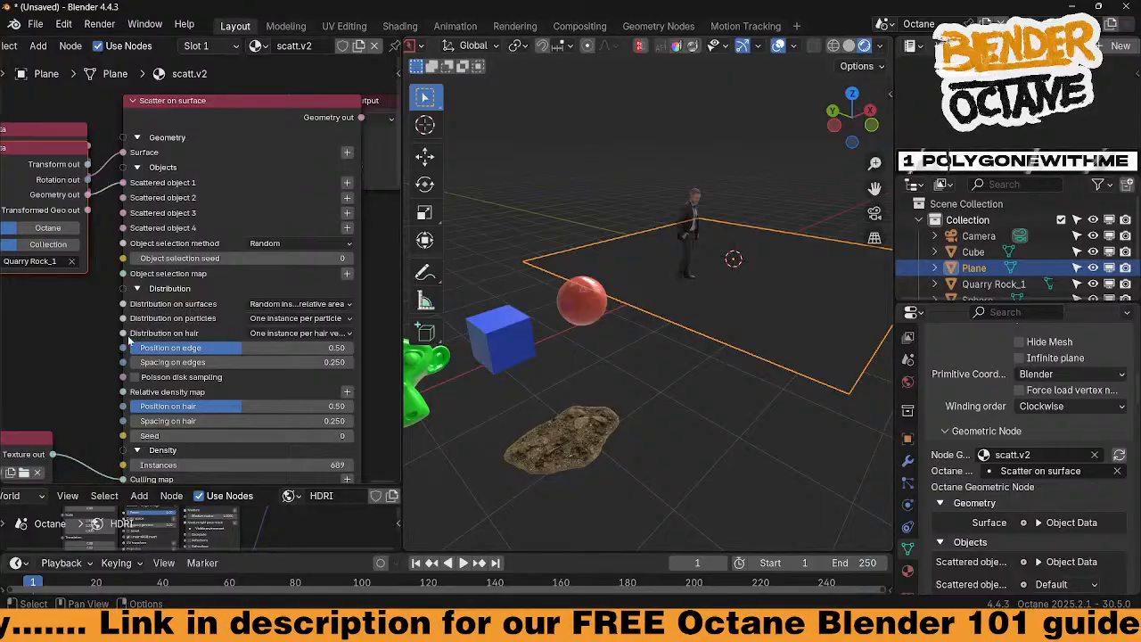
{"action": "left_click", "coordinate": [399, 25]}
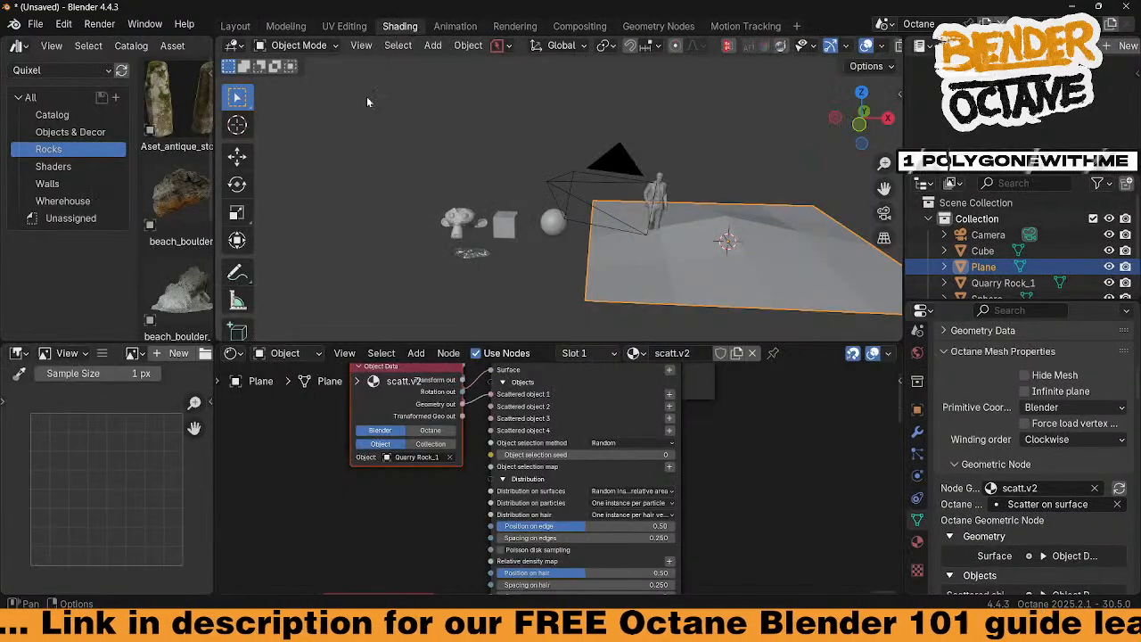
Add the mossy_rocks asset and rotate its mesh 90° around X in Edit Mode
{"action": "scroll", "coordinate": [179, 234], "scroll_direction": "down", "scroll_amount": 4}
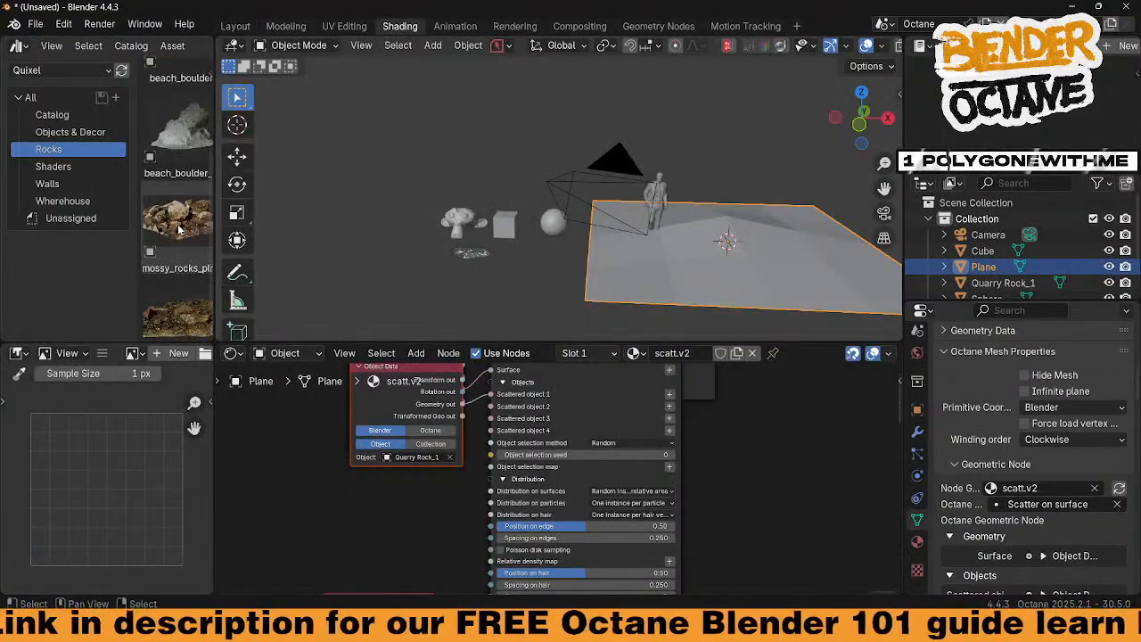
{"action": "left_click_drag", "start_coordinate": [178, 228], "coordinate": [505, 290]}
{"action": "middle_click_drag", "start_coordinate": [505, 290], "coordinate": [583, 269]}
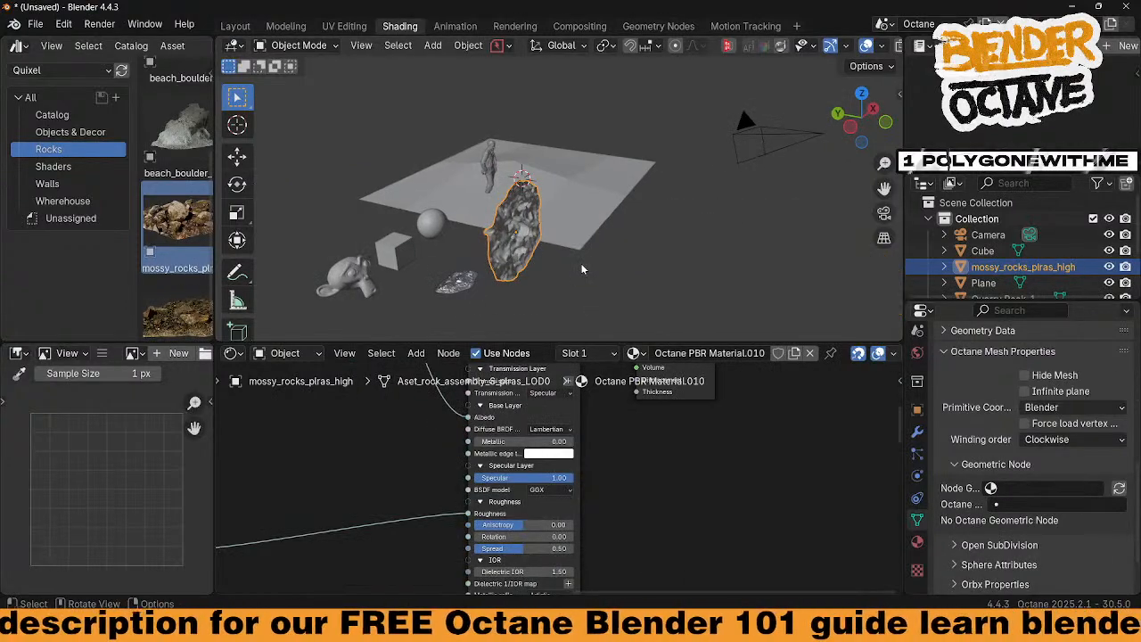
{"action": "key", "text": "ctrl+Tab"}
{"action": "left_click", "coordinate": [678, 264]}
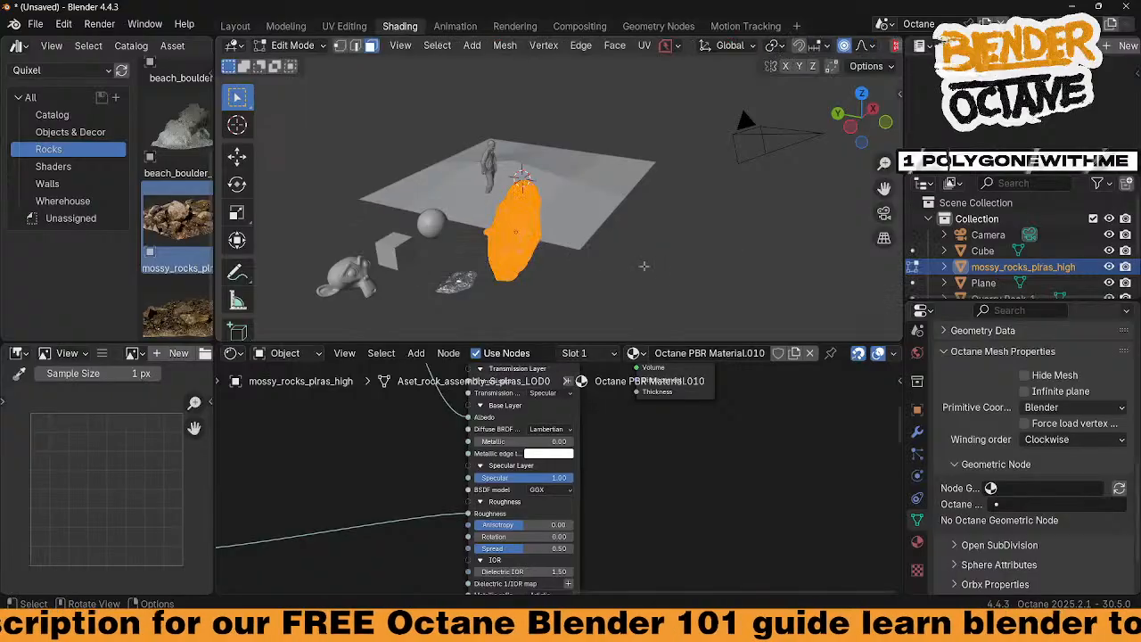
{"action": "type", "text": "rx90"}
{"action": "key", "text": "Return"}
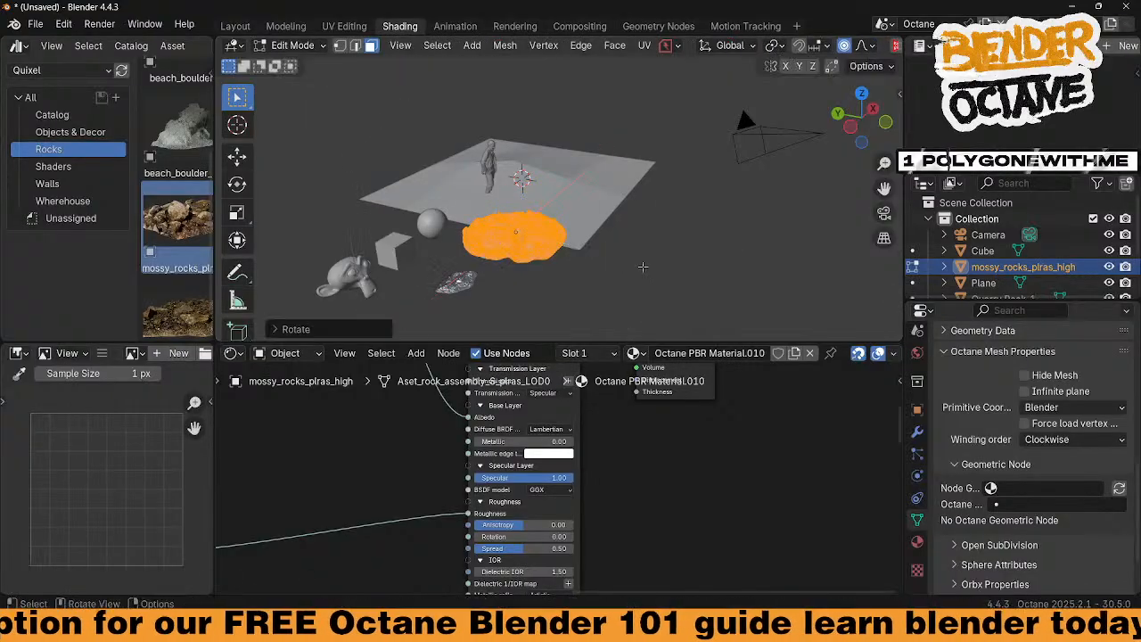
{"action": "key", "text": "ctrl+Tab"}
{"action": "left_click", "coordinate": [640, 259]}
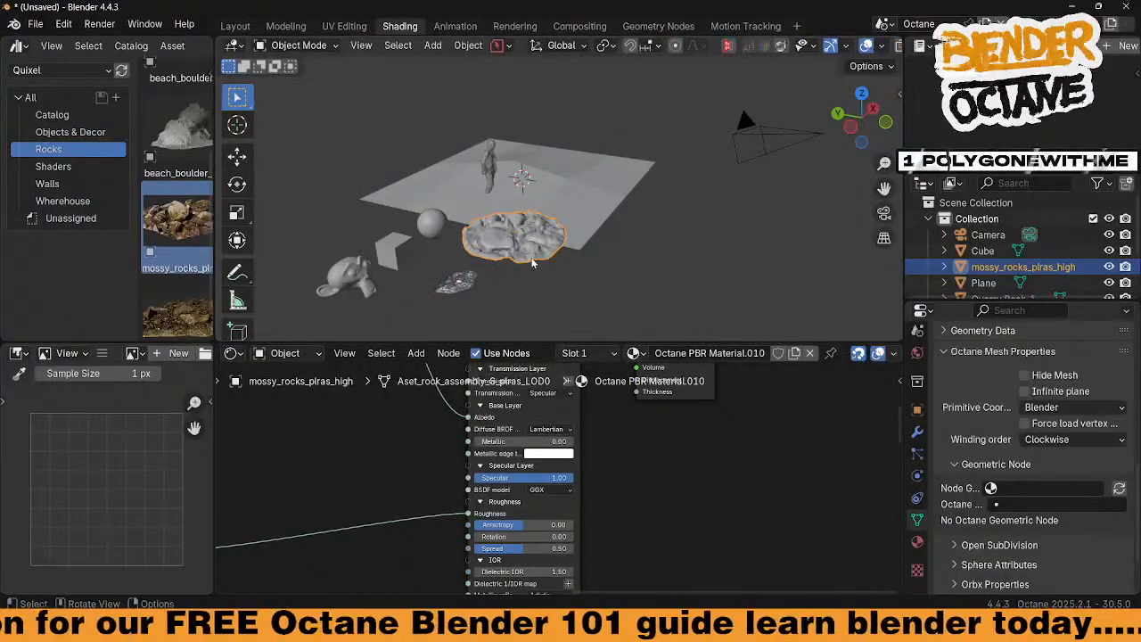
Apply scale on the mossy rock and on Quarry Rock_1
{"action": "key", "text": "ctrl+a"}
{"action": "left_click", "coordinate": [490, 257]}
{"action": "left_click", "coordinate": [460, 278]}
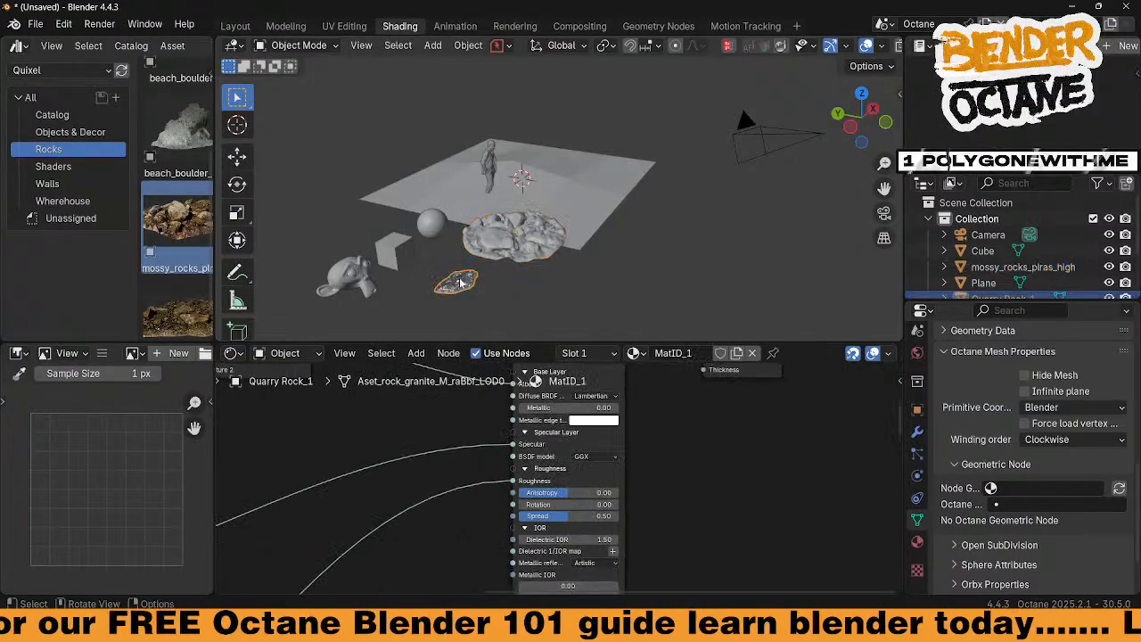
{"action": "key", "text": "ctrl+a"}
{"action": "left_click", "coordinate": [460, 276]}
{"action": "middle_click_drag", "start_coordinate": [546, 261], "coordinate": [474, 253]}
Orbit and zoom the Octane rendered view to inspect the oversized mossy rock terrain
{"action": "middle_click_drag", "start_coordinate": [663, 275], "coordinate": [590, 272]}
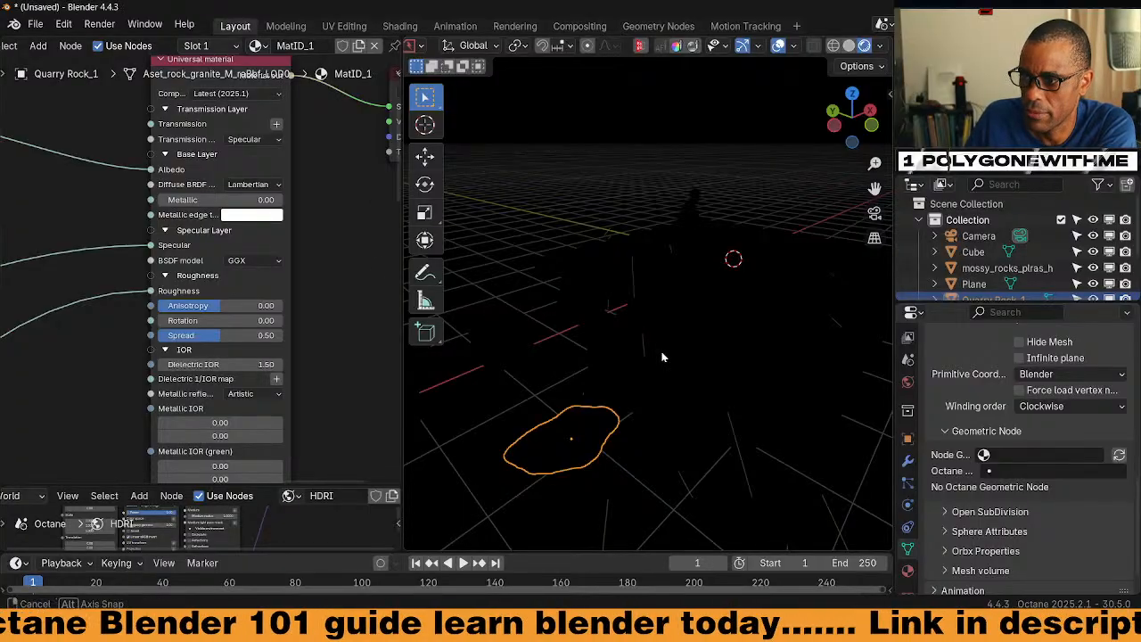
{"action": "scroll", "coordinate": [663, 356], "scroll_direction": "down", "scroll_amount": 4}
{"action": "scroll", "coordinate": [663, 356], "scroll_direction": "down", "scroll_amount": 8}
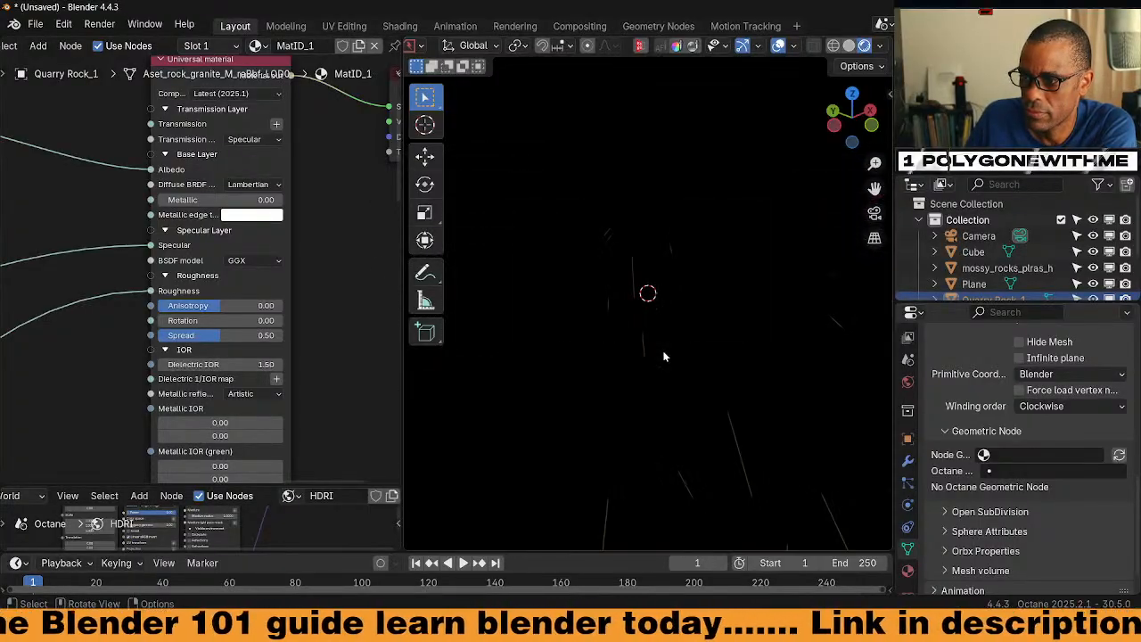
{"action": "scroll", "coordinate": [670, 353], "scroll_direction": "up", "scroll_amount": 12}
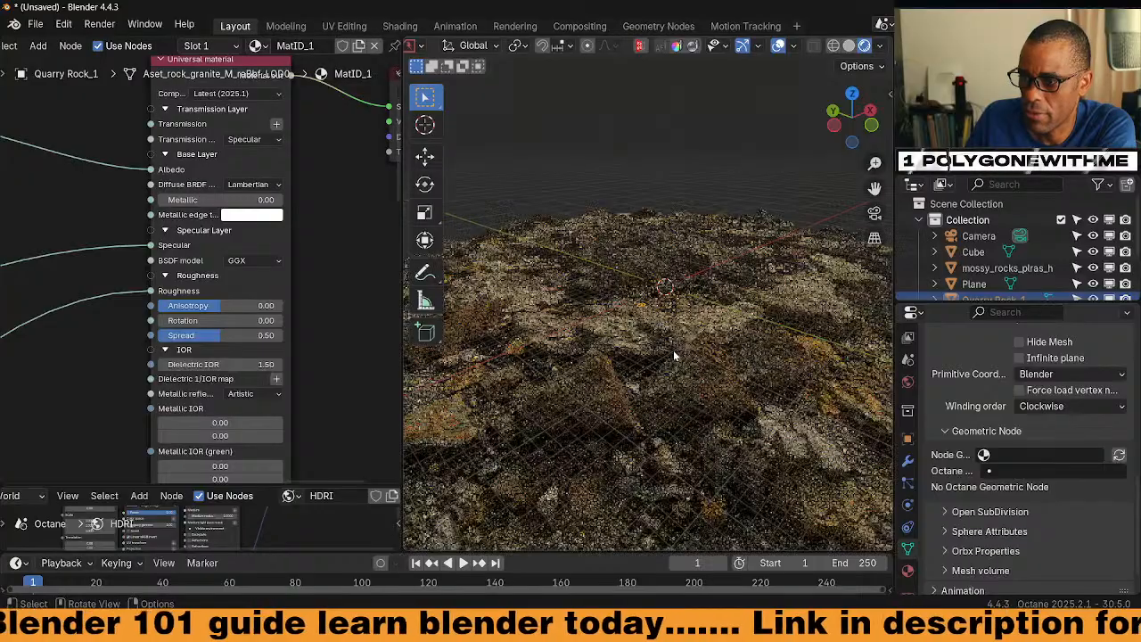
{"action": "middle_click_drag", "start_coordinate": [675, 406], "coordinate": [704, 385]}
{"action": "scroll", "coordinate": [704, 385], "scroll_direction": "up", "scroll_amount": 2}
{"action": "scroll", "coordinate": [704, 389], "scroll_direction": "up", "scroll_amount": 5}
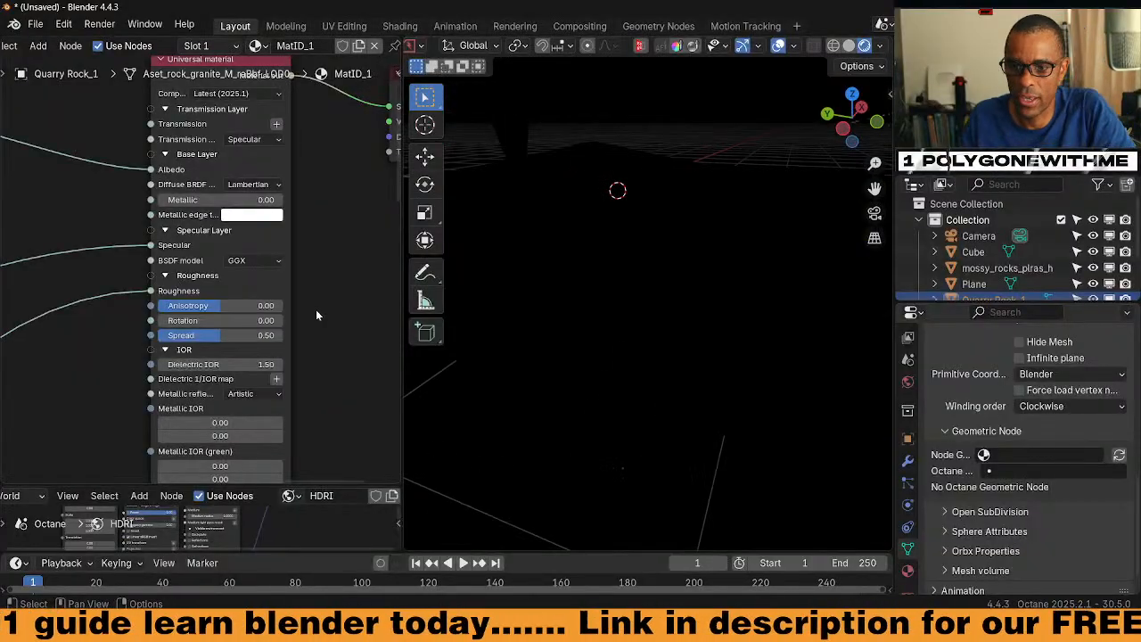
{"action": "scroll", "coordinate": [317, 312], "scroll_direction": "down", "scroll_amount": 4}
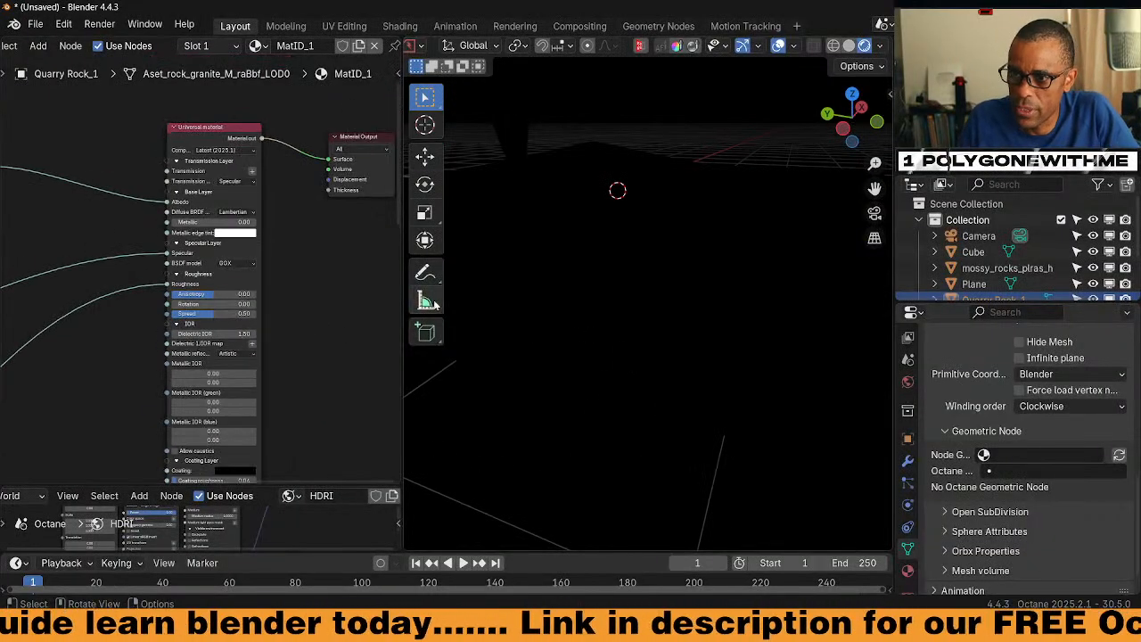
{"action": "scroll", "coordinate": [537, 310], "scroll_direction": "down", "scroll_amount": 8}
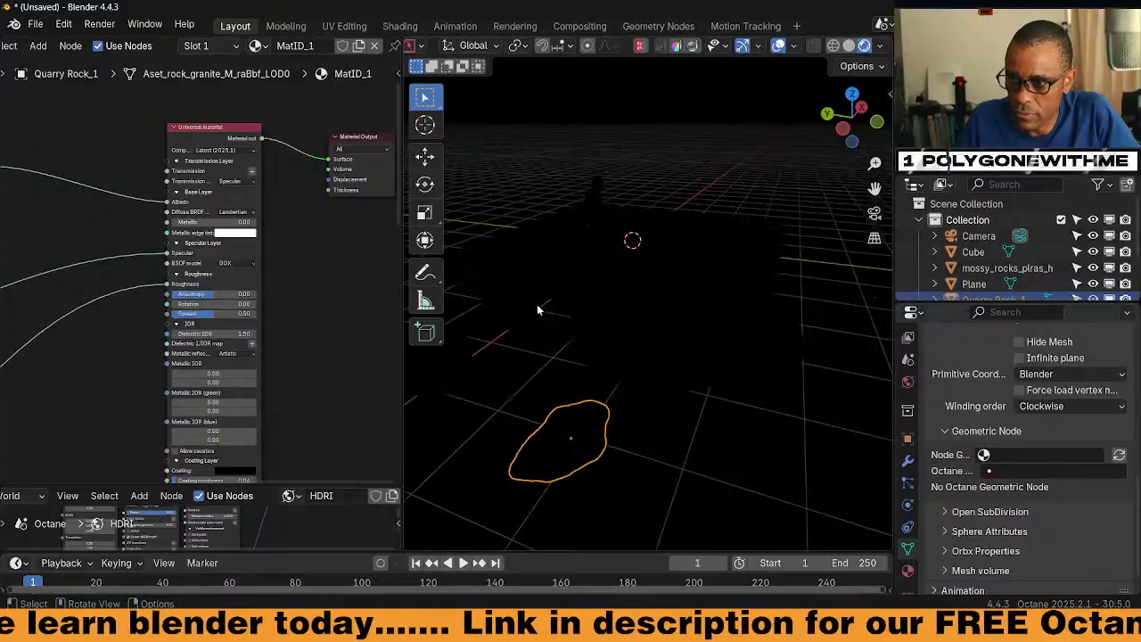
{"action": "middle_click_drag", "start_coordinate": [619, 333], "coordinate": [573, 316]}
{"action": "middle_click_drag", "start_coordinate": [717, 383], "coordinate": [741, 402]}
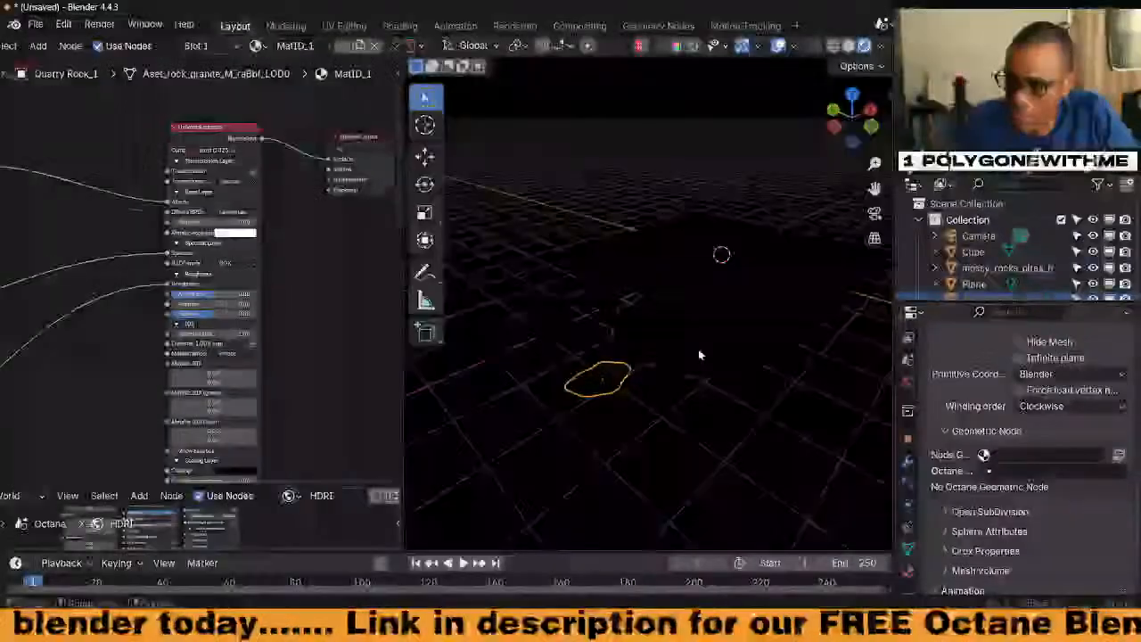
Shrink the mossy rock mesh to 0.187 in edit mode, then apply its scale
{"action": "left_click", "coordinate": [699, 348]}
{"action": "key", "text": "Tab"}
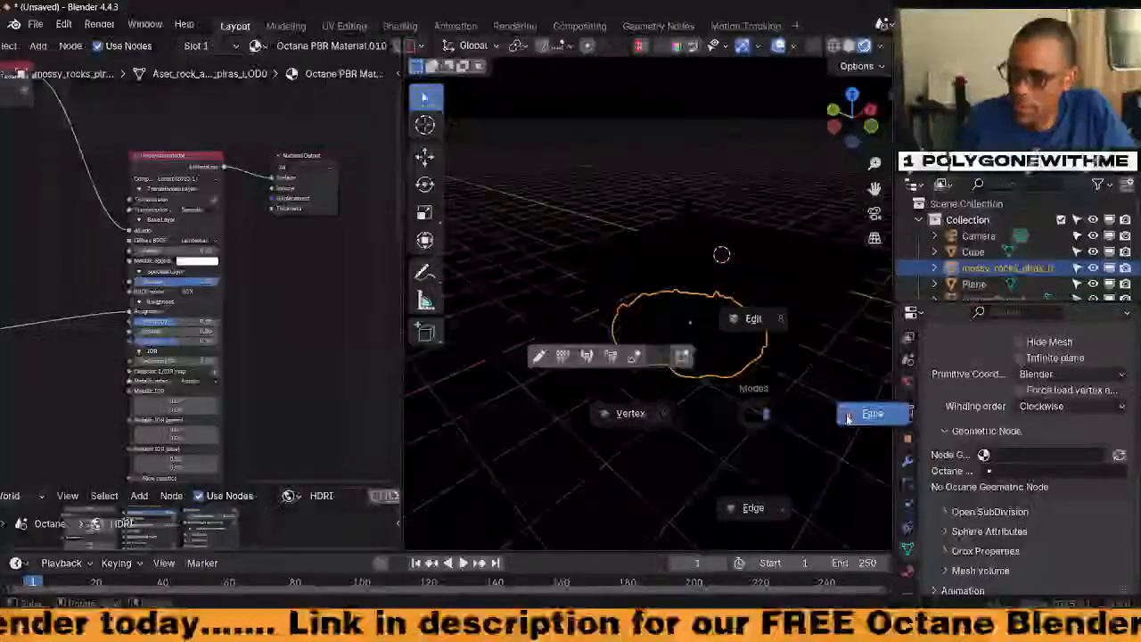
{"action": "left_click", "coordinate": [833, 415]}
{"action": "key", "text": "s"}
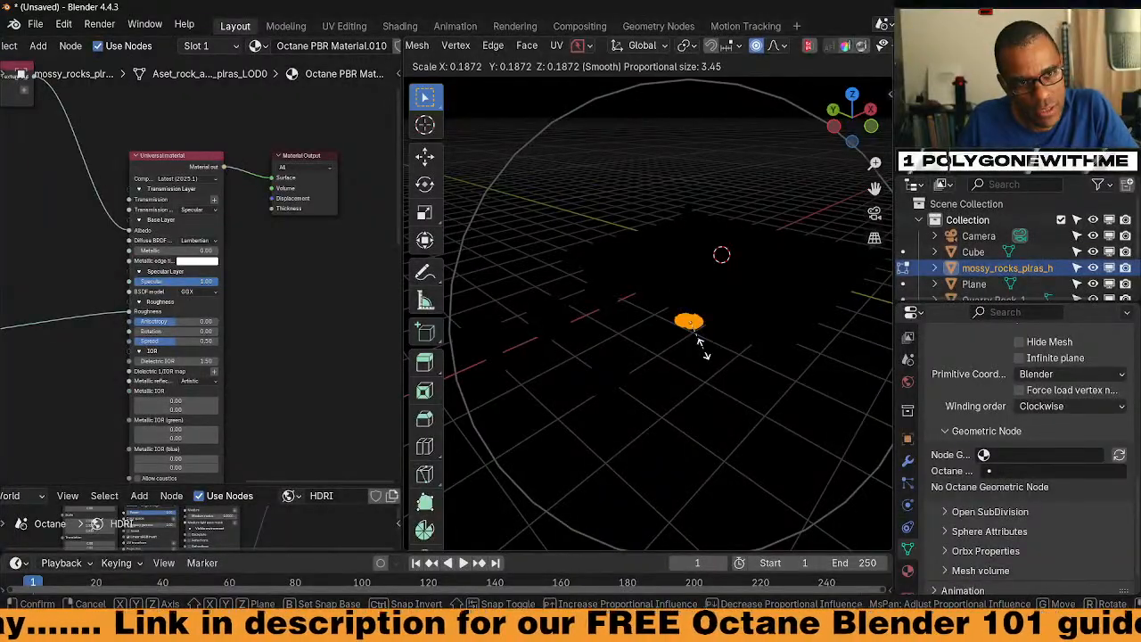
{"action": "left_click", "coordinate": [703, 349]}
{"action": "key", "text": "Tab"}
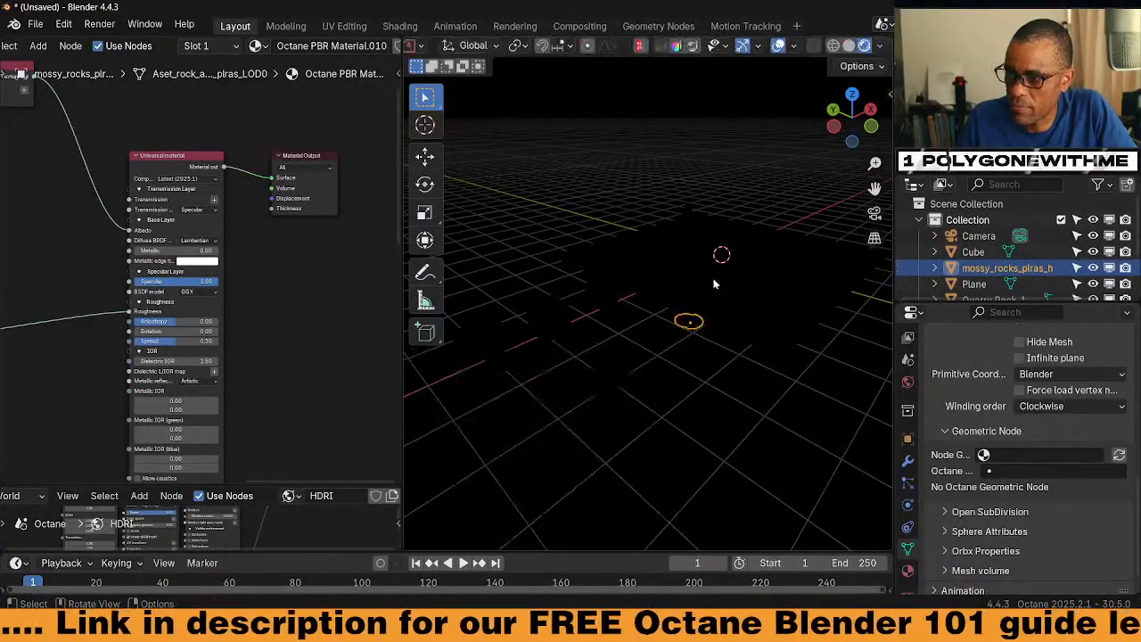
{"action": "key", "text": "ctrl+a"}
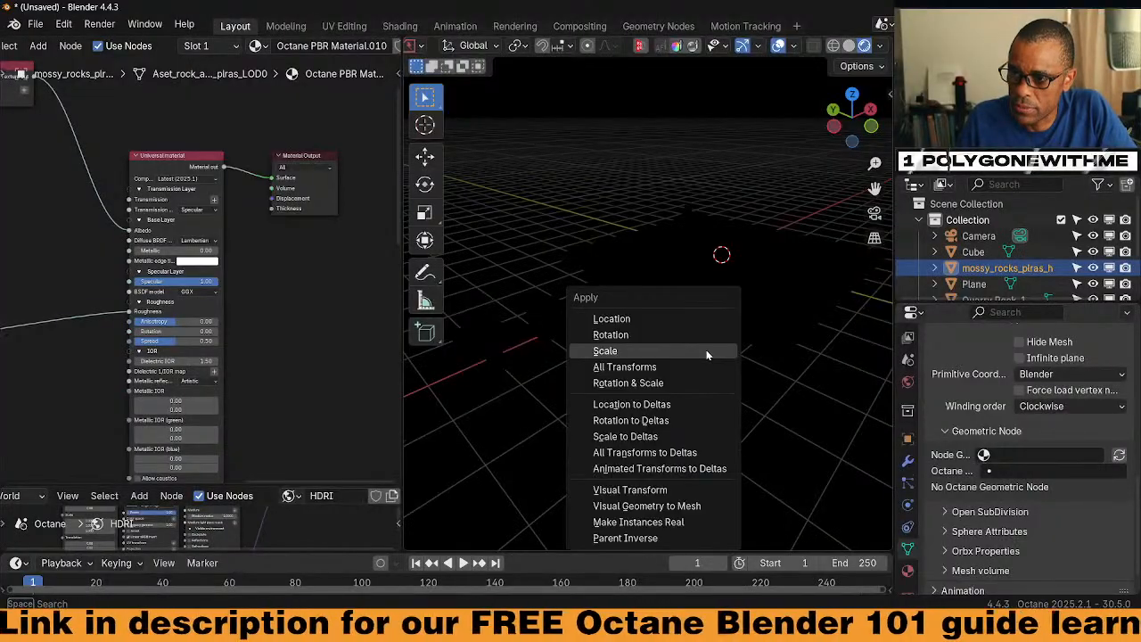
{"action": "left_click", "coordinate": [706, 351]}
{"action": "left_click", "coordinate": [479, 459]}
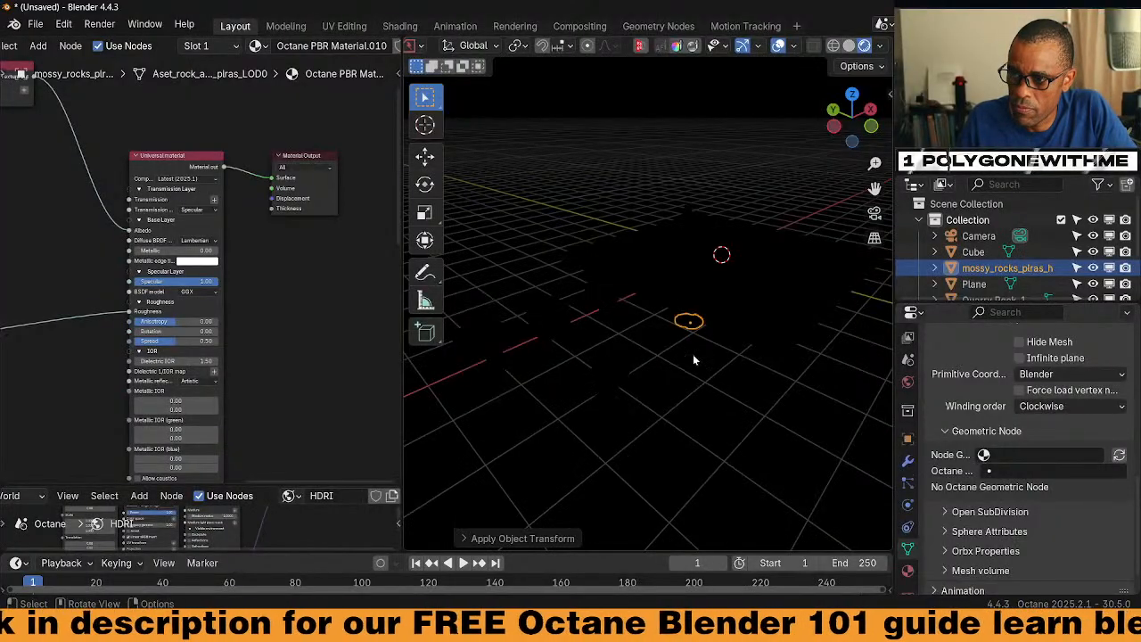
Select the ground plane and frame it in the viewport
{"action": "left_click", "coordinate": [613, 382]}
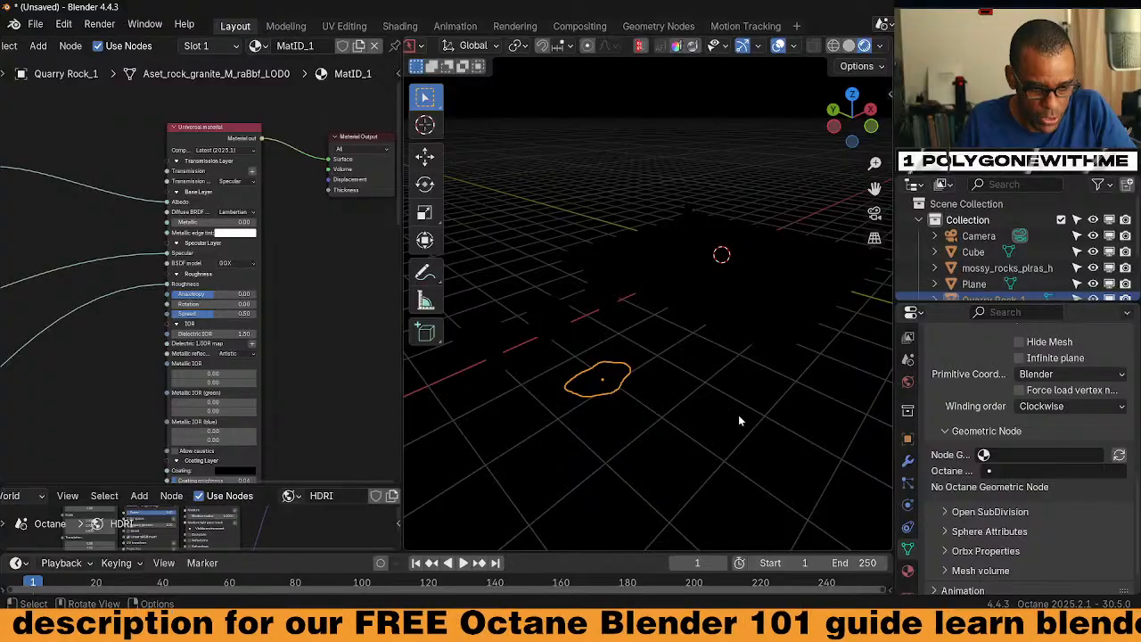
{"action": "key", "text": "ctrl+z"}
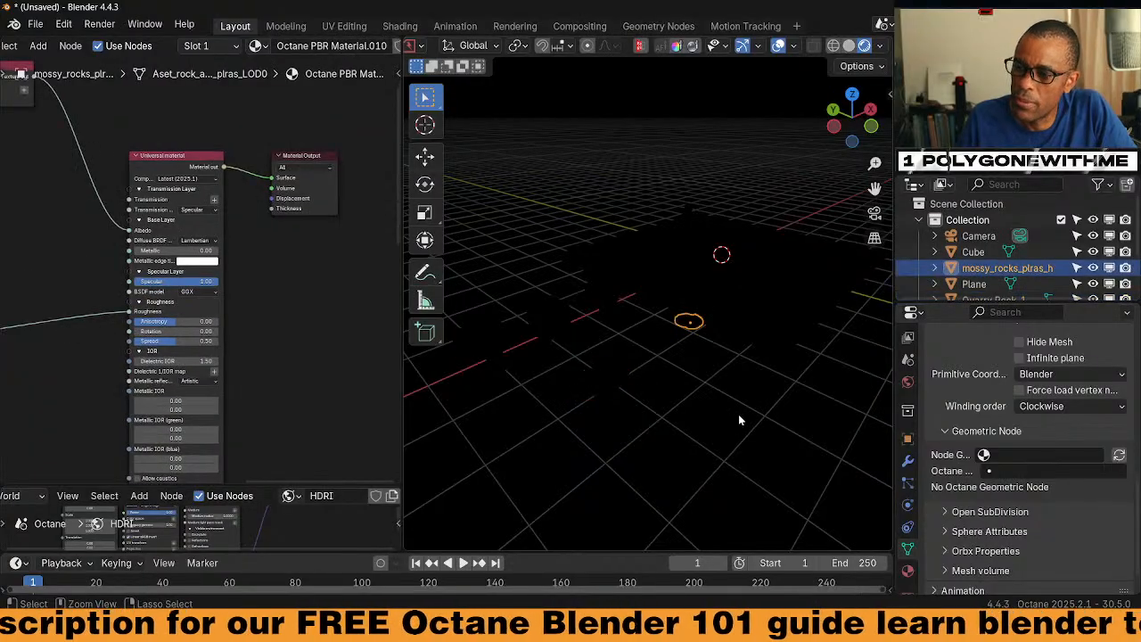
{"action": "key", "text": "Tab"}
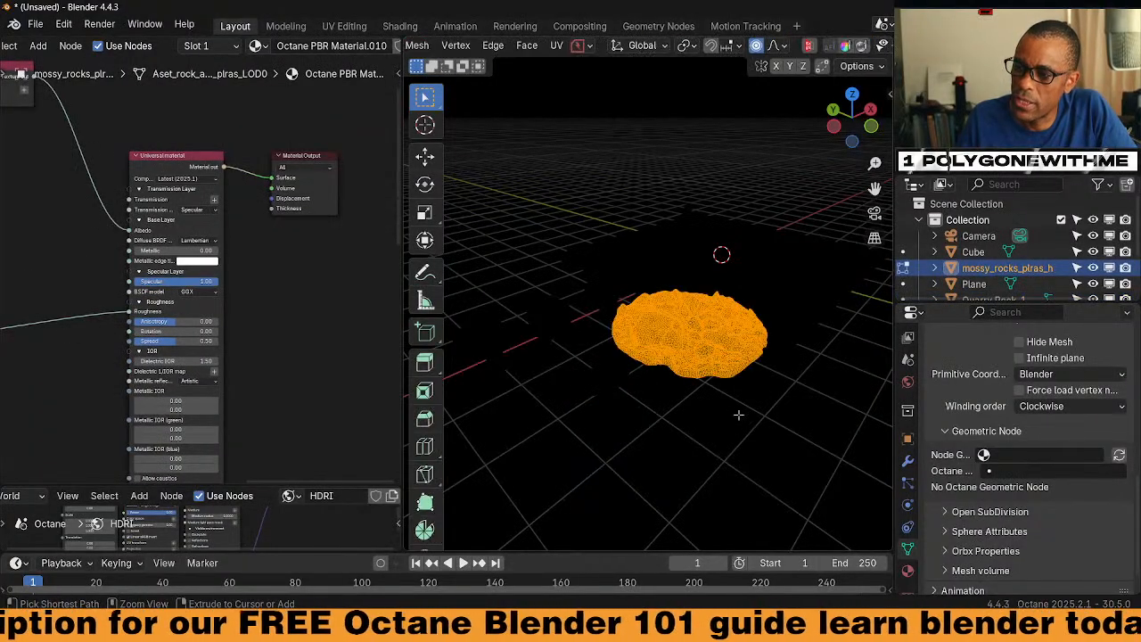
{"action": "key", "text": "Tab"}
{"action": "middle_click_drag", "start_coordinate": [741, 411], "coordinate": [772, 370]}
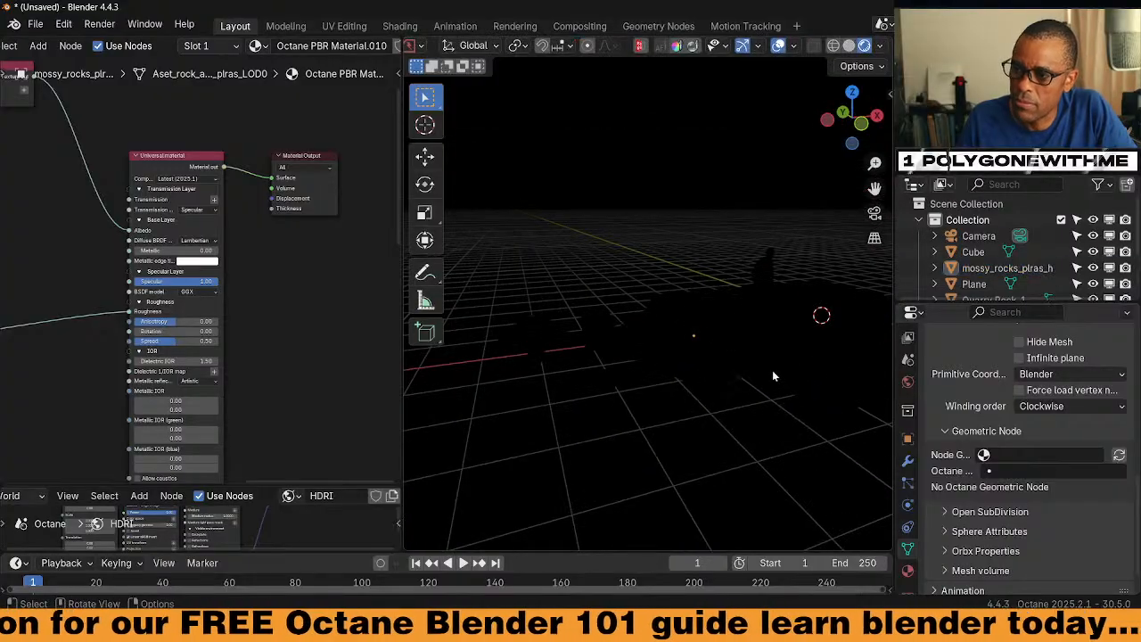
{"action": "left_click", "coordinate": [827, 337]}
{"action": "key", "text": "KP_Decimal"}
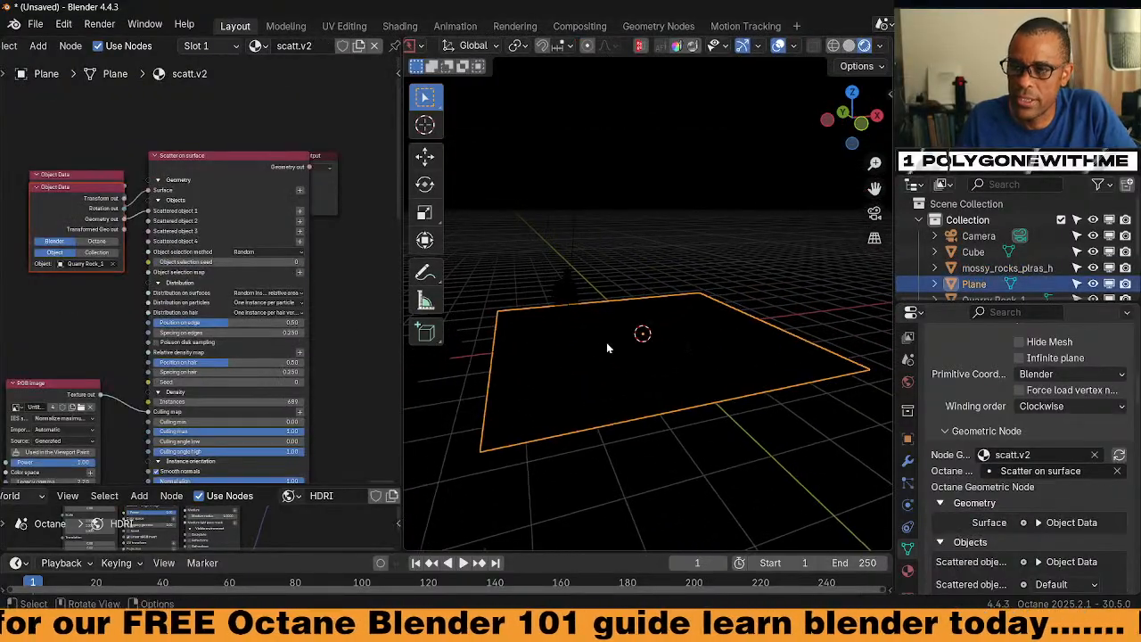
Add an Object Data node on Scattered object 2 and eyedrop mossy_rocks into it
{"action": "middle_click_drag", "start_coordinate": [91, 303], "coordinate": [116, 285]}
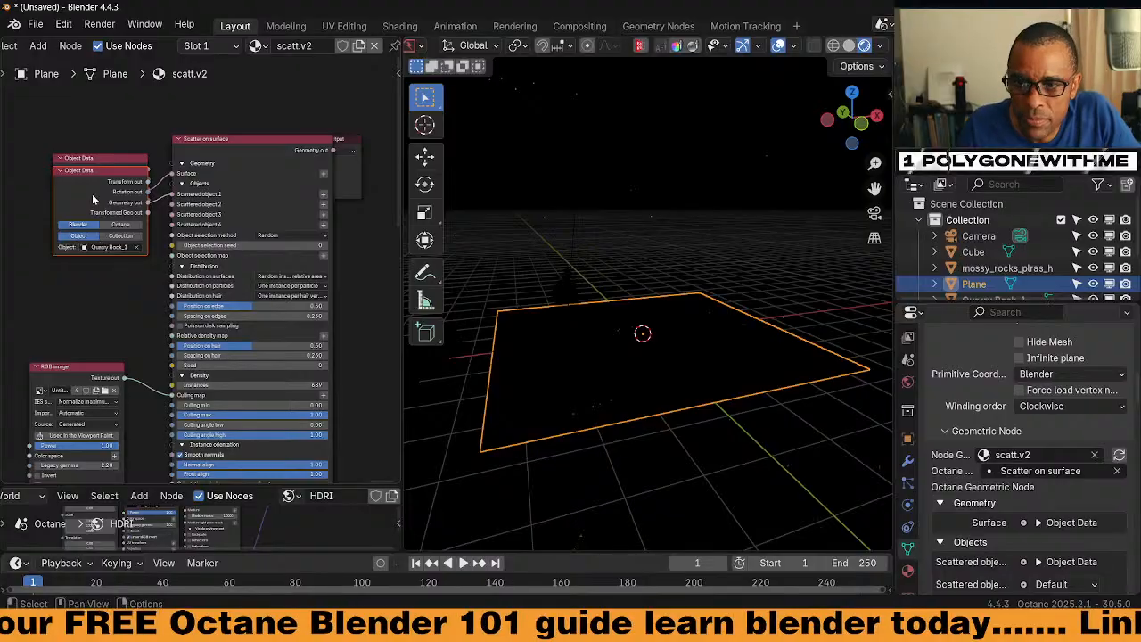
{"action": "left_click", "coordinate": [324, 206]}
{"action": "middle_click_drag", "start_coordinate": [549, 387], "coordinate": [665, 235], "text": "shift"}
{"action": "left_click", "coordinate": [849, 45]}
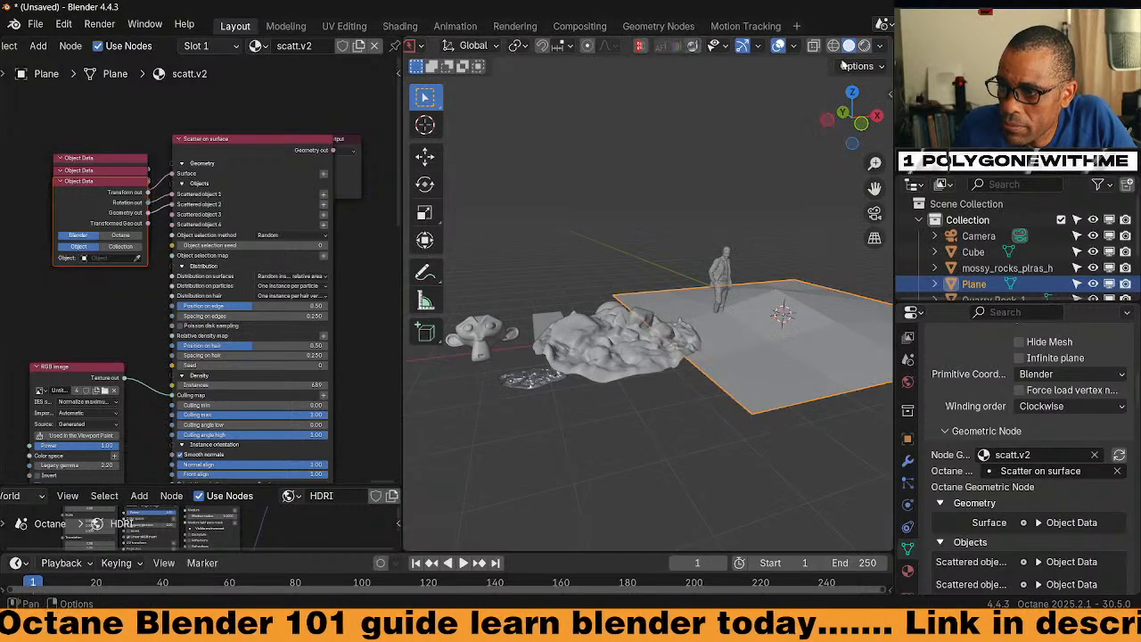
{"action": "left_click", "coordinate": [627, 332]}
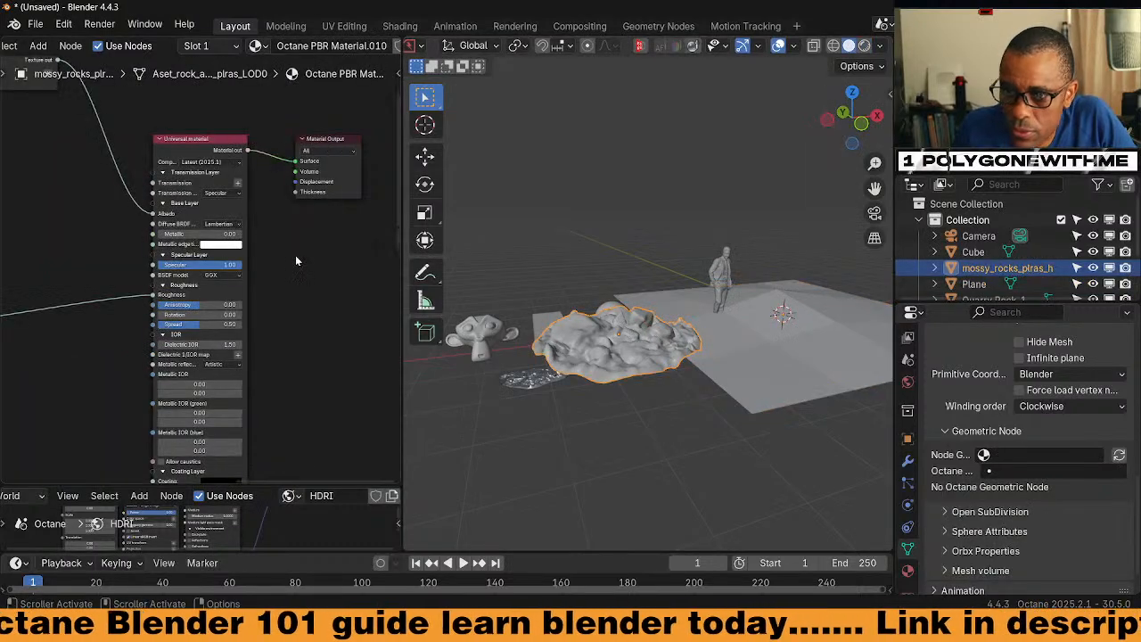
{"action": "left_click", "coordinate": [751, 398]}
{"action": "left_click", "coordinate": [130, 258]}
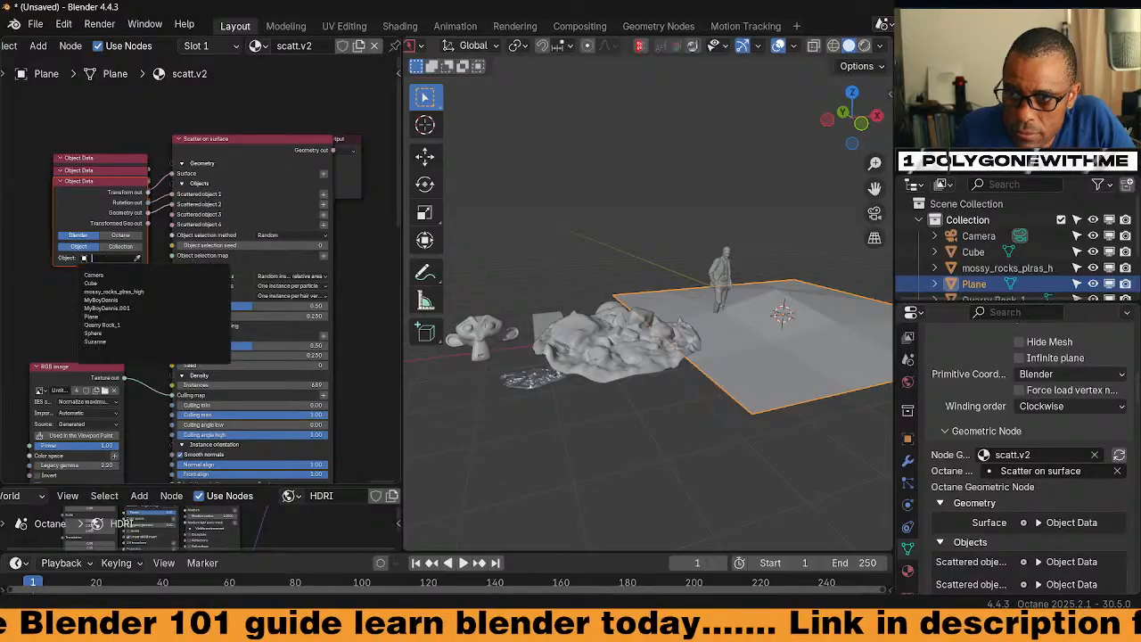
{"action": "left_click", "coordinate": [136, 258]}
{"action": "left_click", "coordinate": [612, 358]}
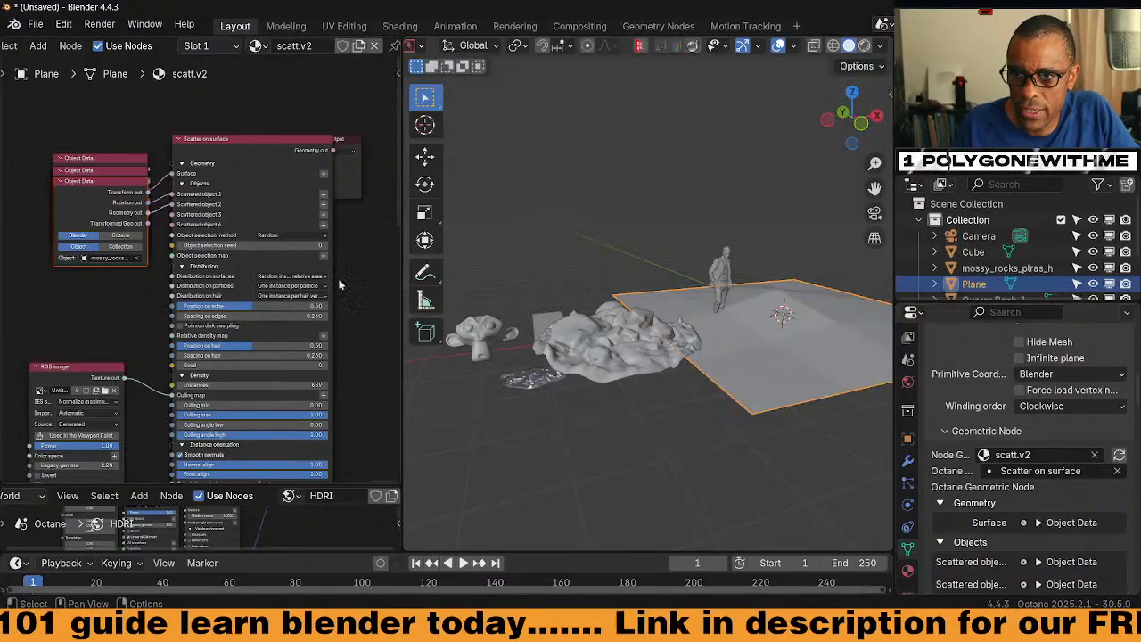
Reposition the Material Output node and switch the viewport to rendered shading
{"action": "middle_click_drag", "start_coordinate": [362, 230], "coordinate": [339, 208]}
{"action": "mouse_move", "coordinate": [329, 156]}
{"action": "left_mouse_down"}
{"action": "mouse_move", "coordinate": [369, 165]}
{"action": "mouse_move", "coordinate": [373, 147]}
{"action": "mouse_move", "coordinate": [288, 165]}
{"action": "mouse_move", "coordinate": [270, 156]}
{"action": "left_mouse_up"}
{"action": "mouse_move", "coordinate": [273, 325]}
{"action": "middle_mouse_down"}
{"action": "mouse_move", "coordinate": [313, 258]}
{"action": "mouse_move", "coordinate": [344, 238]}
{"action": "middle_mouse_up"}
{"action": "left_click", "coordinate": [861, 54]}
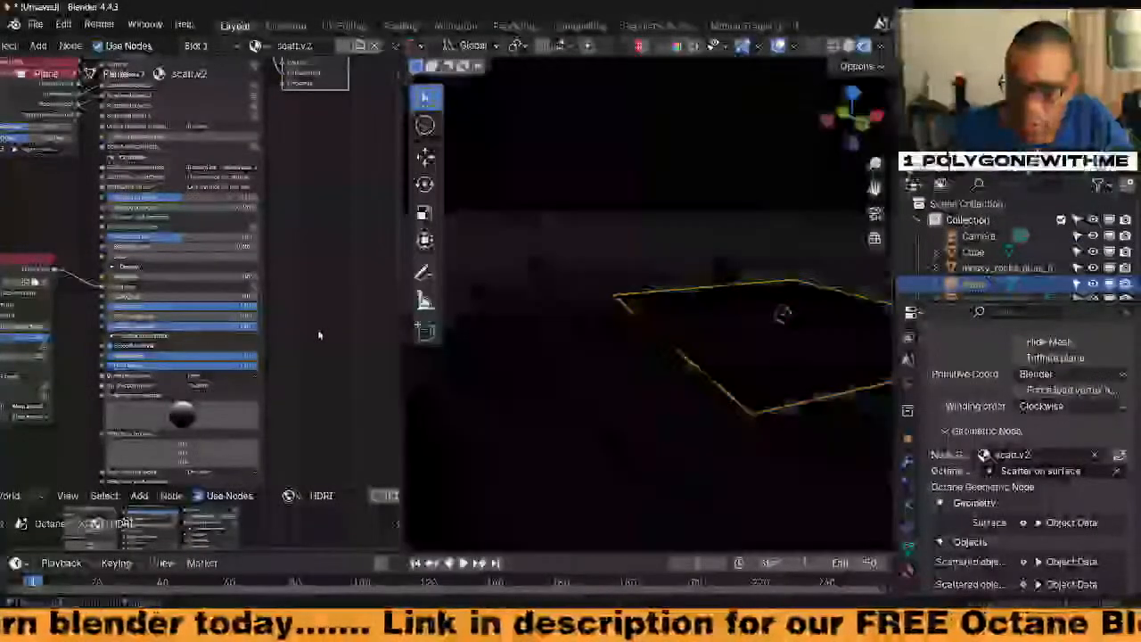
Cut the RGB Image link to Culling map and reset the Scatter on surface node to defaults
{"action": "middle_click_drag", "start_coordinate": [315, 349], "coordinate": [375, 322]}
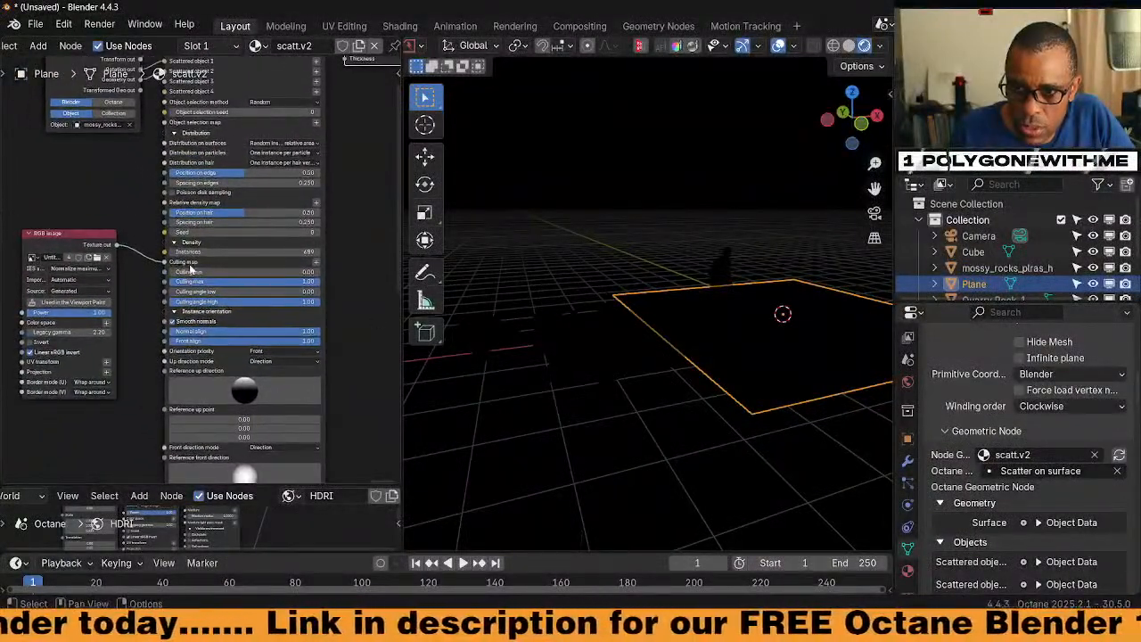
{"action": "right_click_drag", "start_coordinate": [140, 229], "coordinate": [142, 271], "text": "ctrl"}
{"action": "mouse_move", "coordinate": [355, 271]}
{"action": "middle_mouse_down"}
{"action": "mouse_move", "coordinate": [345, 317]}
{"action": "mouse_move", "coordinate": [338, 301]}
{"action": "middle_mouse_up"}
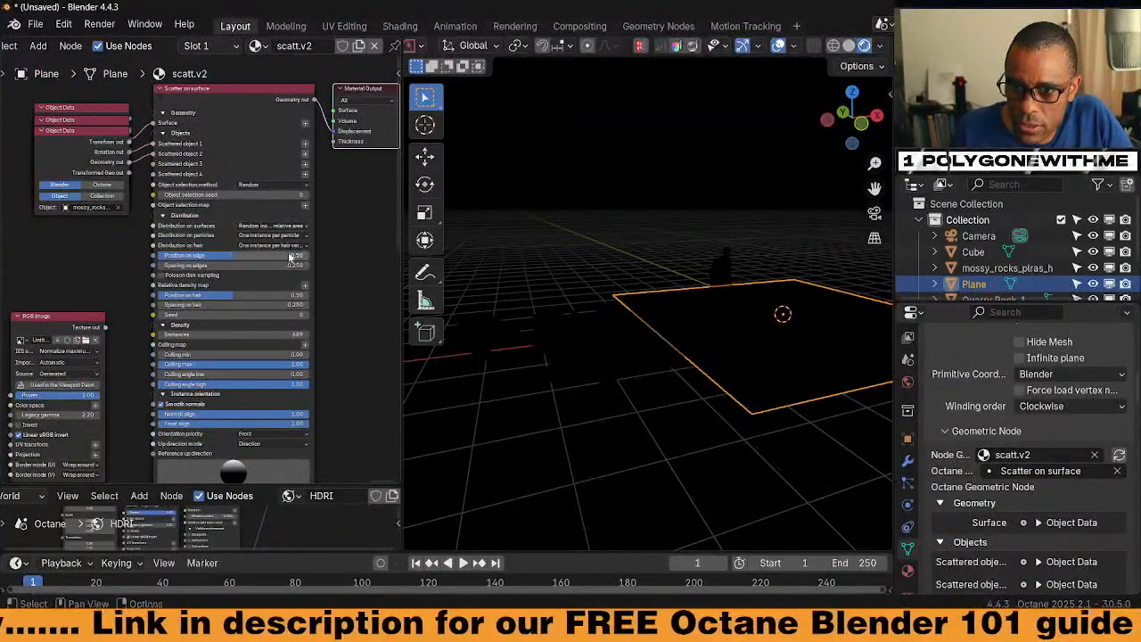
{"action": "middle_click_drag", "start_coordinate": [344, 392], "coordinate": [321, 255]}
{"action": "middle_click_drag", "start_coordinate": [326, 349], "coordinate": [325, 452]}
{"action": "middle_click_drag", "start_coordinate": [302, 215], "coordinate": [296, 284]}
{"action": "left_click", "coordinate": [227, 151]}
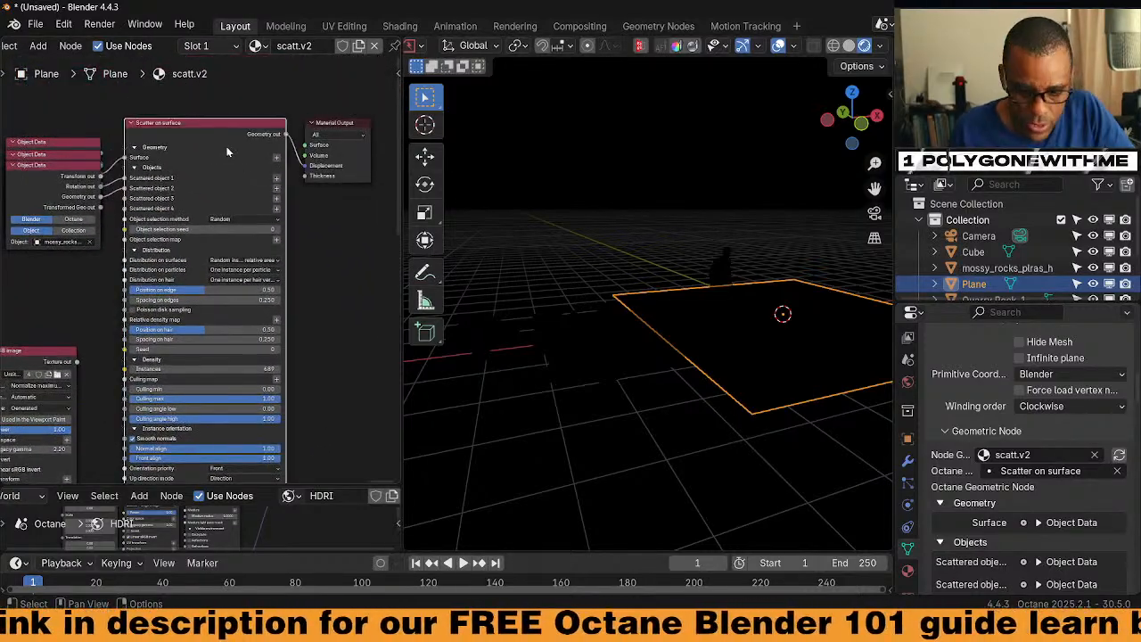
{"action": "key", "text": "BackSpace"}
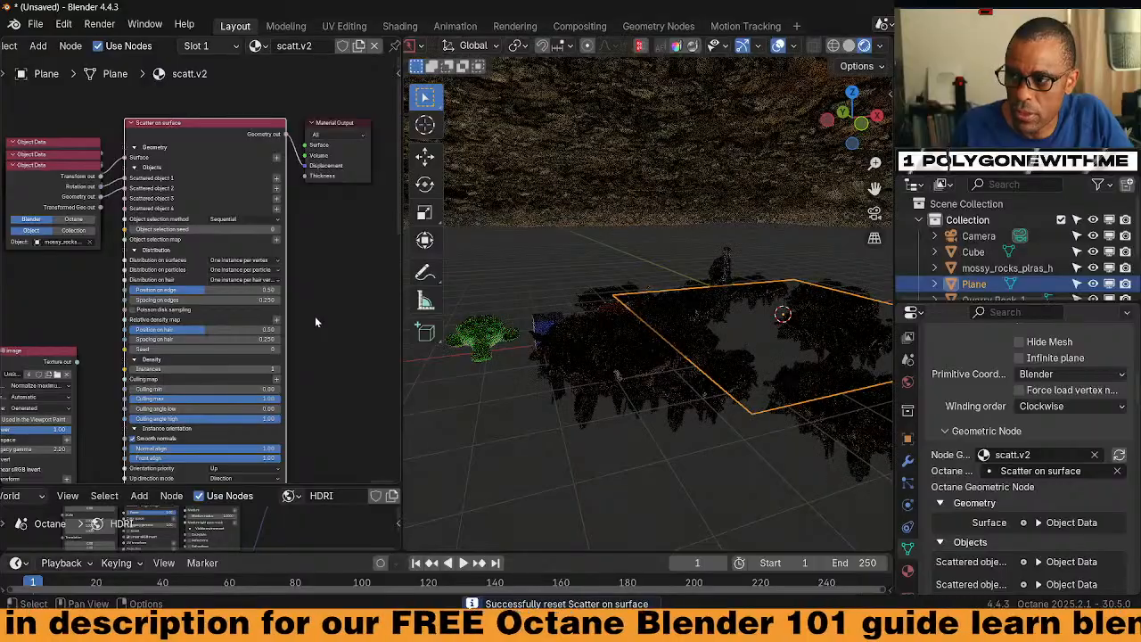
{"action": "mouse_move", "coordinate": [695, 364]}
{"action": "middle_mouse_down"}
{"action": "mouse_move", "coordinate": [664, 366]}
{"action": "mouse_move", "coordinate": [683, 391]}
{"action": "mouse_move", "coordinate": [679, 374]}
{"action": "middle_mouse_up"}
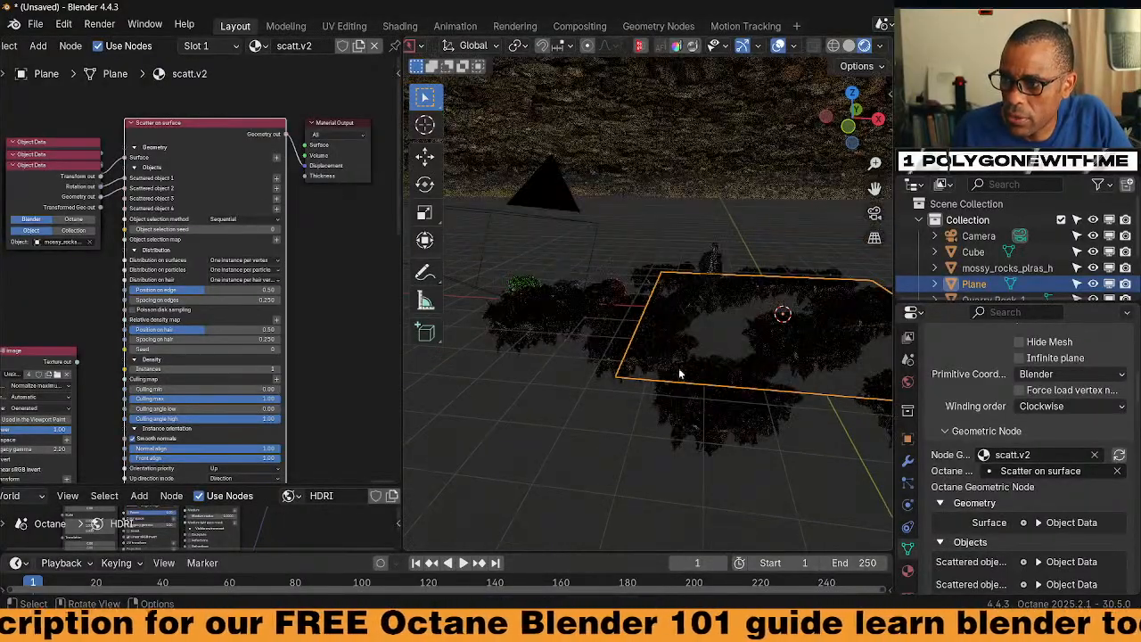
{"action": "scroll", "coordinate": [681, 370], "scroll_direction": "down", "scroll_amount": 8}
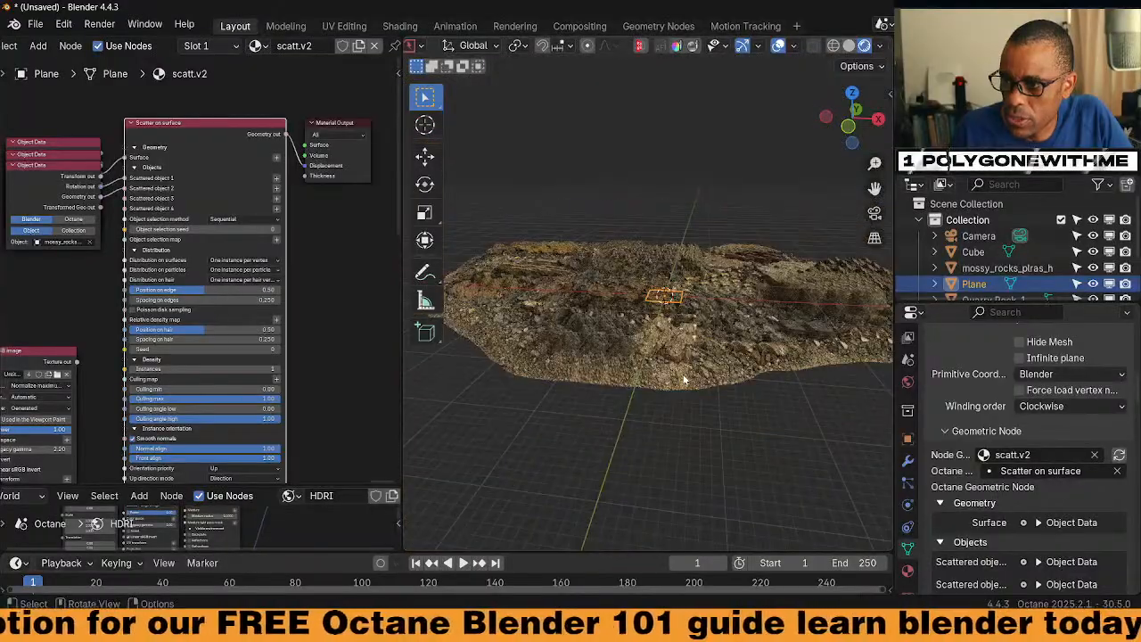
{"action": "scroll", "coordinate": [684, 380], "scroll_direction": "up", "scroll_amount": 7}
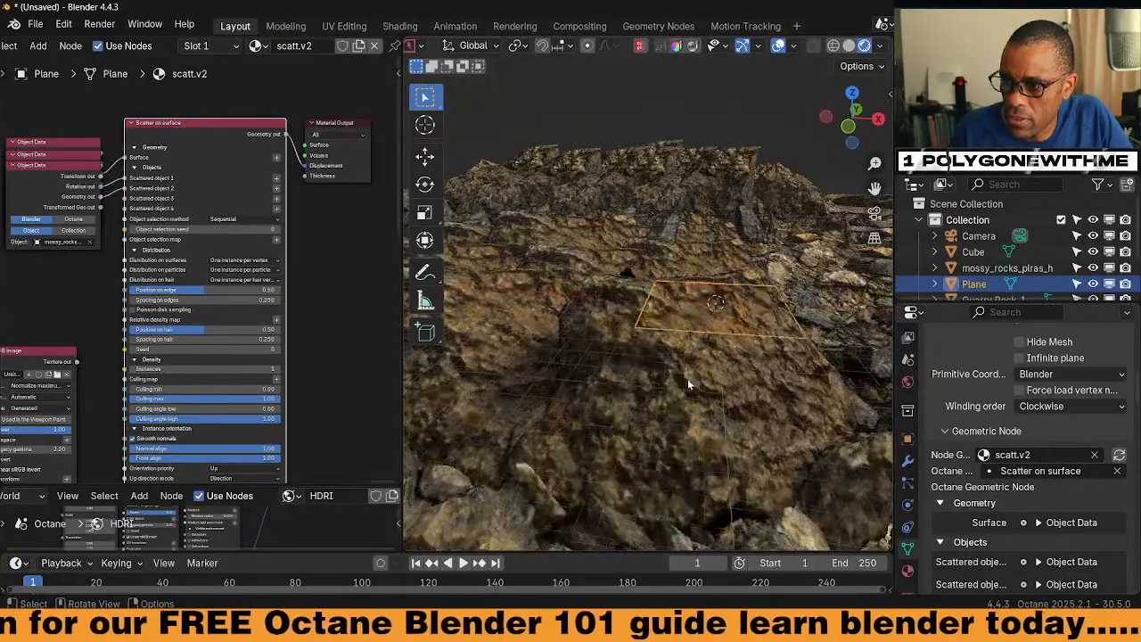
{"action": "scroll", "coordinate": [685, 385], "scroll_direction": "up", "scroll_amount": 6}
{"action": "middle_click_drag", "start_coordinate": [378, 342], "coordinate": [287, 288]}
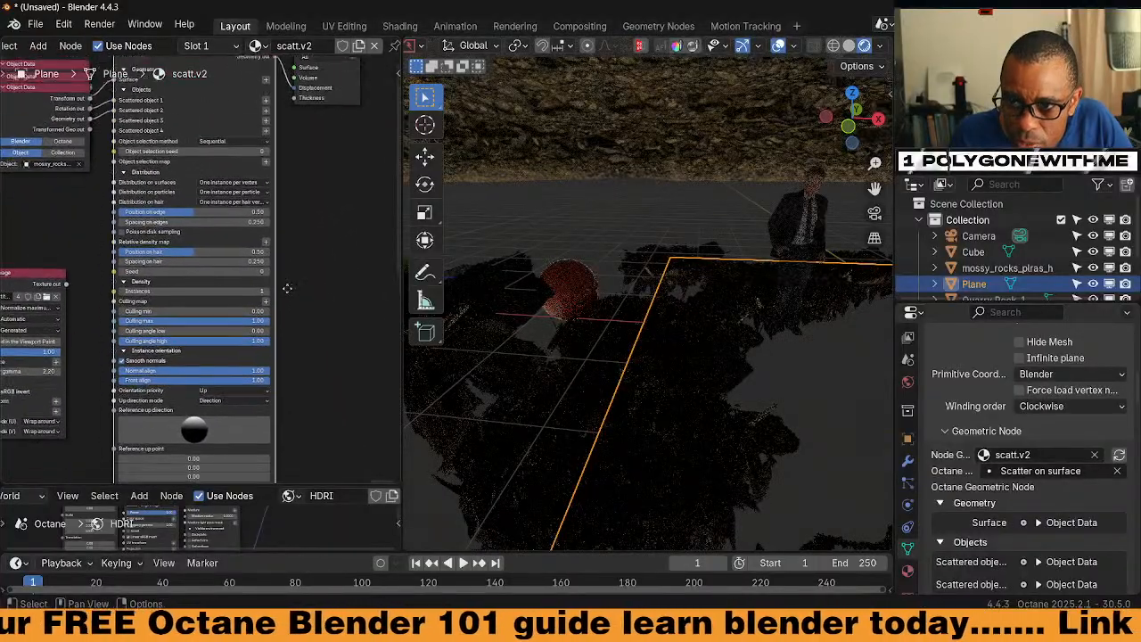
Set the Scatter on surface node's Scale max to 0.430 on all three axes
{"action": "scroll", "coordinate": [308, 267], "scroll_direction": "up", "scroll_amount": 3}
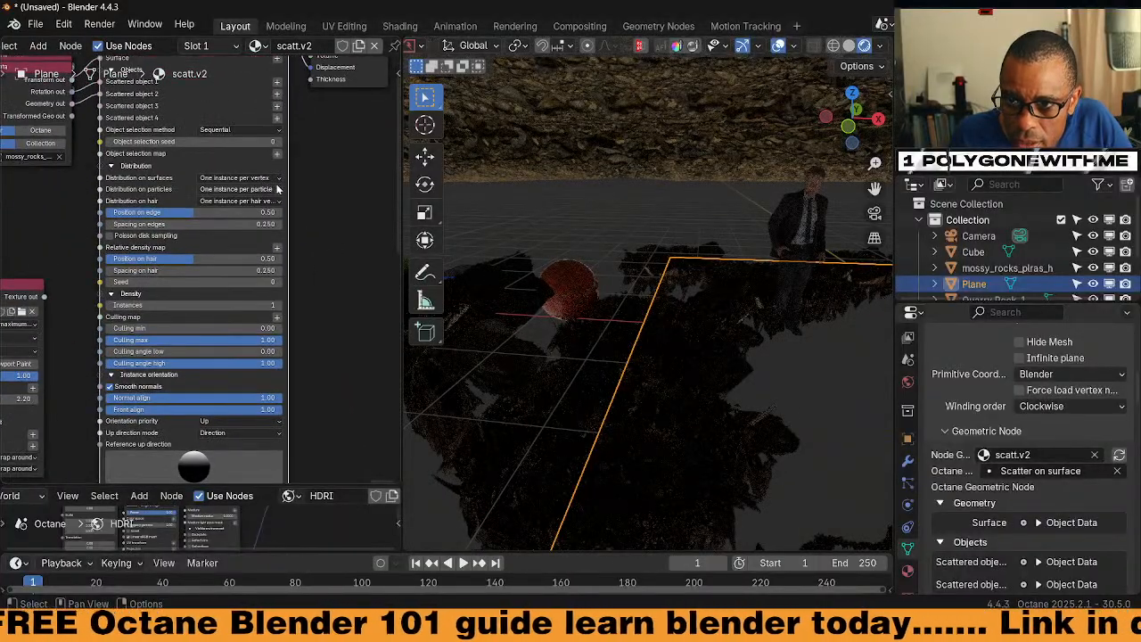
{"action": "middle_click_drag", "start_coordinate": [348, 400], "coordinate": [331, 281]}
{"action": "mouse_move", "coordinate": [318, 406]}
{"action": "middle_mouse_down"}
{"action": "mouse_move", "coordinate": [303, 294]}
{"action": "mouse_move", "coordinate": [308, 332]}
{"action": "mouse_move", "coordinate": [312, 303]}
{"action": "middle_mouse_up"}
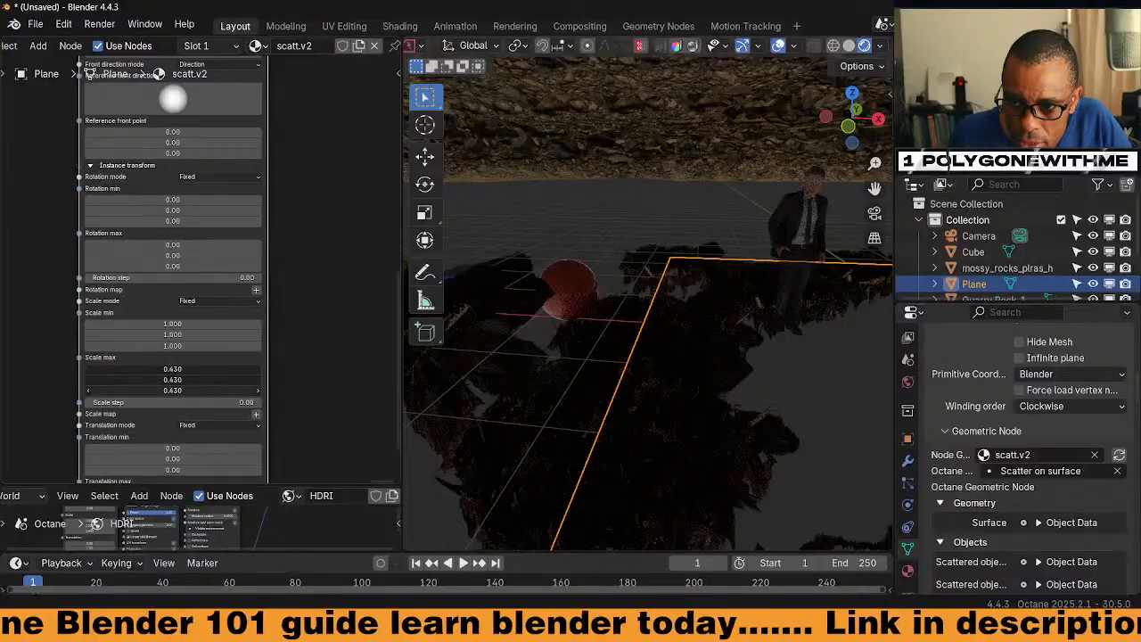
{"action": "left_click_drag", "start_coordinate": [173, 390], "coordinate": [125, 391]}
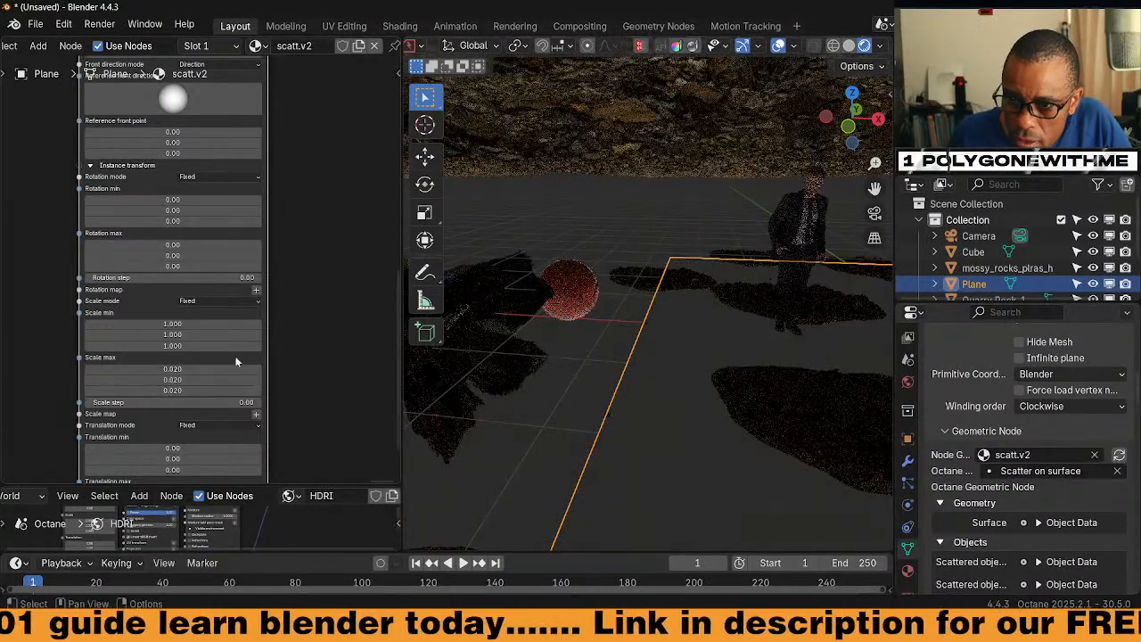
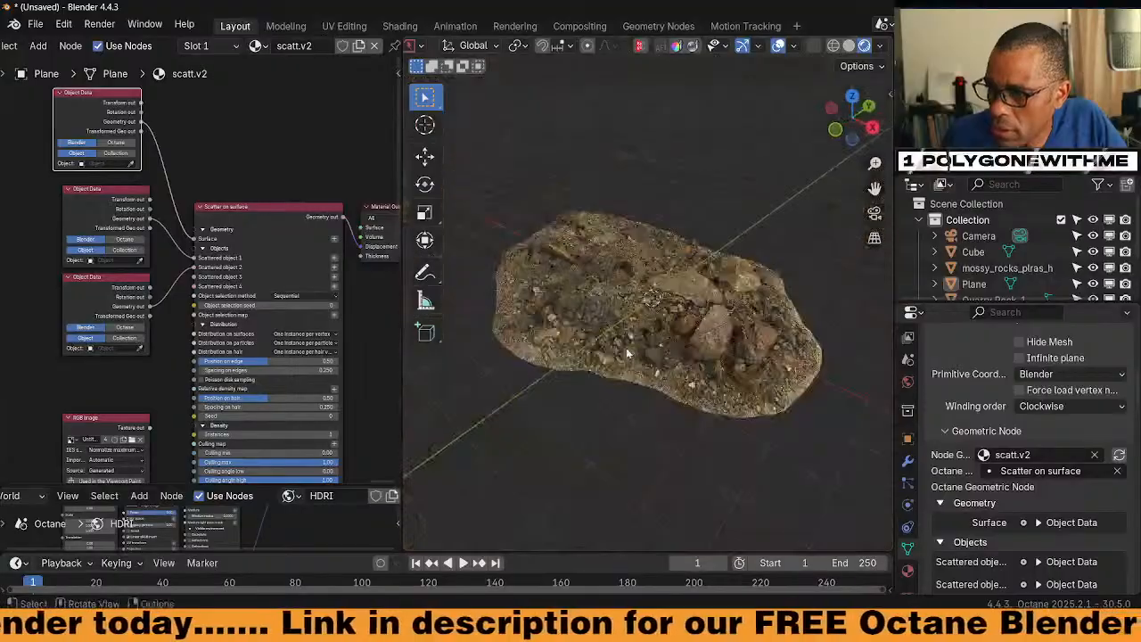
Orbit the view to inspect the rocks scattered across the plane
{"action": "middle_click_drag", "start_coordinate": [611, 325], "coordinate": [615, 296]}
Switch to solid shading and frame the mossy rocks object in the view
{"action": "left_click", "coordinate": [616, 295]}
{"action": "left_click", "coordinate": [852, 49]}
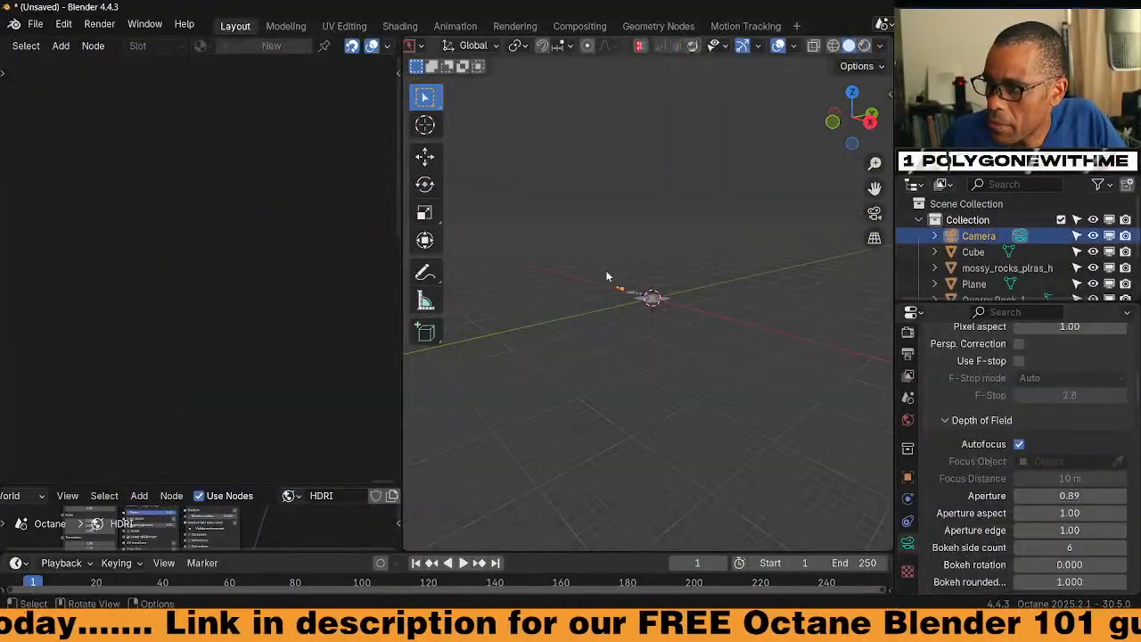
{"action": "scroll", "coordinate": [623, 313], "scroll_direction": "up", "scroll_amount": 9}
{"action": "left_click", "coordinate": [579, 295]}
{"action": "key", "text": "super+v"}
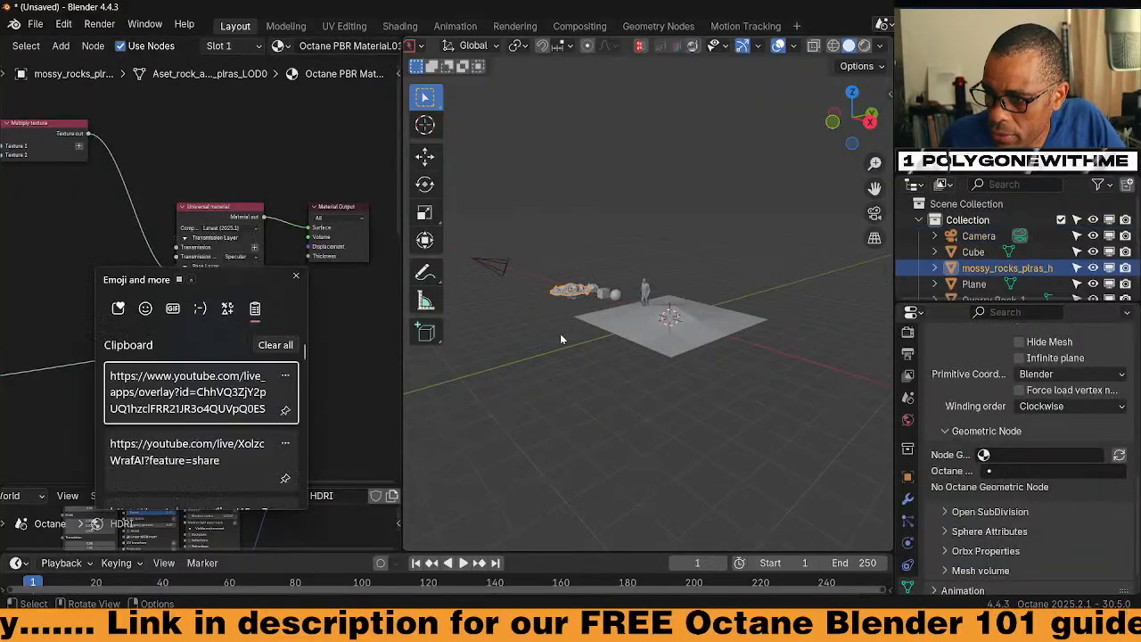
{"action": "key", "text": "KP_Decimal"}
{"action": "scroll", "coordinate": [734, 399], "scroll_direction": "up", "scroll_amount": 2}
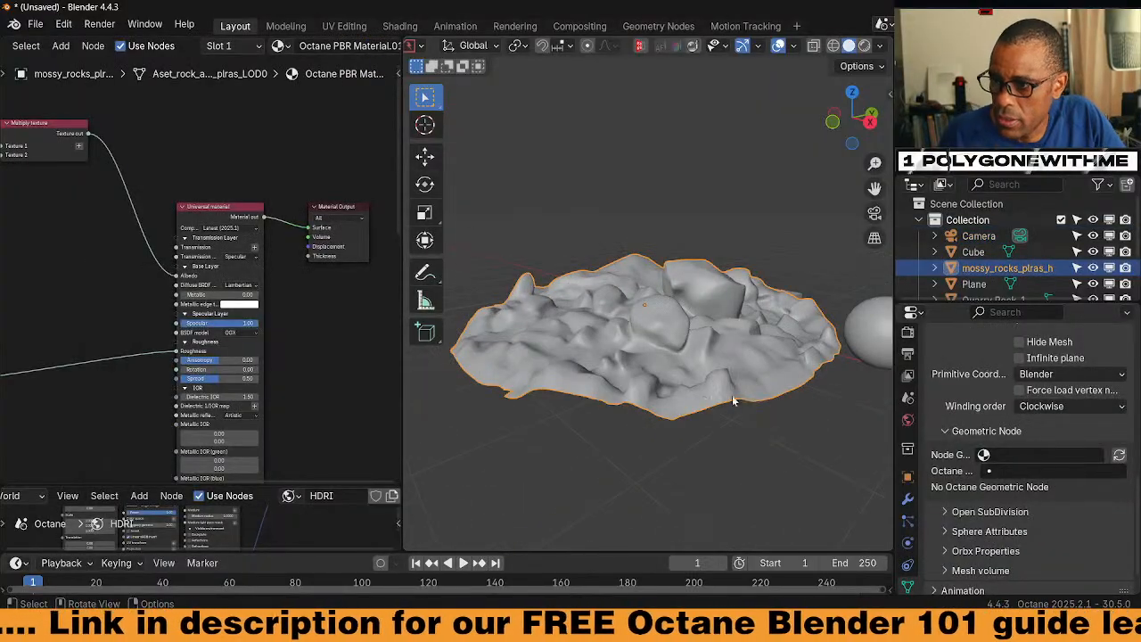
{"action": "scroll", "coordinate": [745, 406], "scroll_direction": "down", "scroll_amount": 6}
Delete the mossy rocks object
{"action": "left_click", "coordinate": [685, 271]}
{"action": "middle_click_drag", "start_coordinate": [691, 271], "coordinate": [673, 269]}
{"action": "scroll", "coordinate": [669, 286], "scroll_direction": "up", "scroll_amount": 5}
{"action": "middle_click_drag", "start_coordinate": [607, 370], "coordinate": [671, 402]}
{"action": "left_click", "coordinate": [671, 401]}
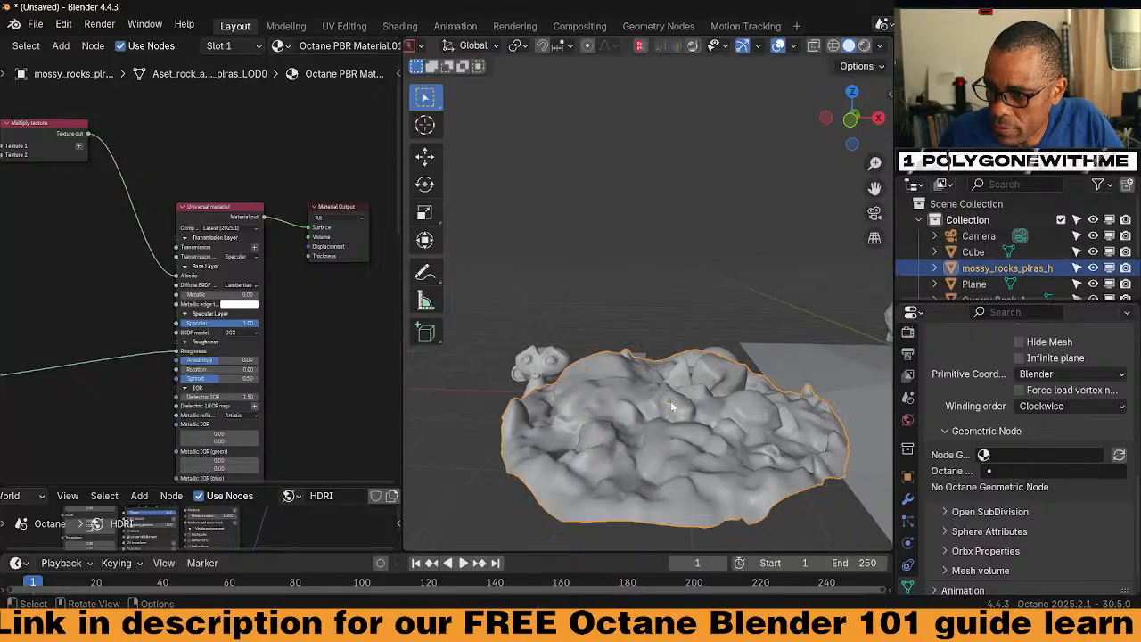
{"action": "key", "text": "x"}
{"action": "left_click", "coordinate": [660, 400]}
Delete Quarry Rock_1, then box-select and delete the monkey, cube and sphere
{"action": "left_click", "coordinate": [591, 448]}
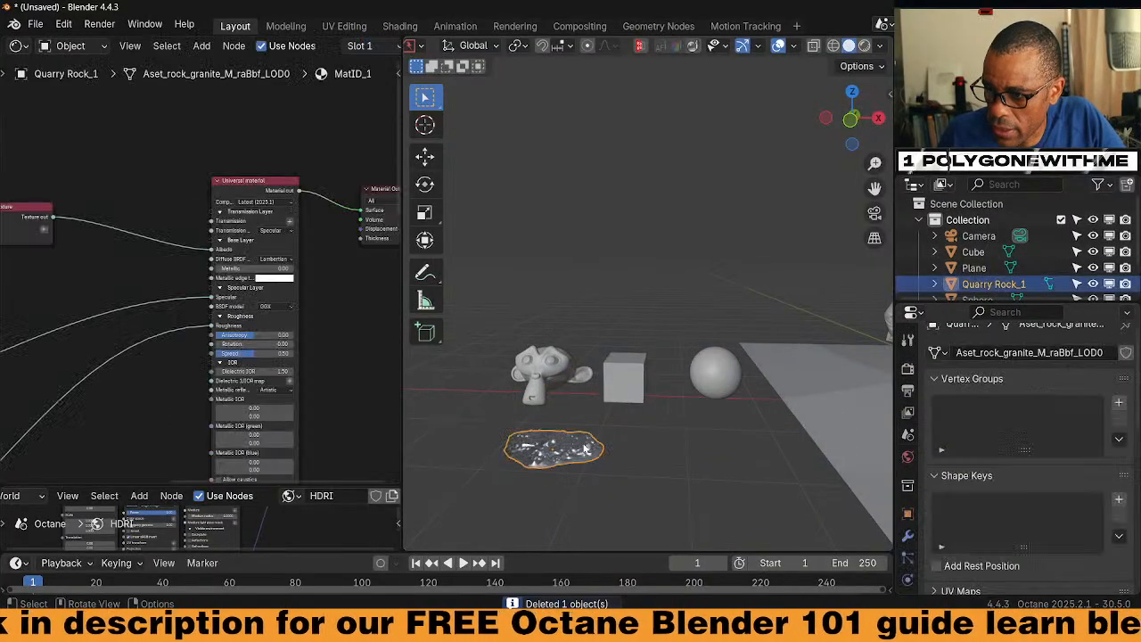
{"action": "key", "text": "Delete"}
{"action": "left_click_drag", "start_coordinate": [520, 336], "coordinate": [708, 428]}
{"action": "key", "text": "x"}
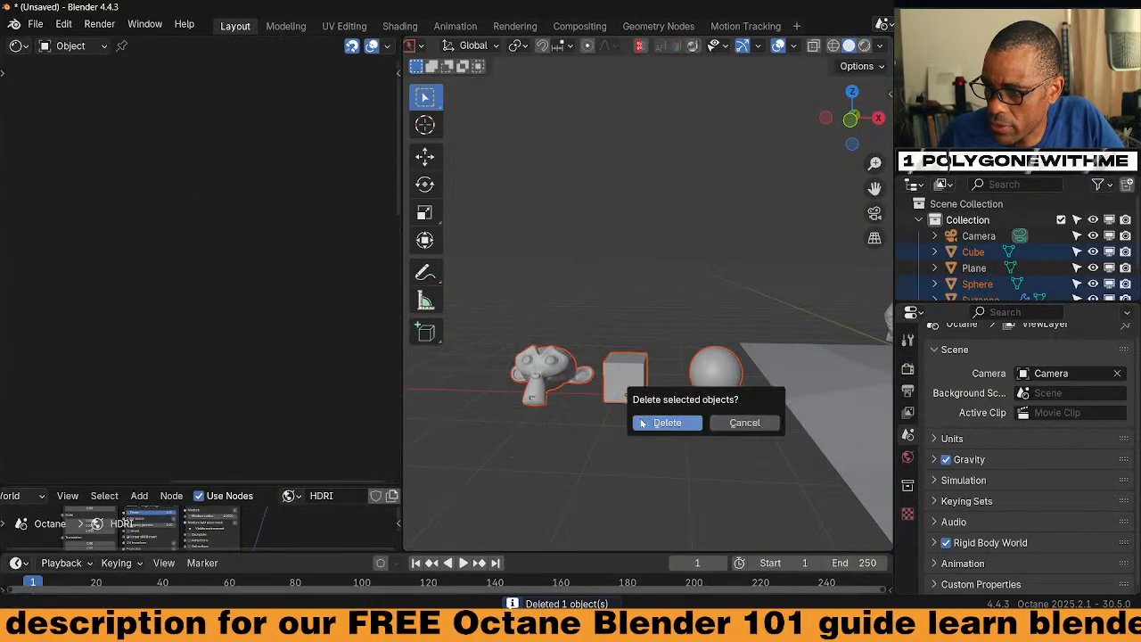
{"action": "left_click", "coordinate": [665, 424]}
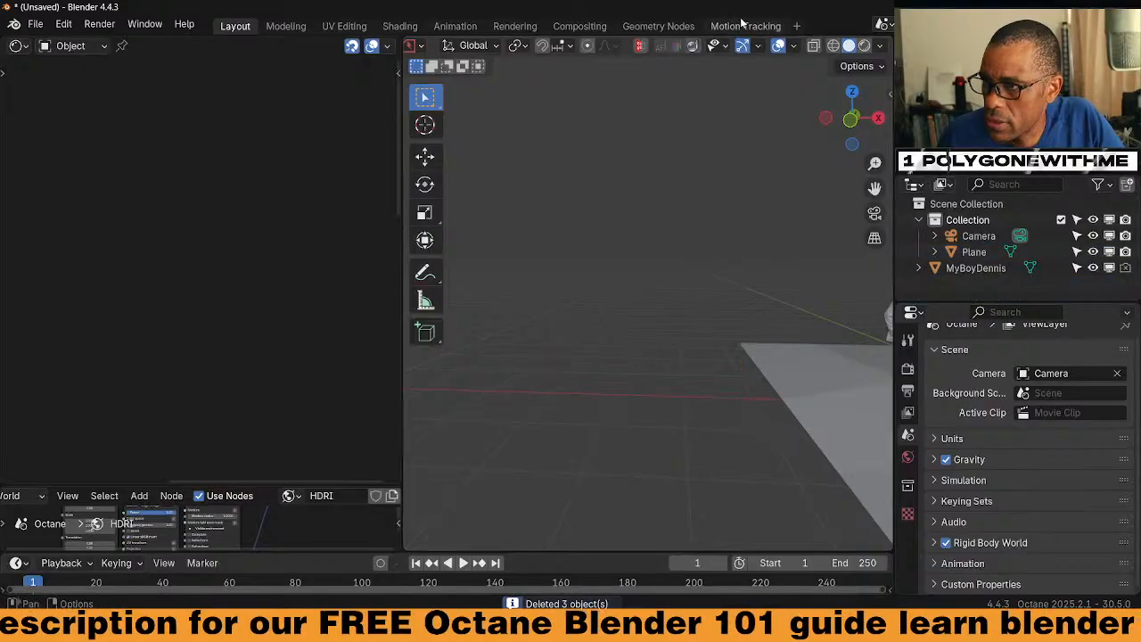
Preview the cleared scene in rendered shading and select the Plane
{"action": "left_click", "coordinate": [863, 46]}
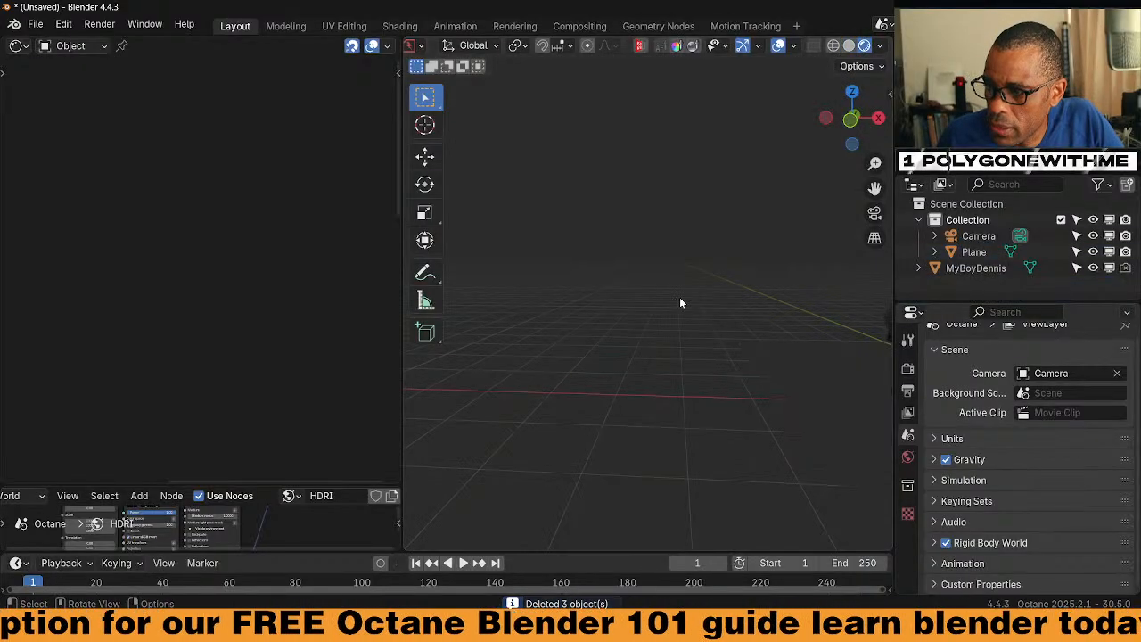
{"action": "middle_click_drag", "start_coordinate": [678, 300], "coordinate": [612, 321]}
{"action": "left_click", "coordinate": [671, 358]}
{"action": "scroll", "coordinate": [693, 375], "scroll_direction": "up", "scroll_amount": 3}
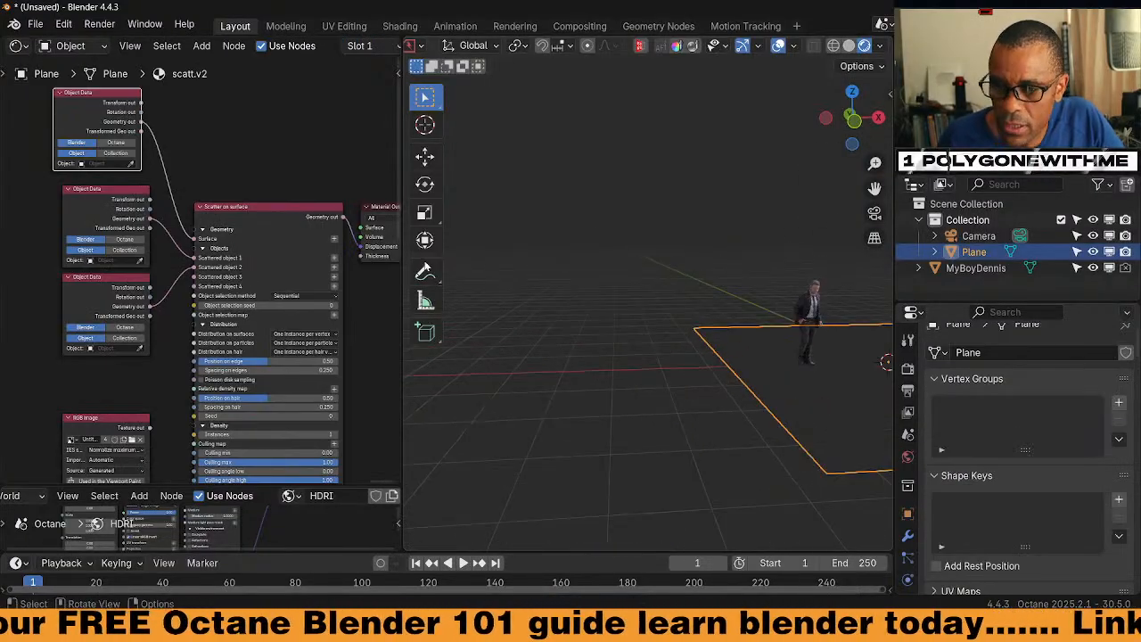
In the Shading workspace, drag the mossy_rocks asset from the asset browser onto the plane
{"action": "left_click", "coordinate": [847, 46]}
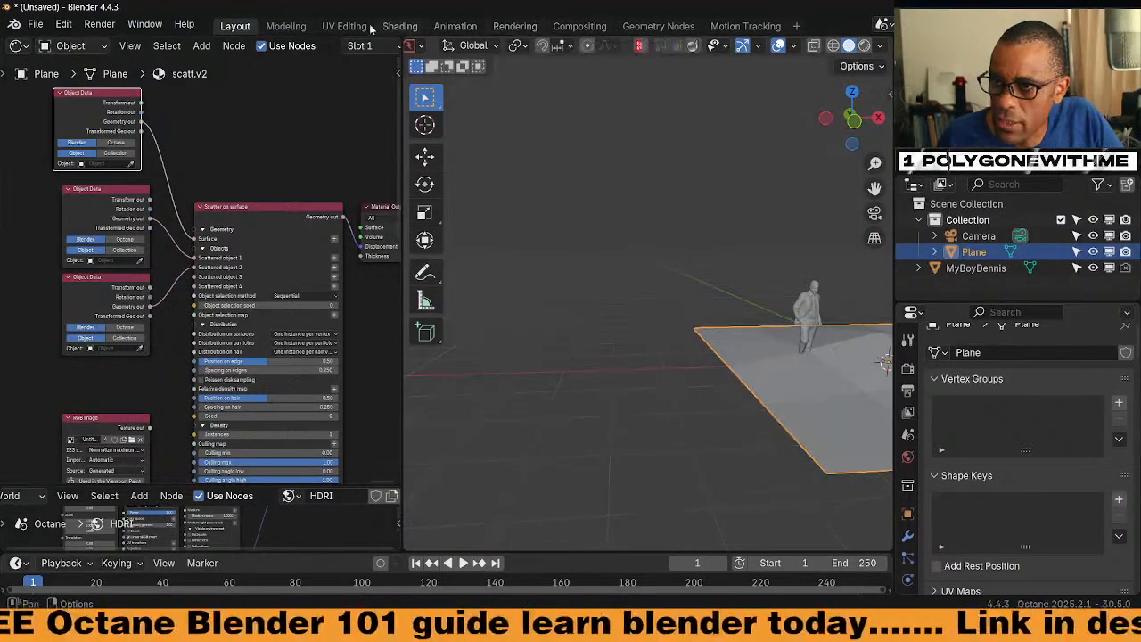
{"action": "left_click", "coordinate": [289, 27]}
{"action": "left_click", "coordinate": [399, 26]}
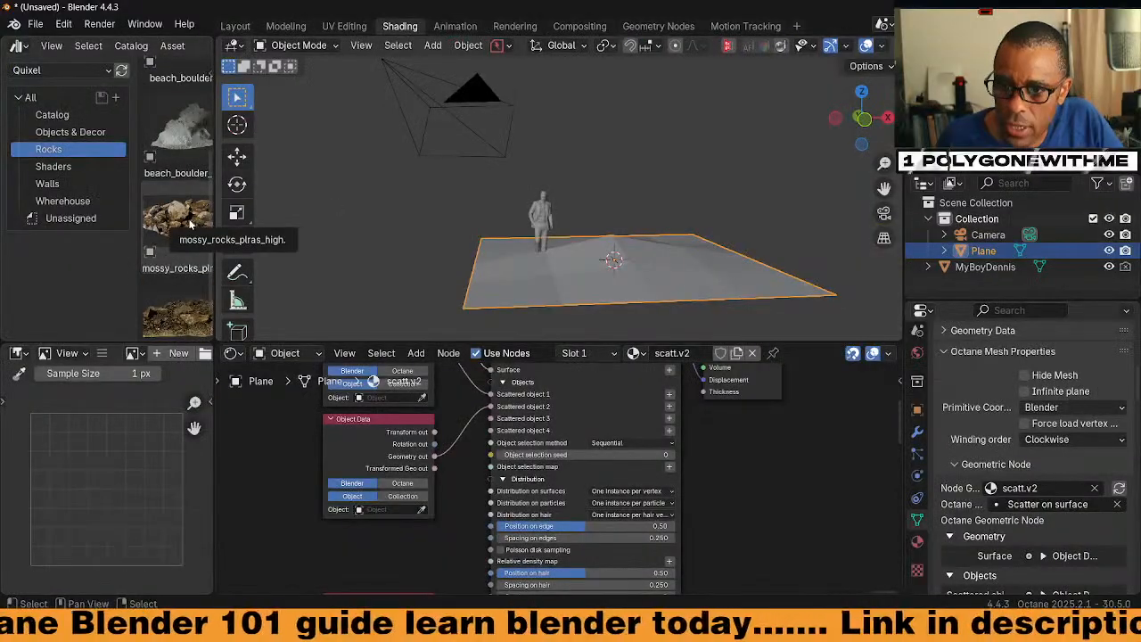
{"action": "left_click_drag", "start_coordinate": [189, 225], "coordinate": [357, 286]}
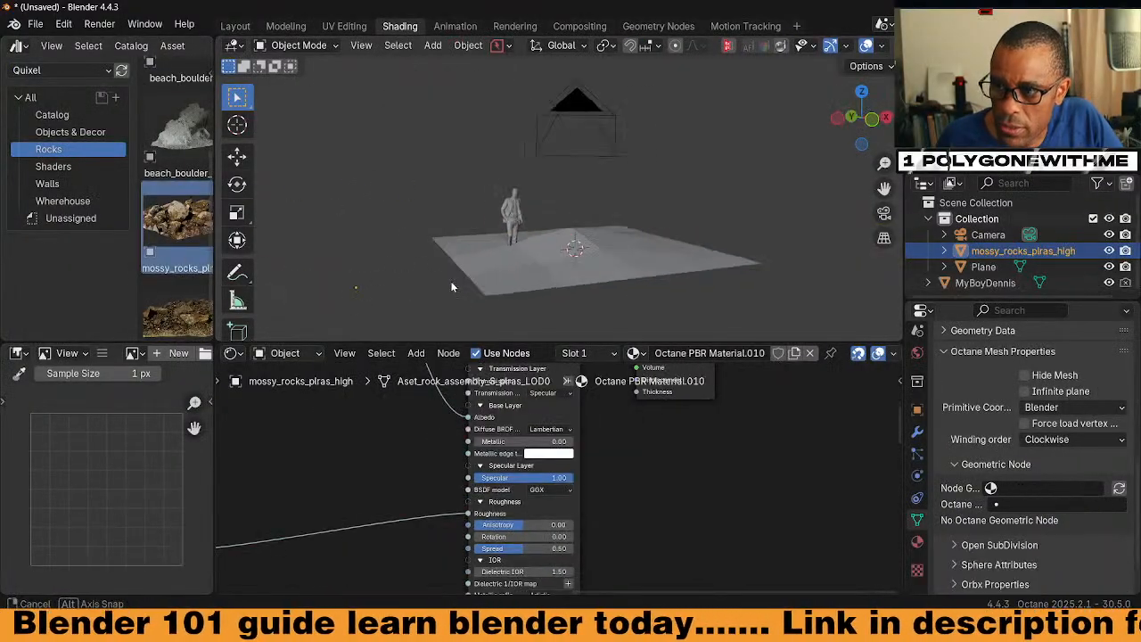
{"action": "middle_click_drag", "start_coordinate": [452, 288], "coordinate": [376, 233]}
{"action": "scroll", "coordinate": [392, 287], "scroll_direction": "down", "scroll_amount": 4}
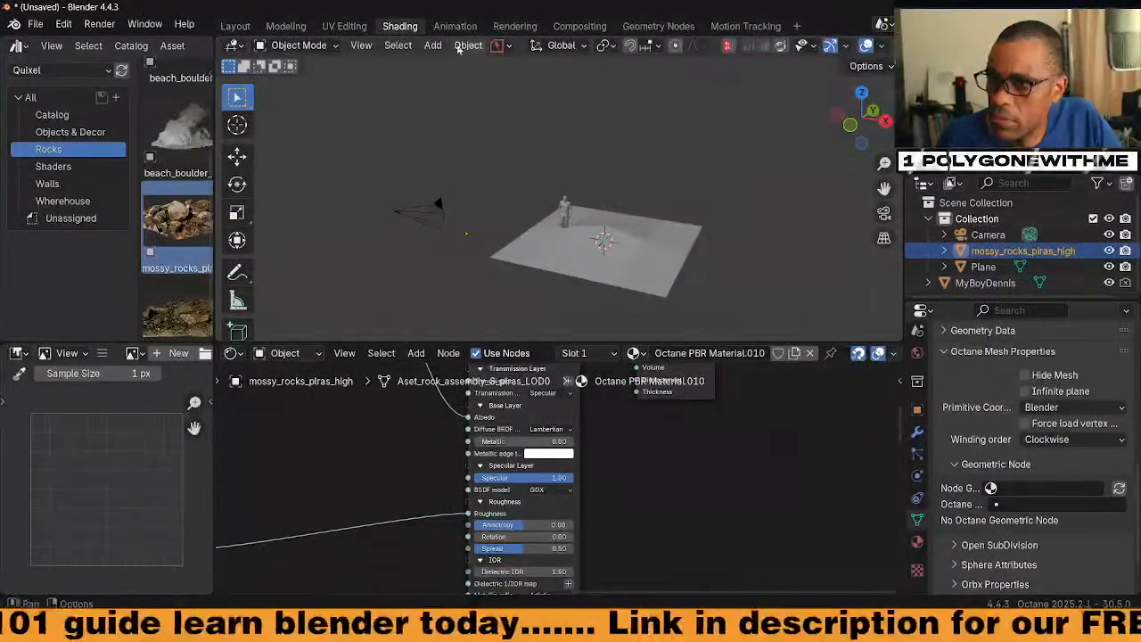
Delete the mossy rocks in Layout and drag the beach_boulder asset into the viewport
{"action": "left_click", "coordinate": [236, 26]}
{"action": "middle_click_drag", "start_coordinate": [545, 278], "coordinate": [619, 398]}
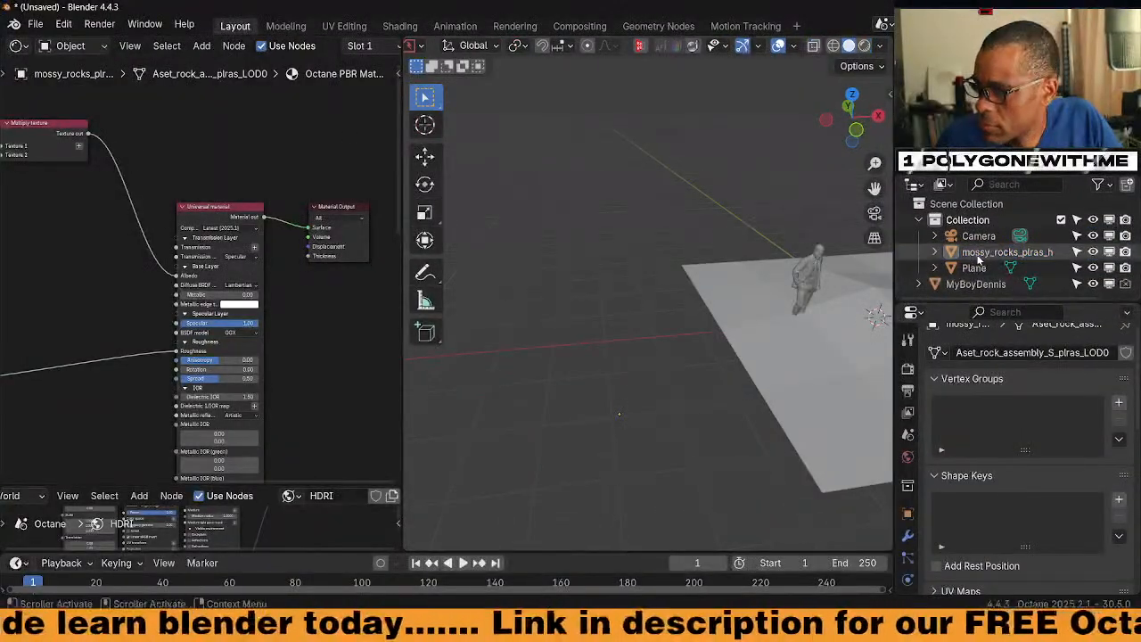
{"action": "left_click", "coordinate": [999, 251]}
{"action": "key", "text": "Delete"}
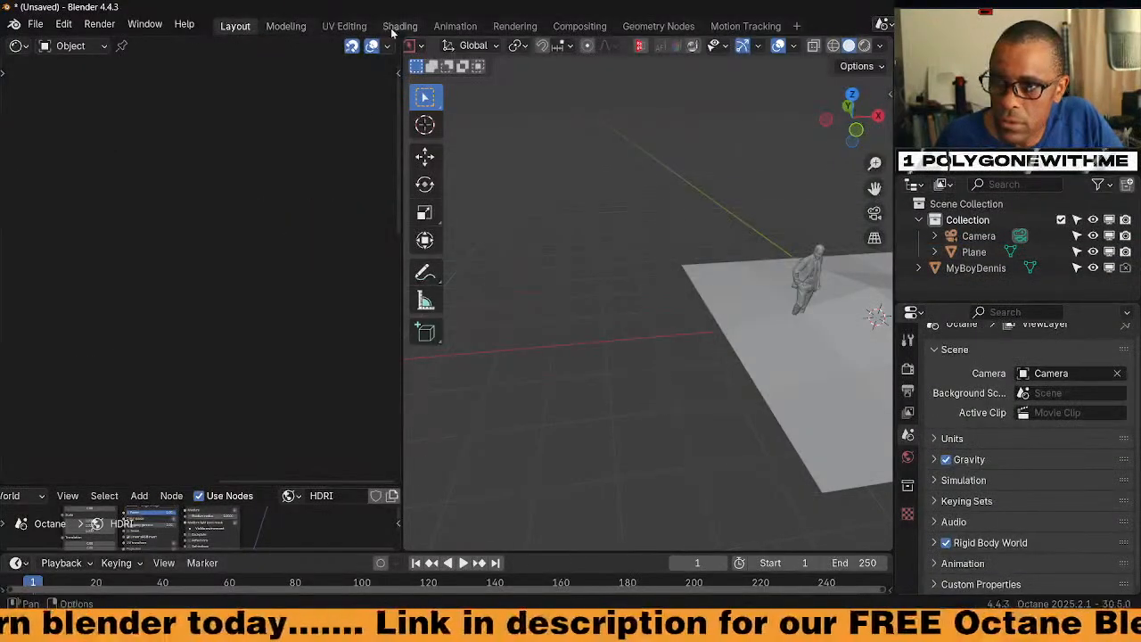
{"action": "left_click", "coordinate": [400, 26]}
{"action": "left_click_drag", "start_coordinate": [180, 192], "coordinate": [425, 274]}
{"action": "middle_click_drag", "start_coordinate": [510, 293], "coordinate": [462, 227]}
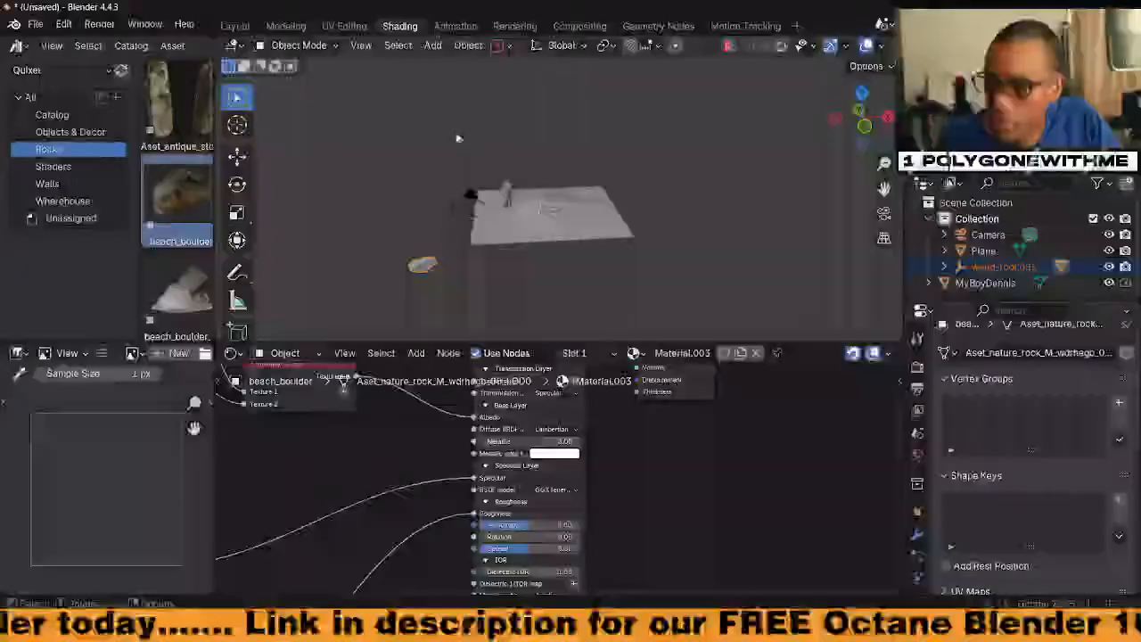
Move the beach boulder toward the plane in the Layout workspace
{"action": "left_click", "coordinate": [243, 26]}
{"action": "scroll", "coordinate": [588, 376], "scroll_direction": "down", "scroll_amount": 5}
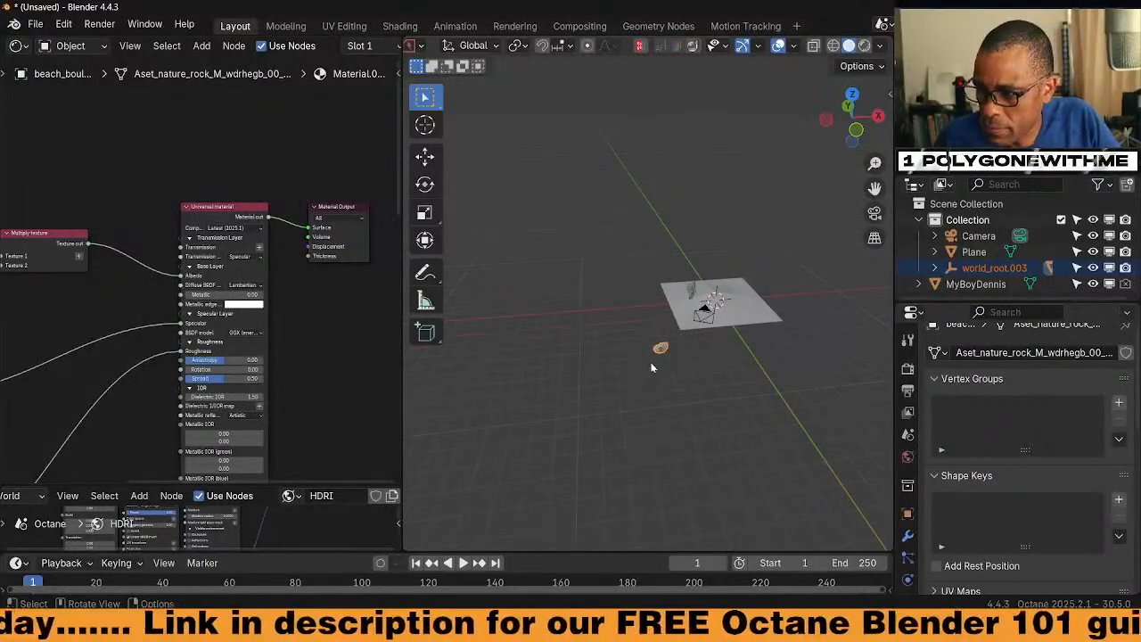
{"action": "scroll", "coordinate": [651, 363], "scroll_direction": "up", "scroll_amount": 4}
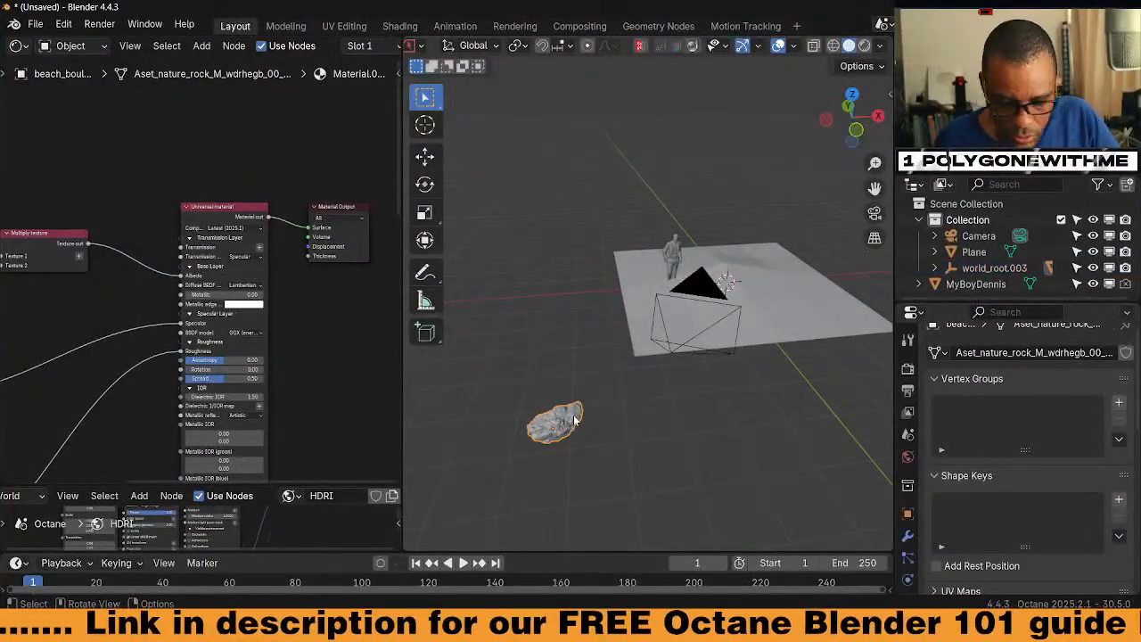
{"action": "key", "text": "g"}
{"action": "left_click", "coordinate": [581, 283]}
{"action": "scroll", "coordinate": [625, 355], "scroll_direction": "up", "scroll_amount": 5}
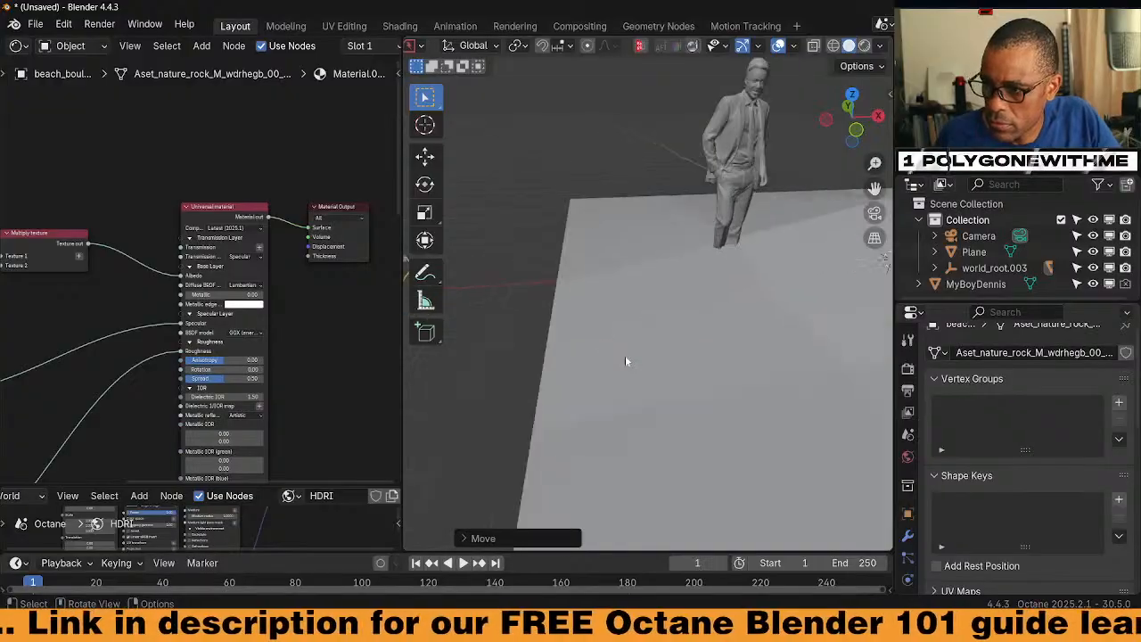
{"action": "middle_click_drag", "start_coordinate": [708, 388], "coordinate": [498, 353]}
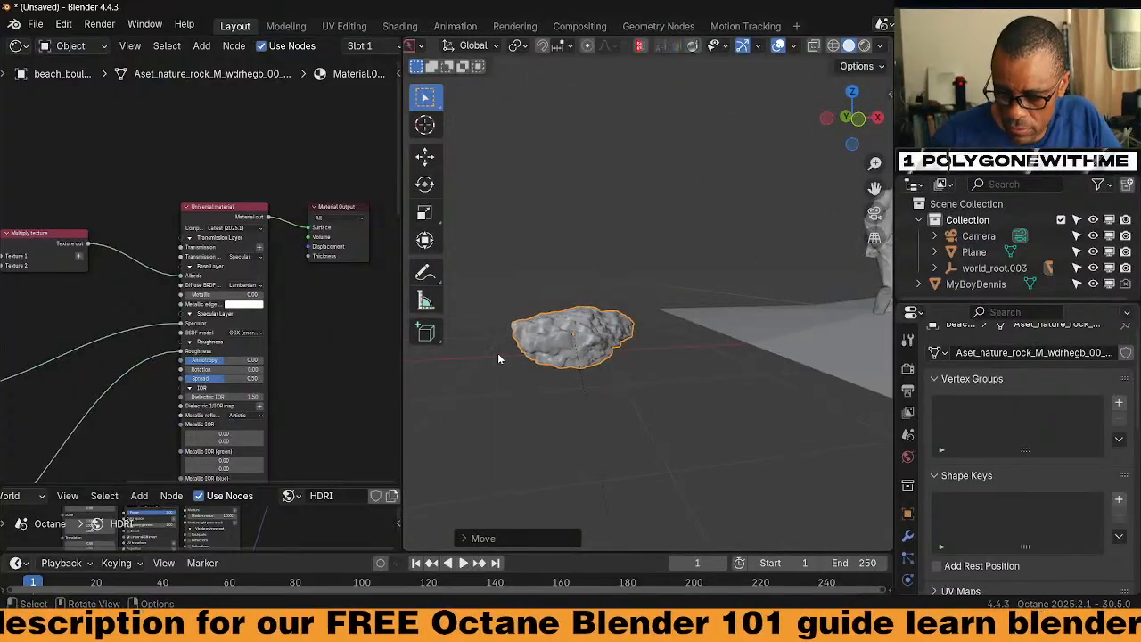
Rotate the boulder 90° about X, then another 90° so it lies flat
{"action": "key", "text": "KP_1"}
{"action": "left_click", "coordinate": [601, 327]}
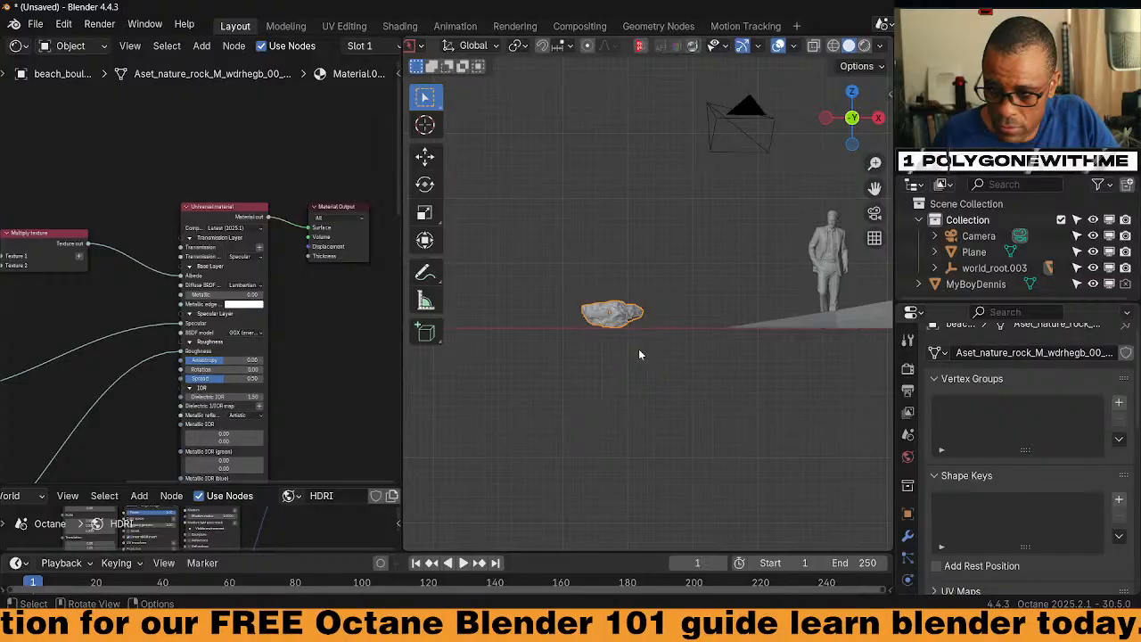
{"action": "type", "text": "rx"}
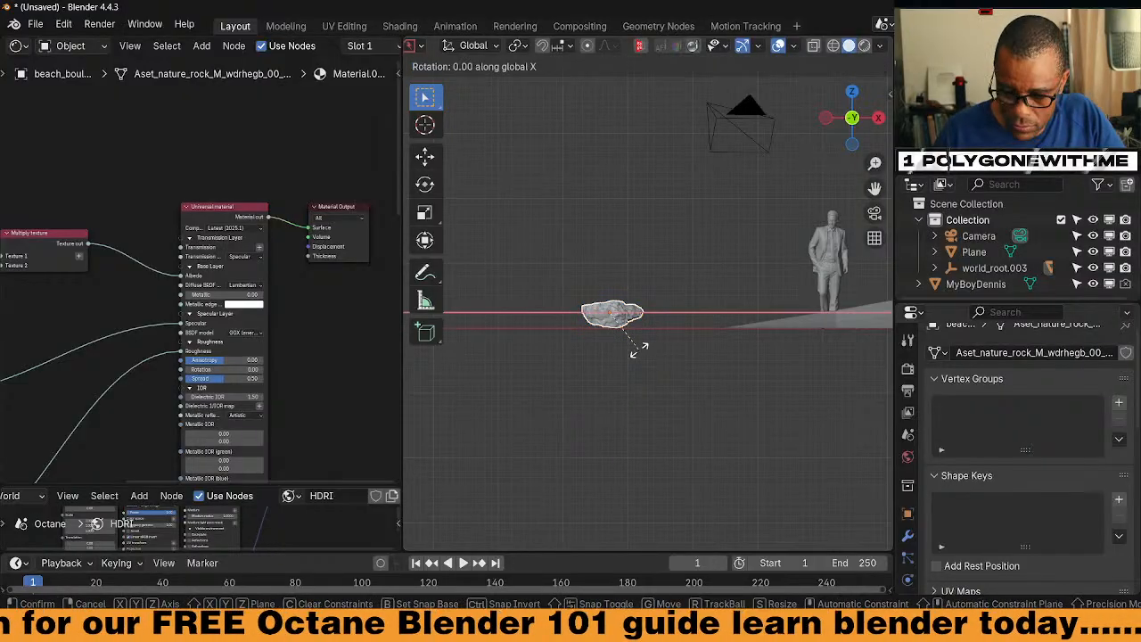
{"action": "type", "text": "90"}
{"action": "key", "text": "Return"}
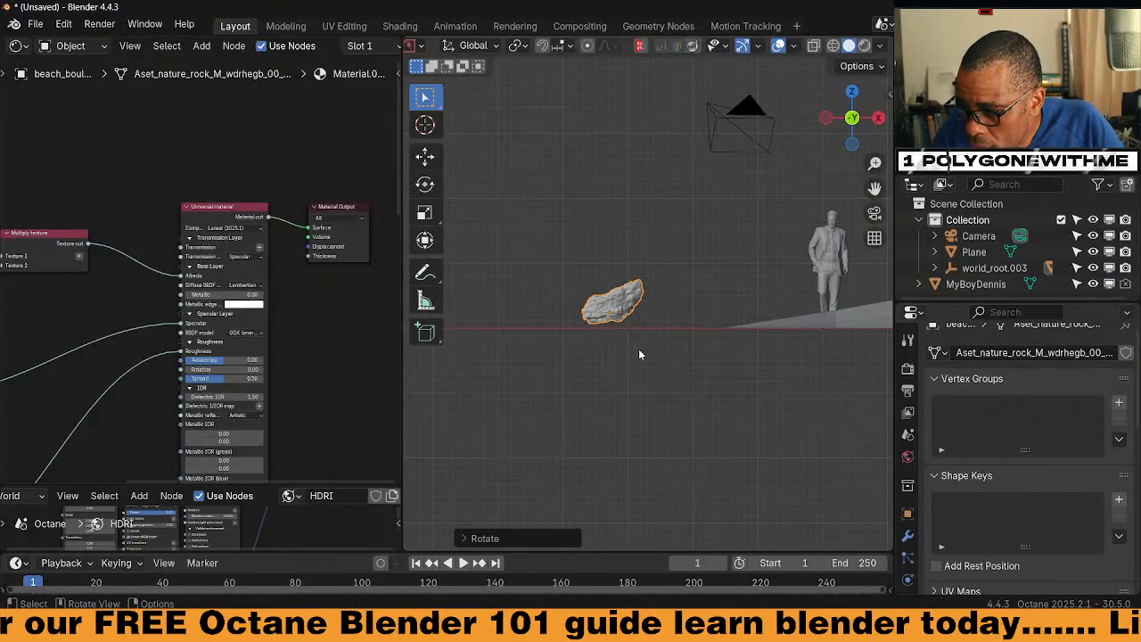
{"action": "mouse_move", "coordinate": [639, 354]}
{"action": "middle_mouse_down"}
{"action": "mouse_move", "coordinate": [642, 339]}
{"action": "mouse_move", "coordinate": [755, 375]}
{"action": "mouse_move", "coordinate": [678, 280]}
{"action": "mouse_move", "coordinate": [747, 278]}
{"action": "mouse_move", "coordinate": [720, 333]}
{"action": "mouse_move", "coordinate": [566, 273]}
{"action": "mouse_move", "coordinate": [648, 313]}
{"action": "mouse_move", "coordinate": [621, 274]}
{"action": "mouse_move", "coordinate": [569, 279]}
{"action": "mouse_move", "coordinate": [622, 342]}
{"action": "middle_mouse_up"}
{"action": "type", "text": "r90"}
{"action": "key", "text": "Return"}
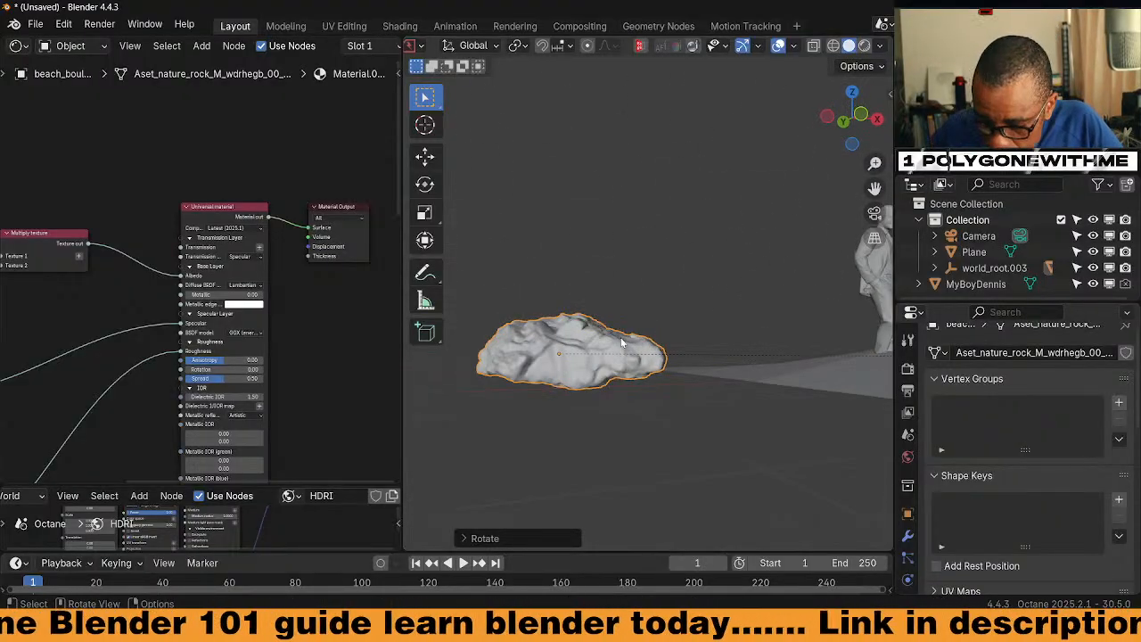
In Edit Mode, shift the boulder's mesh along Z, then return to Object Mode
{"action": "key", "text": "KP_1"}
{"action": "key", "text": "Tab"}
{"action": "left_click", "coordinate": [686, 359]}
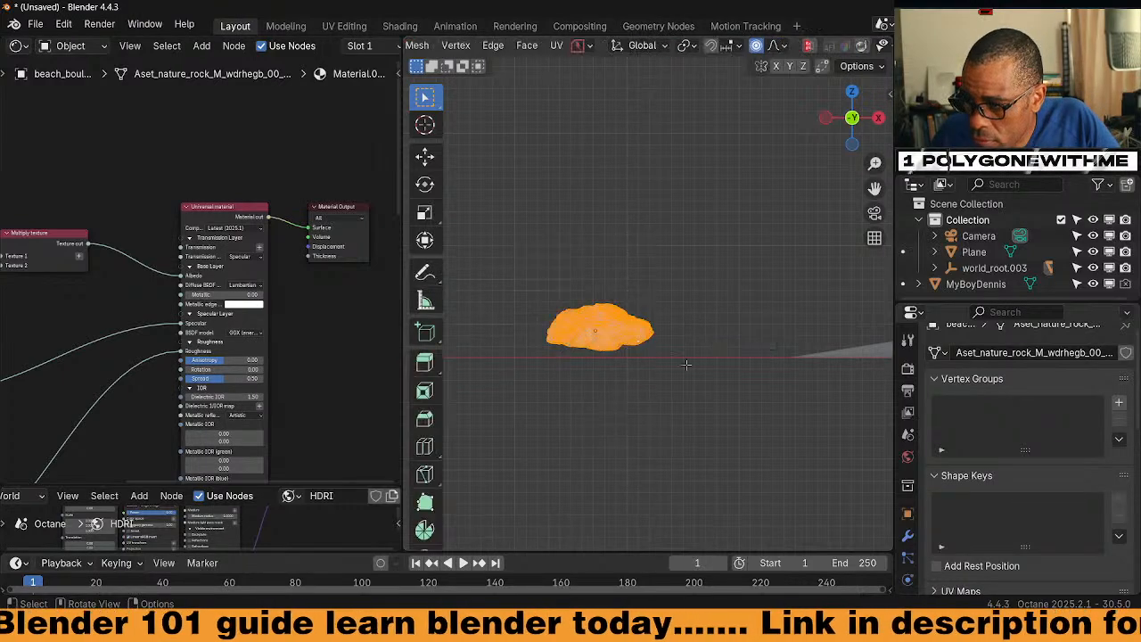
{"action": "key", "text": "z"}
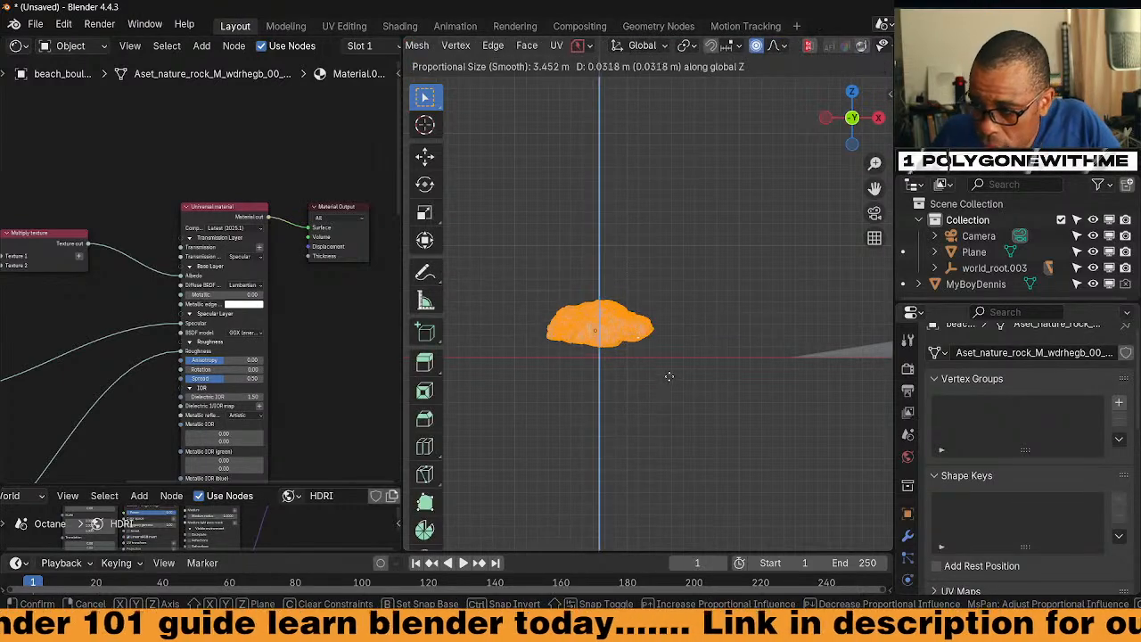
{"action": "left_click", "coordinate": [668, 325]}
{"action": "key", "text": "Tab"}
{"action": "left_click", "coordinate": [708, 274]}
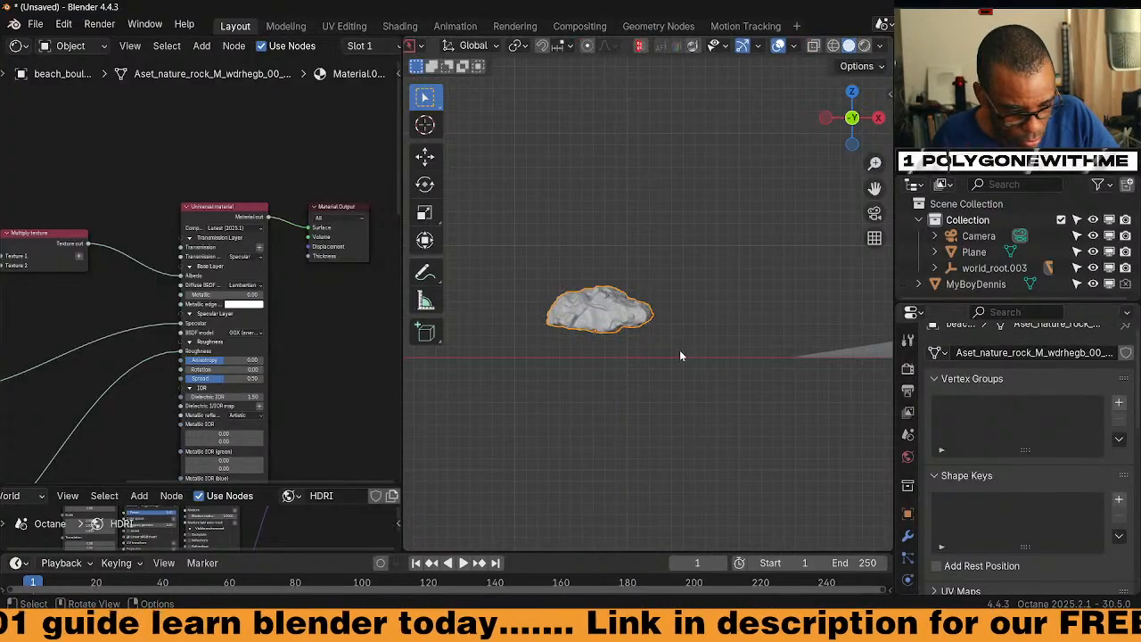
Move the boulder along Z onto the ground line and select the Plane
{"action": "key", "text": "g"}
{"action": "key", "text": "z"}
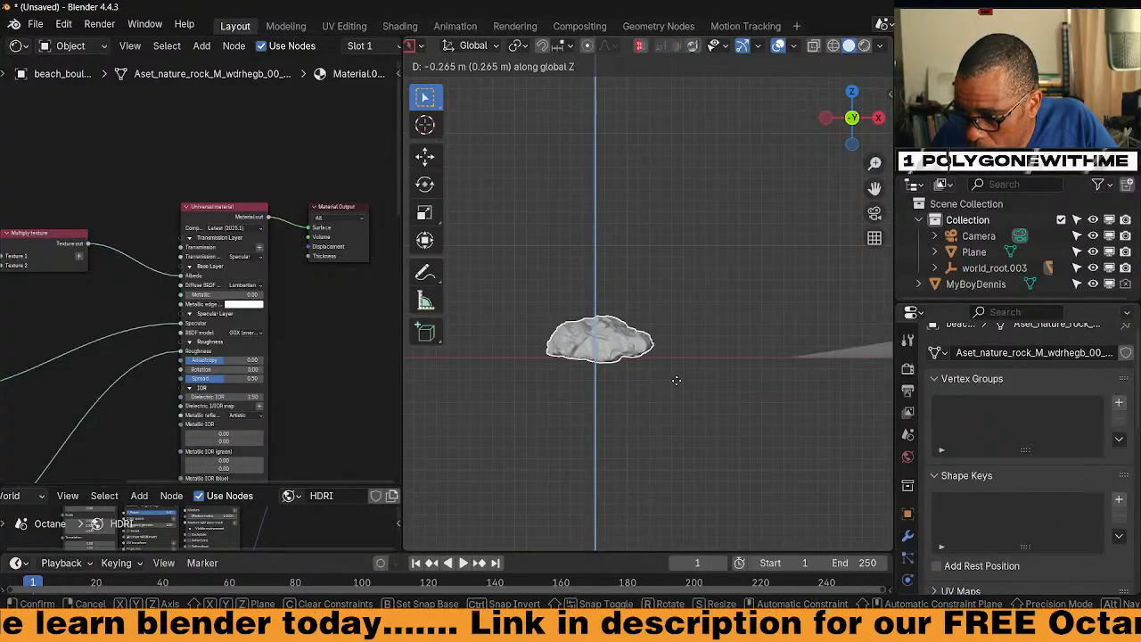
{"action": "left_click", "coordinate": [677, 383]}
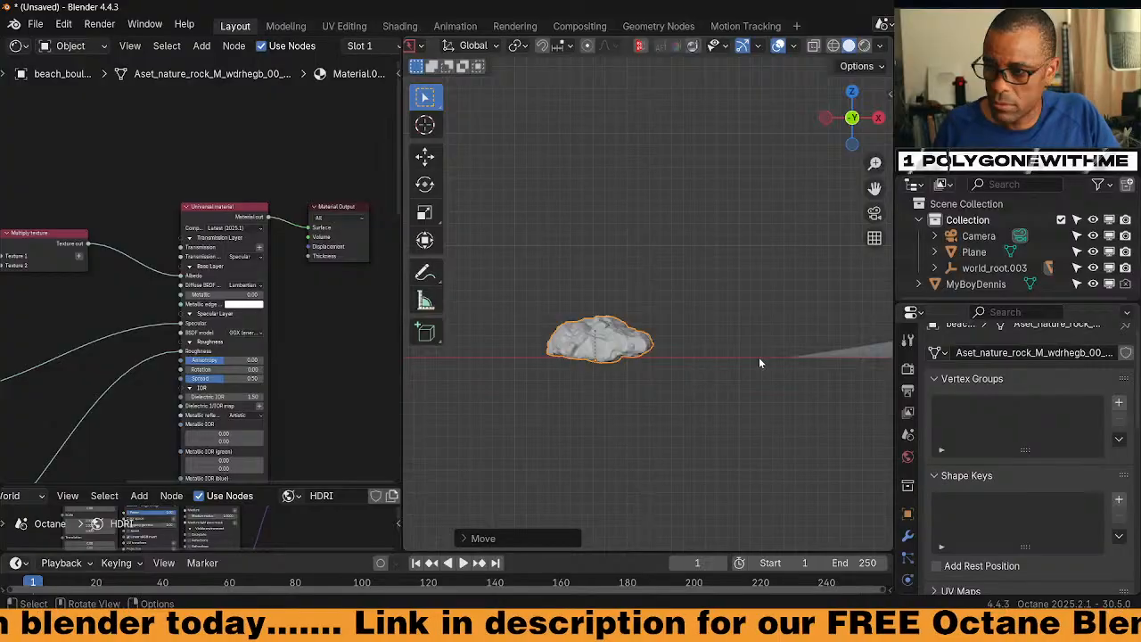
{"action": "middle_click_drag", "start_coordinate": [759, 364], "coordinate": [700, 380]}
{"action": "left_click", "coordinate": [700, 381]}
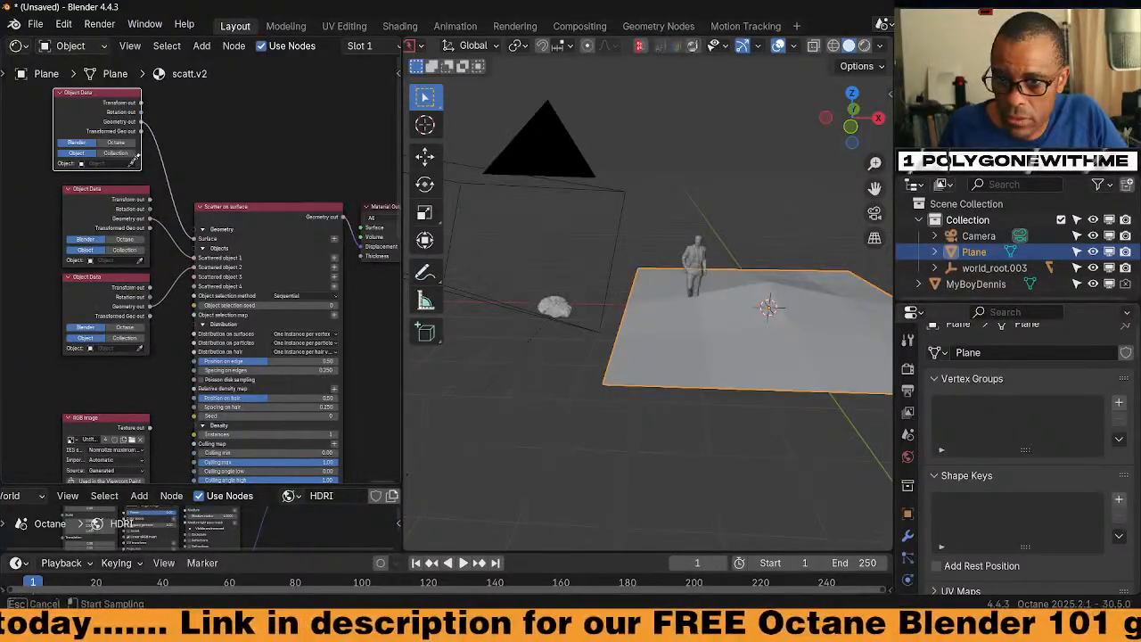
Pick beach_boulder with the Object Data node's eyedropper in rendered shading
{"action": "left_click", "coordinate": [132, 163]}
{"action": "left_click", "coordinate": [864, 46]}
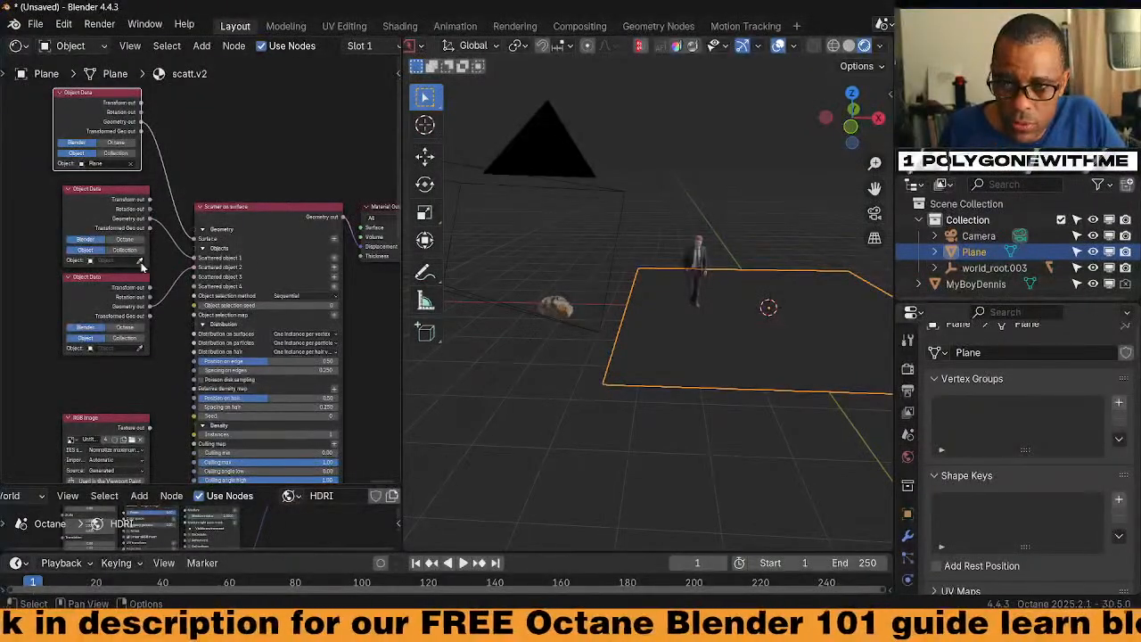
{"action": "left_click", "coordinate": [555, 296]}
Hide the camera and reselect the Plane to show its scatter settings
{"action": "left_click", "coordinate": [556, 136]}
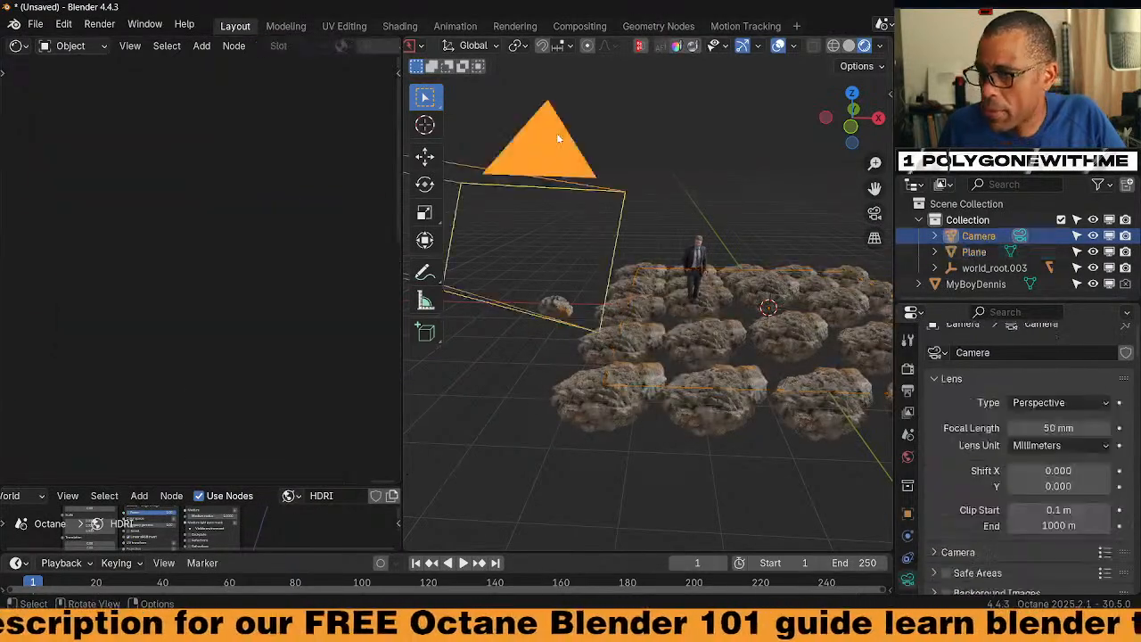
{"action": "key", "text": "h"}
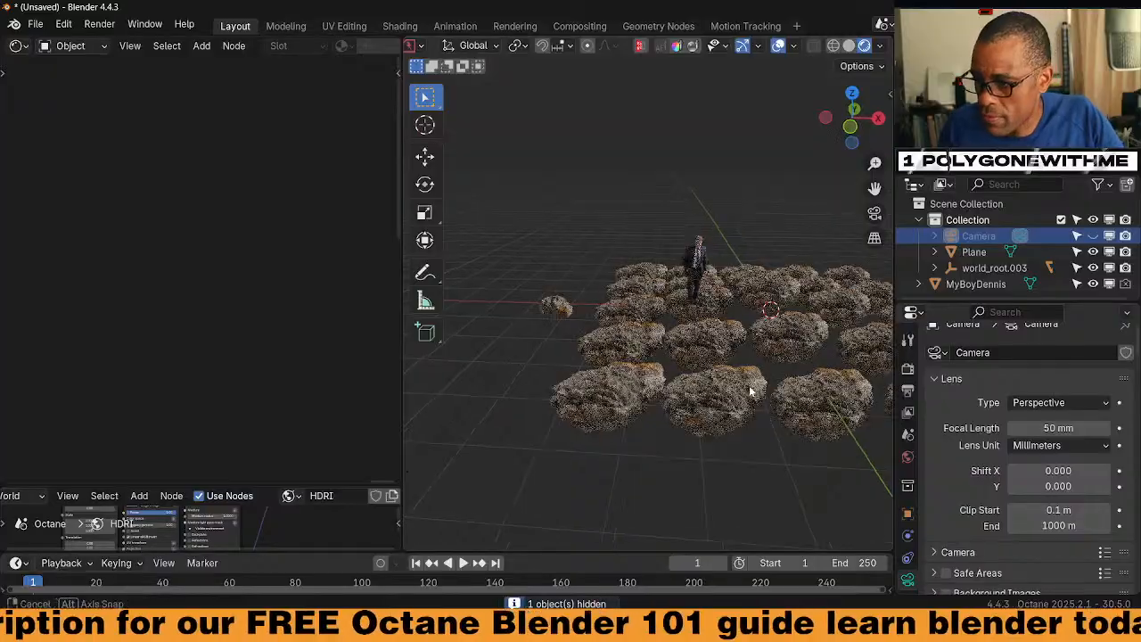
{"action": "scroll", "coordinate": [757, 384], "scroll_direction": "up", "scroll_amount": 3}
{"action": "middle_click_drag", "start_coordinate": [749, 384], "coordinate": [460, 318]}
{"action": "left_click", "coordinate": [579, 363]}
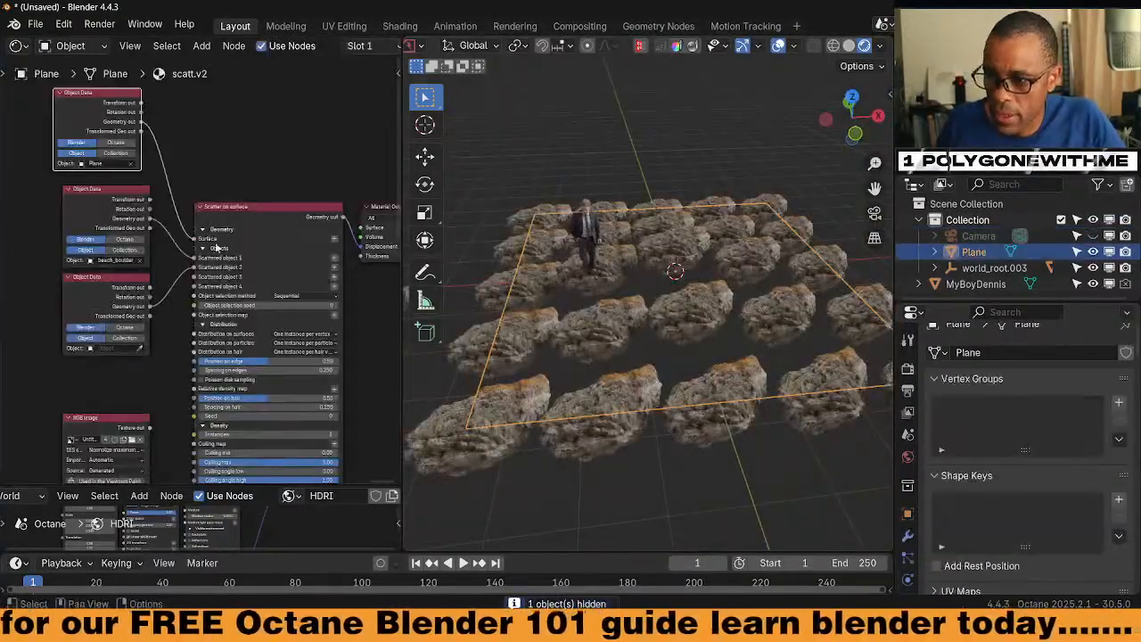
Set Scale max and Scale min to 0.001, then reset Scale max to 1.000
{"action": "scroll", "coordinate": [163, 256], "scroll_direction": "down", "scroll_amount": 10, "text": "shift"}
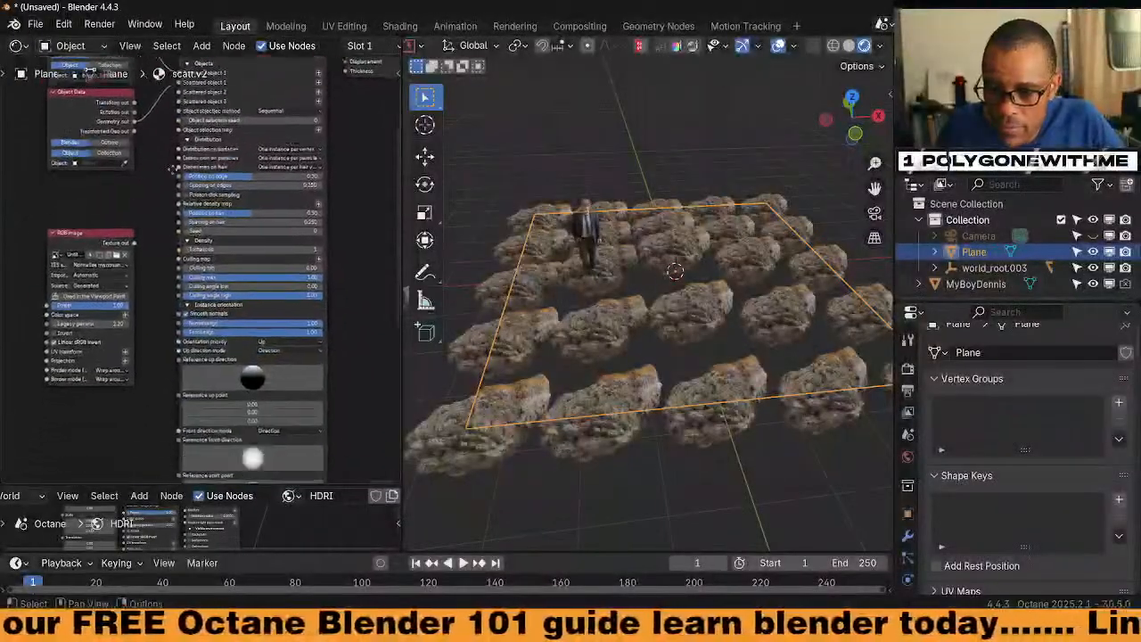
{"action": "scroll", "coordinate": [114, 251], "scroll_direction": "down", "scroll_amount": 1, "text": "shift"}
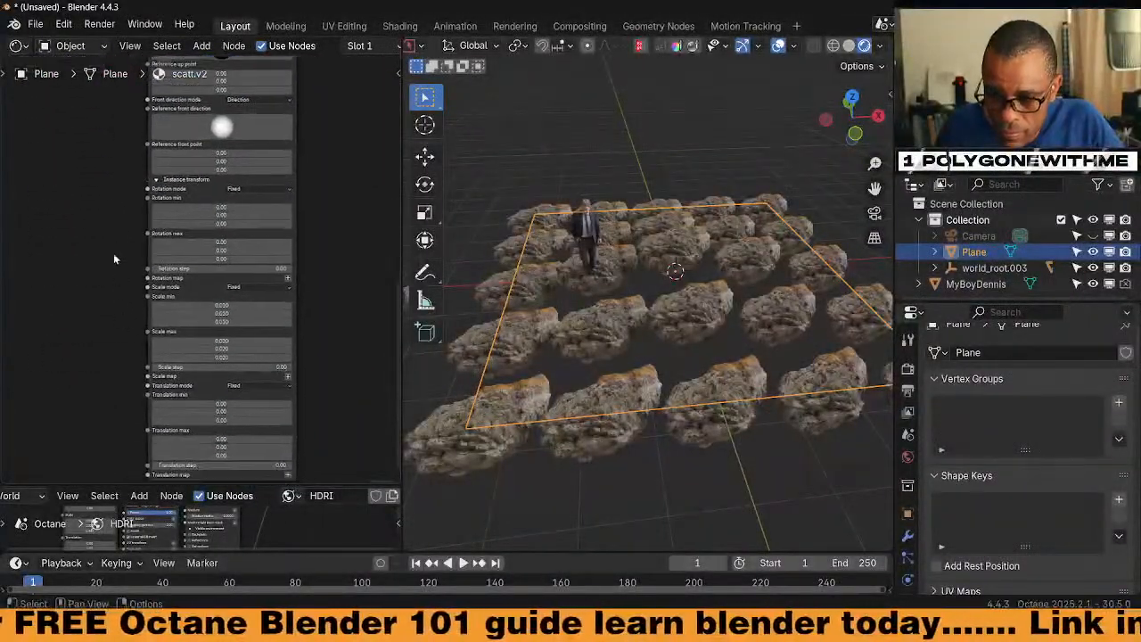
{"action": "left_click_drag", "start_coordinate": [240, 356], "coordinate": [229, 305]}
{"action": "type", "text": "0.001"}
{"action": "key", "text": "Return"}
{"action": "type", "text": "0.001"}
{"action": "key", "text": "Return"}
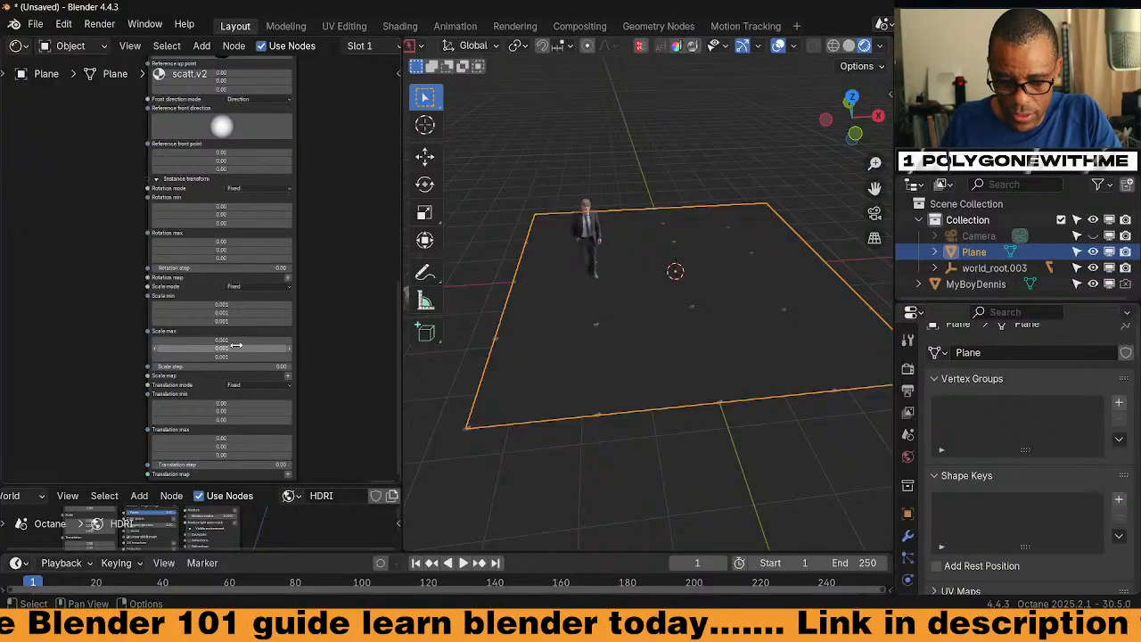
{"action": "key", "text": "BackSpace"}
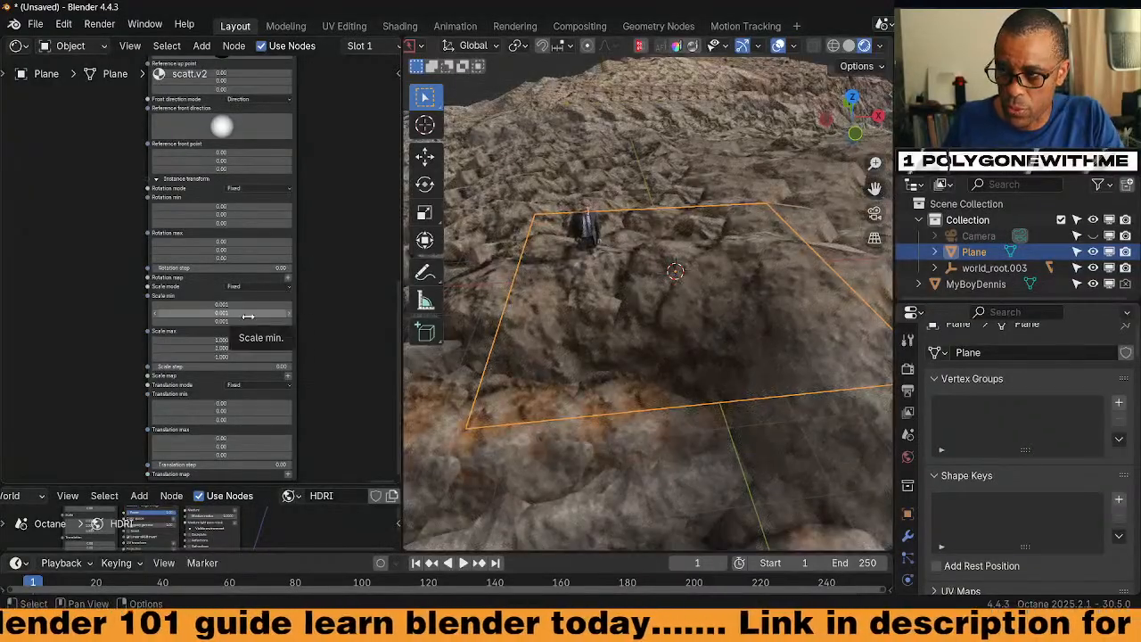
Drag Scale max down to about 0.08, then fine-tune it to 0.011
{"action": "scroll", "coordinate": [625, 383], "scroll_direction": "down", "scroll_amount": 10}
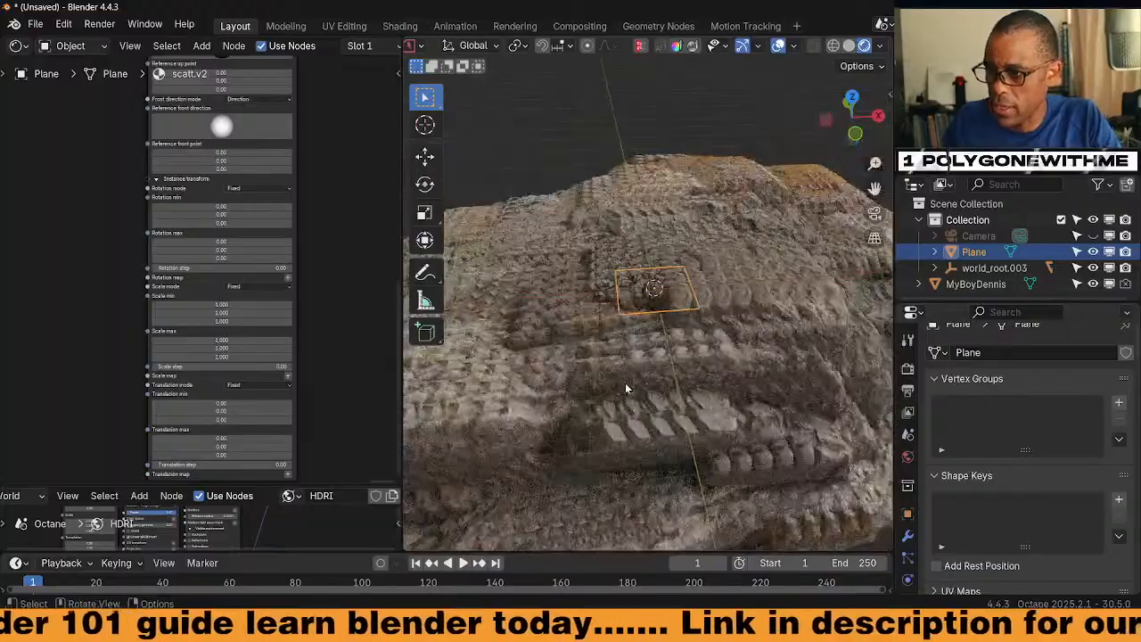
{"action": "middle_click_drag", "start_coordinate": [625, 384], "coordinate": [712, 406]}
{"action": "scroll", "coordinate": [667, 400], "scroll_direction": "up", "scroll_amount": 6}
{"action": "scroll", "coordinate": [713, 409], "scroll_direction": "up", "scroll_amount": 3}
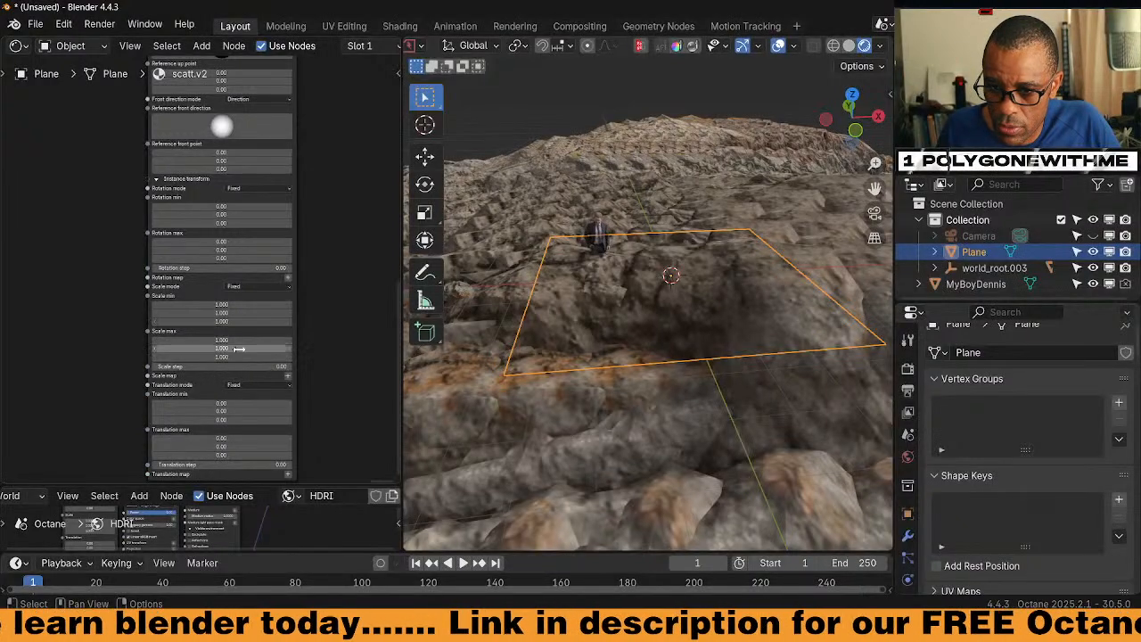
{"action": "mouse_move", "coordinate": [236, 358]}
{"action": "left_mouse_down"}
{"action": "mouse_move", "coordinate": [236, 341]}
{"action": "mouse_move", "coordinate": [178, 340]}
{"action": "mouse_move", "coordinate": [243, 367]}
{"action": "mouse_move", "coordinate": [236, 341]}
{"action": "mouse_move", "coordinate": [211, 340]}
{"action": "mouse_move", "coordinate": [218, 357]}
{"action": "left_mouse_up"}
{"action": "middle_click_drag", "start_coordinate": [330, 271], "coordinate": [316, 359]}
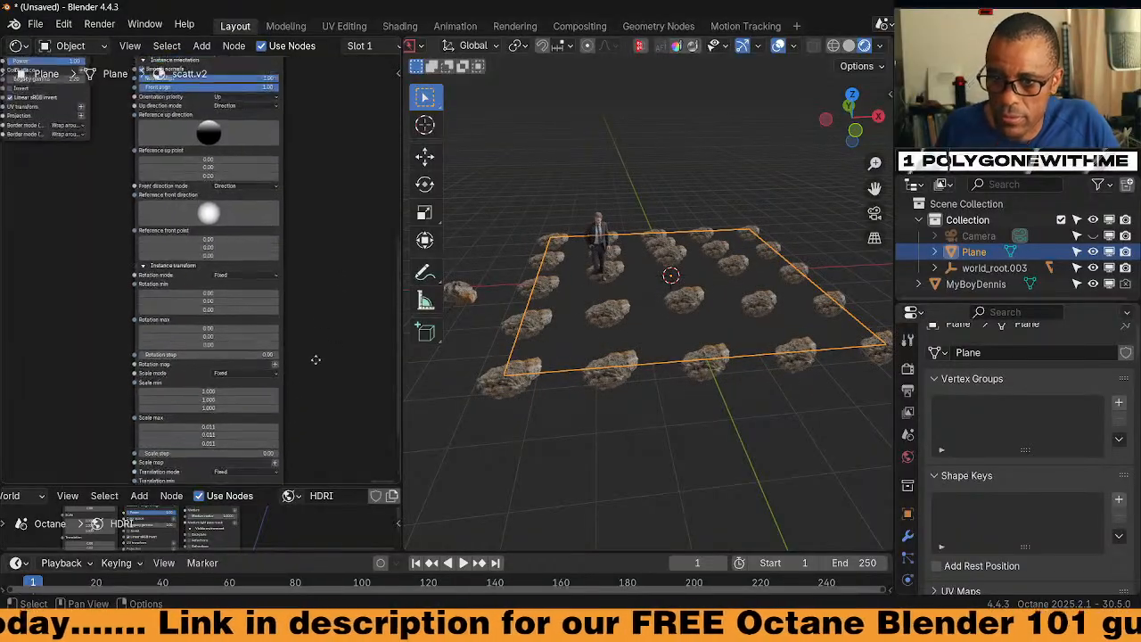
{"action": "middle_click_drag", "start_coordinate": [300, 254], "coordinate": [297, 306]}
{"action": "scroll", "coordinate": [316, 288], "scroll_direction": "up", "scroll_amount": 5}
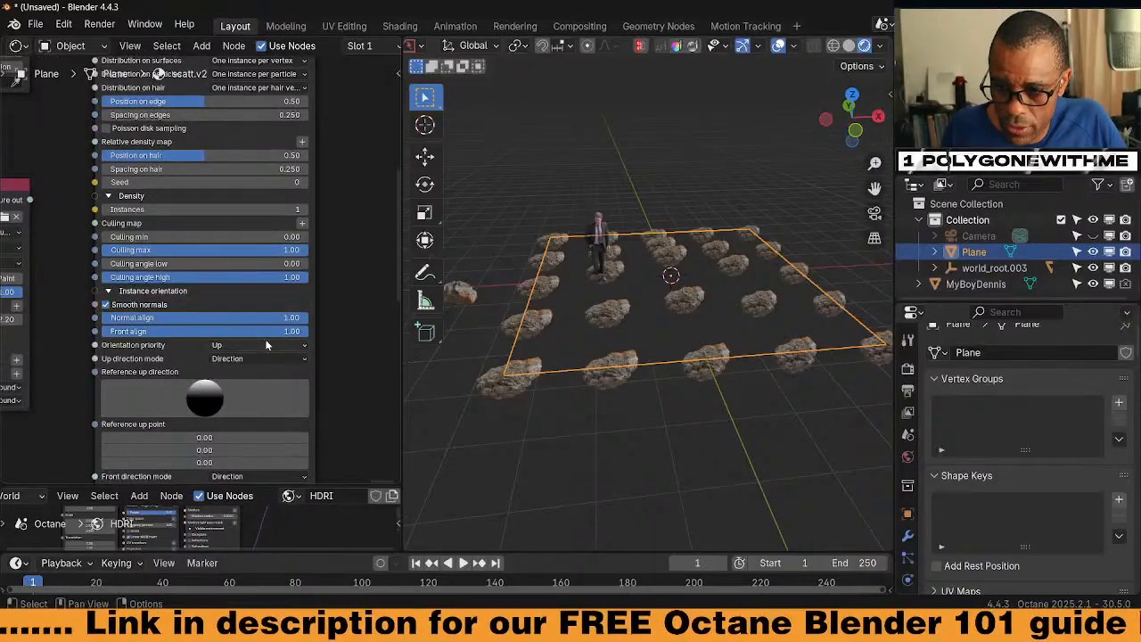
Set the scatter's Orientation priority to Front
{"action": "left_click", "coordinate": [258, 345]}
{"action": "left_click", "coordinate": [249, 371]}
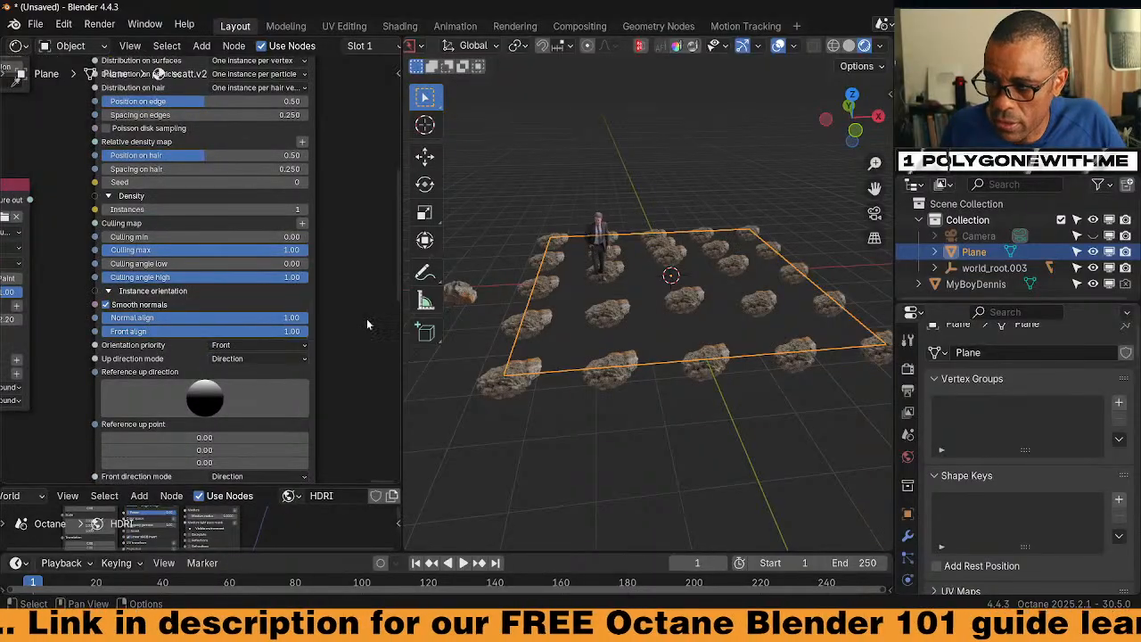
{"action": "middle_click_drag", "start_coordinate": [345, 321], "coordinate": [317, 312]}
{"action": "scroll", "coordinate": [316, 308], "scroll_direction": "up", "scroll_amount": 2}
{"action": "middle_click_drag", "start_coordinate": [306, 257], "coordinate": [317, 338]}
{"action": "middle_click_drag", "start_coordinate": [307, 230], "coordinate": [306, 330]}
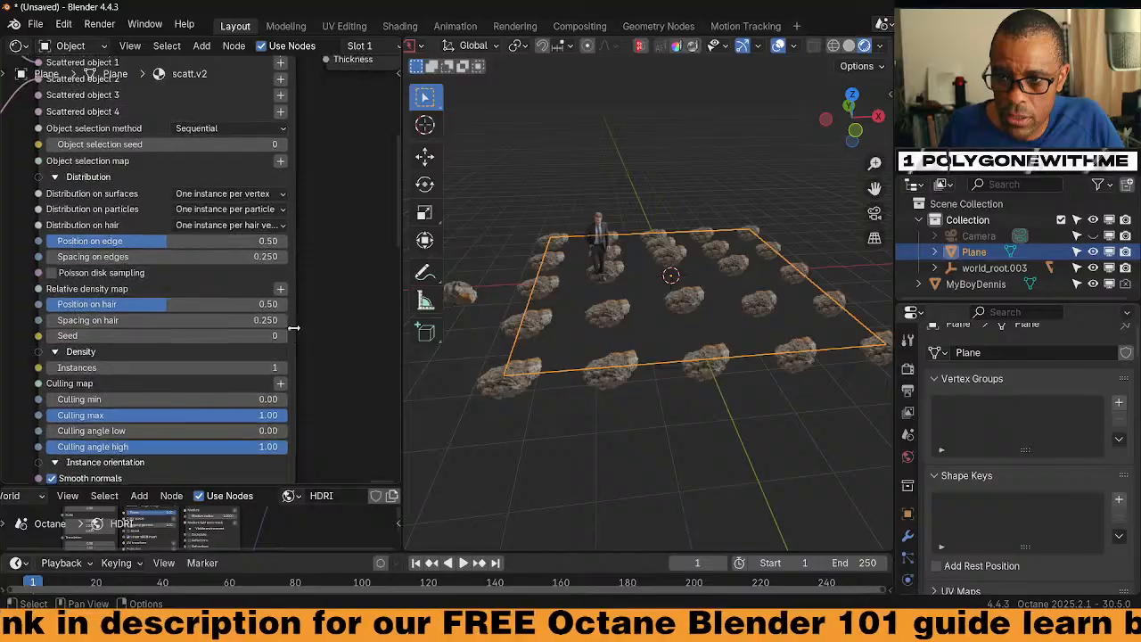
Set Distribution on surfaces to Random instance per relative area
{"action": "left_click", "coordinate": [254, 213]}
{"action": "left_click", "coordinate": [256, 204]}
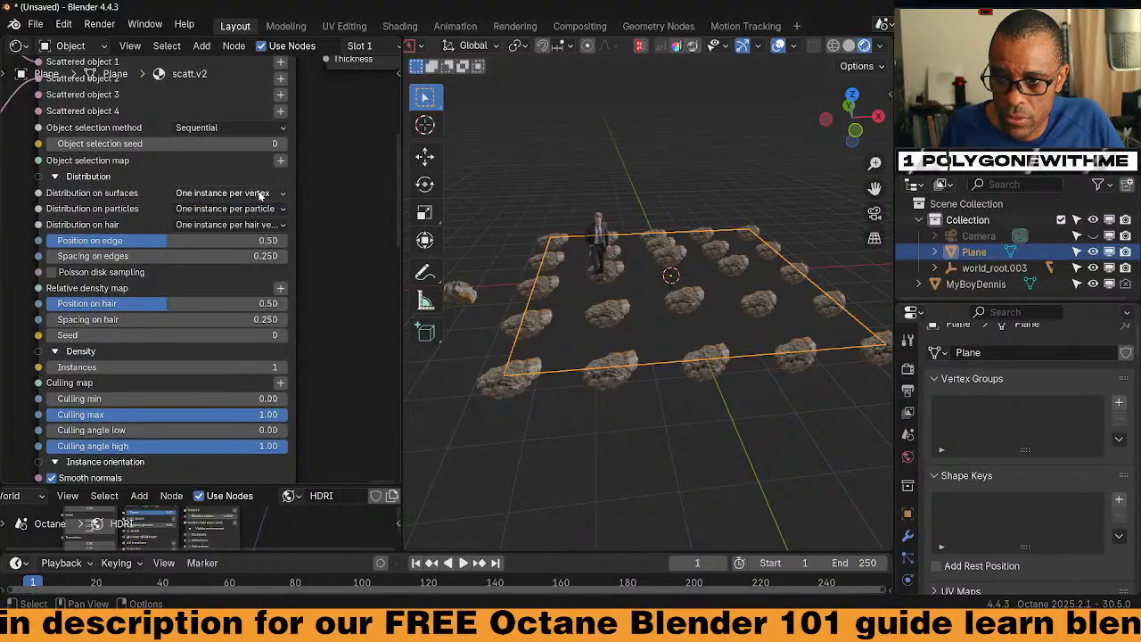
{"action": "left_click", "coordinate": [260, 195]}
{"action": "left_click", "coordinate": [299, 272]}
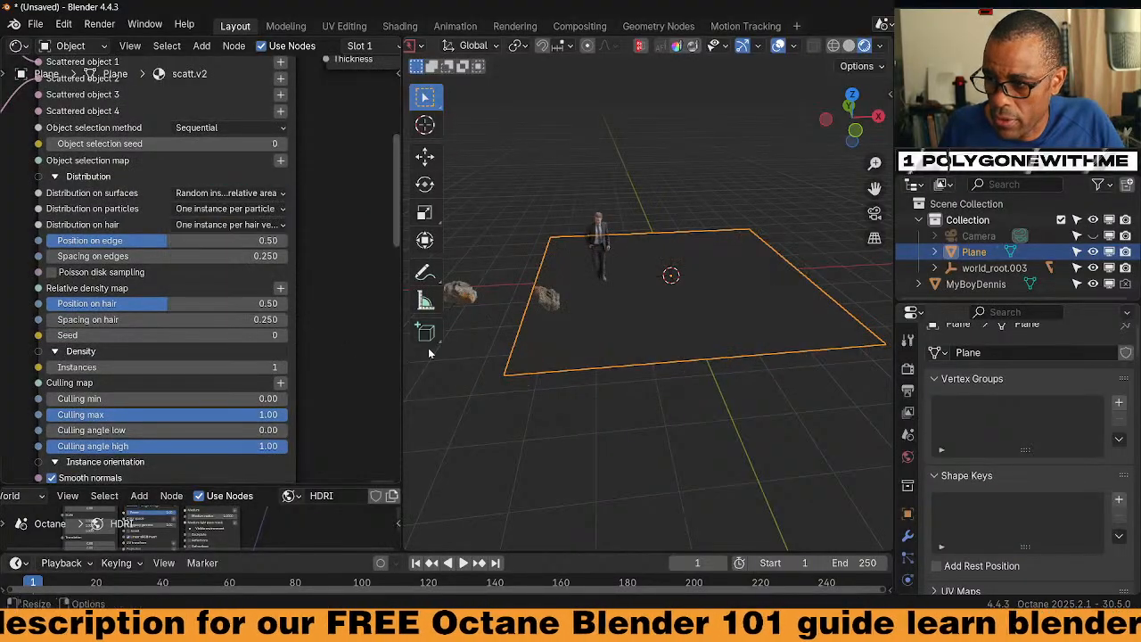
Raise the number of Instances to 80
{"action": "left_click_drag", "start_coordinate": [232, 367], "coordinate": [324, 367]}
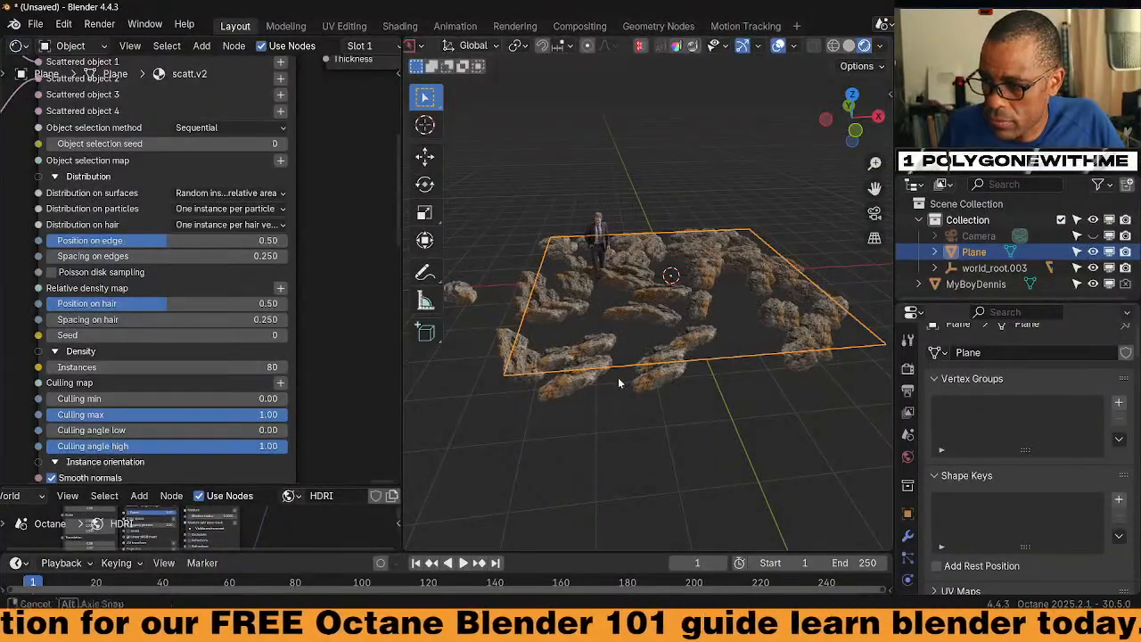
{"action": "middle_click_drag", "start_coordinate": [618, 377], "coordinate": [522, 450]}
{"action": "scroll", "coordinate": [674, 402], "scroll_direction": "up", "scroll_amount": 5}
{"action": "middle_click_drag", "start_coordinate": [676, 402], "coordinate": [707, 349]}
{"action": "scroll", "coordinate": [708, 349], "scroll_direction": "down", "scroll_amount": 4}
Add a mesh plane and scale it up into a large ground beneath the rocks
{"action": "key", "text": "shift+a"}
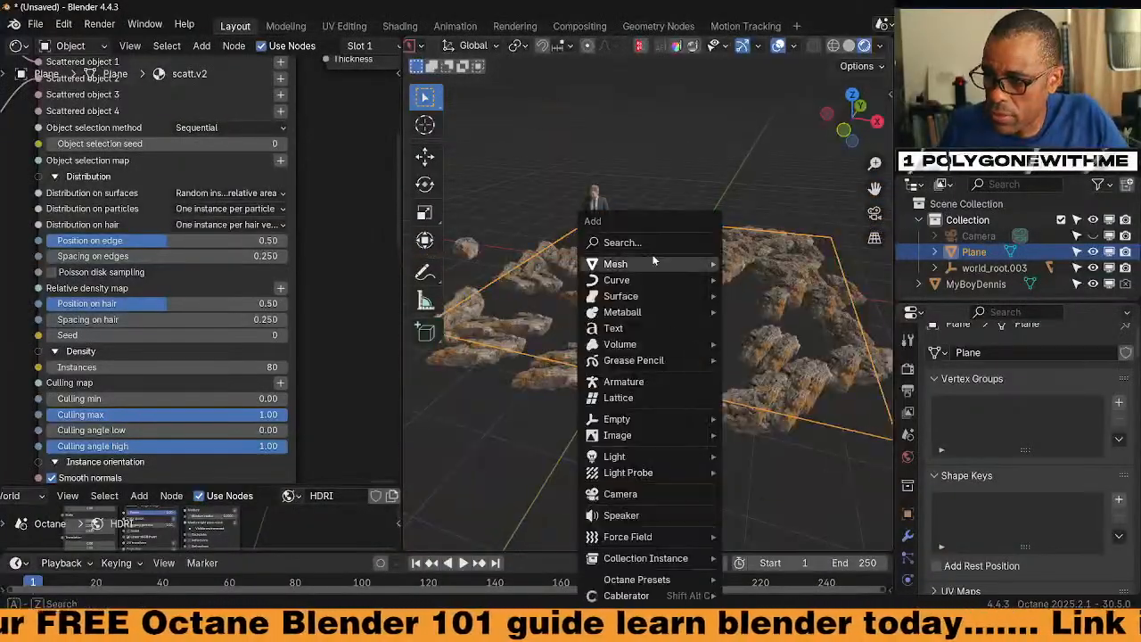
{"action": "mouse_move", "coordinate": [624, 267]}
{"action": "left_click", "coordinate": [758, 282]}
{"action": "key", "text": "s"}
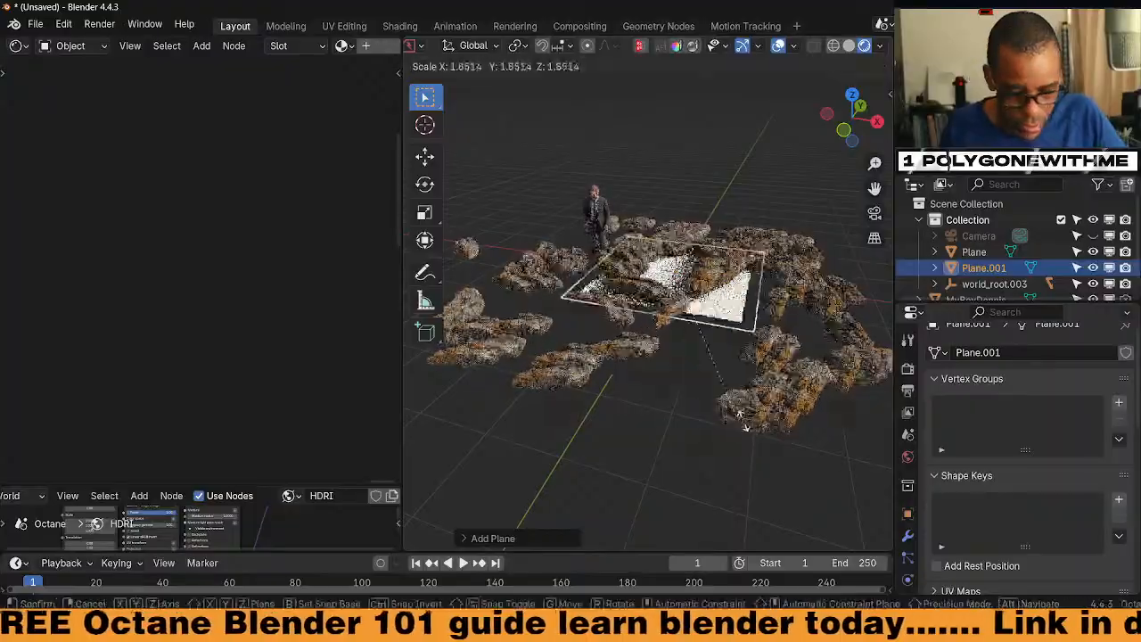
{"action": "key", "text": "Return"}
Select the lone boulder and rotate it 90° about the X axis with rx90
{"action": "scroll", "coordinate": [693, 332], "scroll_direction": "up", "scroll_amount": 2}
{"action": "middle_click_drag", "start_coordinate": [678, 334], "coordinate": [638, 320]}
{"action": "middle_click_drag", "start_coordinate": [718, 321], "coordinate": [731, 267]}
{"action": "scroll", "coordinate": [612, 281], "scroll_direction": "down", "scroll_amount": 5}
{"action": "left_click", "coordinate": [565, 280]}
{"action": "type", "text": "r"}
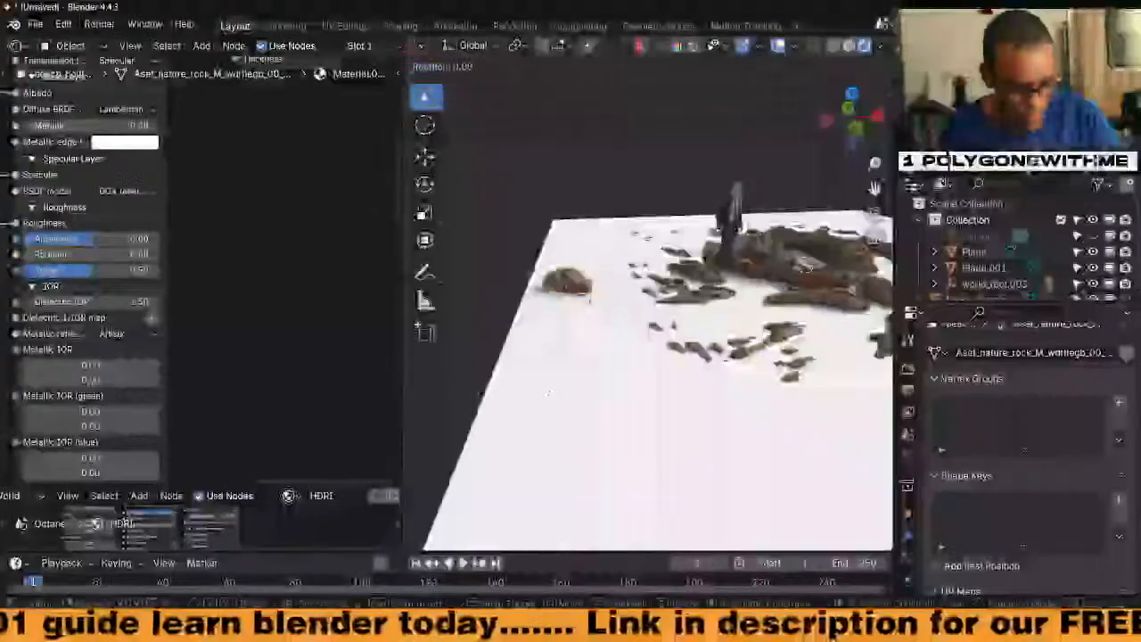
{"action": "type", "text": "x90"}
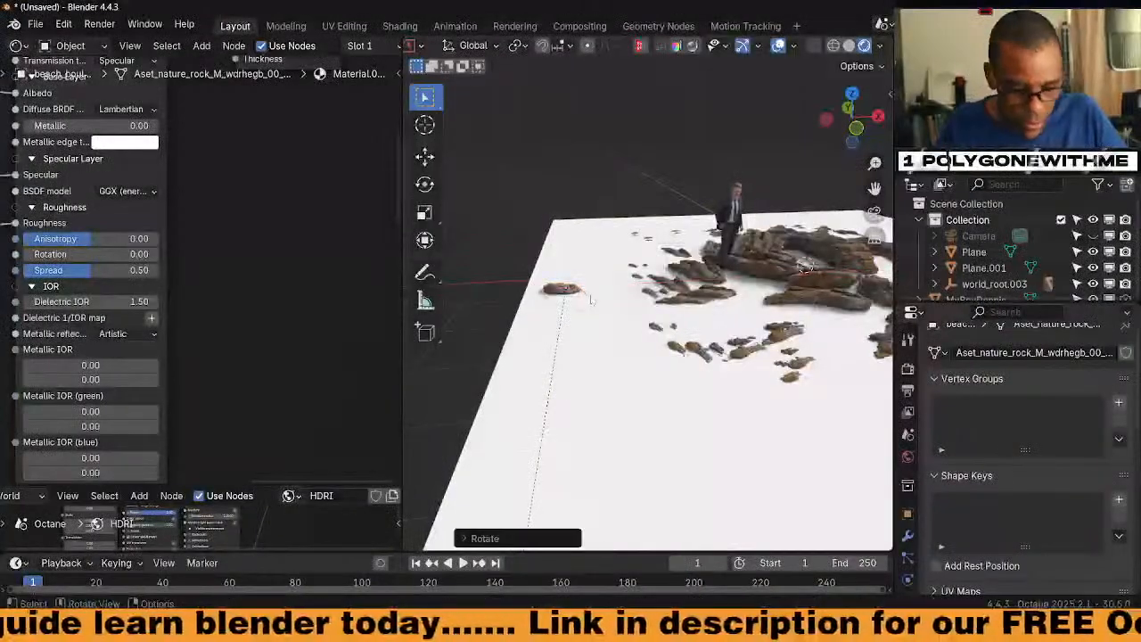
Select the lone rock and apply its rotation
{"action": "left_click", "coordinate": [687, 329]}
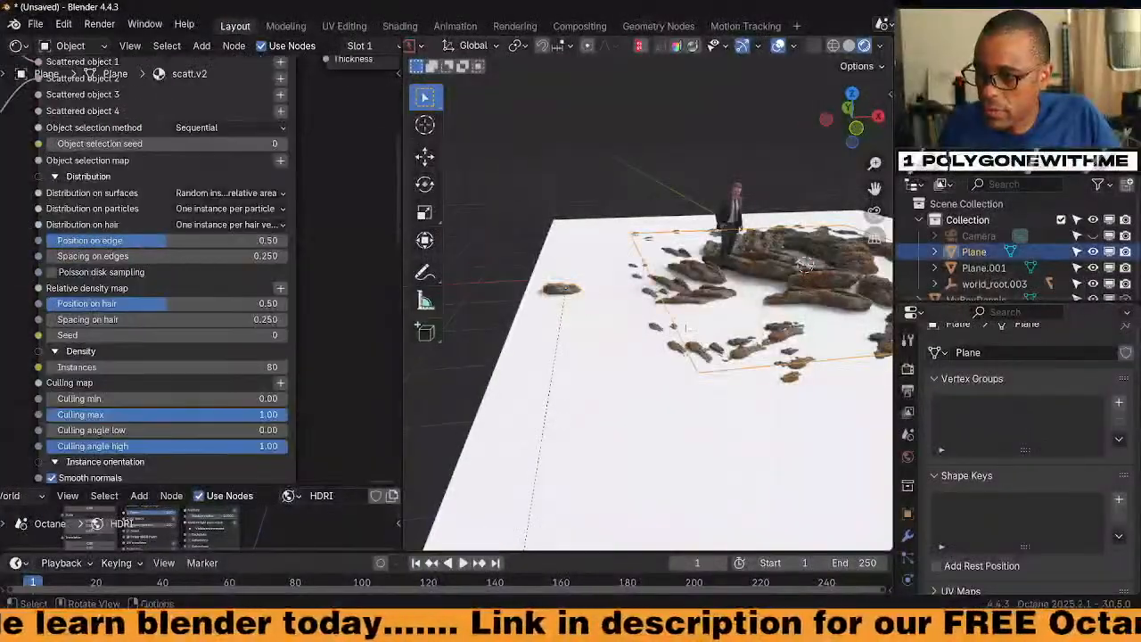
{"action": "middle_click_drag", "start_coordinate": [805, 265], "coordinate": [657, 348]}
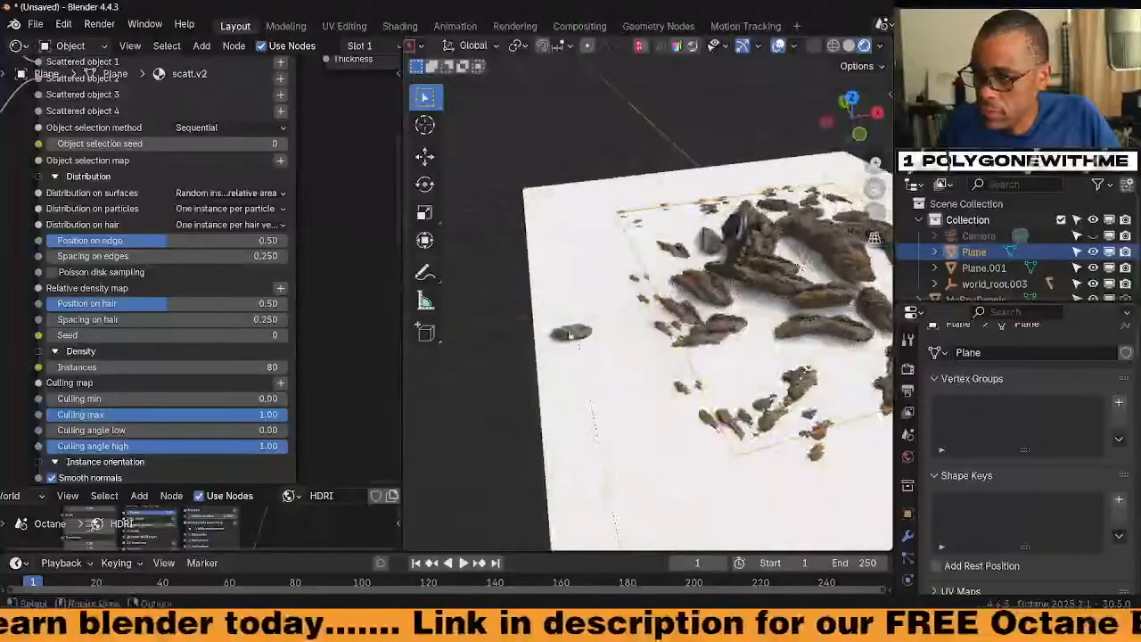
{"action": "left_click", "coordinate": [567, 338]}
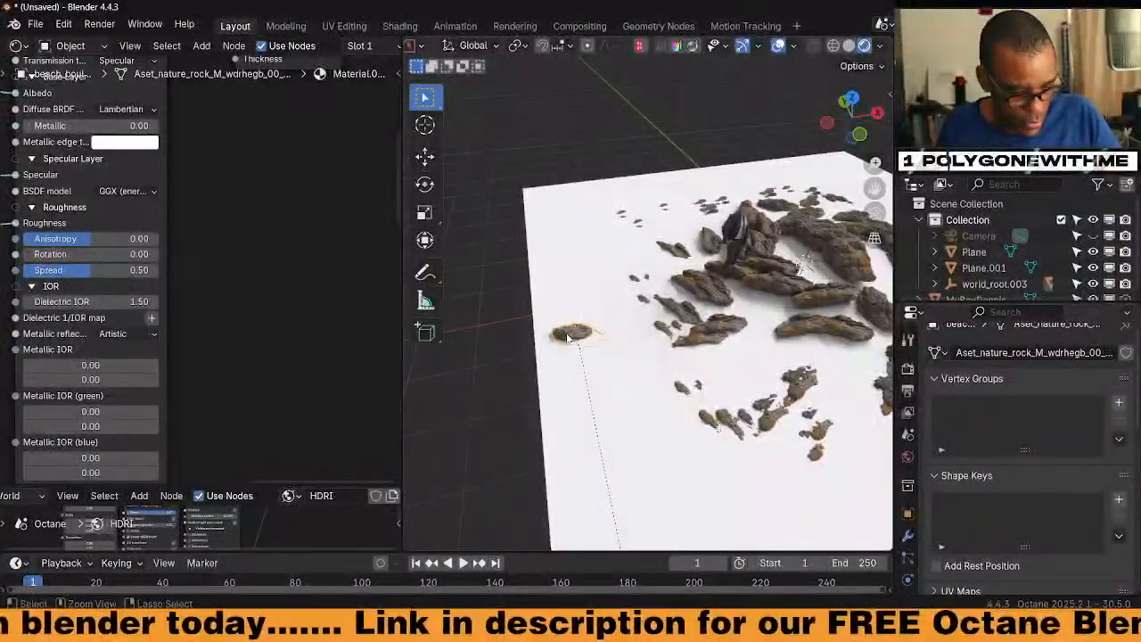
{"action": "key", "text": "ctrl+a"}
{"action": "left_click", "coordinate": [543, 317]}
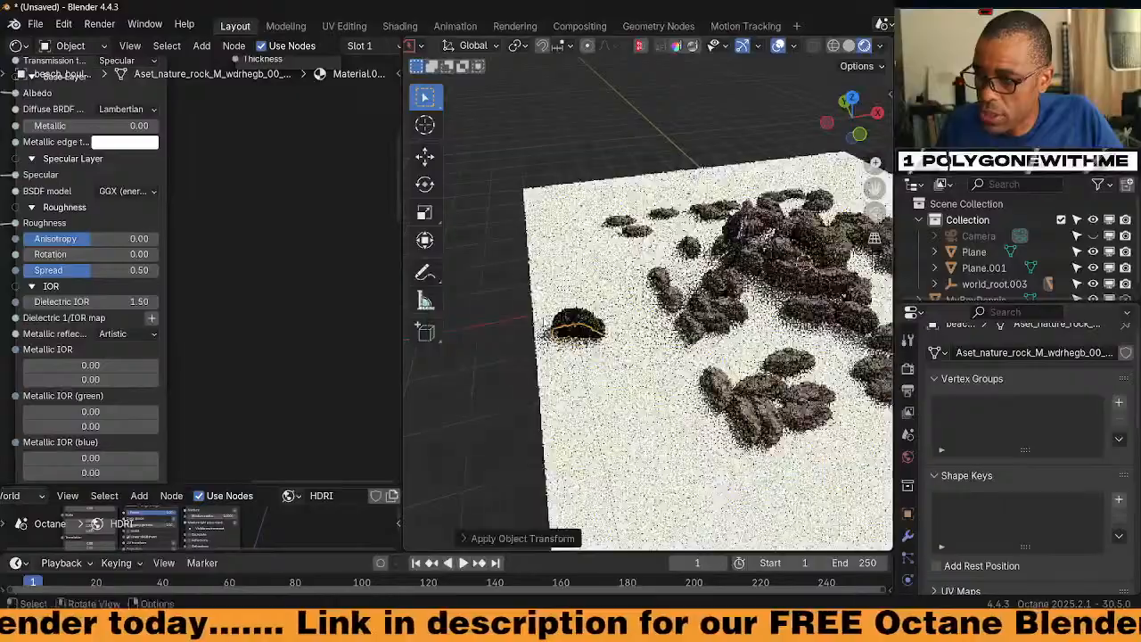
Tip the small rock over around the global Y axis and apply its rotation
{"action": "middle_click_drag", "start_coordinate": [697, 296], "coordinate": [656, 264]}
{"action": "middle_click_drag", "start_coordinate": [775, 370], "coordinate": [745, 428], "text": "shift"}
{"action": "scroll", "coordinate": [693, 338], "scroll_direction": "up", "scroll_amount": 4}
{"action": "scroll", "coordinate": [693, 333], "scroll_direction": "down", "scroll_amount": 4}
{"action": "scroll", "coordinate": [680, 333], "scroll_direction": "down", "scroll_amount": 4}
{"action": "scroll", "coordinate": [714, 422], "scroll_direction": "down", "scroll_amount": 4}
{"action": "scroll", "coordinate": [744, 428], "scroll_direction": "down", "scroll_amount": 1}
{"action": "middle_click_drag", "start_coordinate": [714, 392], "coordinate": [736, 393]}
{"action": "middle_click_drag", "start_coordinate": [696, 375], "coordinate": [802, 402], "text": "shift"}
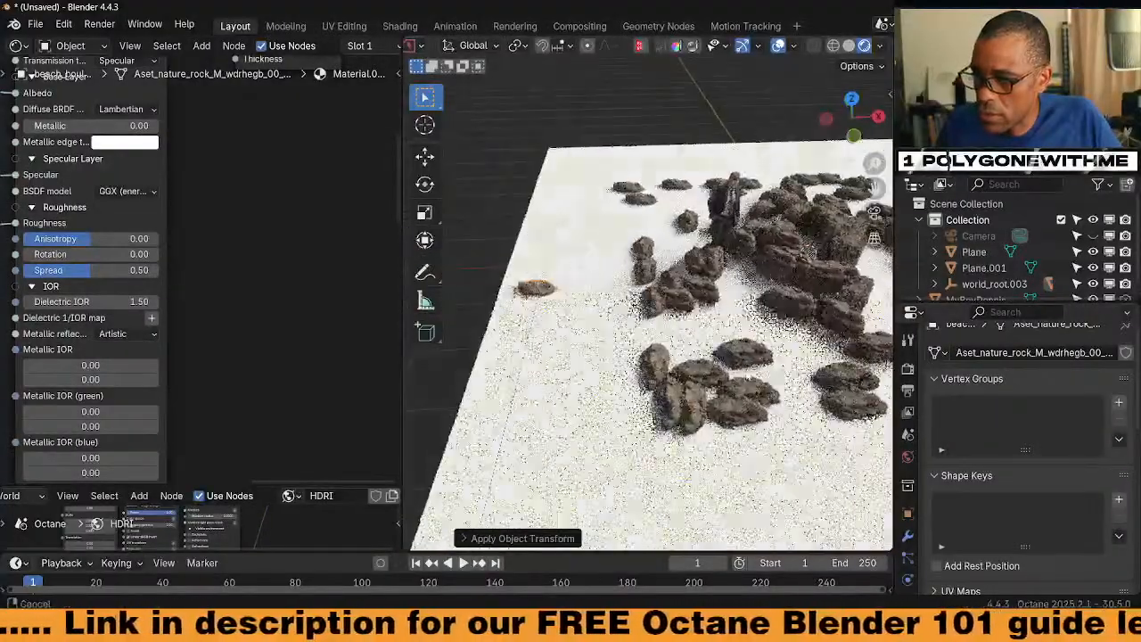
{"action": "left_click", "coordinate": [541, 292]}
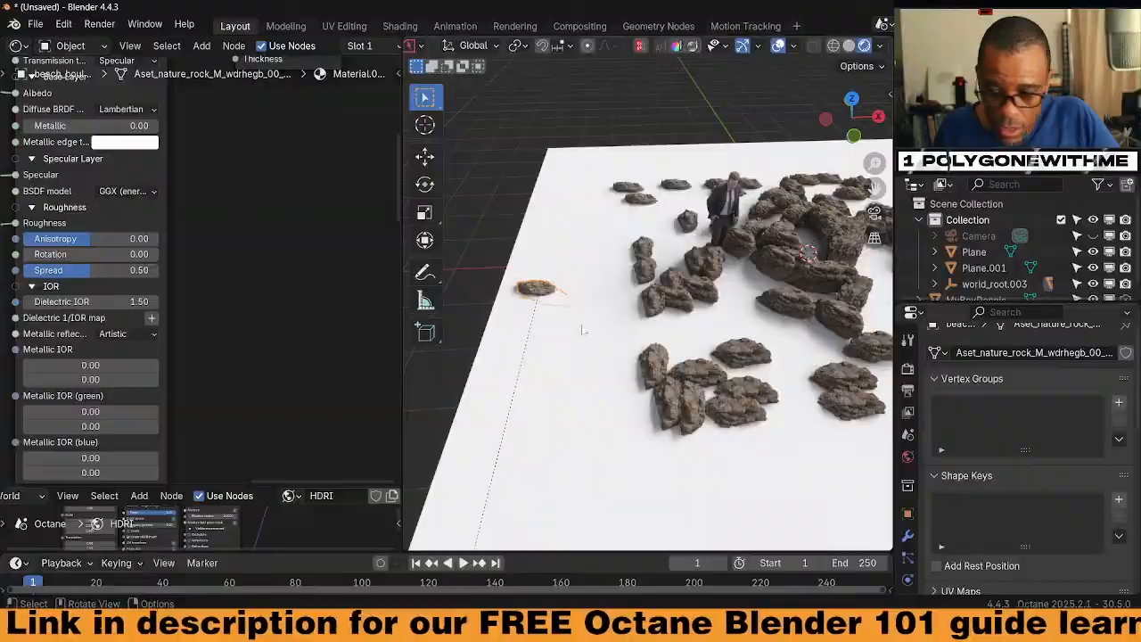
{"action": "key", "text": "r"}
{"action": "key", "text": "y"}
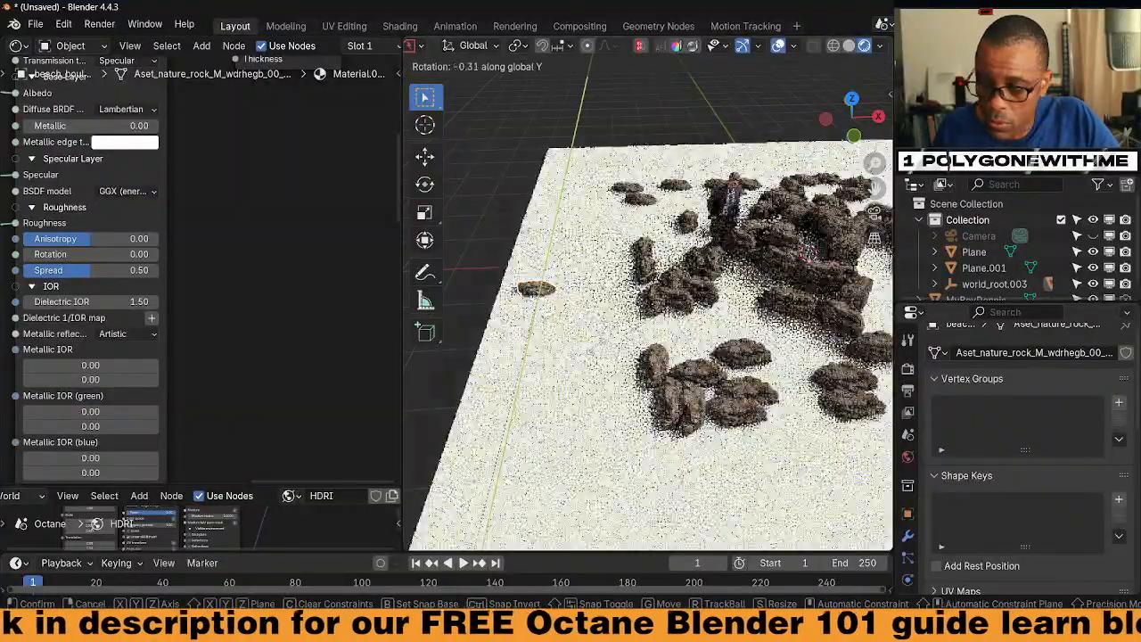
{"action": "left_click", "coordinate": [661, 334]}
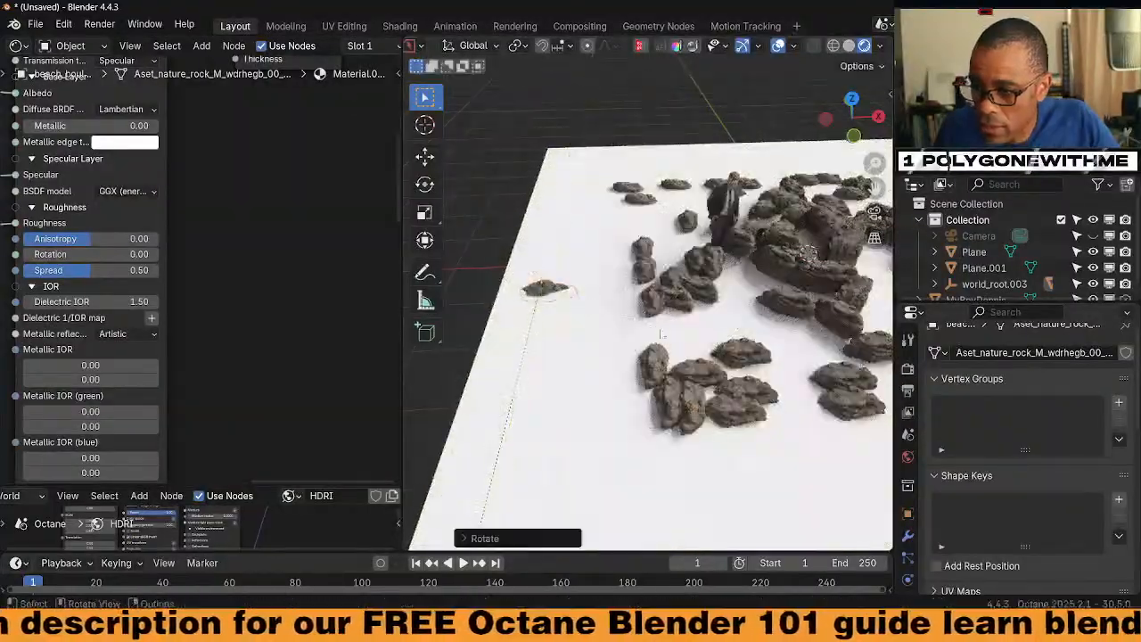
{"action": "key", "text": "ctrl+a"}
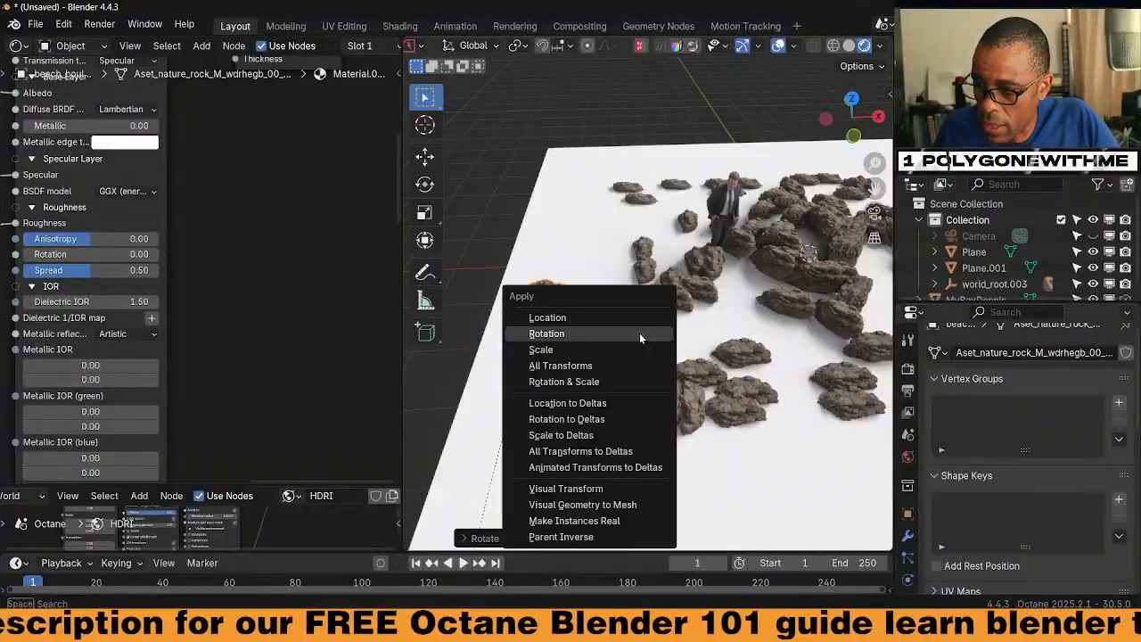
{"action": "left_click", "coordinate": [639, 334]}
Move the rock along X off the ground plane
{"action": "middle_click_drag", "start_coordinate": [742, 385], "coordinate": [634, 350]}
{"action": "key", "text": "g"}
{"action": "key", "text": "x"}
{"action": "left_click", "coordinate": [500, 339]}
{"action": "scroll", "coordinate": [634, 350], "scroll_direction": "down", "scroll_amount": 3}
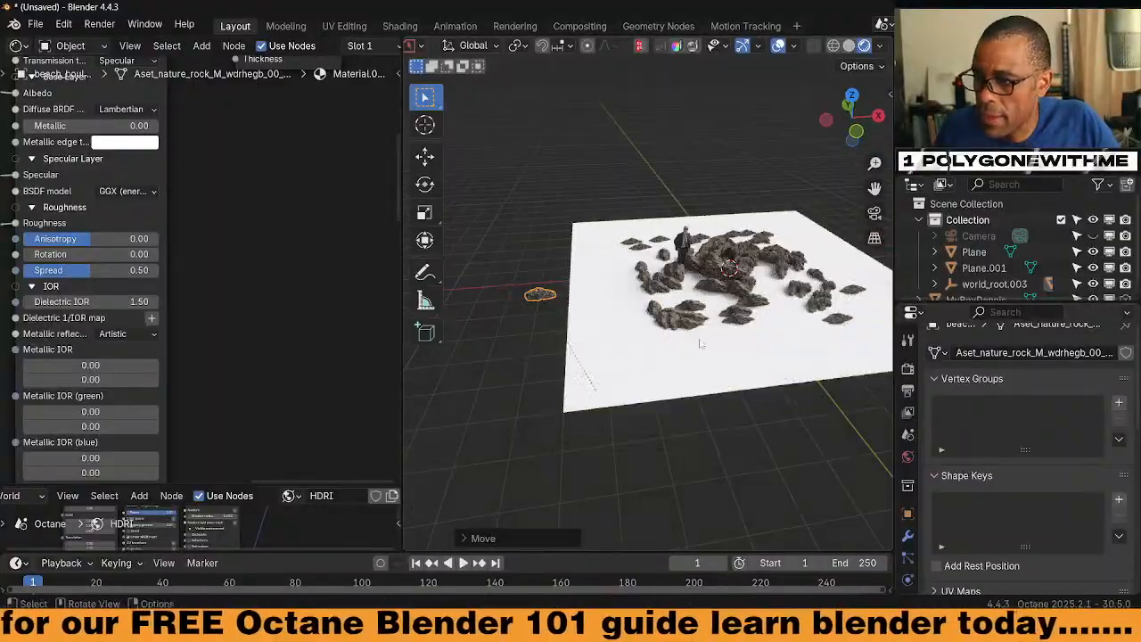
{"action": "middle_click_drag", "start_coordinate": [702, 345], "coordinate": [671, 376], "text": "shift"}
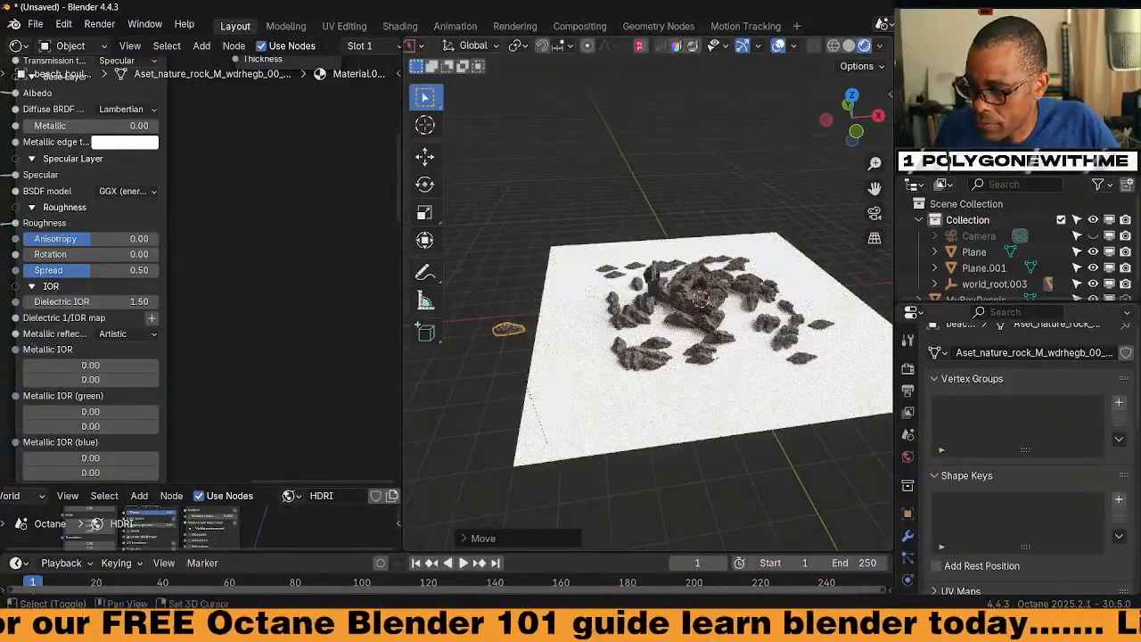
Select the scatter Plane and move the beach_boulder Object Data node up beside scatt.v2
{"action": "left_click", "coordinate": [628, 406]}
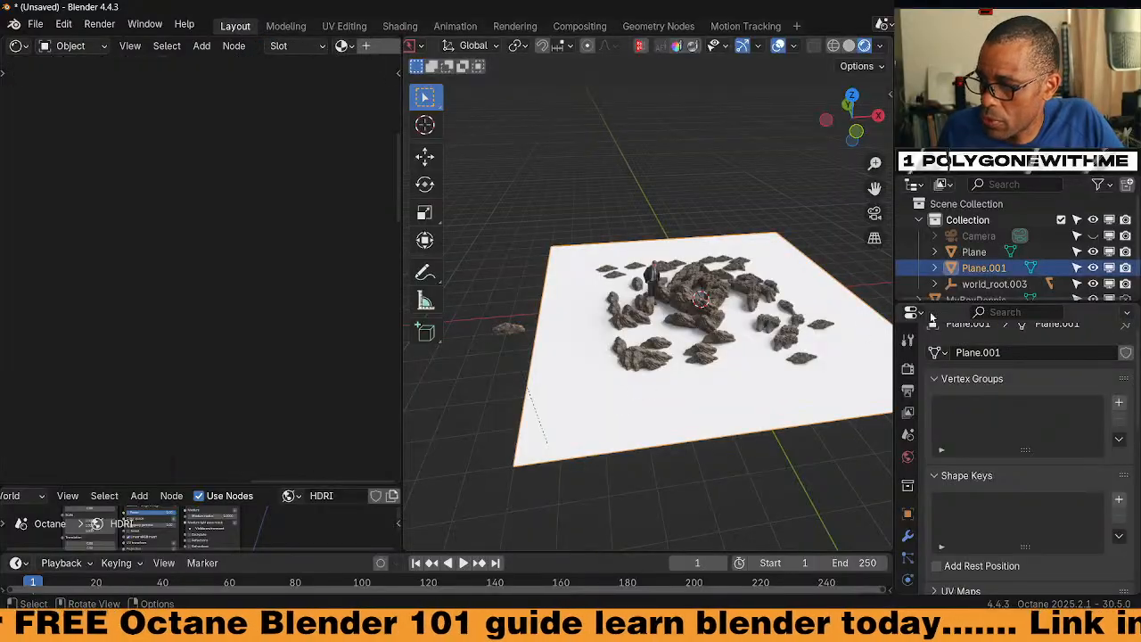
{"action": "left_click", "coordinate": [975, 251]}
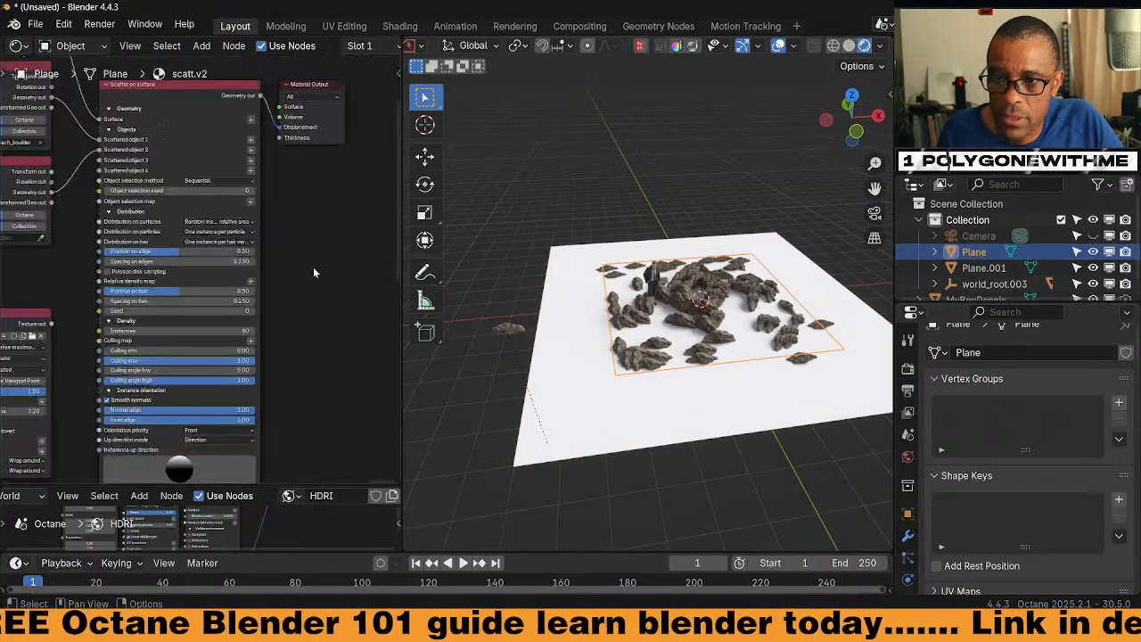
{"action": "middle_click_drag", "start_coordinate": [97, 194], "coordinate": [127, 259]}
{"action": "middle_click_drag", "start_coordinate": [45, 197], "coordinate": [193, 247]}
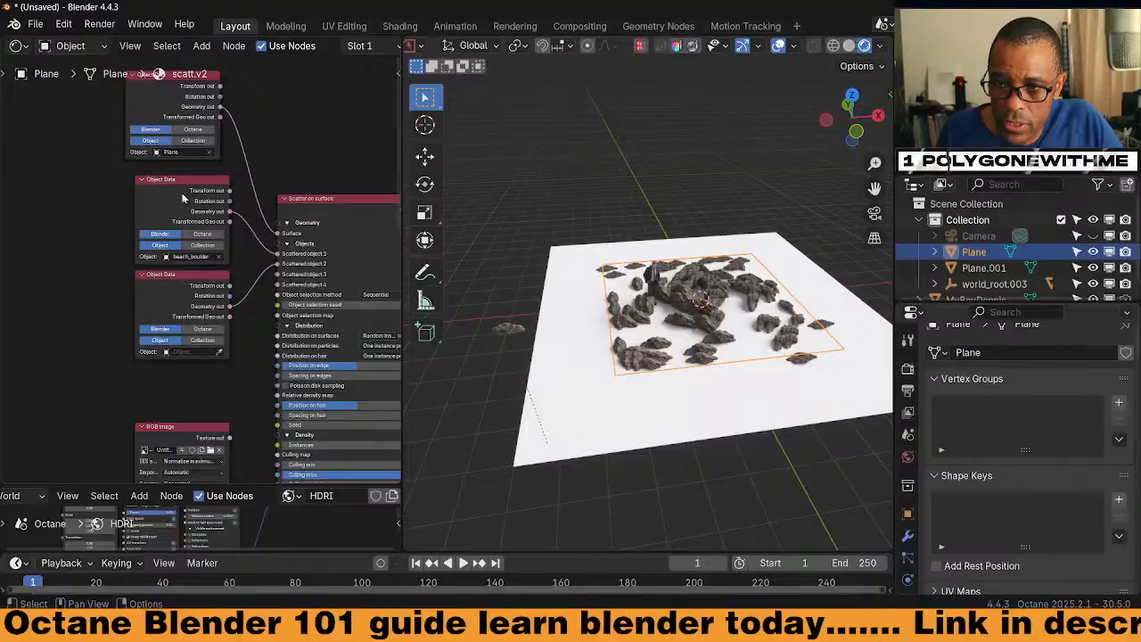
{"action": "left_click_drag", "start_coordinate": [183, 198], "coordinate": [173, 131]}
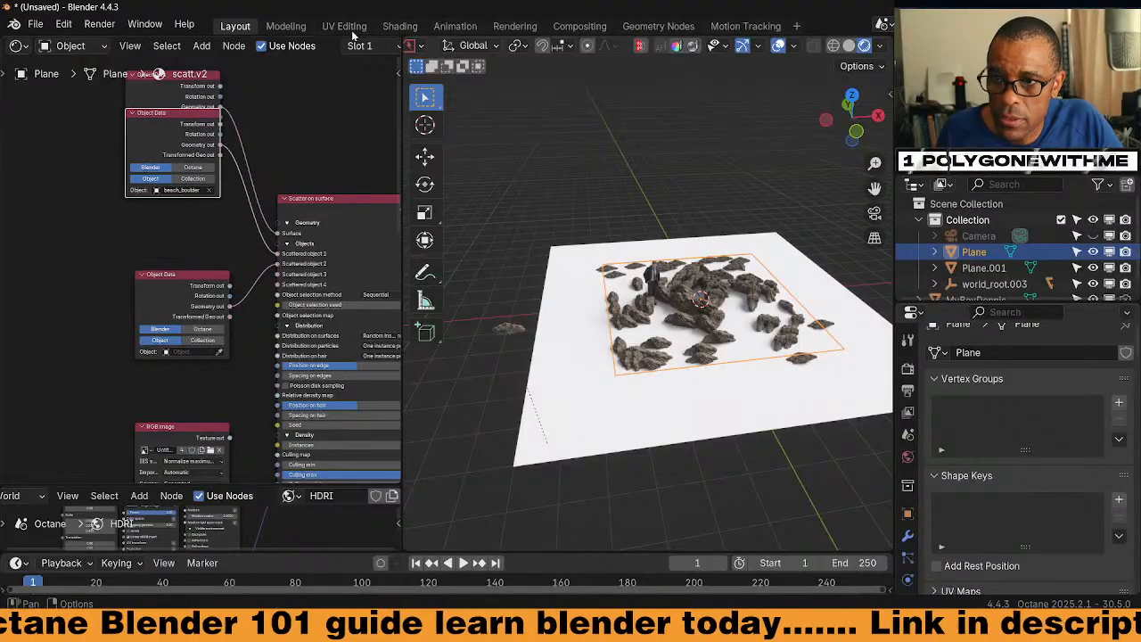
In the Shading workspace, drag the Quarry Rock asset into the scene
{"action": "left_click", "coordinate": [399, 25]}
{"action": "scroll", "coordinate": [522, 211], "scroll_direction": "up", "scroll_amount": 3}
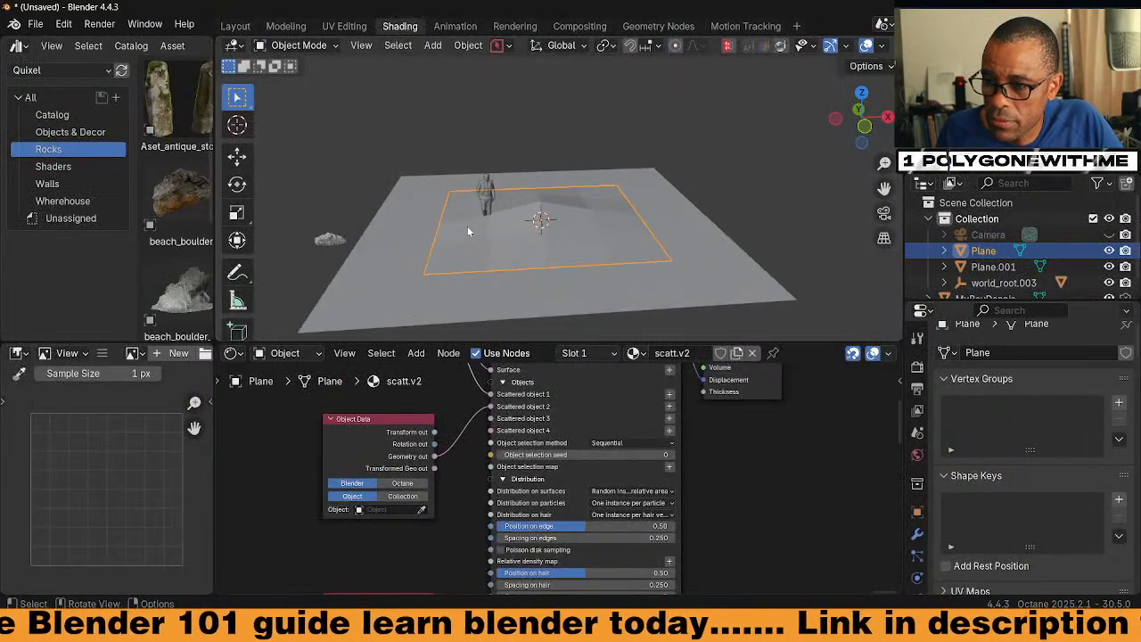
{"action": "middle_click_drag", "start_coordinate": [317, 284], "coordinate": [426, 251], "text": "shift"}
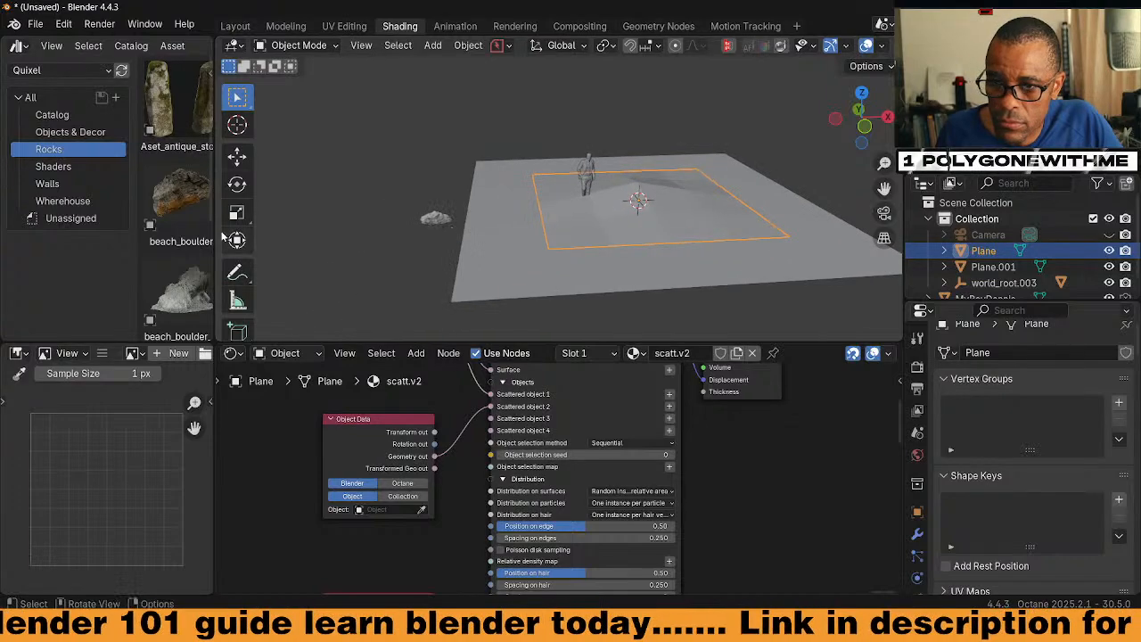
{"action": "scroll", "coordinate": [200, 231], "scroll_direction": "down", "scroll_amount": 3}
{"action": "scroll", "coordinate": [196, 241], "scroll_direction": "down", "scroll_amount": 3}
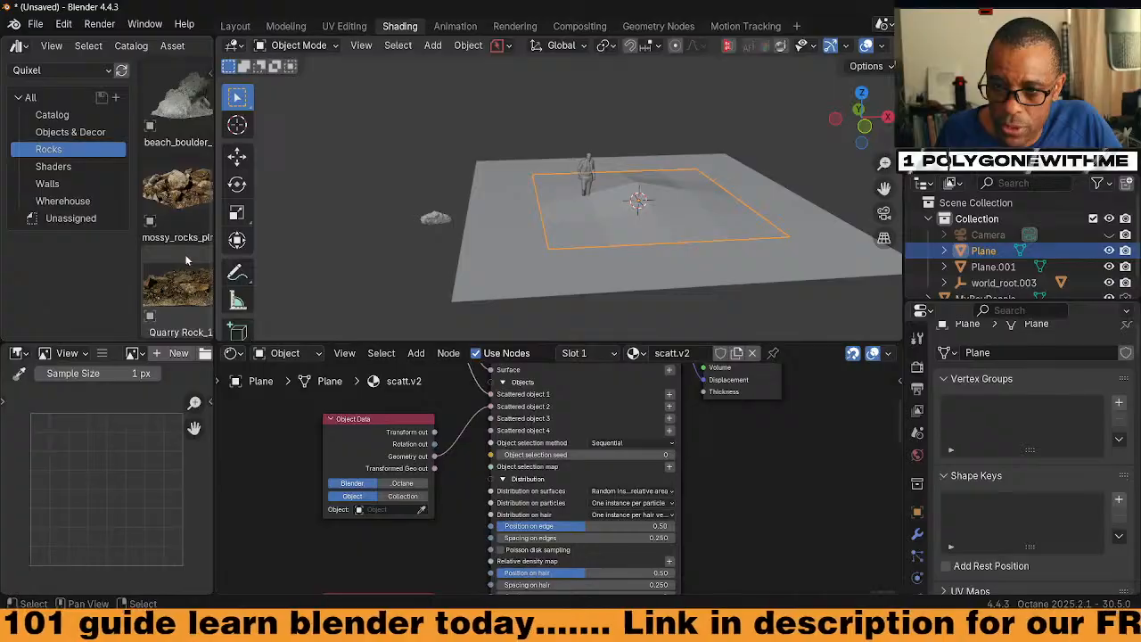
{"action": "left_click_drag", "start_coordinate": [178, 285], "coordinate": [395, 255]}
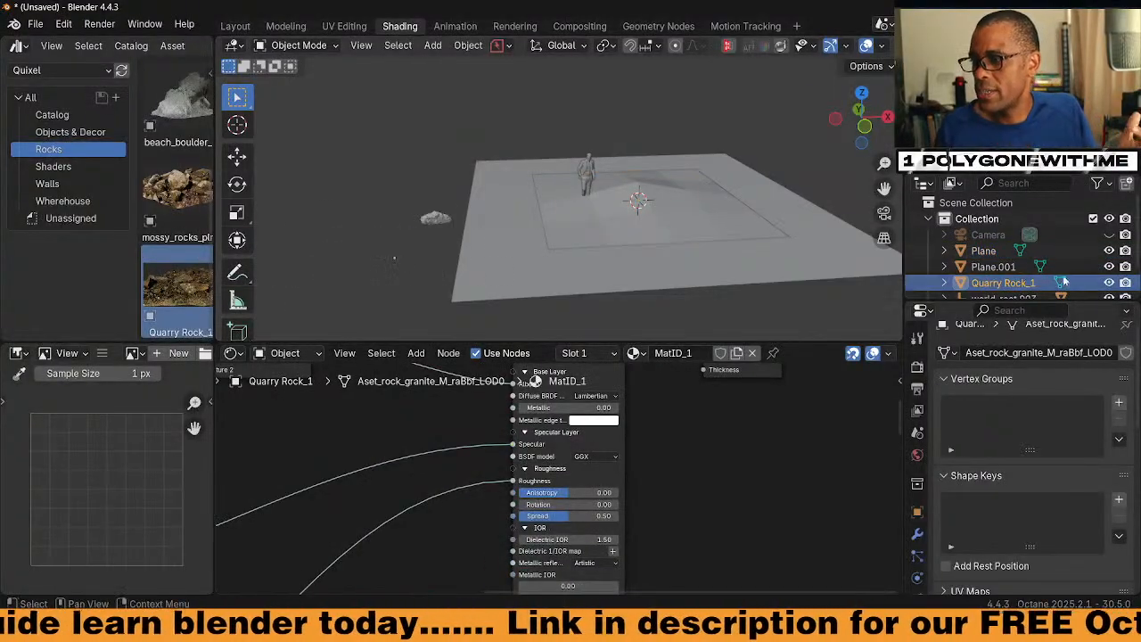
Check Quarry Rock_1 in face edit mode, then return it to Object Mode
{"action": "scroll", "coordinate": [1066, 278], "scroll_direction": "down", "scroll_amount": 1}
{"action": "middle_click_drag", "start_coordinate": [448, 274], "coordinate": [397, 259]}
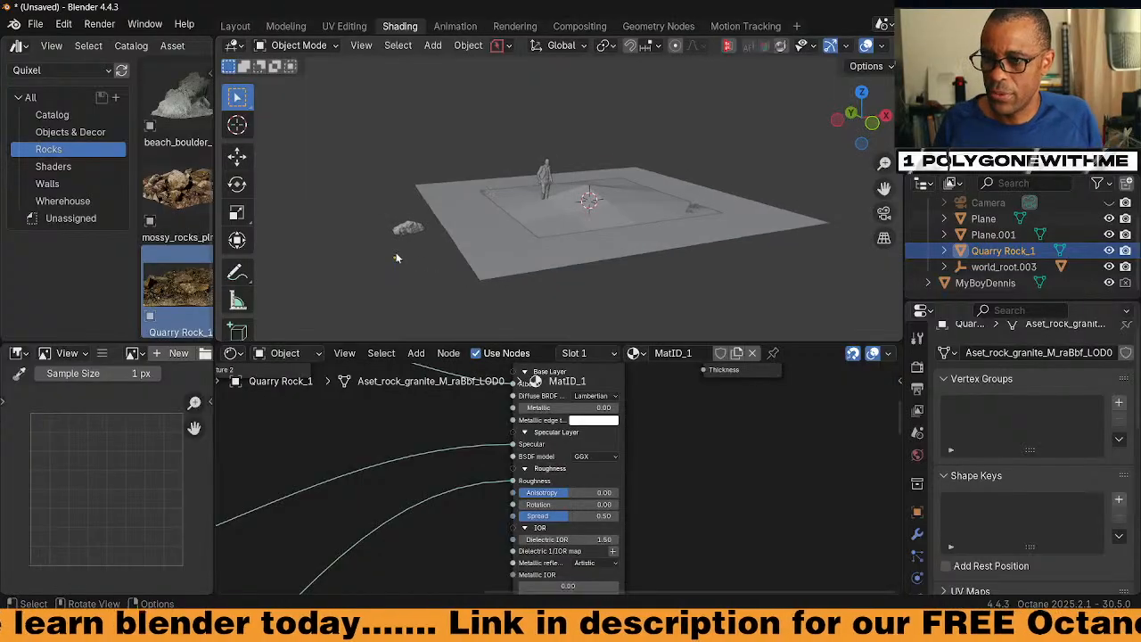
{"action": "key", "text": "Tab"}
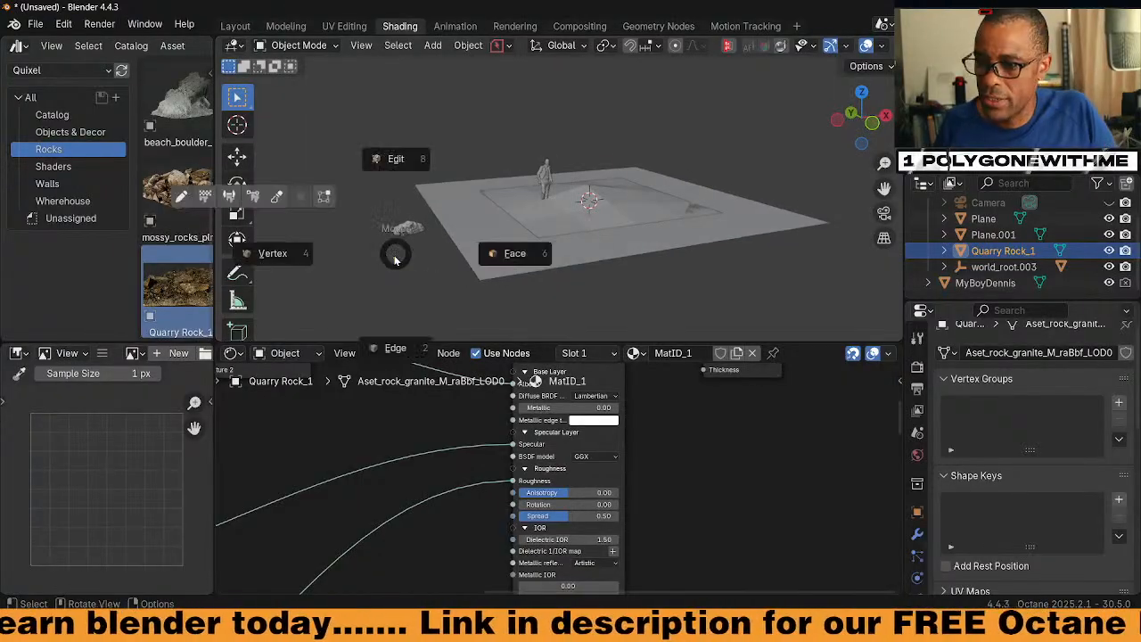
{"action": "left_click", "coordinate": [501, 260]}
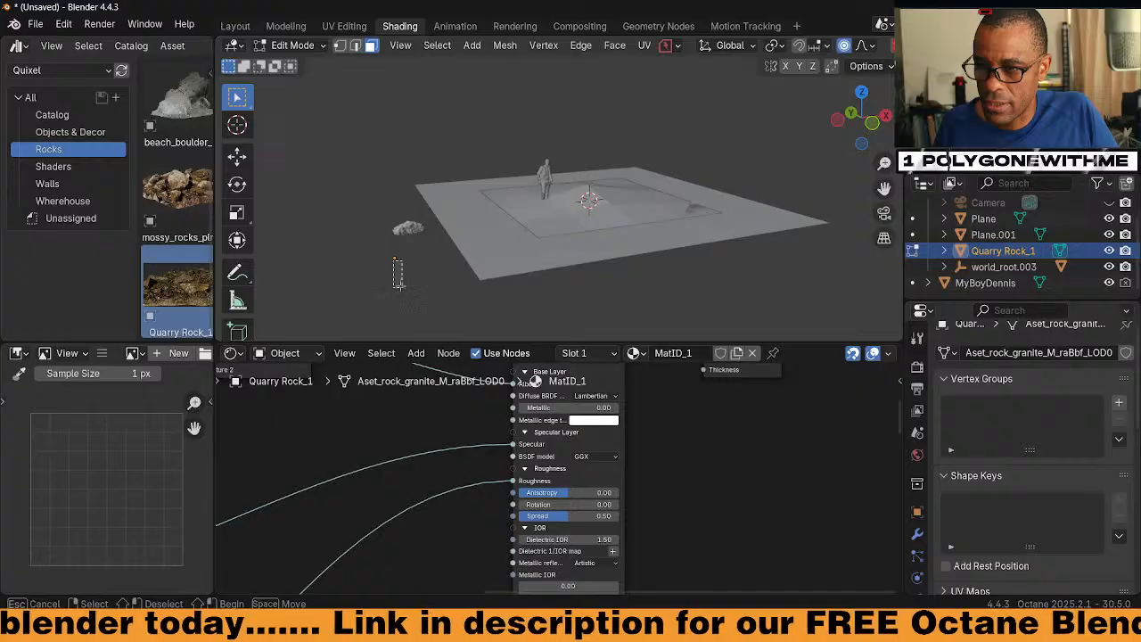
{"action": "key", "text": "Tab"}
{"action": "left_click", "coordinate": [387, 260]}
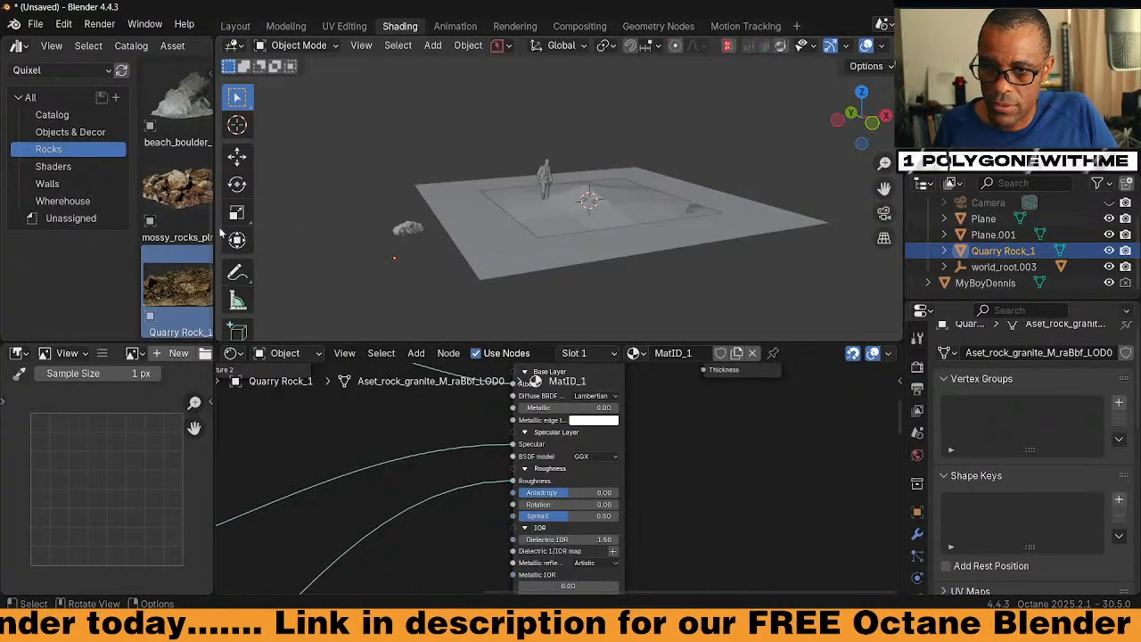
{"action": "middle_click_drag", "start_coordinate": [222, 234], "coordinate": [458, 240]}
{"action": "left_click", "coordinate": [462, 236]}
{"action": "left_click", "coordinate": [457, 236]}
{"action": "left_click", "coordinate": [456, 235]}
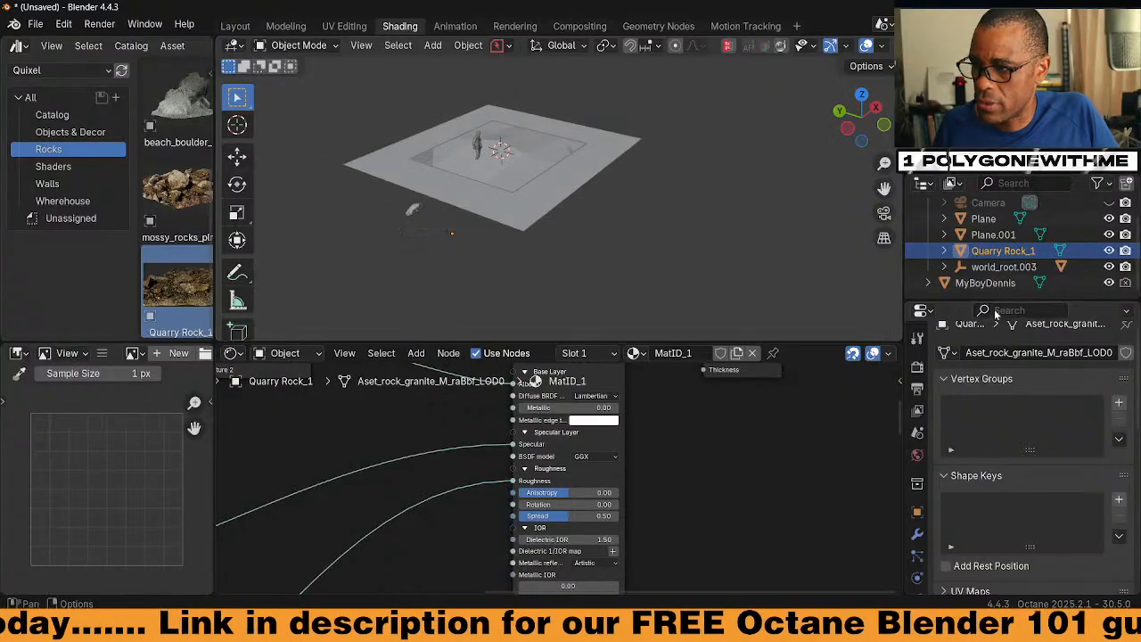
Delete Quarry Rock_1 and add mossy_rocks_plras_high from the asset library
{"action": "left_click", "coordinate": [944, 250]}
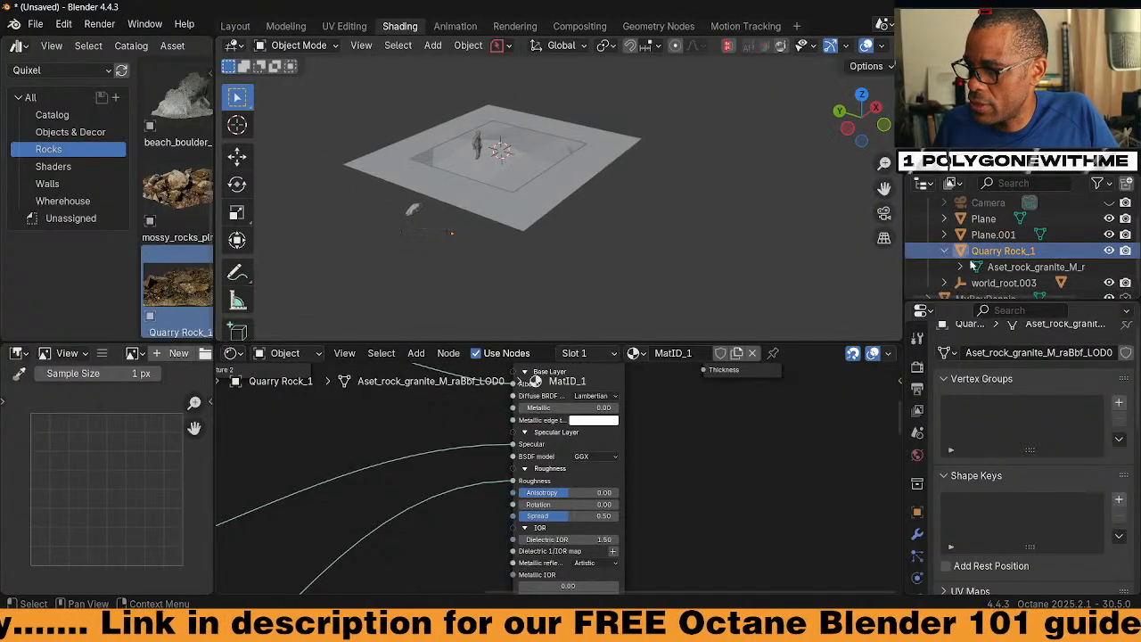
{"action": "left_click", "coordinate": [991, 283]}
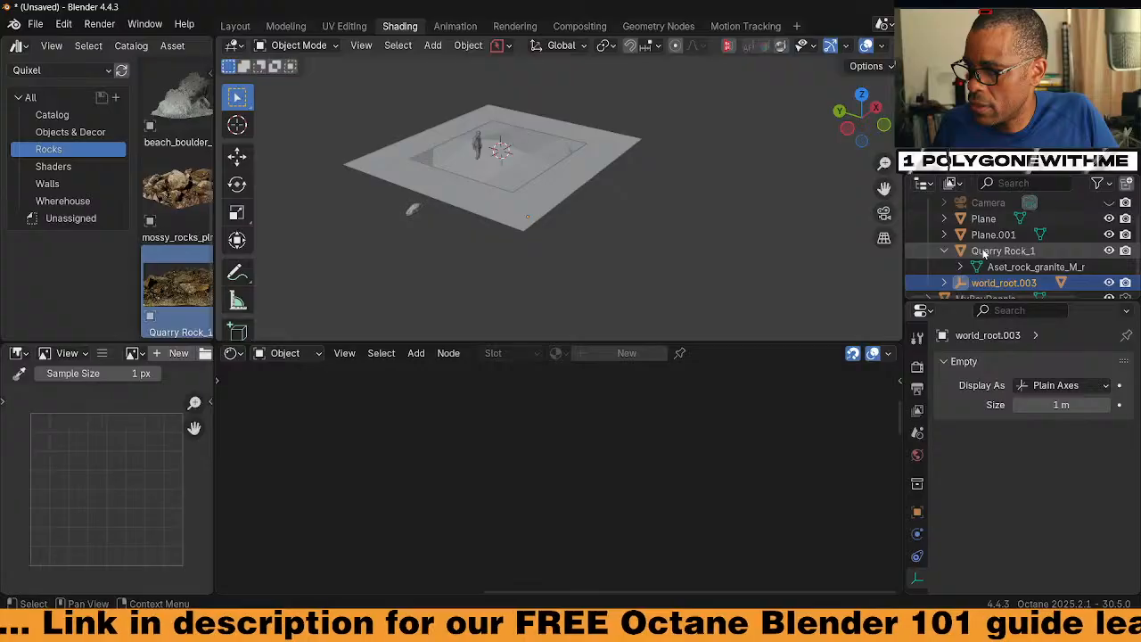
{"action": "left_click", "coordinate": [985, 252]}
{"action": "key", "text": "x"}
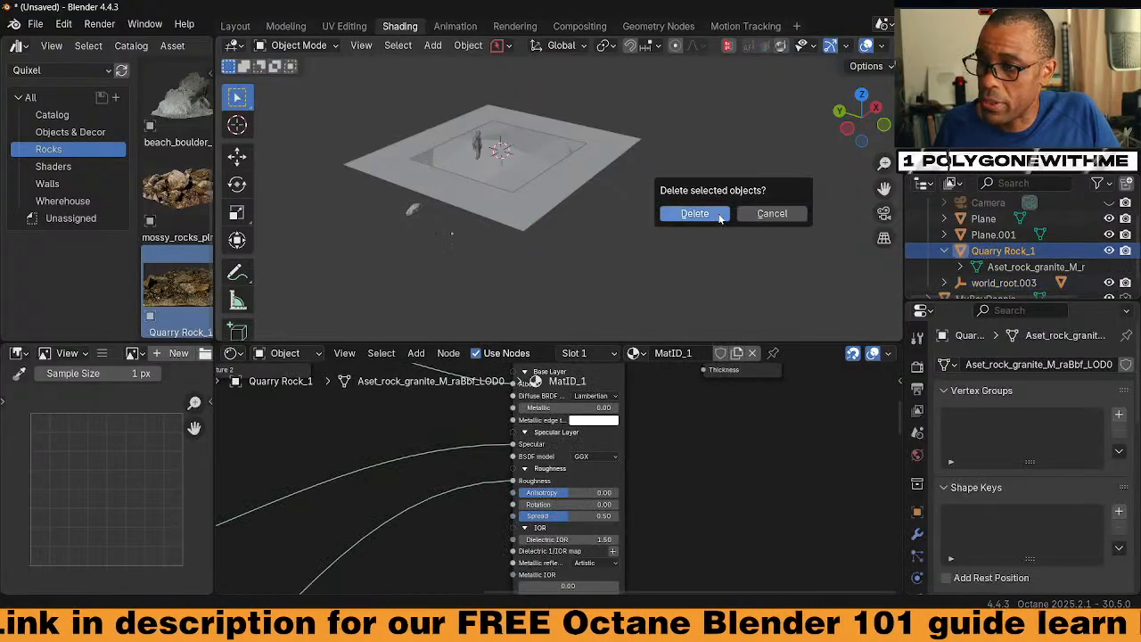
{"action": "left_click", "coordinate": [695, 211]}
{"action": "left_click_drag", "start_coordinate": [177, 185], "coordinate": [419, 262]}
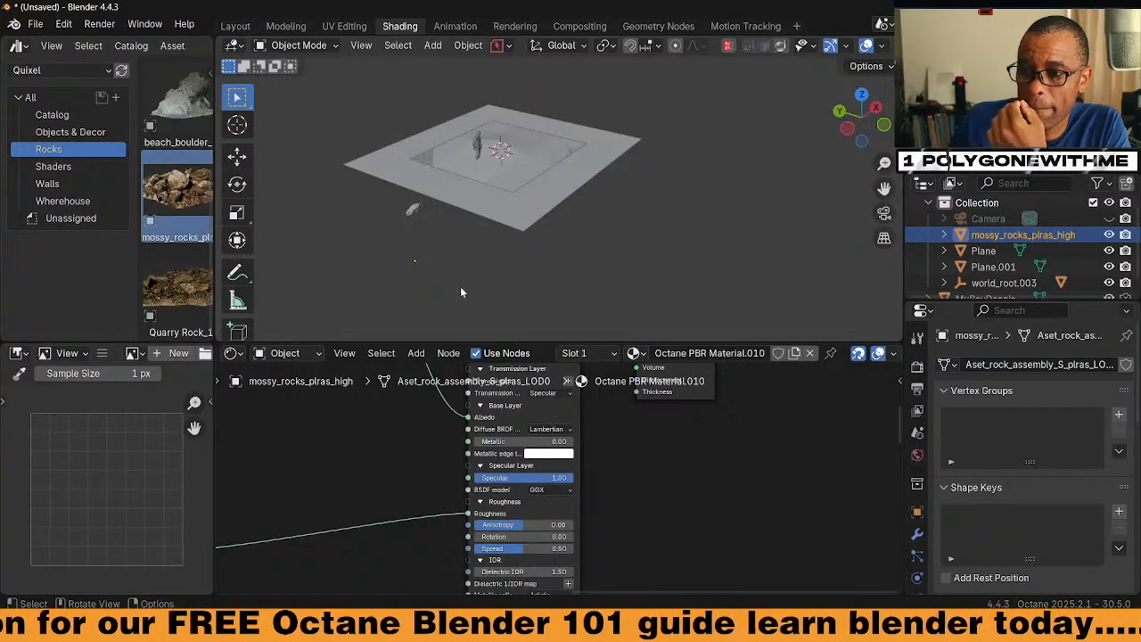
{"action": "middle_click_drag", "start_coordinate": [460, 287], "coordinate": [464, 239]}
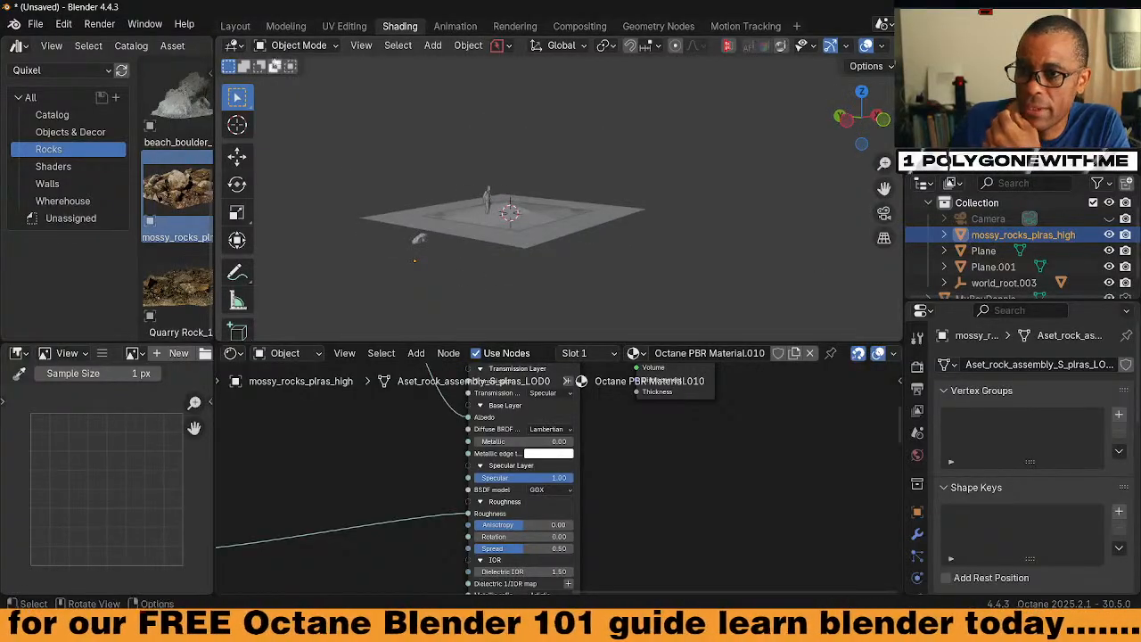
Back in Layout, expand mossy_rocks_plras_high in the Outliner to its mesh and material
{"action": "left_click", "coordinate": [236, 26]}
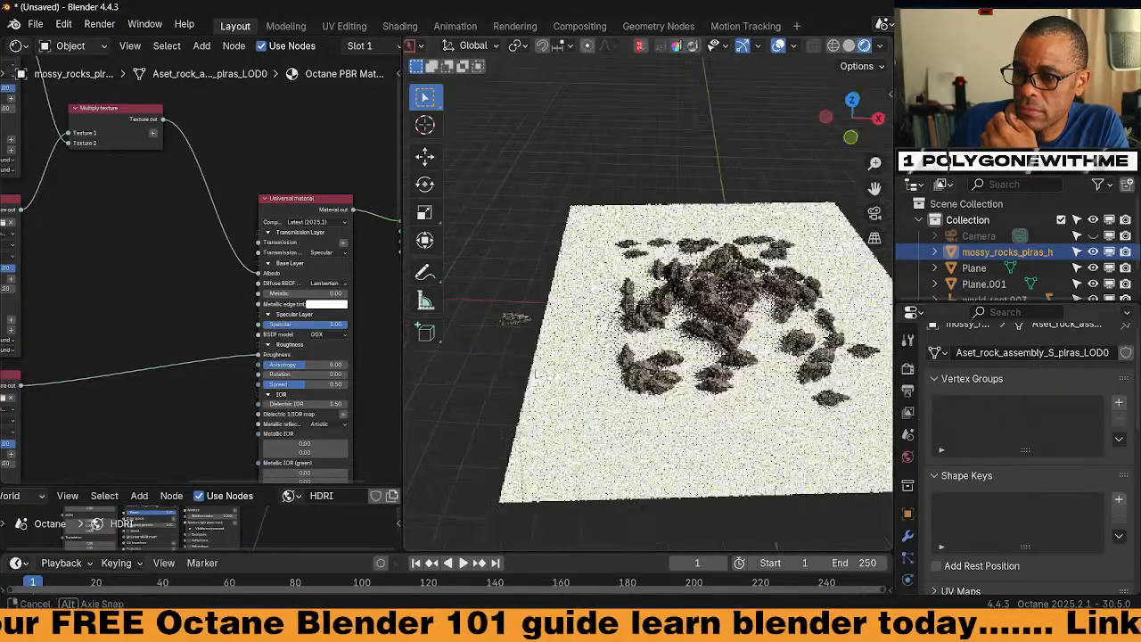
{"action": "scroll", "coordinate": [484, 318], "scroll_direction": "up", "scroll_amount": 3}
{"action": "scroll", "coordinate": [485, 318], "scroll_direction": "down", "scroll_amount": 5}
{"action": "middle_click_drag", "start_coordinate": [496, 333], "coordinate": [494, 384]}
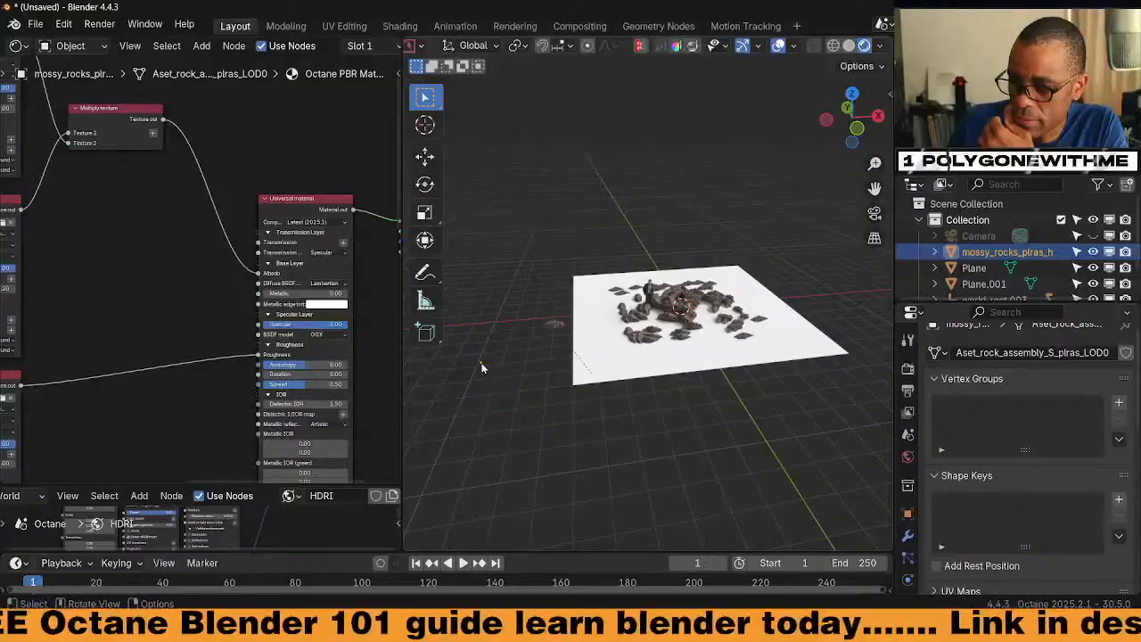
{"action": "left_click", "coordinate": [937, 253]}
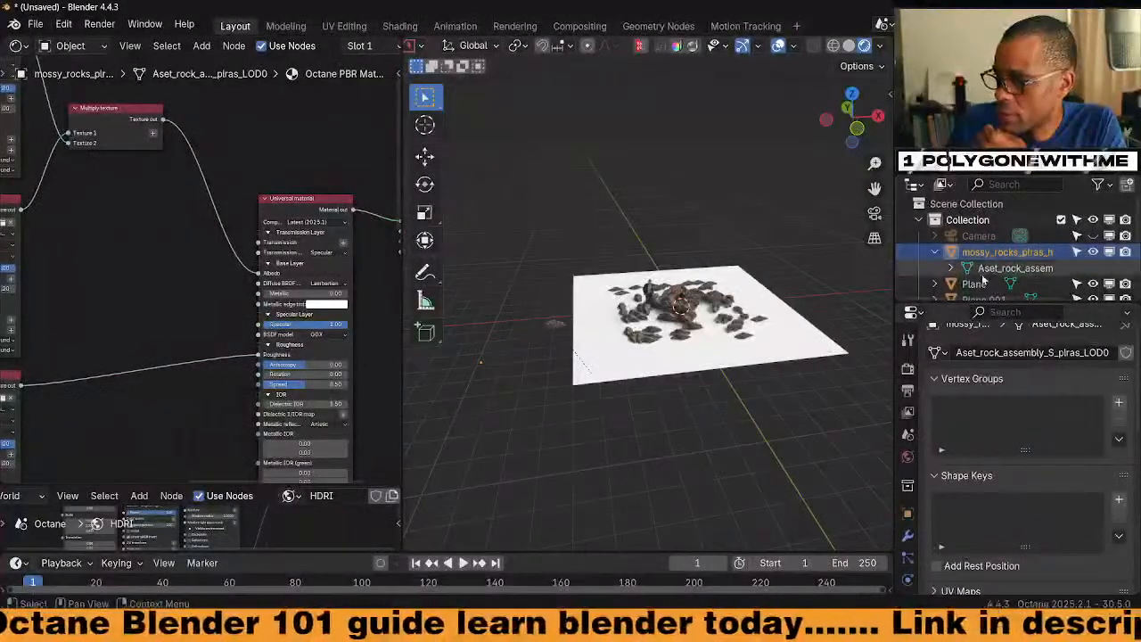
{"action": "left_click", "coordinate": [954, 267]}
{"action": "scroll", "coordinate": [999, 254], "scroll_direction": "down", "scroll_amount": 3}
{"action": "scroll", "coordinate": [1003, 248], "scroll_direction": "up", "scroll_amount": 1}
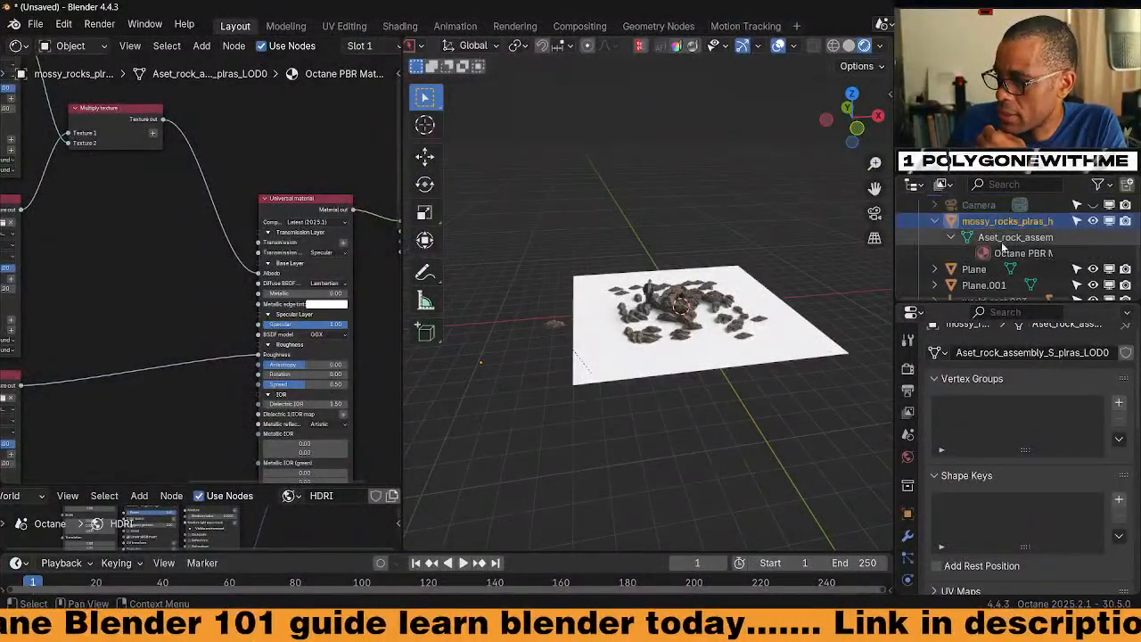
Select the rock's Octane PBR material and connect the Universal material to the output surface
{"action": "left_click", "coordinate": [981, 237]}
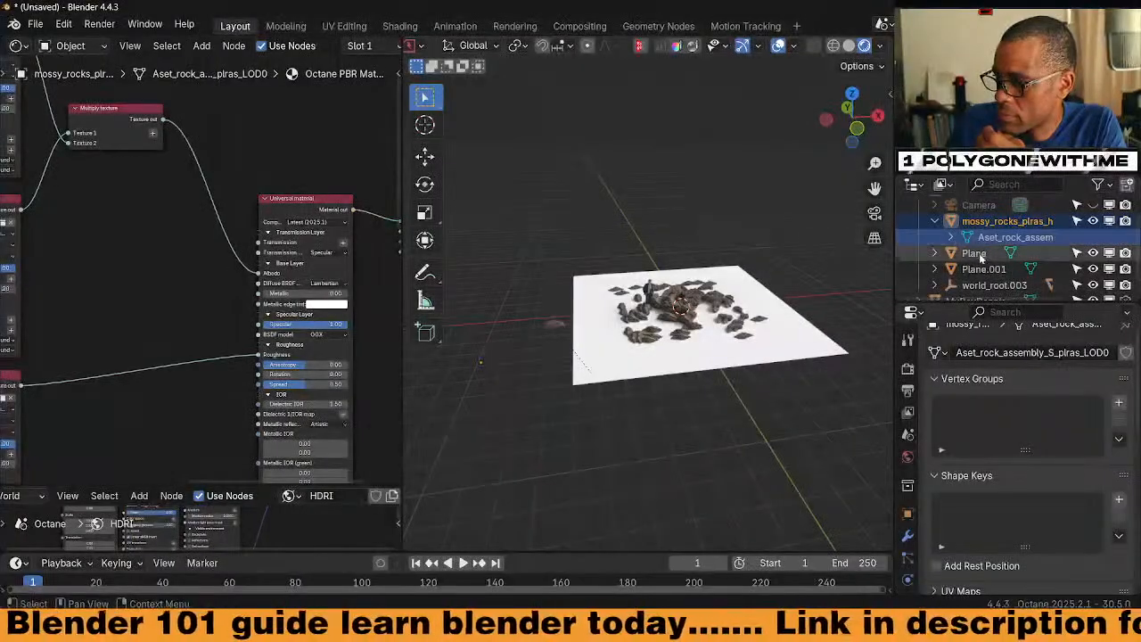
{"action": "left_click", "coordinate": [951, 237]}
{"action": "left_click", "coordinate": [952, 237]}
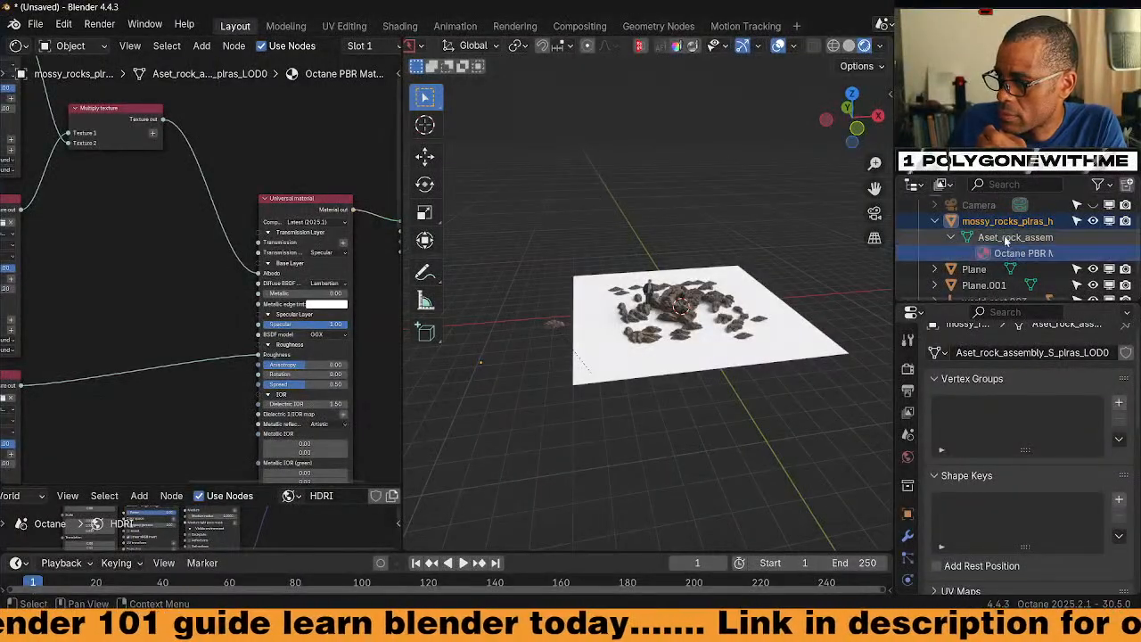
{"action": "left_click", "coordinate": [1016, 253]}
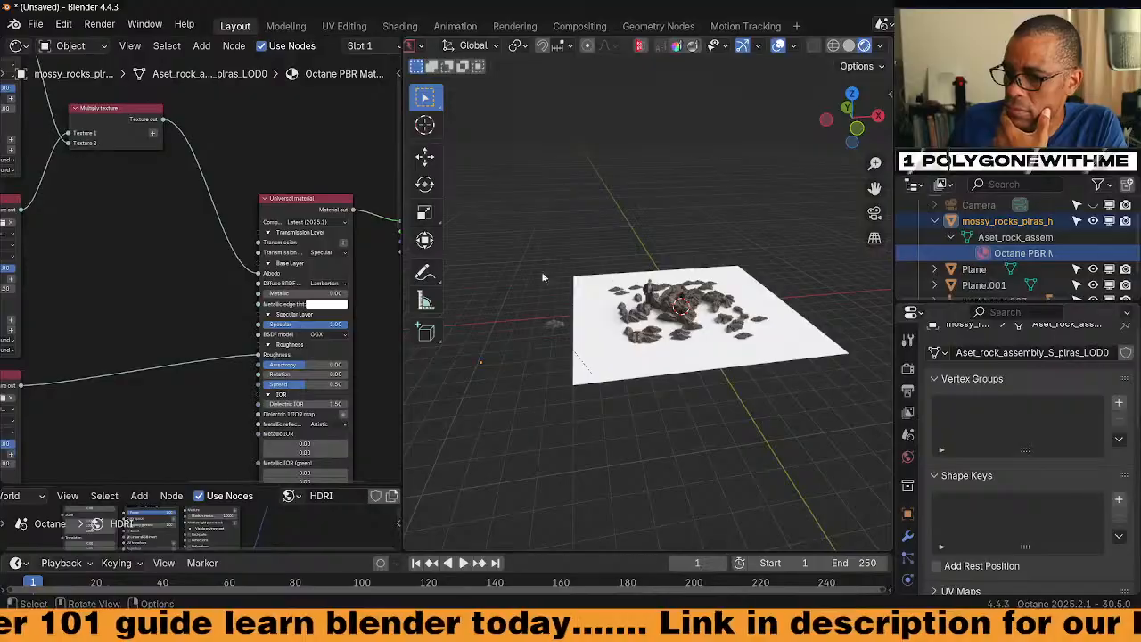
{"action": "middle_click_drag", "start_coordinate": [263, 275], "coordinate": [89, 228]}
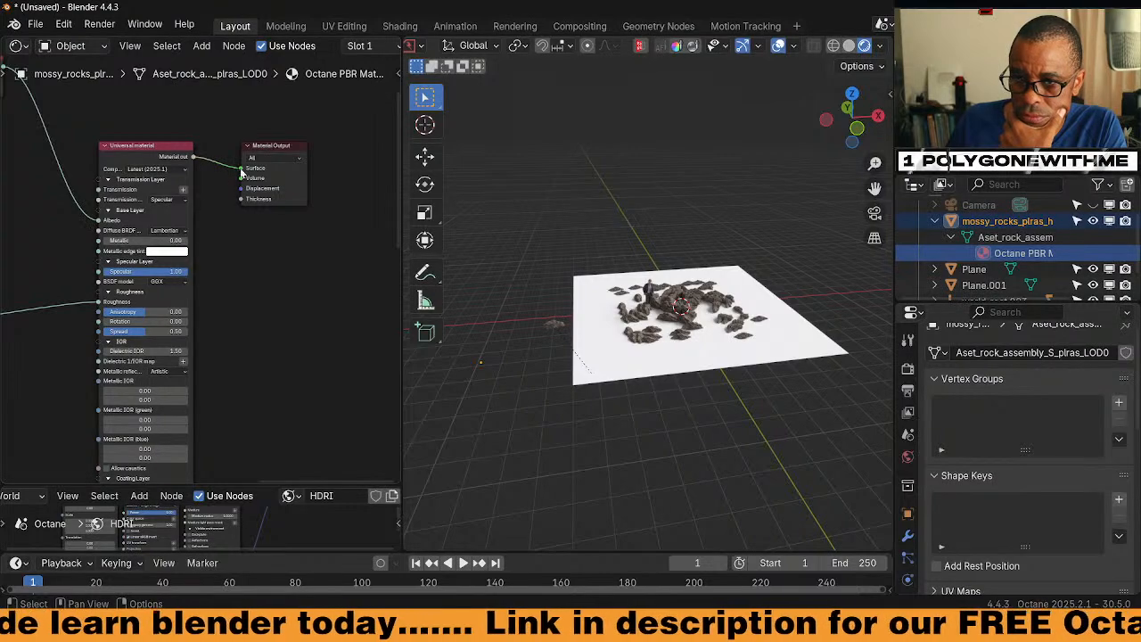
{"action": "left_click_drag", "start_coordinate": [191, 159], "coordinate": [242, 169]}
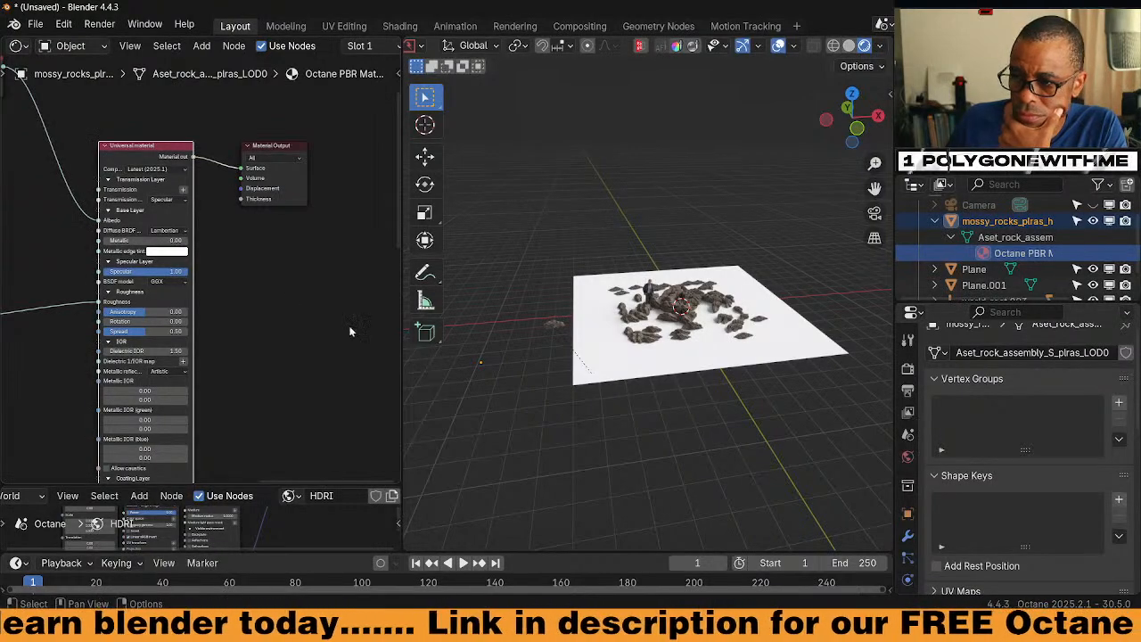
Delete the mossy rocks object
{"action": "left_click", "coordinate": [990, 223]}
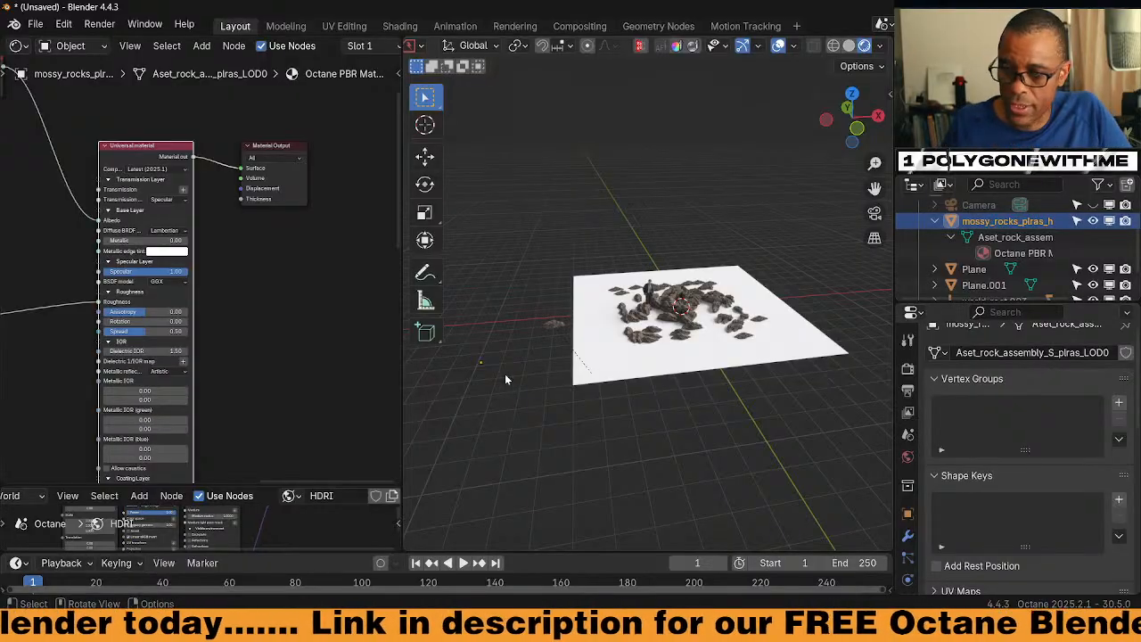
{"action": "key", "text": "x"}
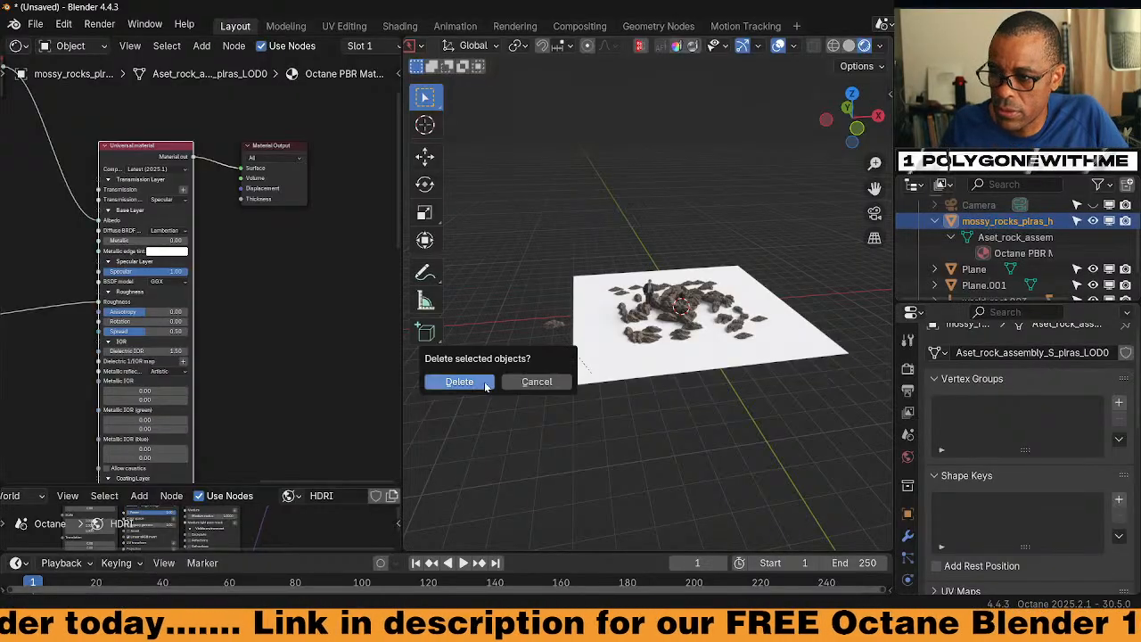
{"action": "left_click", "coordinate": [482, 384]}
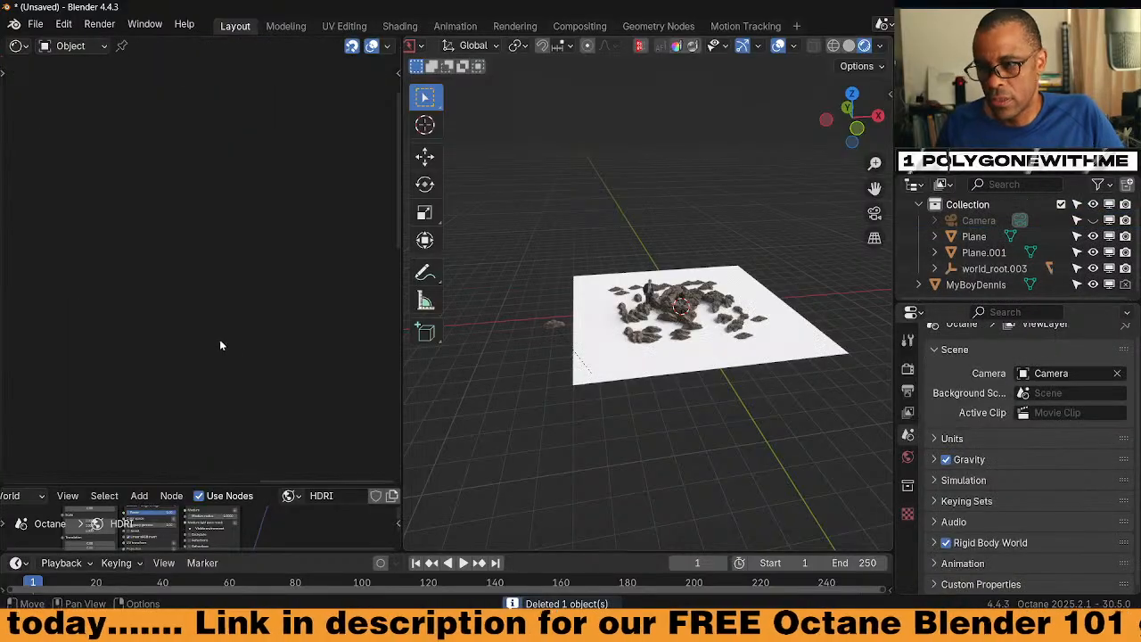
Drag the antique stone asset from the Shading asset library into the scene
{"action": "left_click", "coordinate": [400, 26]}
{"action": "scroll", "coordinate": [171, 210], "scroll_direction": "down", "scroll_amount": 3}
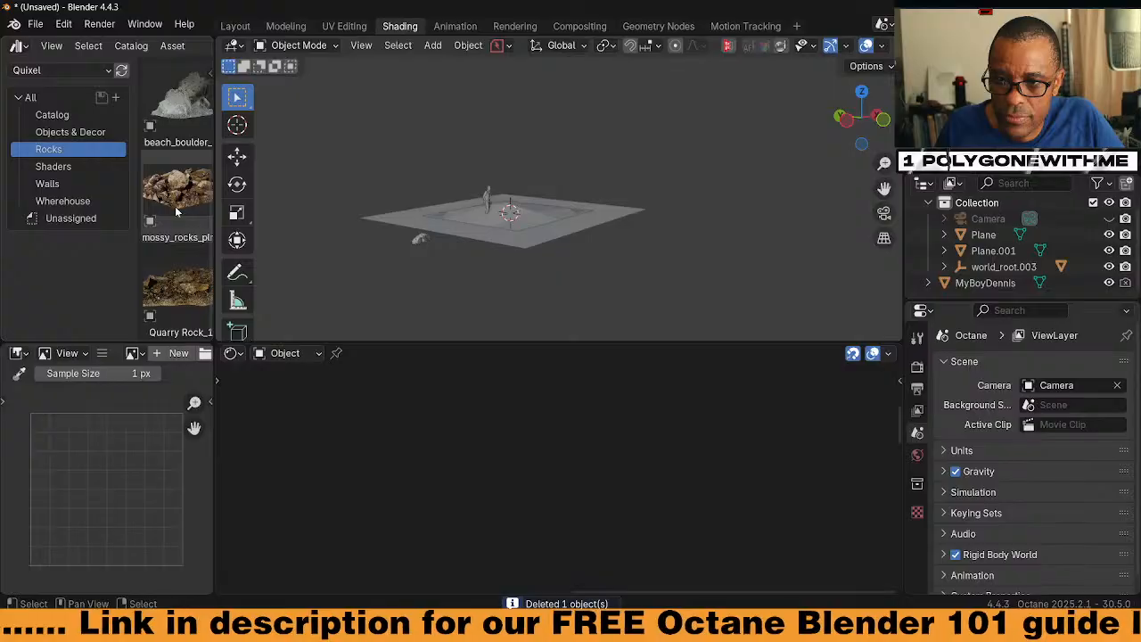
{"action": "scroll", "coordinate": [174, 211], "scroll_direction": "up", "scroll_amount": 2}
{"action": "scroll", "coordinate": [176, 212], "scroll_direction": "up", "scroll_amount": 2}
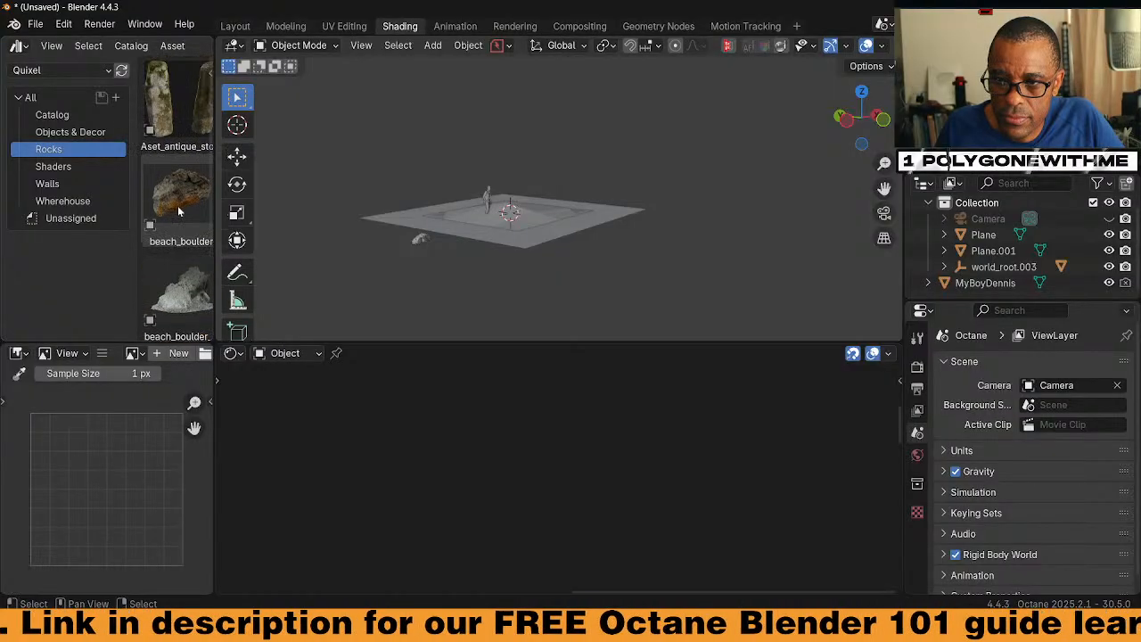
{"action": "left_click_drag", "start_coordinate": [177, 103], "coordinate": [348, 244]}
Stand the stone upright with a 90° X rotation plus a further X tilt
{"action": "middle_click_drag", "start_coordinate": [407, 261], "coordinate": [467, 255]}
{"action": "scroll", "coordinate": [466, 254], "scroll_direction": "up", "scroll_amount": 3}
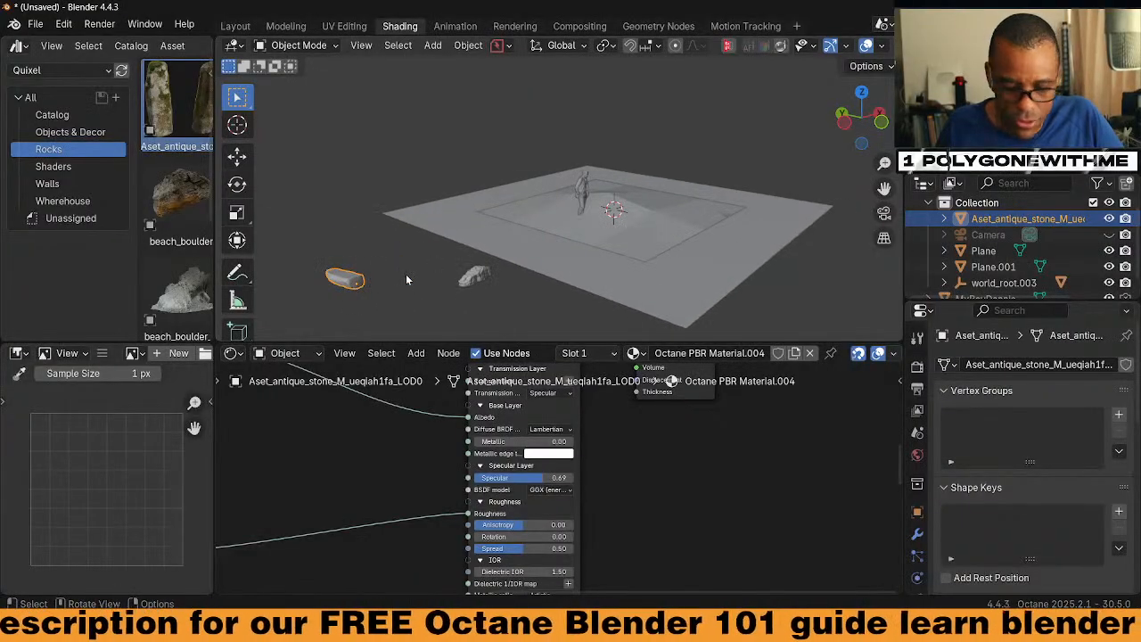
{"action": "type", "text": "rx90"}
{"action": "key", "text": "Return"}
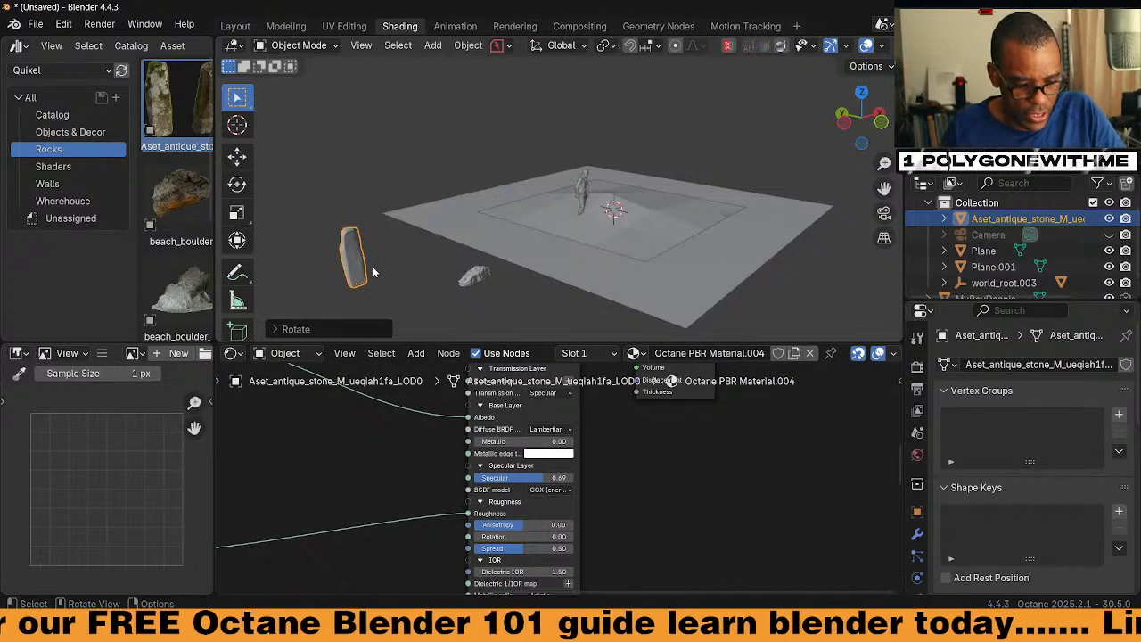
{"action": "key", "text": "r"}
{"action": "key", "text": "x"}
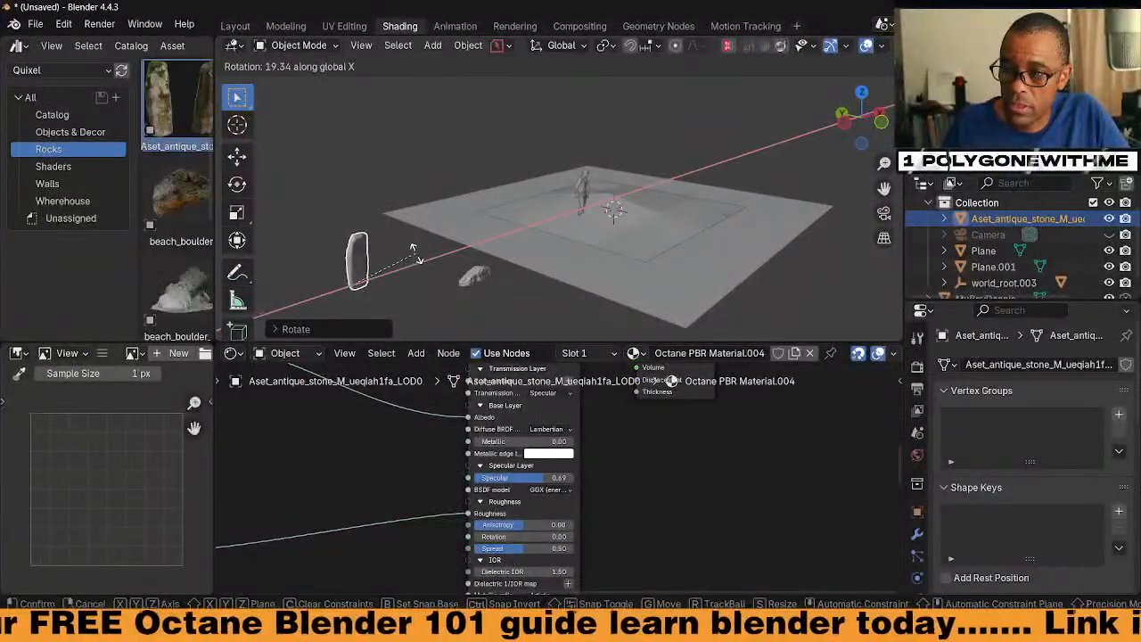
{"action": "left_click", "coordinate": [411, 274]}
From the front view, move the stone further to the right
{"action": "key", "text": "KP_1"}
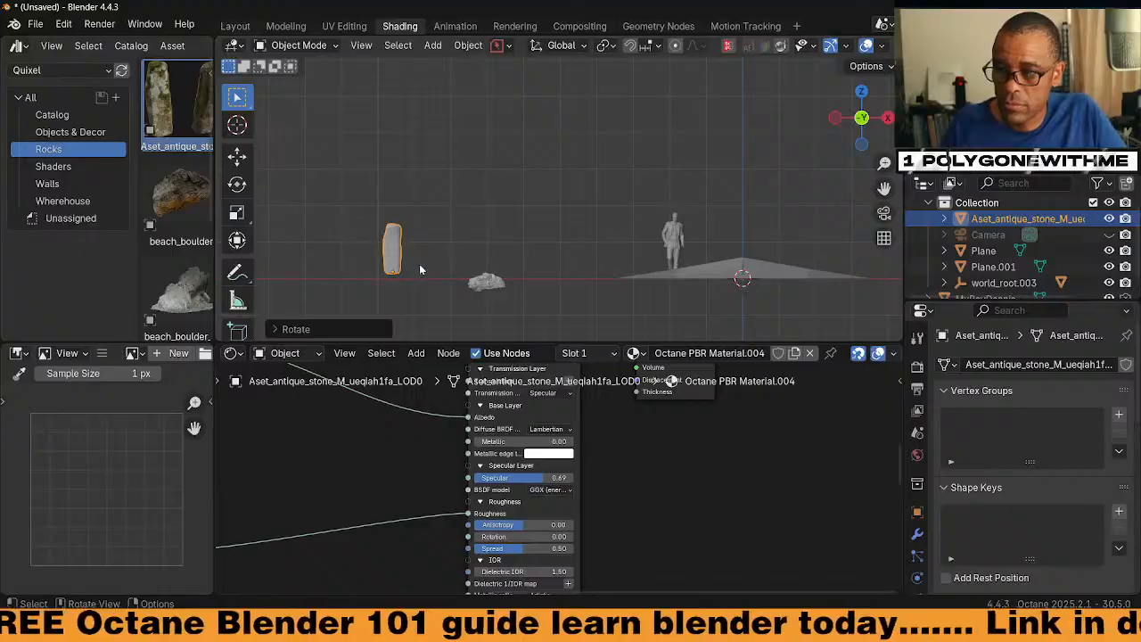
{"action": "scroll", "coordinate": [441, 265], "scroll_direction": "up", "scroll_amount": 3}
{"action": "scroll", "coordinate": [440, 270], "scroll_direction": "down", "scroll_amount": 2}
{"action": "middle_click_drag", "start_coordinate": [429, 272], "coordinate": [471, 245], "text": "shift"}
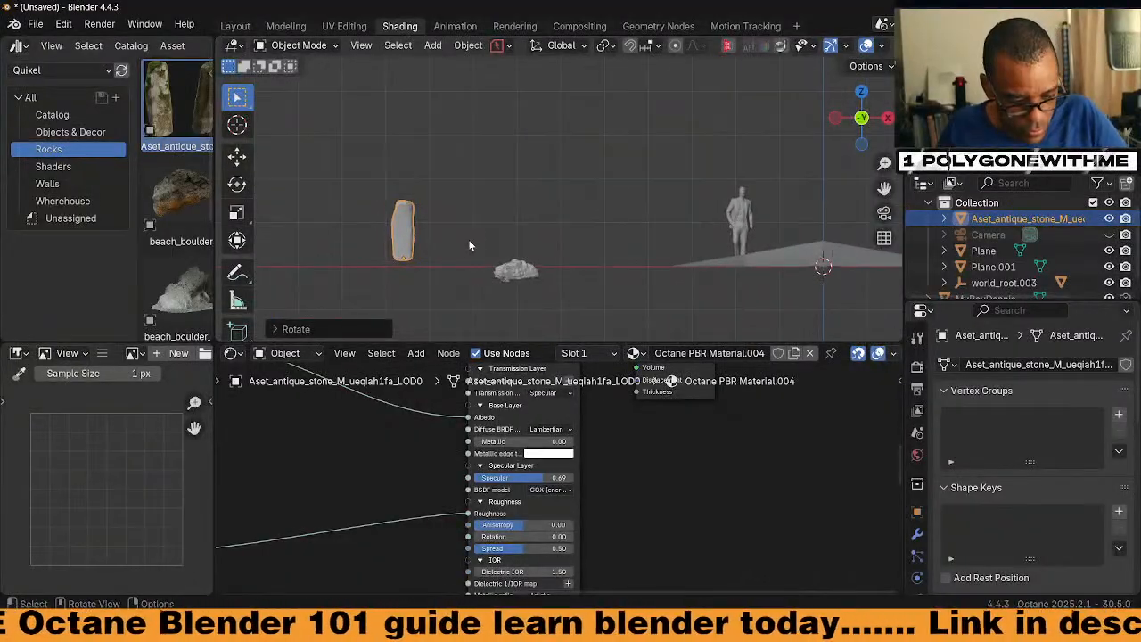
{"action": "key", "text": "g"}
{"action": "left_click", "coordinate": [526, 248]}
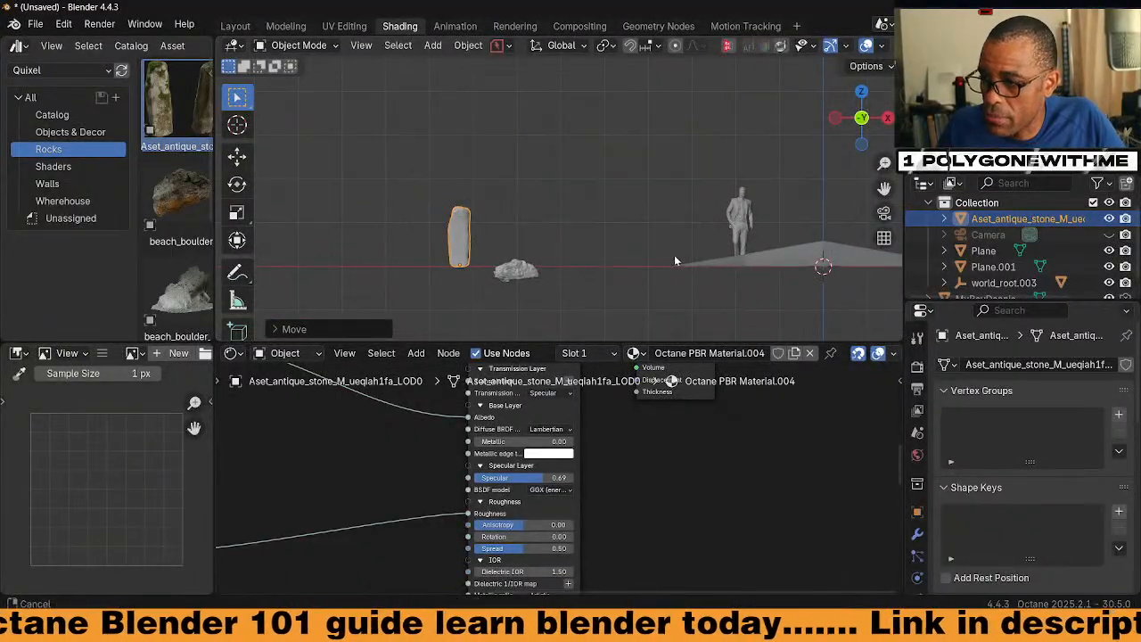
Enlarge the ground plane about 1.63 times, apply its scale, and return to Layout
{"action": "middle_click_drag", "start_coordinate": [674, 259], "coordinate": [594, 260]}
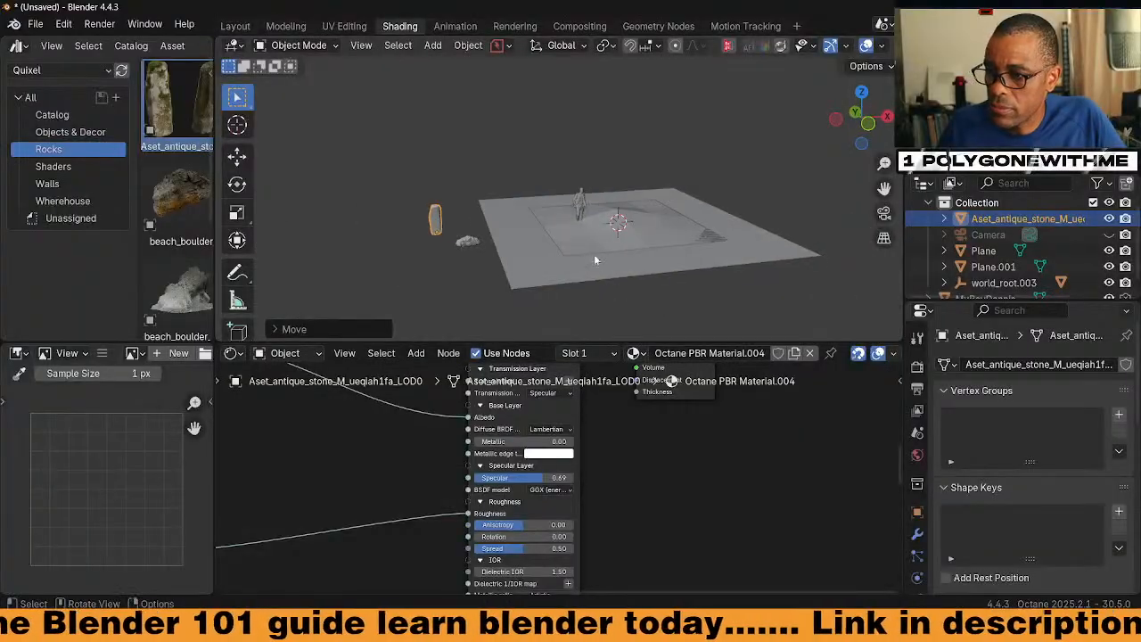
{"action": "left_click", "coordinate": [603, 246]}
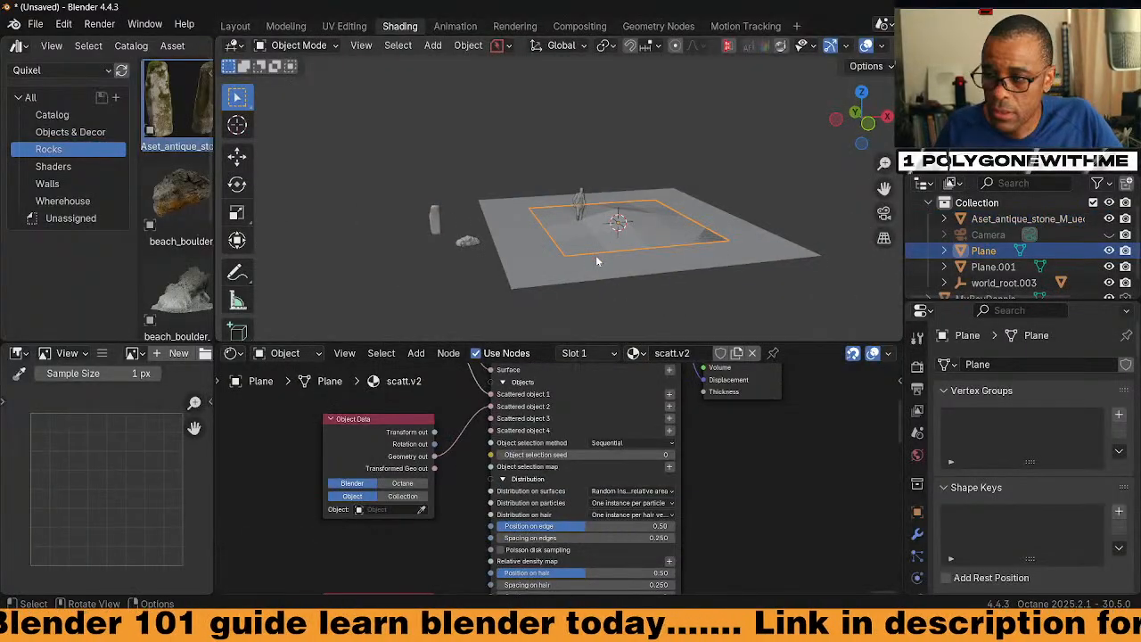
{"action": "key", "text": "s"}
{"action": "left_click", "coordinate": [614, 285]}
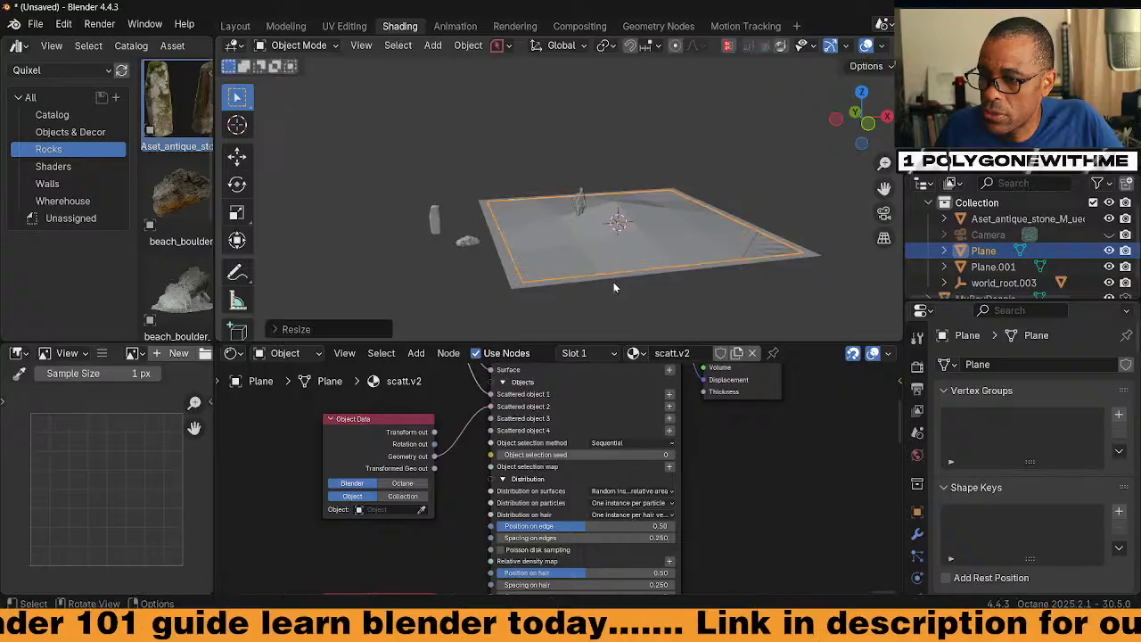
{"action": "key", "text": "ctrl+a"}
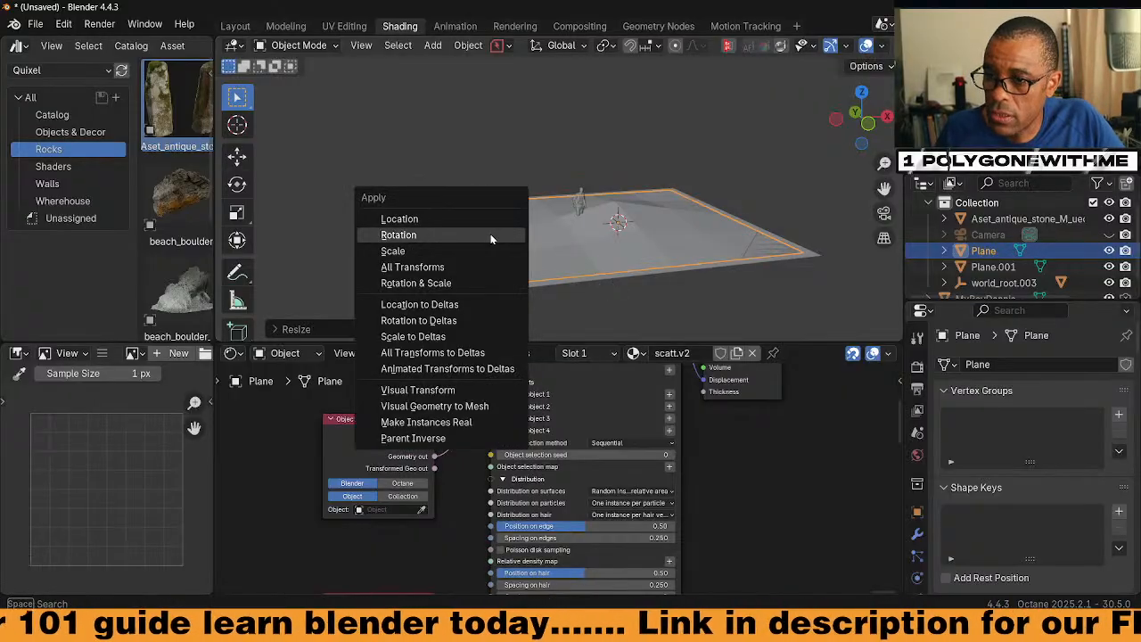
{"action": "left_click", "coordinate": [487, 246]}
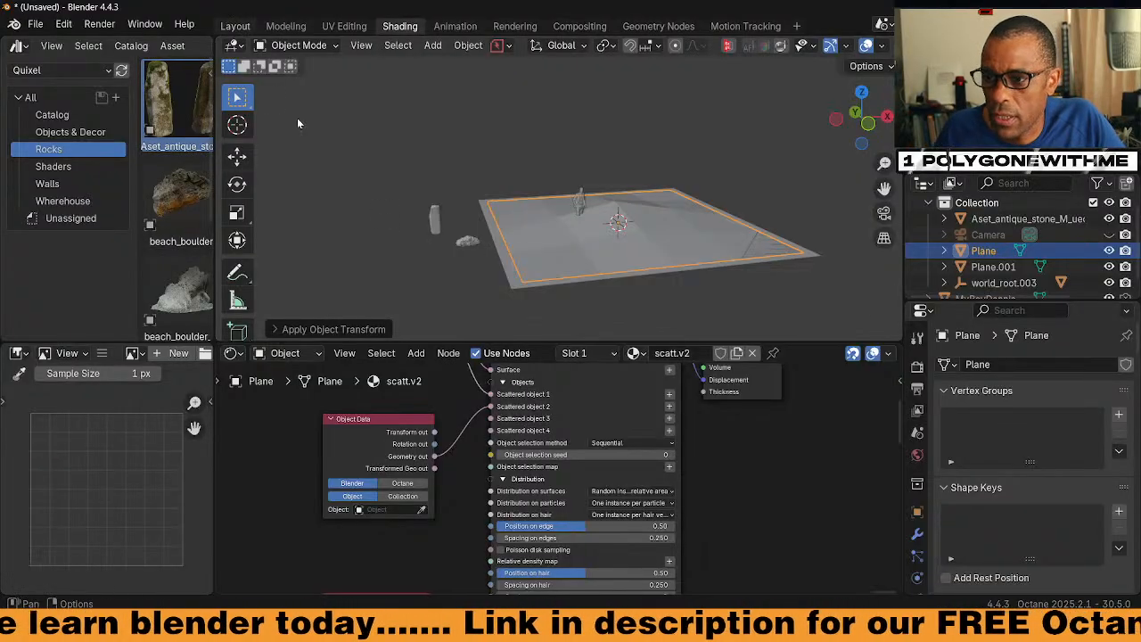
{"action": "left_click", "coordinate": [236, 26]}
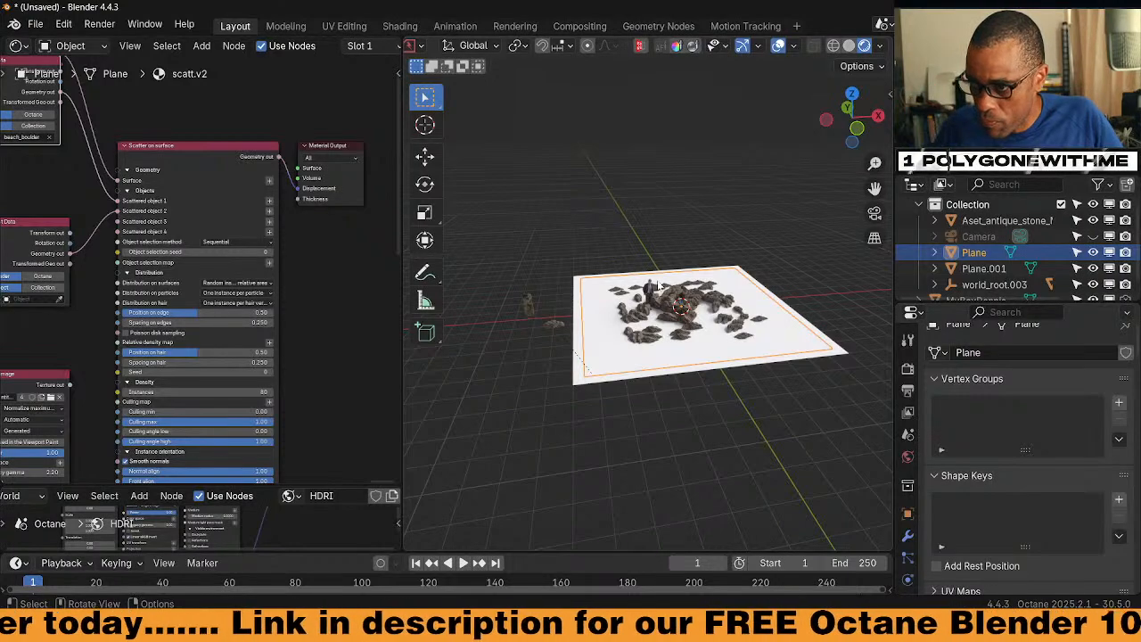
Set the antique stone as the scattered object in the plane's Object Data node
{"action": "left_click", "coordinate": [534, 306]}
{"action": "left_click", "coordinate": [595, 337]}
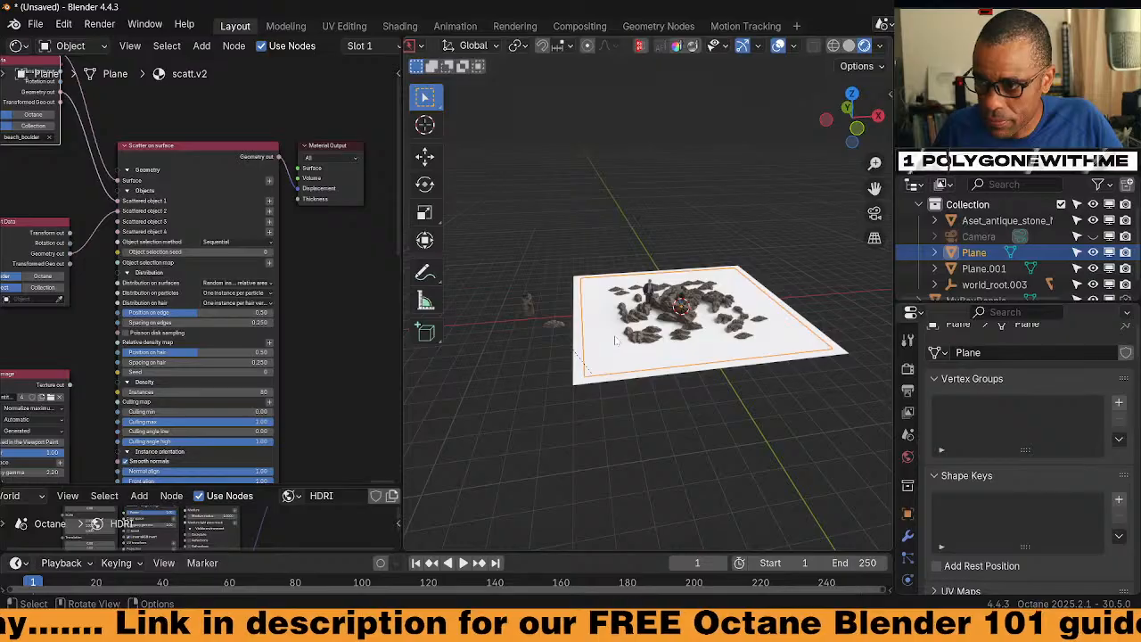
{"action": "scroll", "coordinate": [137, 247], "scroll_direction": "up", "scroll_amount": 3}
{"action": "left_click_drag", "start_coordinate": [136, 247], "coordinate": [127, 181]}
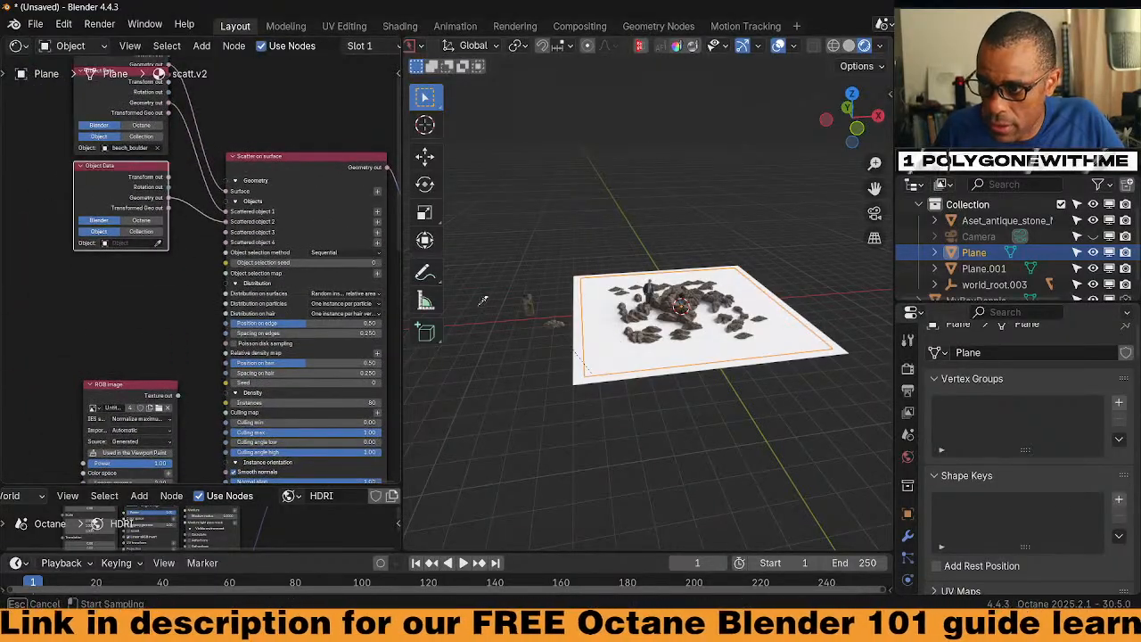
{"action": "left_click", "coordinate": [533, 306]}
Apply the stone's transform so the scattered copies stand upright
{"action": "scroll", "coordinate": [691, 406], "scroll_direction": "up", "scroll_amount": 2}
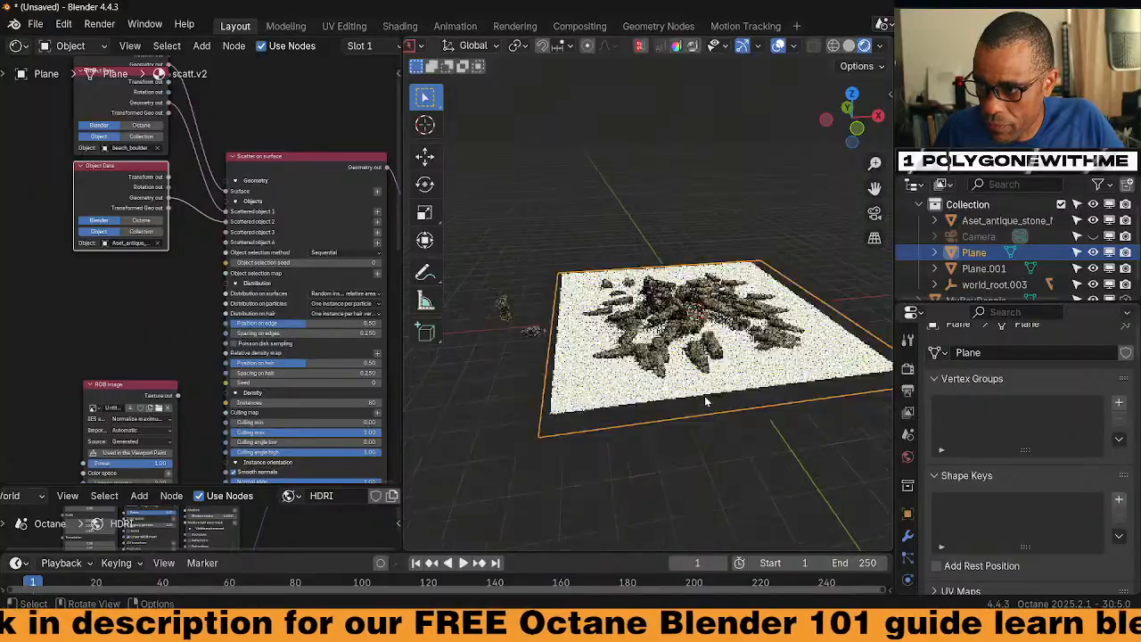
{"action": "scroll", "coordinate": [704, 402], "scroll_direction": "up", "scroll_amount": 3}
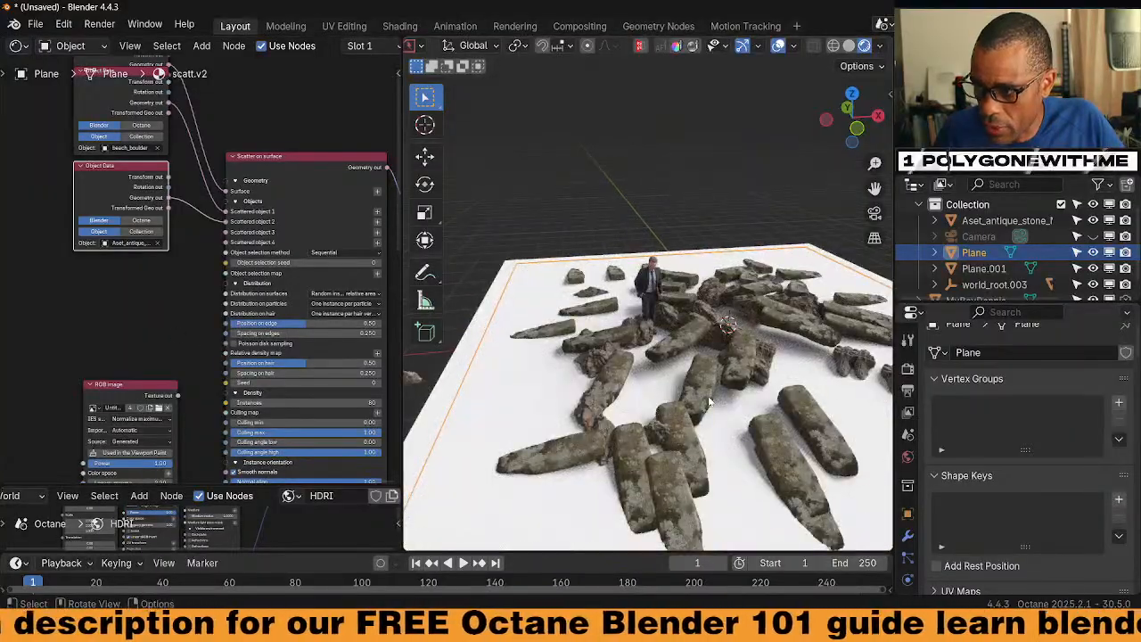
{"action": "scroll", "coordinate": [710, 402], "scroll_direction": "down", "scroll_amount": 1}
{"action": "middle_click_drag", "start_coordinate": [743, 420], "coordinate": [575, 375]}
{"action": "left_click", "coordinate": [473, 274]}
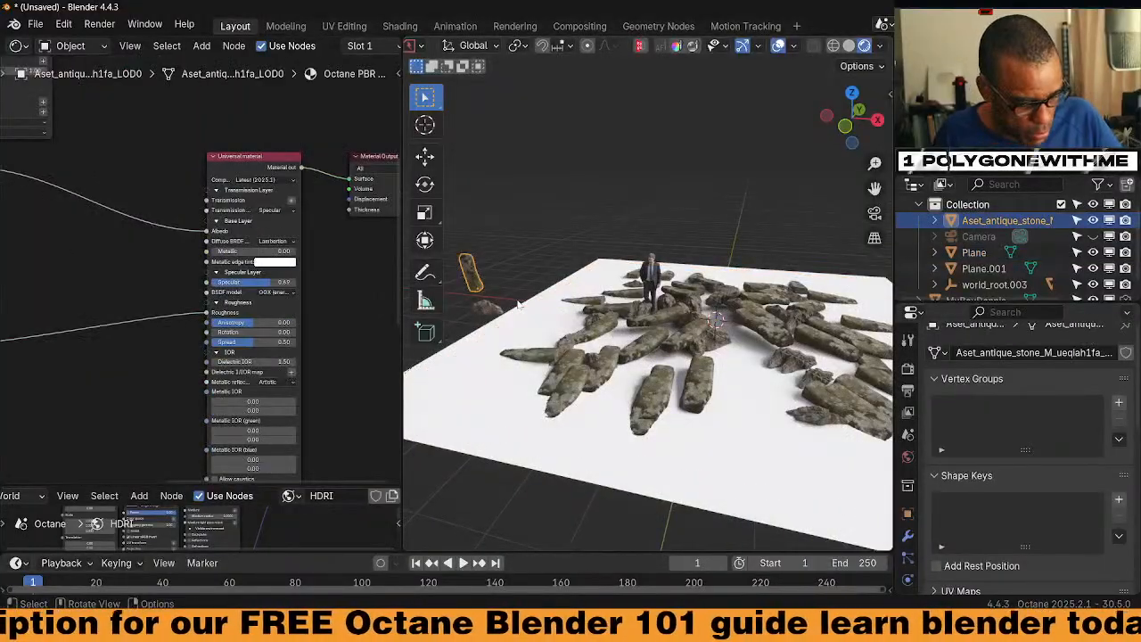
{"action": "key", "text": "ctrl+a"}
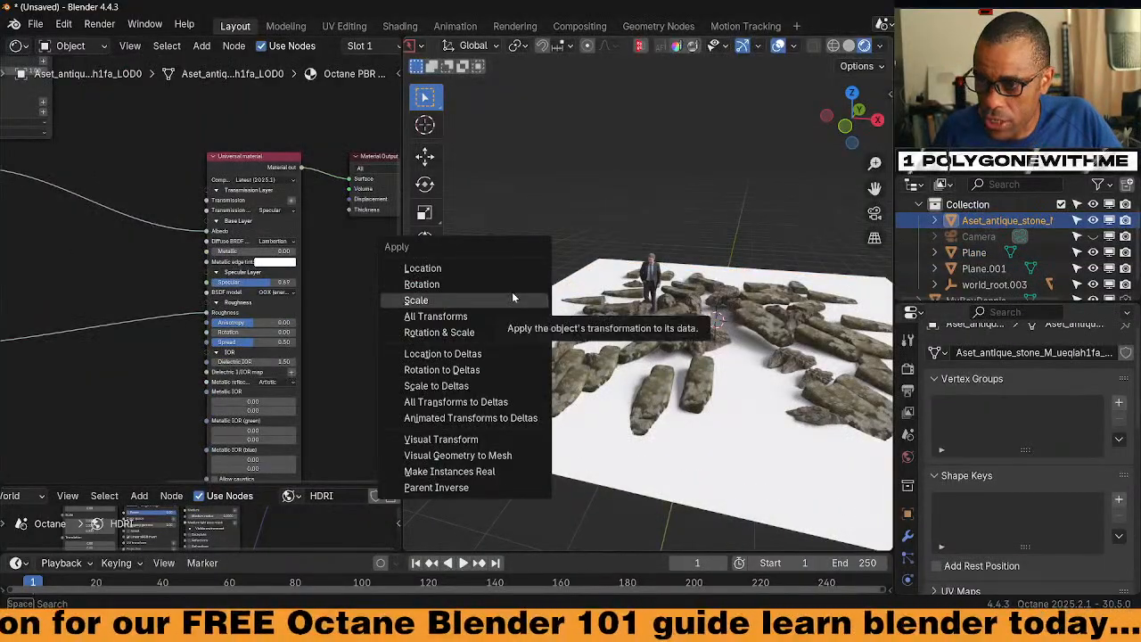
{"action": "left_click", "coordinate": [517, 299]}
{"action": "scroll", "coordinate": [673, 378], "scroll_direction": "down", "scroll_amount": 3}
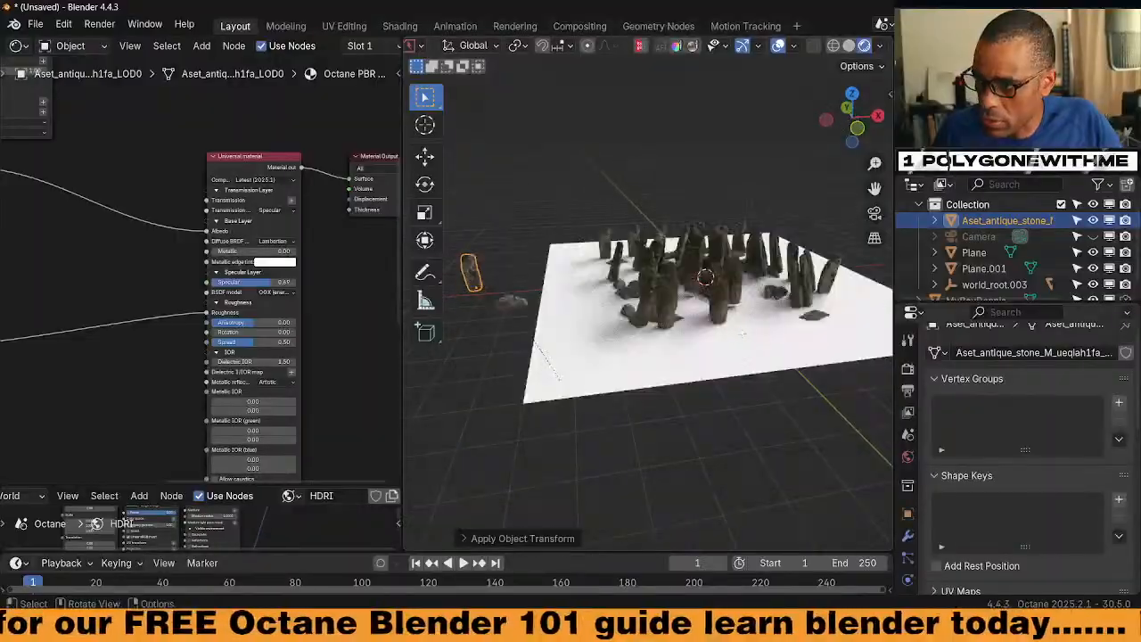
{"action": "middle_click_drag", "start_coordinate": [620, 368], "coordinate": [684, 386]}
{"action": "scroll", "coordinate": [670, 379], "scroll_direction": "up", "scroll_amount": 2}
{"action": "scroll", "coordinate": [670, 379], "scroll_direction": "up", "scroll_amount": 3}
{"action": "scroll", "coordinate": [649, 405], "scroll_direction": "up", "scroll_amount": 4}
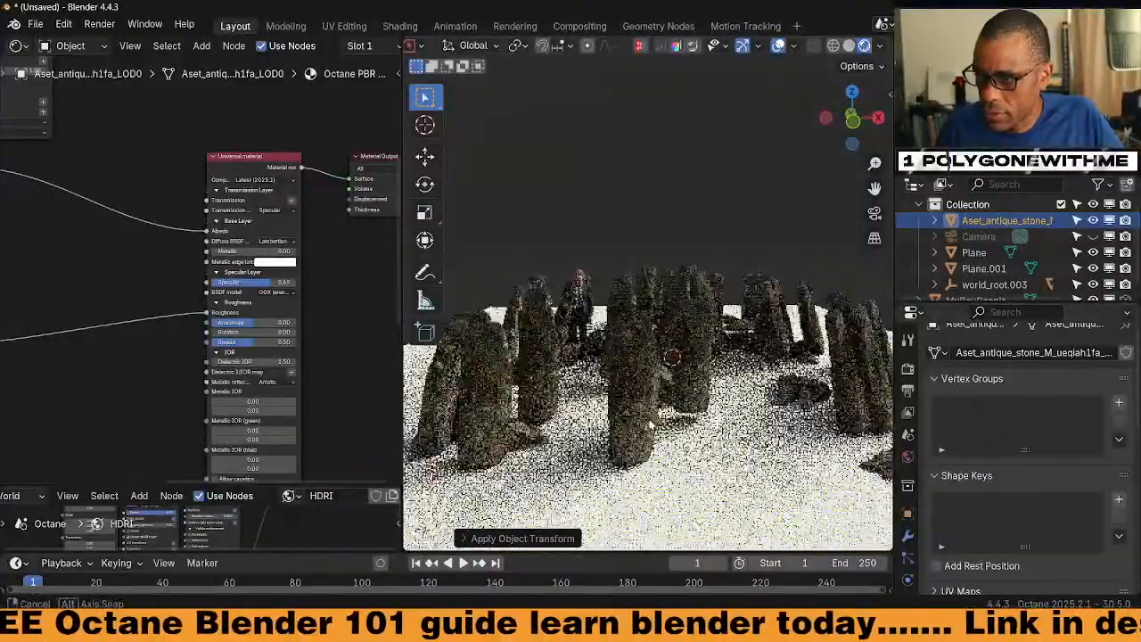
{"action": "middle_click_drag", "start_coordinate": [654, 427], "coordinate": [758, 340]}
{"action": "scroll", "coordinate": [648, 371], "scroll_direction": "down", "scroll_amount": 4}
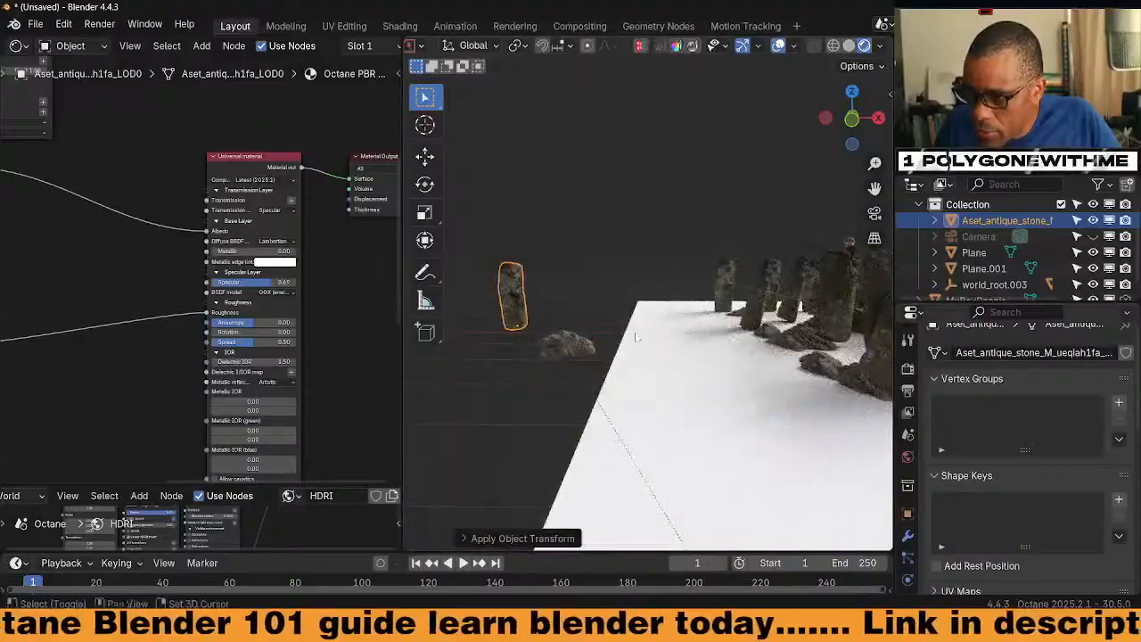
Raise the tall stone's mesh along Z in Edit Mode, then return to Object Mode
{"action": "left_click", "coordinate": [510, 322]}
{"action": "scroll", "coordinate": [509, 321], "scroll_direction": "up", "scroll_amount": 3}
{"action": "middle_click_drag", "start_coordinate": [510, 322], "coordinate": [576, 315], "text": "shift"}
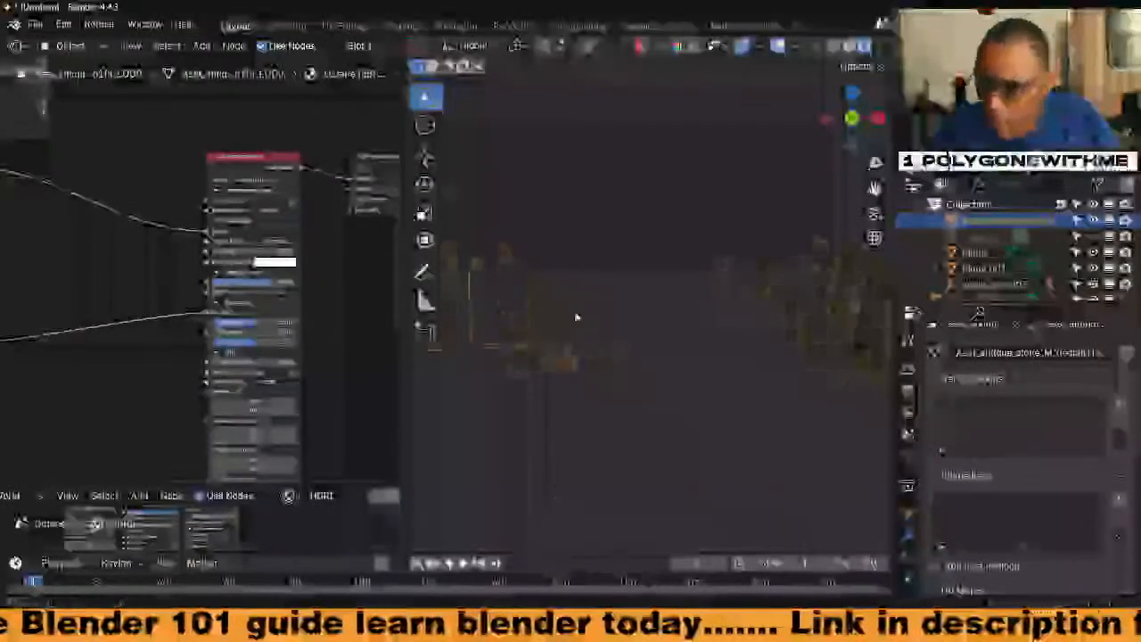
{"action": "scroll", "coordinate": [542, 337], "scroll_direction": "up", "scroll_amount": 2}
{"action": "middle_click_drag", "start_coordinate": [509, 354], "coordinate": [598, 369], "text": "shift"}
{"action": "key", "text": "Tab"}
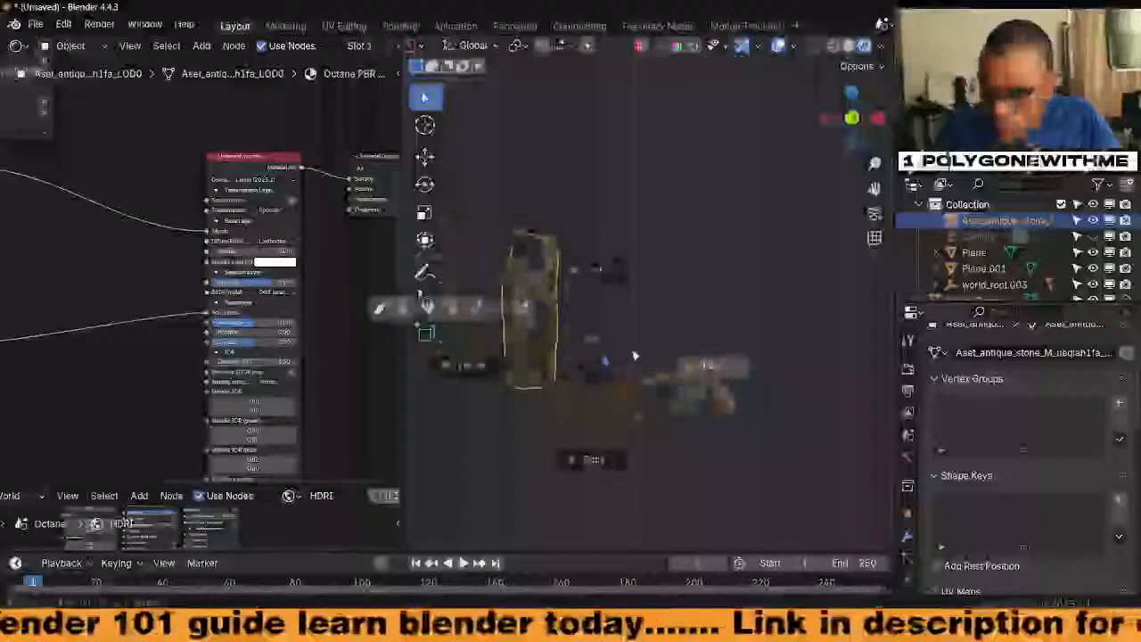
{"action": "left_click", "coordinate": [636, 356]}
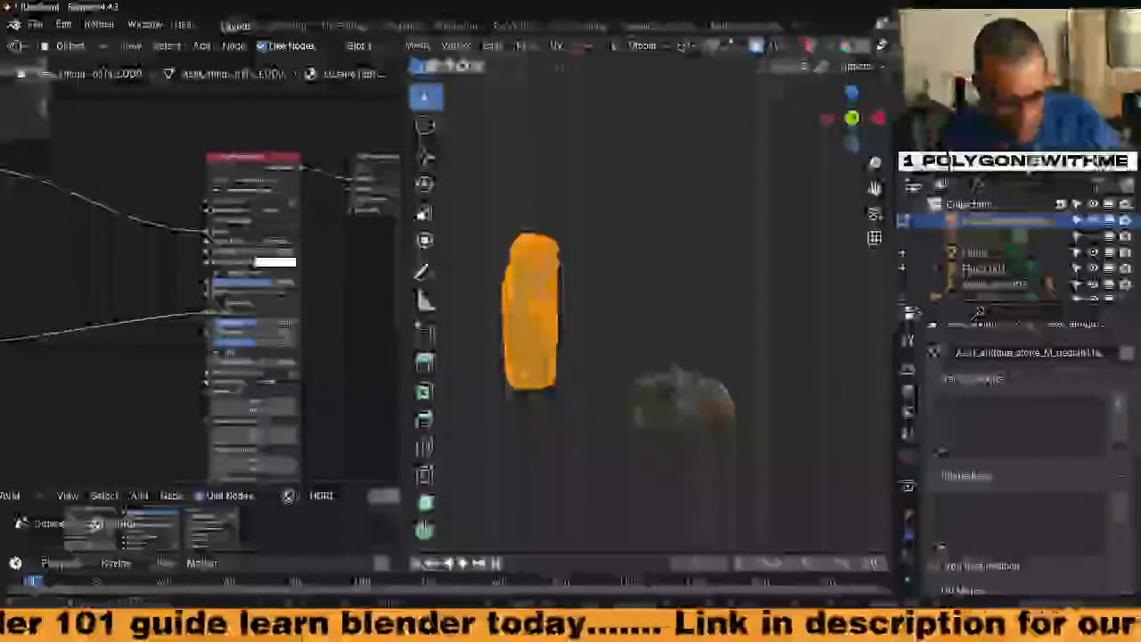
{"action": "key", "text": "g"}
{"action": "key", "text": "z"}
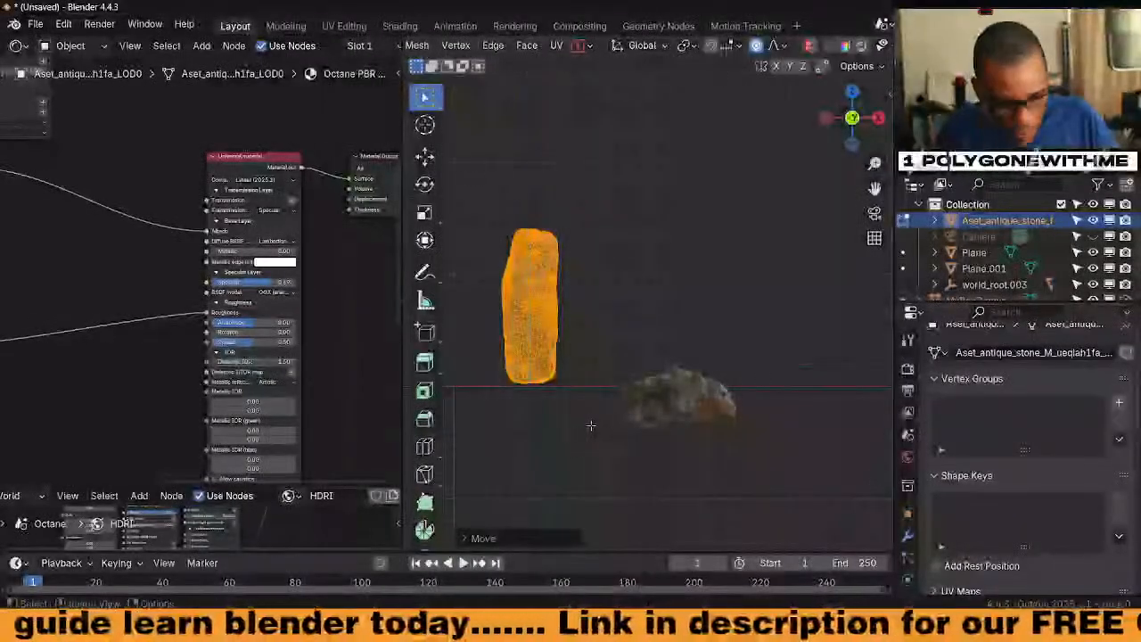
{"action": "key", "text": "Tab"}
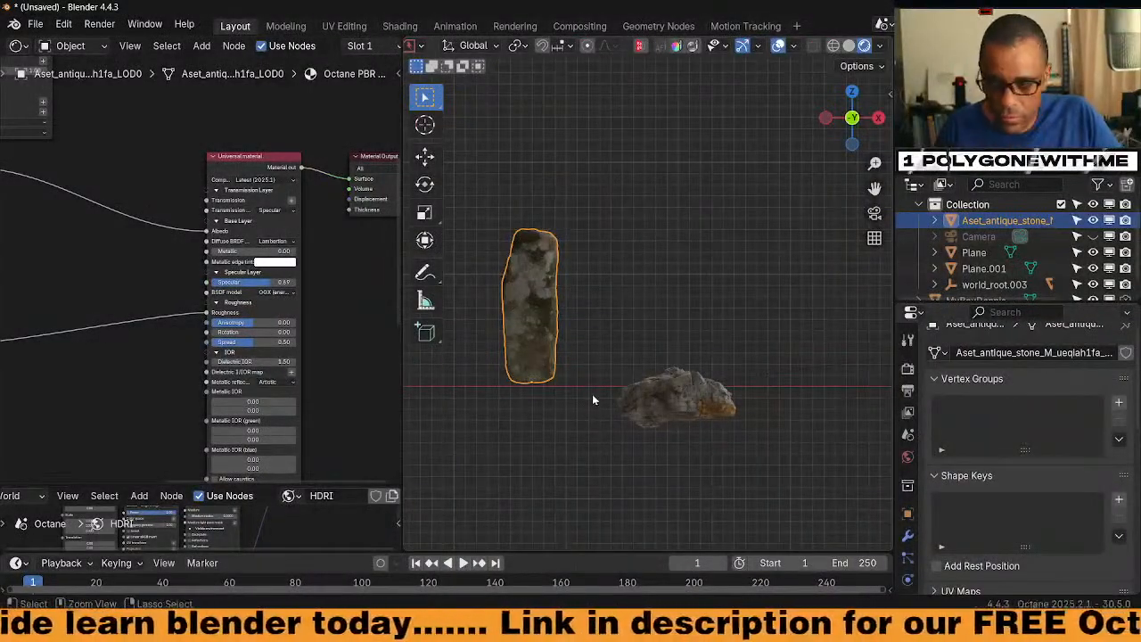
Select the ground Plane and set the Scatter on surface node's Instances to 74
{"action": "scroll", "coordinate": [749, 421], "scroll_direction": "down", "scroll_amount": 9}
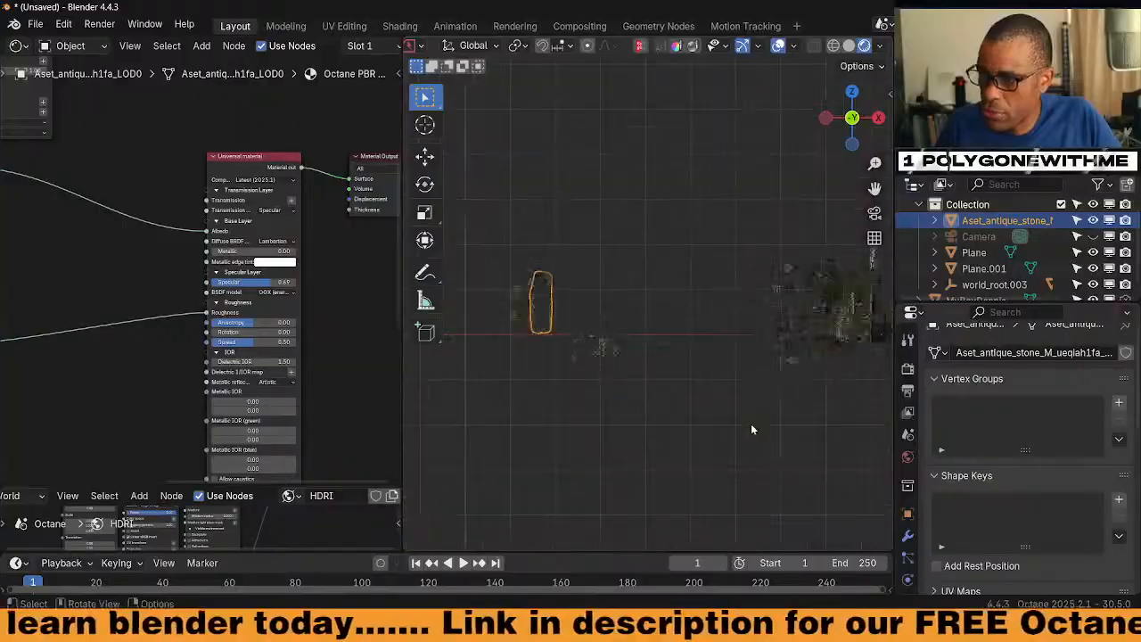
{"action": "middle_click_drag", "start_coordinate": [792, 372], "coordinate": [649, 377]}
{"action": "scroll", "coordinate": [654, 346], "scroll_direction": "up", "scroll_amount": 2}
{"action": "middle_click_drag", "start_coordinate": [155, 314], "coordinate": [89, 250]}
{"action": "left_click", "coordinate": [662, 379]}
{"action": "scroll", "coordinate": [119, 304], "scroll_direction": "up", "scroll_amount": 1}
{"action": "middle_click_drag", "start_coordinate": [321, 374], "coordinate": [309, 299]}
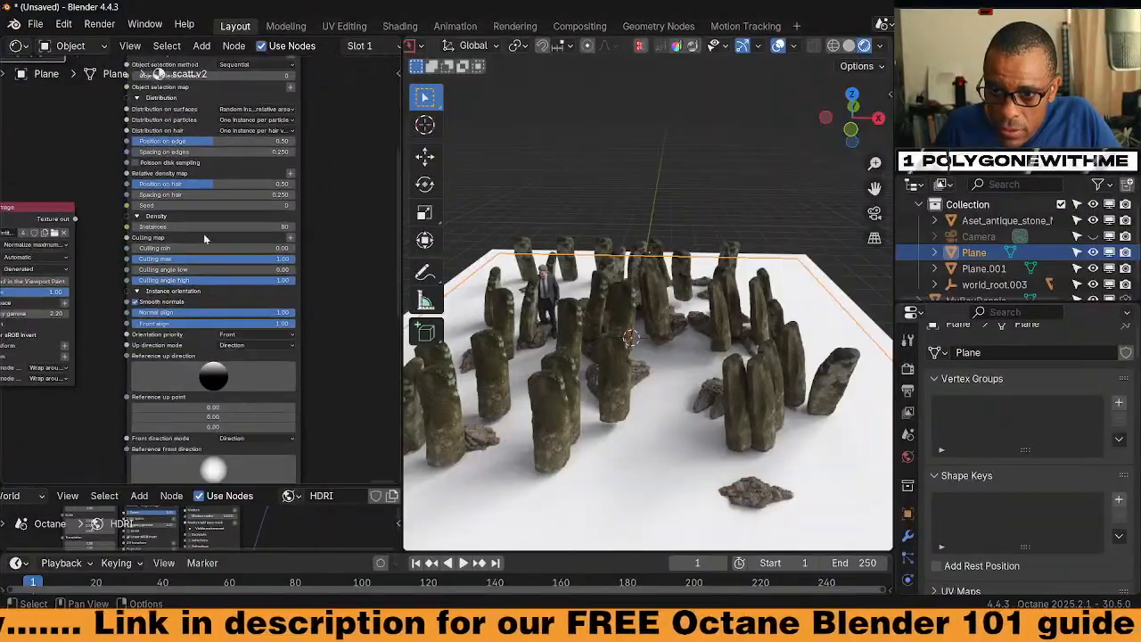
{"action": "mouse_move", "coordinate": [214, 227]}
{"action": "left_mouse_down"}
{"action": "mouse_move", "coordinate": [229, 227]}
{"action": "mouse_move", "coordinate": [194, 228]}
{"action": "mouse_move", "coordinate": [321, 227]}
{"action": "mouse_move", "coordinate": [201, 227]}
{"action": "mouse_move", "coordinate": [220, 227]}
{"action": "left_mouse_up"}
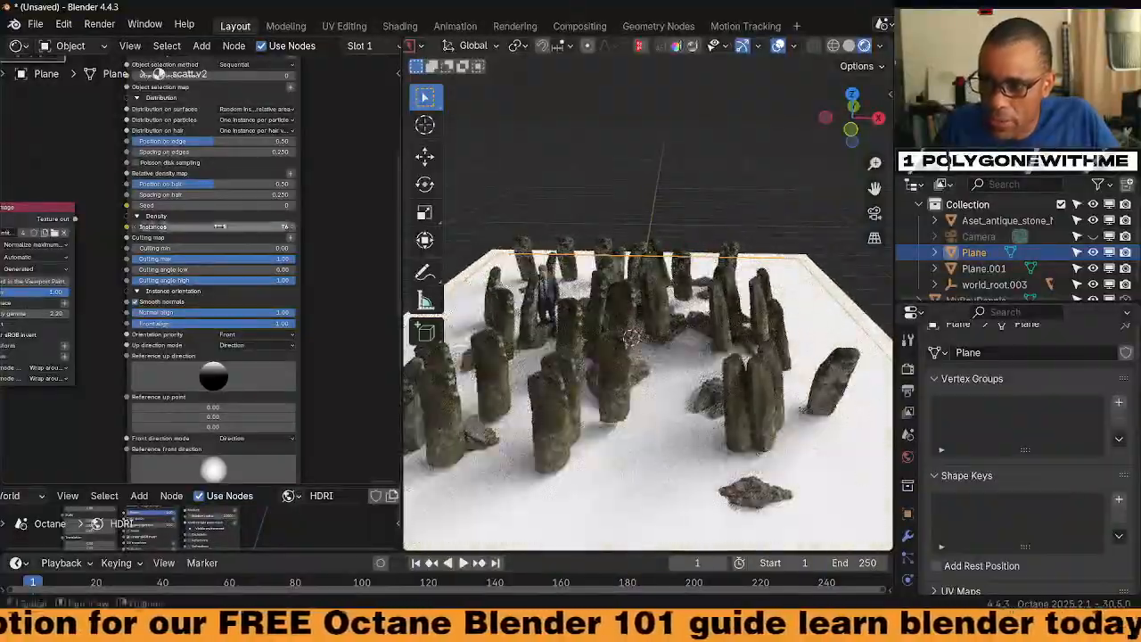
{"action": "middle_click_drag", "start_coordinate": [331, 111], "coordinate": [360, 243]}
{"action": "middle_click_drag", "start_coordinate": [115, 232], "coordinate": [157, 281]}
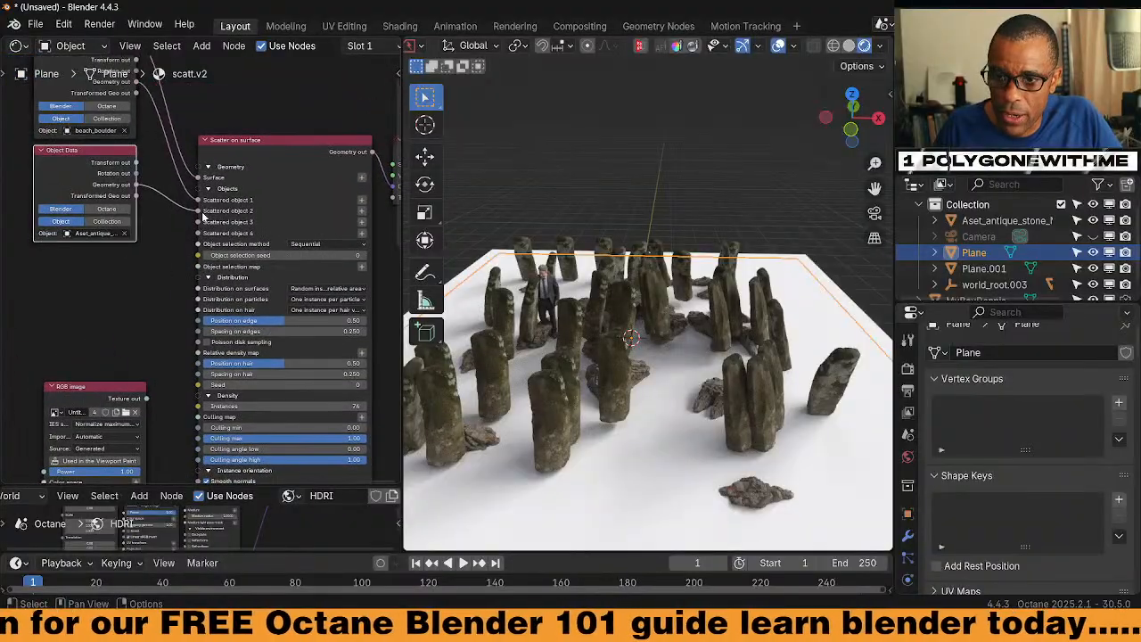
{"action": "left_click", "coordinate": [199, 217]}
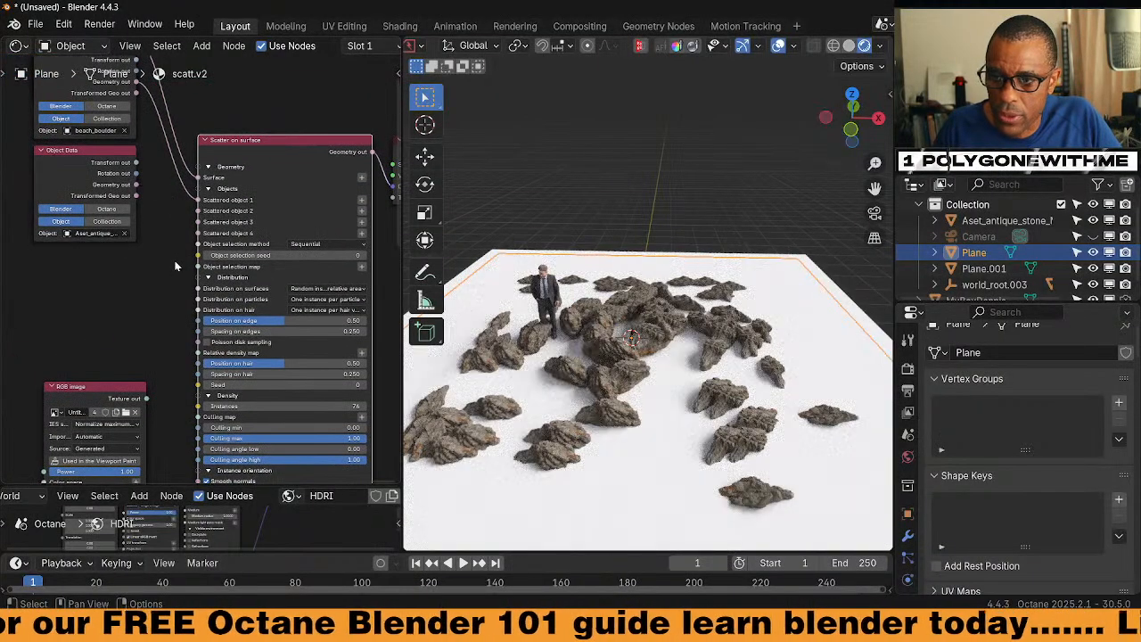
{"action": "middle_click_drag", "start_coordinate": [144, 302], "coordinate": [112, 280]}
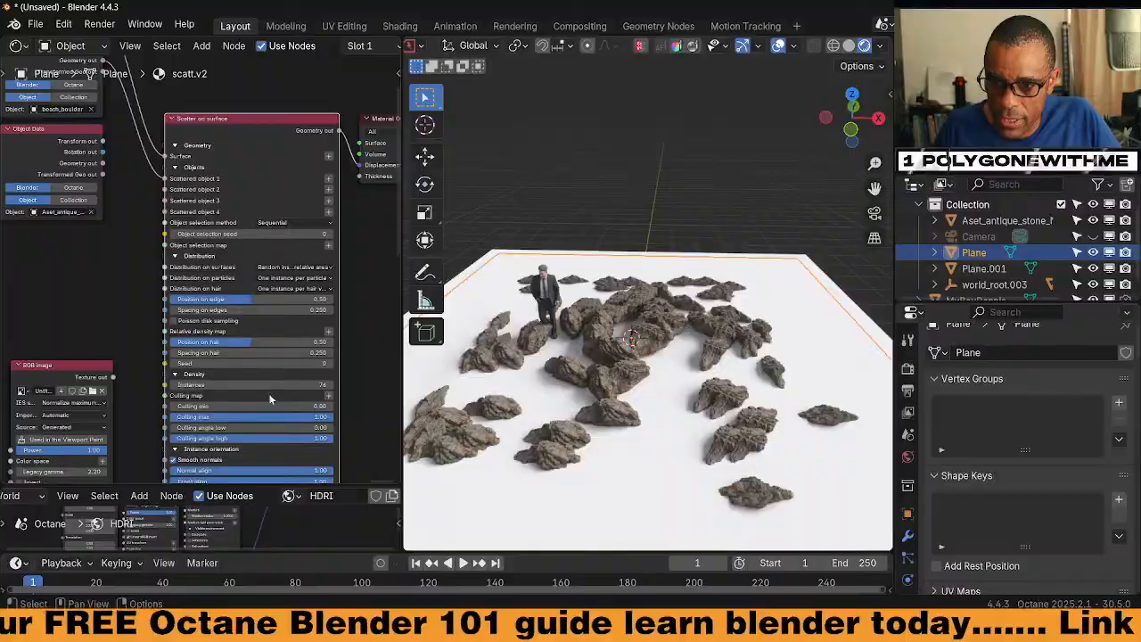
{"action": "mouse_move", "coordinate": [251, 385]}
{"action": "left_mouse_down"}
{"action": "mouse_move", "coordinate": [211, 385]}
{"action": "mouse_move", "coordinate": [325, 385]}
{"action": "mouse_move", "coordinate": [216, 385]}
{"action": "mouse_move", "coordinate": [234, 386]}
{"action": "left_mouse_up"}
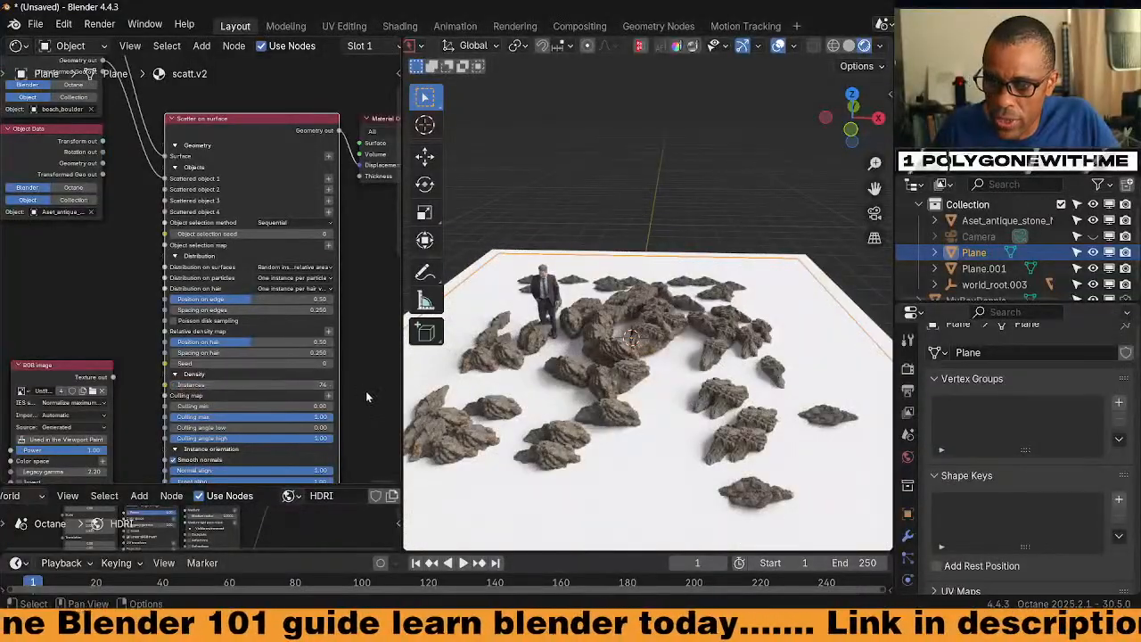
Raise the scattered instances' maximum Z rotation from 0 to 124°
{"action": "middle_click_drag", "start_coordinate": [330, 448], "coordinate": [318, 347]}
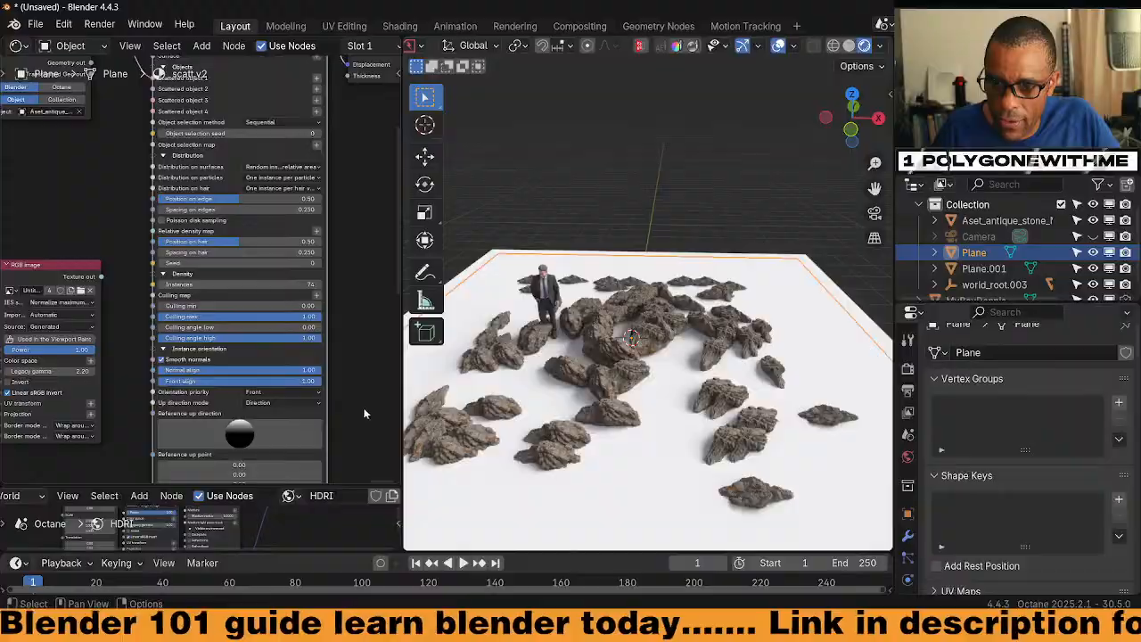
{"action": "middle_click_drag", "start_coordinate": [365, 413], "coordinate": [350, 272]}
{"action": "middle_click_drag", "start_coordinate": [302, 453], "coordinate": [305, 335]}
{"action": "left_click_drag", "start_coordinate": [230, 423], "coordinate": [55, 446]}
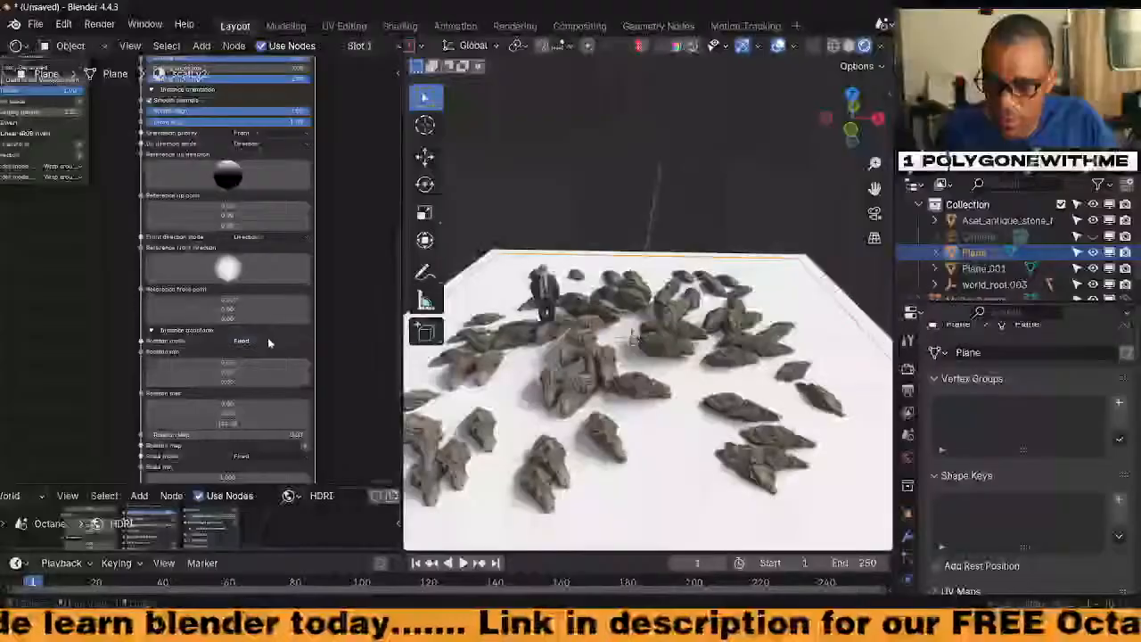
Set the instance Rotation mode to Randomized with coupled axes
{"action": "left_click", "coordinate": [268, 341]}
{"action": "left_click", "coordinate": [285, 372]}
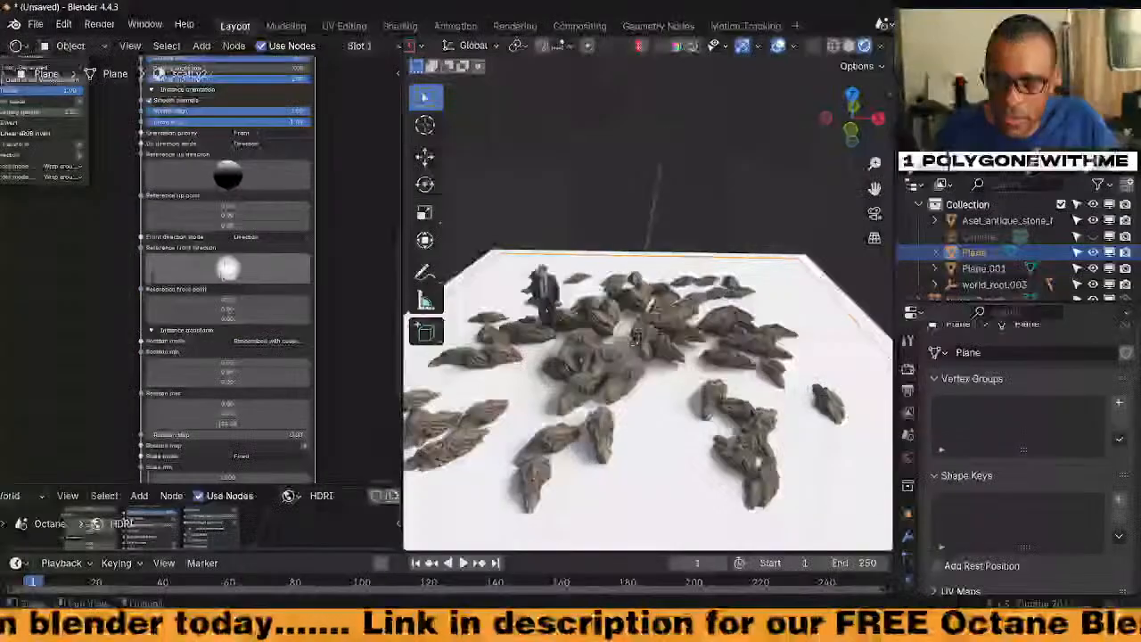
{"action": "middle_click_drag", "start_coordinate": [267, 217], "coordinate": [253, 326]}
{"action": "middle_click_drag", "start_coordinate": [279, 366], "coordinate": [295, 229]}
{"action": "middle_click_drag", "start_coordinate": [305, 411], "coordinate": [274, 256]}
Try the Scale mode options, then settle on Fixed with Scale max reset to 1
{"action": "left_click", "coordinate": [245, 272]}
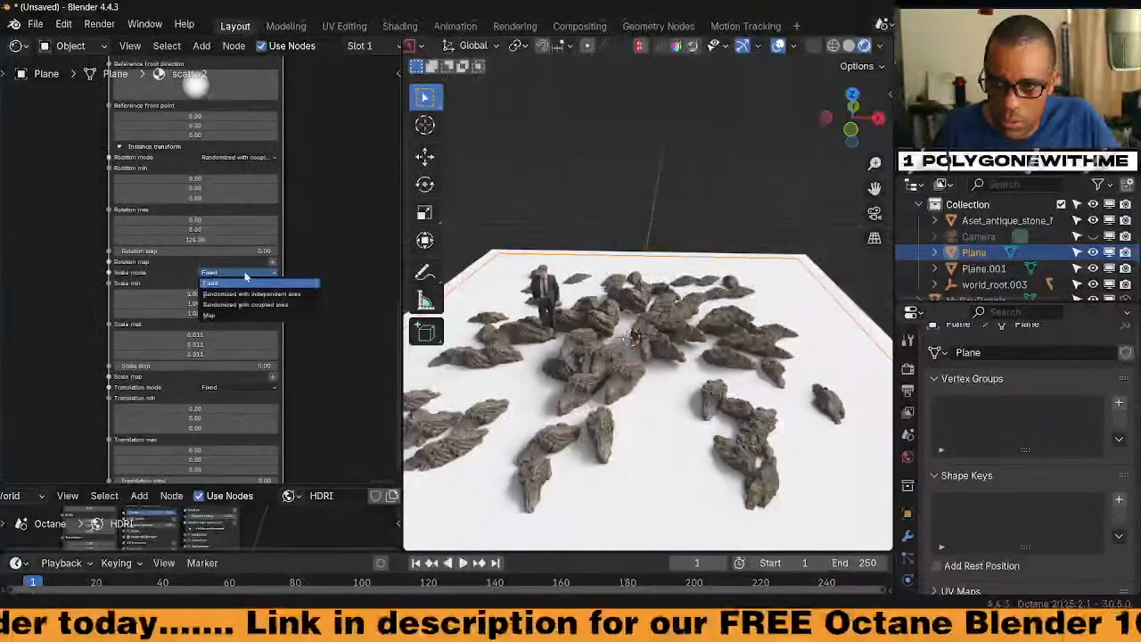
{"action": "left_click", "coordinate": [223, 296]}
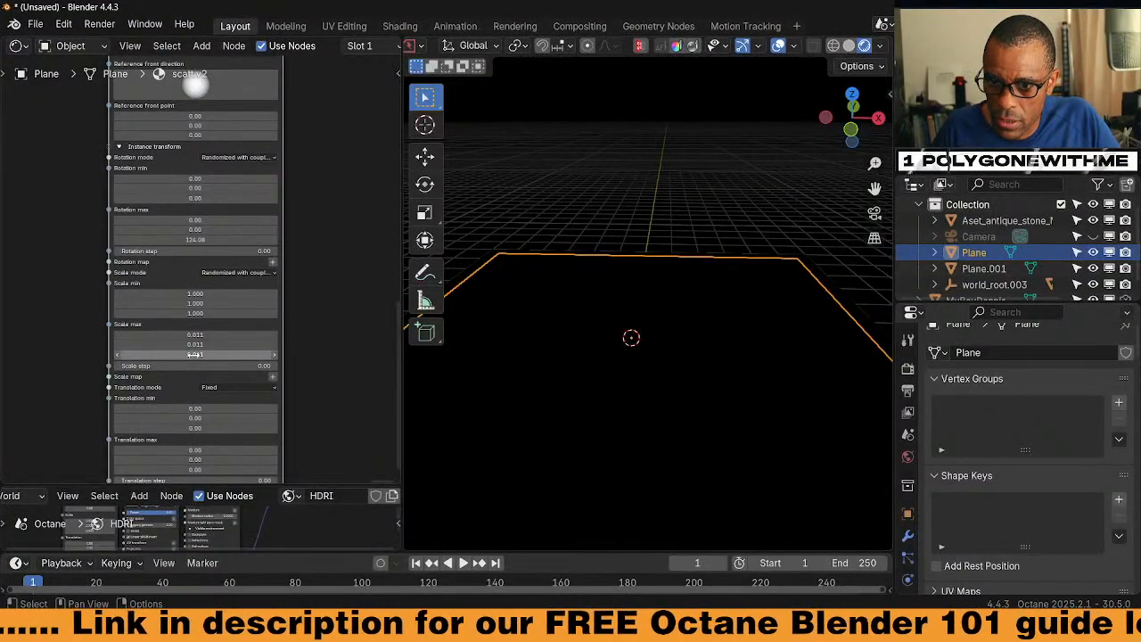
{"action": "left_click_drag", "start_coordinate": [195, 355], "coordinate": [194, 336]}
{"action": "left_click", "coordinate": [265, 273]}
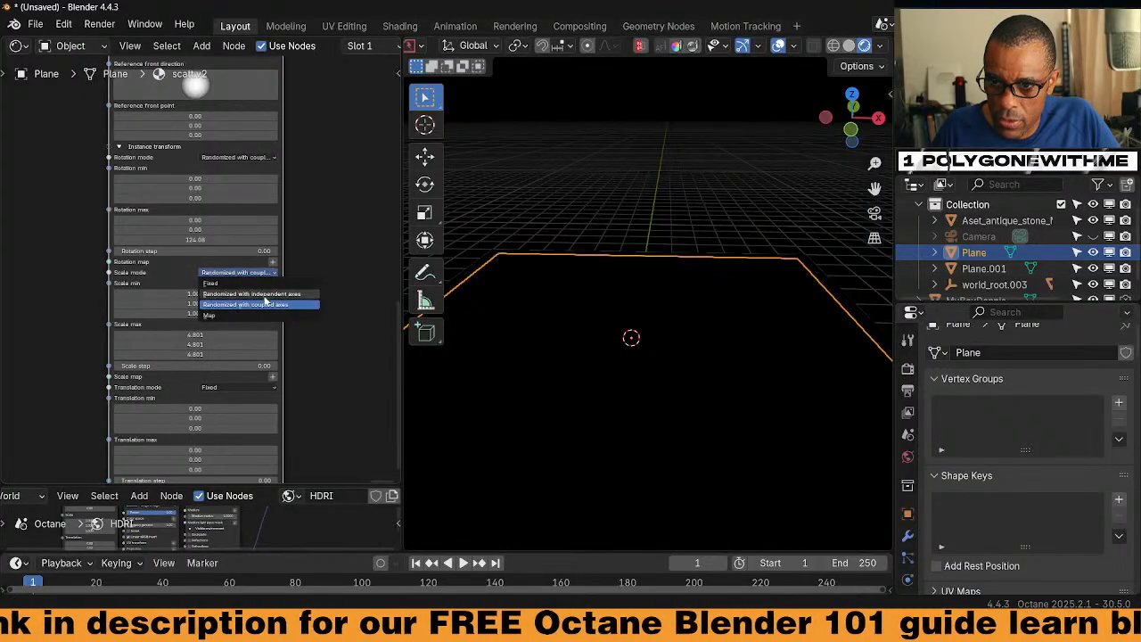
{"action": "left_click", "coordinate": [262, 301]}
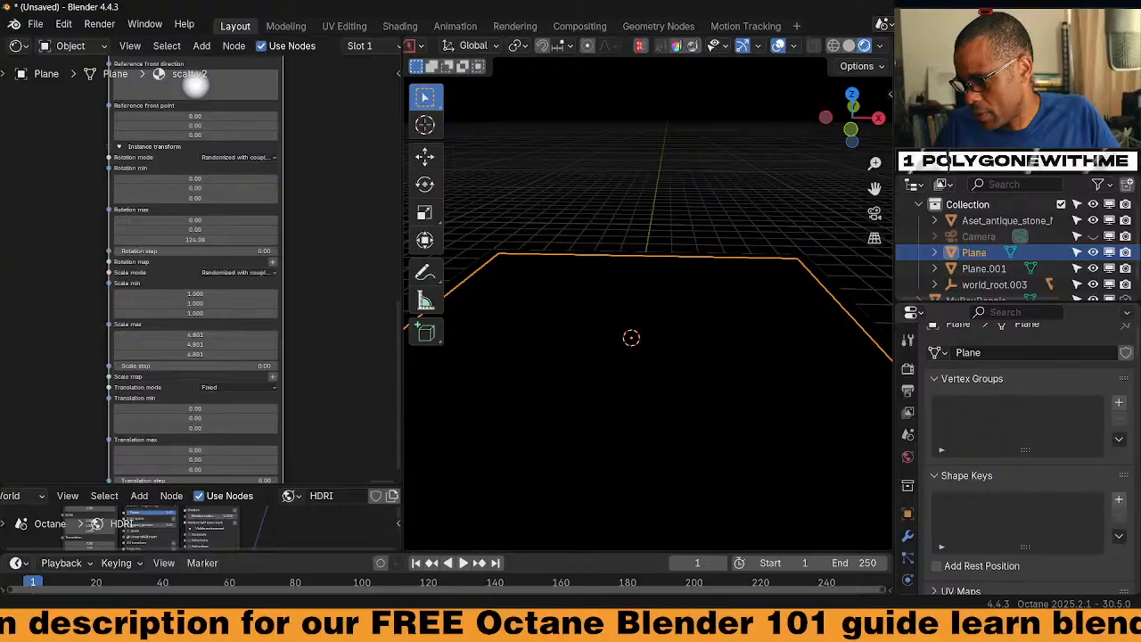
{"action": "left_click", "coordinate": [985, 626]}
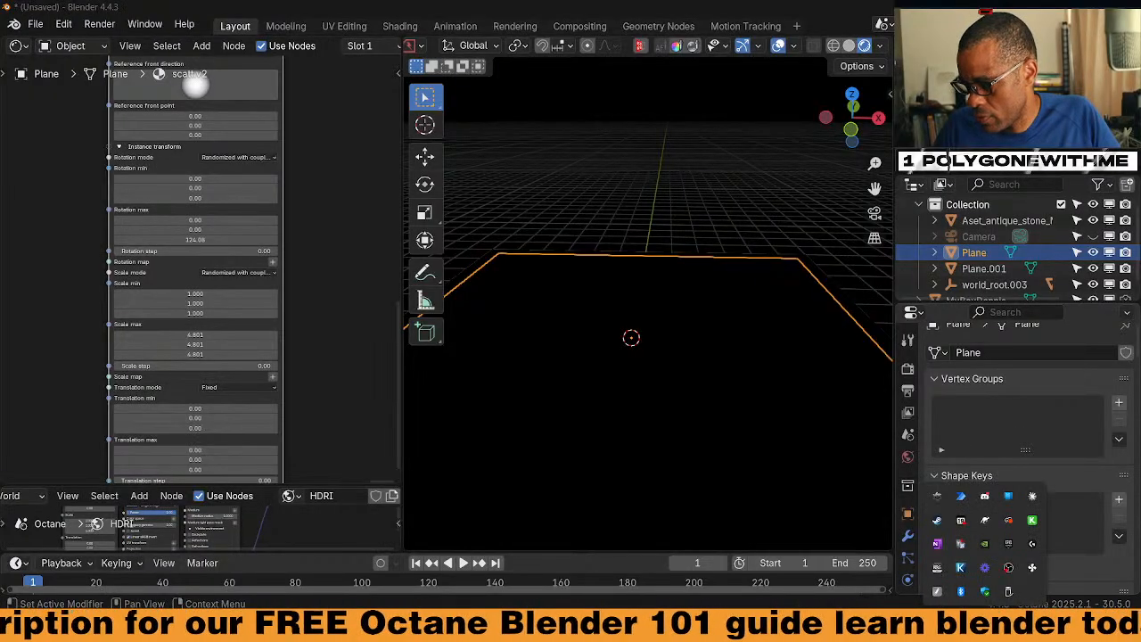
{"action": "left_click", "coordinate": [236, 272]}
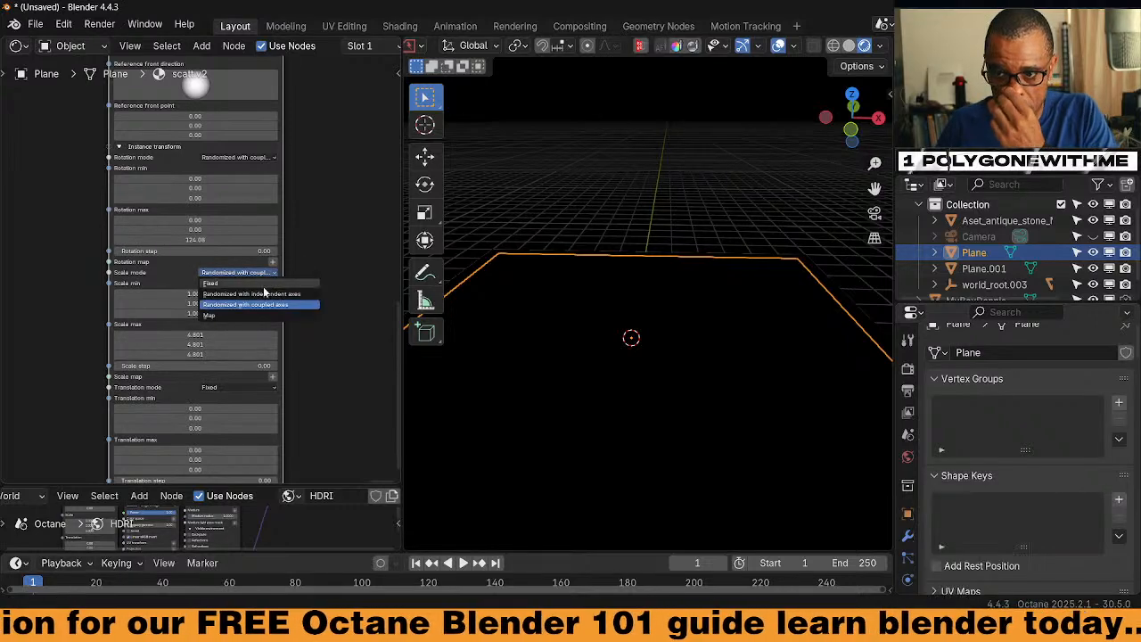
{"action": "left_click", "coordinate": [261, 299]}
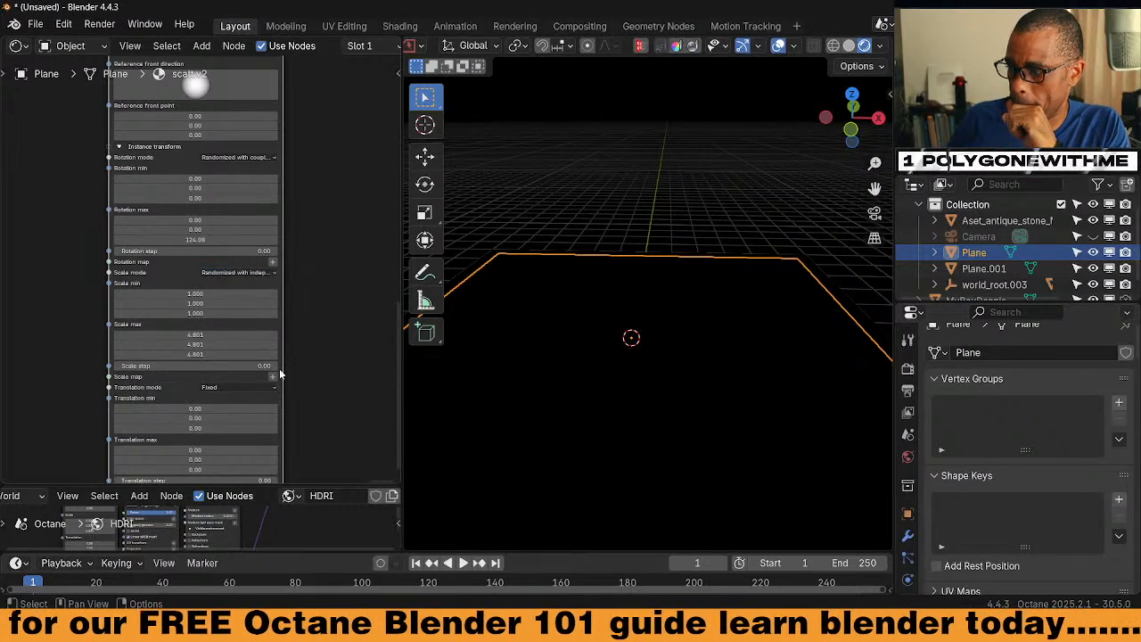
{"action": "left_click", "coordinate": [259, 272]}
{"action": "left_click", "coordinate": [255, 285]}
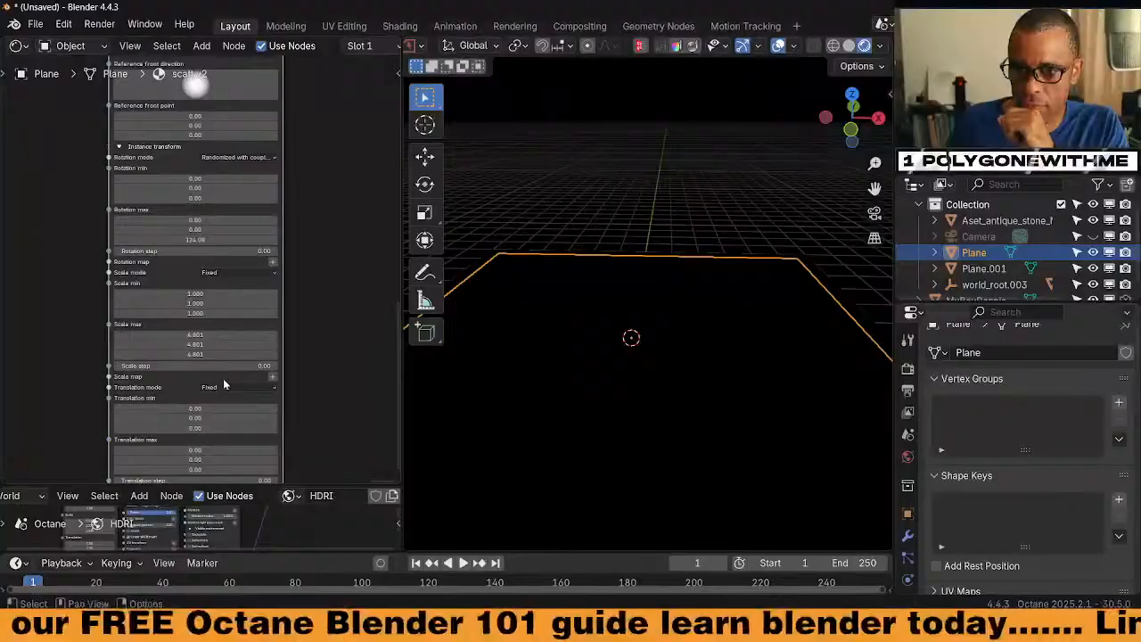
{"action": "key", "text": "BackSpace"}
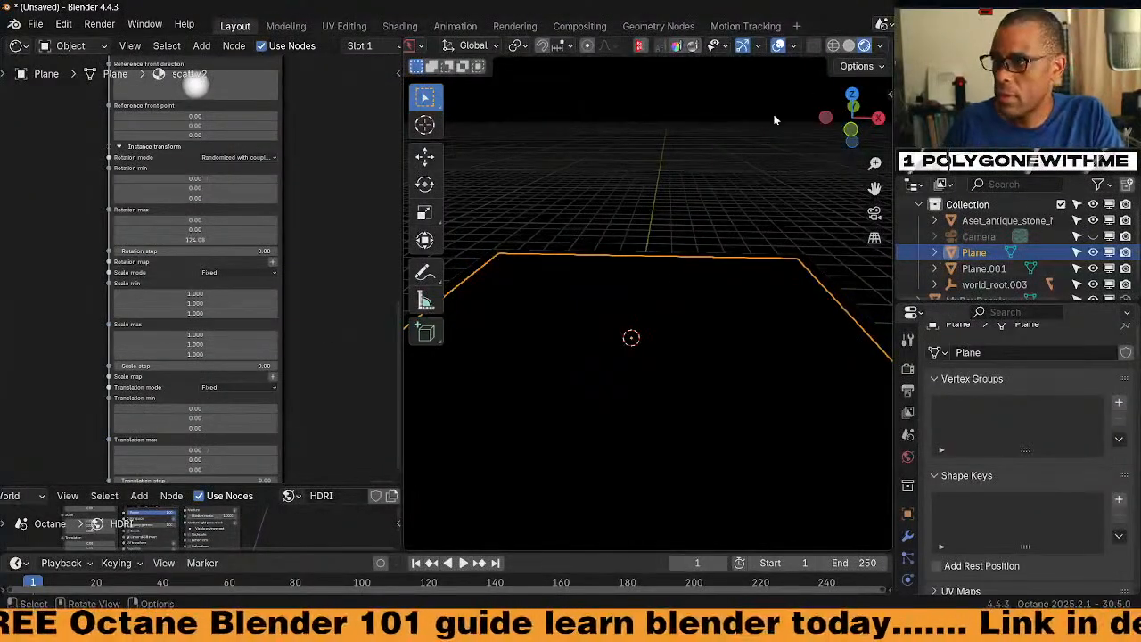
Turn on the Text Info viewport overlay to show render statistics
{"action": "left_click", "coordinate": [849, 46]}
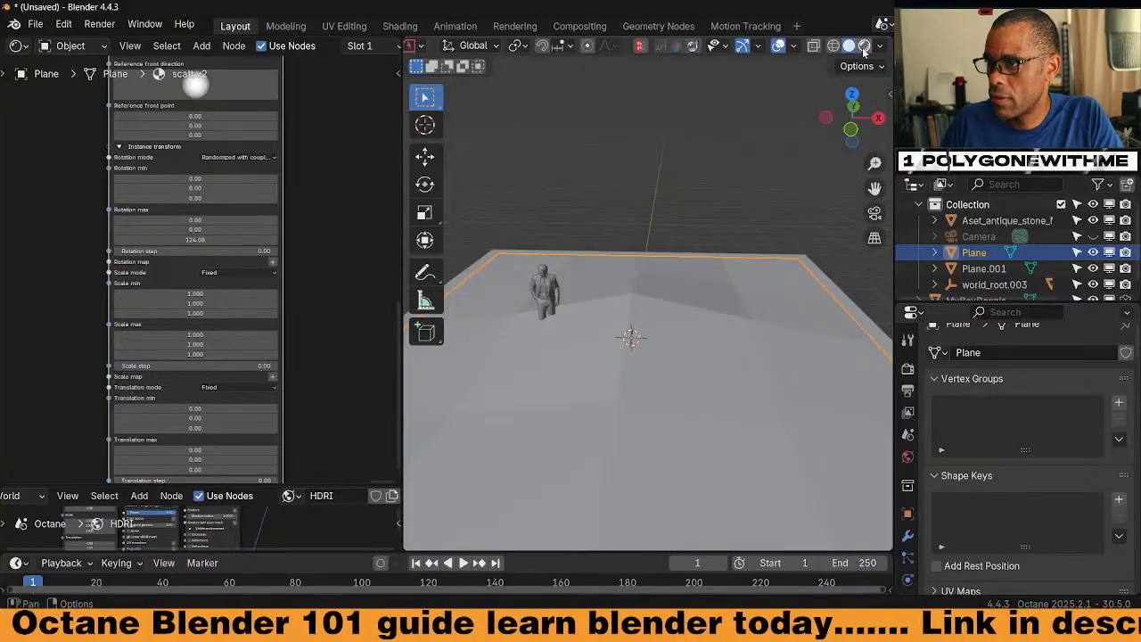
{"action": "left_click", "coordinate": [864, 46]}
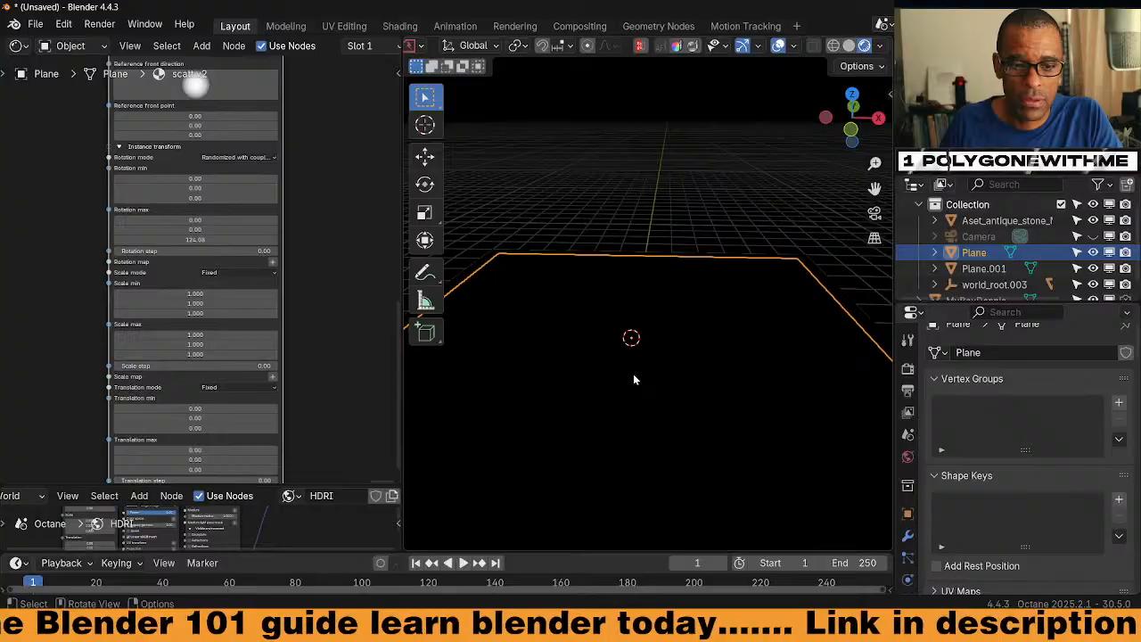
{"action": "scroll", "coordinate": [635, 384], "scroll_direction": "down", "scroll_amount": 5}
{"action": "middle_click_drag", "start_coordinate": [635, 383], "coordinate": [624, 357]}
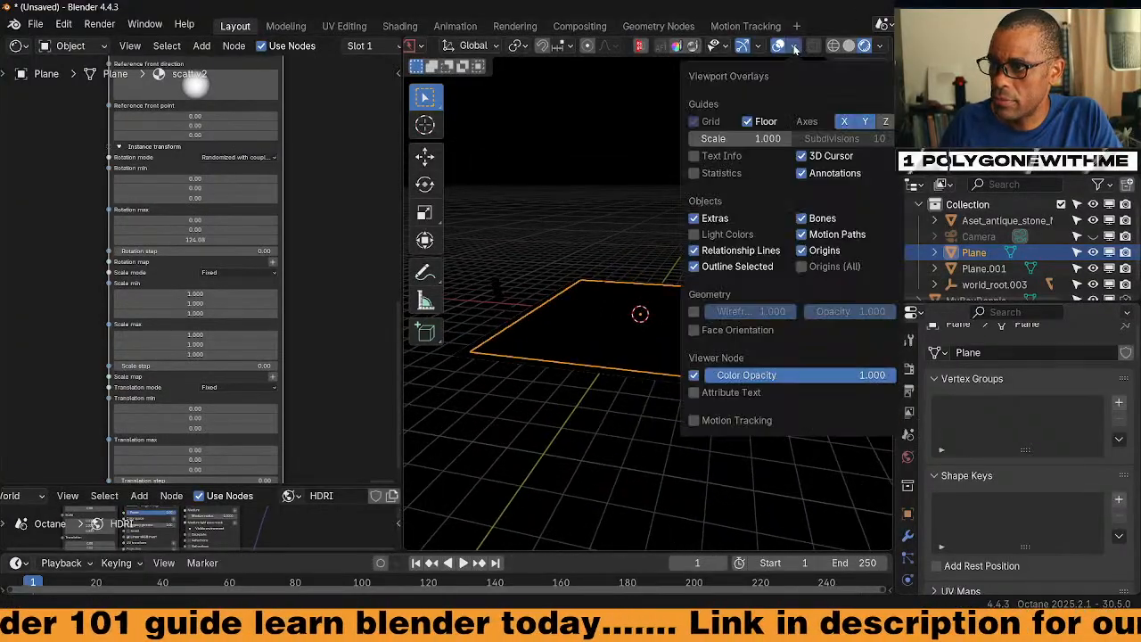
{"action": "left_click", "coordinate": [791, 45]}
{"action": "left_click", "coordinate": [696, 157]}
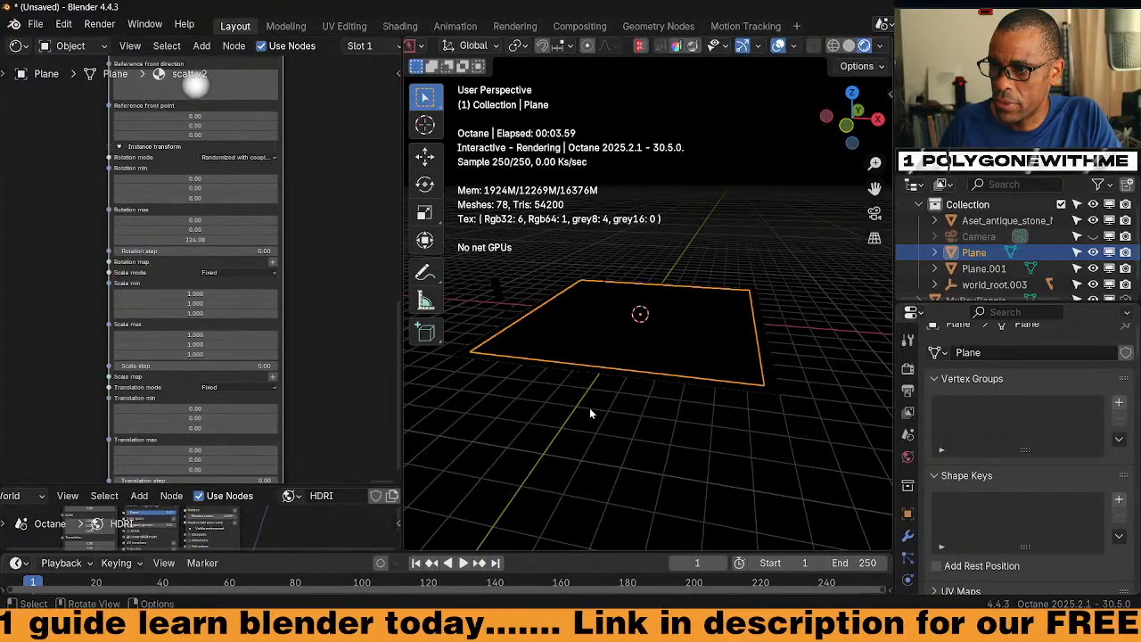
Switch the viewport to Solid shading and bring up a background tray app's menu
{"action": "left_click", "coordinate": [849, 45]}
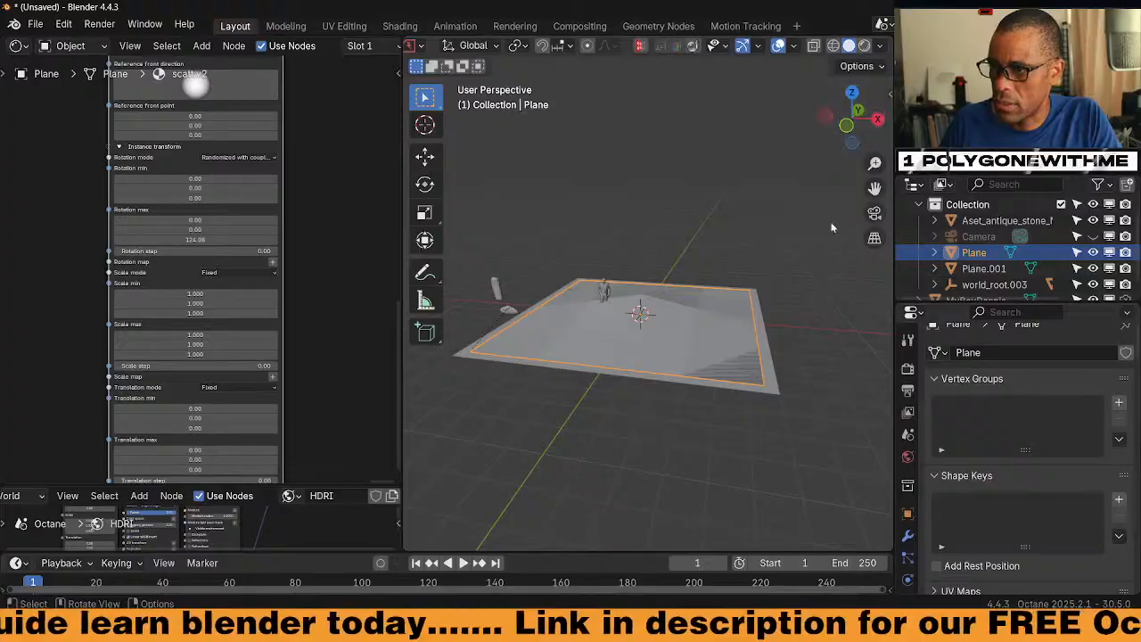
{"action": "left_click", "coordinate": [985, 630]}
{"action": "right_click", "coordinate": [931, 495]}
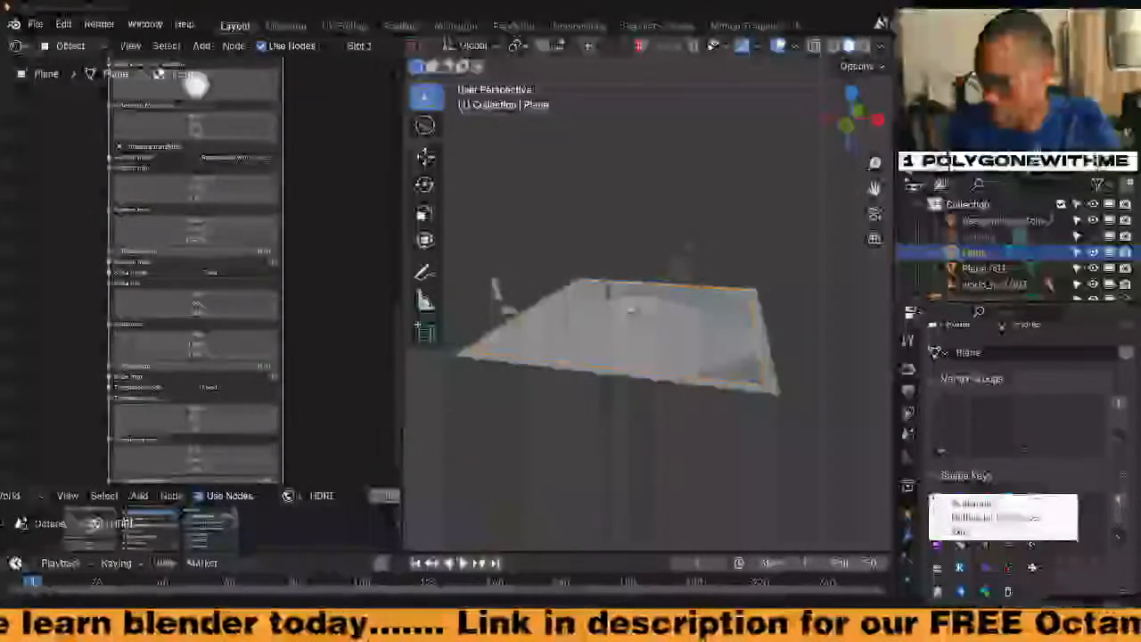
Exit the background tray app and dismiss the Photoshop error report with Don't send
{"action": "left_click", "coordinate": [960, 531]}
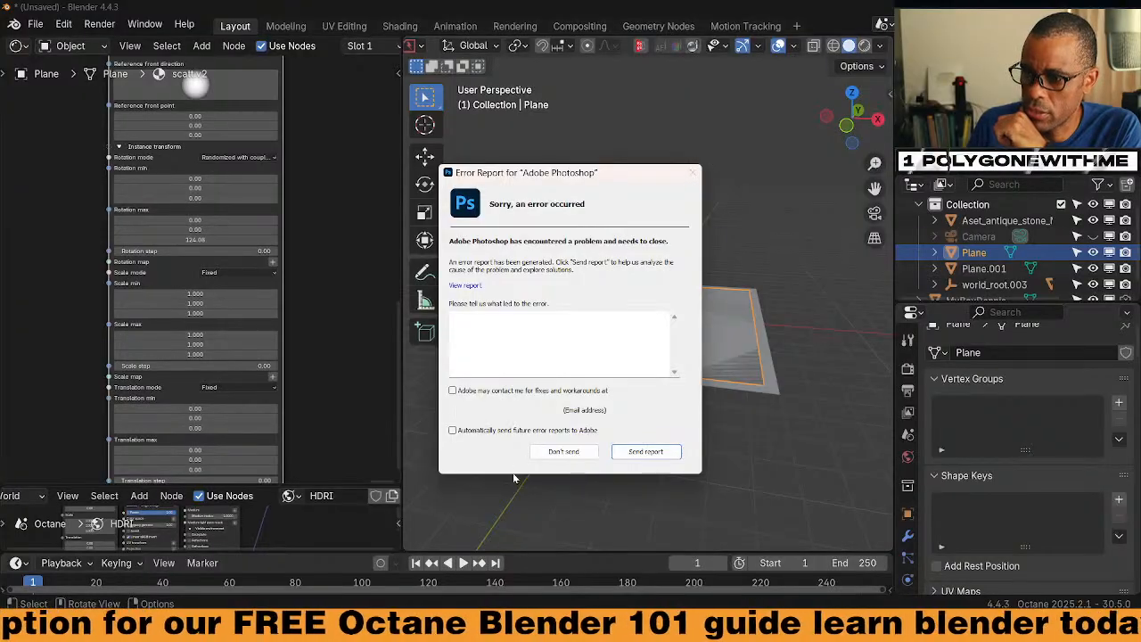
{"action": "left_click", "coordinate": [563, 453]}
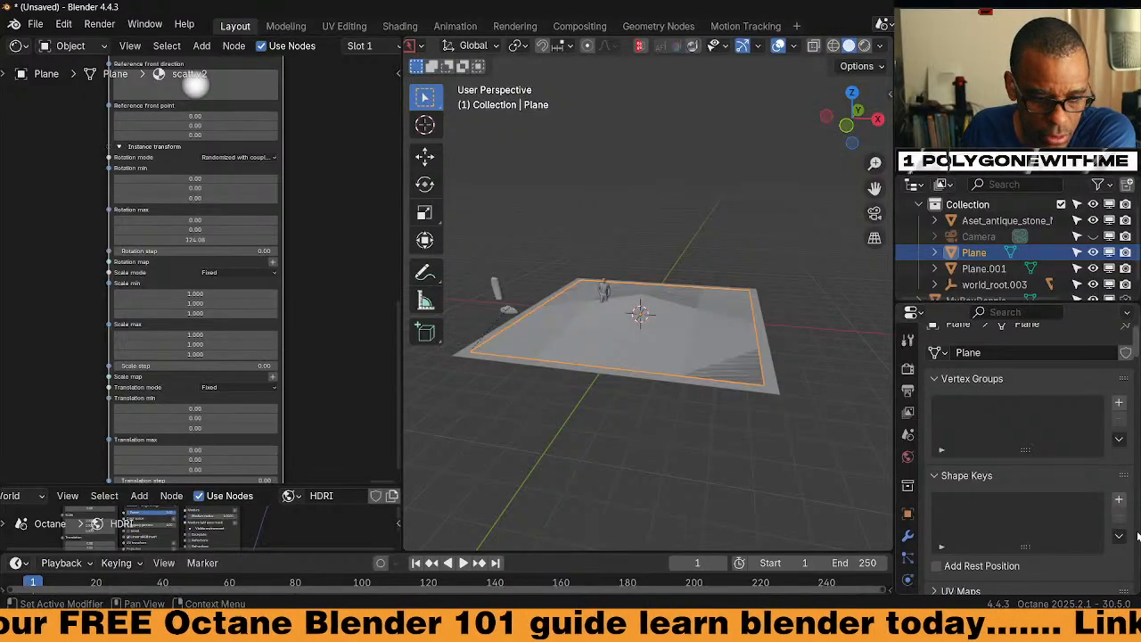
{"action": "left_click", "coordinate": [986, 626]}
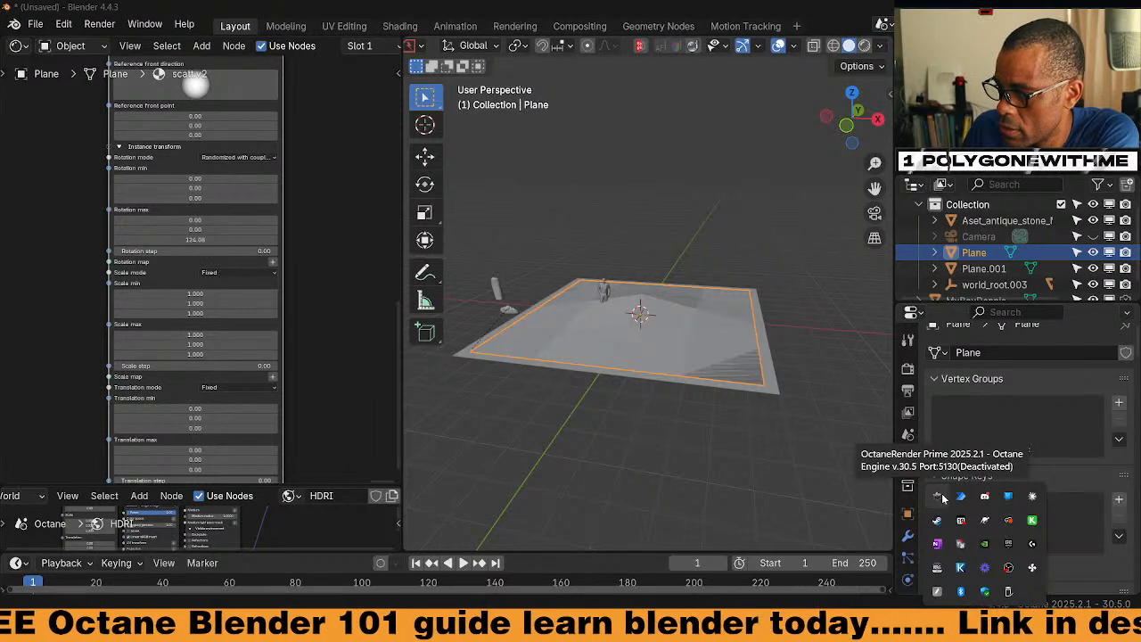
Open the OctaneRender tray status to confirm Octane is activated with an active subscription
{"action": "left_click", "coordinate": [938, 497]}
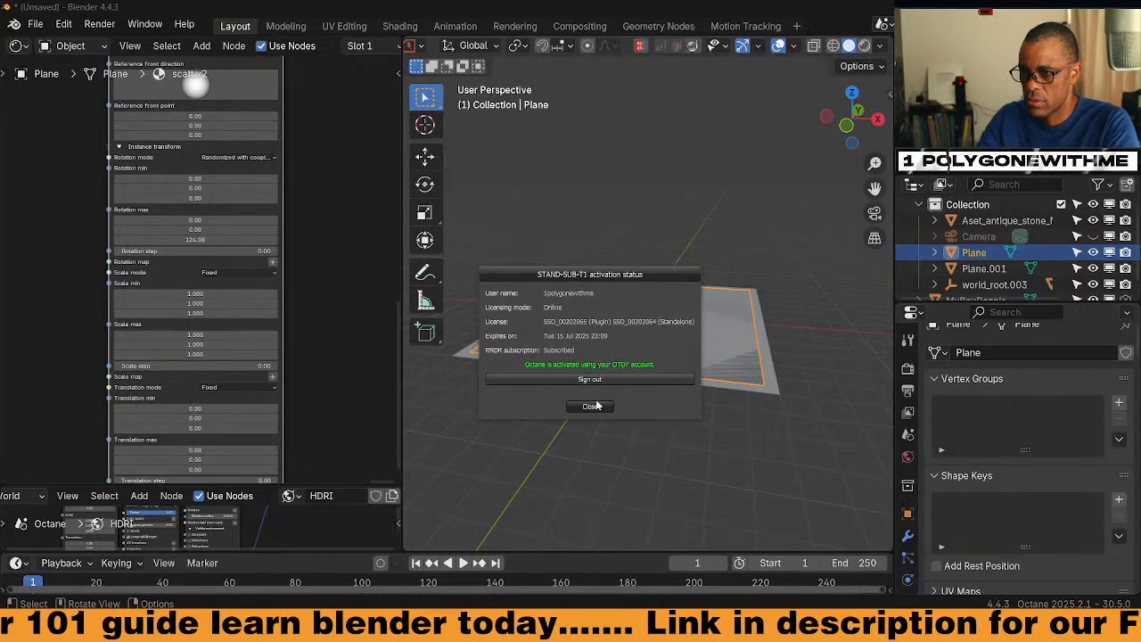
Close the activation dialog, orbit over the rendered plane, and quit Blender without saving
{"action": "left_click", "coordinate": [594, 407]}
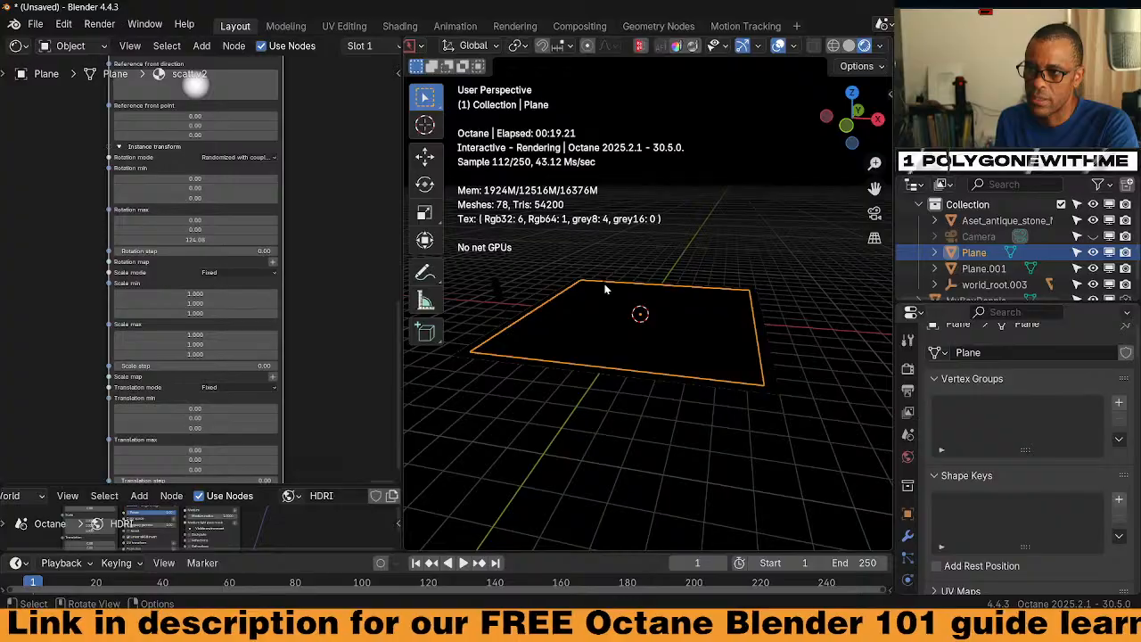
{"action": "mouse_move", "coordinate": [606, 288]}
{"action": "middle_mouse_down"}
{"action": "mouse_move", "coordinate": [634, 332]}
{"action": "mouse_move", "coordinate": [610, 295]}
{"action": "middle_mouse_up"}
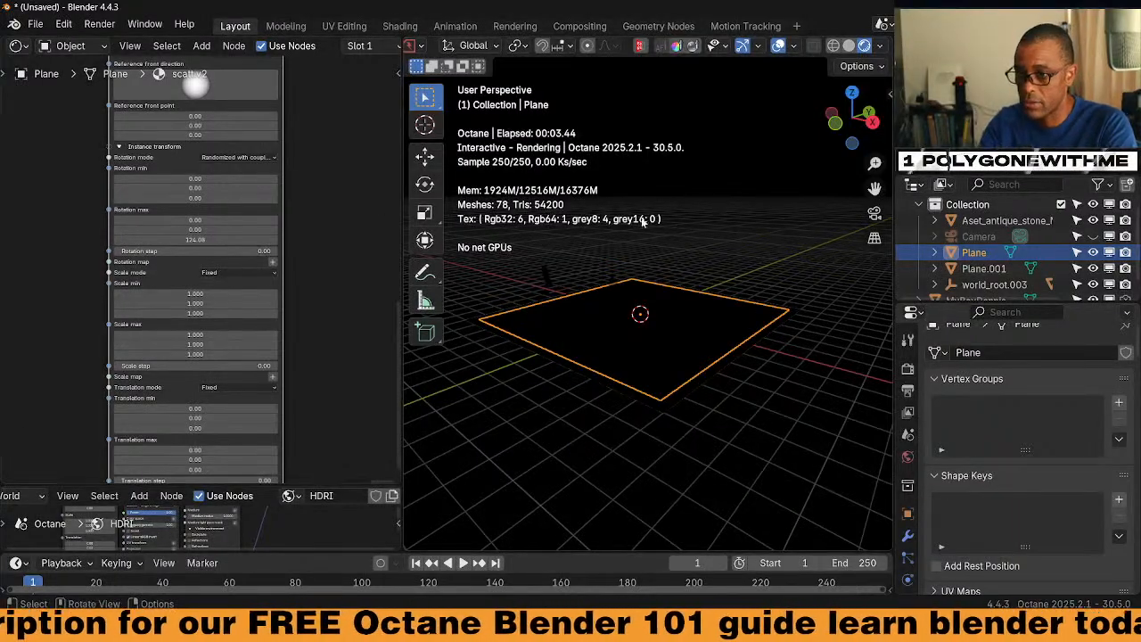
{"action": "middle_click_drag", "start_coordinate": [628, 277], "coordinate": [639, 306]}
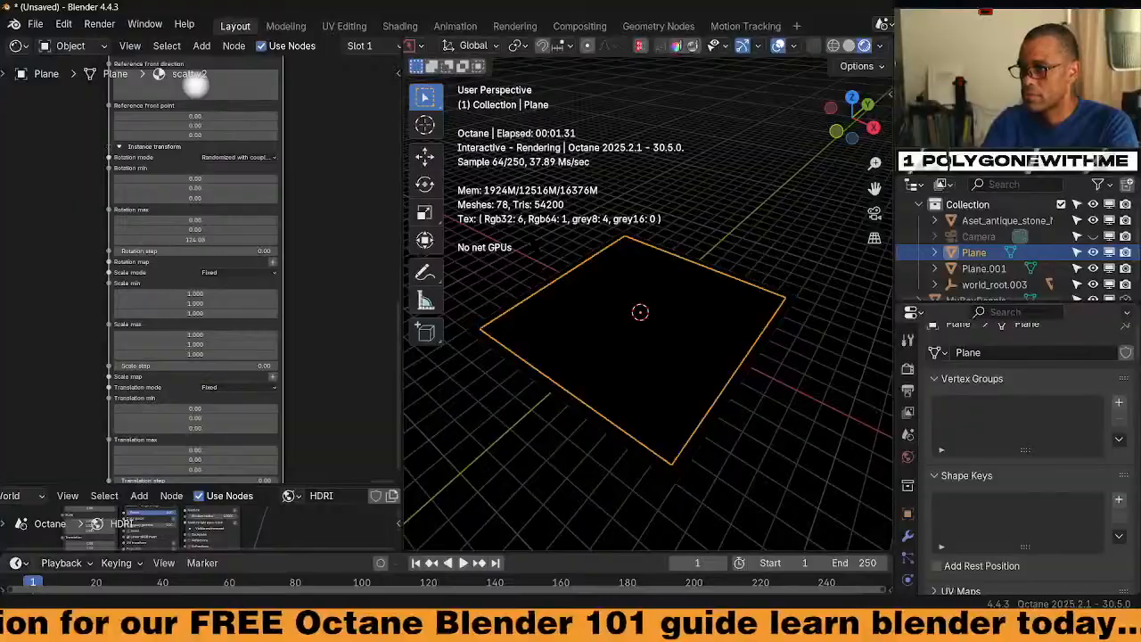
{"action": "key", "text": "ctrl+o"}
{"action": "left_click", "coordinate": [622, 349]}
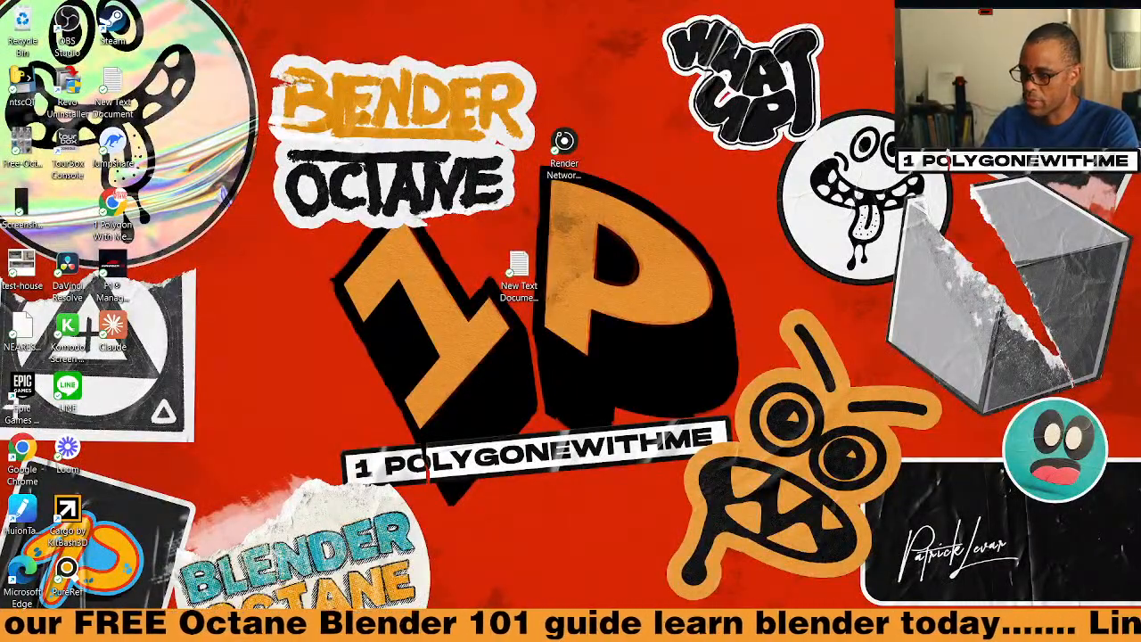
Open the Windows Start menu, then dismiss it
{"action": "key", "text": "super"}
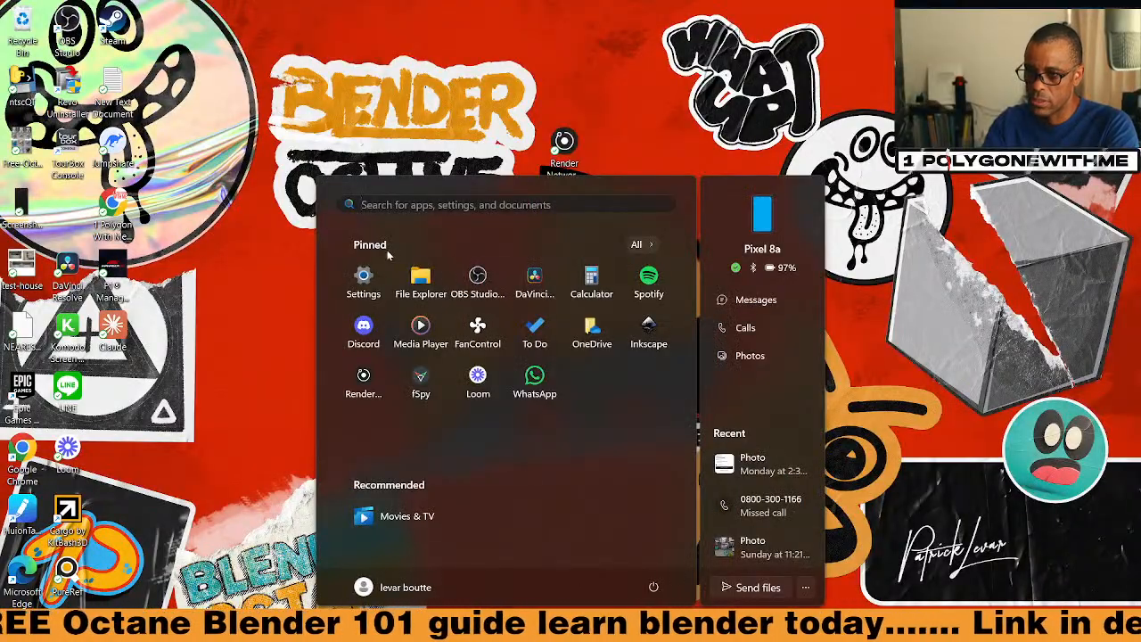
{"action": "left_click", "coordinate": [264, 310]}
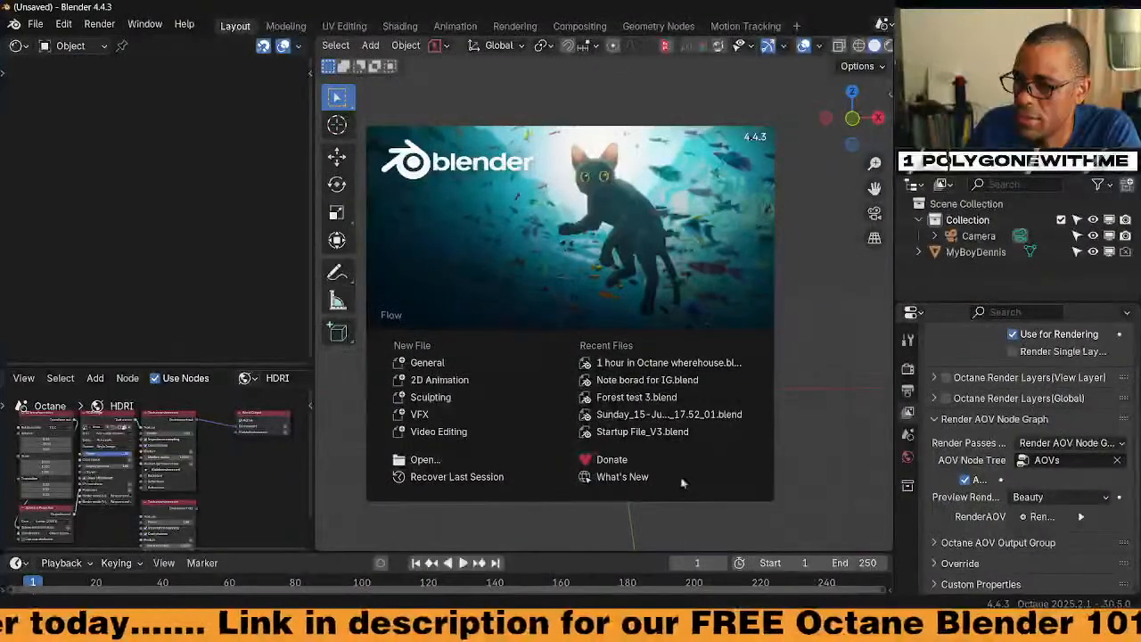
Dismiss the splash screen and start a new General scene
{"action": "left_click", "coordinate": [812, 329]}
{"action": "left_click", "coordinate": [36, 24]}
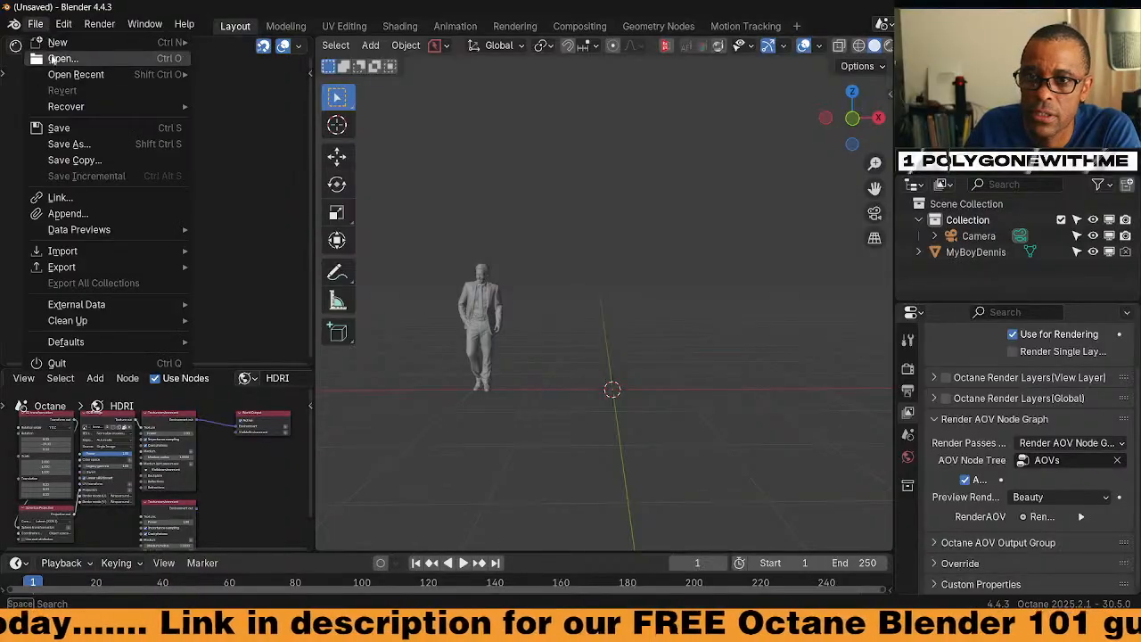
{"action": "mouse_move", "coordinate": [71, 43]}
{"action": "left_click", "coordinate": [292, 41]}
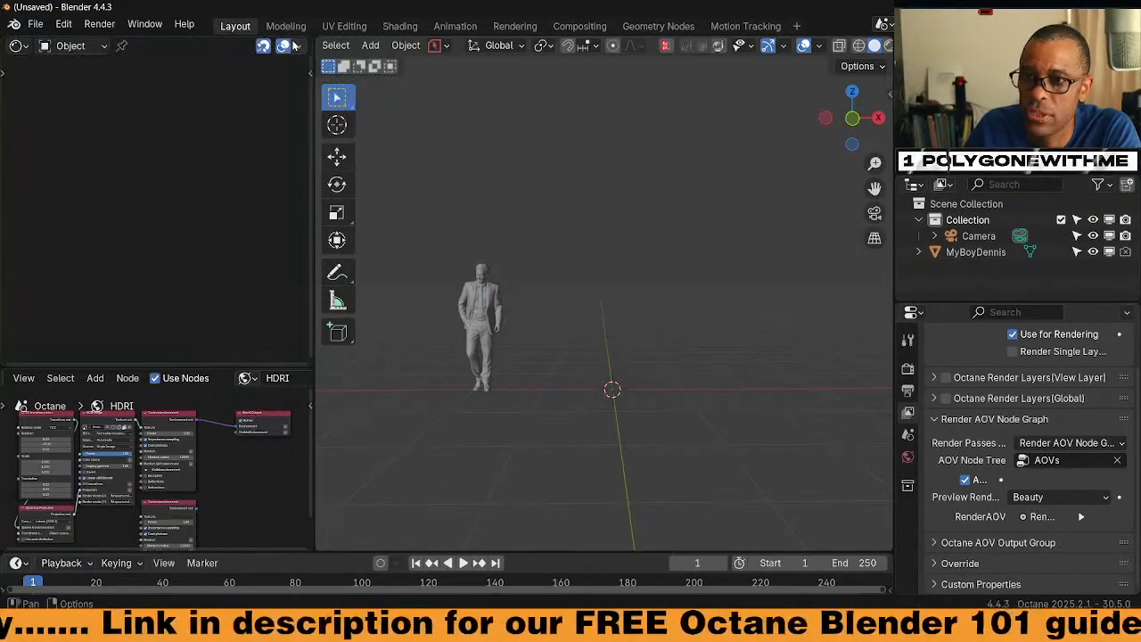
{"action": "middle_click_drag", "start_coordinate": [530, 277], "coordinate": [511, 299]}
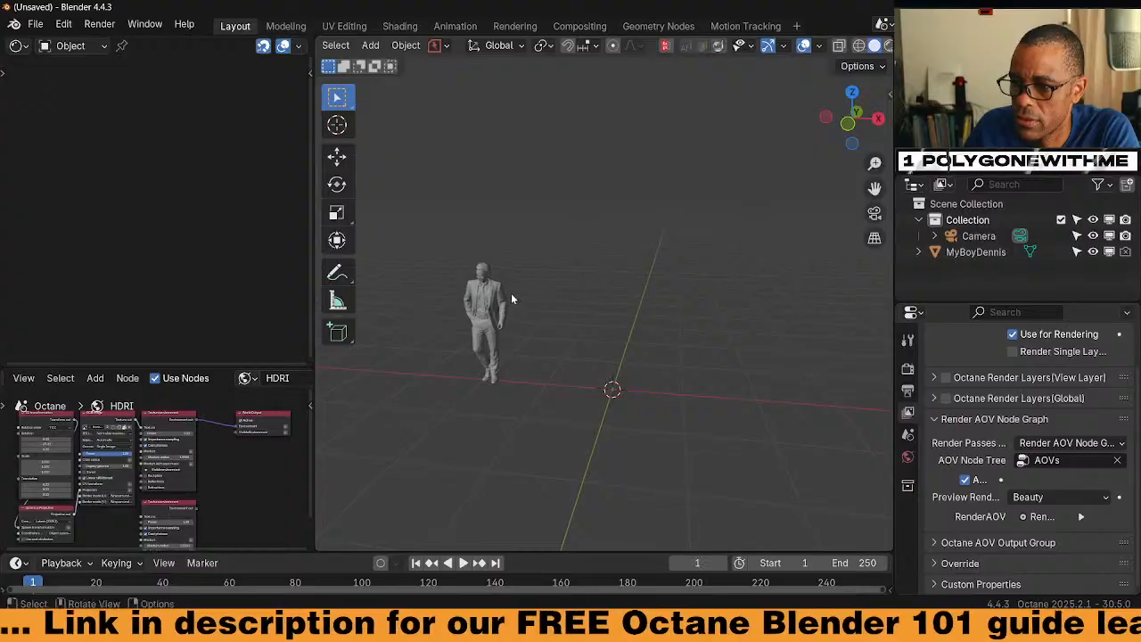
{"action": "scroll", "coordinate": [857, 50], "scroll_direction": "down", "scroll_amount": 2}
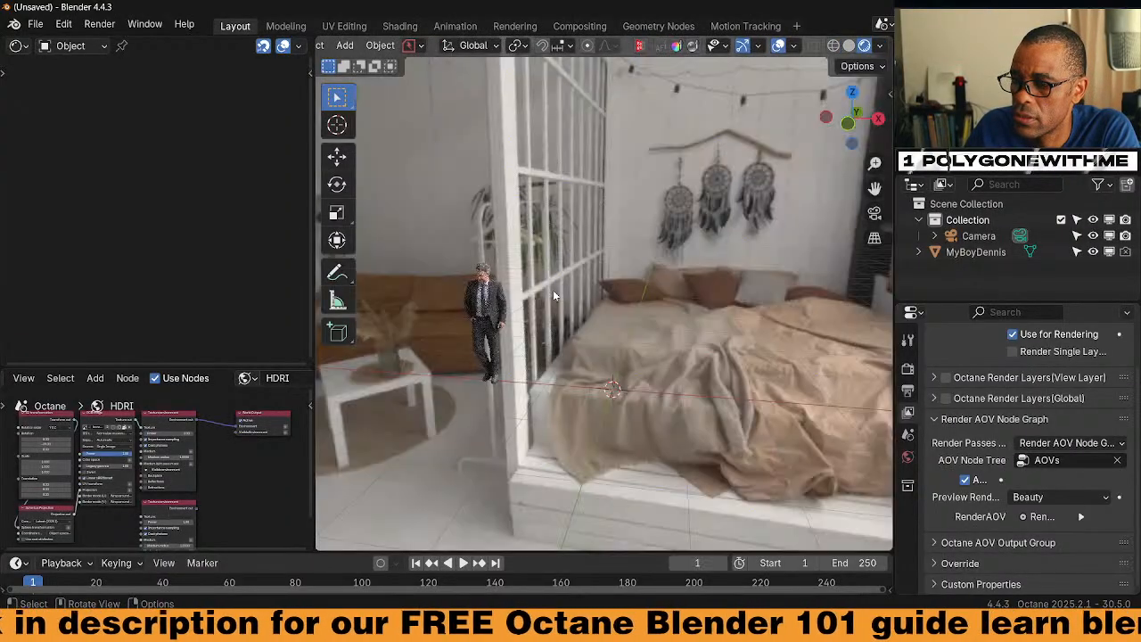
{"action": "middle_click_drag", "start_coordinate": [553, 295], "coordinate": [632, 370]}
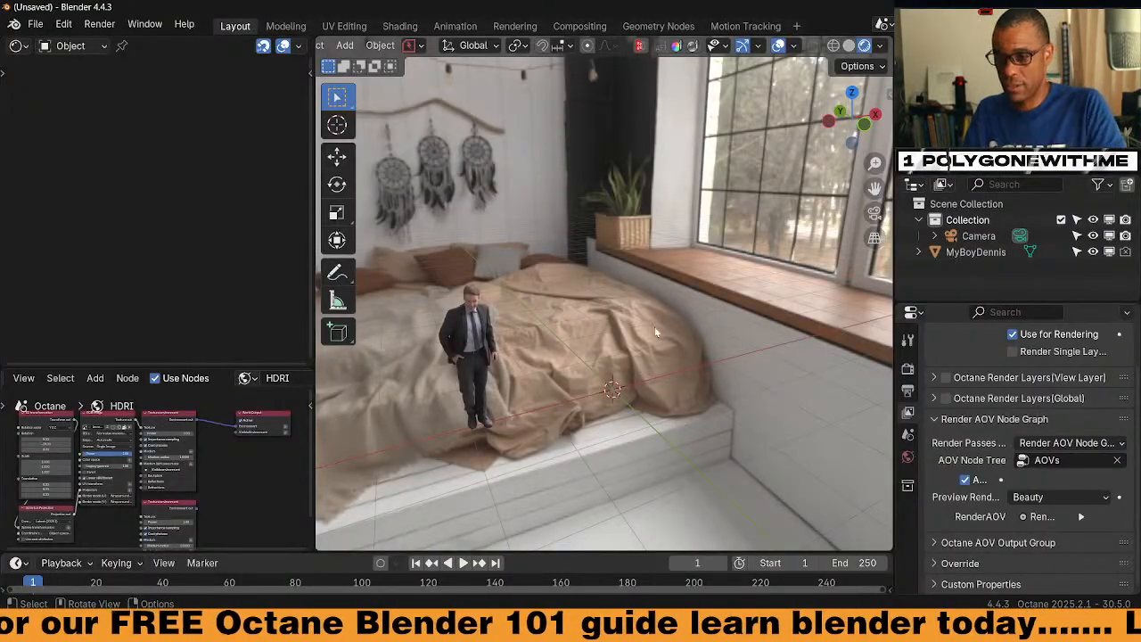
{"action": "mouse_move", "coordinate": [655, 326]}
{"action": "middle_mouse_down"}
{"action": "mouse_move", "coordinate": [636, 327]}
{"action": "mouse_move", "coordinate": [647, 333]}
{"action": "middle_mouse_up"}
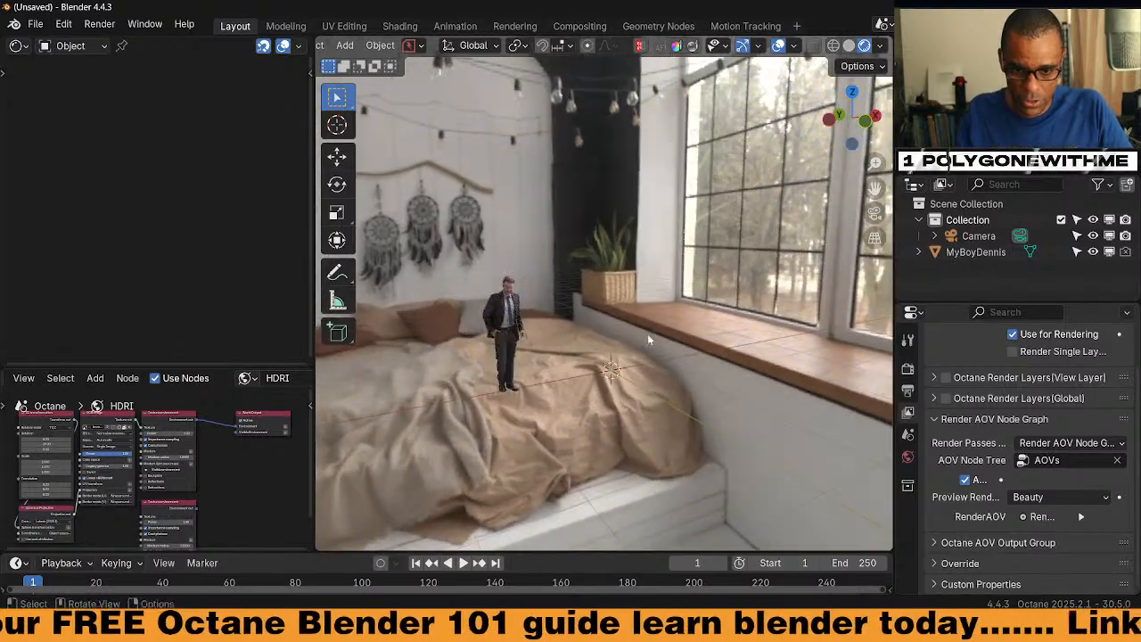
{"action": "scroll", "coordinate": [657, 393], "scroll_direction": "up", "scroll_amount": 2}
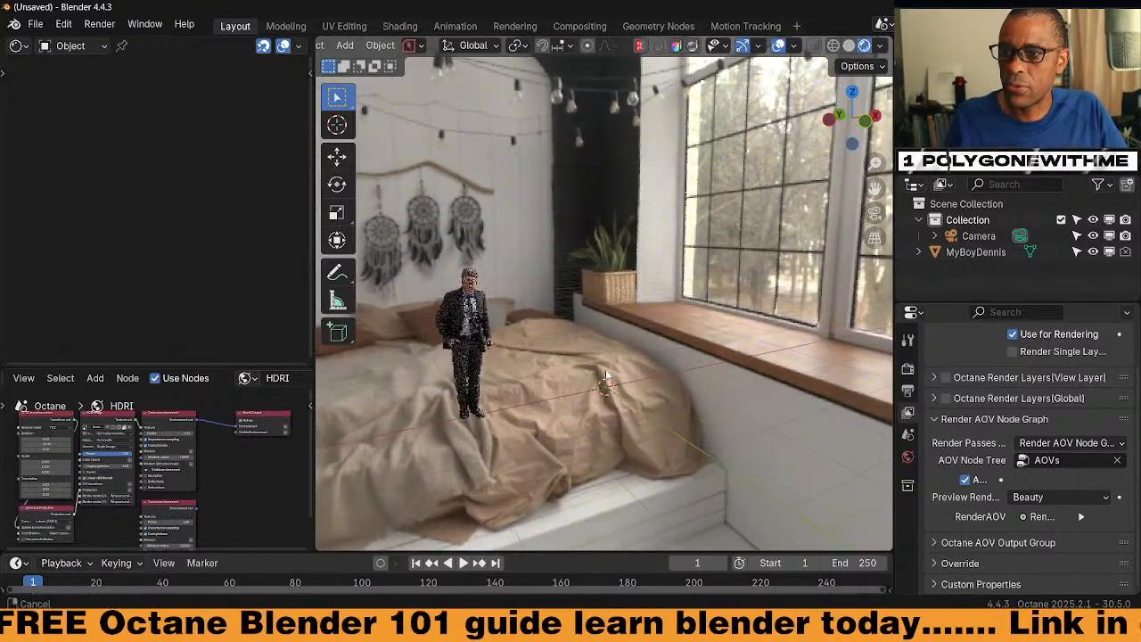
{"action": "middle_click_drag", "start_coordinate": [590, 353], "coordinate": [584, 351]}
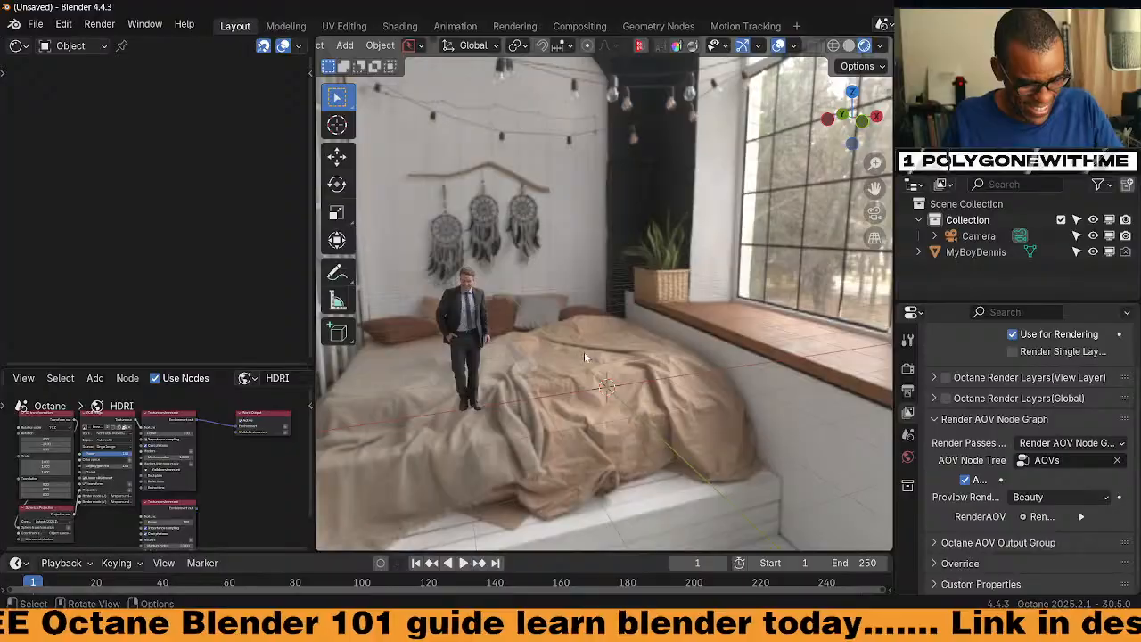
Add a mesh plane, scale it up about 7.9×, and apply its scale
{"action": "key", "text": "shift+a"}
{"action": "mouse_move", "coordinate": [555, 264]}
{"action": "left_click", "coordinate": [653, 279]}
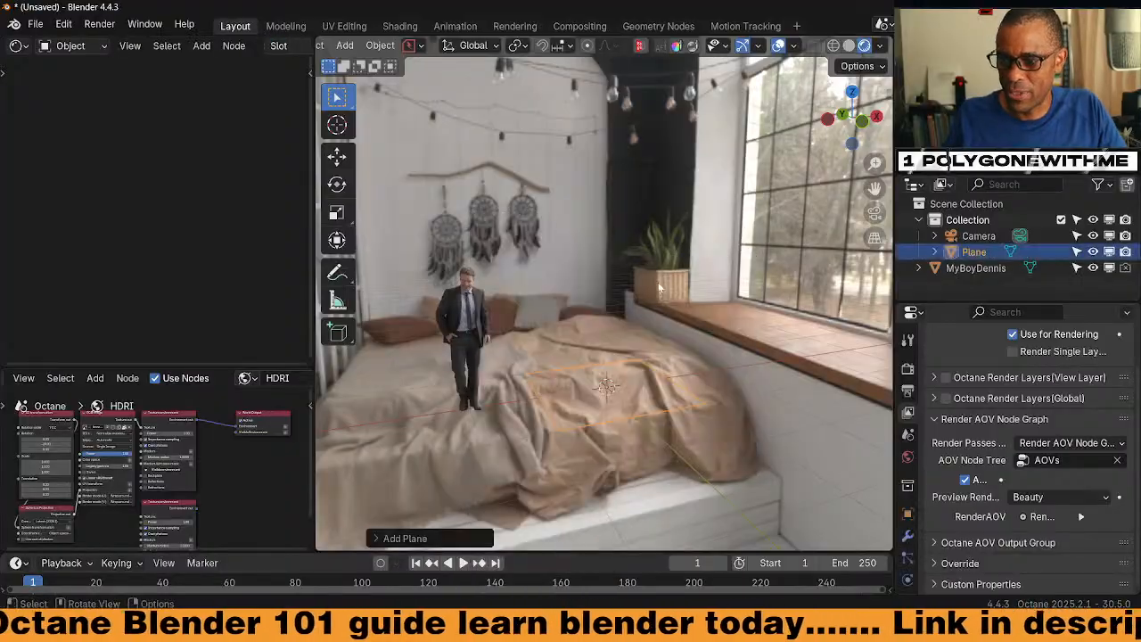
{"action": "key", "text": "s"}
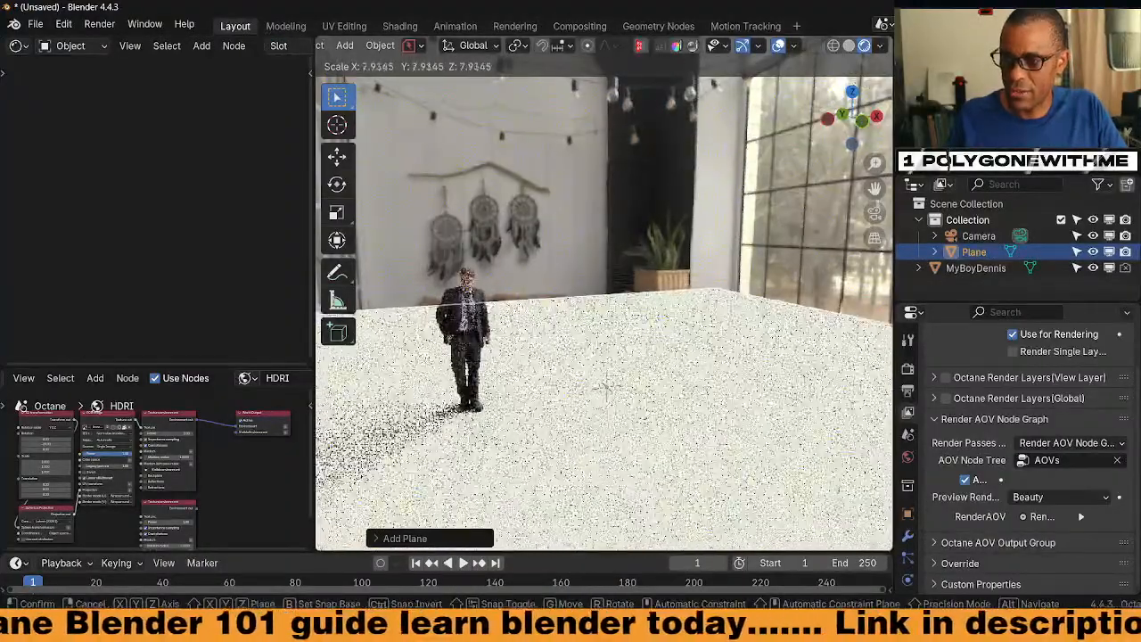
{"action": "left_click", "coordinate": [607, 330]}
{"action": "key", "text": "ctrl+a"}
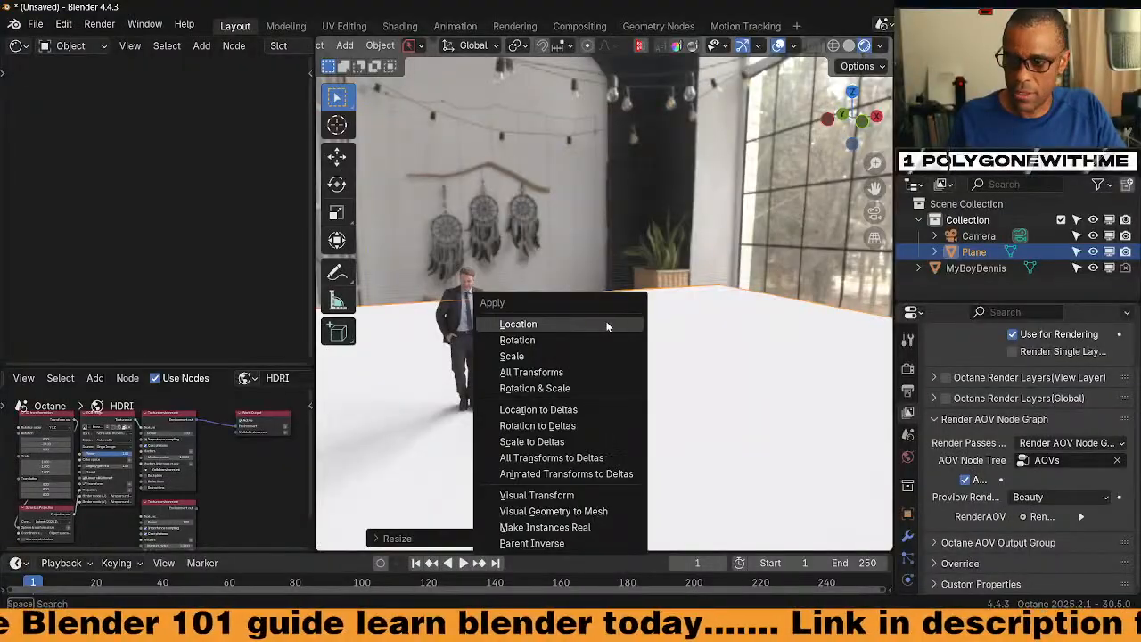
{"action": "left_click", "coordinate": [548, 357]}
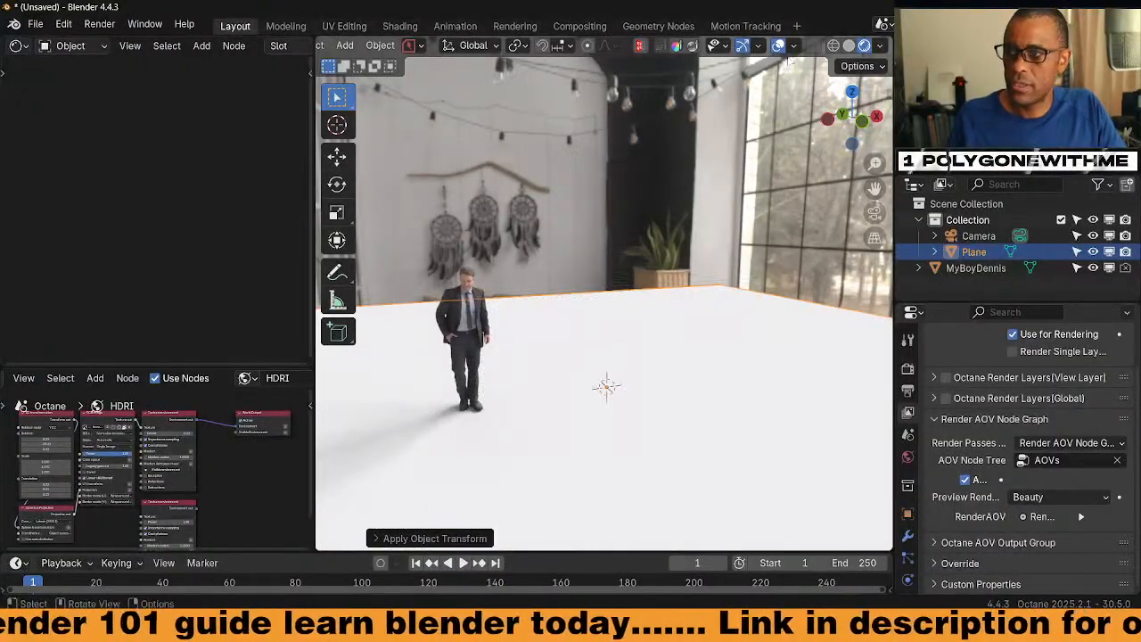
{"action": "left_click", "coordinate": [848, 46]}
In the Shading workspace, browse the 3dshacker asset library's Trees catalog
{"action": "left_click", "coordinate": [400, 26]}
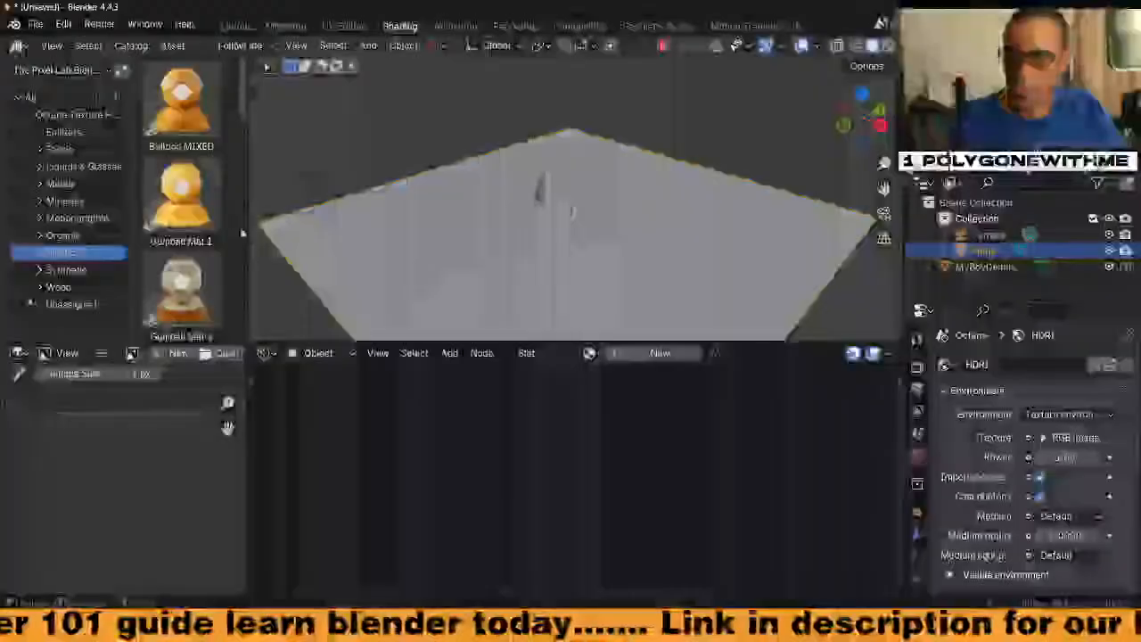
{"action": "left_click_drag", "start_coordinate": [361, 343], "coordinate": [361, 499]}
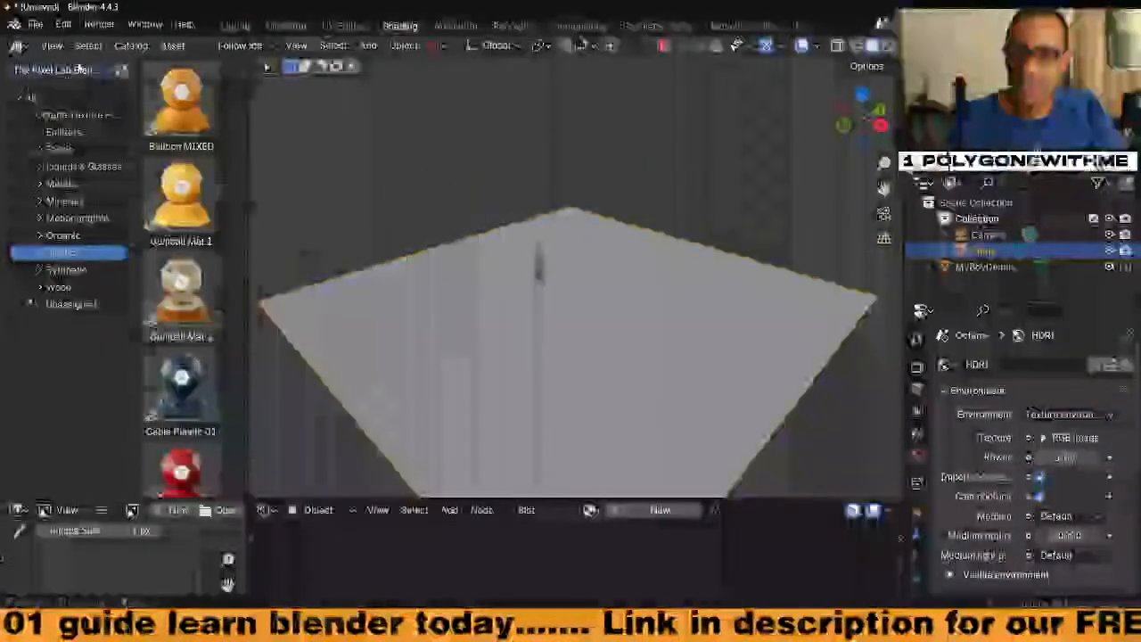
{"action": "left_click", "coordinate": [79, 69]}
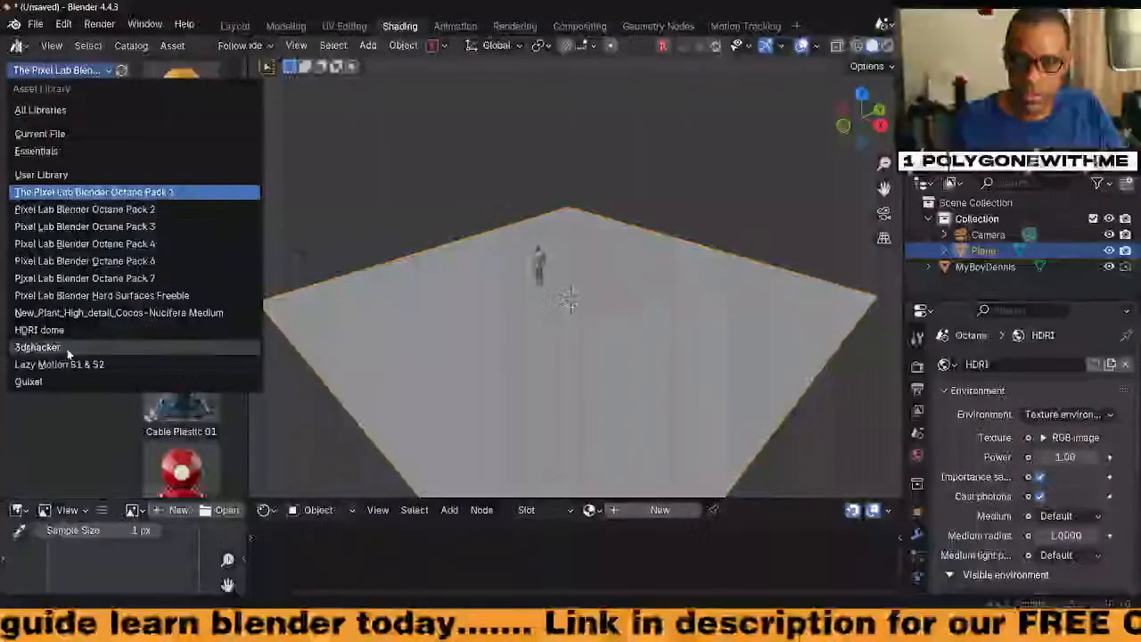
{"action": "left_click", "coordinate": [68, 351]}
{"action": "left_click", "coordinate": [54, 167]}
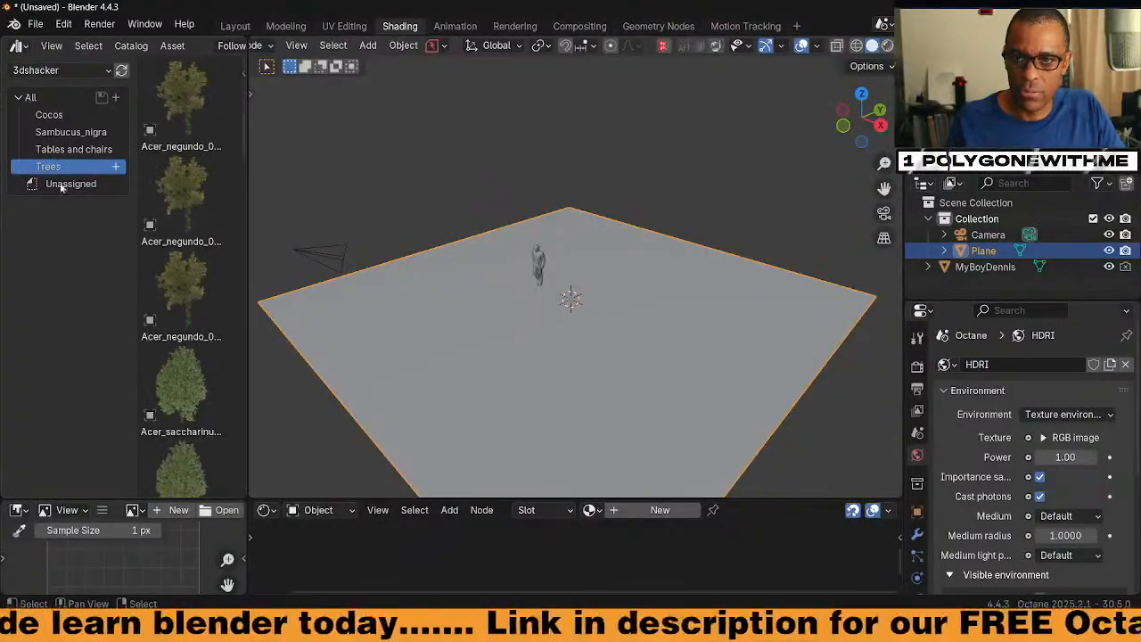
Place two Acer_negundo trees, an Acer_saccharinum and a Cherry tree into the scene
{"action": "left_click_drag", "start_coordinate": [181, 285], "coordinate": [284, 301]}
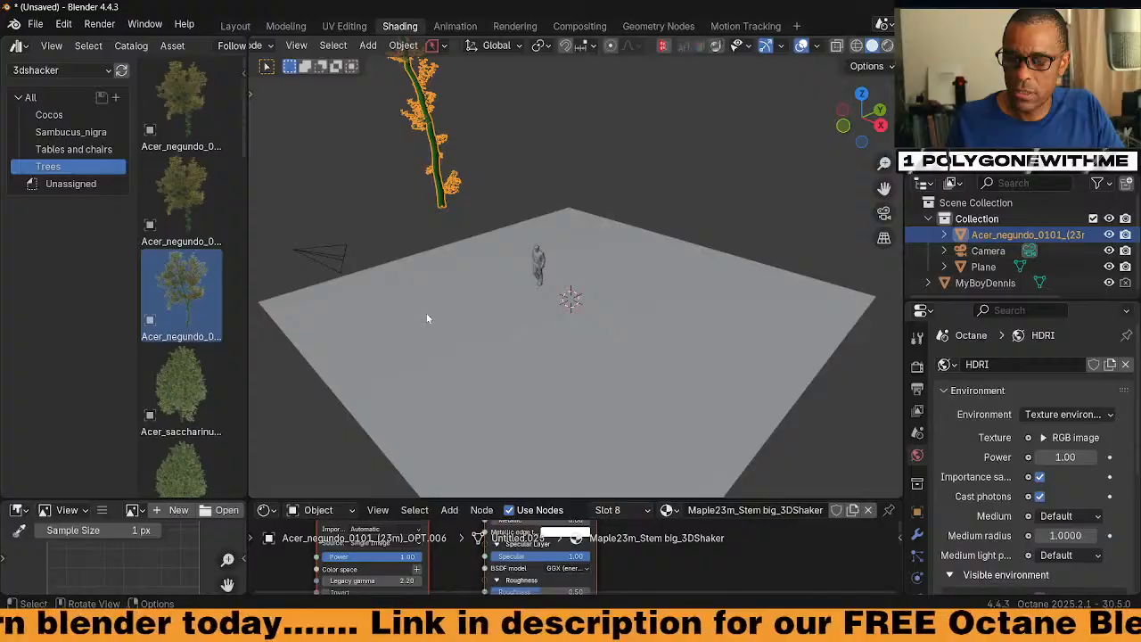
{"action": "scroll", "coordinate": [426, 313], "scroll_direction": "down", "scroll_amount": 4}
{"action": "left_click_drag", "start_coordinate": [200, 214], "coordinate": [352, 246]}
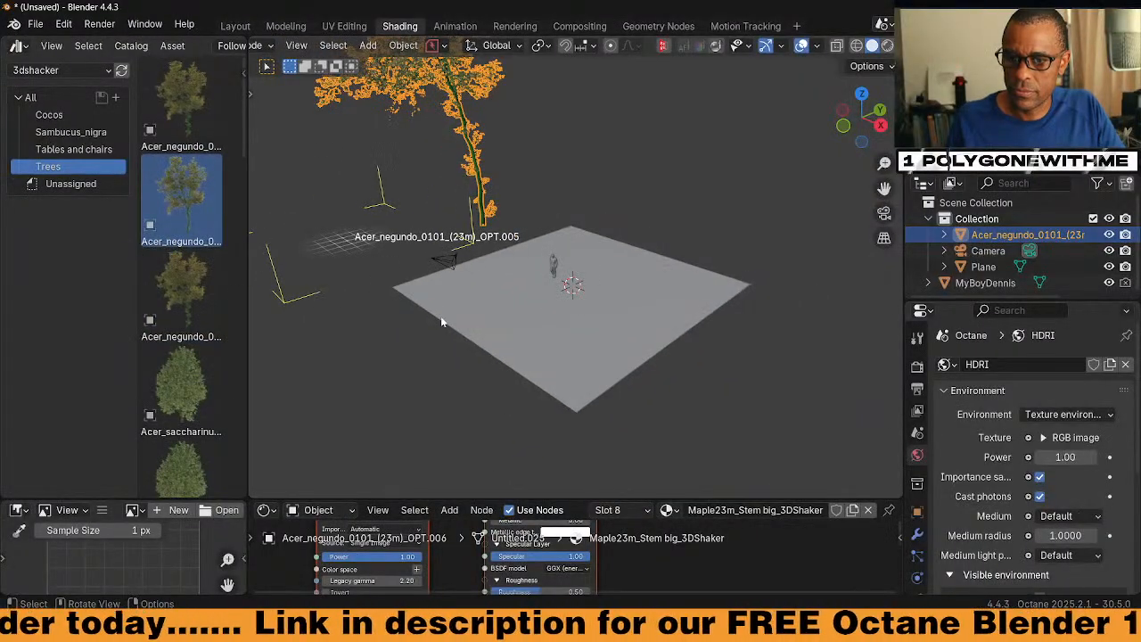
{"action": "middle_click_drag", "start_coordinate": [423, 318], "coordinate": [472, 398], "text": "shift"}
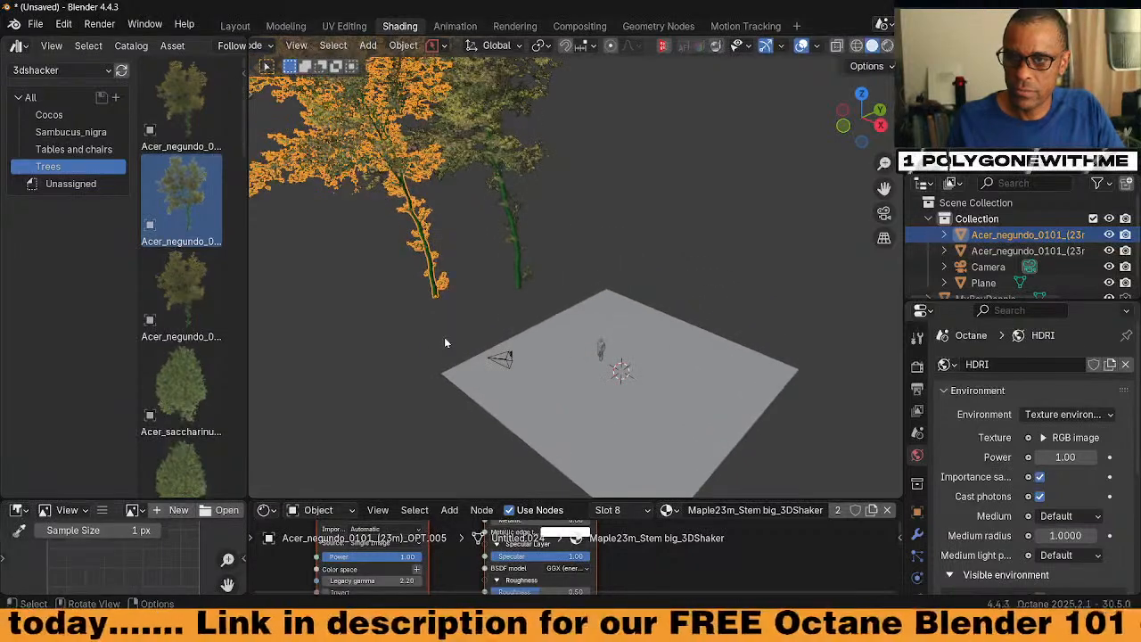
{"action": "left_click_drag", "start_coordinate": [188, 380], "coordinate": [332, 327]}
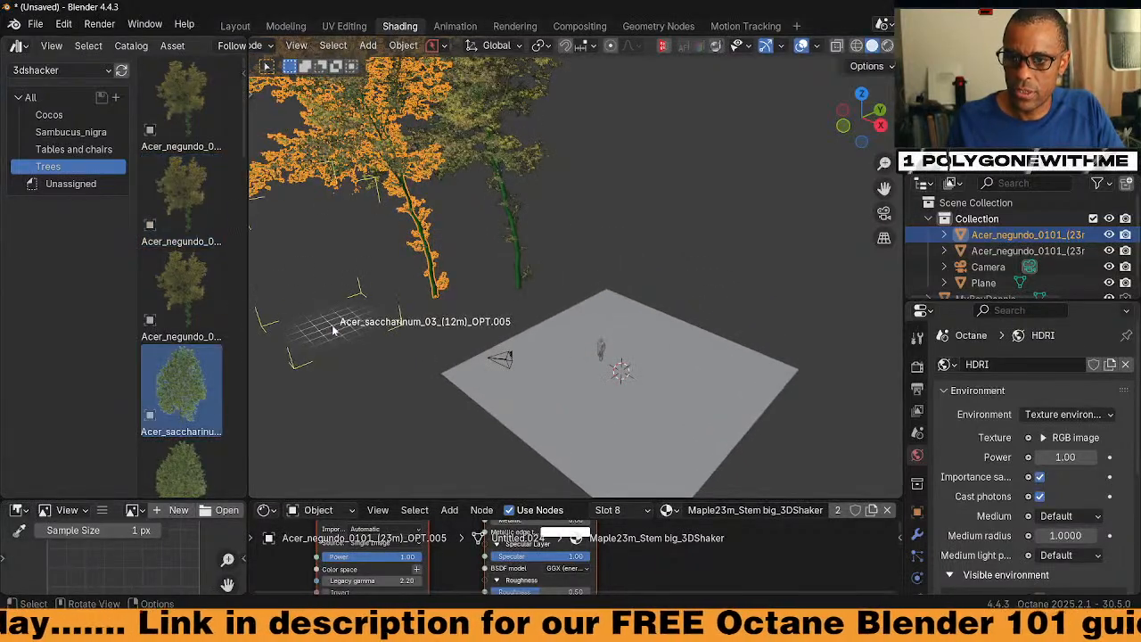
{"action": "left_click_drag", "start_coordinate": [415, 362], "coordinate": [415, 363]}
{"action": "scroll", "coordinate": [186, 330], "scroll_direction": "down", "scroll_amount": 8}
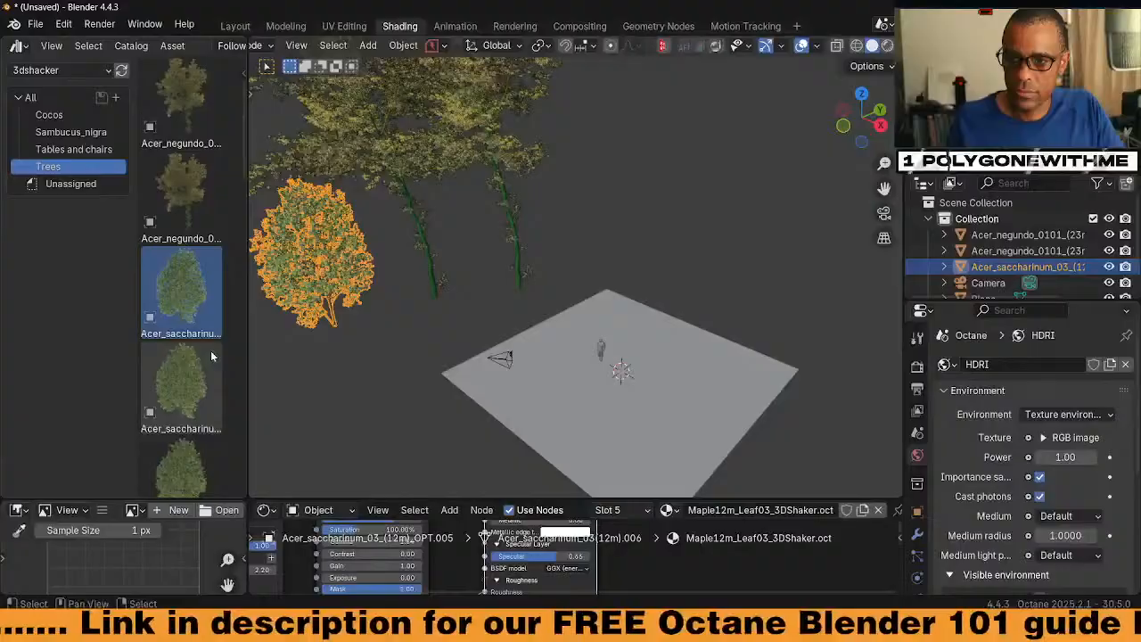
{"action": "left_click_drag", "start_coordinate": [188, 330], "coordinate": [294, 385]}
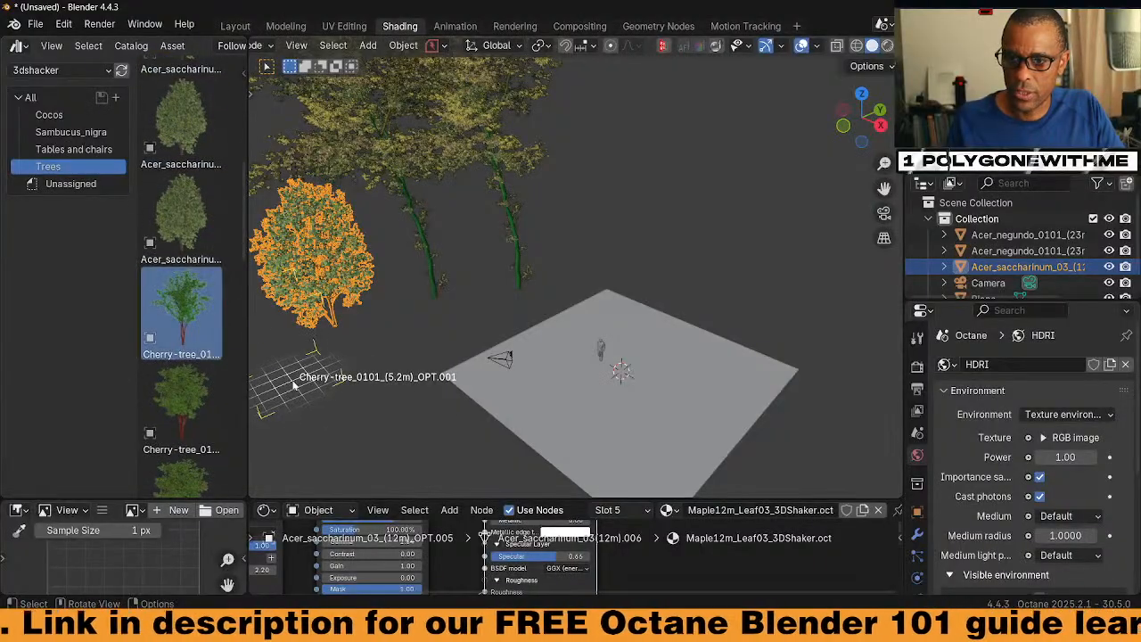
Select the ground plane and enlarge the Shader Editor
{"action": "scroll", "coordinate": [422, 382], "scroll_direction": "down", "scroll_amount": 3}
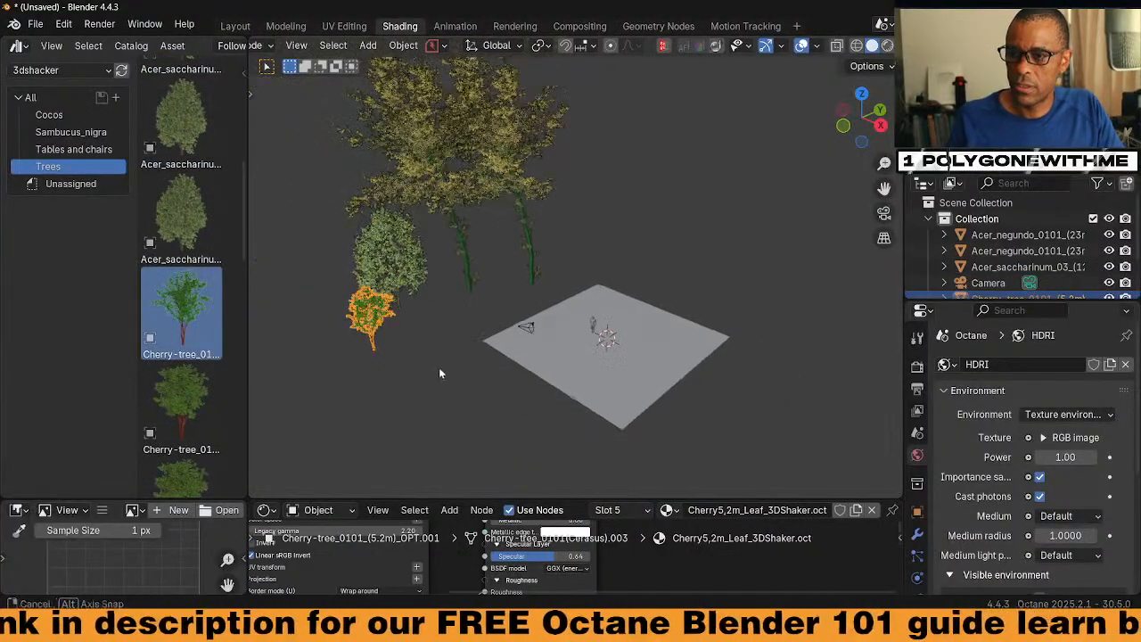
{"action": "middle_click_drag", "start_coordinate": [439, 371], "coordinate": [548, 385]}
{"action": "left_click", "coordinate": [536, 328]}
{"action": "scroll", "coordinate": [548, 382], "scroll_direction": "up", "scroll_amount": 4}
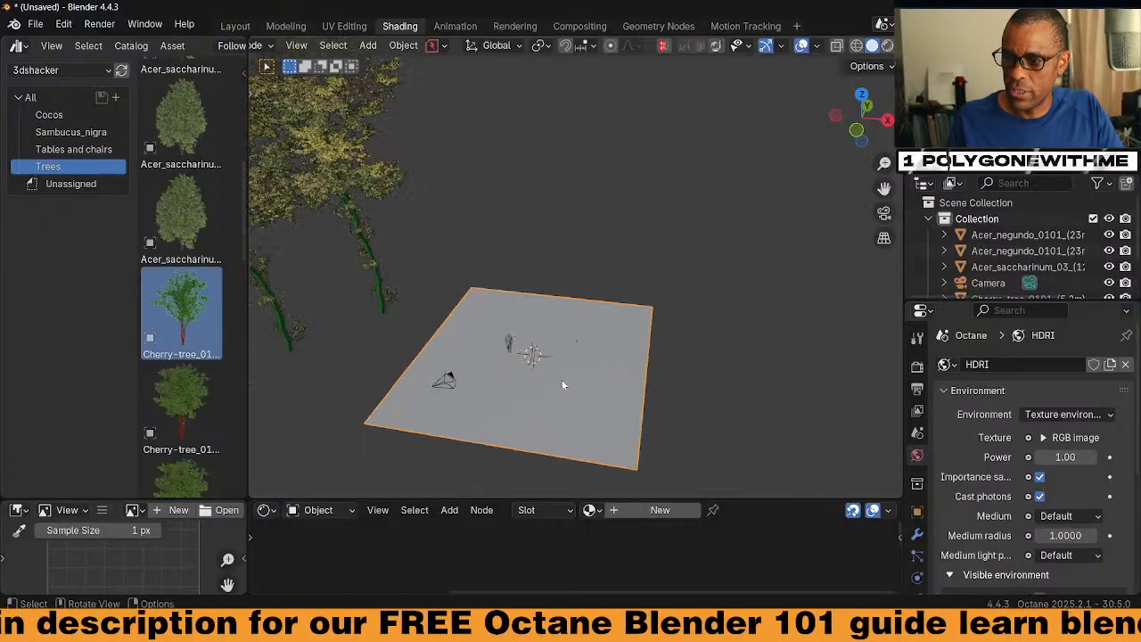
{"action": "left_click_drag", "start_coordinate": [751, 501], "coordinate": [747, 383]}
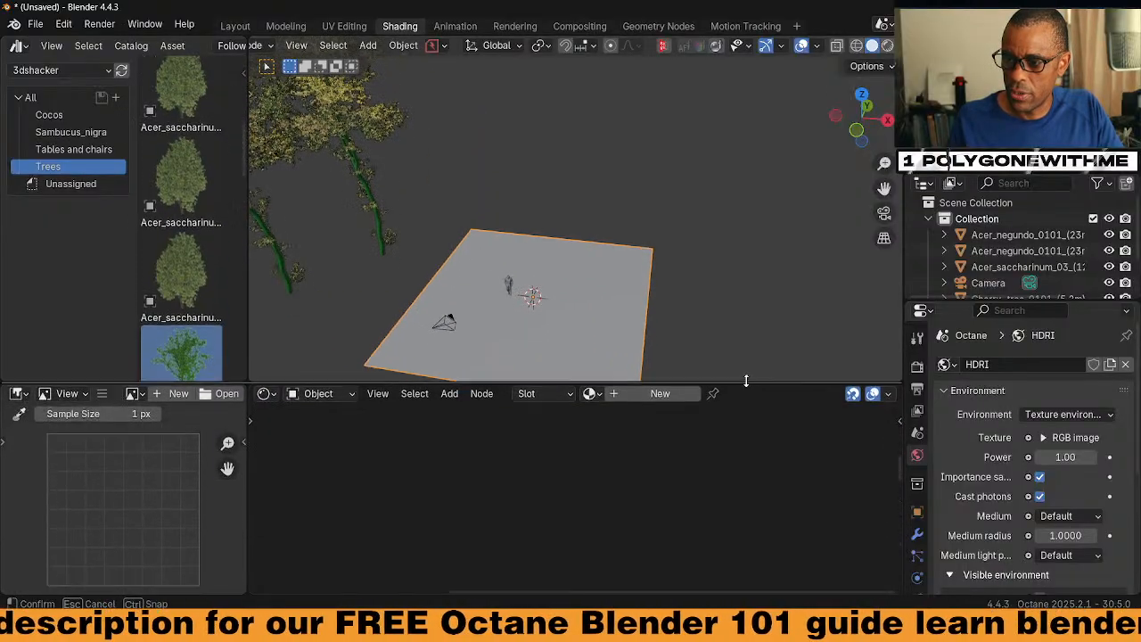
Create a new plane material named 'tree' and delete its default material node
{"action": "left_click", "coordinate": [658, 392]}
{"action": "double_click", "coordinate": [702, 393]}
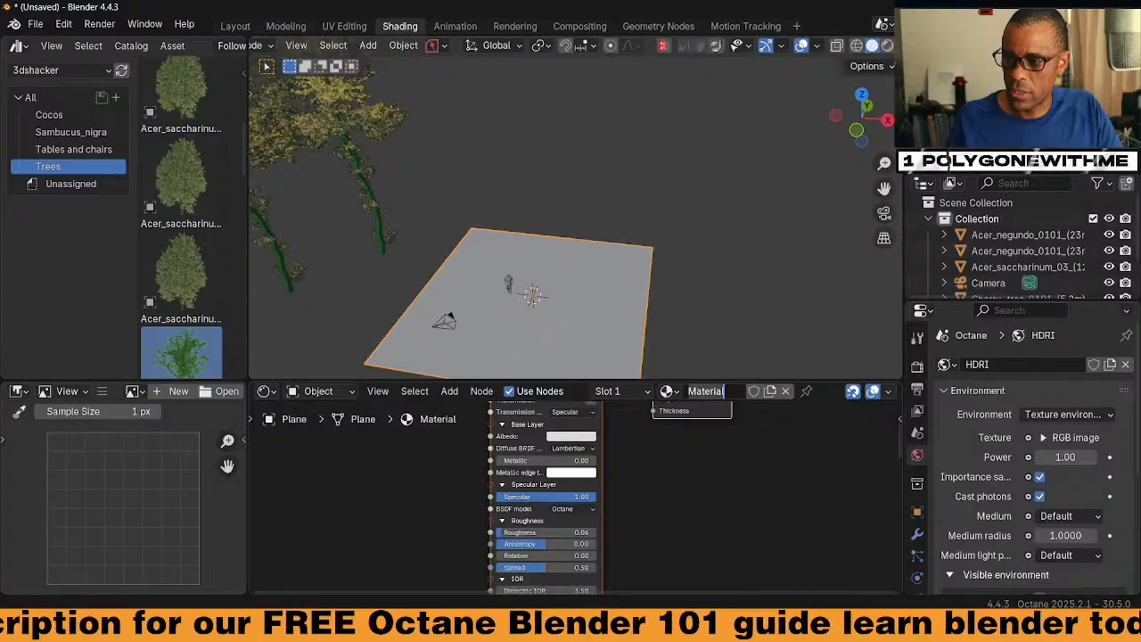
{"action": "type", "text": "tre"}
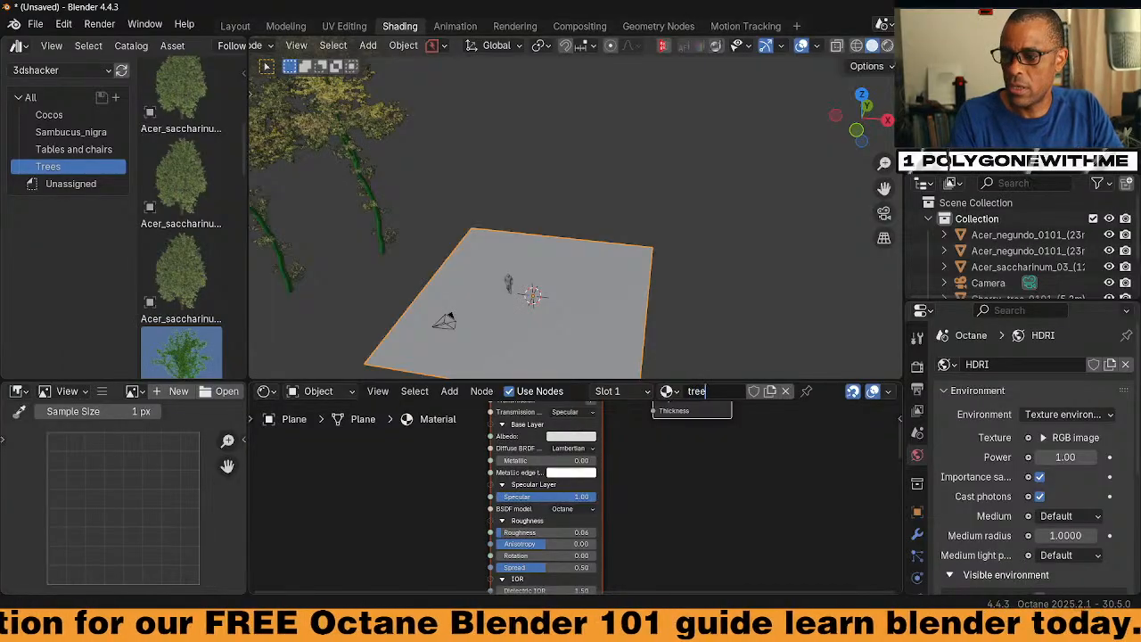
{"action": "type", "text": "e"}
{"action": "key", "text": "Return"}
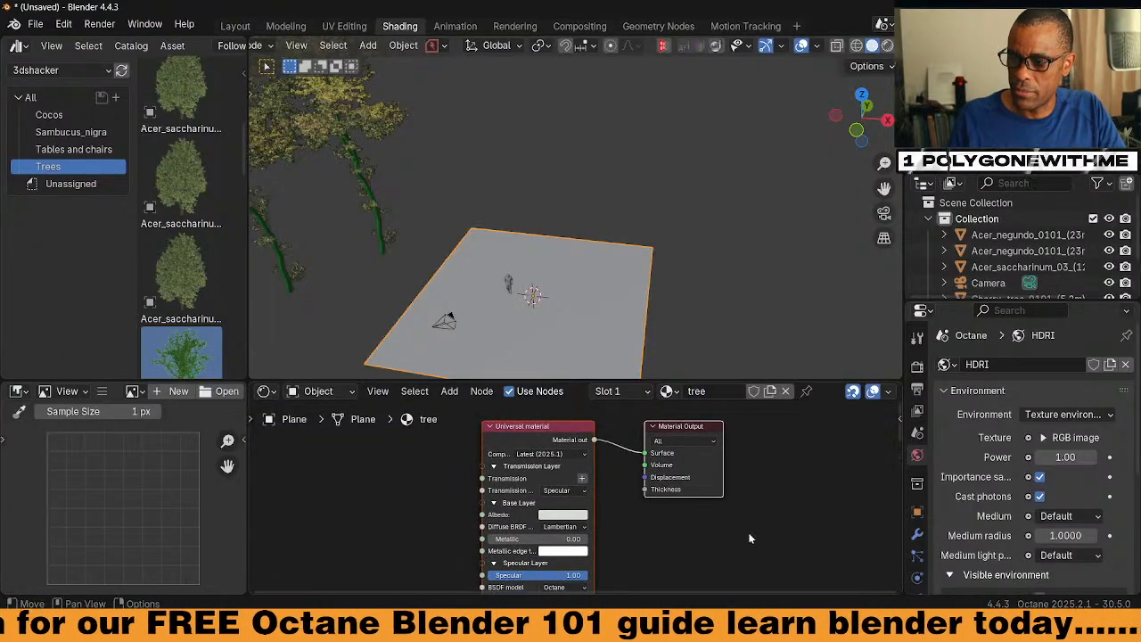
{"action": "left_click", "coordinate": [560, 440]}
{"action": "key", "text": "x"}
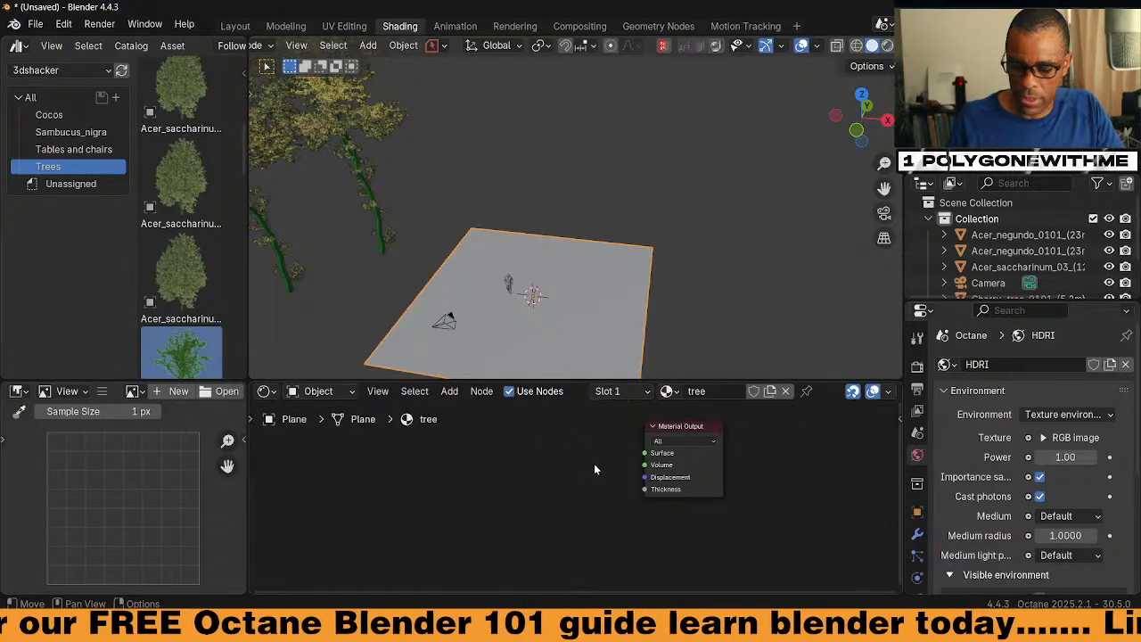
Add a Scatter on surface node, wire it to the output, and add an Object Data surface input
{"action": "key", "text": "shift+a"}
{"action": "type", "text": "sv"}
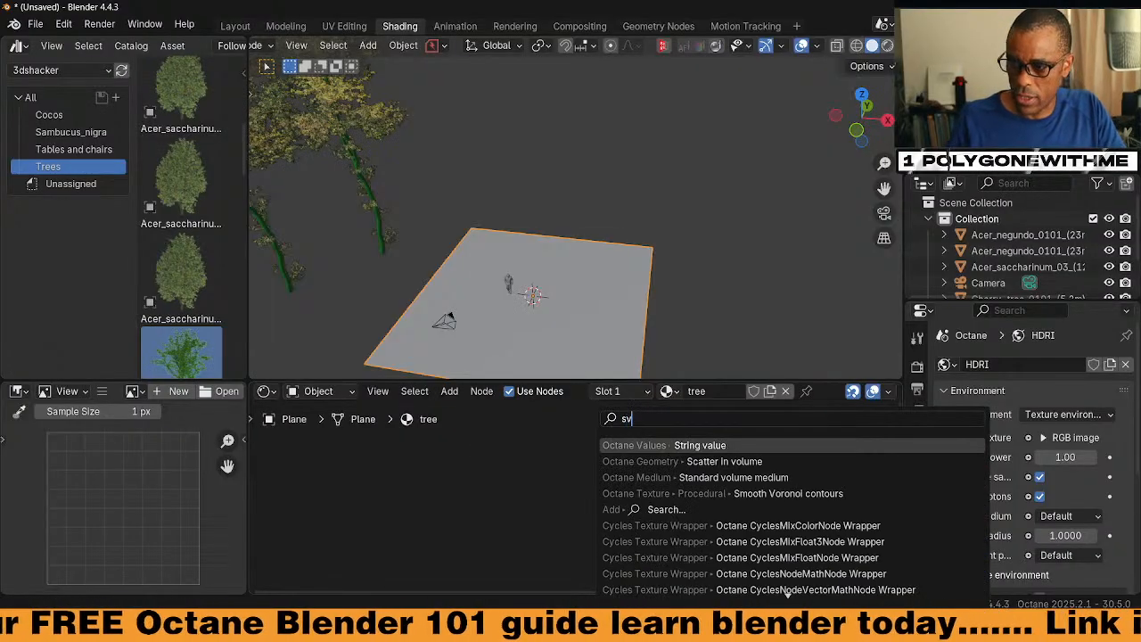
{"action": "key", "text": "BackSpace"}
{"action": "type", "text": "c"}
{"action": "key", "text": "Down"}
{"action": "key", "text": "Down"}
{"action": "key", "text": "Down"}
{"action": "key", "text": "Down"}
{"action": "key", "text": "Down"}
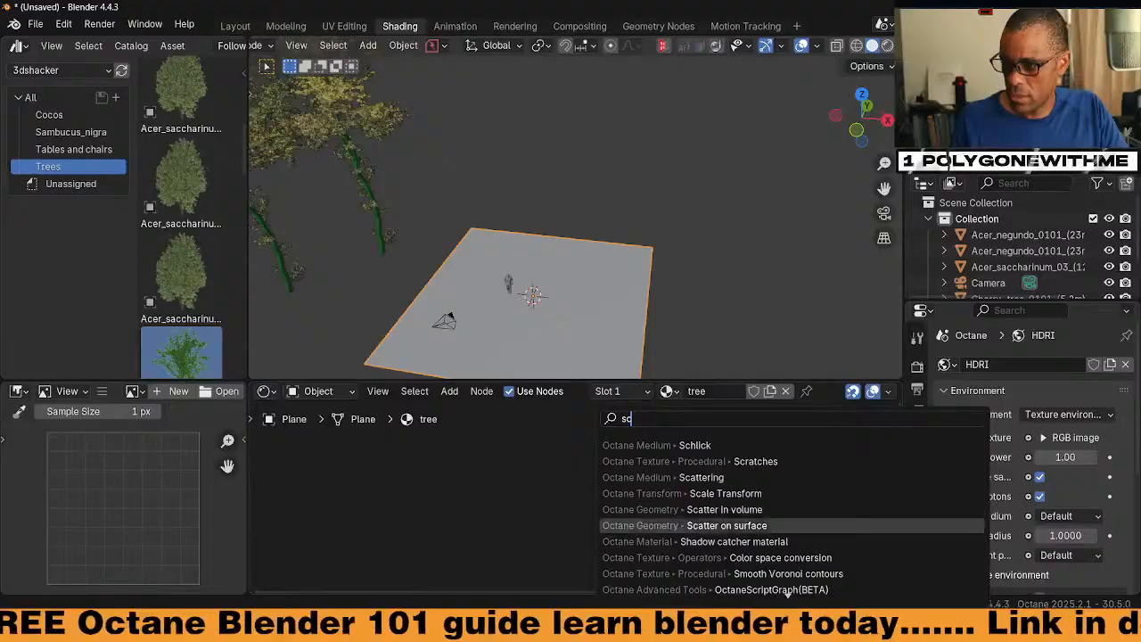
{"action": "key", "text": "Down"}
{"action": "key", "text": "Down"}
{"action": "key", "text": "Up"}
{"action": "key", "text": "Up"}
{"action": "key", "text": "Return"}
{"action": "left_click", "coordinate": [492, 412]}
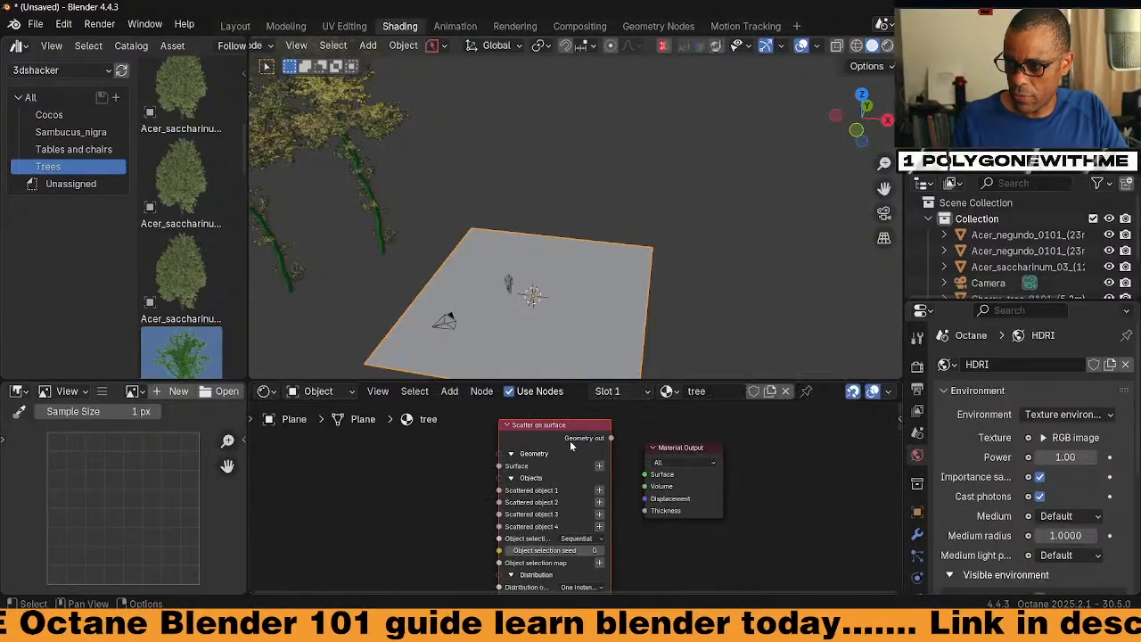
{"action": "left_click_drag", "start_coordinate": [610, 440], "coordinate": [690, 509]}
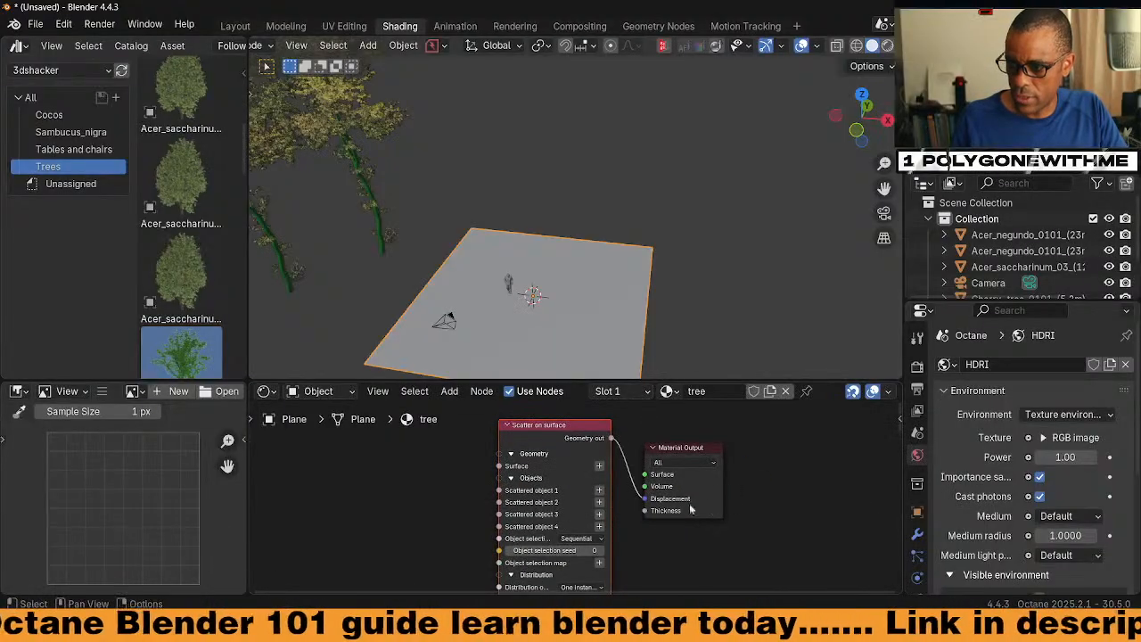
{"action": "left_click", "coordinate": [599, 466]}
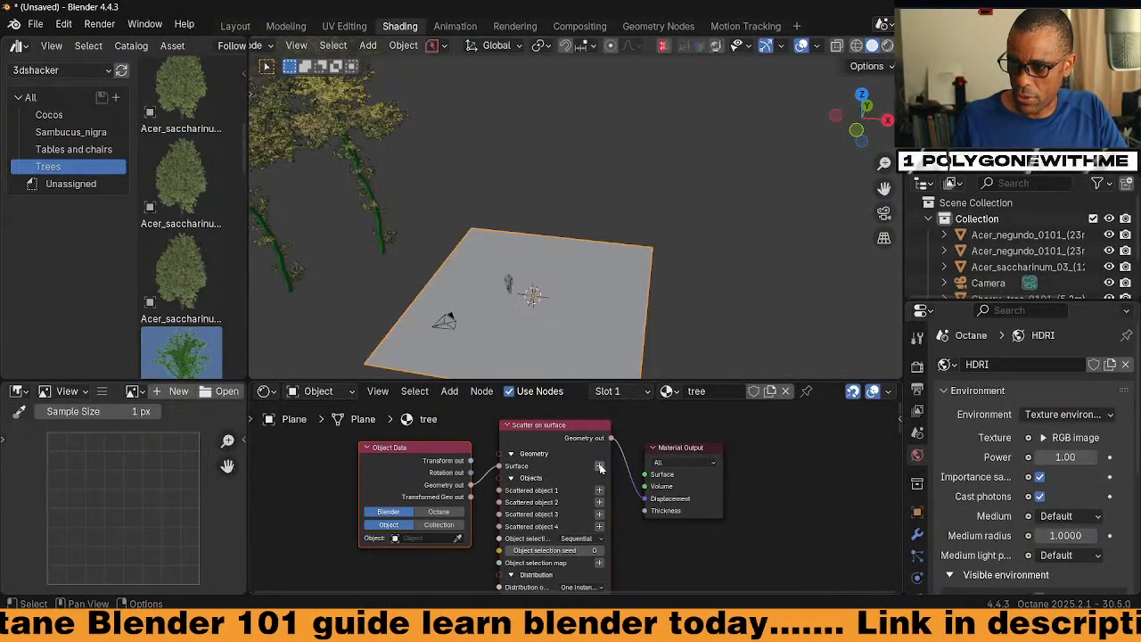
Set the scatter surface to Plane and pick Acer_negundo for Scattered objects 1 and 2
{"action": "left_click", "coordinate": [567, 346]}
{"action": "middle_click_drag", "start_coordinate": [601, 494], "coordinate": [624, 493]}
{"action": "left_click", "coordinate": [623, 491]}
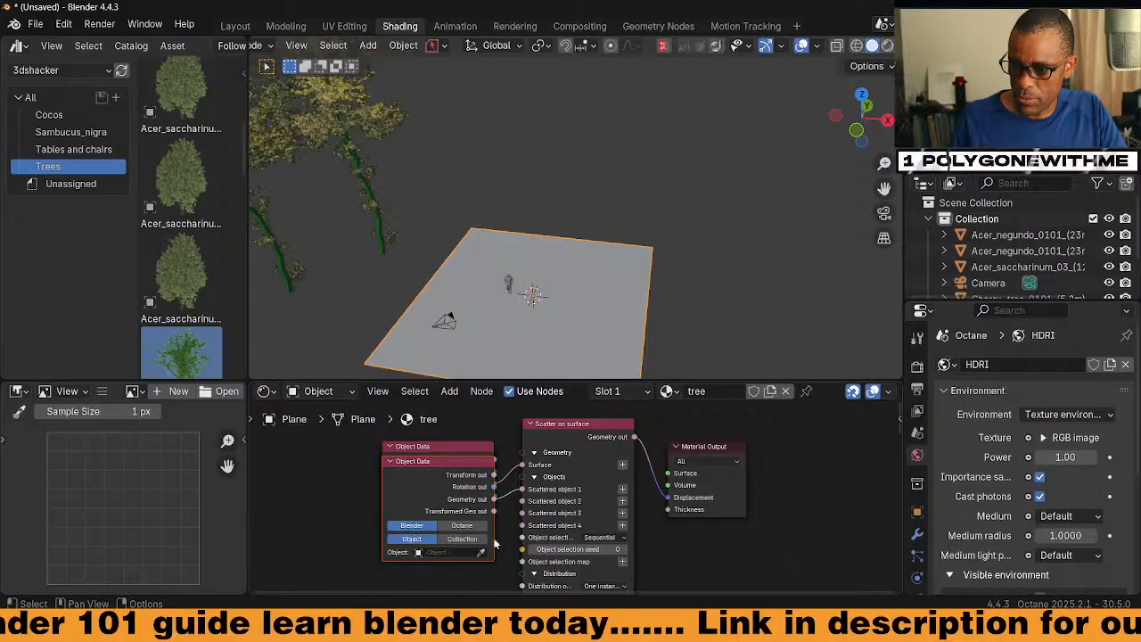
{"action": "left_click", "coordinate": [482, 554]}
{"action": "left_click", "coordinate": [352, 118]}
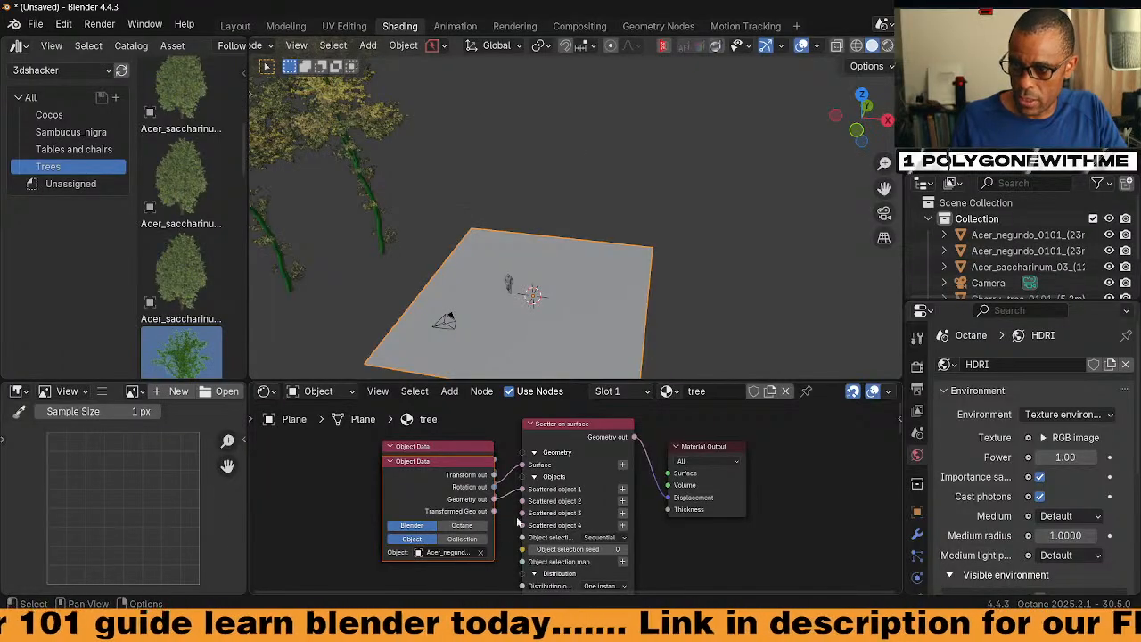
{"action": "left_click", "coordinate": [623, 503]}
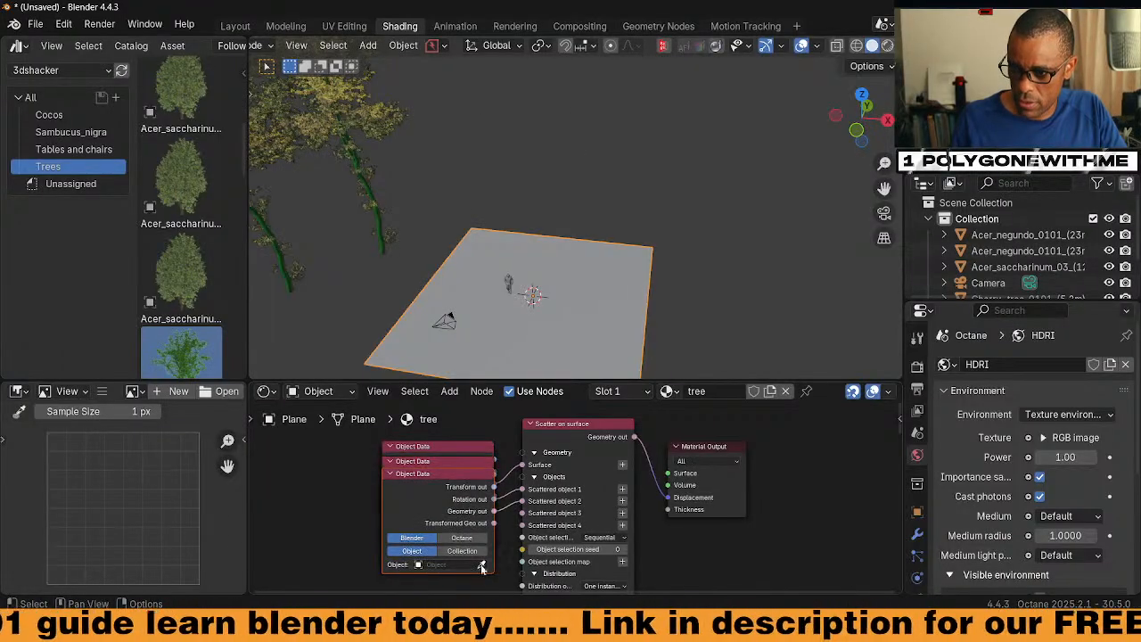
{"action": "left_click", "coordinate": [481, 568]}
{"action": "left_click", "coordinate": [279, 246]}
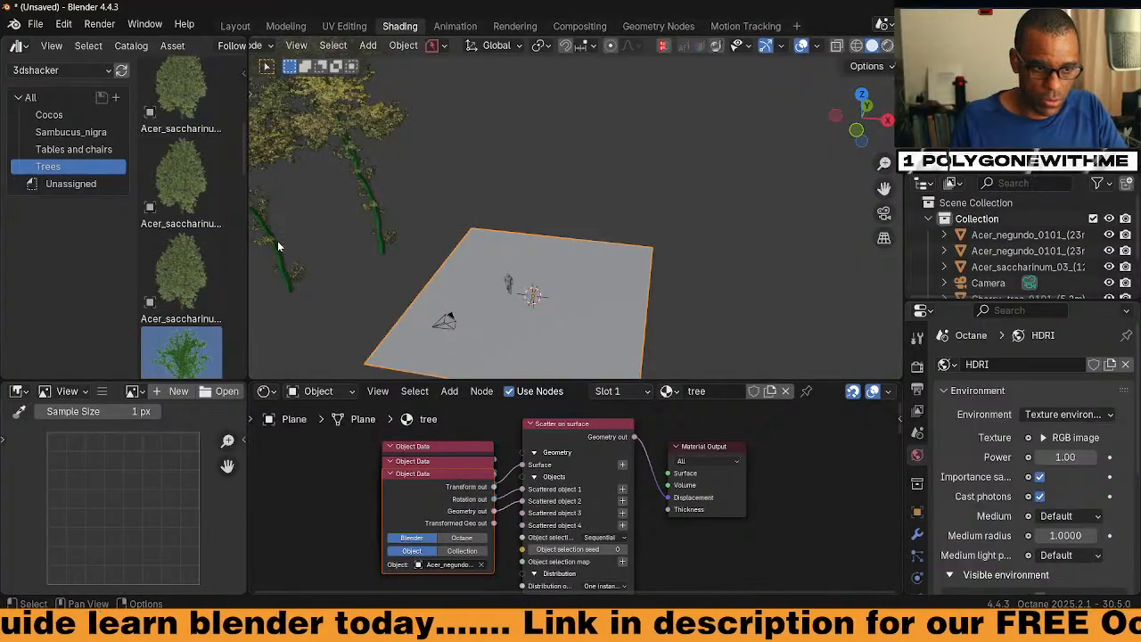
Pick Acer_saccharinum as Scattered object 3 and the Cherry tree as Scattered object 4
{"action": "middle_click_drag", "start_coordinate": [281, 245], "coordinate": [394, 219], "text": "shift"}
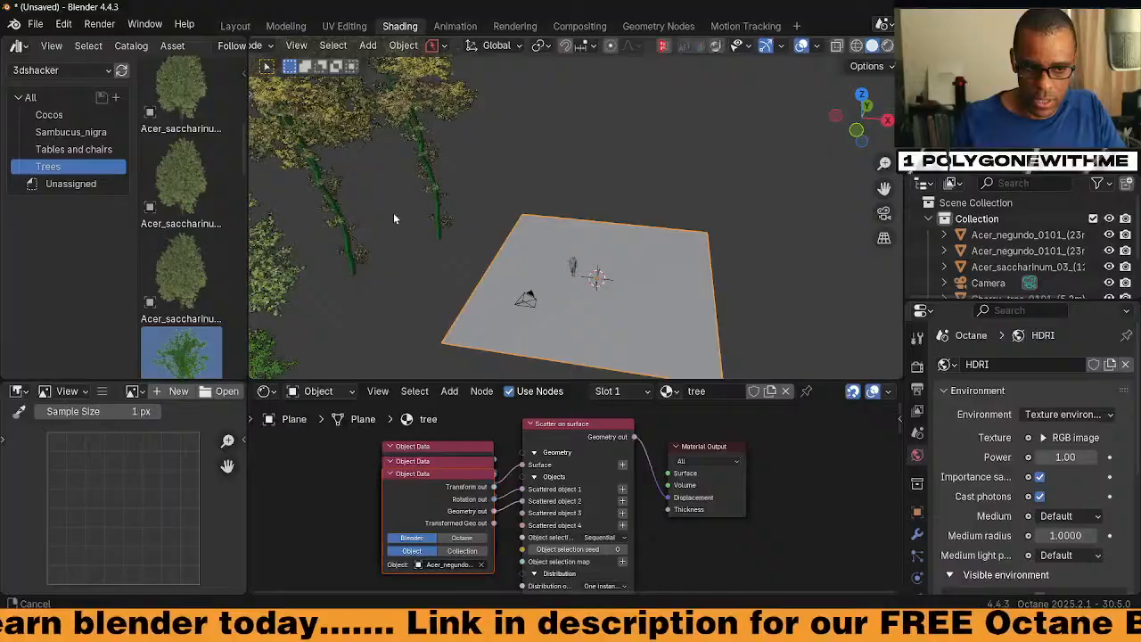
{"action": "left_click", "coordinate": [622, 524]}
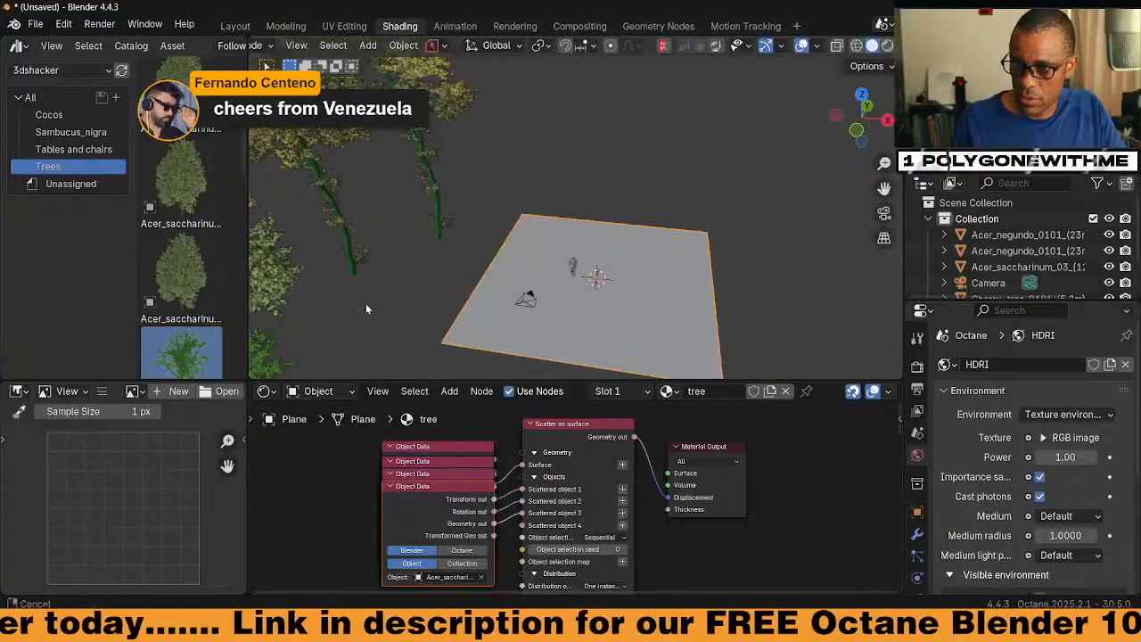
{"action": "left_click", "coordinate": [299, 241]}
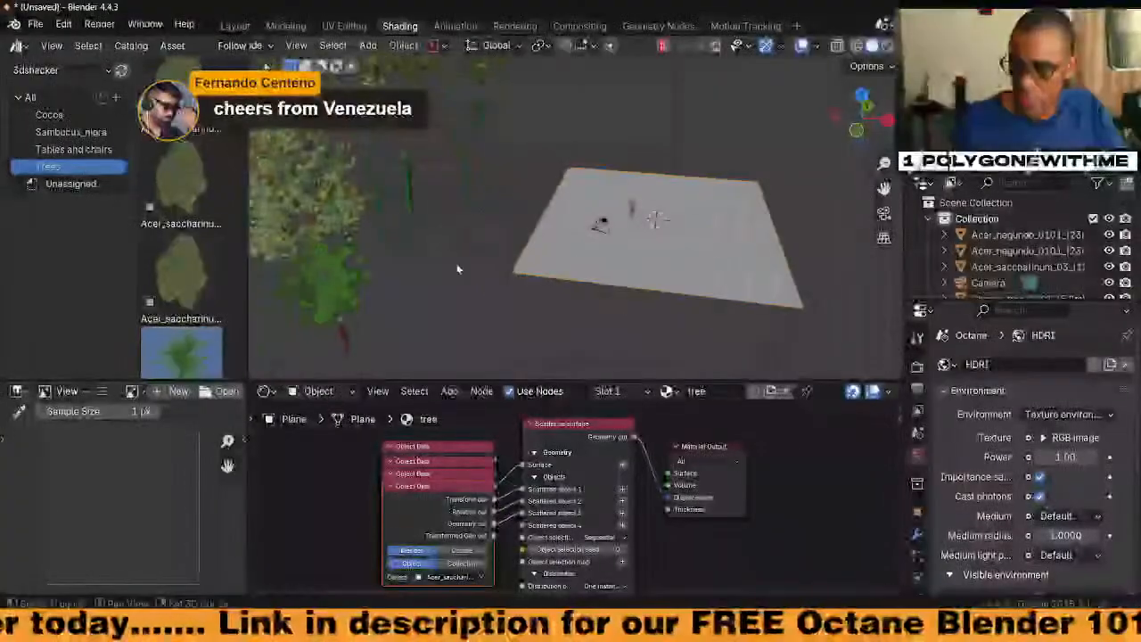
{"action": "left_click", "coordinate": [622, 525]}
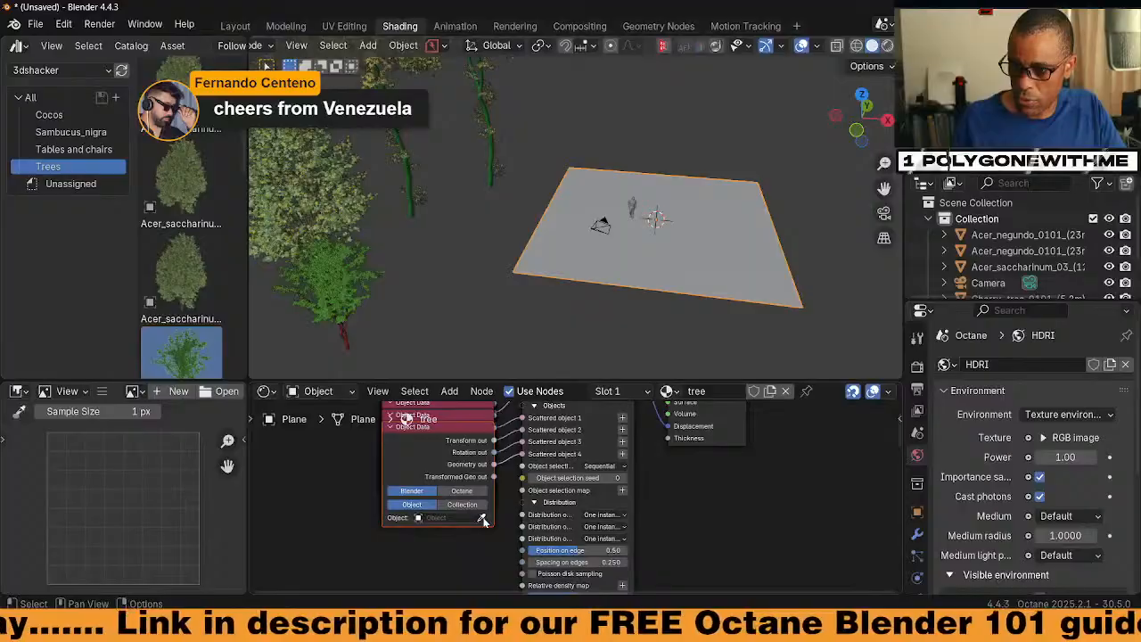
{"action": "left_click", "coordinate": [482, 518]}
{"action": "left_click", "coordinate": [330, 287]}
{"action": "middle_click_drag", "start_coordinate": [560, 312], "coordinate": [532, 296], "text": "shift"}
{"action": "mouse_move", "coordinate": [580, 258]}
{"action": "middle_mouse_down"}
{"action": "mouse_move", "coordinate": [597, 249]}
{"action": "mouse_move", "coordinate": [593, 270]}
{"action": "middle_mouse_up"}
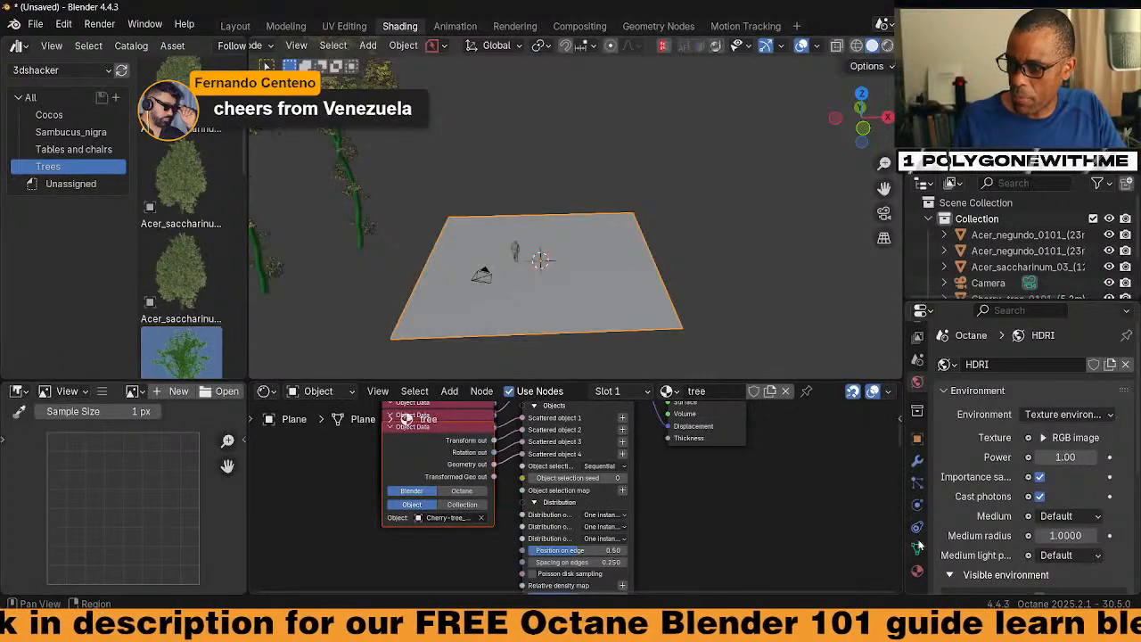
Assign the 'tree' node graph as the plane's Octane Geometric Node in Object Data properties
{"action": "left_click", "coordinate": [917, 547]}
{"action": "scroll", "coordinate": [1068, 556], "scroll_direction": "down", "scroll_amount": 10}
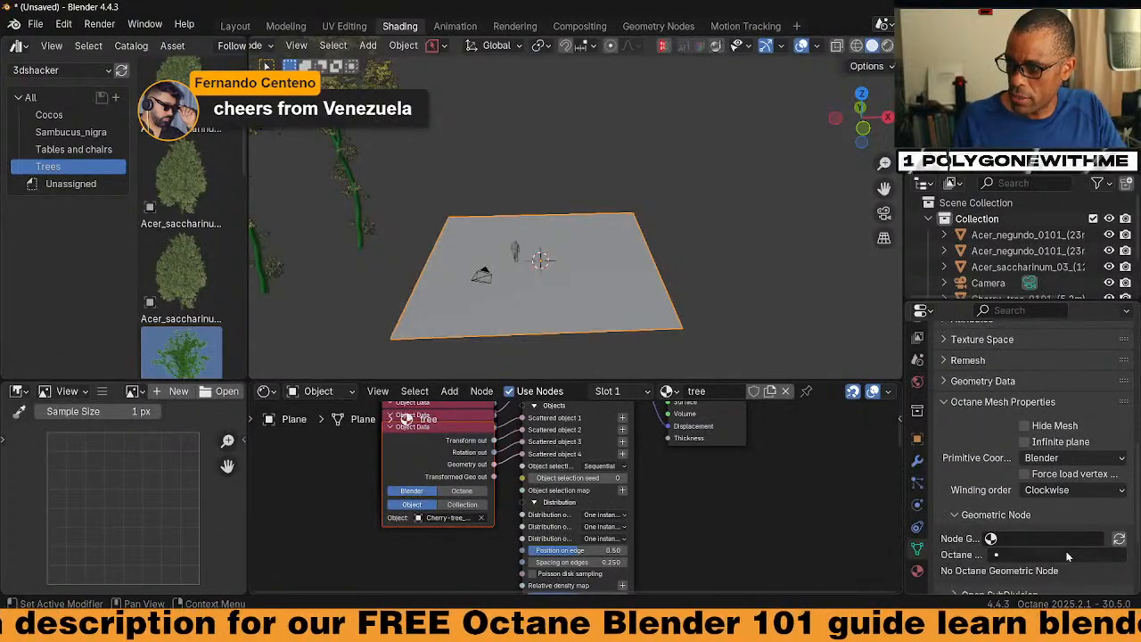
{"action": "left_click", "coordinate": [1049, 540]}
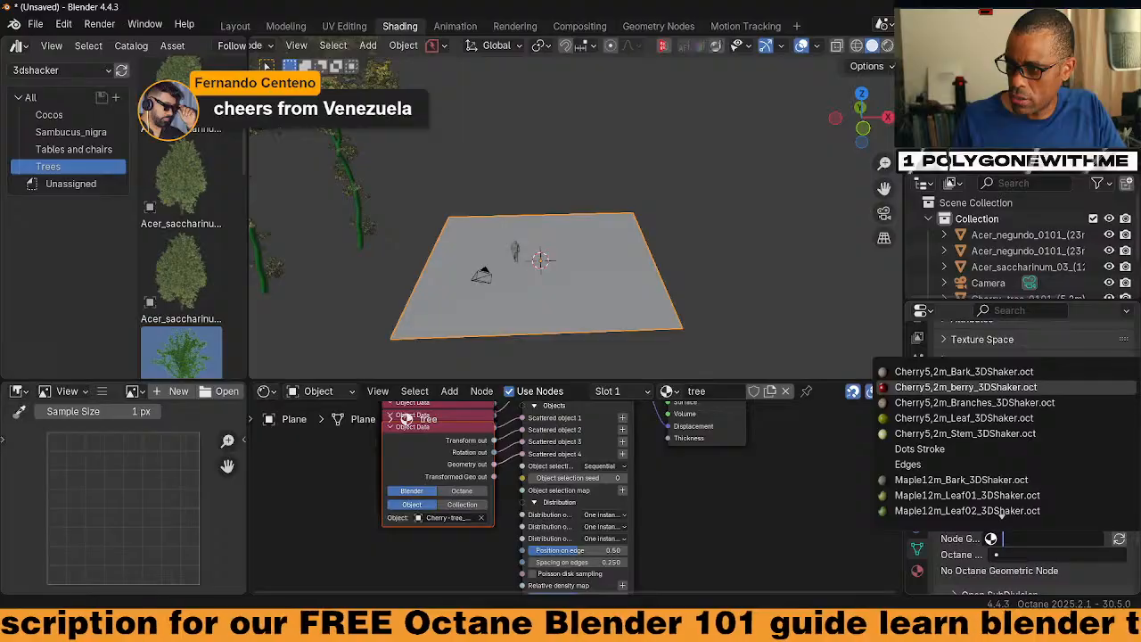
{"action": "scroll", "coordinate": [1004, 512], "scroll_direction": "down", "scroll_amount": 5}
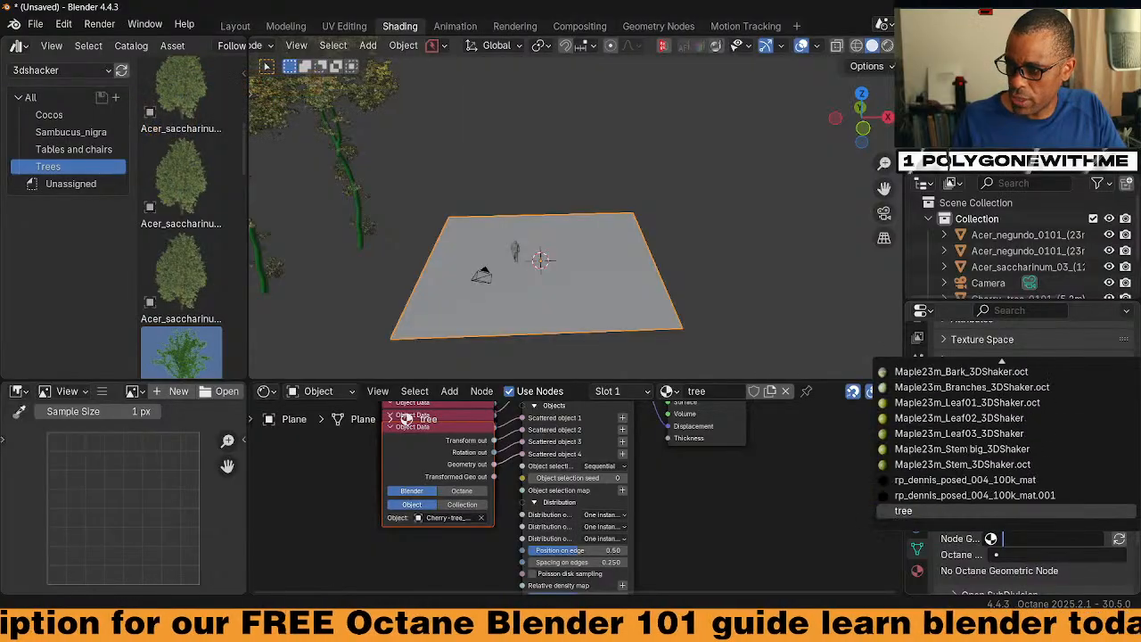
{"action": "left_click", "coordinate": [908, 371]}
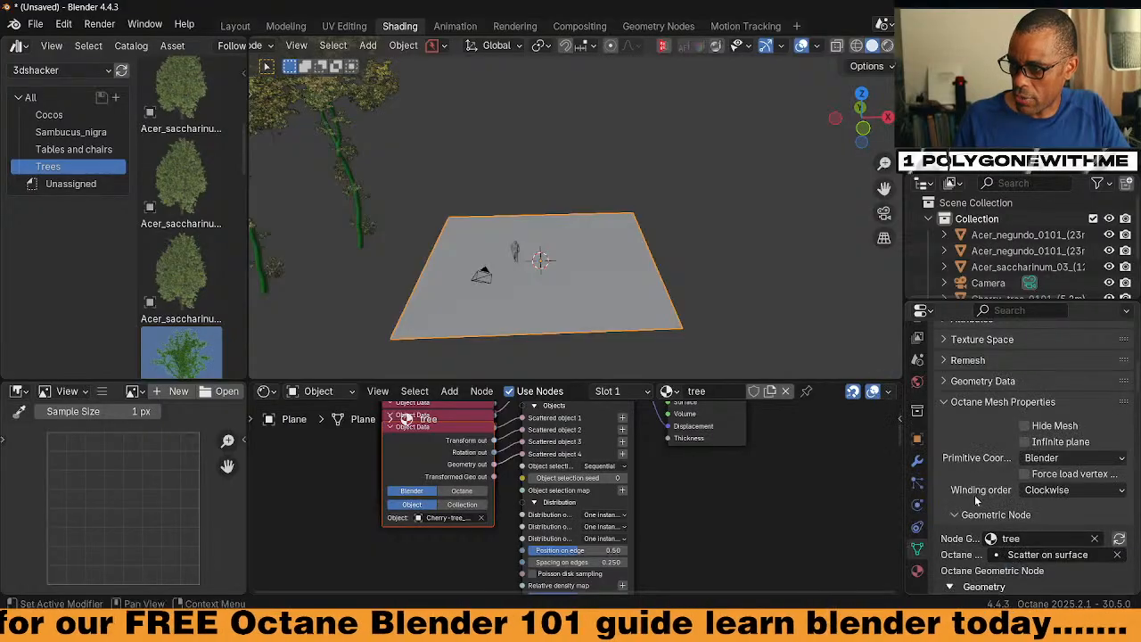
{"action": "scroll", "coordinate": [976, 501], "scroll_direction": "down", "scroll_amount": 5}
{"action": "scroll", "coordinate": [977, 545], "scroll_direction": "up", "scroll_amount": 1}
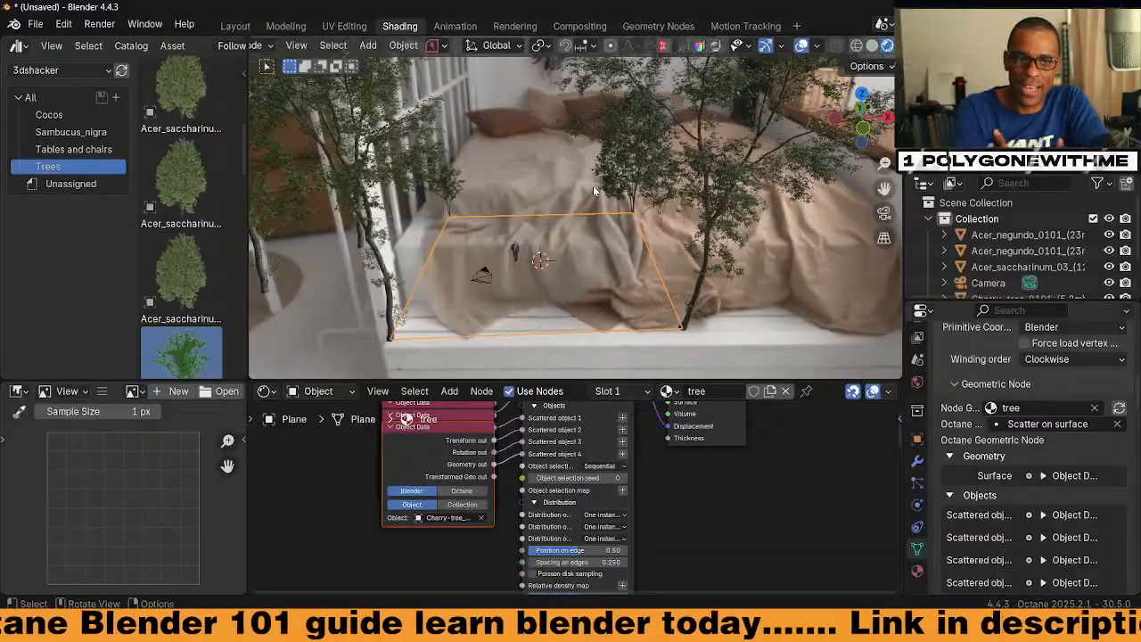
Set the Scatter on surface node's Distribution on surfaces to 'Random instances by relative area'
{"action": "middle_click_drag", "start_coordinate": [593, 185], "coordinate": [555, 269]}
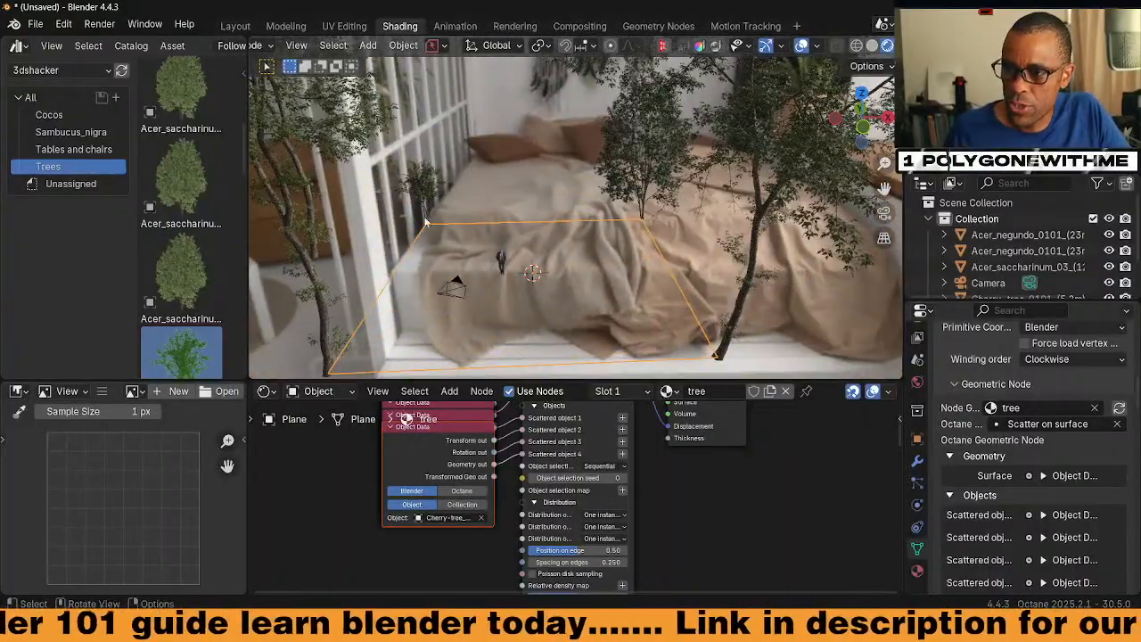
{"action": "middle_click_drag", "start_coordinate": [560, 225], "coordinate": [517, 278]}
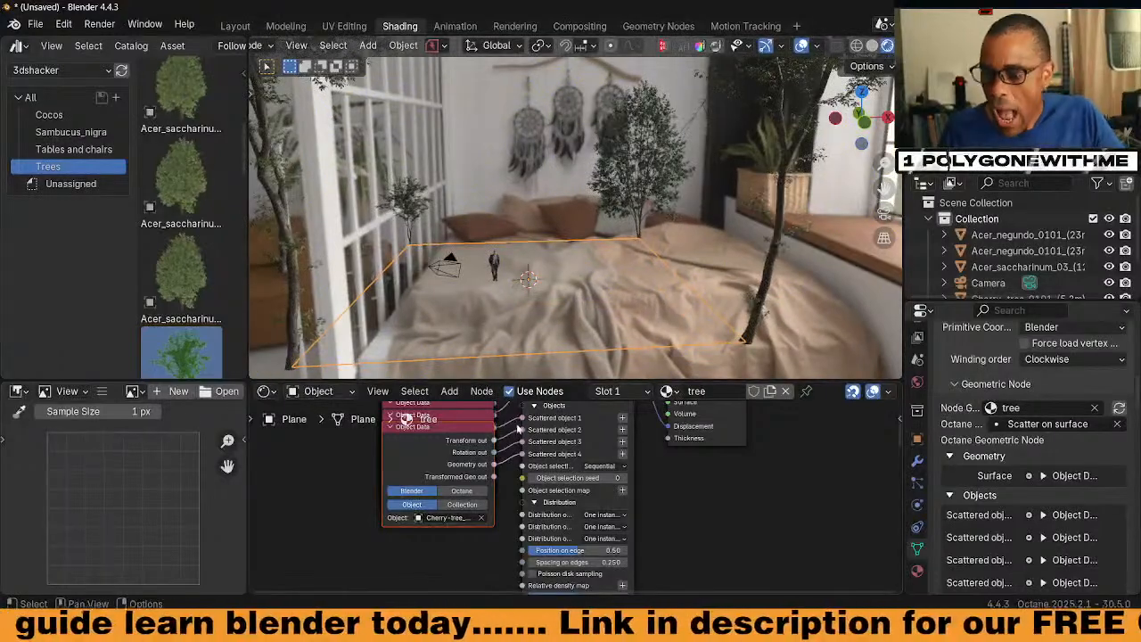
{"action": "middle_click_drag", "start_coordinate": [630, 448], "coordinate": [635, 482]}
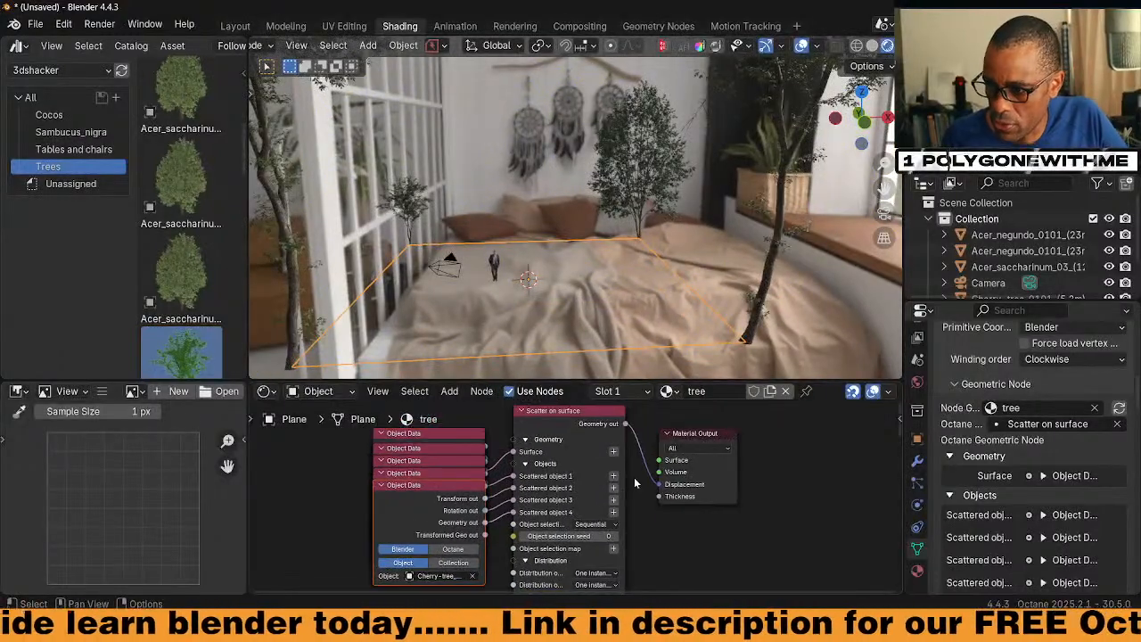
{"action": "scroll", "coordinate": [648, 513], "scroll_direction": "up", "scroll_amount": 5}
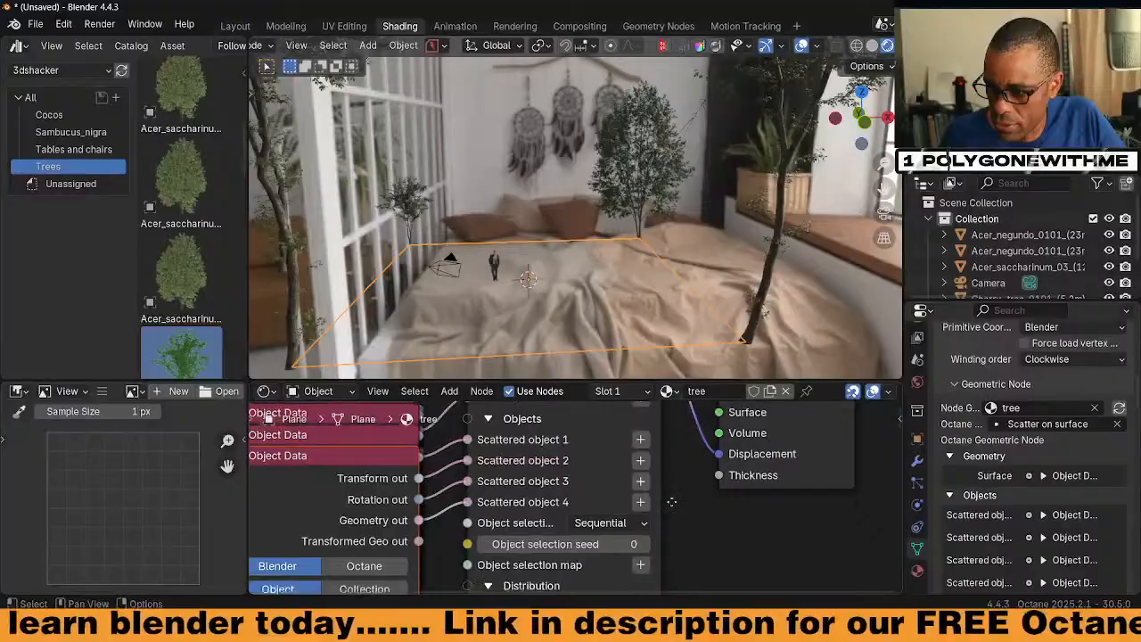
{"action": "middle_click_drag", "start_coordinate": [729, 511], "coordinate": [679, 511]}
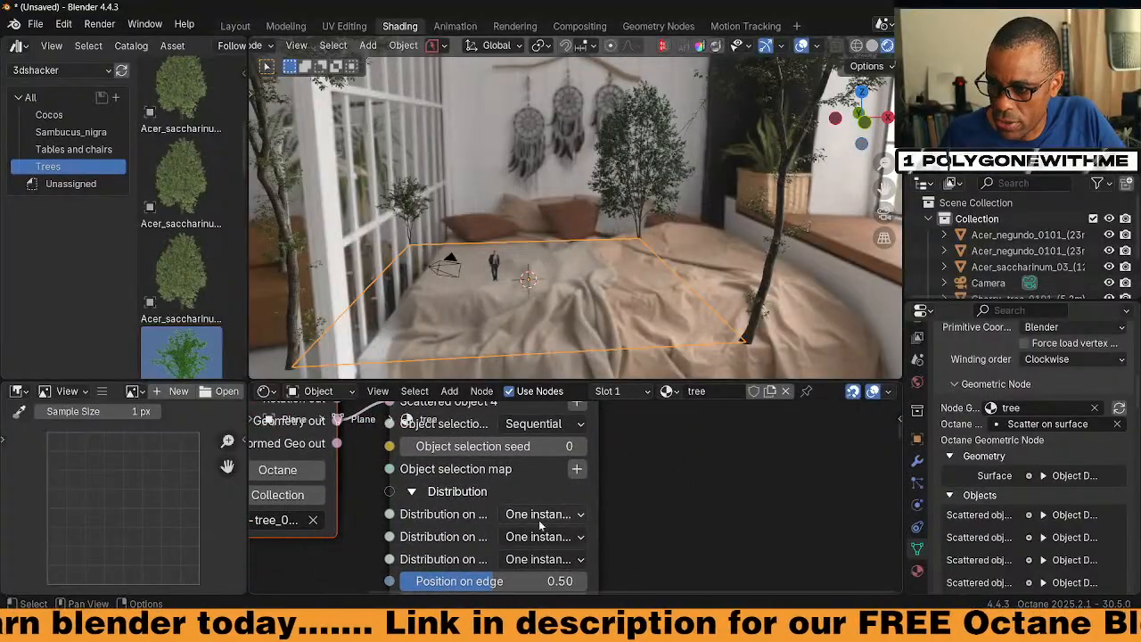
{"action": "left_click_drag", "start_coordinate": [617, 512], "coordinate": [726, 535]}
{"action": "middle_click_drag", "start_coordinate": [726, 535], "coordinate": [544, 503]}
{"action": "left_click", "coordinate": [553, 485]}
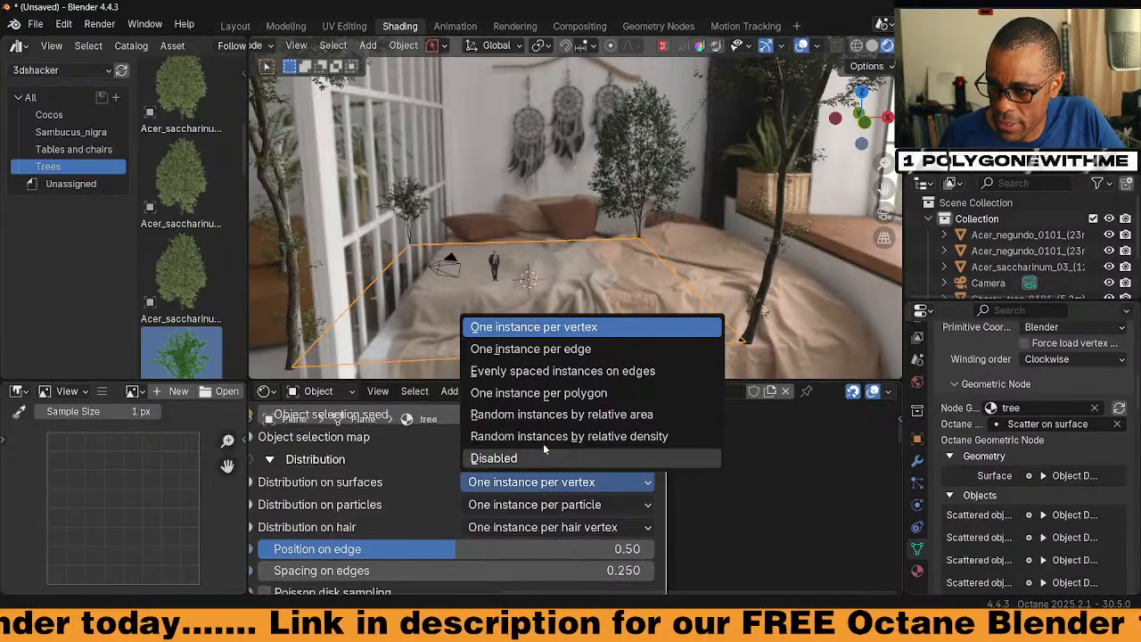
{"action": "left_click", "coordinate": [588, 414]}
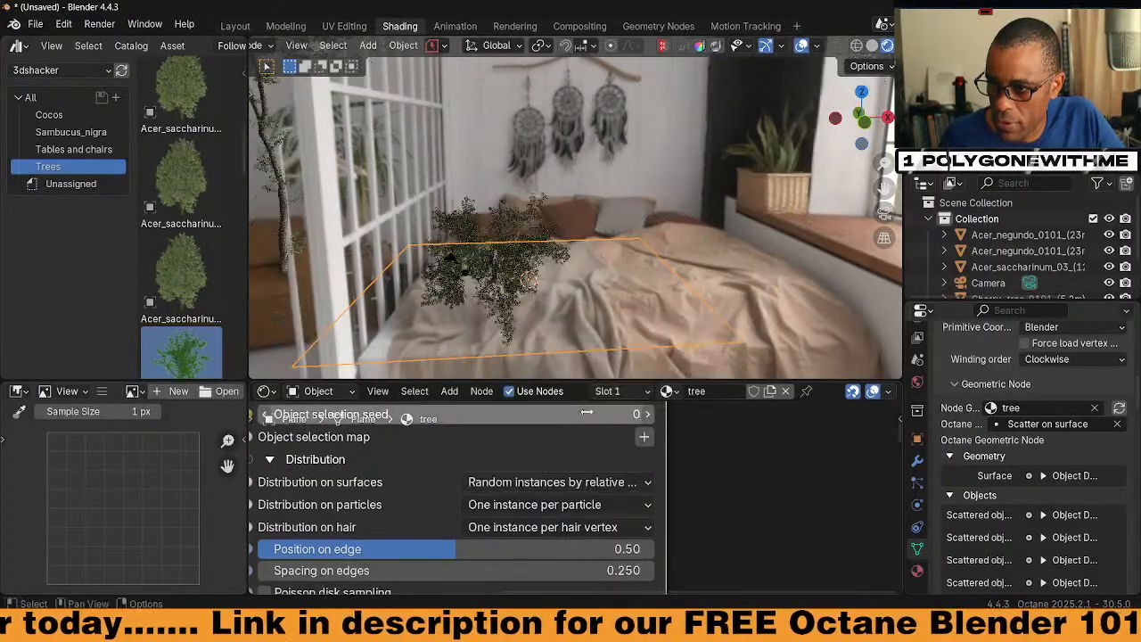
{"action": "middle_click_drag", "start_coordinate": [536, 326], "coordinate": [419, 324]}
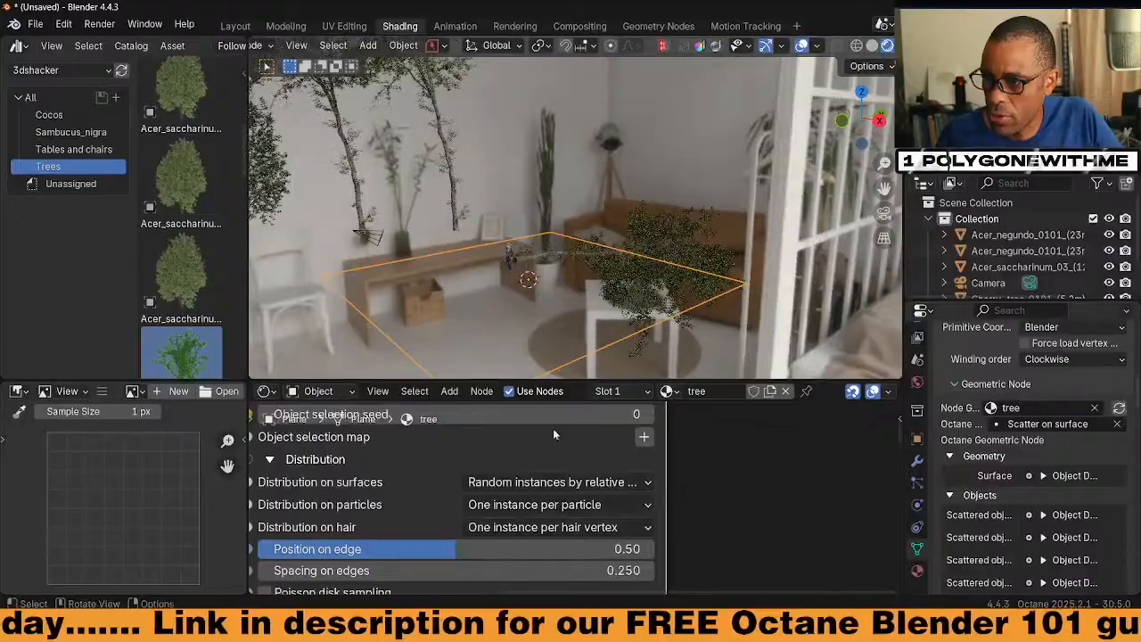
{"action": "scroll", "coordinate": [662, 527], "scroll_direction": "down", "scroll_amount": 1}
{"action": "middle_click_drag", "start_coordinate": [670, 543], "coordinate": [658, 467]}
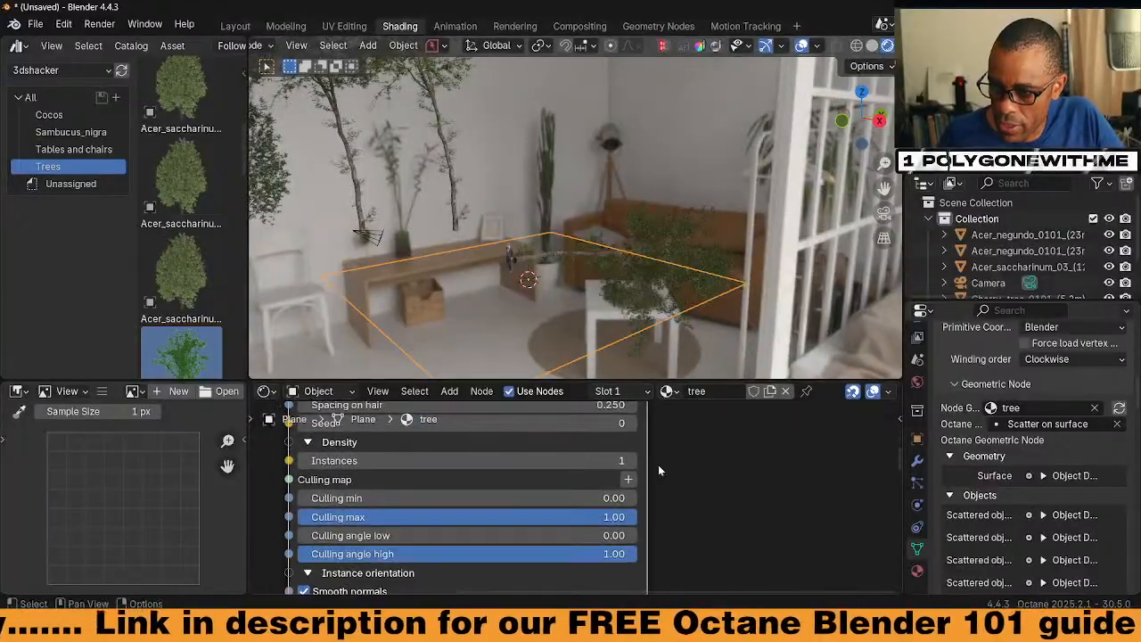
Raise the scattered tree instances to 53 and set Orientation priority to Front
{"action": "left_click_drag", "start_coordinate": [408, 465], "coordinate": [588, 463]}
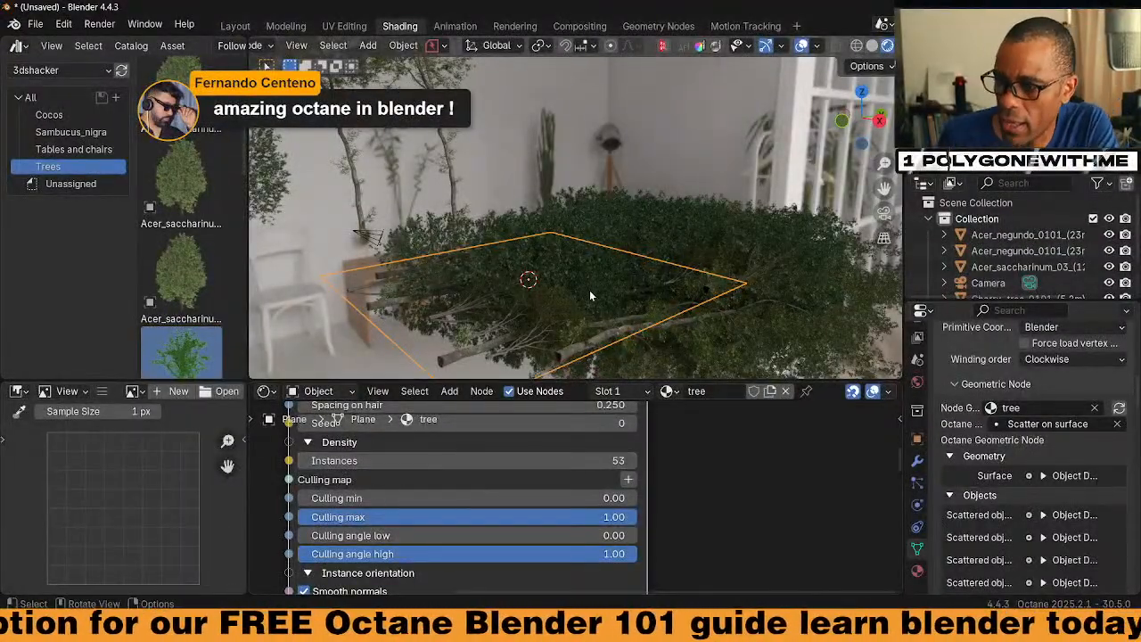
{"action": "middle_click_drag", "start_coordinate": [595, 295], "coordinate": [571, 314]}
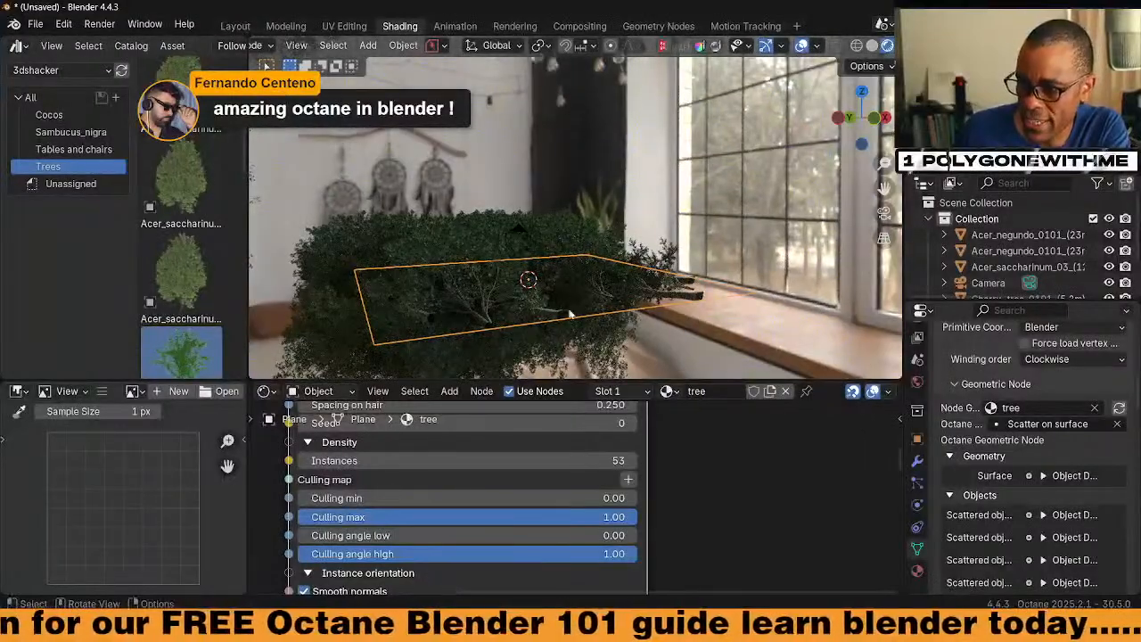
{"action": "mouse_move", "coordinate": [708, 465]}
{"action": "middle_mouse_down"}
{"action": "mouse_move", "coordinate": [711, 512]}
{"action": "mouse_move", "coordinate": [705, 471]}
{"action": "middle_mouse_up"}
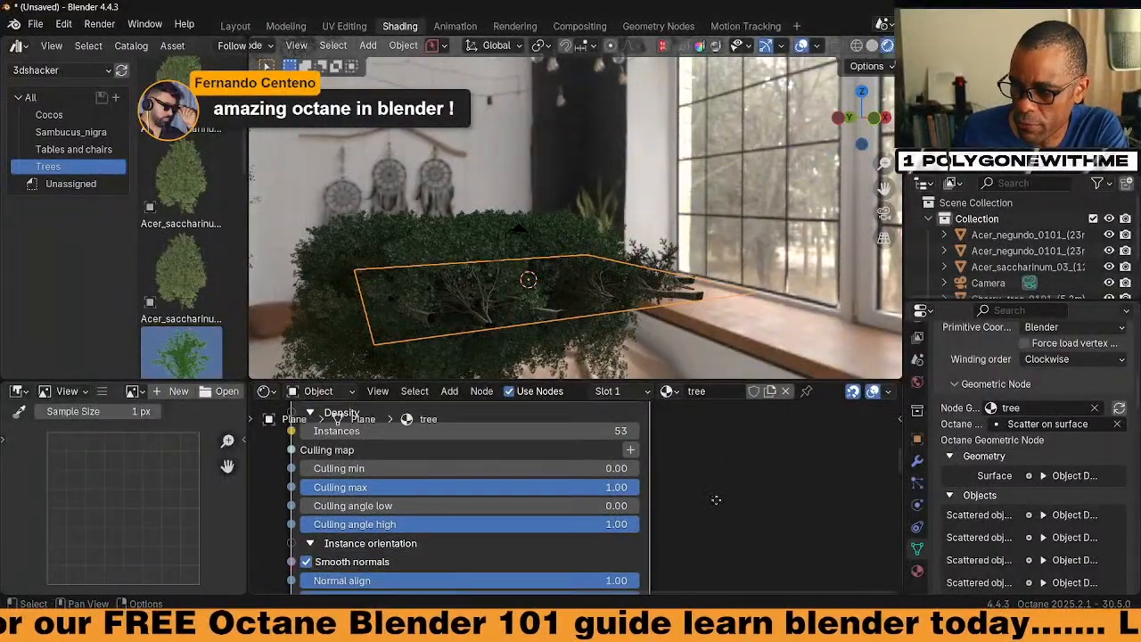
{"action": "middle_click_drag", "start_coordinate": [726, 531], "coordinate": [758, 430]}
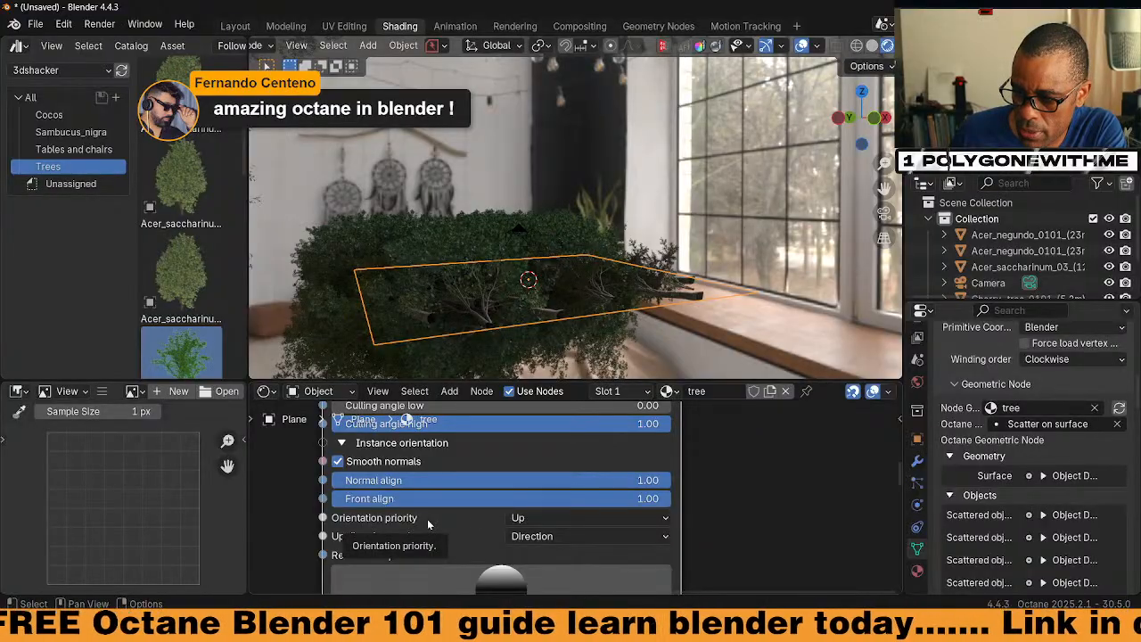
{"action": "left_click", "coordinate": [560, 518]}
{"action": "left_click", "coordinate": [556, 549]}
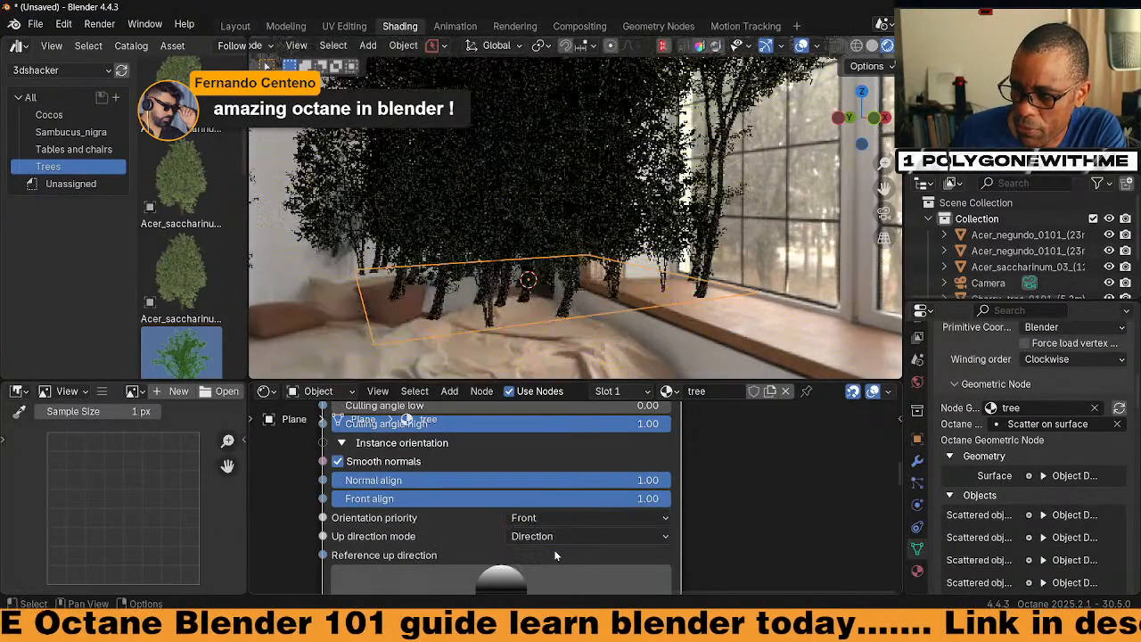
{"action": "middle_click_drag", "start_coordinate": [570, 268], "coordinate": [727, 314]}
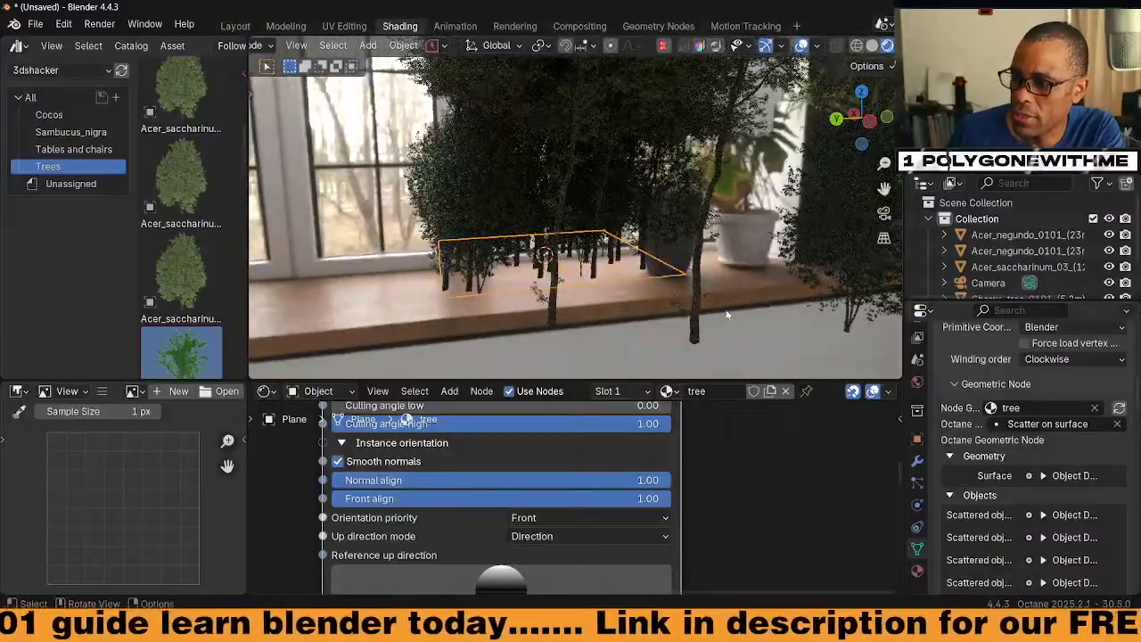
{"action": "left_click", "coordinate": [689, 315]}
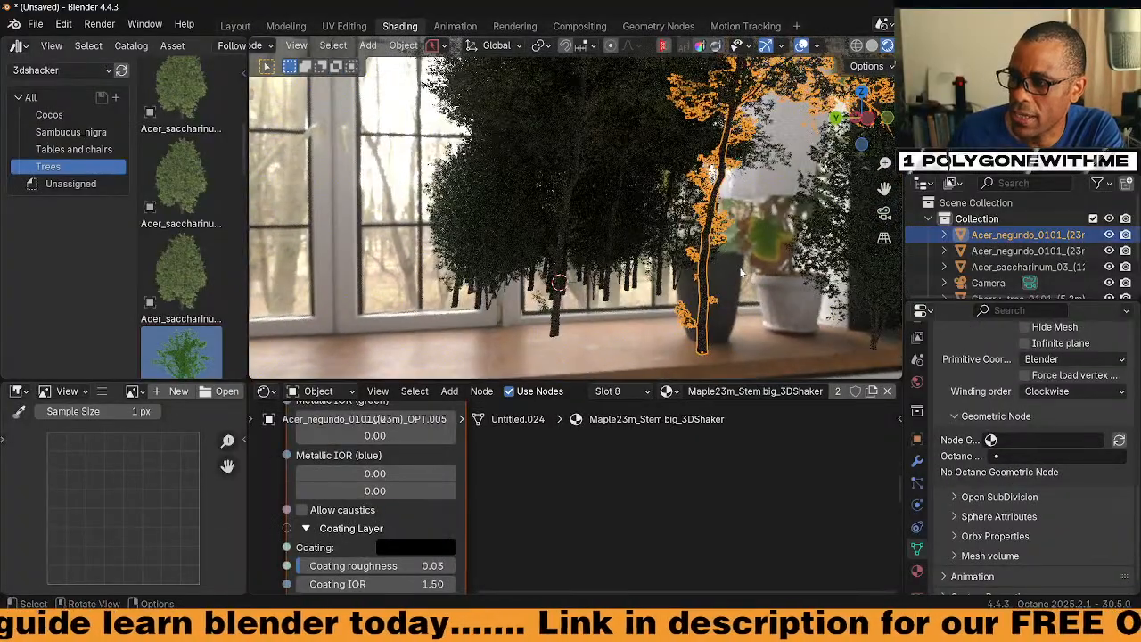
{"action": "key", "text": "Tab"}
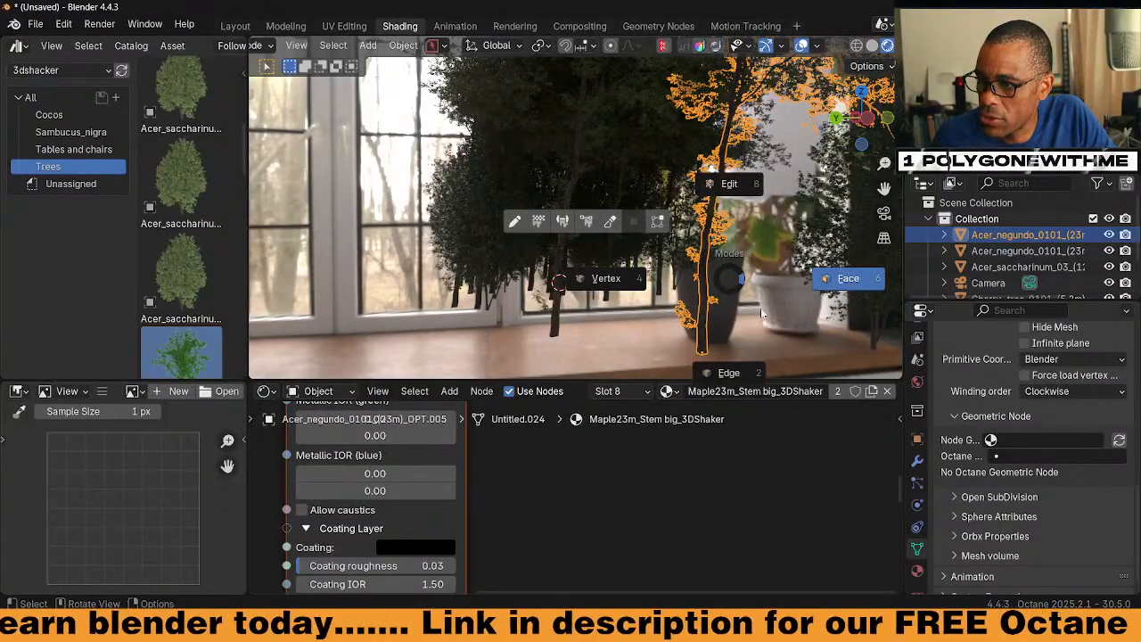
{"action": "left_click", "coordinate": [759, 307]}
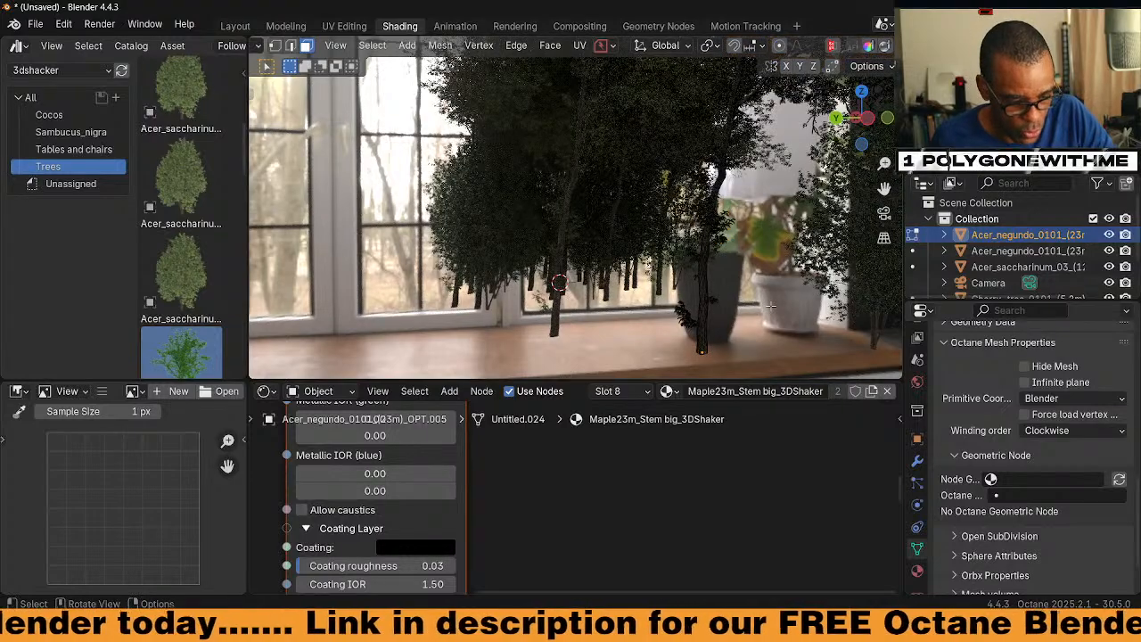
{"action": "key", "text": "x"}
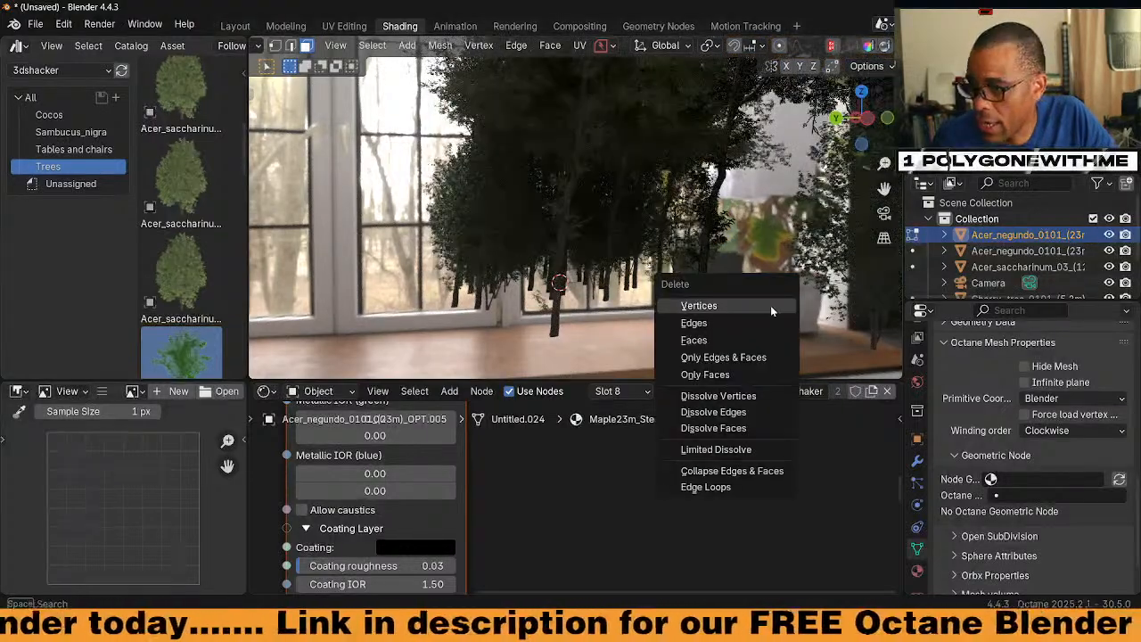
{"action": "left_click", "coordinate": [772, 307]}
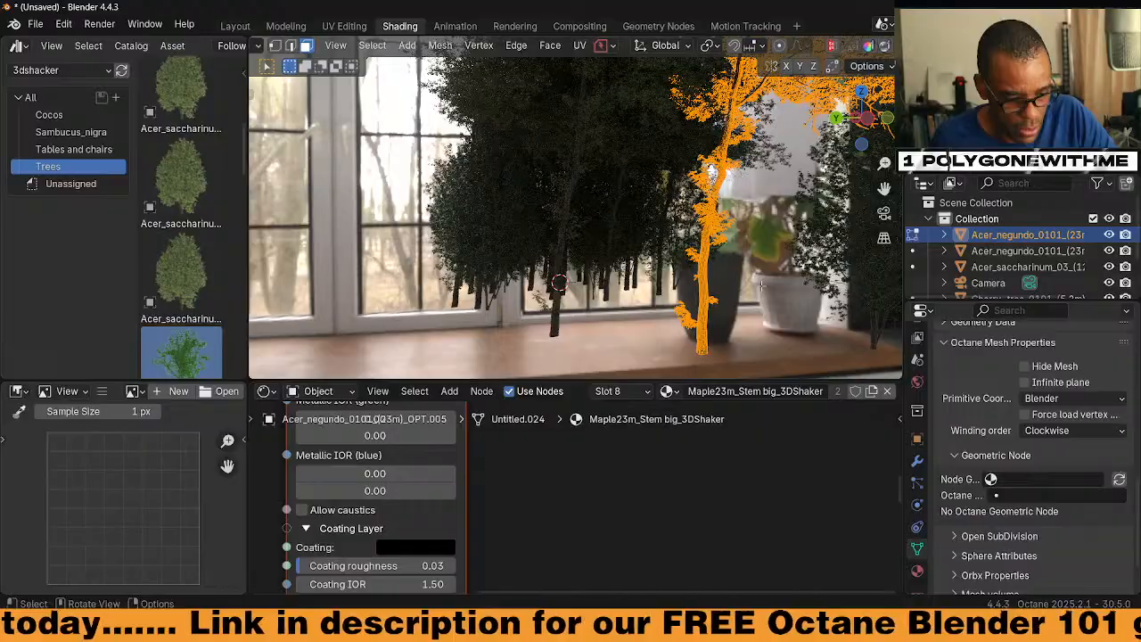
{"action": "key", "text": "x"}
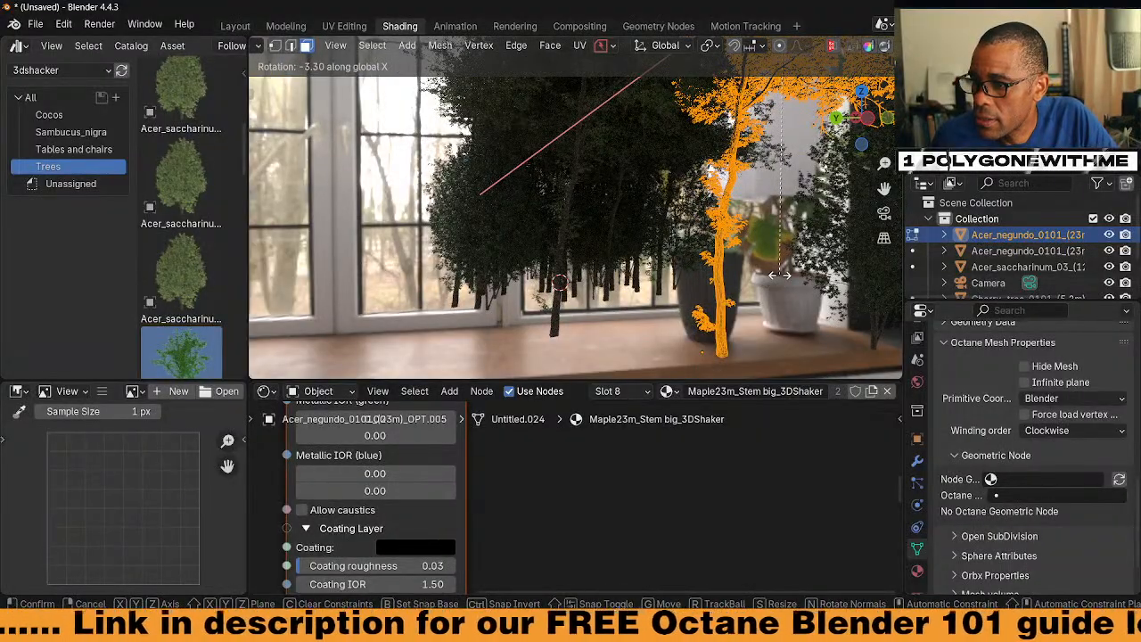
{"action": "left_click", "coordinate": [781, 275]}
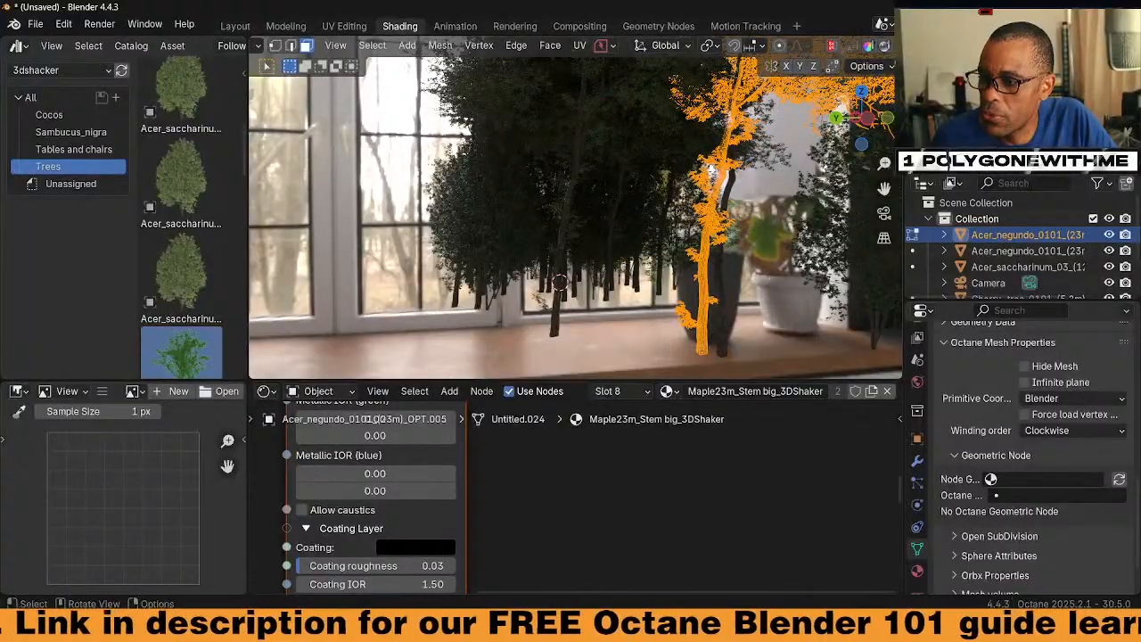
{"action": "key", "text": "ctrl+z"}
{"action": "key", "text": "Tab"}
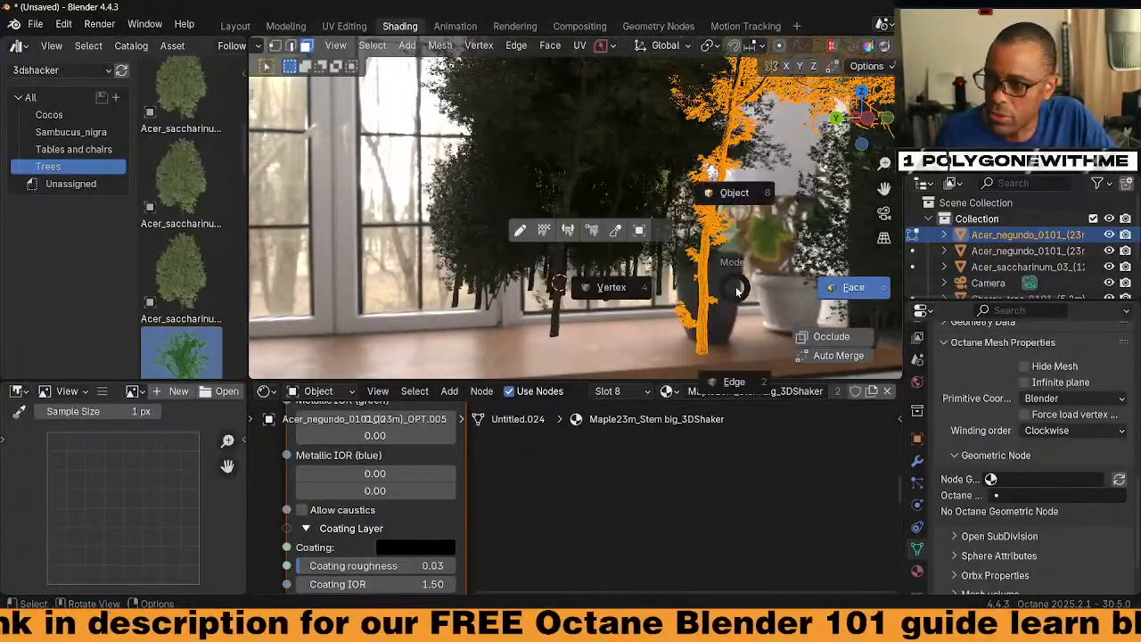
{"action": "left_click", "coordinate": [733, 192]}
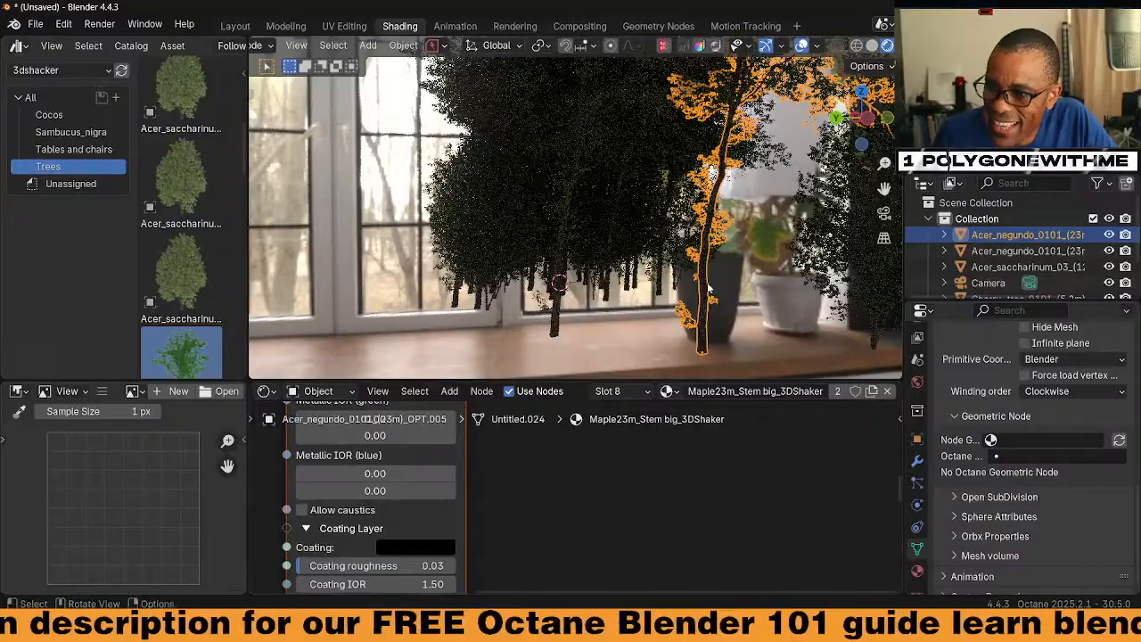
{"action": "middle_click_drag", "start_coordinate": [705, 285], "coordinate": [520, 290]}
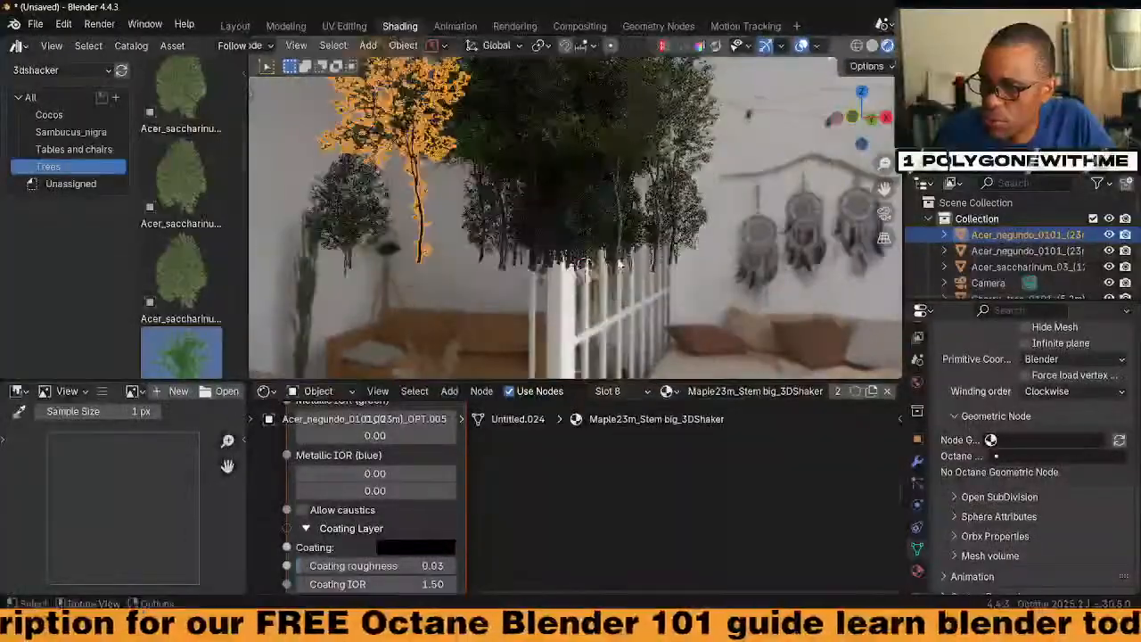
Switch the node editor to the world shader, connect the environment texture and brighten its colour
{"action": "left_click", "coordinate": [526, 269]}
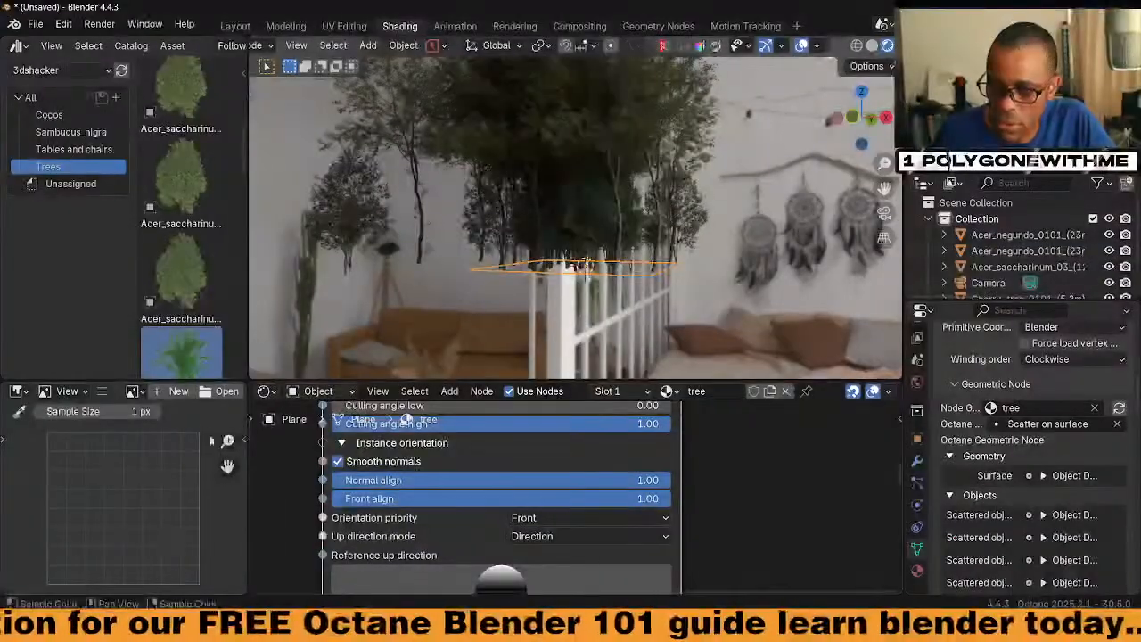
{"action": "left_click", "coordinate": [316, 392]}
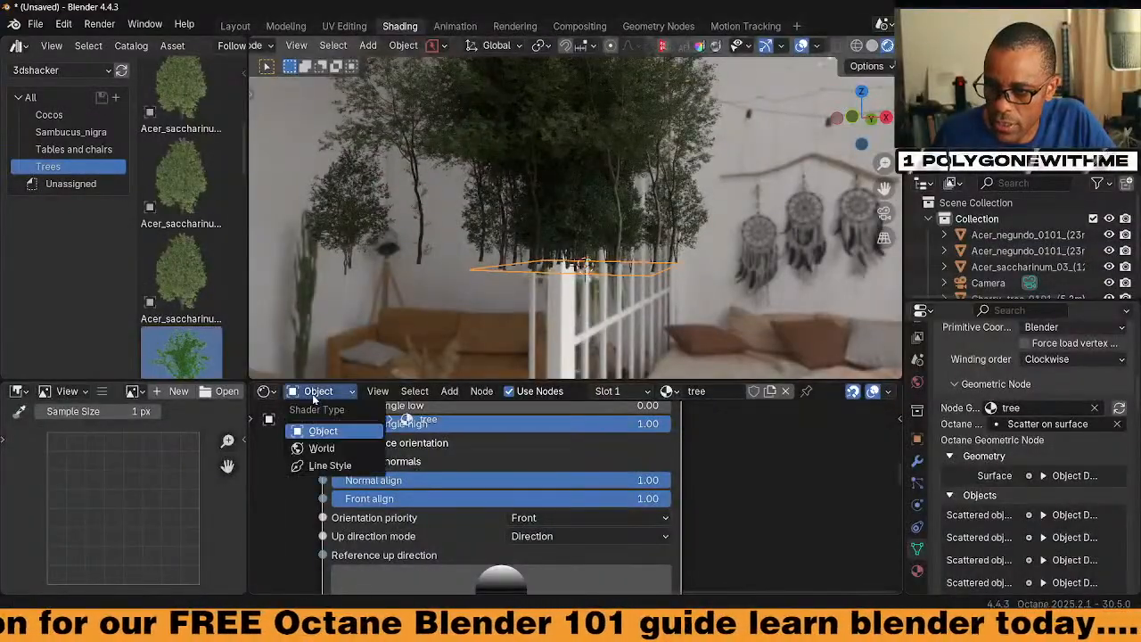
{"action": "left_click", "coordinate": [314, 449]}
{"action": "scroll", "coordinate": [502, 446], "scroll_direction": "up", "scroll_amount": 5}
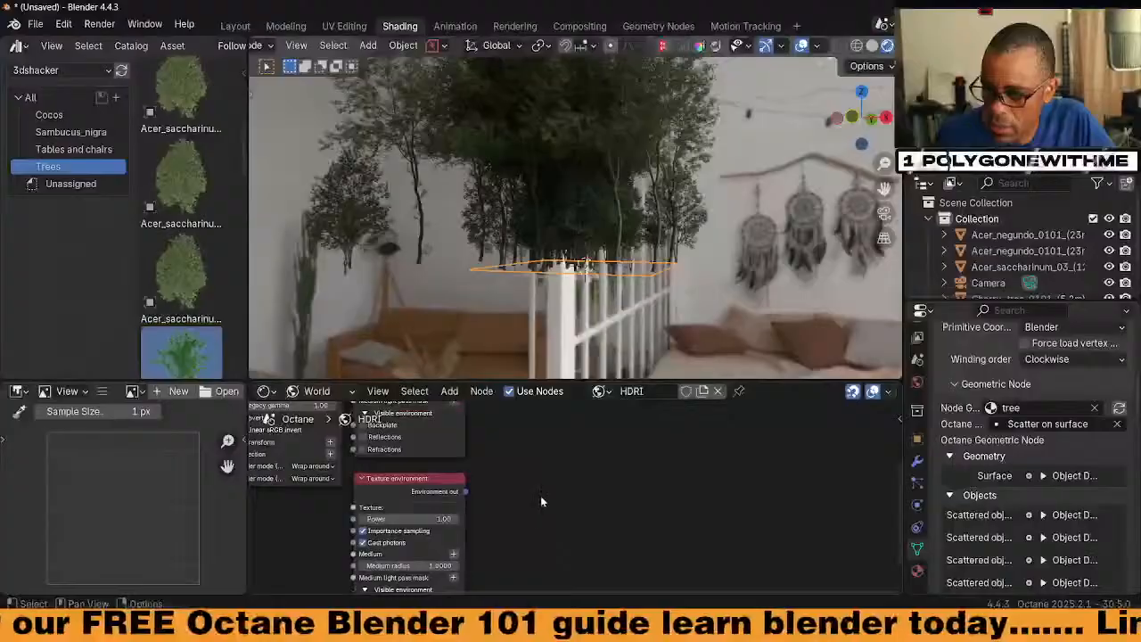
{"action": "scroll", "coordinate": [540, 501], "scroll_direction": "down", "scroll_amount": 4}
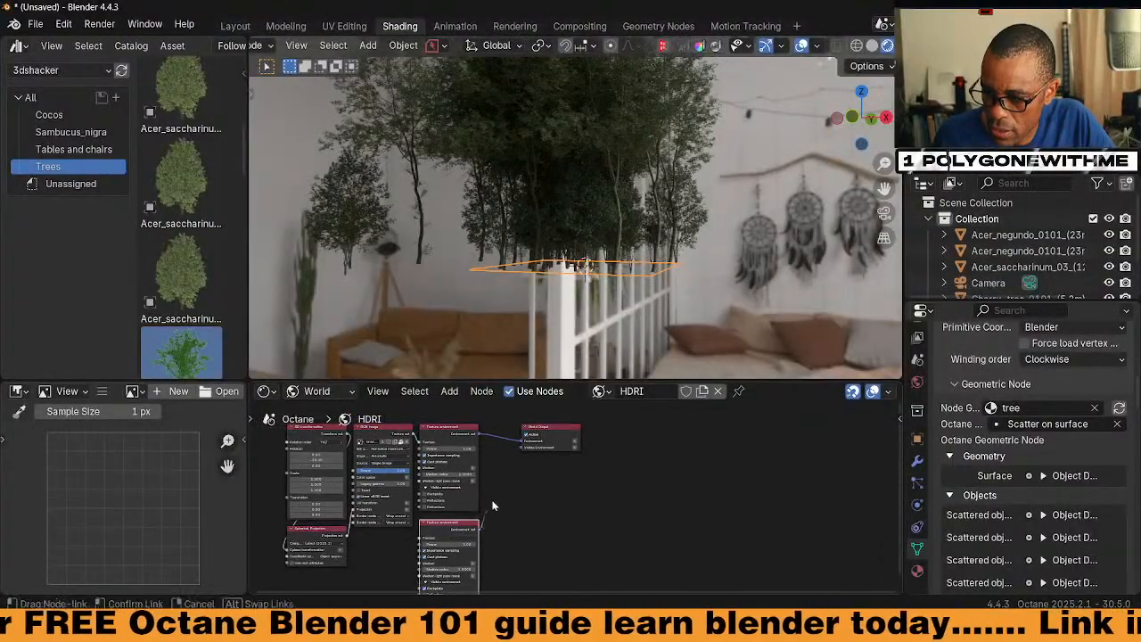
{"action": "left_click_drag", "start_coordinate": [521, 455], "coordinate": [539, 436]}
{"action": "mouse_move", "coordinate": [611, 261]}
{"action": "middle_mouse_down"}
{"action": "mouse_move", "coordinate": [634, 249]}
{"action": "mouse_move", "coordinate": [624, 272]}
{"action": "middle_mouse_up"}
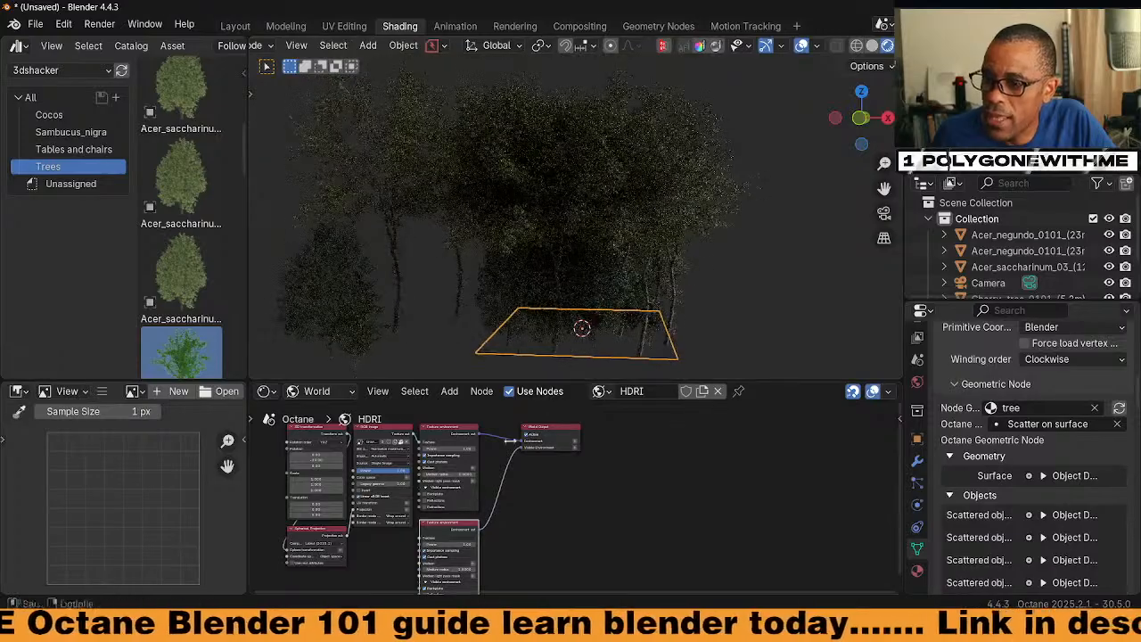
{"action": "left_click", "coordinate": [470, 541]}
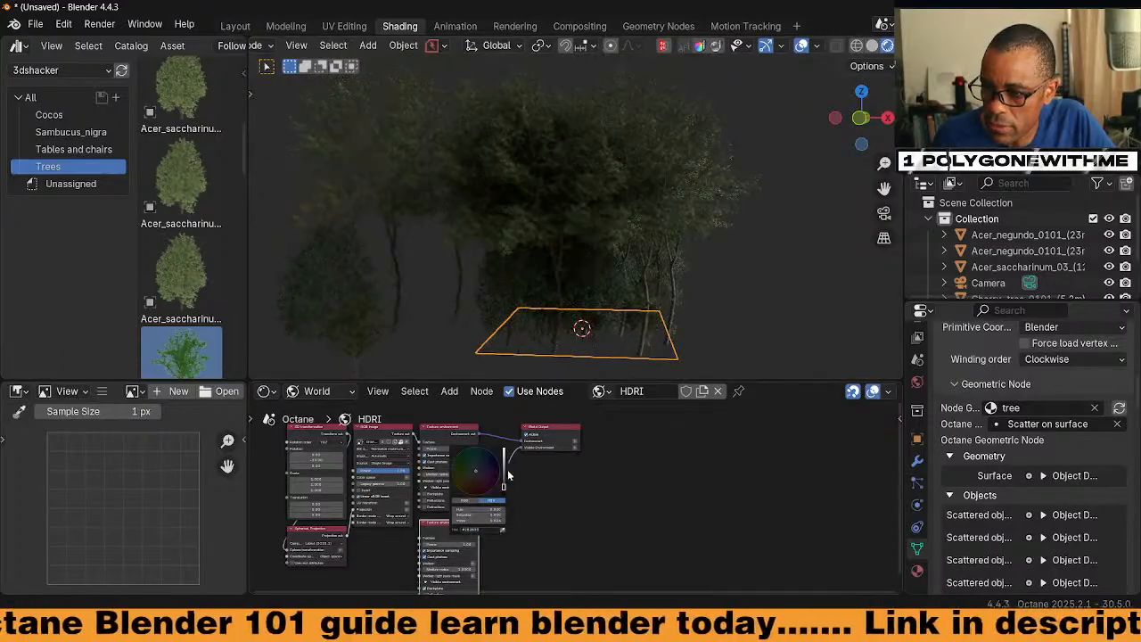
{"action": "left_click_drag", "start_coordinate": [505, 482], "coordinate": [503, 455]}
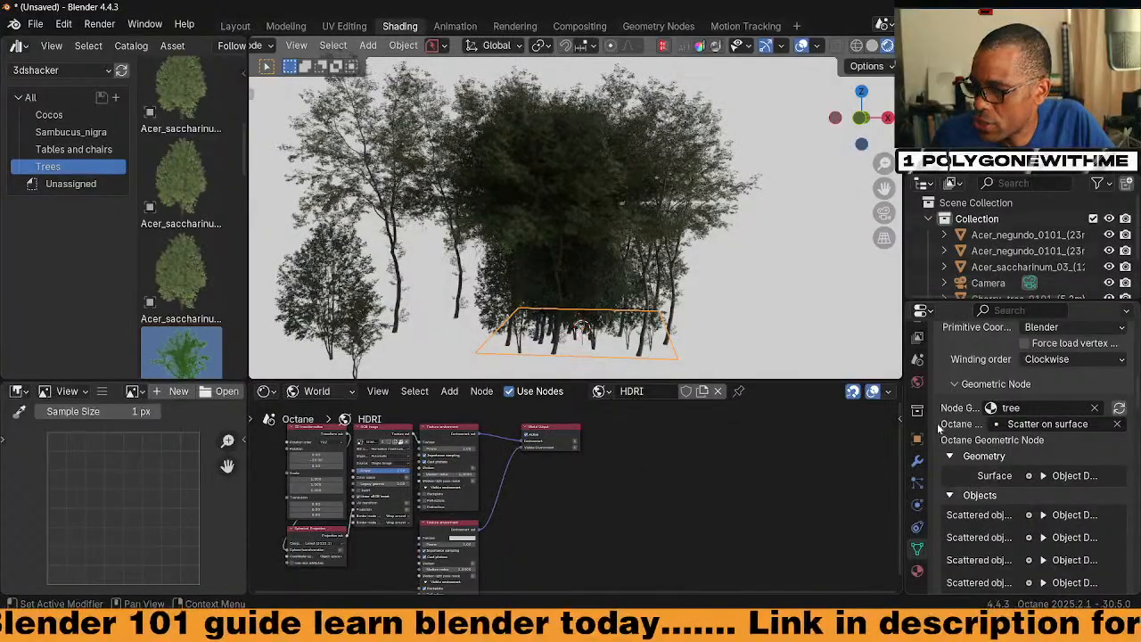
Turn off the Backplate, set Visible Environment to Daylight environment, and show the Object node tree
{"action": "left_click", "coordinate": [918, 381]}
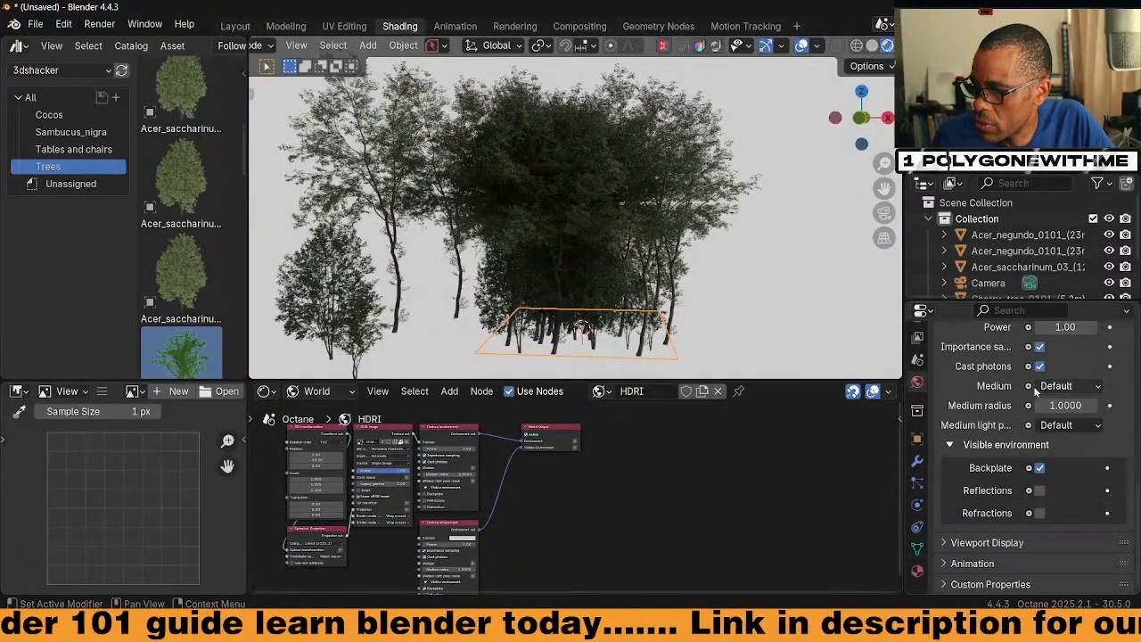
{"action": "scroll", "coordinate": [1035, 392], "scroll_direction": "down", "scroll_amount": 2}
{"action": "left_click", "coordinate": [1002, 417]}
{"action": "left_click", "coordinate": [1073, 513]}
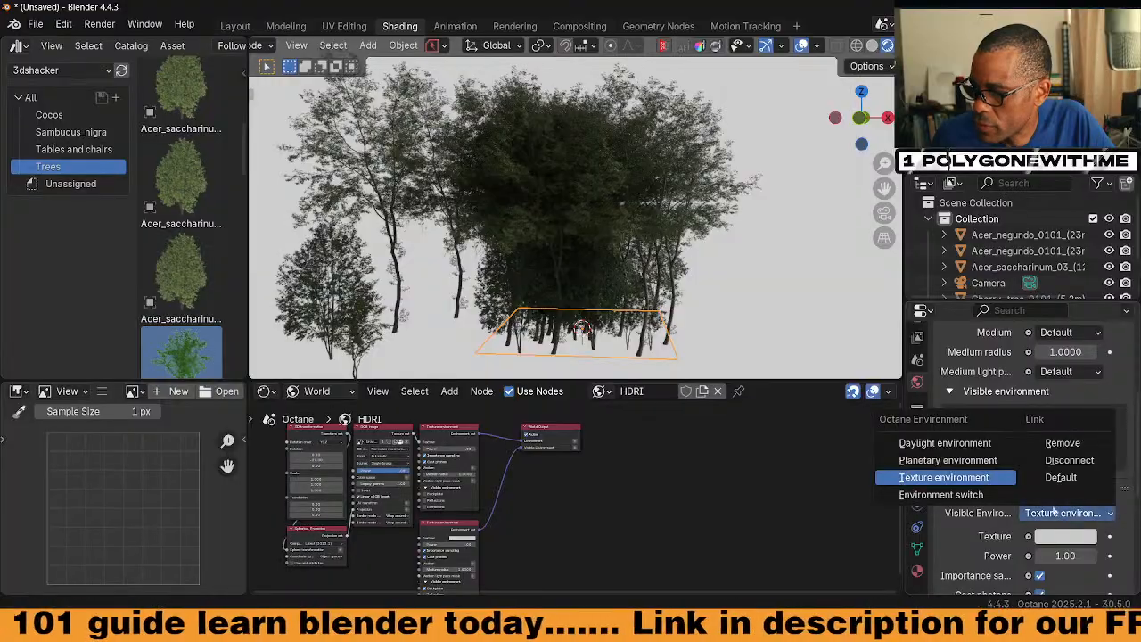
{"action": "left_click", "coordinate": [930, 438]}
{"action": "middle_click_drag", "start_coordinate": [635, 332], "coordinate": [508, 299]}
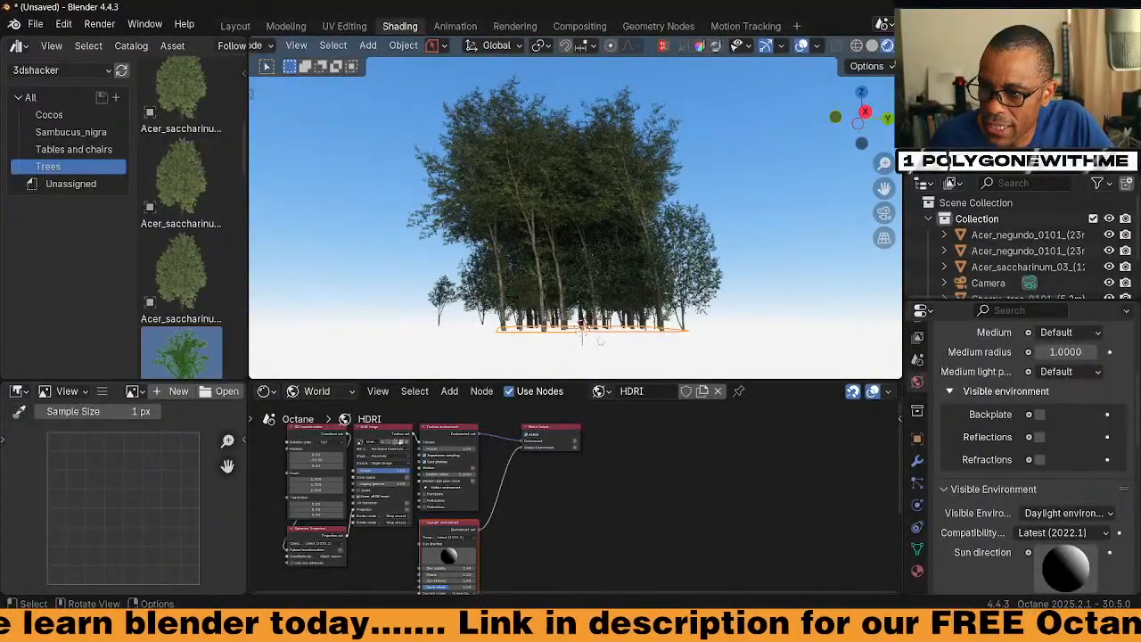
{"action": "left_click", "coordinate": [352, 392]}
{"action": "left_click", "coordinate": [318, 432]}
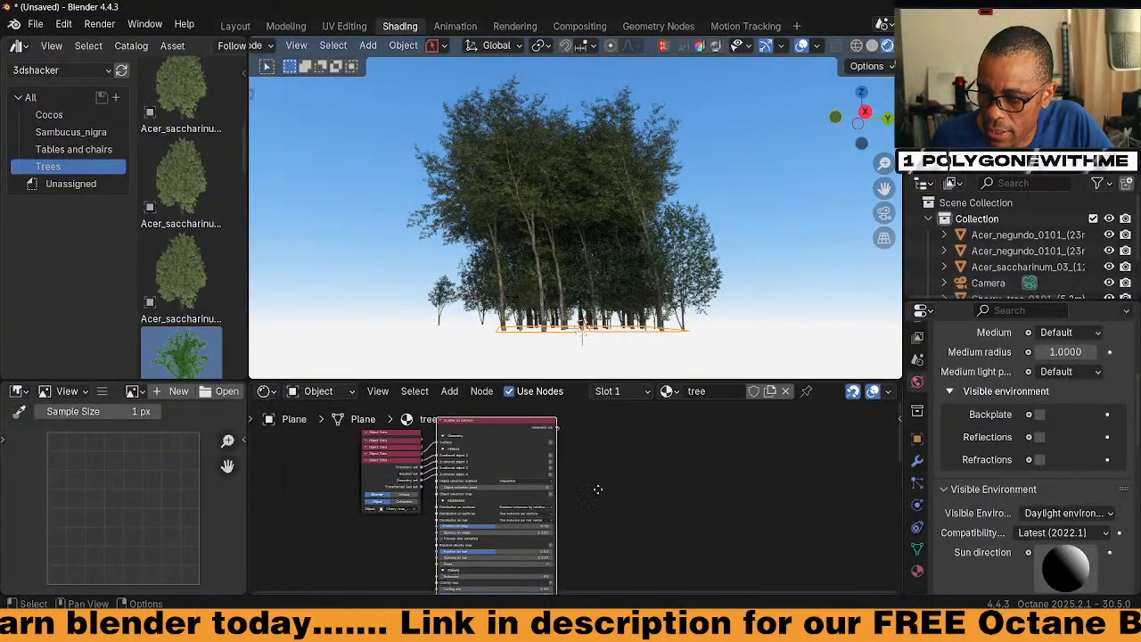
In Layout, widen the node editor, set viewport shading to Rendered and hide the gizmos
{"action": "left_click", "coordinate": [233, 26]}
{"action": "middle_click_drag", "start_coordinate": [175, 232], "coordinate": [148, 260]}
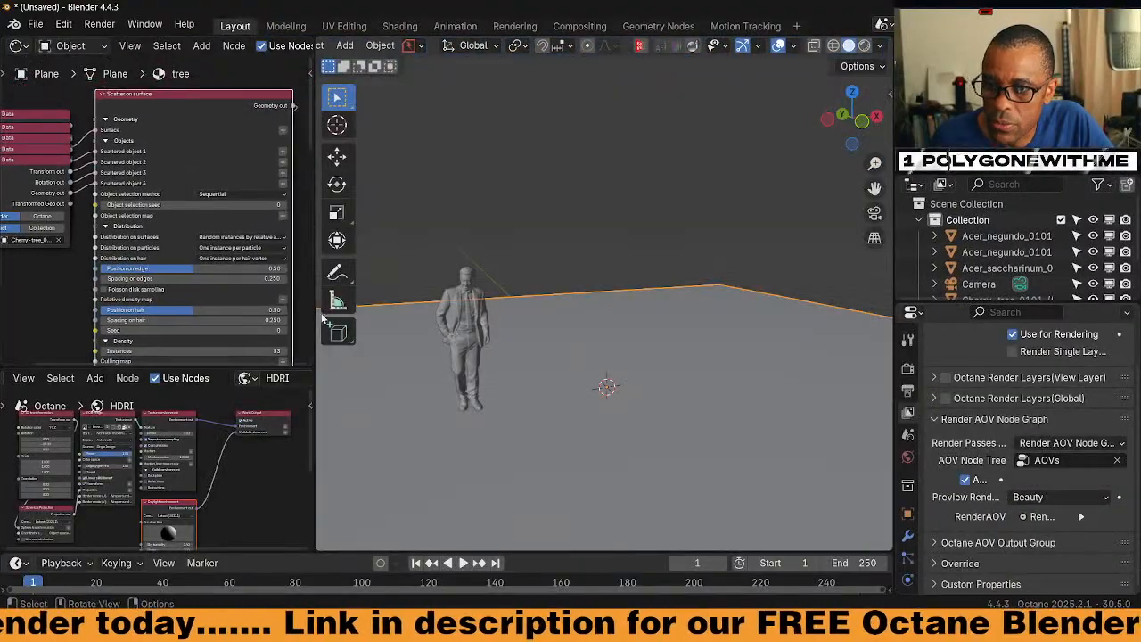
{"action": "left_click_drag", "start_coordinate": [316, 303], "coordinate": [444, 308]}
{"action": "key", "text": "z"}
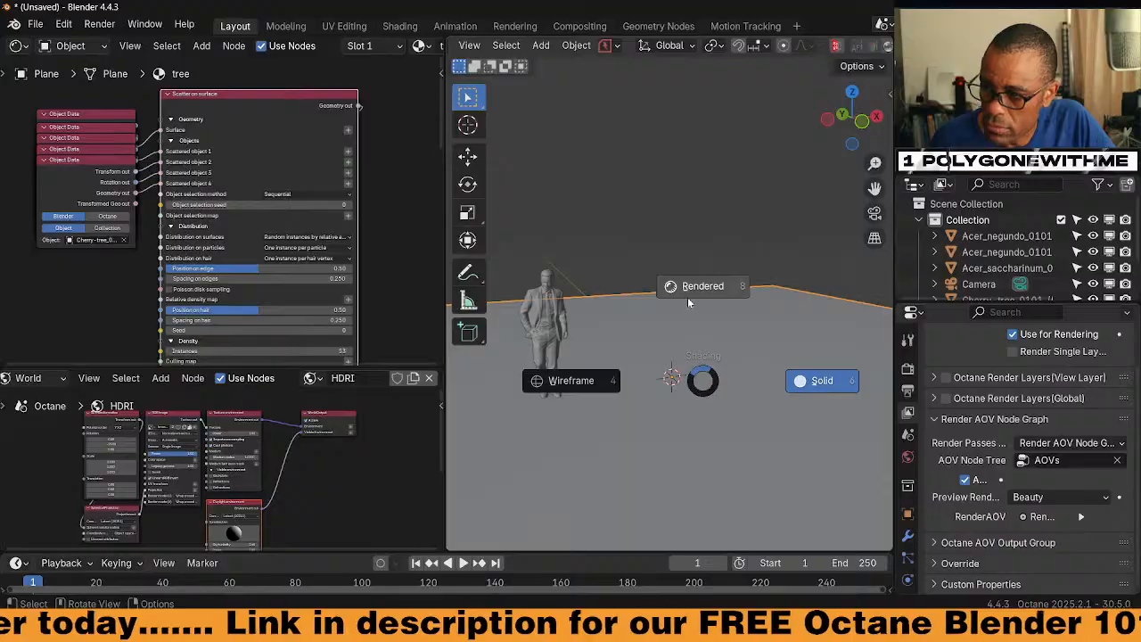
{"action": "left_click", "coordinate": [496, 271]}
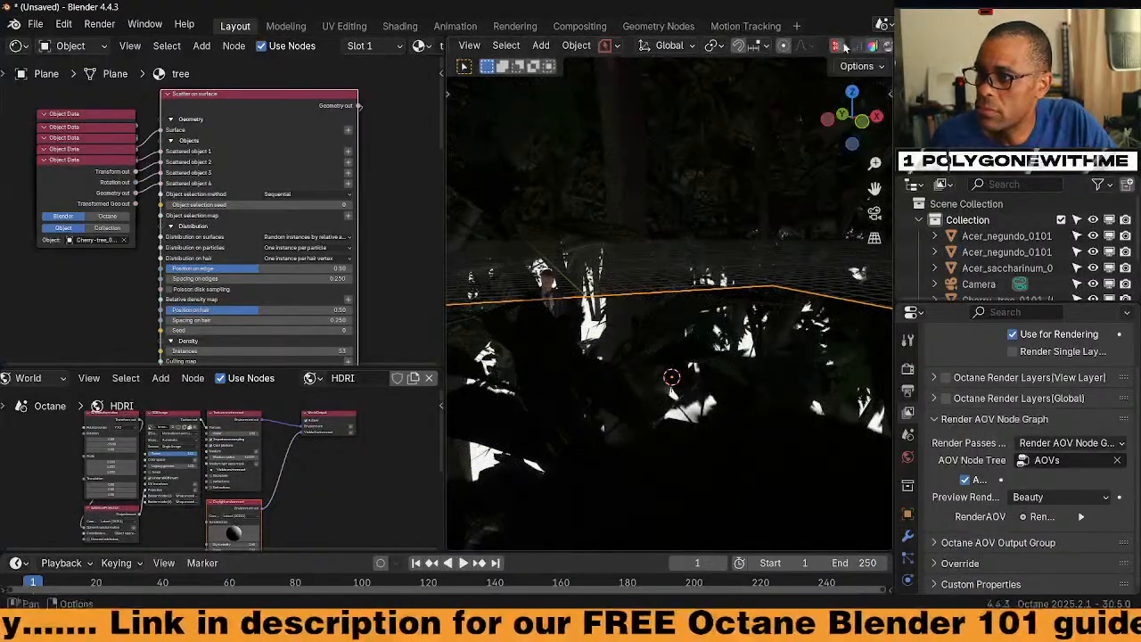
{"action": "scroll", "coordinate": [845, 46], "scroll_direction": "down", "scroll_amount": 3}
{"action": "left_click", "coordinate": [776, 45]}
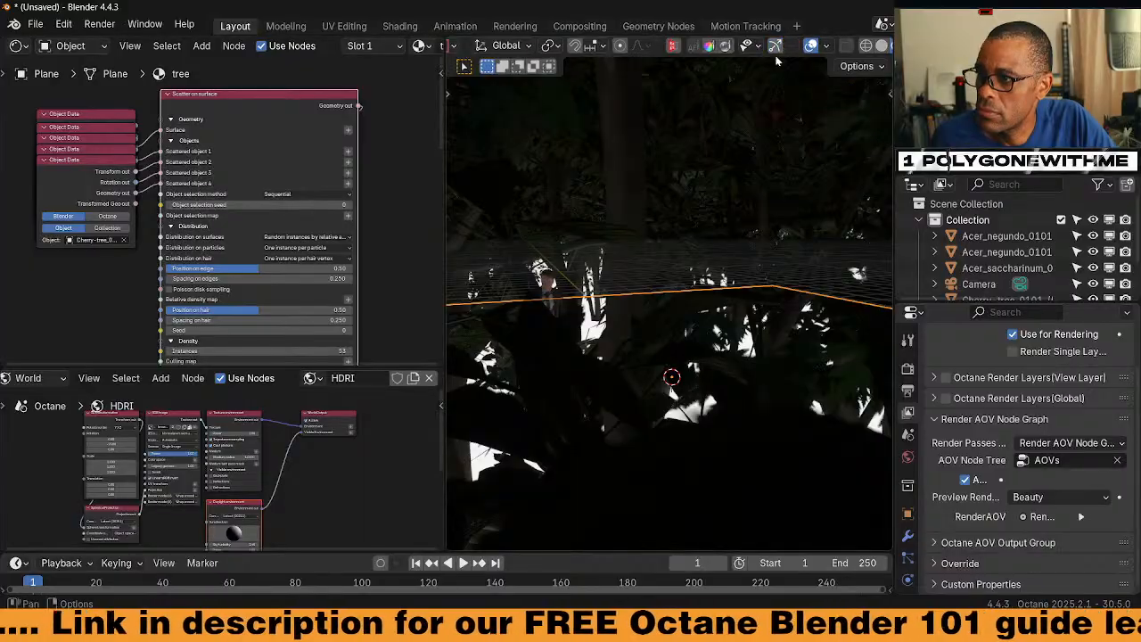
{"action": "middle_click_drag", "start_coordinate": [615, 248], "coordinate": [603, 397]}
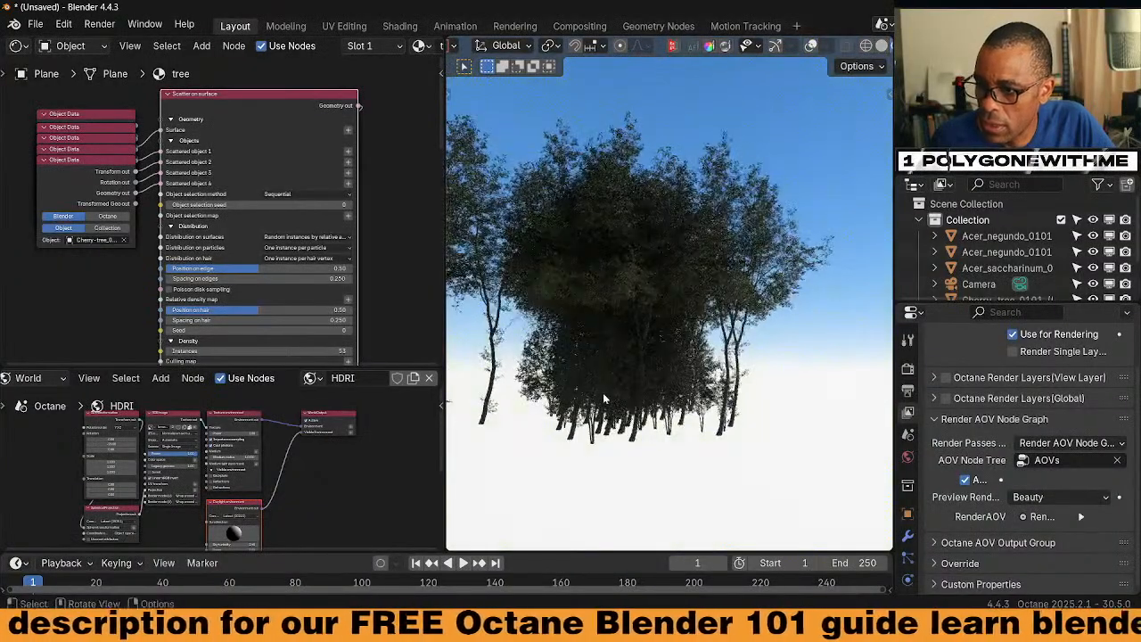
{"action": "scroll", "coordinate": [289, 289], "scroll_direction": "up", "scroll_amount": 5}
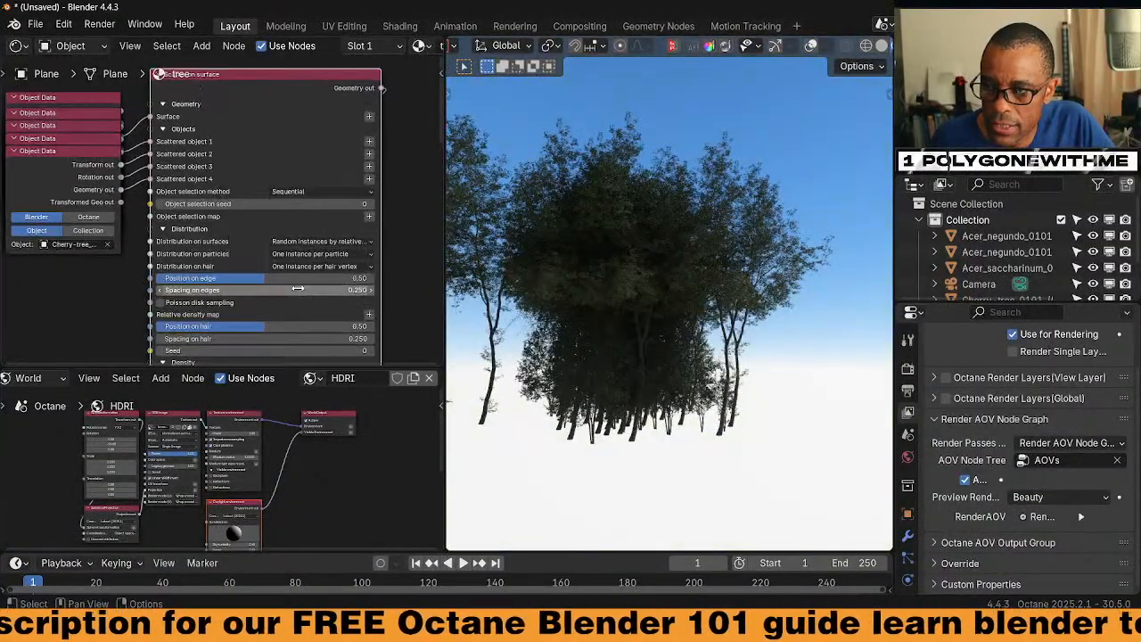
Set the scatter Rotation mode to Randomized with coupled axes and Rotation max Y to -9.3
{"action": "middle_click_drag", "start_coordinate": [285, 172], "coordinate": [266, 77]}
{"action": "middle_click_drag", "start_coordinate": [328, 206], "coordinate": [319, 69]}
{"action": "middle_click_drag", "start_coordinate": [329, 256], "coordinate": [334, 197]}
{"action": "middle_click_drag", "start_coordinate": [288, 245], "coordinate": [330, 150]}
{"action": "middle_click_drag", "start_coordinate": [334, 237], "coordinate": [295, 158]}
{"action": "middle_click_drag", "start_coordinate": [330, 253], "coordinate": [315, 190]}
{"action": "left_click", "coordinate": [273, 170]}
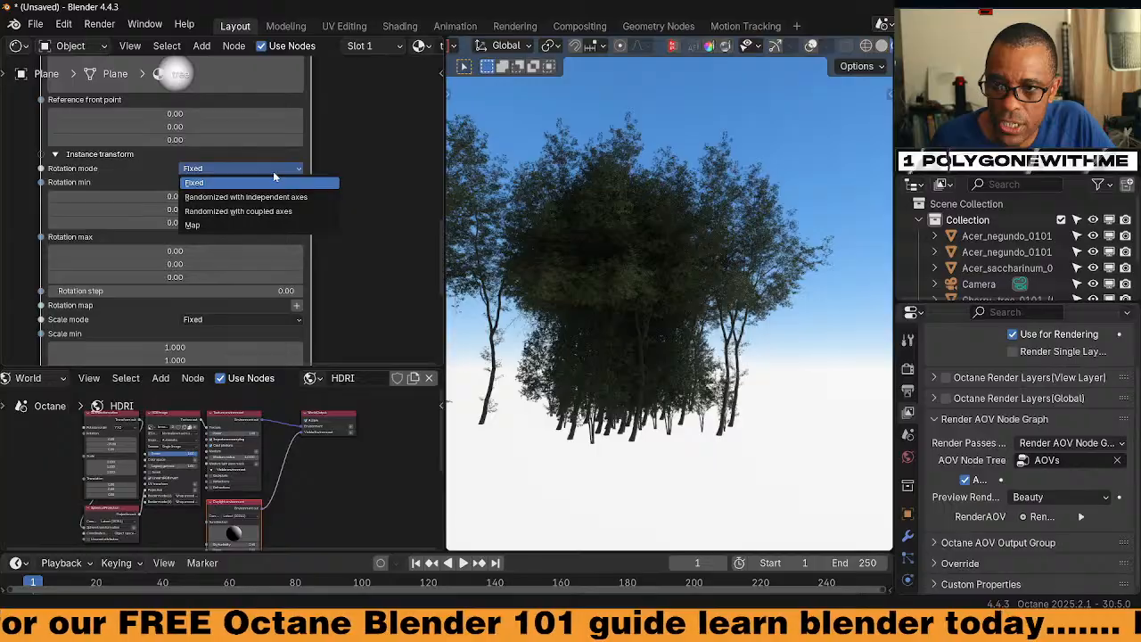
{"action": "left_click", "coordinate": [268, 215]}
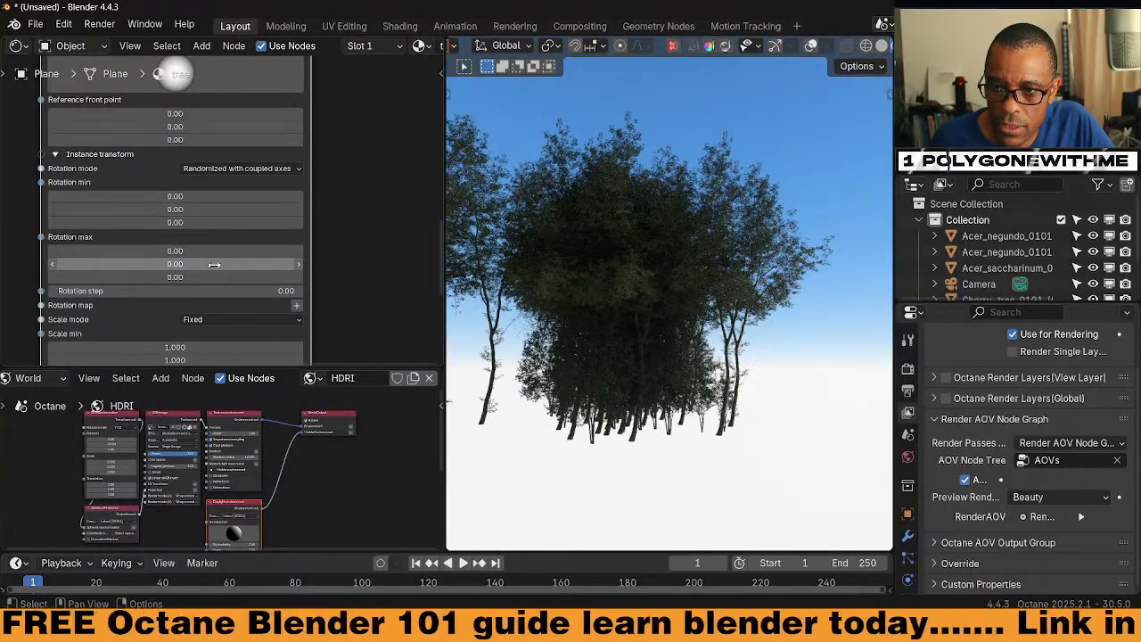
{"action": "left_click_drag", "start_coordinate": [214, 264], "coordinate": [152, 264]}
{"action": "middle_click_drag", "start_coordinate": [590, 429], "coordinate": [635, 419]}
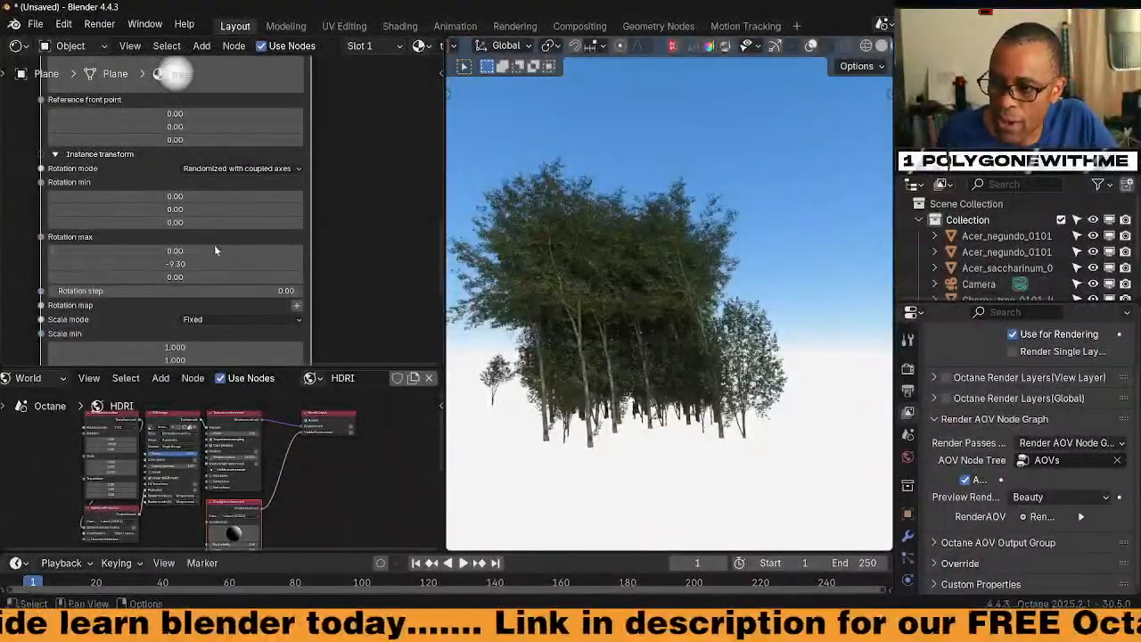
Lower the number of scattered tree instances to 25
{"action": "middle_click_drag", "start_coordinate": [335, 362], "coordinate": [326, 285]}
{"action": "middle_click_drag", "start_coordinate": [343, 211], "coordinate": [344, 253]}
{"action": "middle_click_drag", "start_coordinate": [336, 163], "coordinate": [324, 385]}
{"action": "middle_click_drag", "start_coordinate": [346, 80], "coordinate": [360, 351]}
{"action": "left_click", "coordinate": [191, 234]}
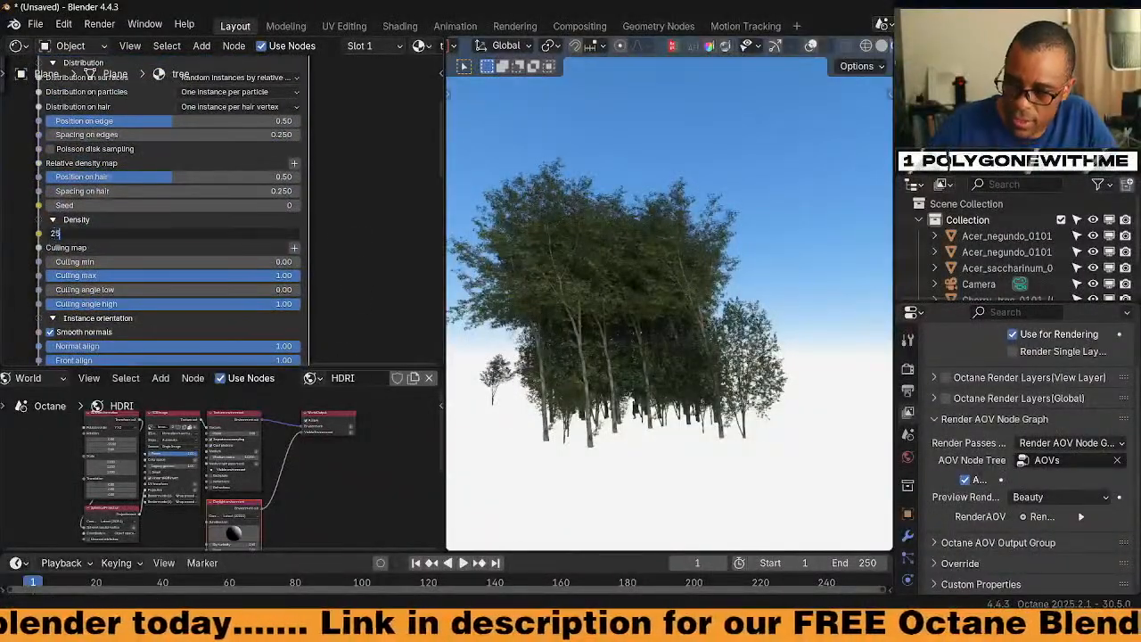
{"action": "type", "text": "25"}
{"action": "key", "text": "Return"}
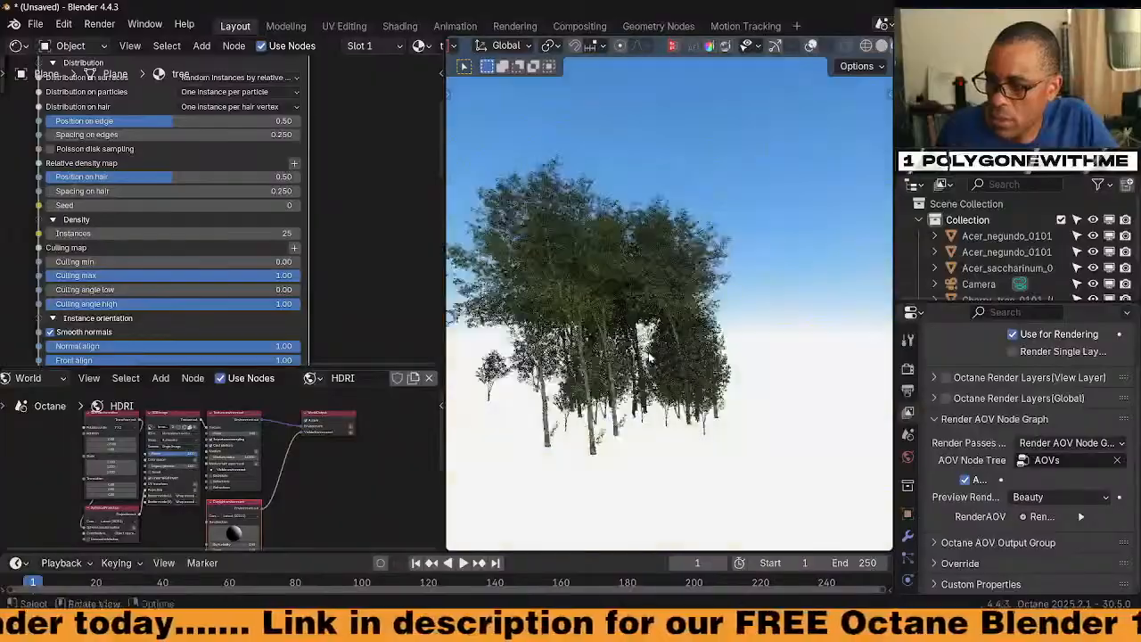
Set the Rotation max Z to 360 degrees
{"action": "middle_click_drag", "start_coordinate": [366, 356], "coordinate": [357, 156]}
{"action": "middle_click_drag", "start_coordinate": [353, 278], "coordinate": [347, 175]}
{"action": "middle_click_drag", "start_coordinate": [341, 328], "coordinate": [333, 184]}
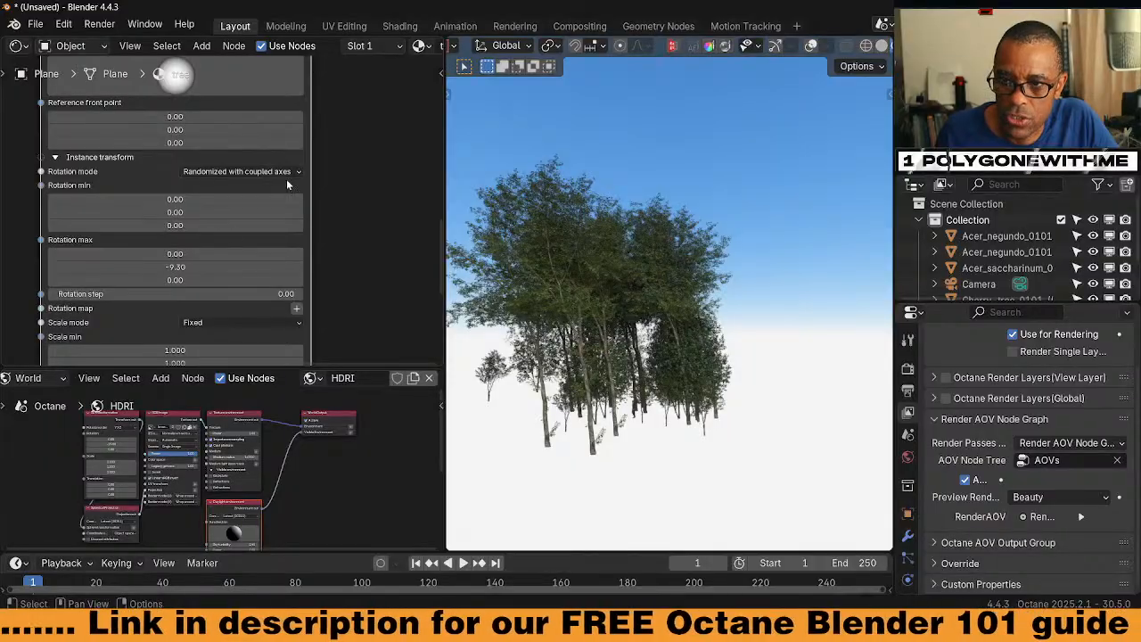
{"action": "left_click", "coordinate": [284, 280]}
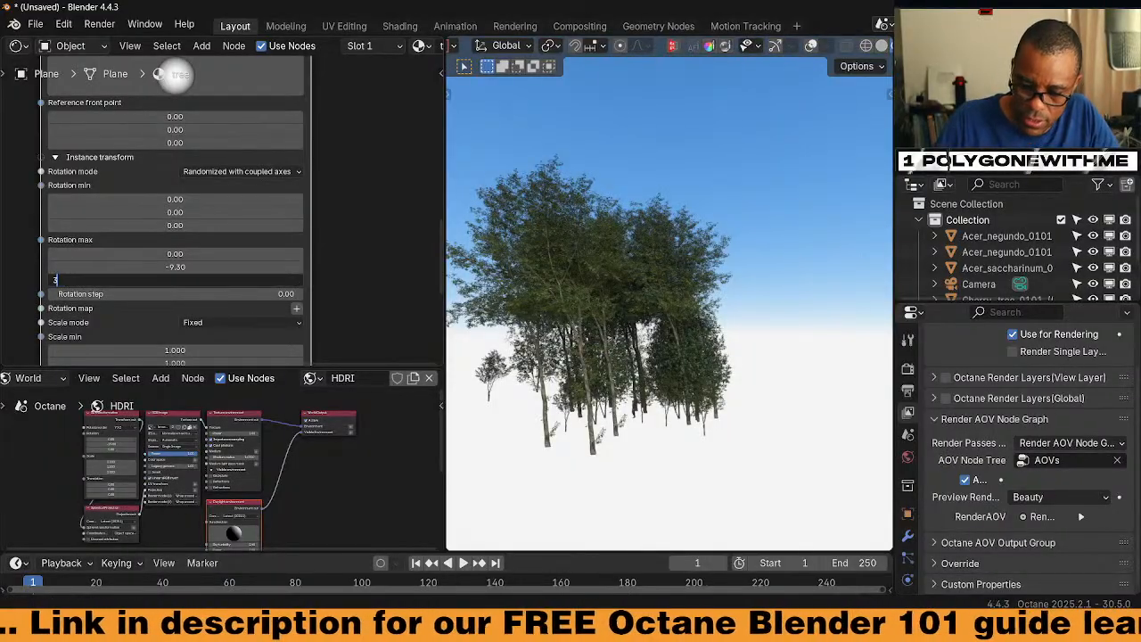
{"action": "type", "text": "360"}
{"action": "key", "text": "Return"}
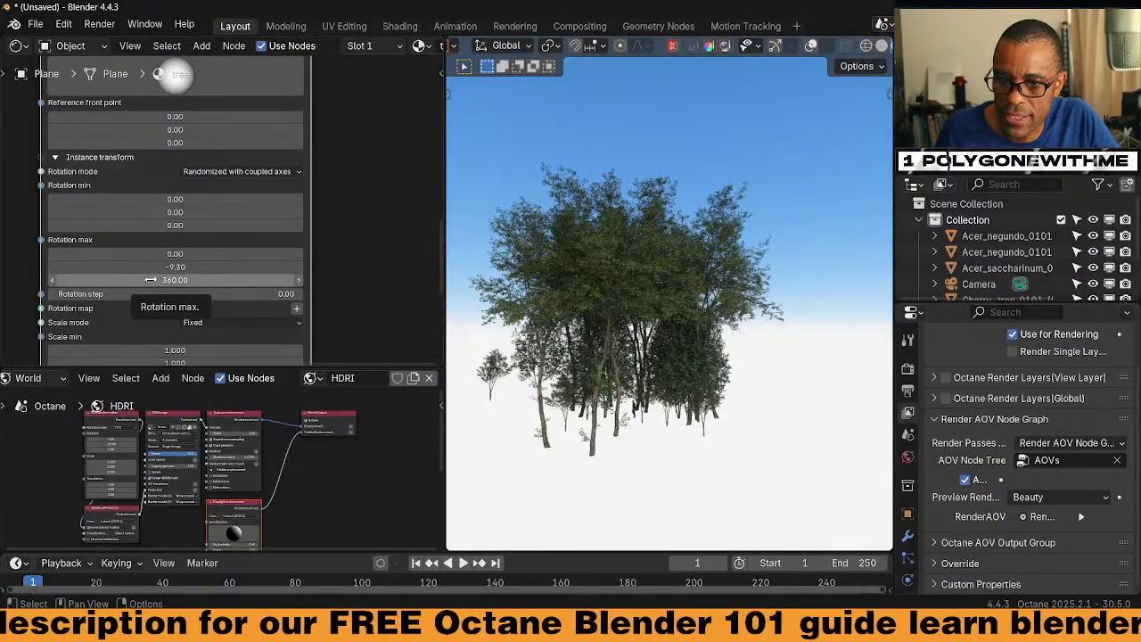
Set Scale mode to Randomized with coupled axes, with scale from 0.5 to 2.5
{"action": "scroll", "coordinate": [355, 241], "scroll_direction": "down", "scroll_amount": 3}
{"action": "scroll", "coordinate": [355, 245], "scroll_direction": "down", "scroll_amount": 2}
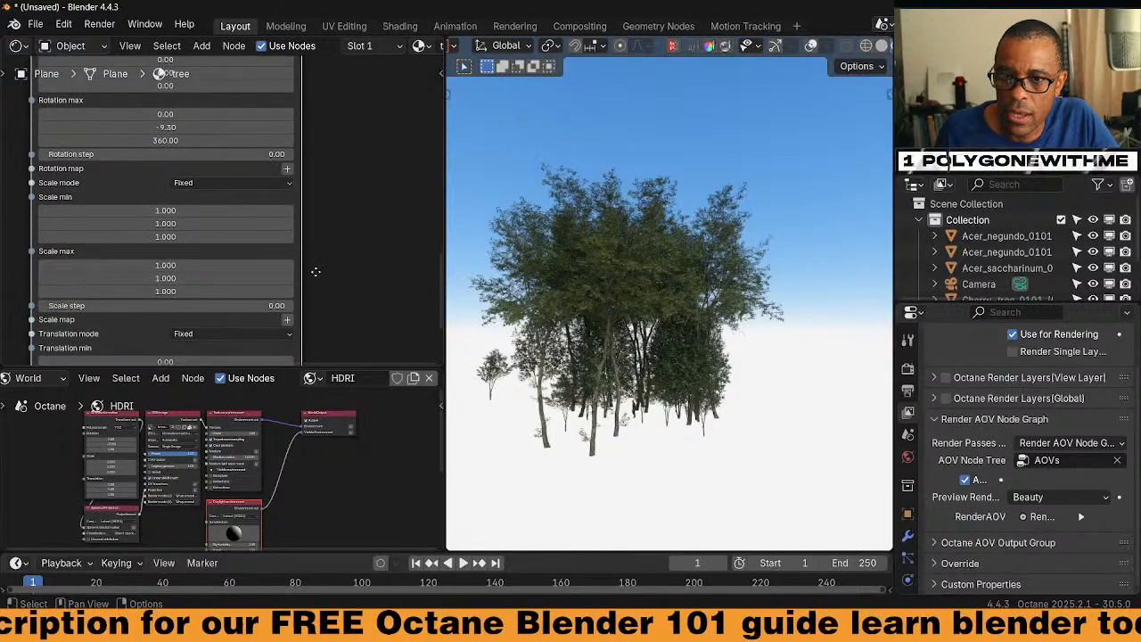
{"action": "scroll", "coordinate": [314, 266], "scroll_direction": "down", "scroll_amount": 1}
{"action": "left_click", "coordinate": [258, 159]}
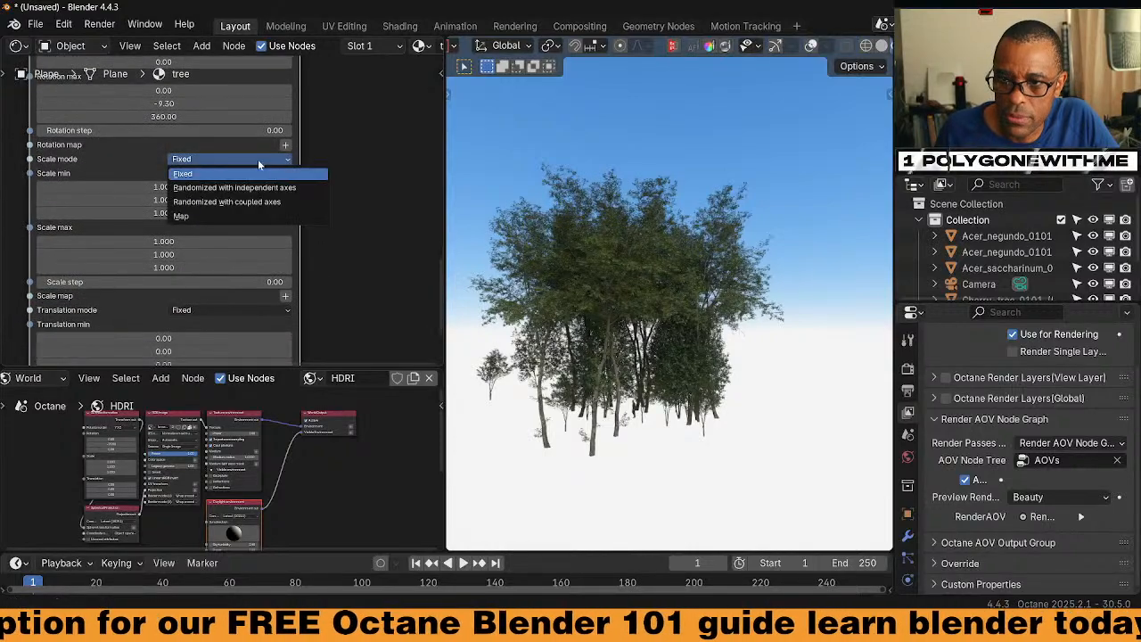
{"action": "left_click", "coordinate": [239, 203]}
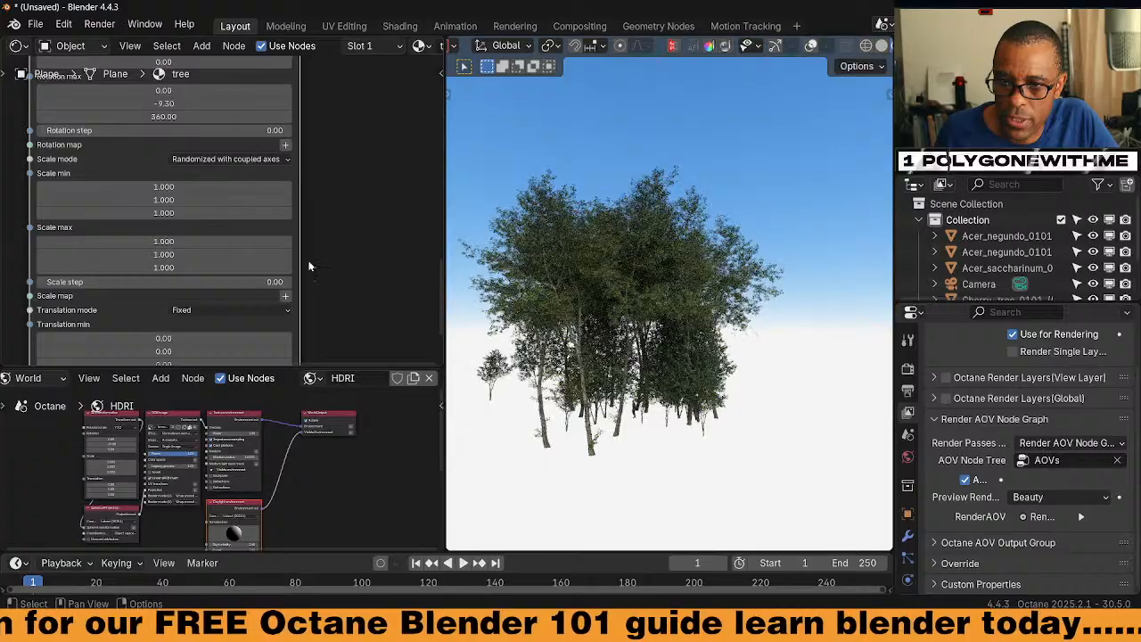
{"action": "scroll", "coordinate": [194, 205], "scroll_direction": "down", "scroll_amount": 1}
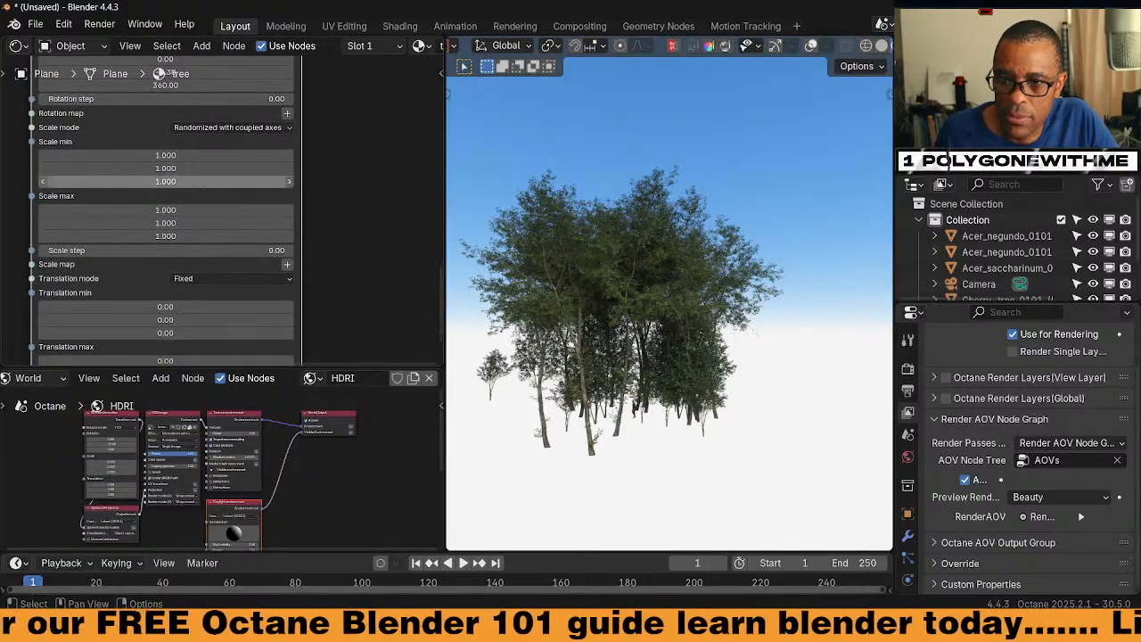
{"action": "key", "text": "Return"}
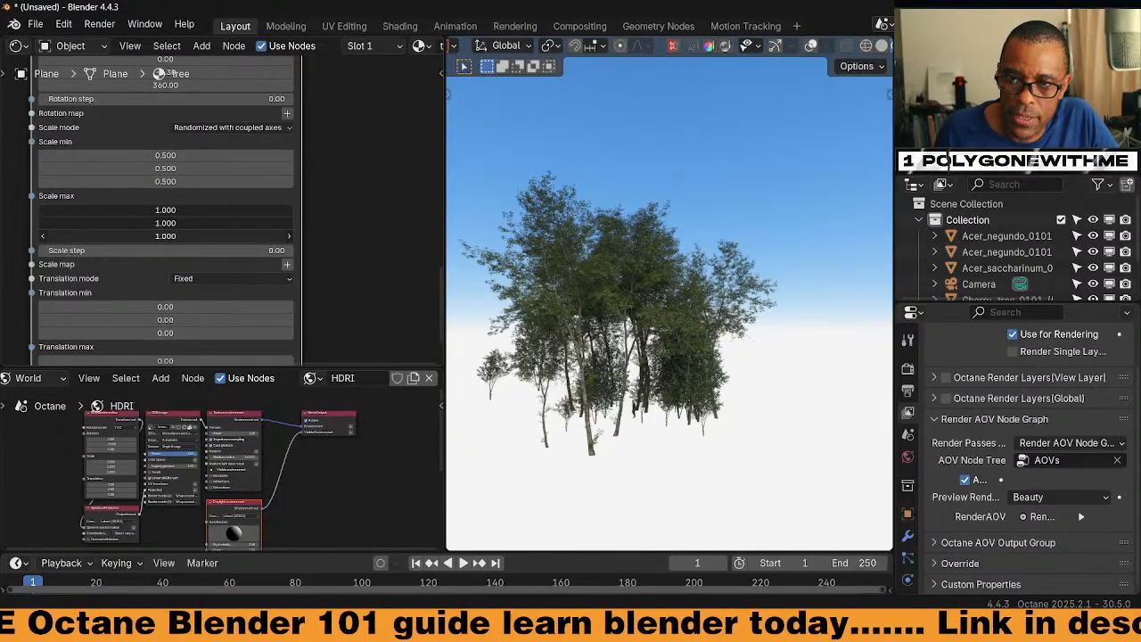
{"action": "type", "text": "5"}
{"action": "key", "text": "Return"}
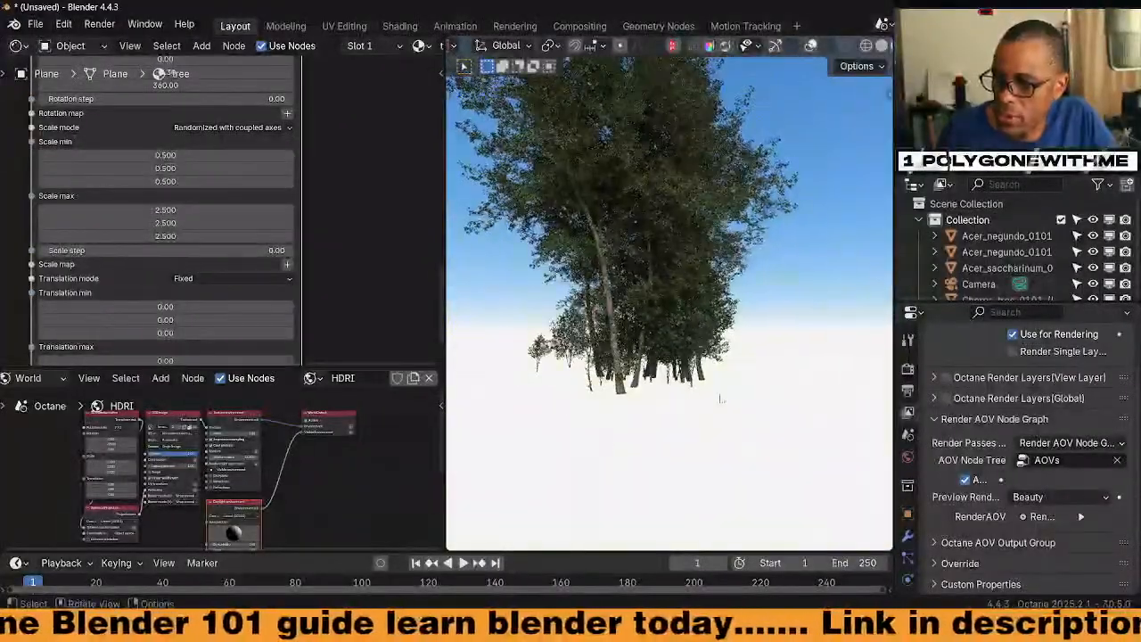
Try a Translation max Z offset, then undo it back to 0.00
{"action": "middle_click_drag", "start_coordinate": [664, 321], "coordinate": [789, 326]}
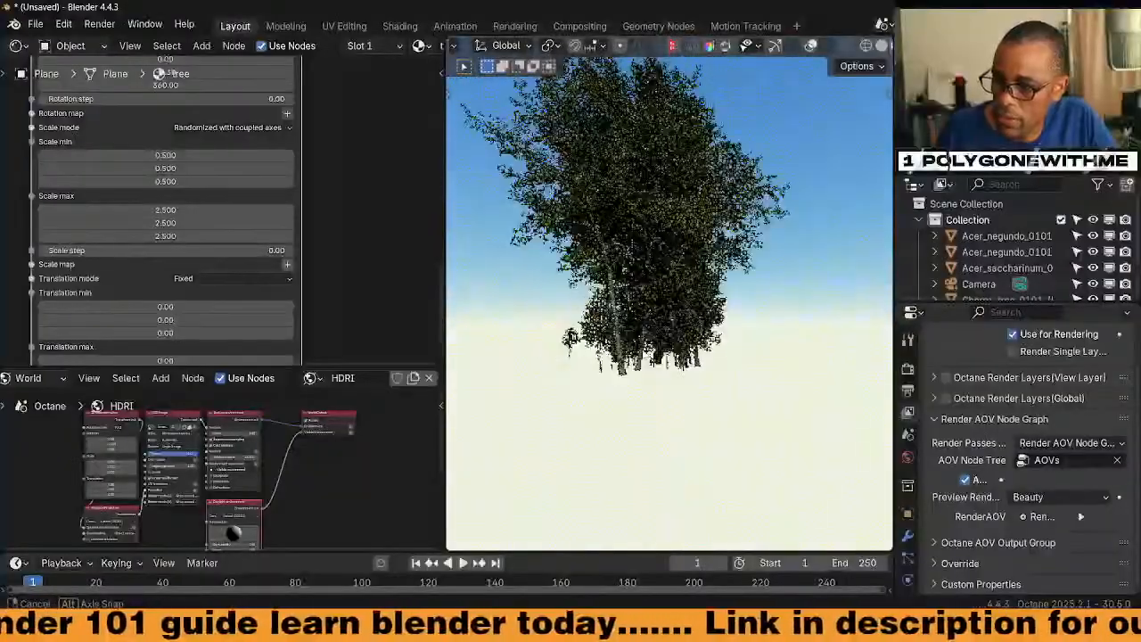
{"action": "middle_click_drag", "start_coordinate": [571, 337], "coordinate": [763, 284]}
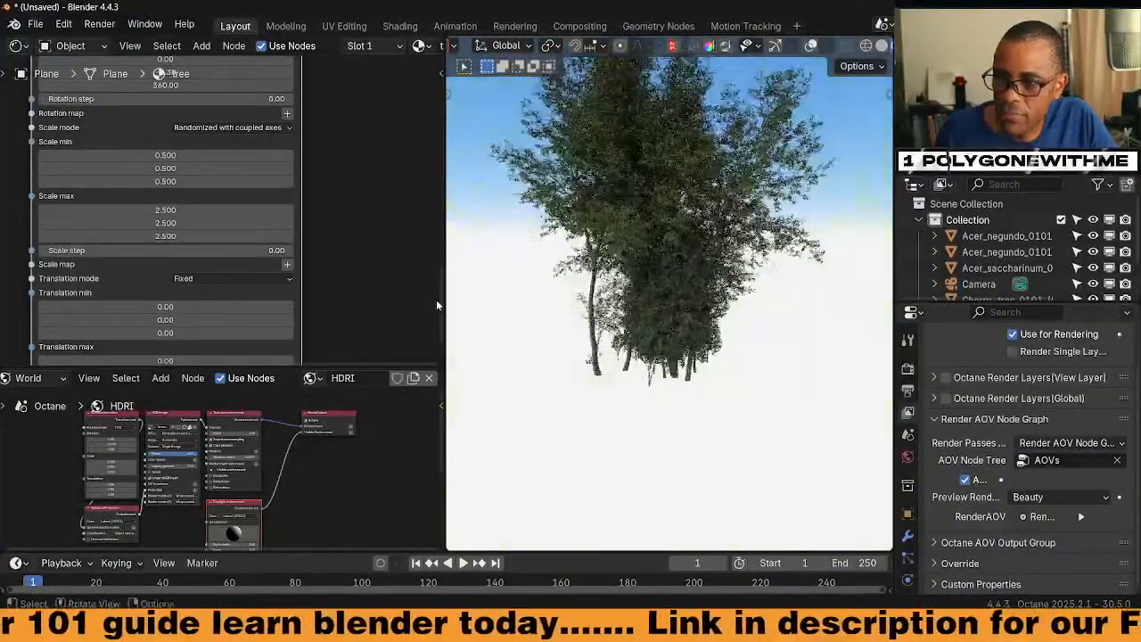
{"action": "scroll", "coordinate": [197, 293], "scroll_direction": "down", "scroll_amount": 5}
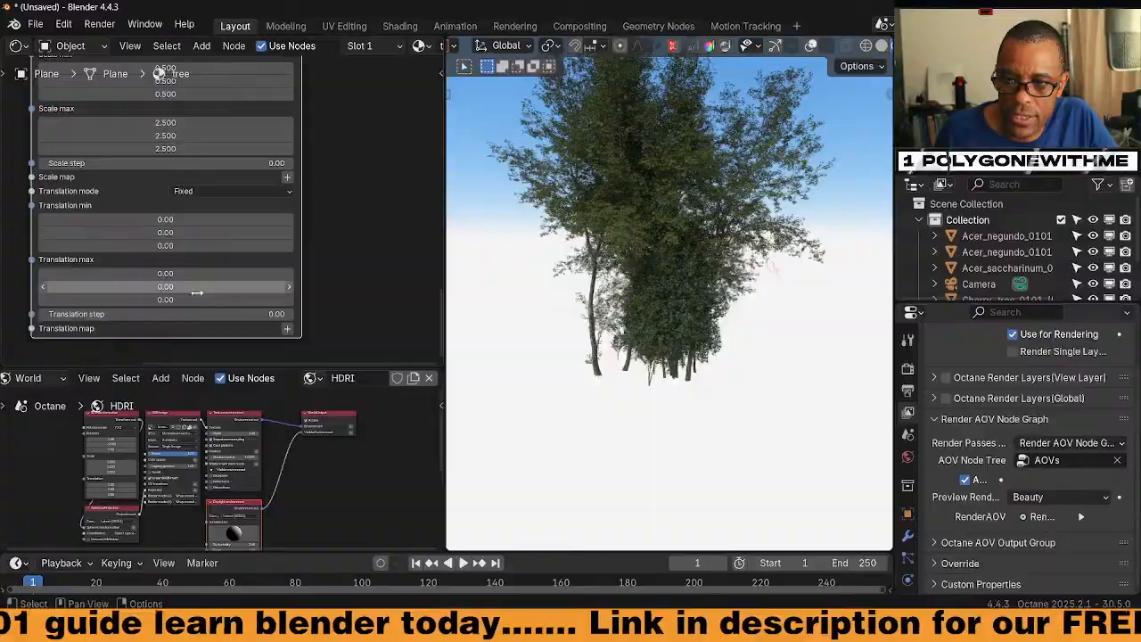
{"action": "left_click_drag", "start_coordinate": [196, 300], "coordinate": [246, 301]}
{"action": "key", "text": "ctrl+z"}
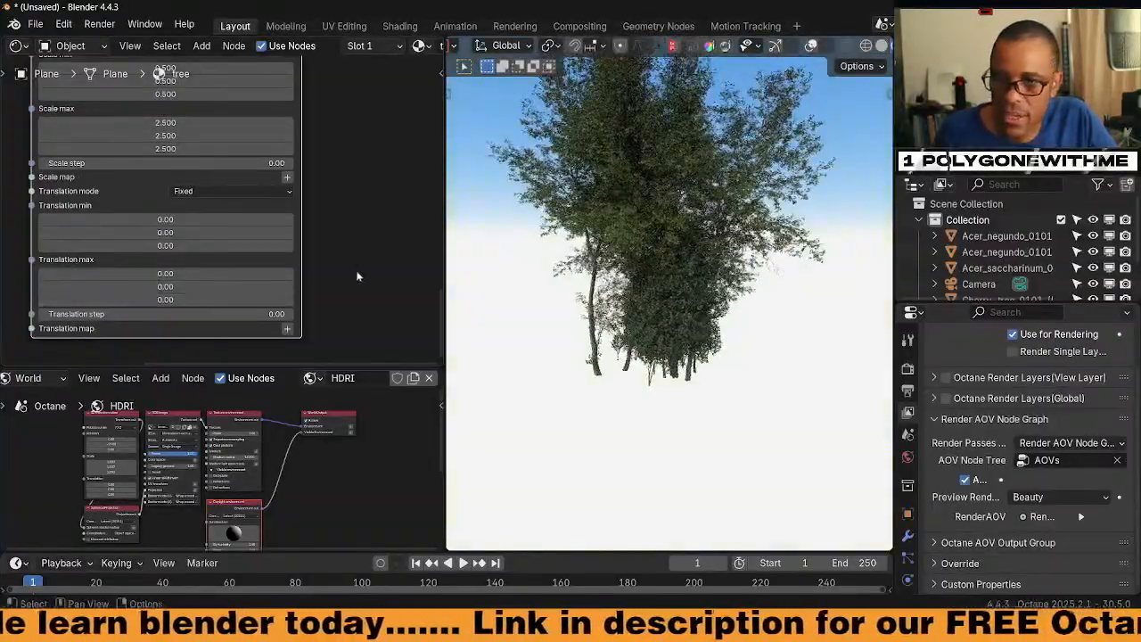
{"action": "mouse_move", "coordinate": [345, 261]}
{"action": "middle_mouse_down"}
{"action": "mouse_move", "coordinate": [346, 276]}
{"action": "mouse_move", "coordinate": [313, 292]}
{"action": "mouse_move", "coordinate": [308, 341]}
{"action": "mouse_move", "coordinate": [342, 286]}
{"action": "middle_mouse_up"}
{"action": "scroll", "coordinate": [306, 268], "scroll_direction": "up", "scroll_amount": 1}
Add a mesh plane (Plane.001) and scale it up into wide ground under the trees
{"action": "middle_click_drag", "start_coordinate": [660, 268], "coordinate": [691, 308]}
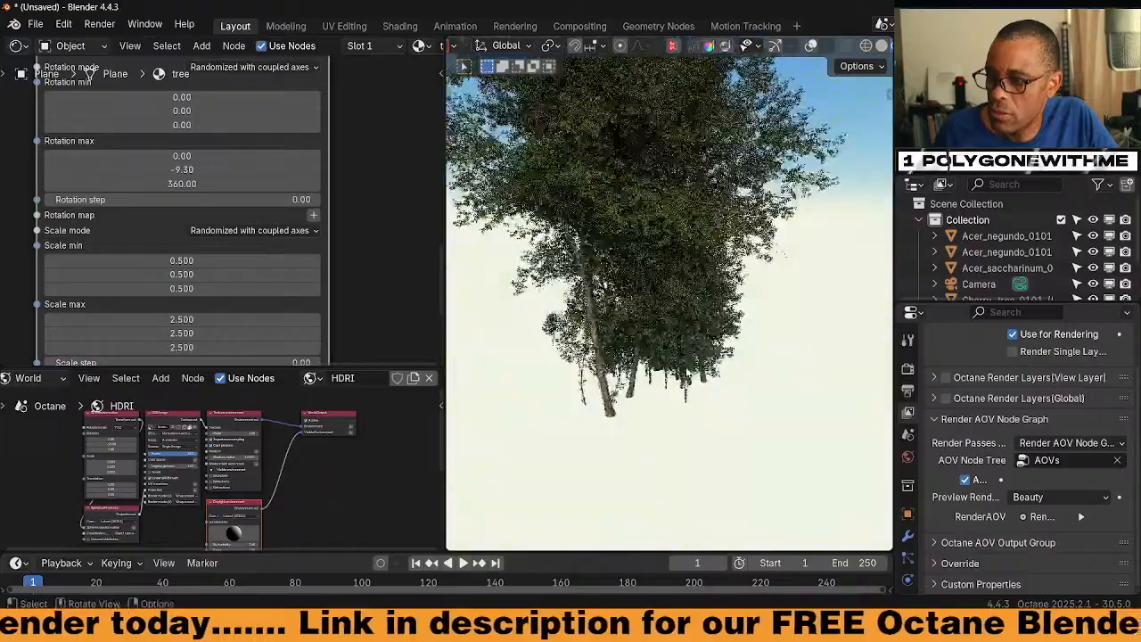
{"action": "scroll", "coordinate": [960, 272], "scroll_direction": "down", "scroll_amount": 3}
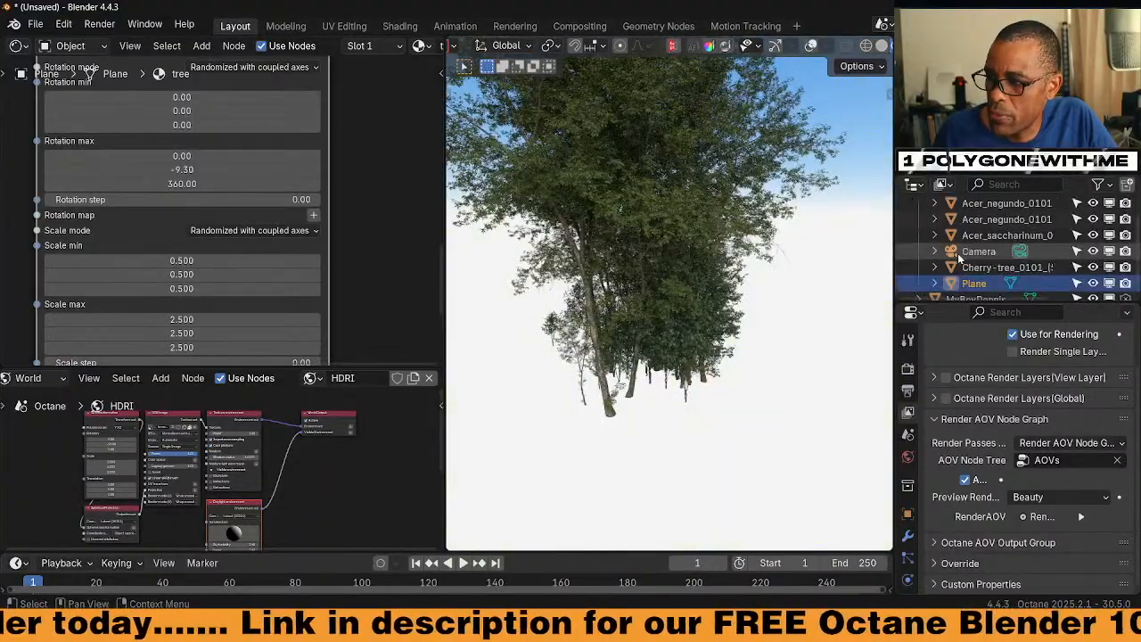
{"action": "mouse_move", "coordinate": [700, 398]}
{"action": "middle_mouse_down"}
{"action": "mouse_move", "coordinate": [775, 311]}
{"action": "mouse_move", "coordinate": [746, 240]}
{"action": "mouse_move", "coordinate": [758, 365]}
{"action": "mouse_move", "coordinate": [774, 373]}
{"action": "mouse_move", "coordinate": [703, 386]}
{"action": "middle_mouse_up"}
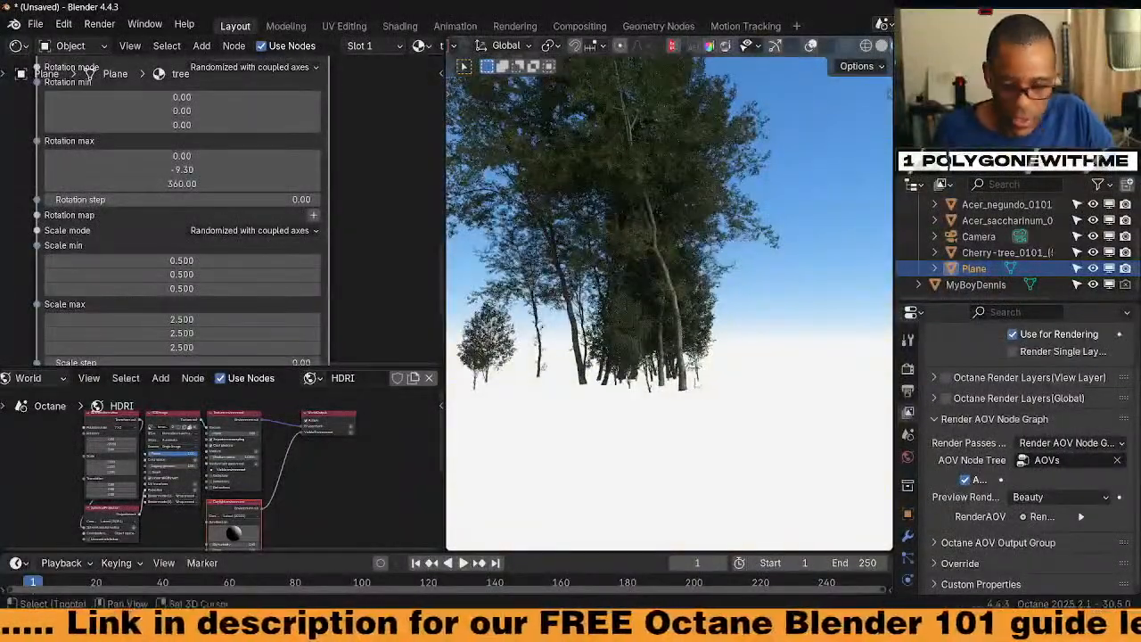
{"action": "key", "text": "shift+a"}
{"action": "mouse_move", "coordinate": [663, 267]}
{"action": "left_click", "coordinate": [763, 287]}
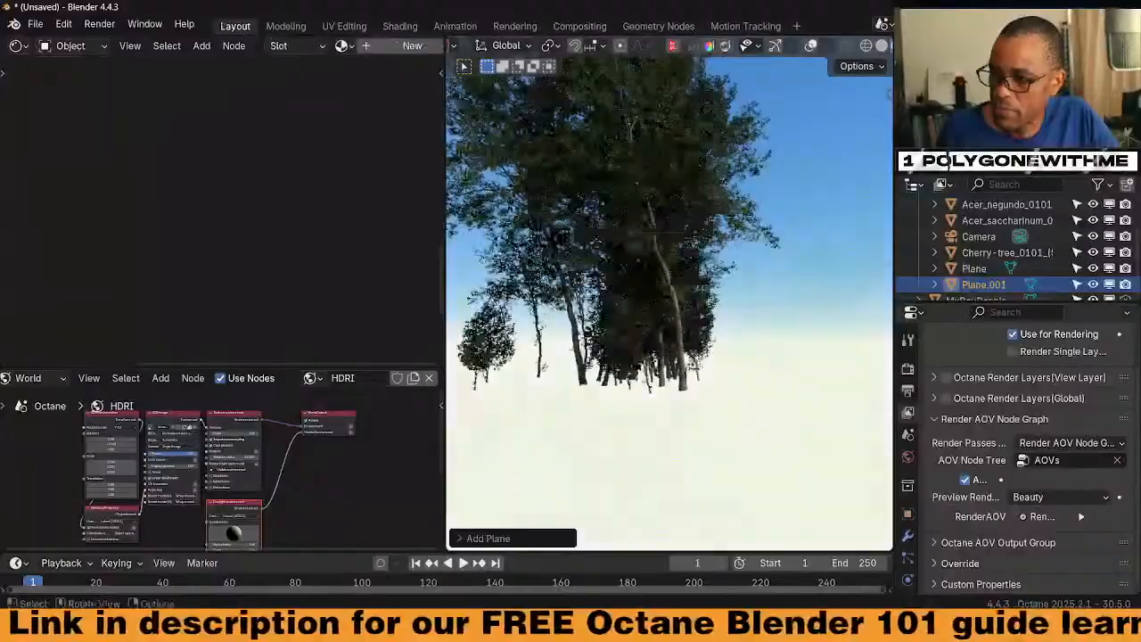
{"action": "key", "text": "s"}
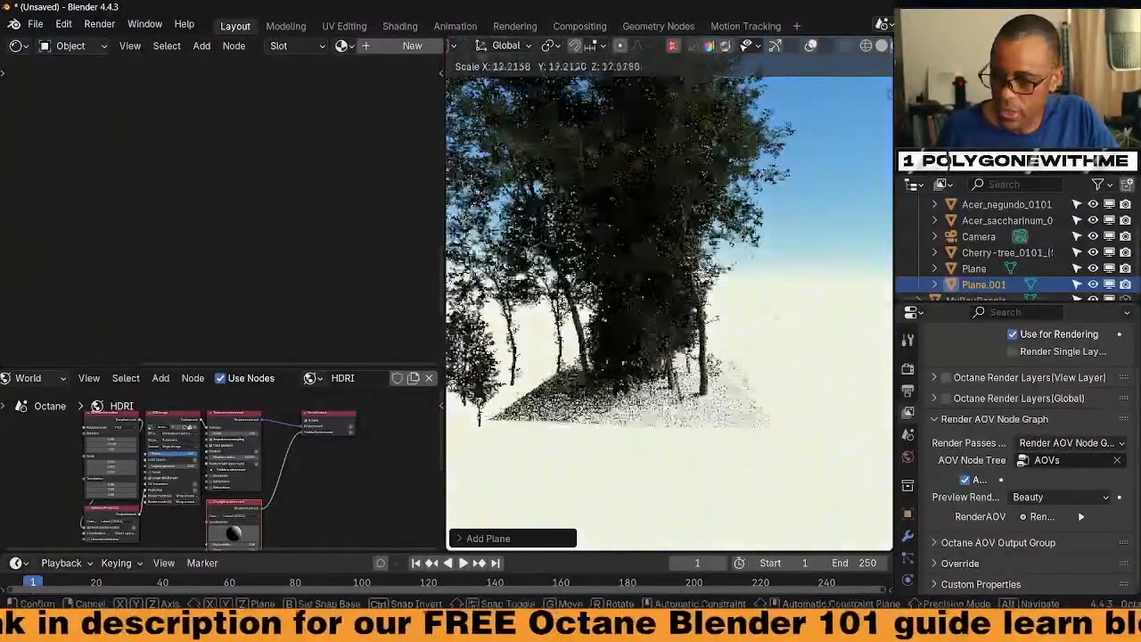
{"action": "left_click", "coordinate": [638, 436]}
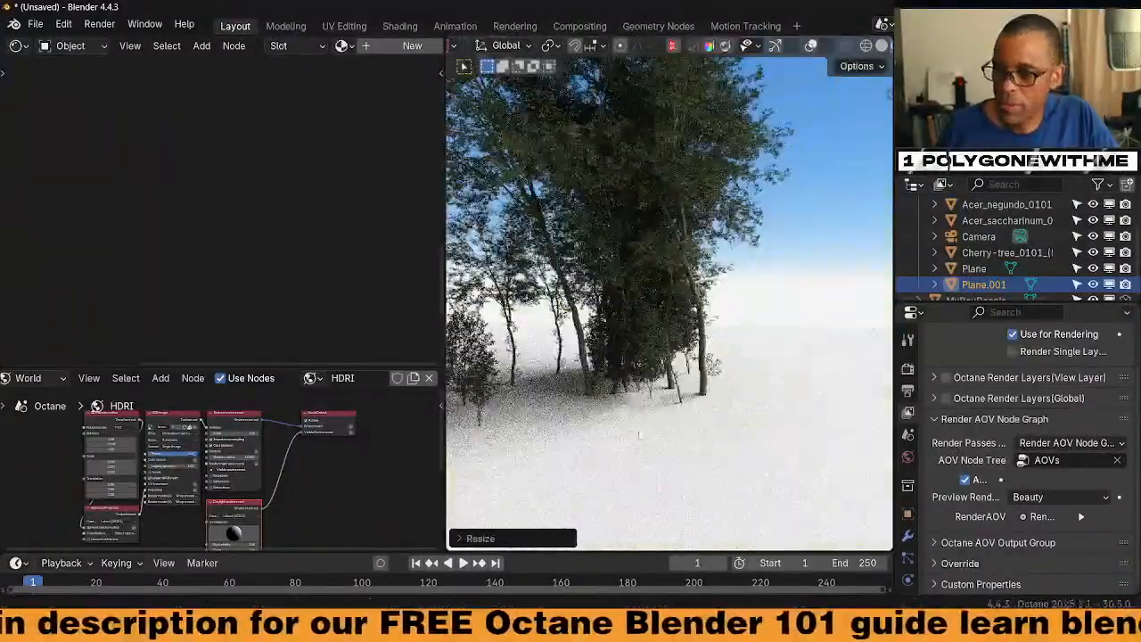
Create a new material for the ground plane with BSDF model GGX (energy preserving)
{"action": "left_click", "coordinate": [412, 45]}
{"action": "scroll", "coordinate": [315, 266], "scroll_direction": "up", "scroll_amount": 10}
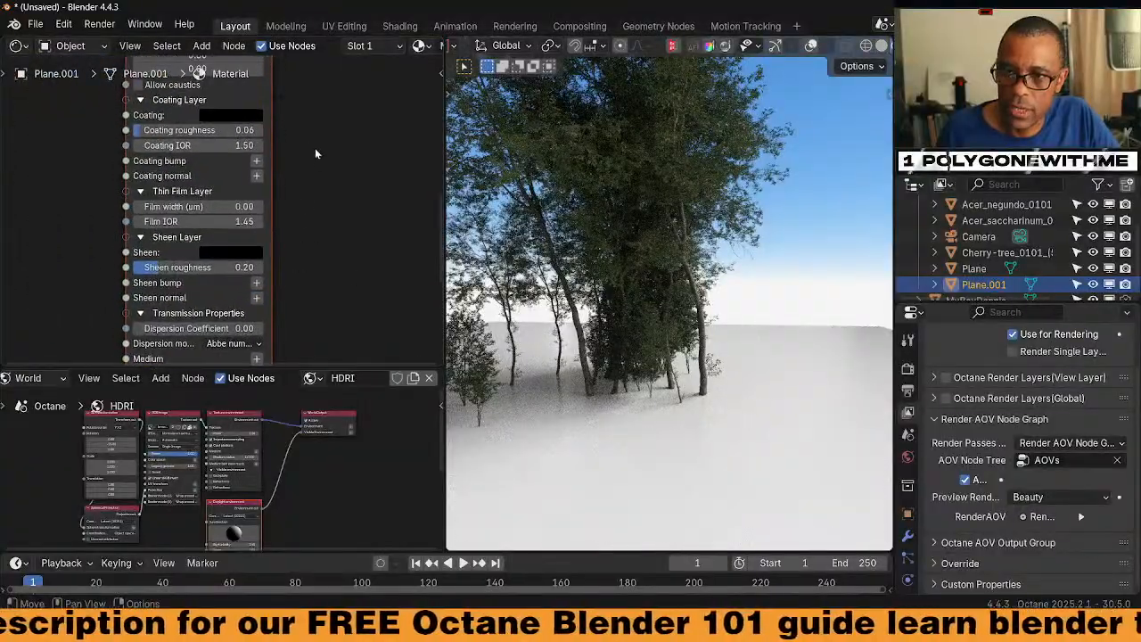
{"action": "scroll", "coordinate": [315, 154], "scroll_direction": "up", "scroll_amount": 15}
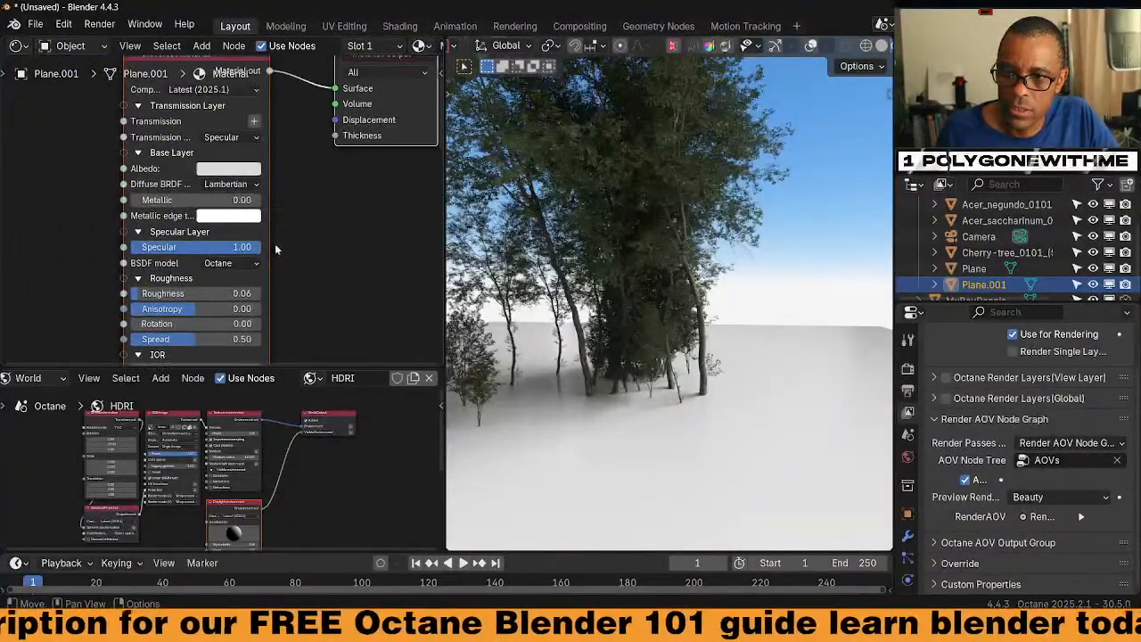
{"action": "left_click", "coordinate": [224, 266]}
{"action": "left_click", "coordinate": [223, 325]}
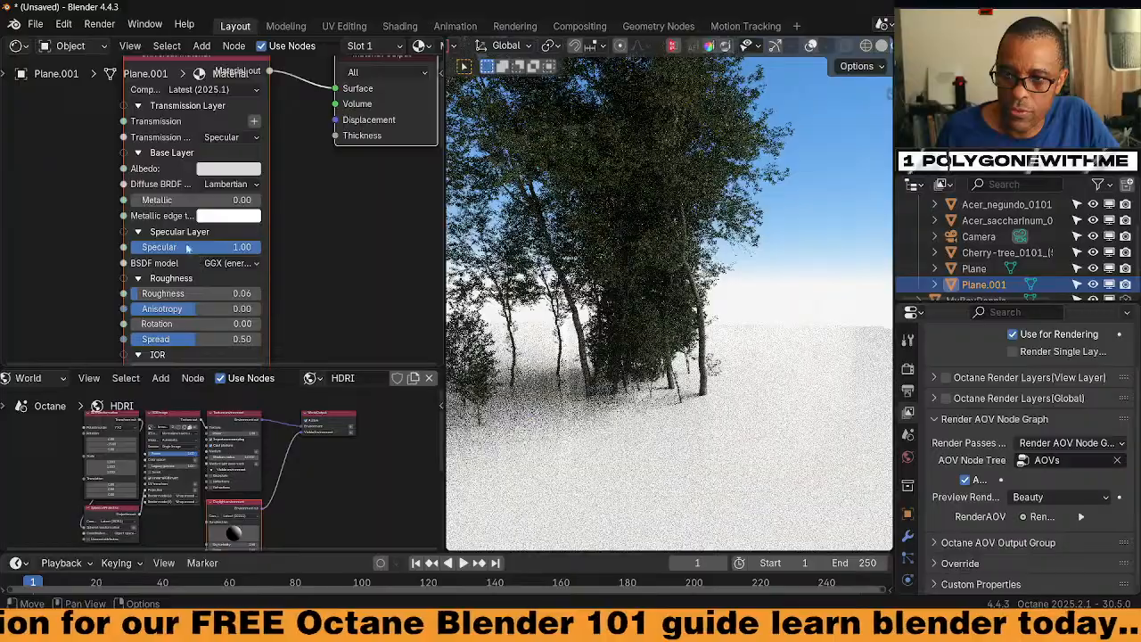
Give the ground material a dark brown albedo and roughness 0.75
{"action": "left_click", "coordinate": [229, 168]}
{"action": "left_click", "coordinate": [260, 243]}
{"action": "left_click", "coordinate": [236, 275]}
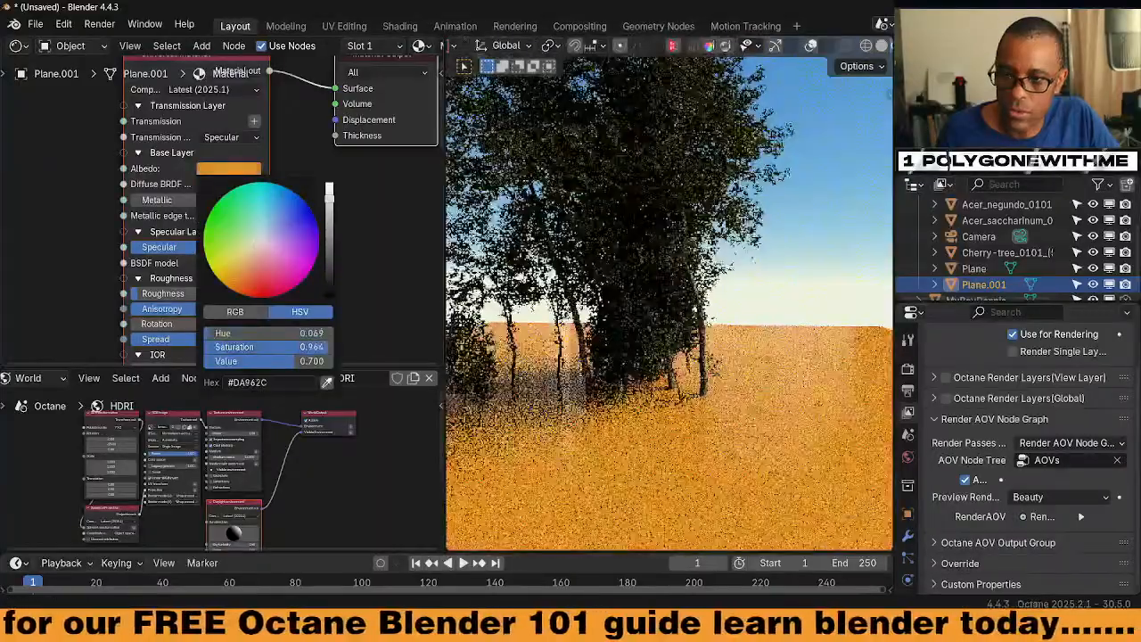
{"action": "left_click", "coordinate": [329, 278]}
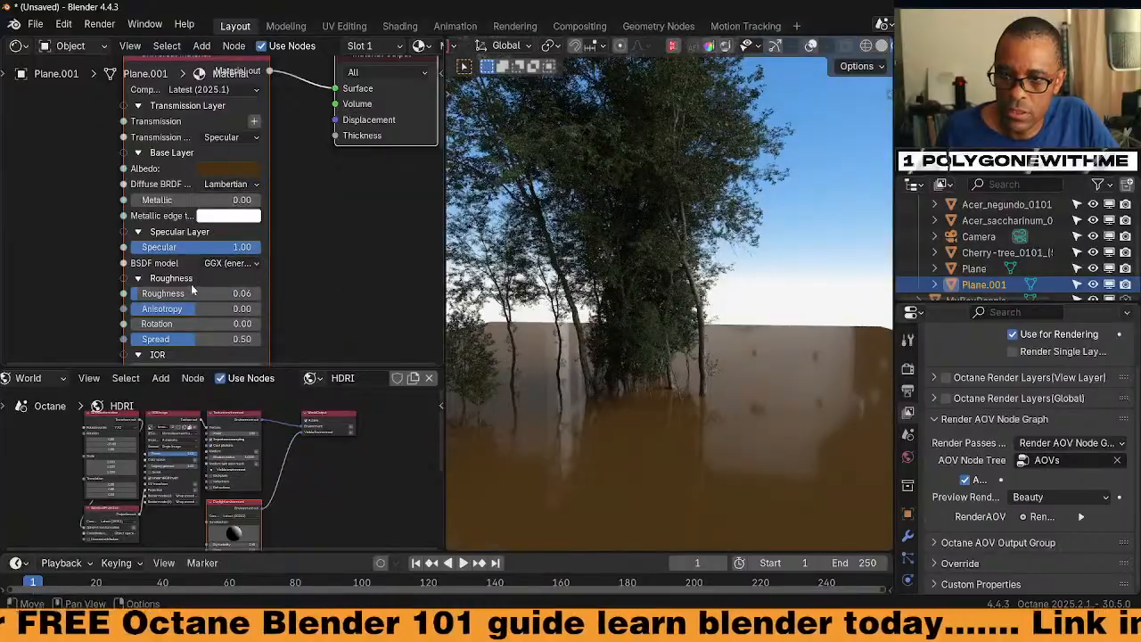
{"action": "left_click_drag", "start_coordinate": [192, 284], "coordinate": [275, 280]}
{"action": "mouse_move", "coordinate": [685, 442]}
{"action": "middle_mouse_down"}
{"action": "mouse_move", "coordinate": [710, 437]}
{"action": "mouse_move", "coordinate": [710, 417]}
{"action": "mouse_move", "coordinate": [754, 412]}
{"action": "mouse_move", "coordinate": [674, 397]}
{"action": "mouse_move", "coordinate": [707, 432]}
{"action": "mouse_move", "coordinate": [692, 423]}
{"action": "middle_mouse_up"}
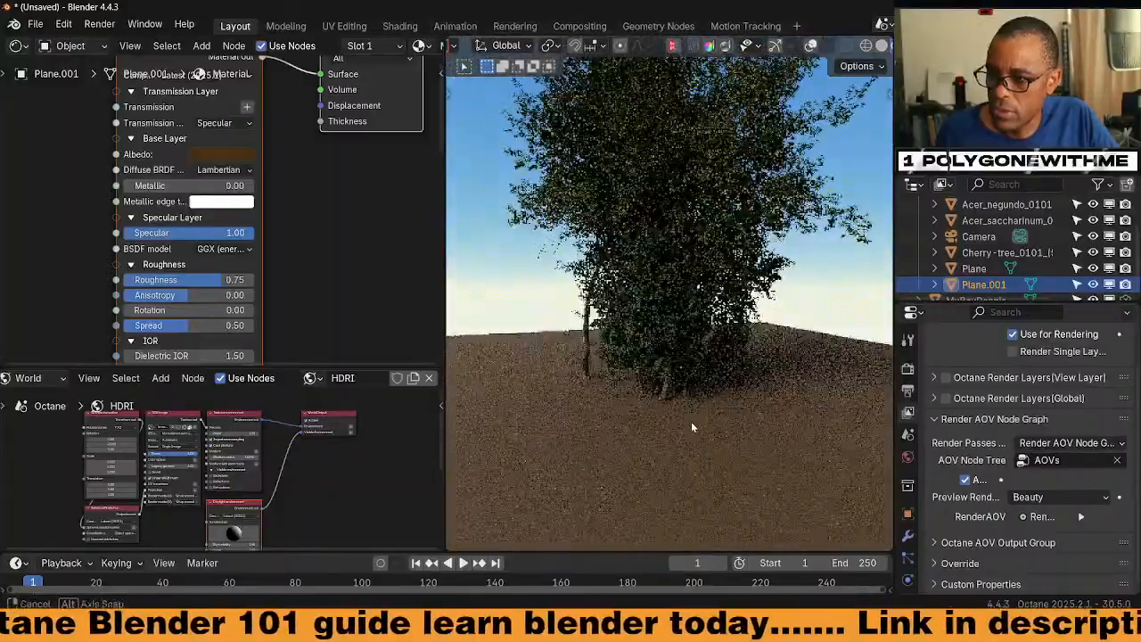
{"action": "left_click", "coordinate": [987, 269]}
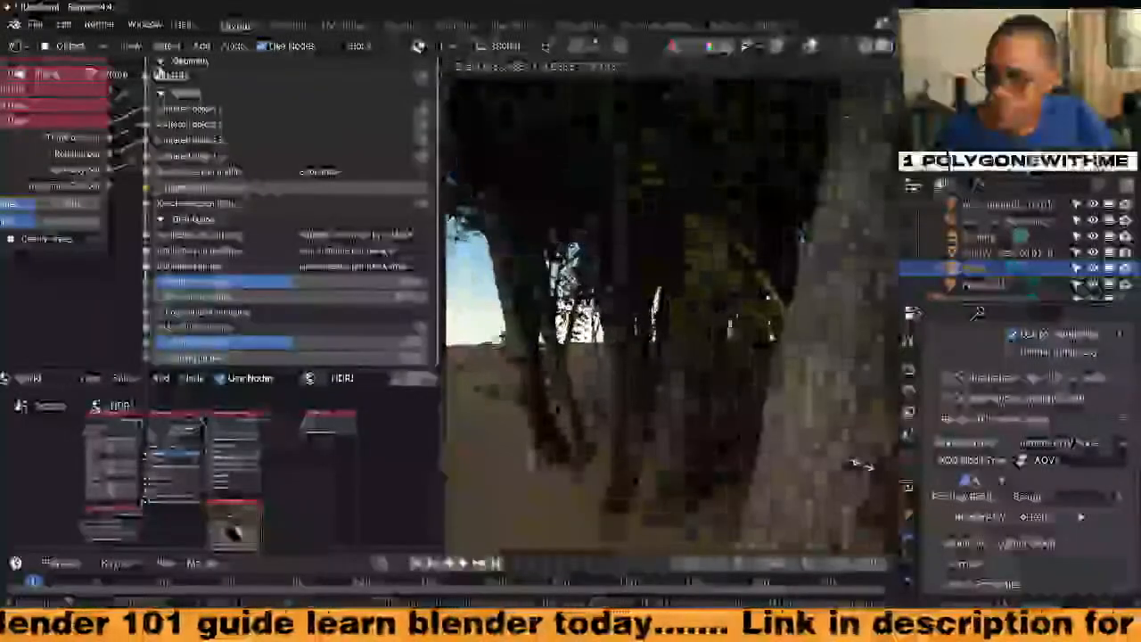
Apply the scatter Plane's scale with Ctrl+A > Scale
{"action": "middle_click_drag", "start_coordinate": [769, 425], "coordinate": [720, 346]}
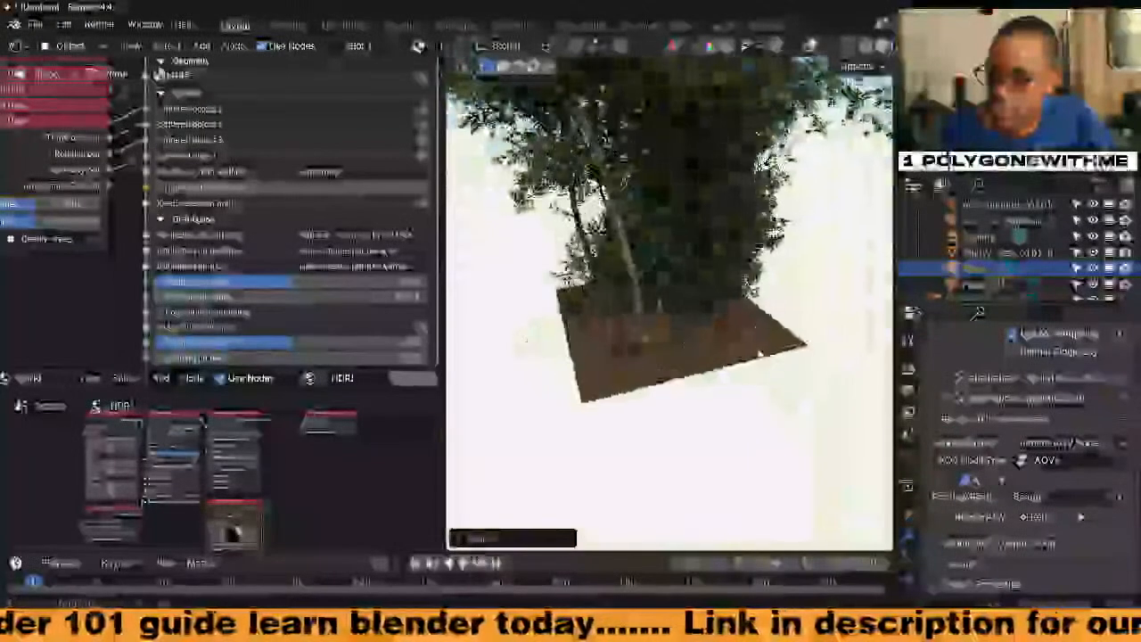
{"action": "key", "text": "ctrl+a"}
{"action": "left_click", "coordinate": [709, 339]}
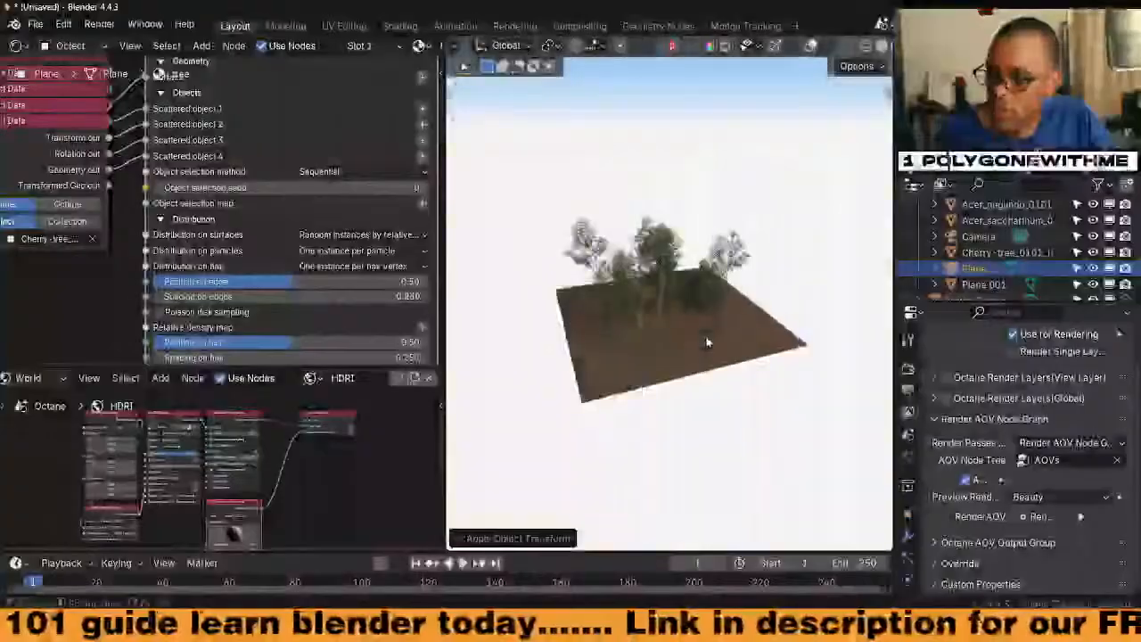
{"action": "scroll", "coordinate": [684, 350], "scroll_direction": "up", "scroll_amount": 3}
{"action": "middle_click_drag", "start_coordinate": [690, 351], "coordinate": [702, 420]}
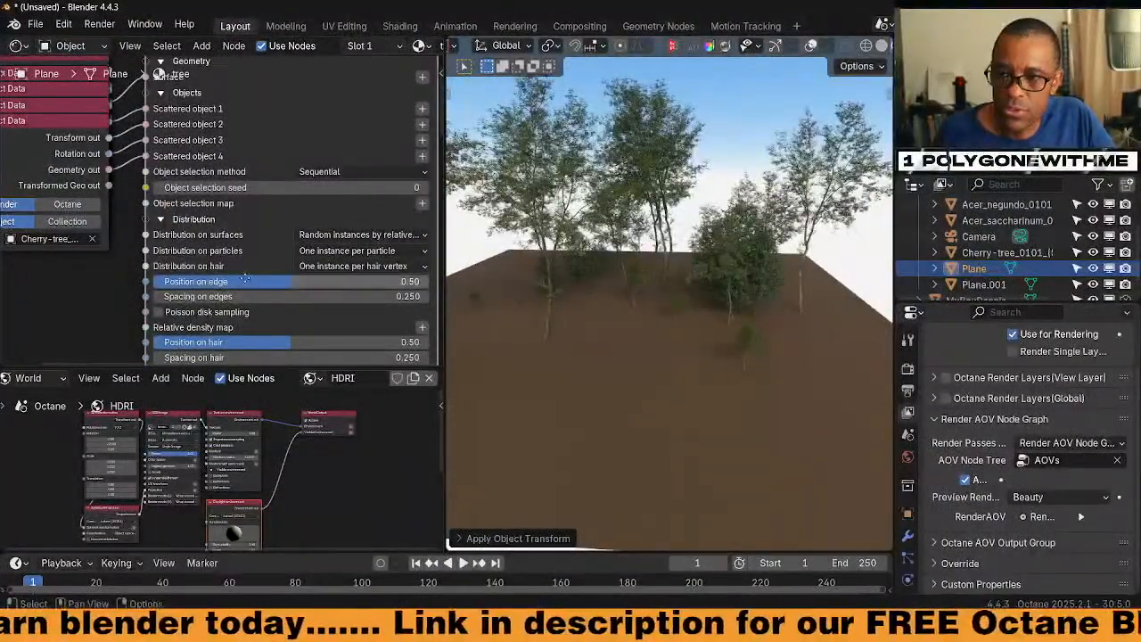
Set Density Instances in the Scatter on surface node to 1000 trees
{"action": "middle_click_drag", "start_coordinate": [246, 279], "coordinate": [199, 271]}
{"action": "middle_click_drag", "start_coordinate": [213, 100], "coordinate": [222, 217]}
{"action": "middle_click_drag", "start_coordinate": [229, 285], "coordinate": [220, 103]}
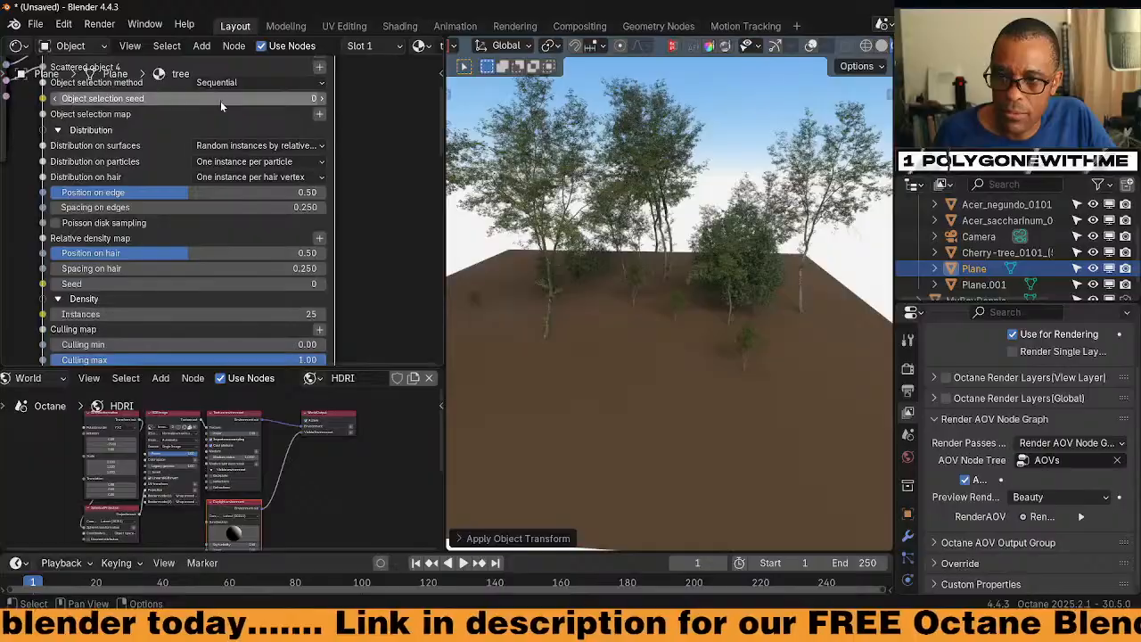
{"action": "middle_click_drag", "start_coordinate": [301, 259], "coordinate": [301, 189]}
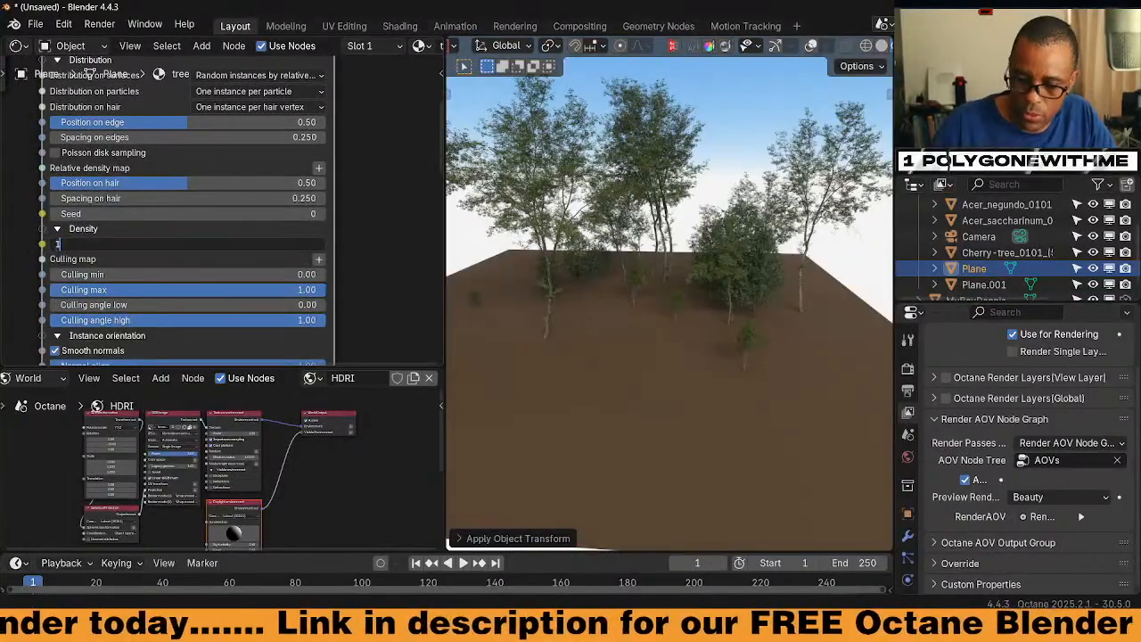
{"action": "type", "text": "00"}
{"action": "key", "text": "Return"}
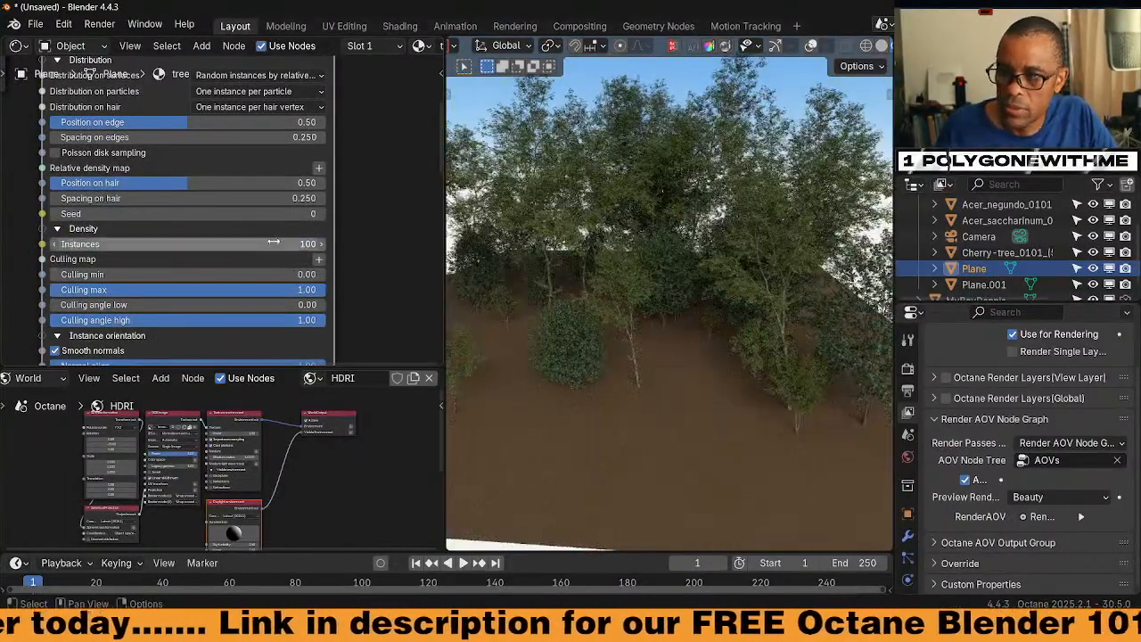
{"action": "key", "text": "Return"}
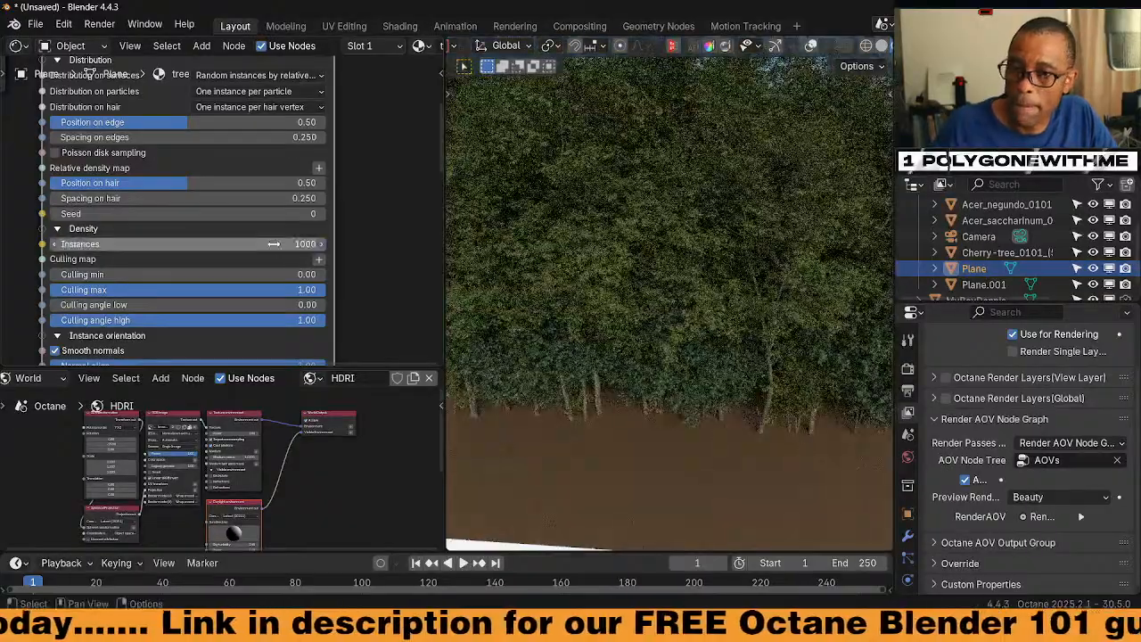
{"action": "middle_click_drag", "start_coordinate": [669, 281], "coordinate": [754, 359]}
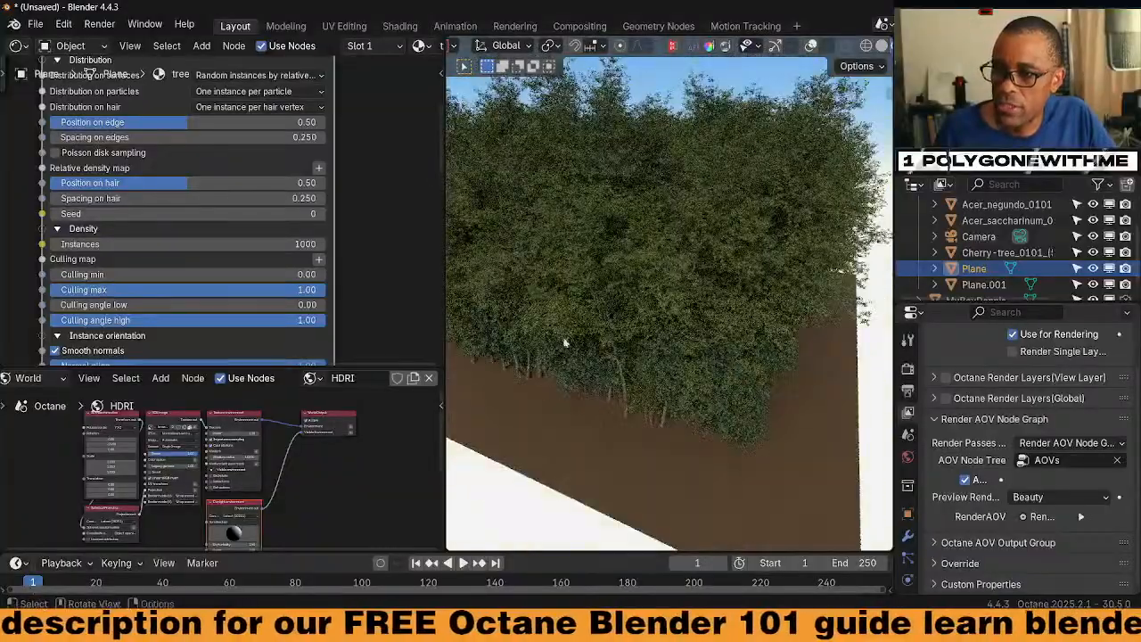
Pan the node editor past the Scatter on surface node to the world nodes
{"action": "scroll", "coordinate": [384, 223], "scroll_direction": "down", "scroll_amount": 1}
{"action": "scroll", "coordinate": [384, 223], "scroll_direction": "down", "scroll_amount": 2}
{"action": "middle_click_drag", "start_coordinate": [390, 133], "coordinate": [359, 266]}
{"action": "middle_click_drag", "start_coordinate": [319, 169], "coordinate": [353, 179]}
{"action": "middle_click_drag", "start_coordinate": [310, 460], "coordinate": [326, 441]}
{"action": "scroll", "coordinate": [326, 443], "scroll_direction": "up", "scroll_amount": 4}
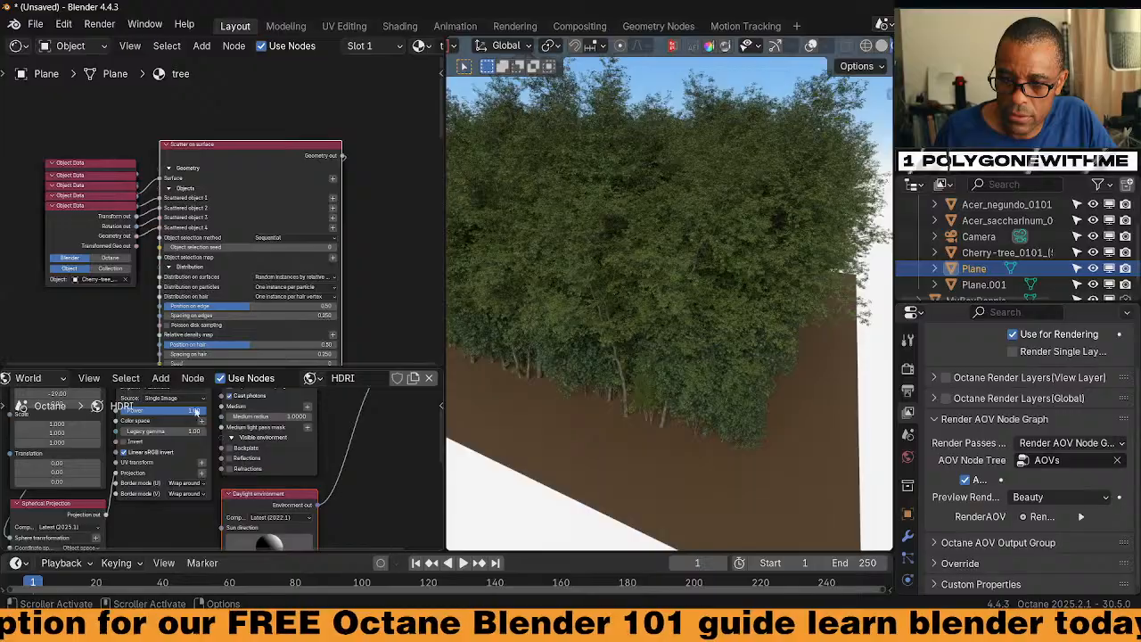
Switch the world to World_Daylight_Environment and reposition its sun direction for daylight
{"action": "left_click", "coordinate": [308, 378]}
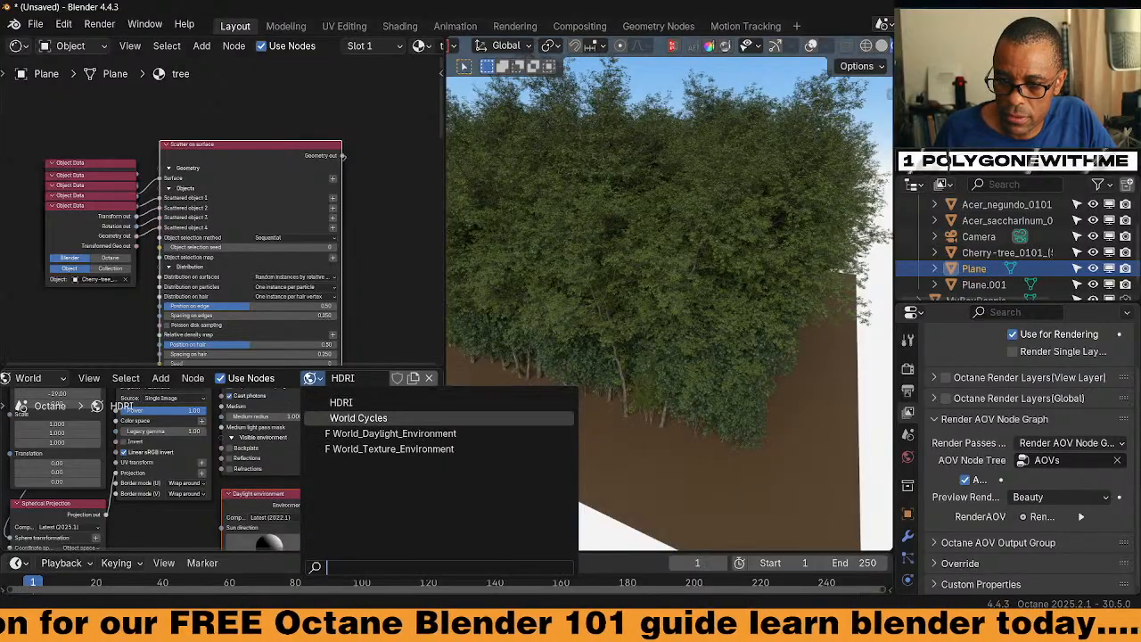
{"action": "left_click", "coordinate": [391, 433]}
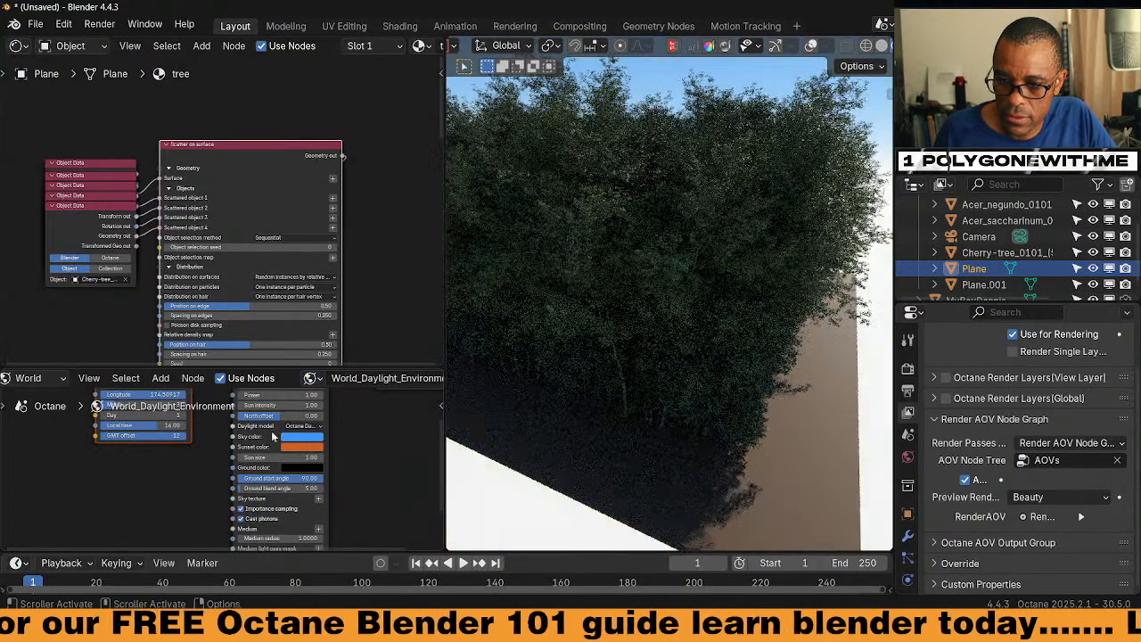
{"action": "mouse_move", "coordinate": [235, 453]}
{"action": "left_mouse_down"}
{"action": "mouse_move", "coordinate": [217, 473]}
{"action": "mouse_move", "coordinate": [583, 466]}
{"action": "mouse_move", "coordinate": [171, 434]}
{"action": "mouse_move", "coordinate": [252, 440]}
{"action": "mouse_move", "coordinate": [238, 439]}
{"action": "left_mouse_up"}
{"action": "middle_click_drag", "start_coordinate": [571, 423], "coordinate": [647, 355]}
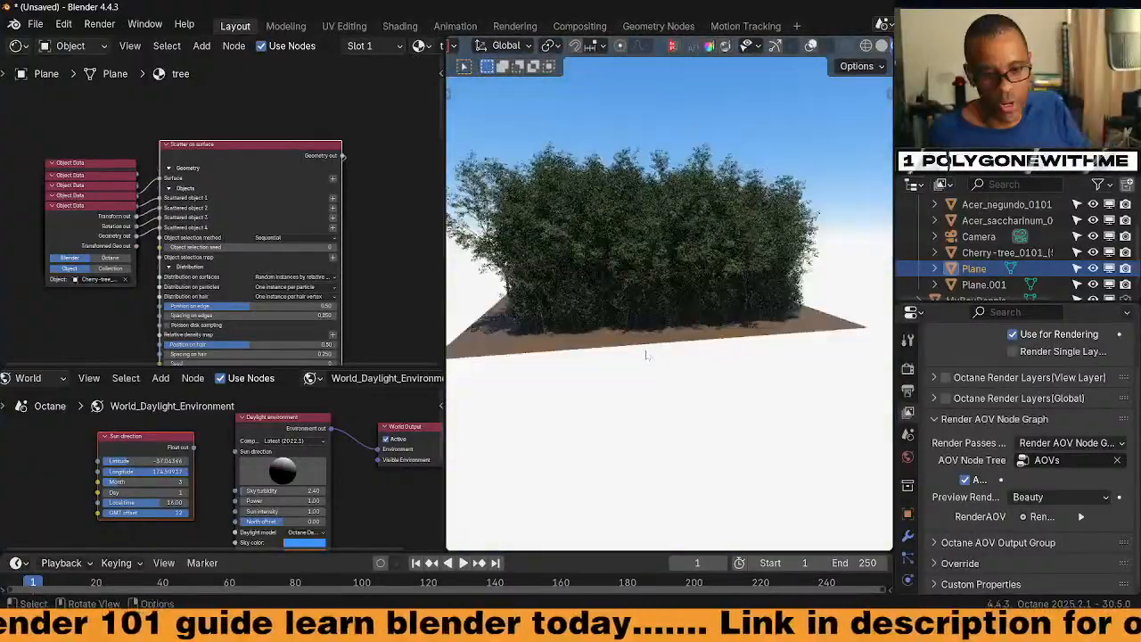
{"action": "middle_click_drag", "start_coordinate": [736, 292], "coordinate": [647, 321]}
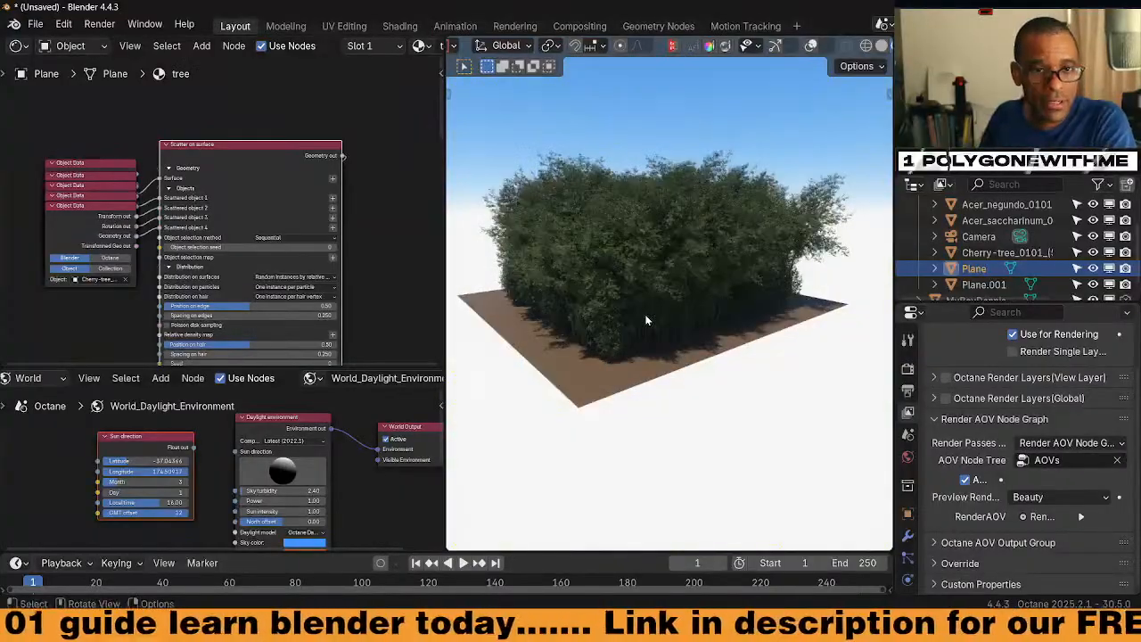